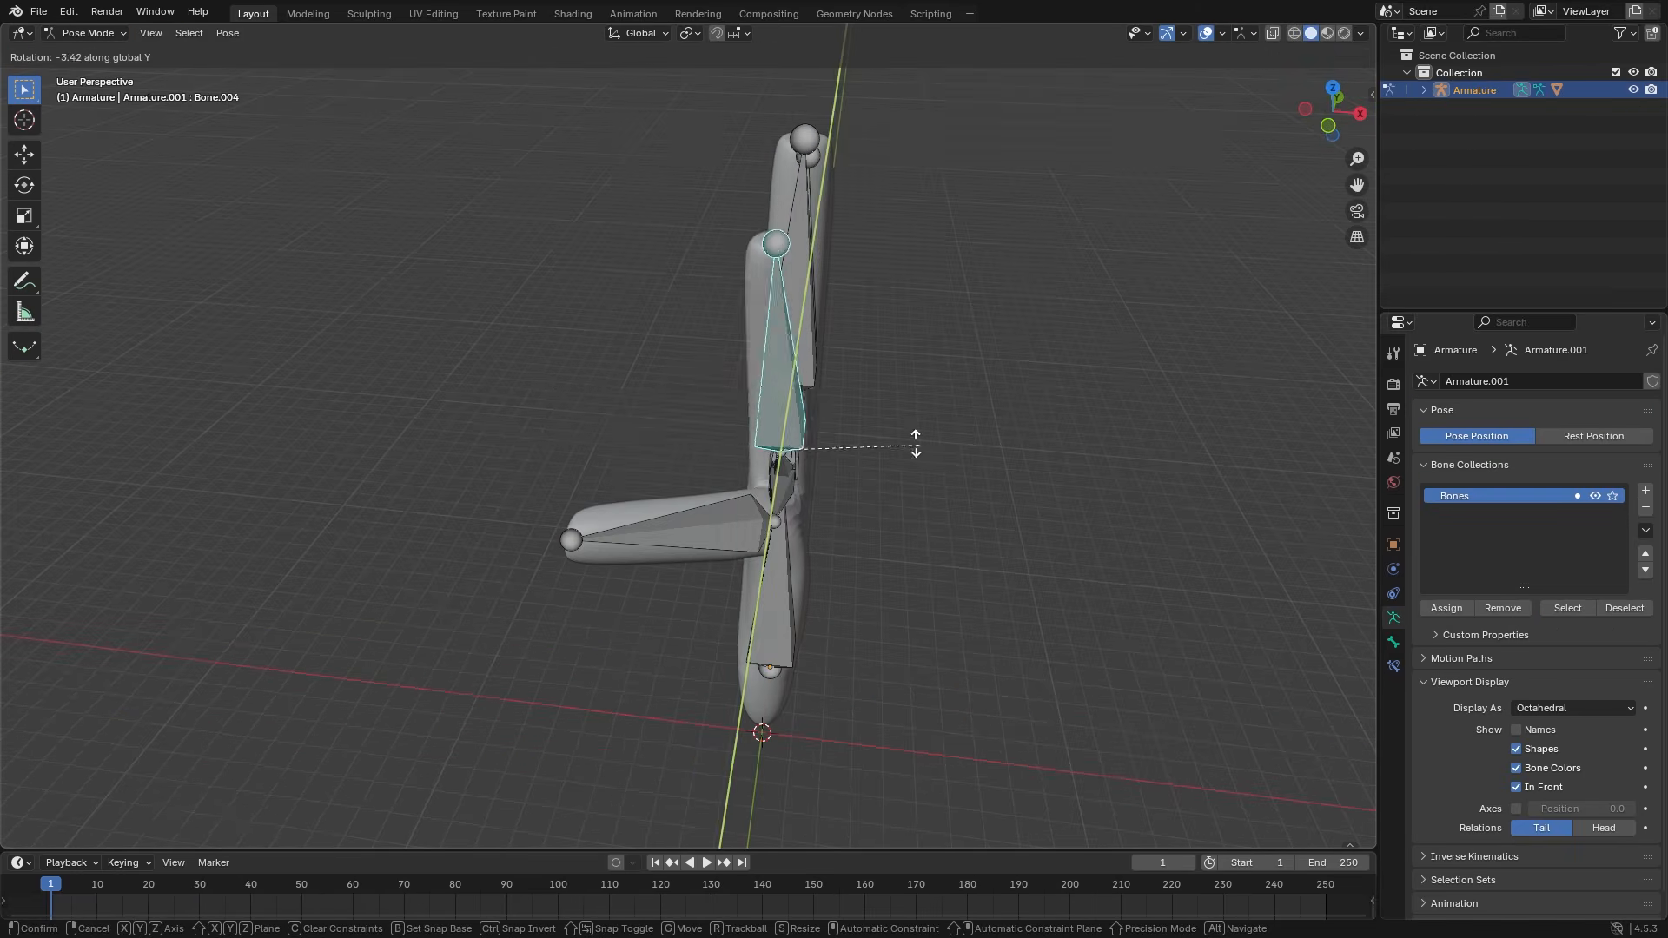
- Rotate a finger bone down toward the palm and orbit to a front view of the hand
{"action": "left_click", "coordinate": [916, 443]}
{"action": "middle_click_drag", "start_coordinate": [915, 443], "coordinate": [632, 391]}
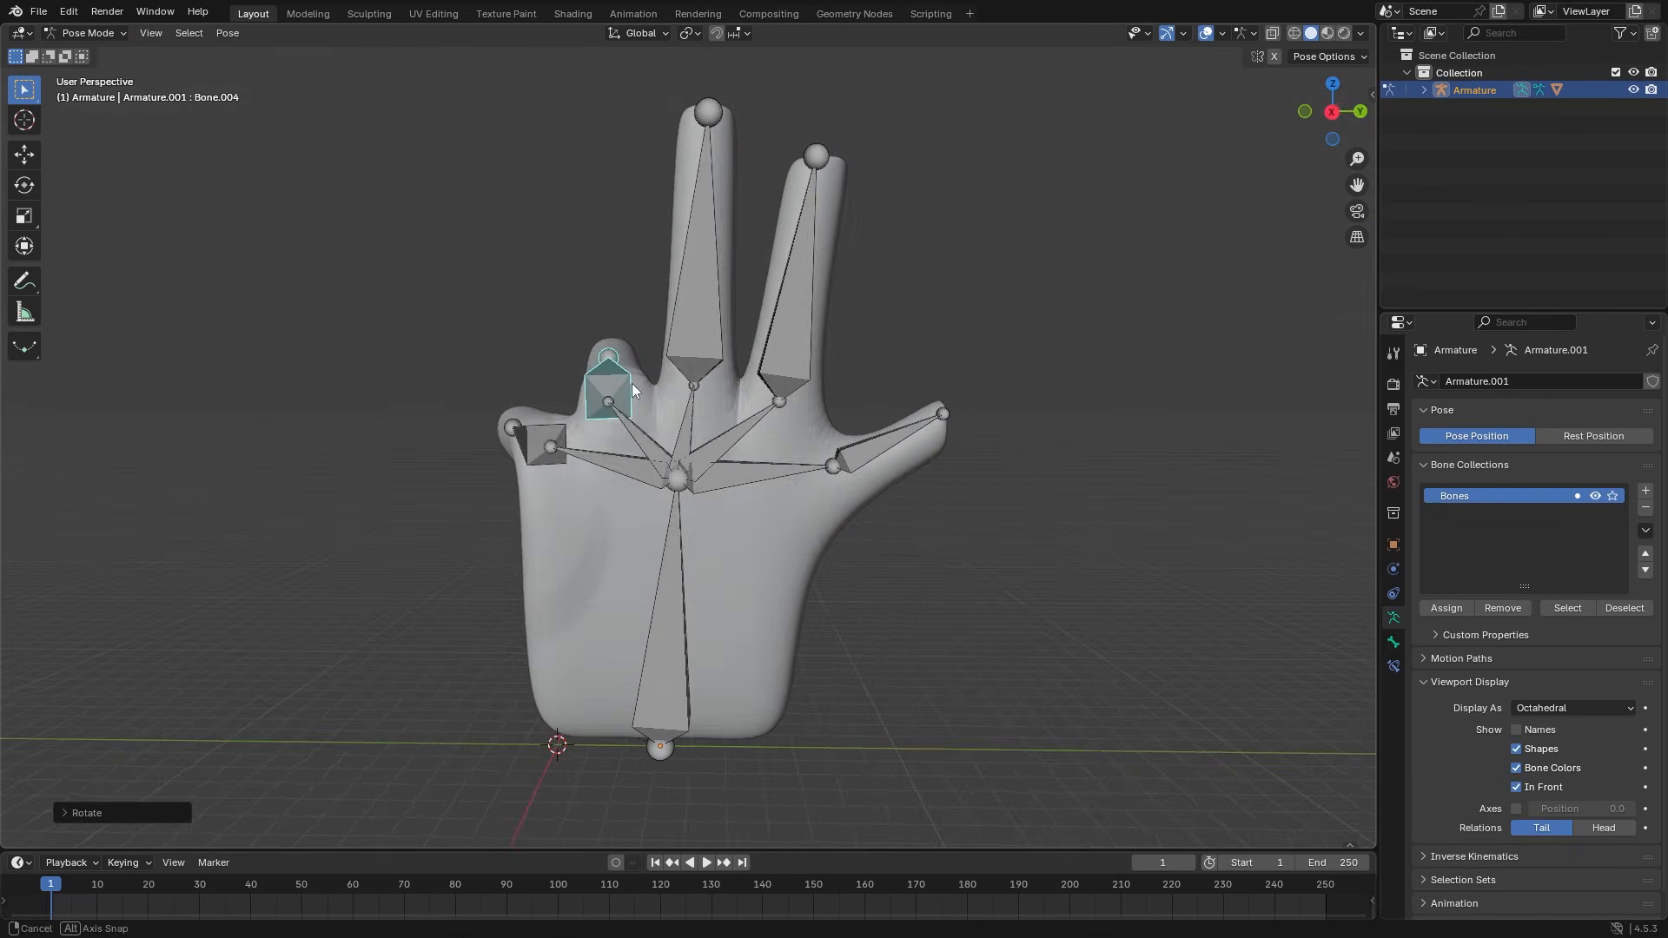
{"action": "key", "text": "r"}
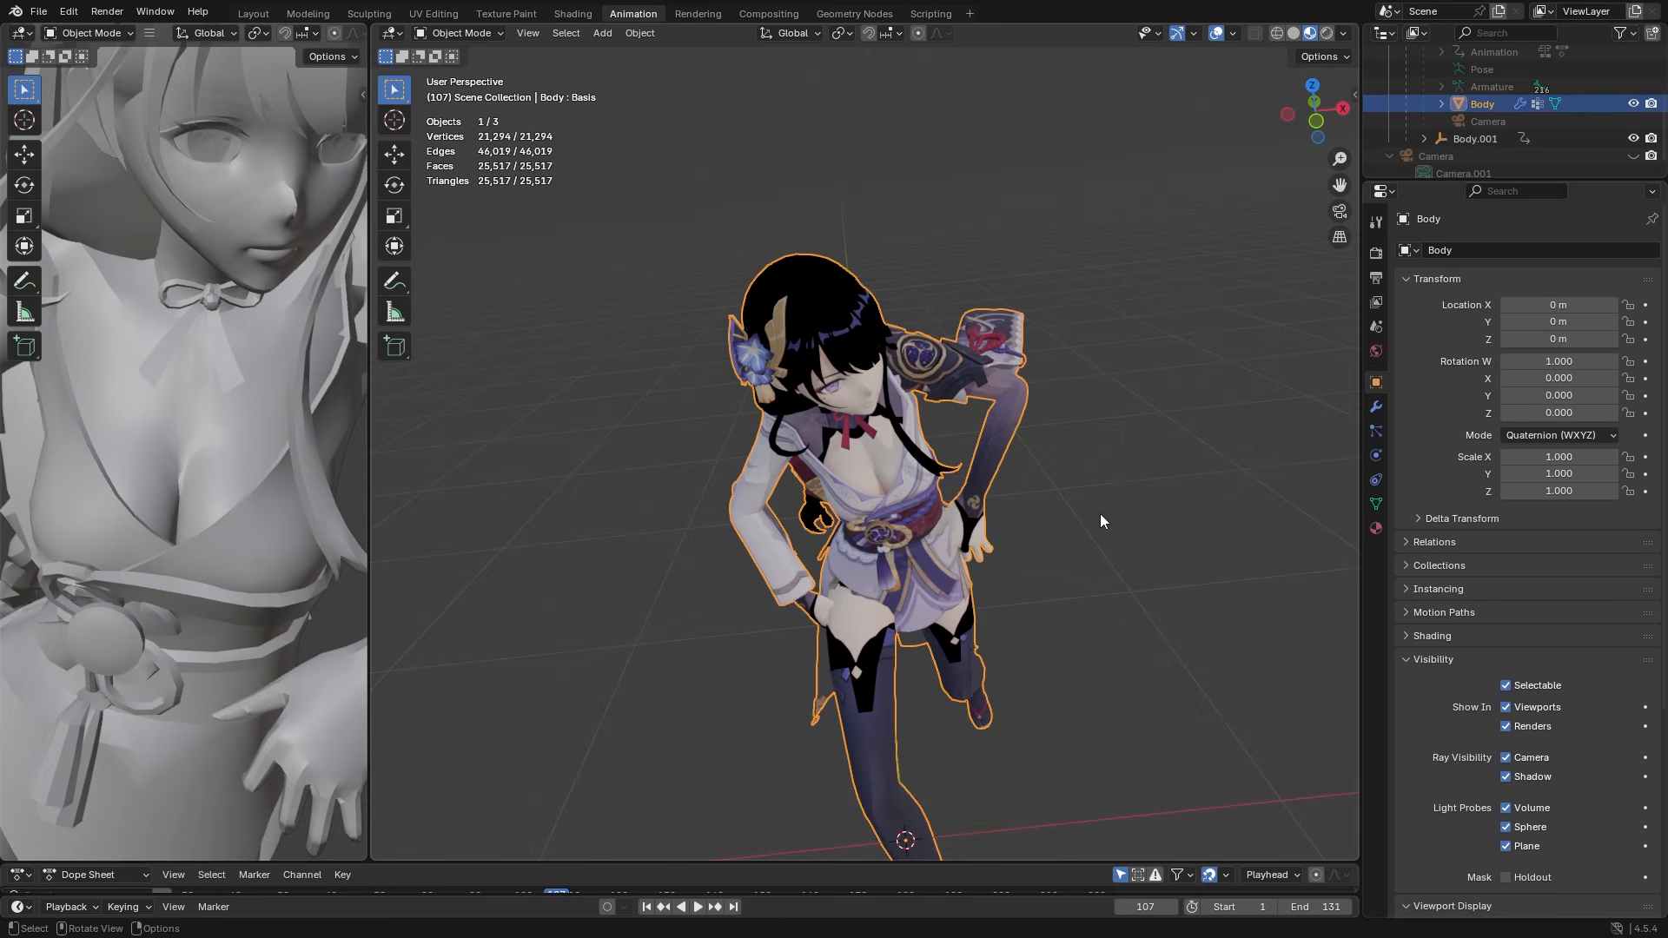
- Enter Edit Mode on the Body mesh and zoom in on the wireframe of the hand and sleeve
{"action": "key", "text": "Tab"}
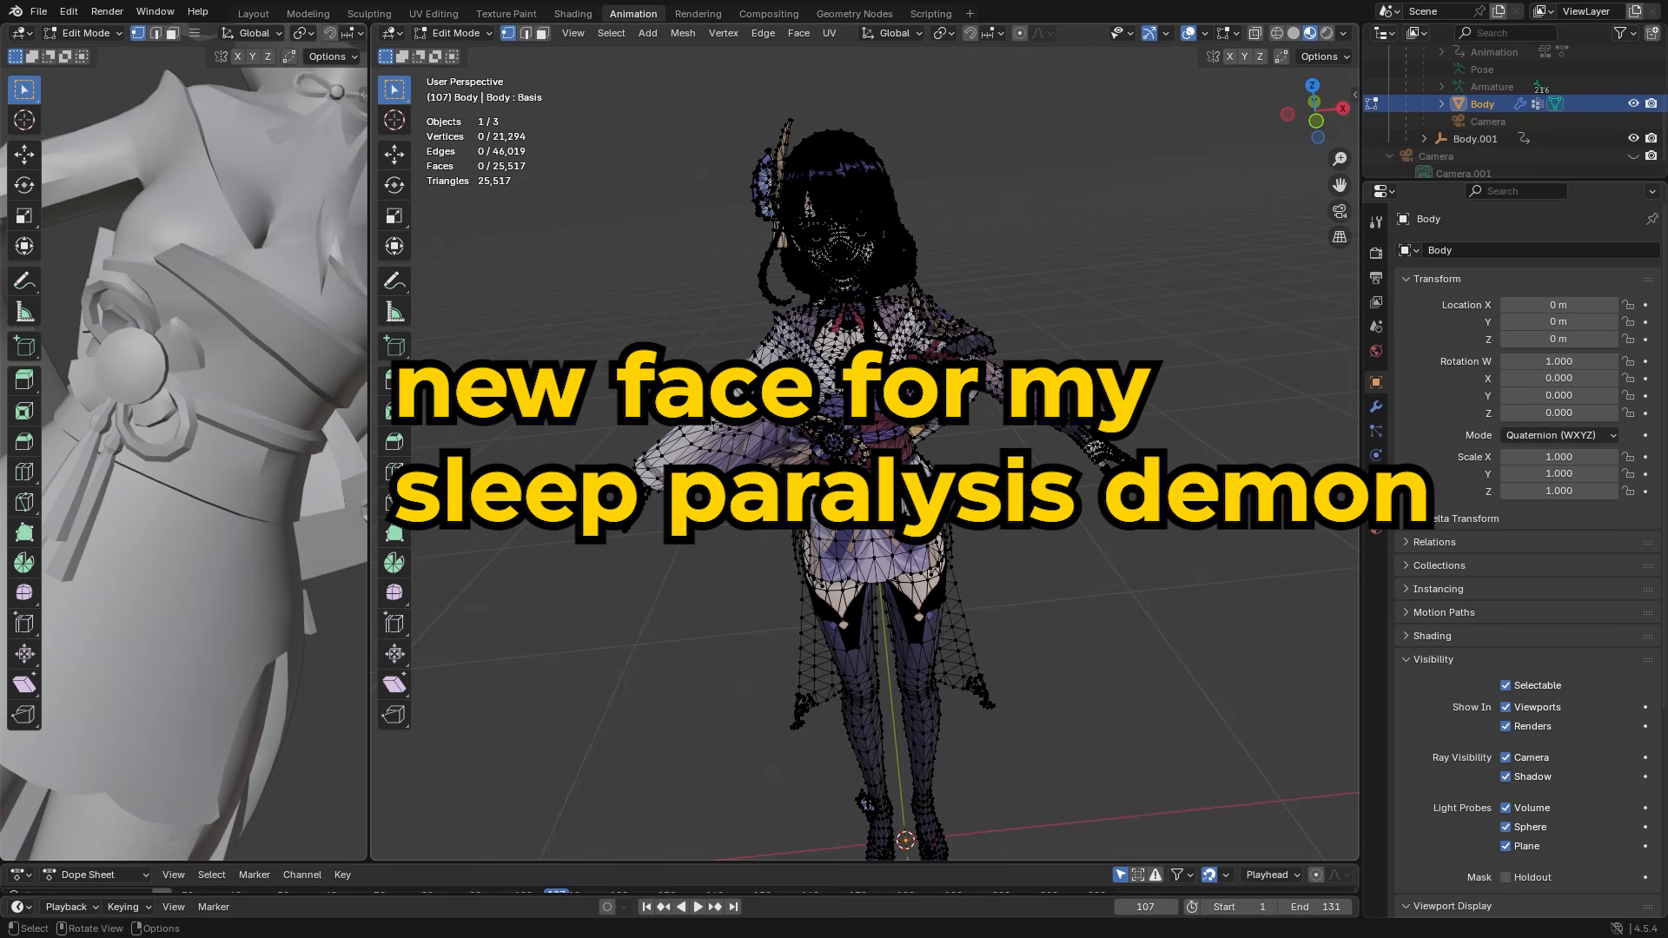
{"action": "middle_click_drag", "start_coordinate": [856, 440], "coordinate": [908, 299]}
{"action": "scroll", "coordinate": [891, 379], "scroll_direction": "up", "scroll_amount": 4}
{"action": "middle_click_drag", "start_coordinate": [686, 383], "coordinate": [916, 437], "text": "shift"}
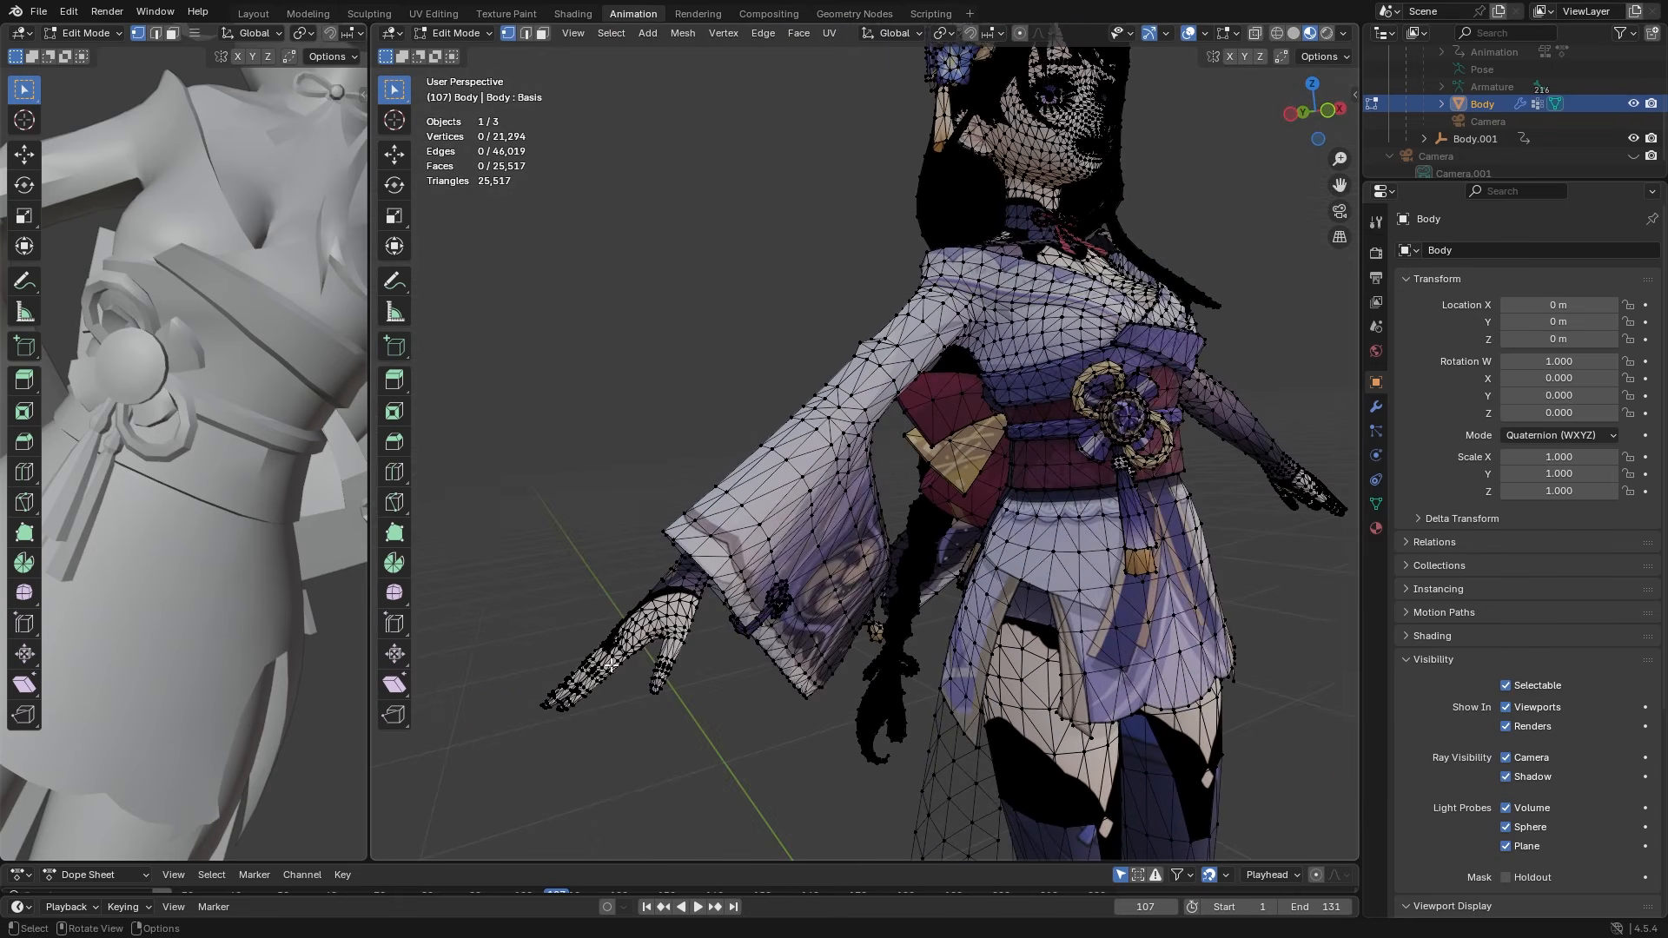
{"action": "scroll", "coordinate": [611, 665], "scroll_direction": "up", "scroll_amount": 4}
{"action": "middle_click_drag", "start_coordinate": [612, 664], "coordinate": [799, 438], "text": "shift"}
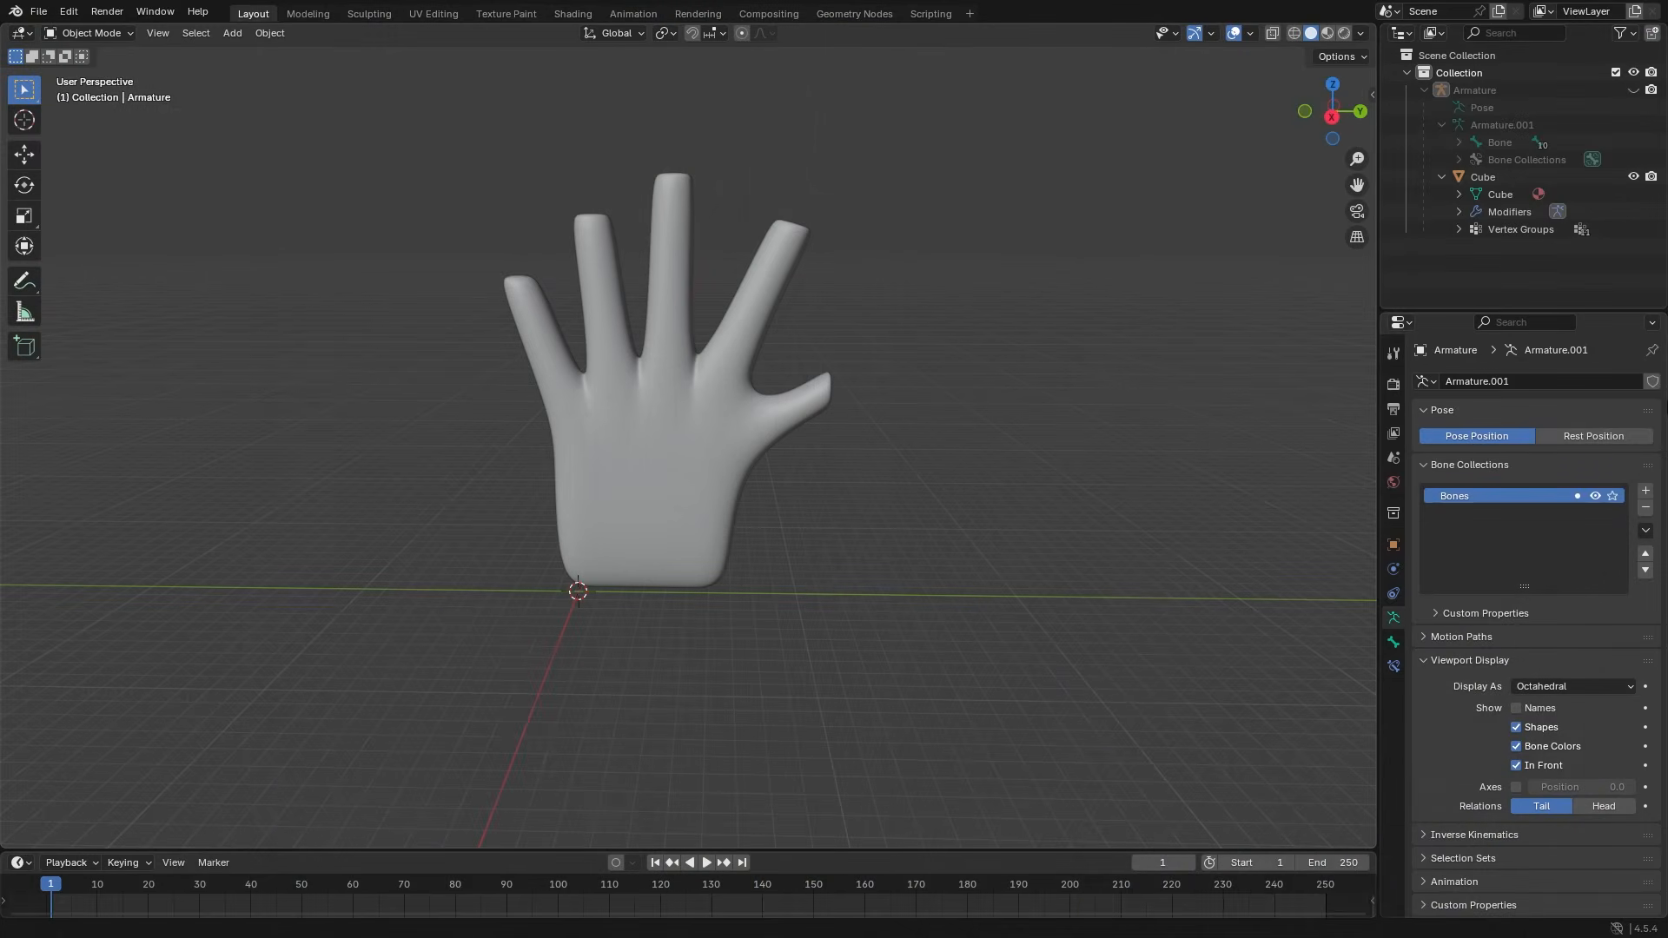
- Unhide the armature and duplicate the hand with its armature along Y, beside the original
{"action": "left_click", "coordinate": [1633, 90]}
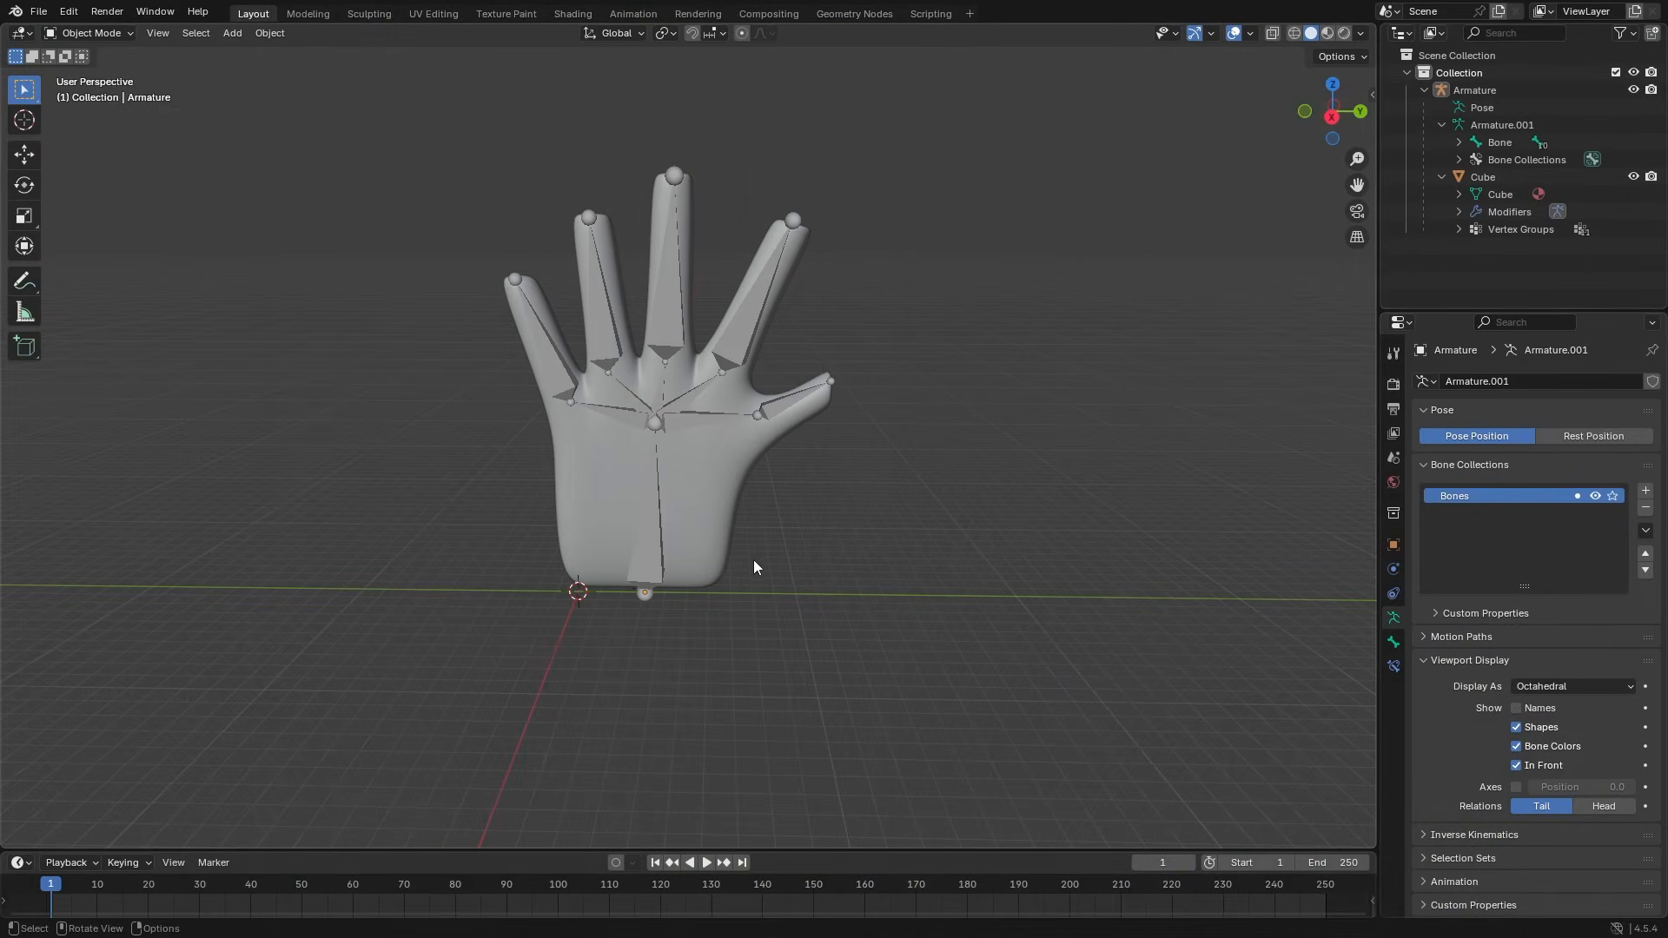
{"action": "left_click_drag", "start_coordinate": [687, 338], "coordinate": [650, 455]}
{"action": "key", "text": "shift+d"}
{"action": "key", "text": "y"}
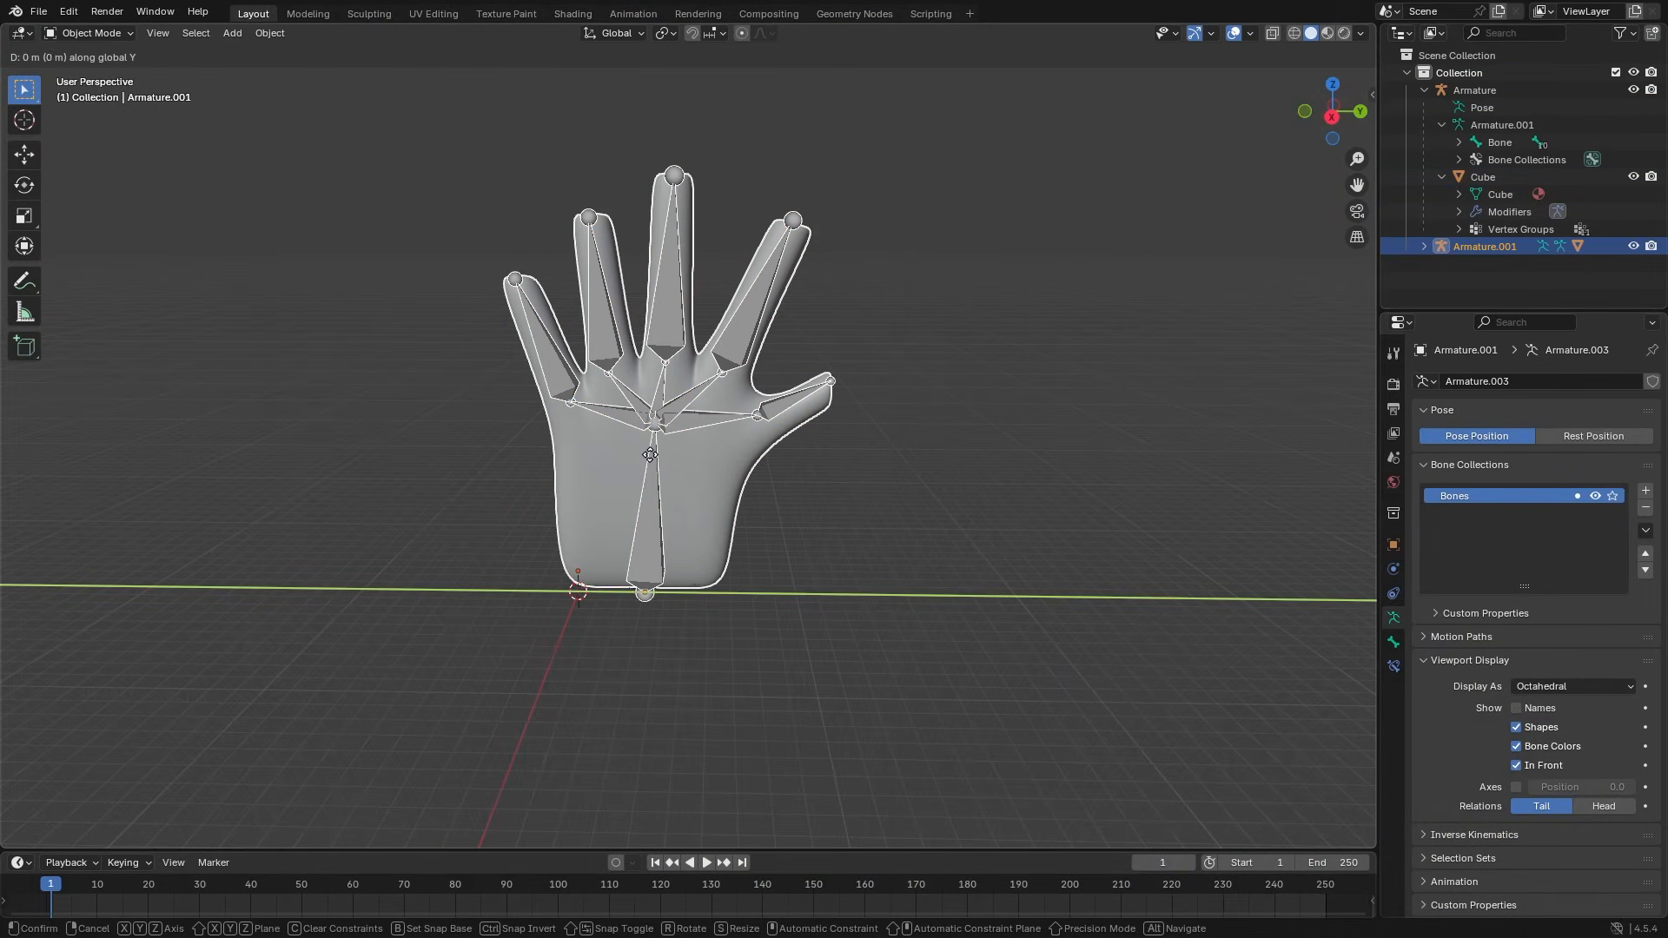
{"action": "left_click", "coordinate": [1008, 452]}
- In Pose Mode, rotate one of the original hand's finger bones outward on the X axis
{"action": "left_click", "coordinate": [749, 304]}
{"action": "key", "text": "ctrl+Tab"}
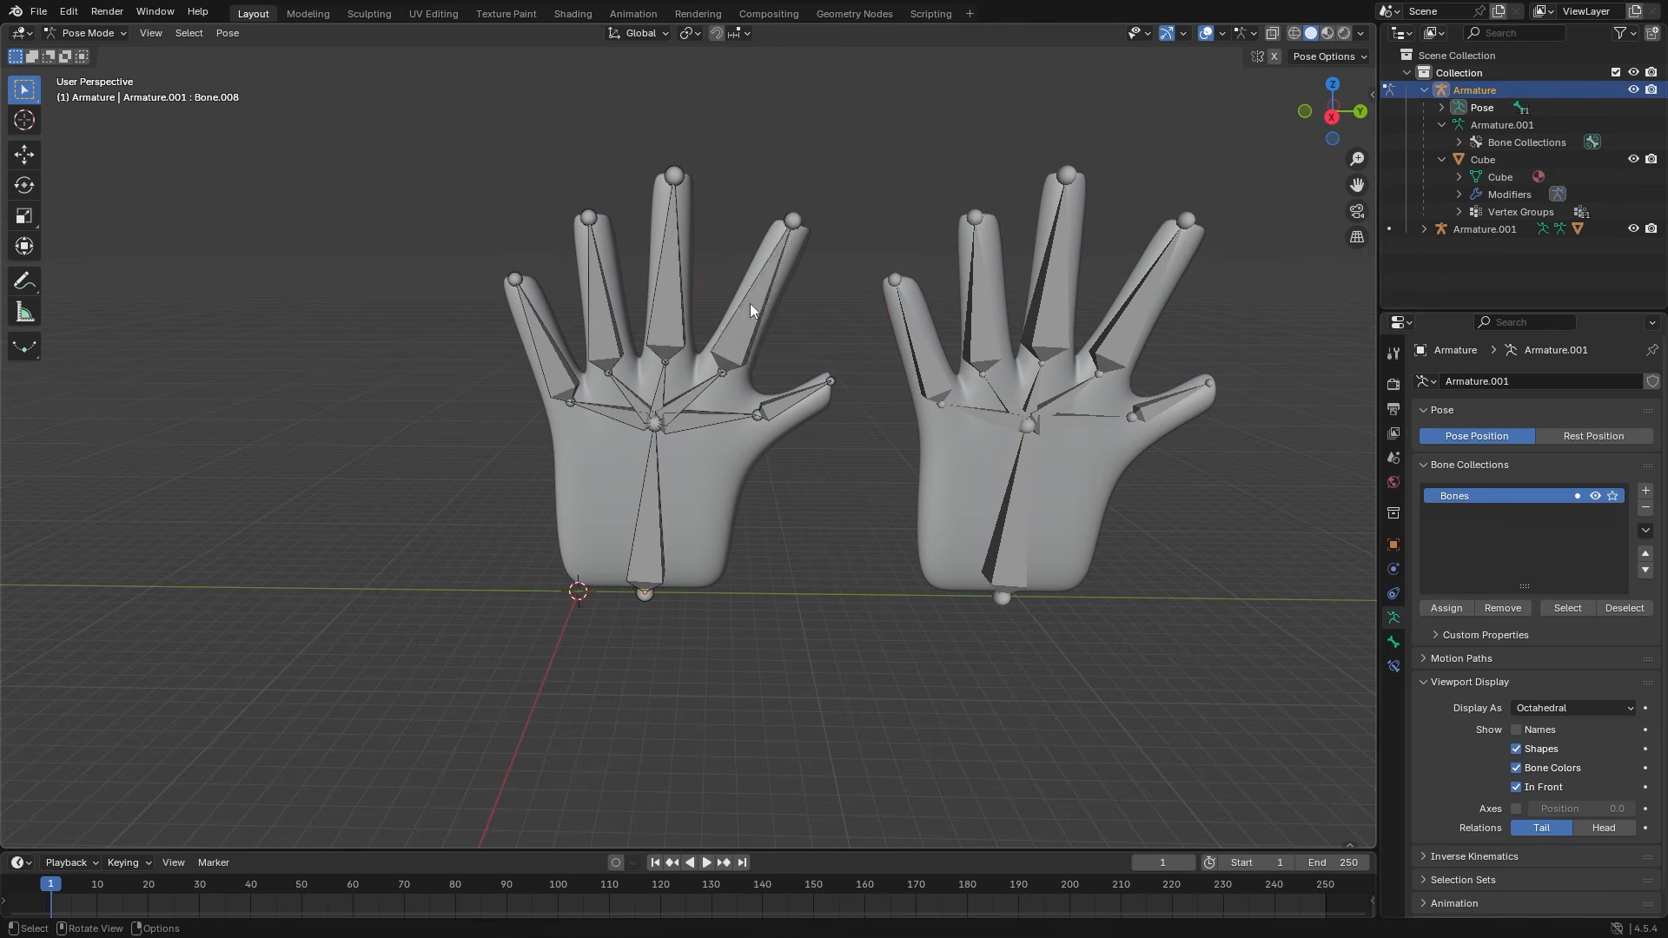
{"action": "key", "text": "r"}
{"action": "key", "text": "x"}
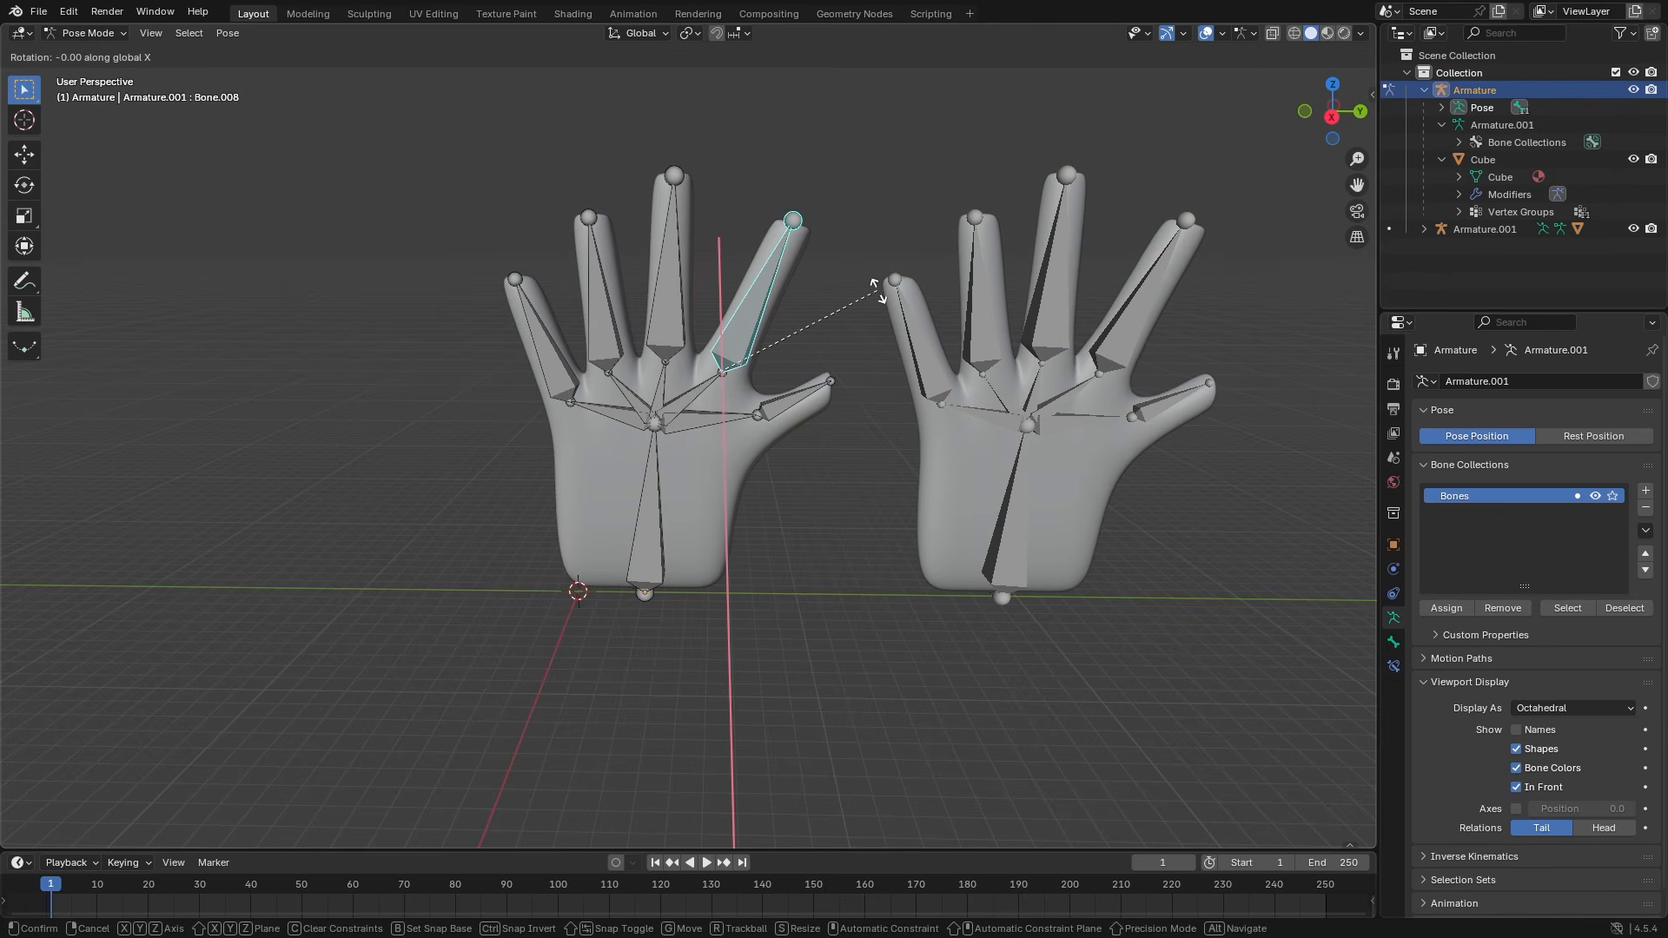
{"action": "left_click", "coordinate": [900, 386]}
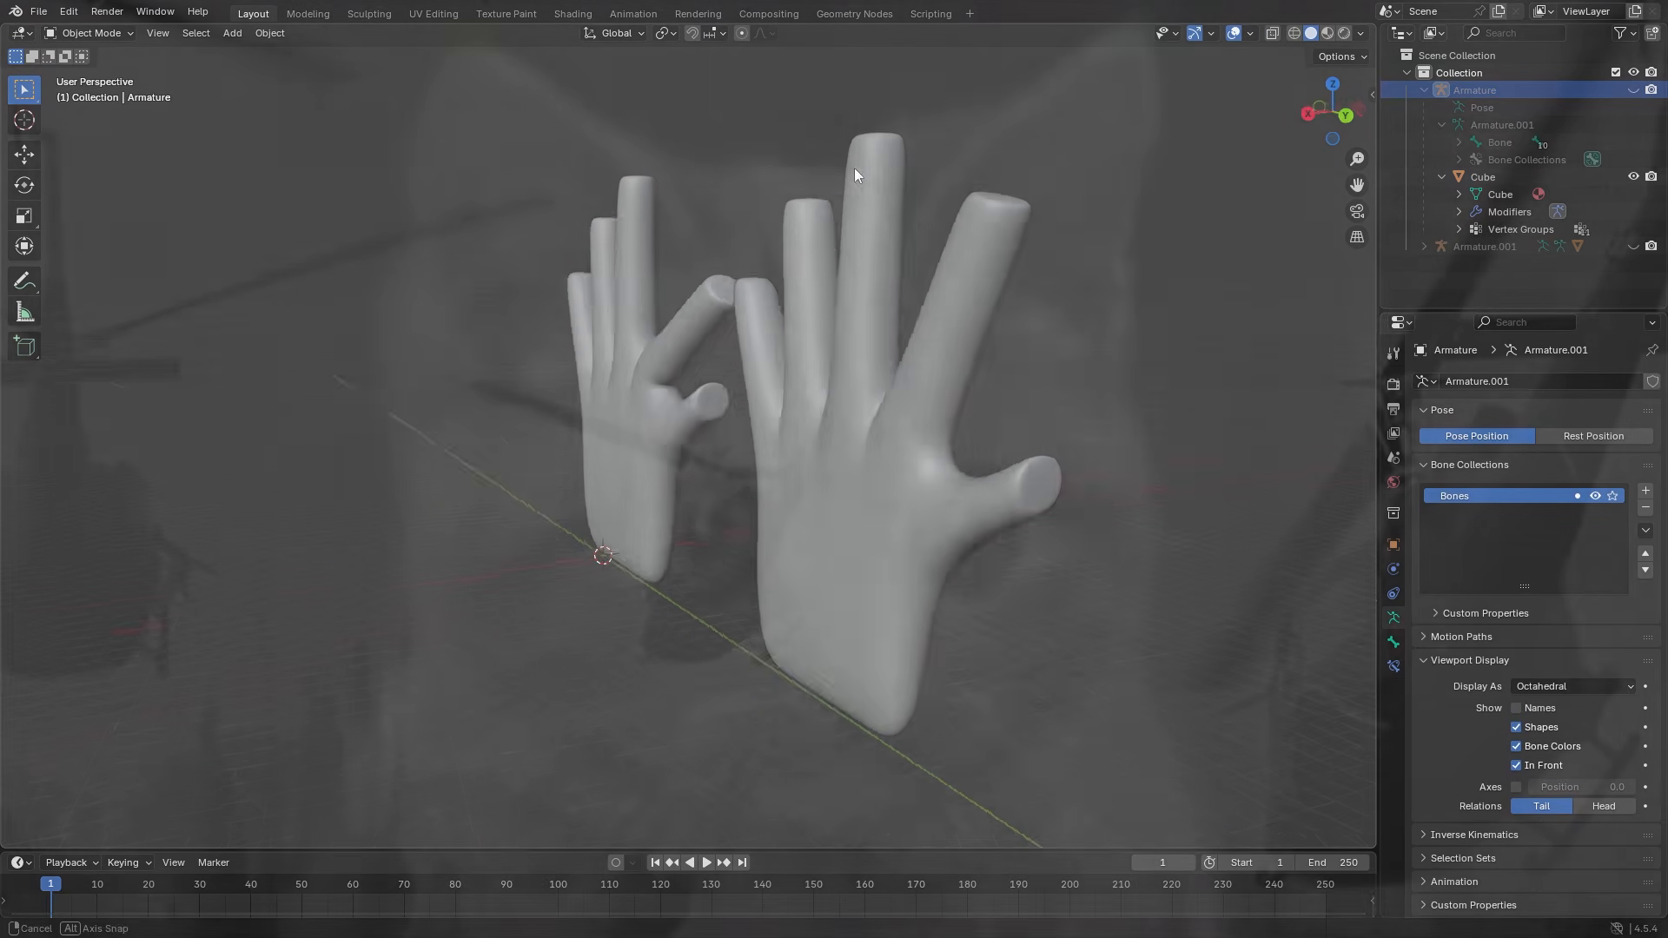
- Orbit around both hands and select the original hand mesh
{"action": "middle_click_drag", "start_coordinate": [853, 168], "coordinate": [979, 190]}
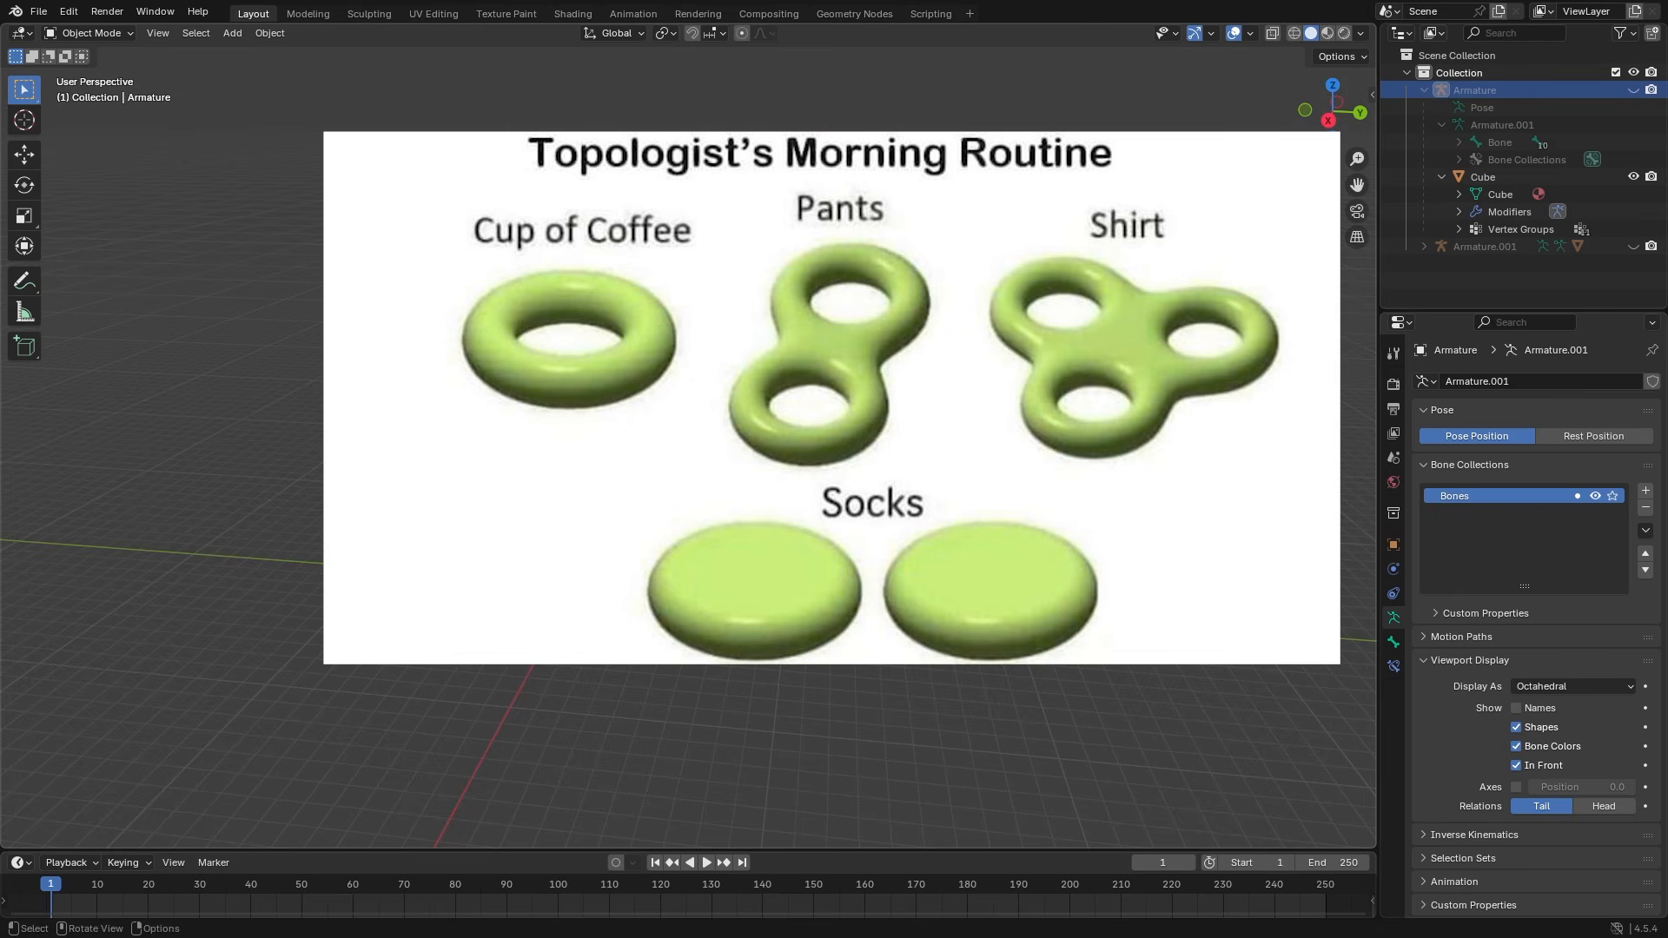
{"action": "left_click", "coordinate": [904, 365]}
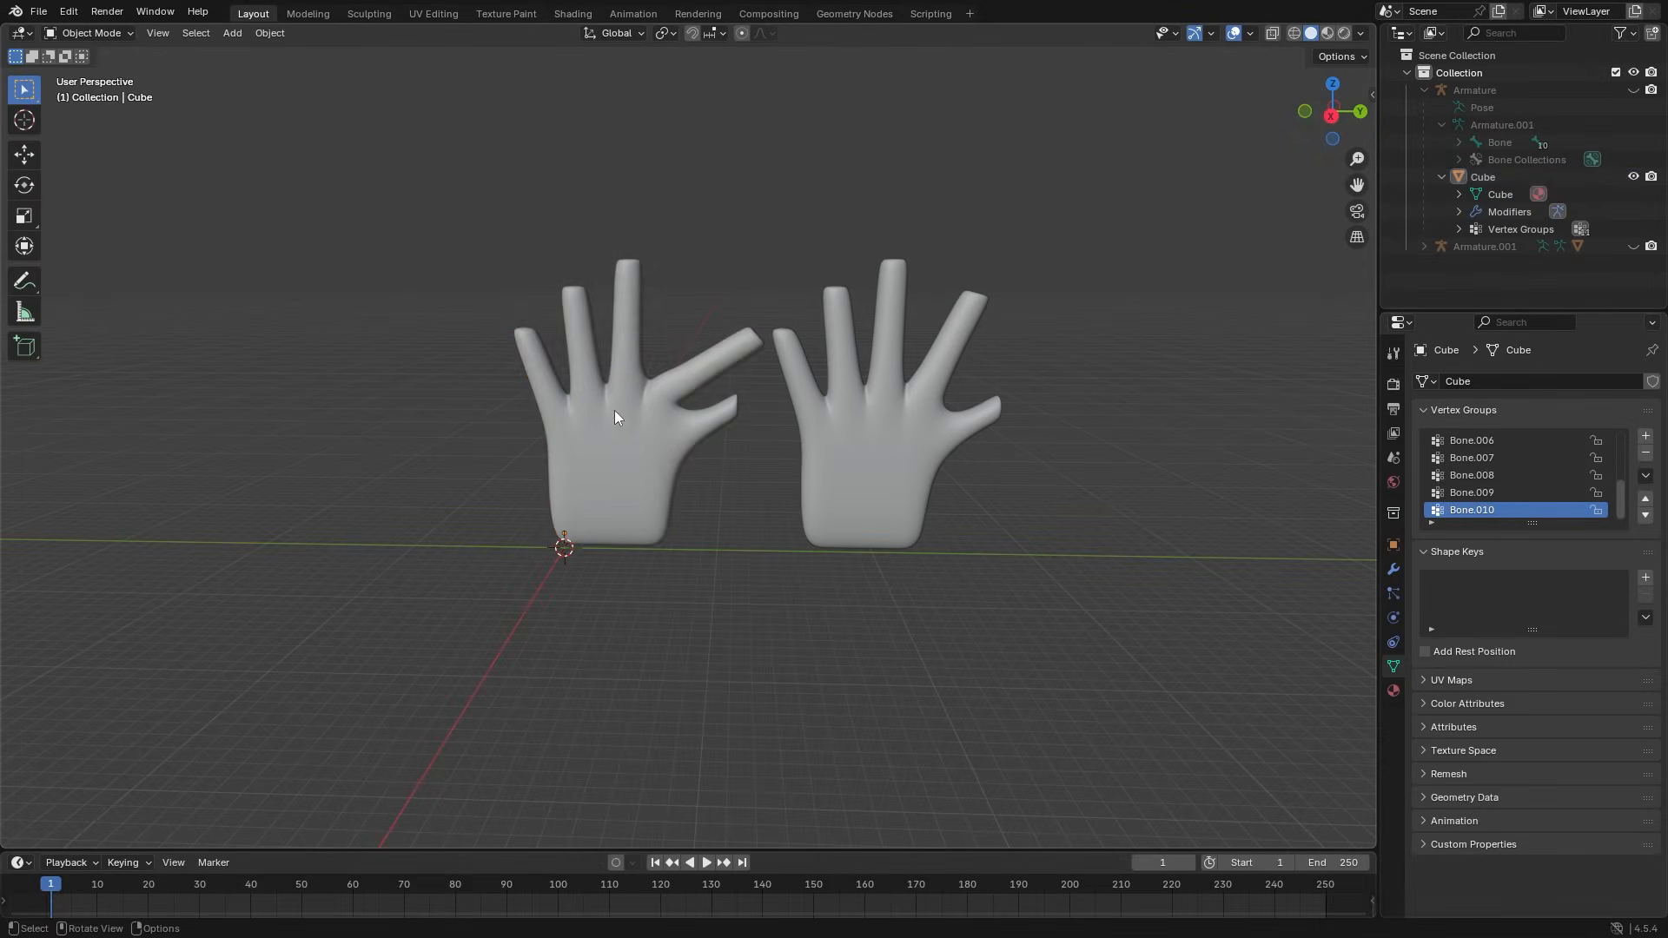
- Put the left hand mesh into Edit Mode and zoom in on its vertices
{"action": "left_click", "coordinate": [596, 454]}
{"action": "key", "text": "Tab"}
{"action": "scroll", "coordinate": [597, 454], "scroll_direction": "up", "scroll_amount": 6}
{"action": "middle_click_drag", "start_coordinate": [397, 459], "coordinate": [564, 448]}
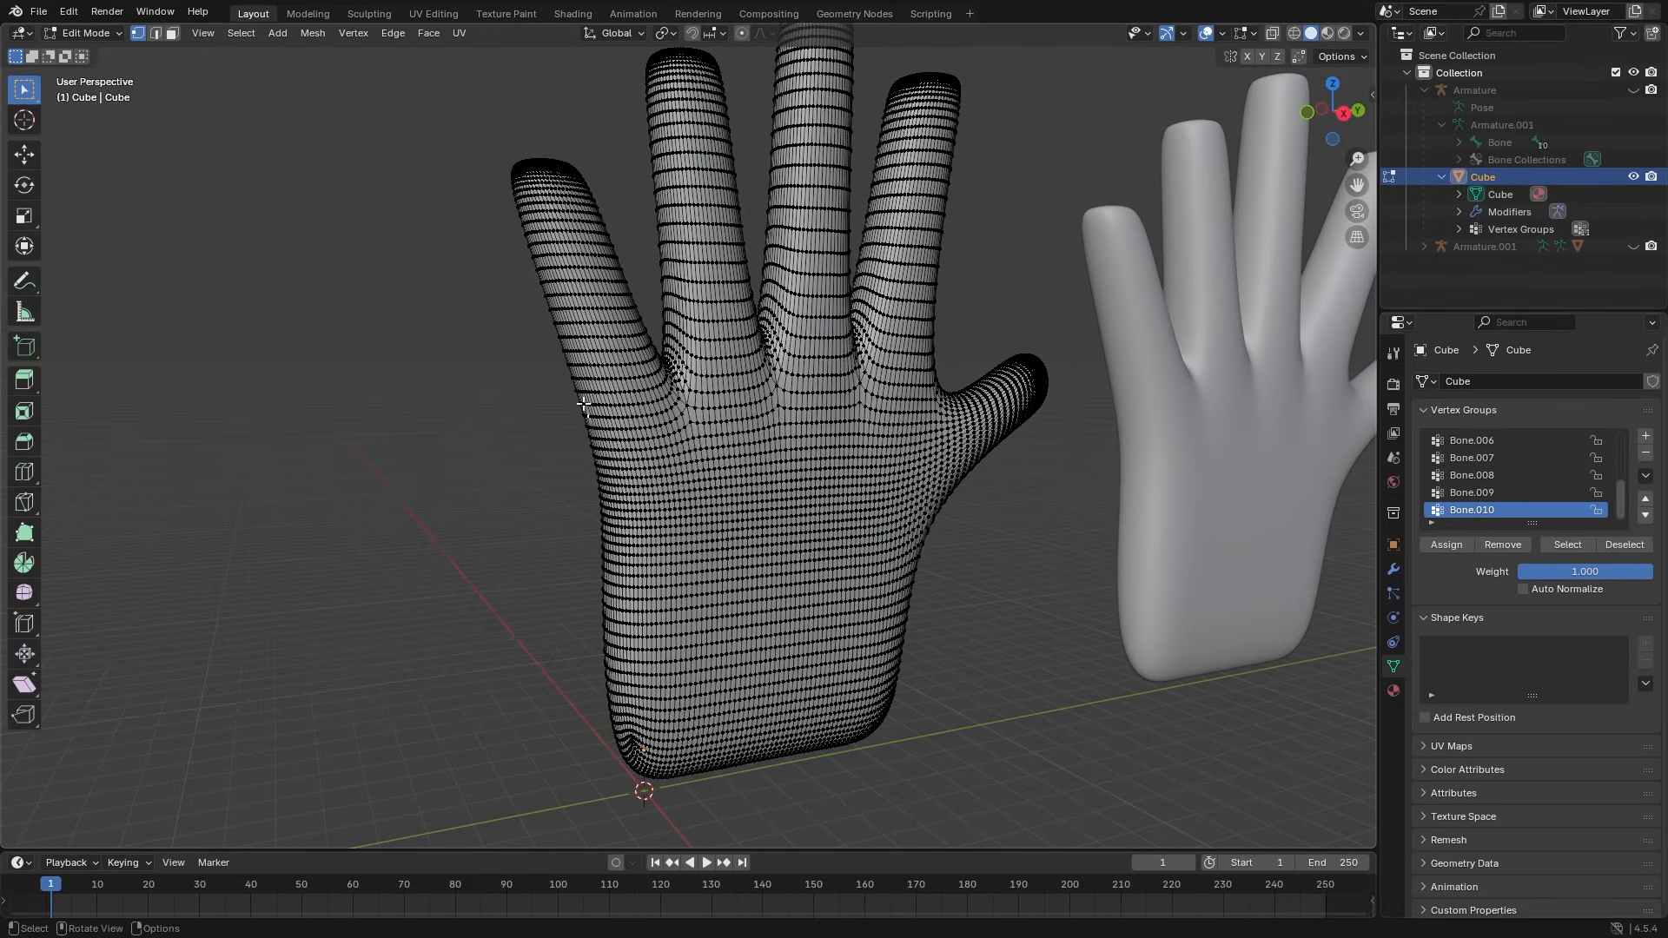
- Pull a vertex out into a spike, try further vertex moves, then return to Object Mode
{"action": "key", "text": "g"}
{"action": "left_click", "coordinate": [435, 434]}
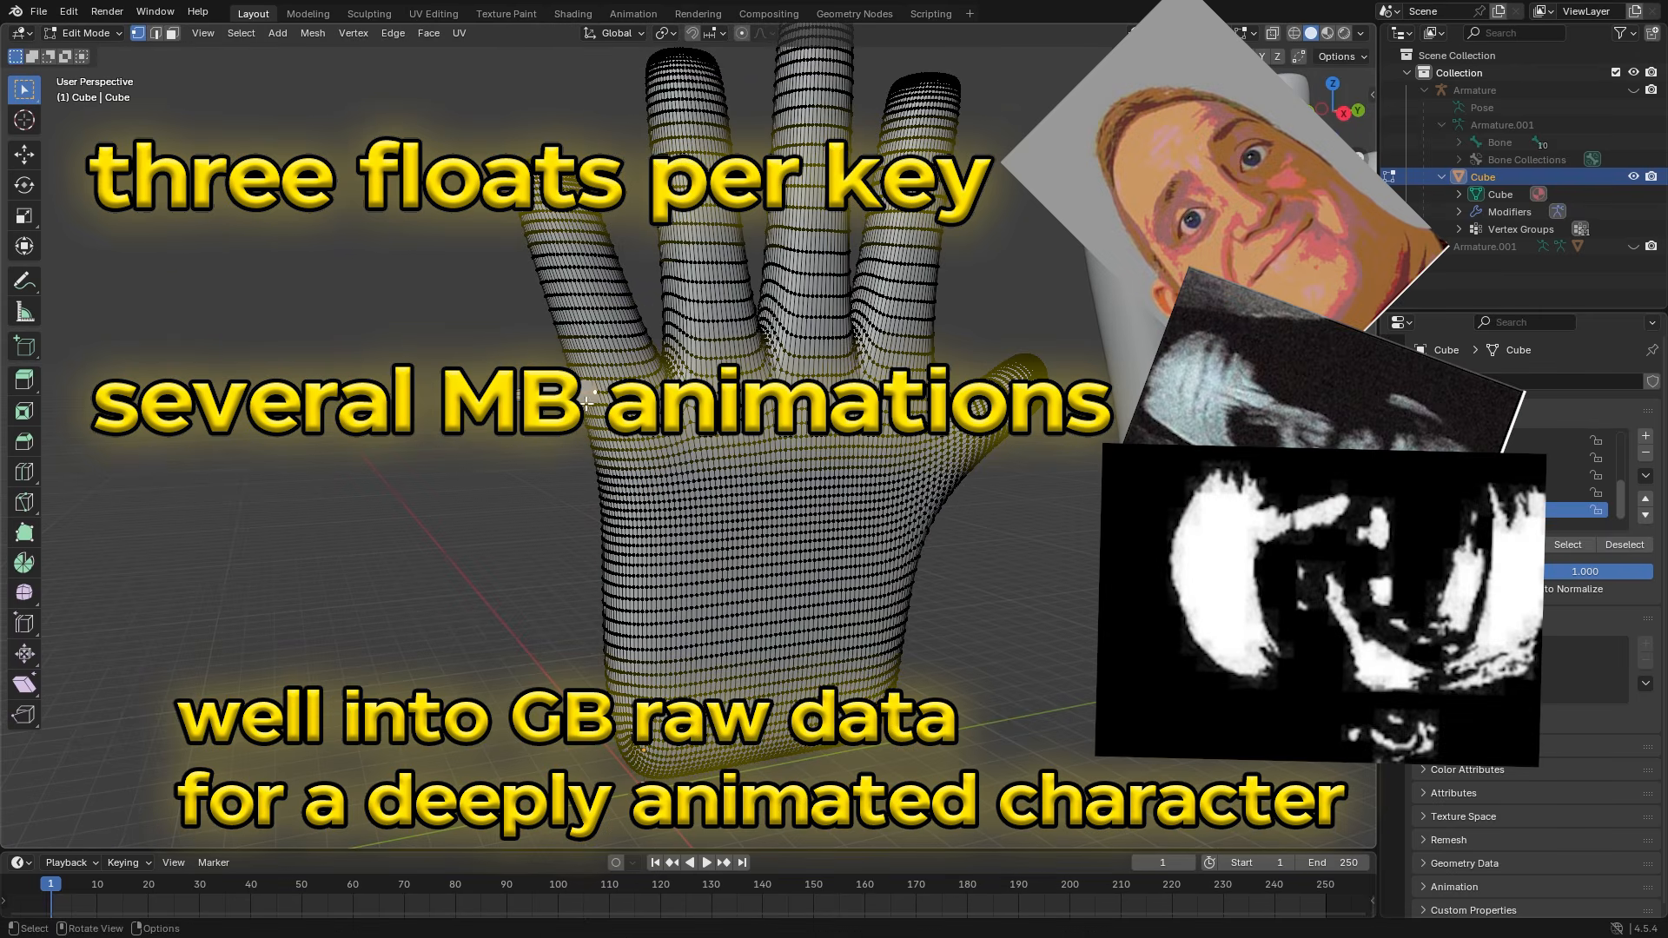
{"action": "key", "text": "g"}
{"action": "key", "text": "Return"}
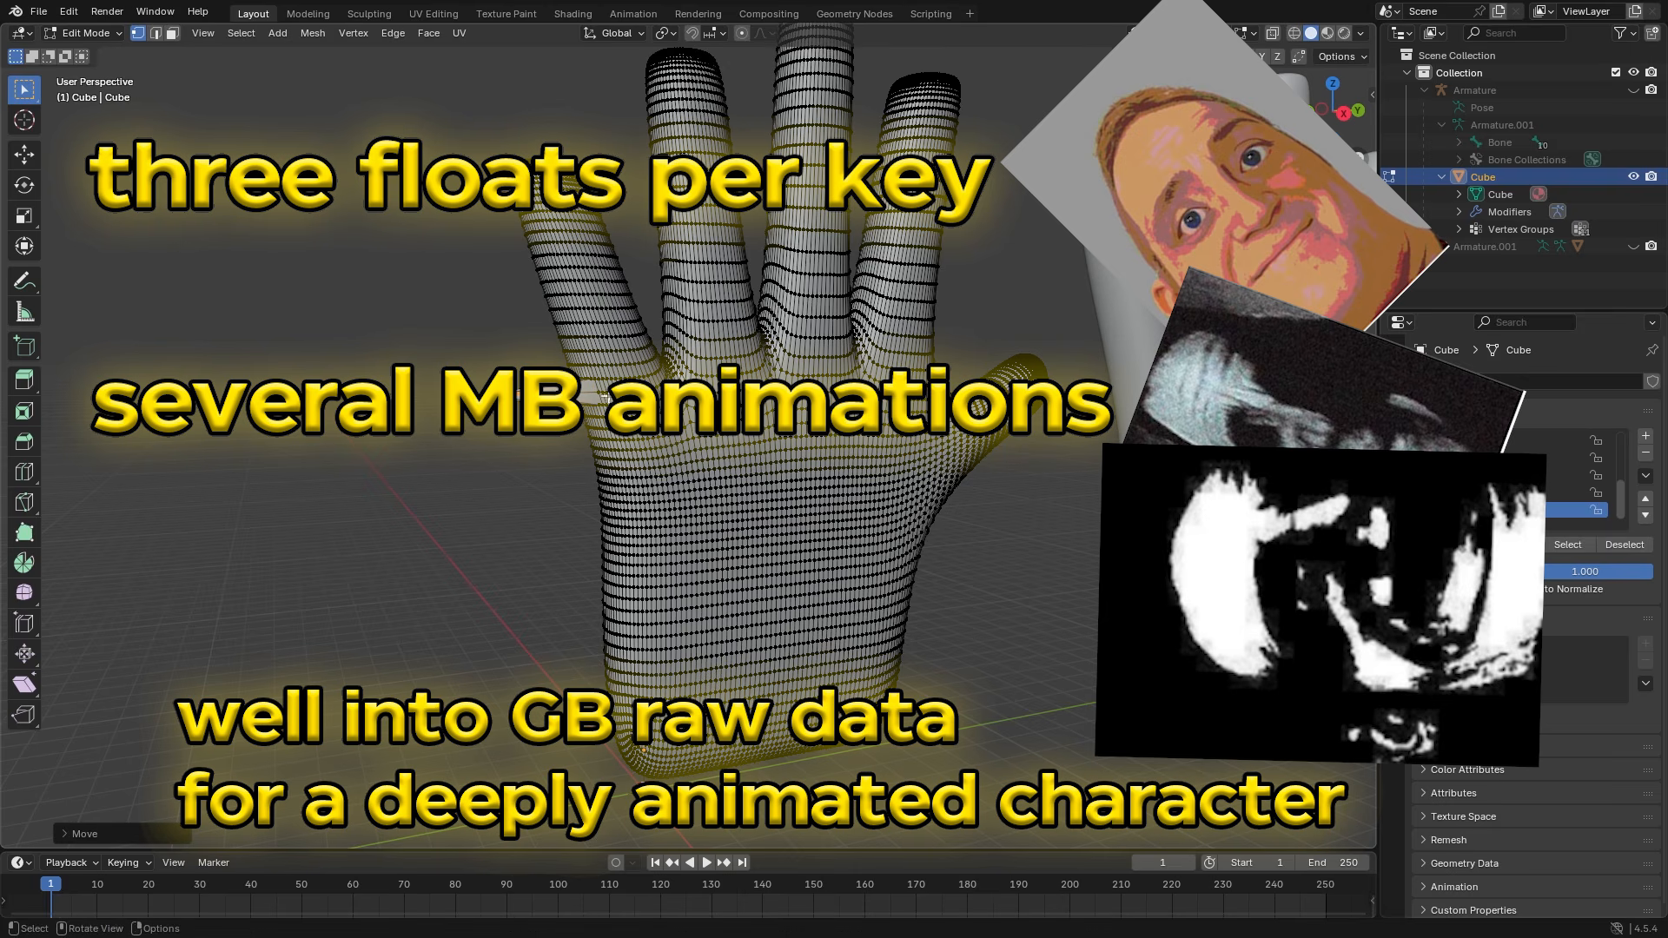
{"action": "key", "text": "g"}
{"action": "key", "text": "Return"}
{"action": "mouse_move", "coordinate": [532, 437]}
{"action": "middle_mouse_down"}
{"action": "mouse_move", "coordinate": [656, 486]}
{"action": "mouse_move", "coordinate": [456, 495]}
{"action": "mouse_move", "coordinate": [1019, 311]}
{"action": "mouse_move", "coordinate": [916, 608]}
{"action": "mouse_move", "coordinate": [902, 523]}
{"action": "mouse_move", "coordinate": [521, 538]}
{"action": "middle_mouse_up"}
{"action": "key", "text": "Tab"}
{"action": "key", "text": "Tab"}
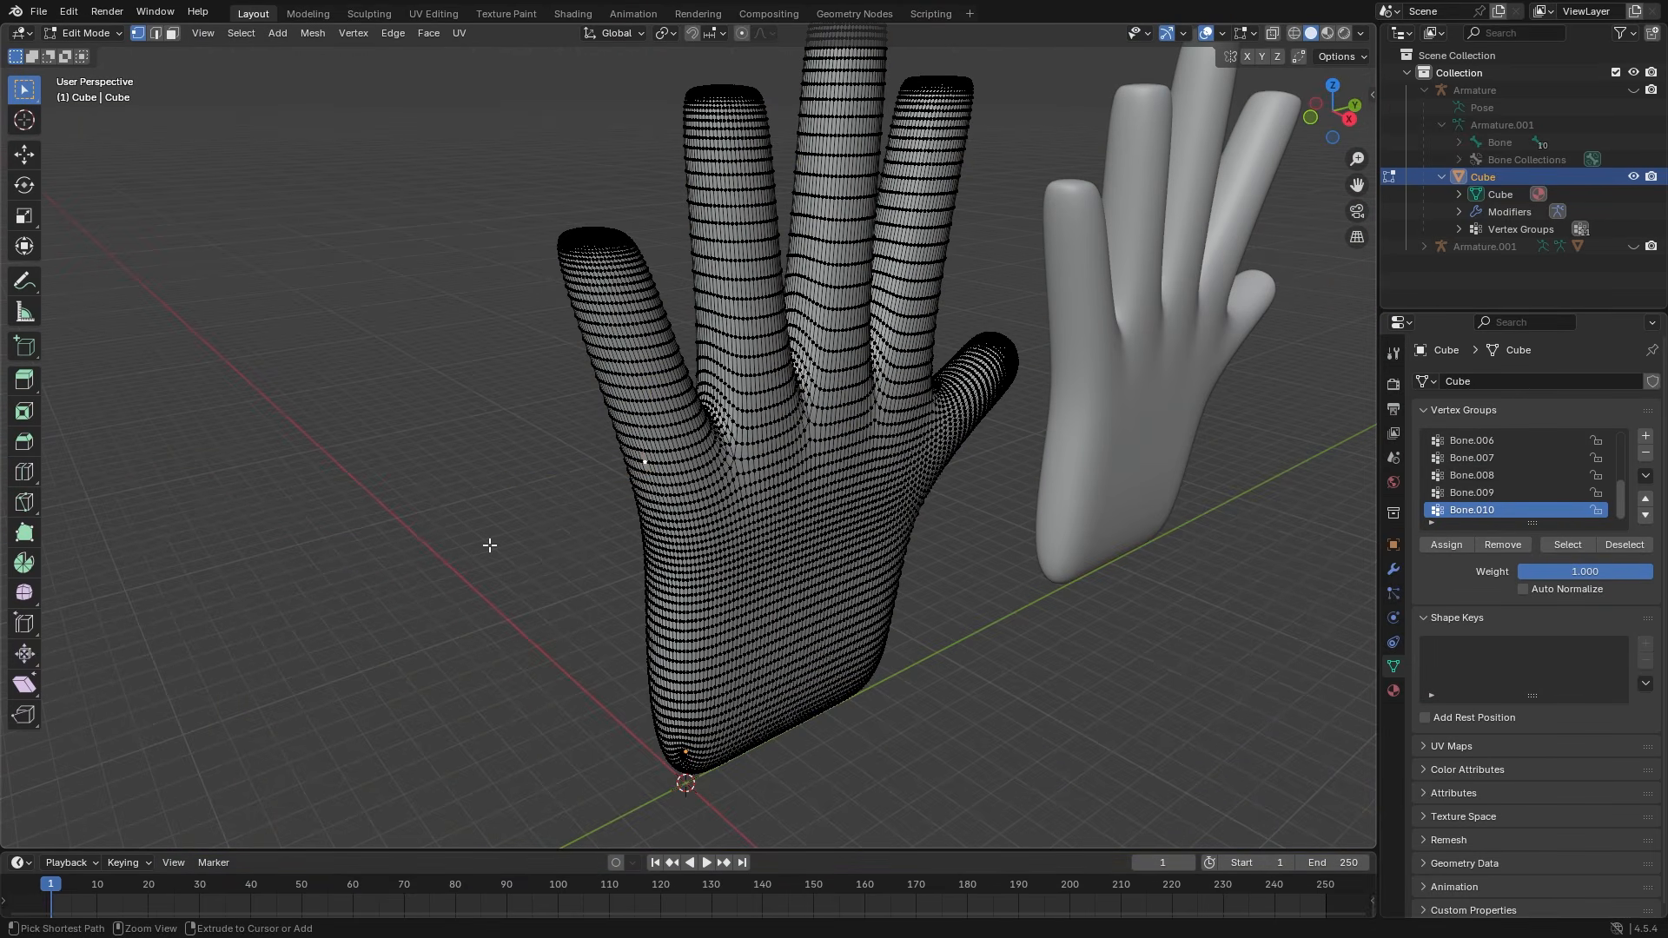
- Show the hand as a wireframe and box-select all of the little finger's vertices
{"action": "middle_click_drag", "start_coordinate": [510, 502], "coordinate": [513, 559]}
{"action": "key", "text": "shift+z"}
{"action": "scroll", "coordinate": [585, 569], "scroll_direction": "up", "scroll_amount": 6}
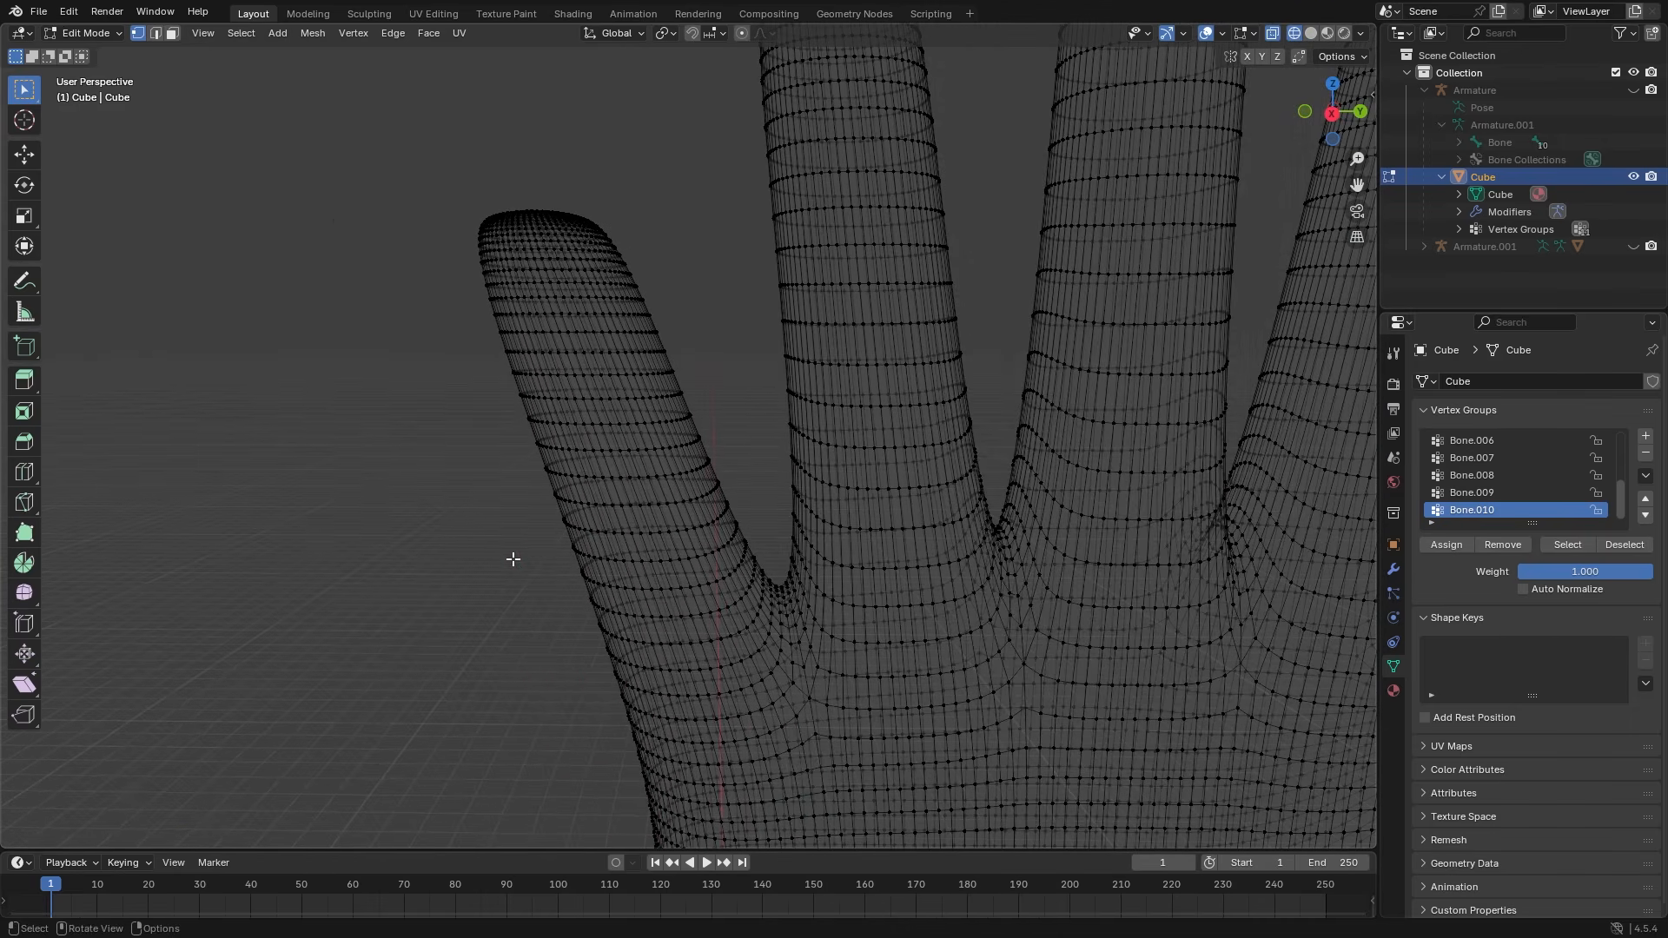
{"action": "left_click_drag", "start_coordinate": [466, 259], "coordinate": [765, 583]}
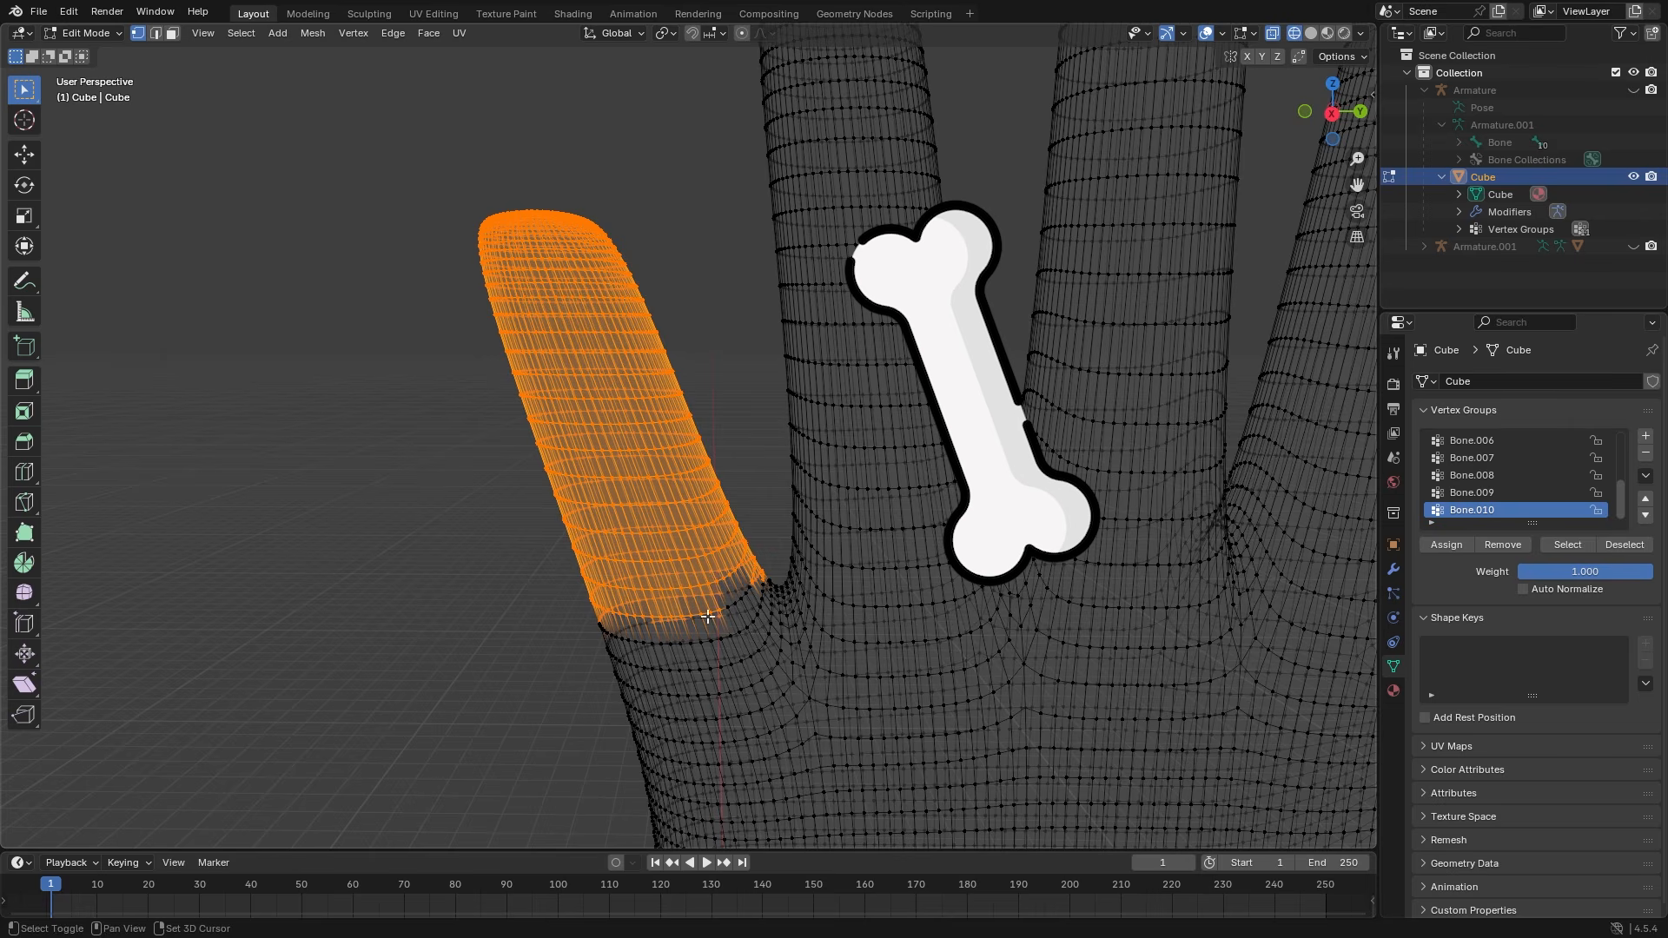
- Test-move the little finger along Y and rotate it 31.11° on X, then undo the edits
{"action": "key", "text": "g"}
{"action": "key", "text": "y"}
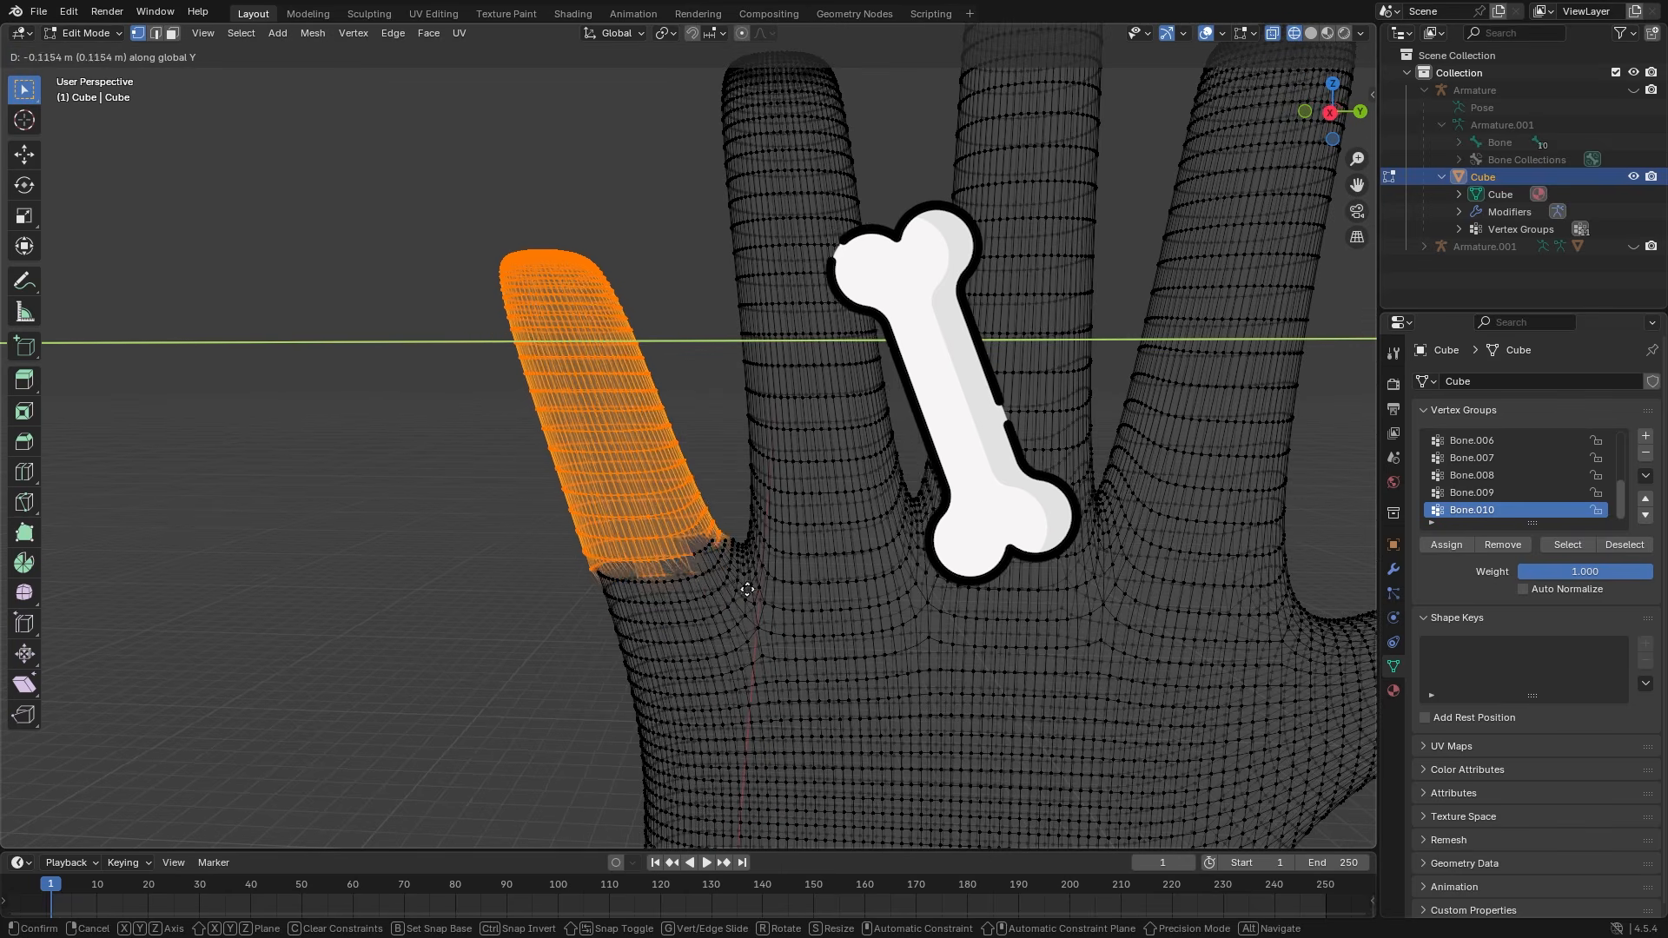
{"action": "left_click", "coordinate": [644, 598]}
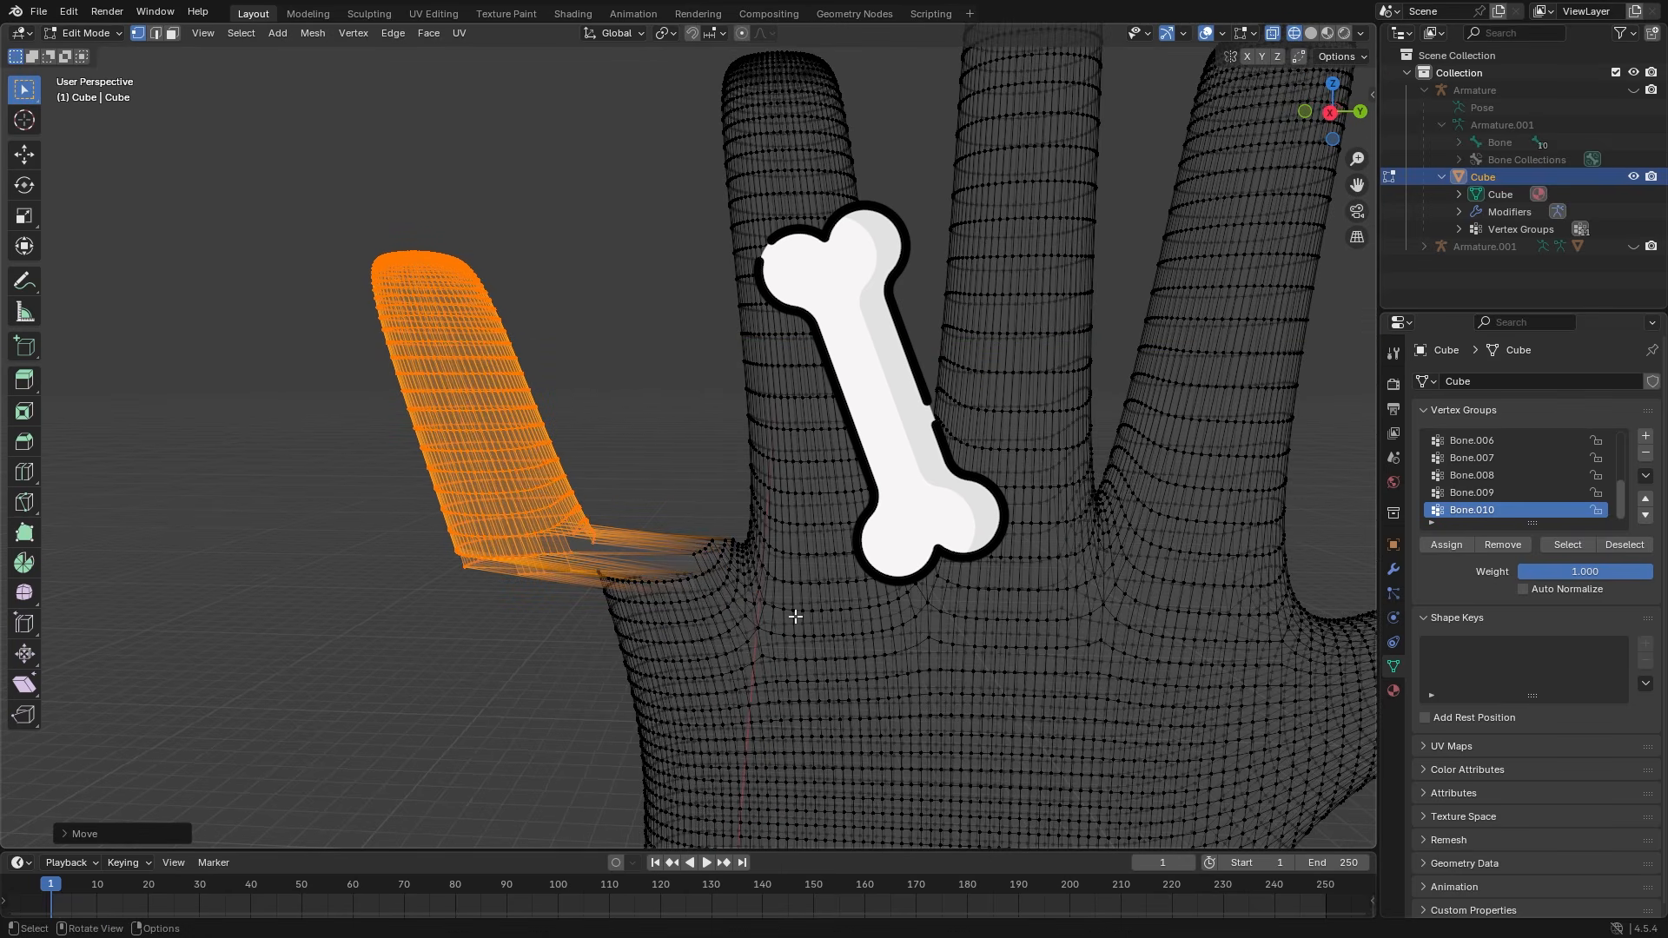
{"action": "key", "text": "r"}
{"action": "key", "text": "x"}
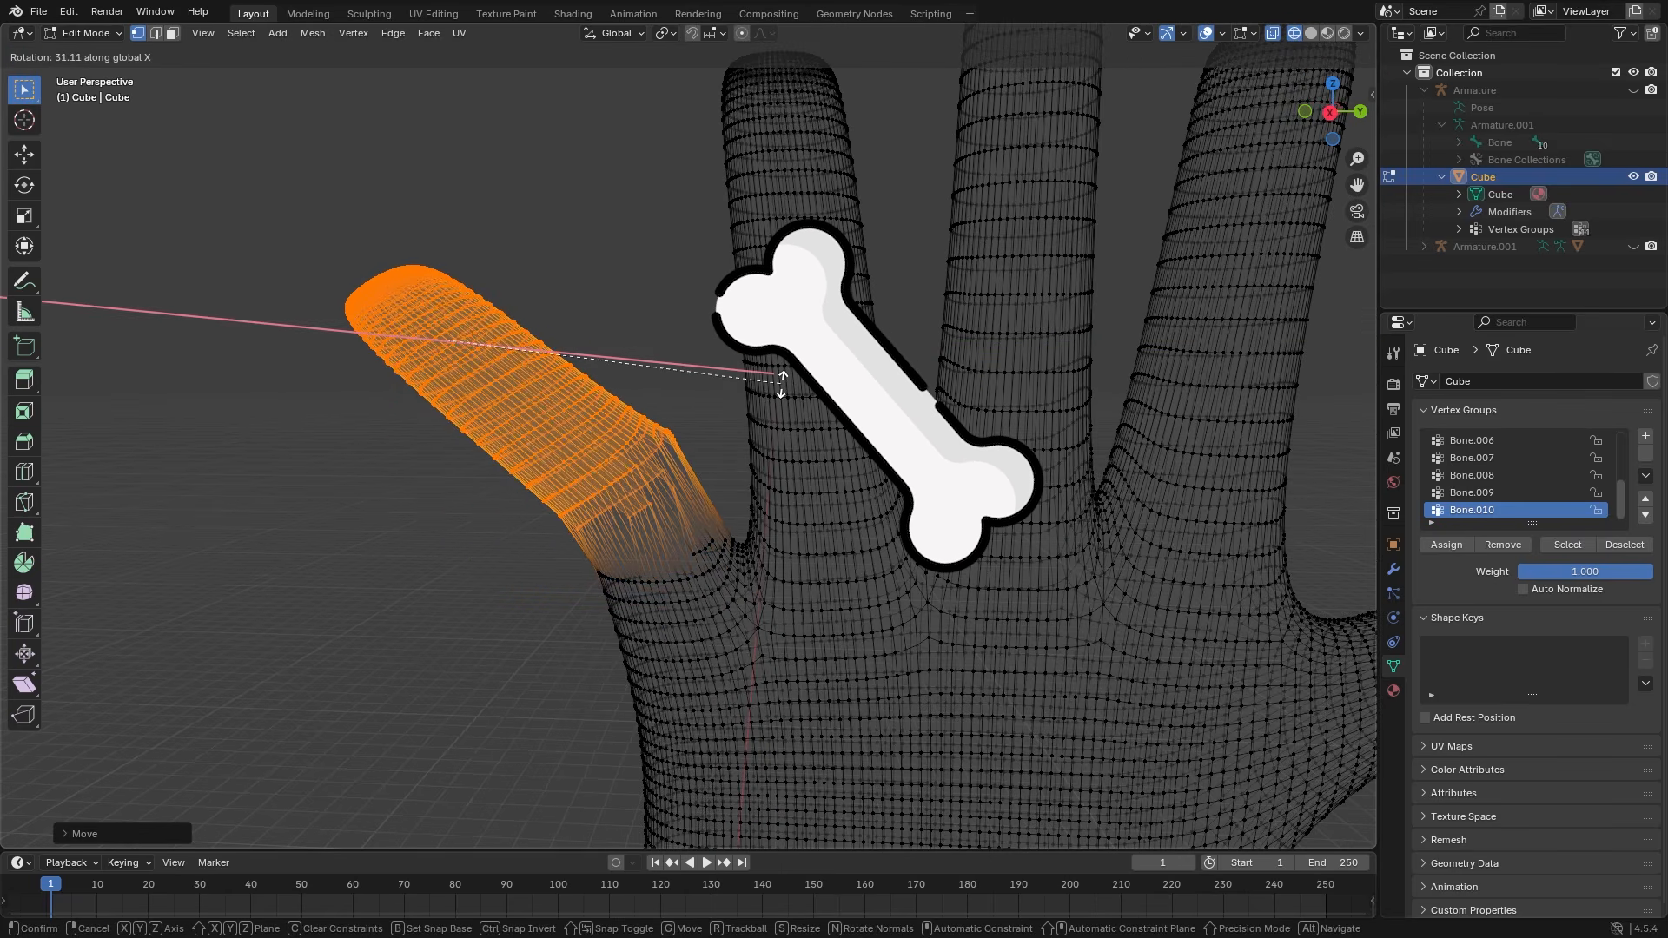
{"action": "left_click", "coordinate": [780, 382]}
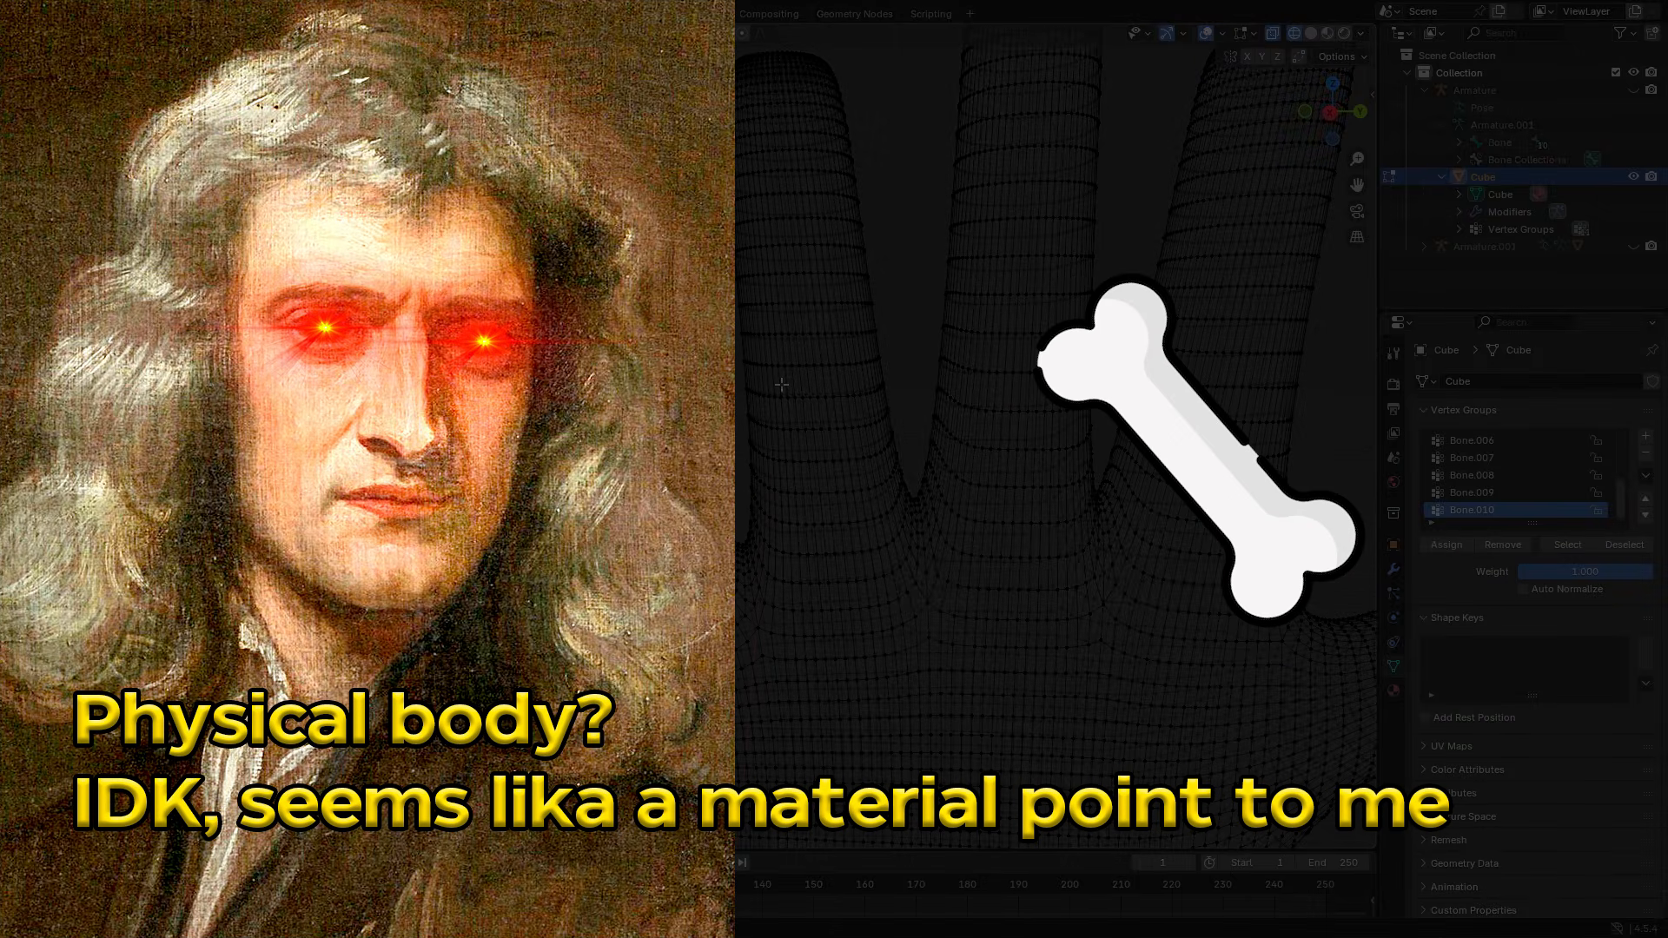
{"action": "key", "text": "ctrl+z"}
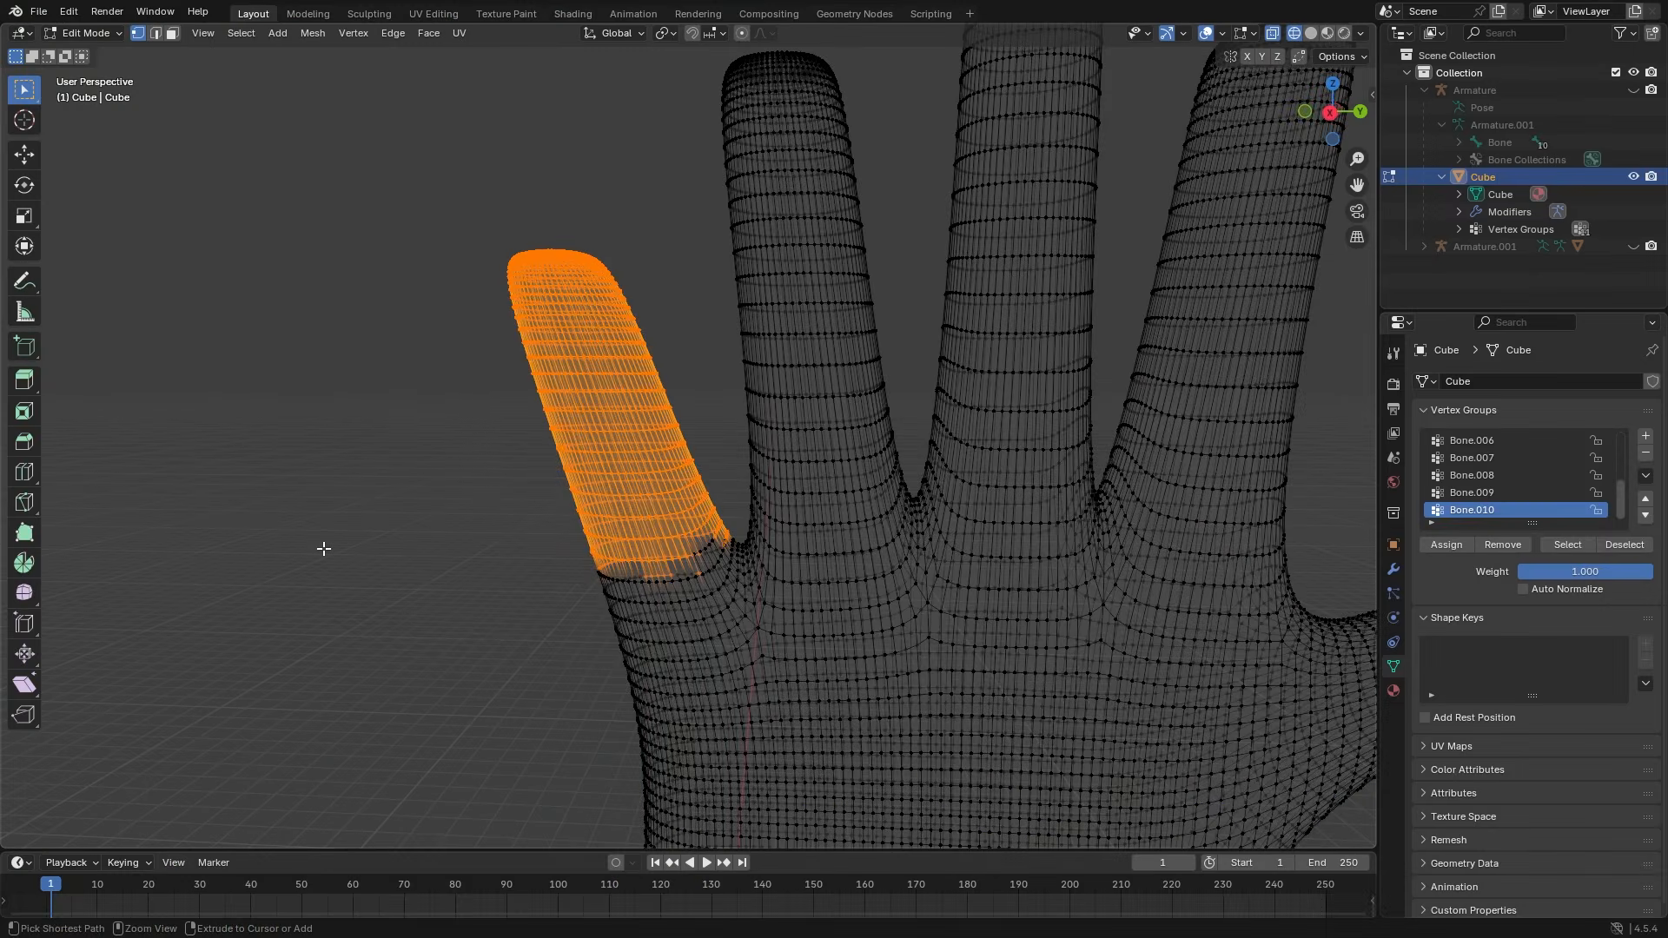
{"action": "left_click", "coordinate": [418, 538]}
- Return the hand to Object Mode with solid shading and reselect the left hand
{"action": "scroll", "coordinate": [418, 538], "scroll_direction": "down", "scroll_amount": 5}
{"action": "key", "text": "Tab"}
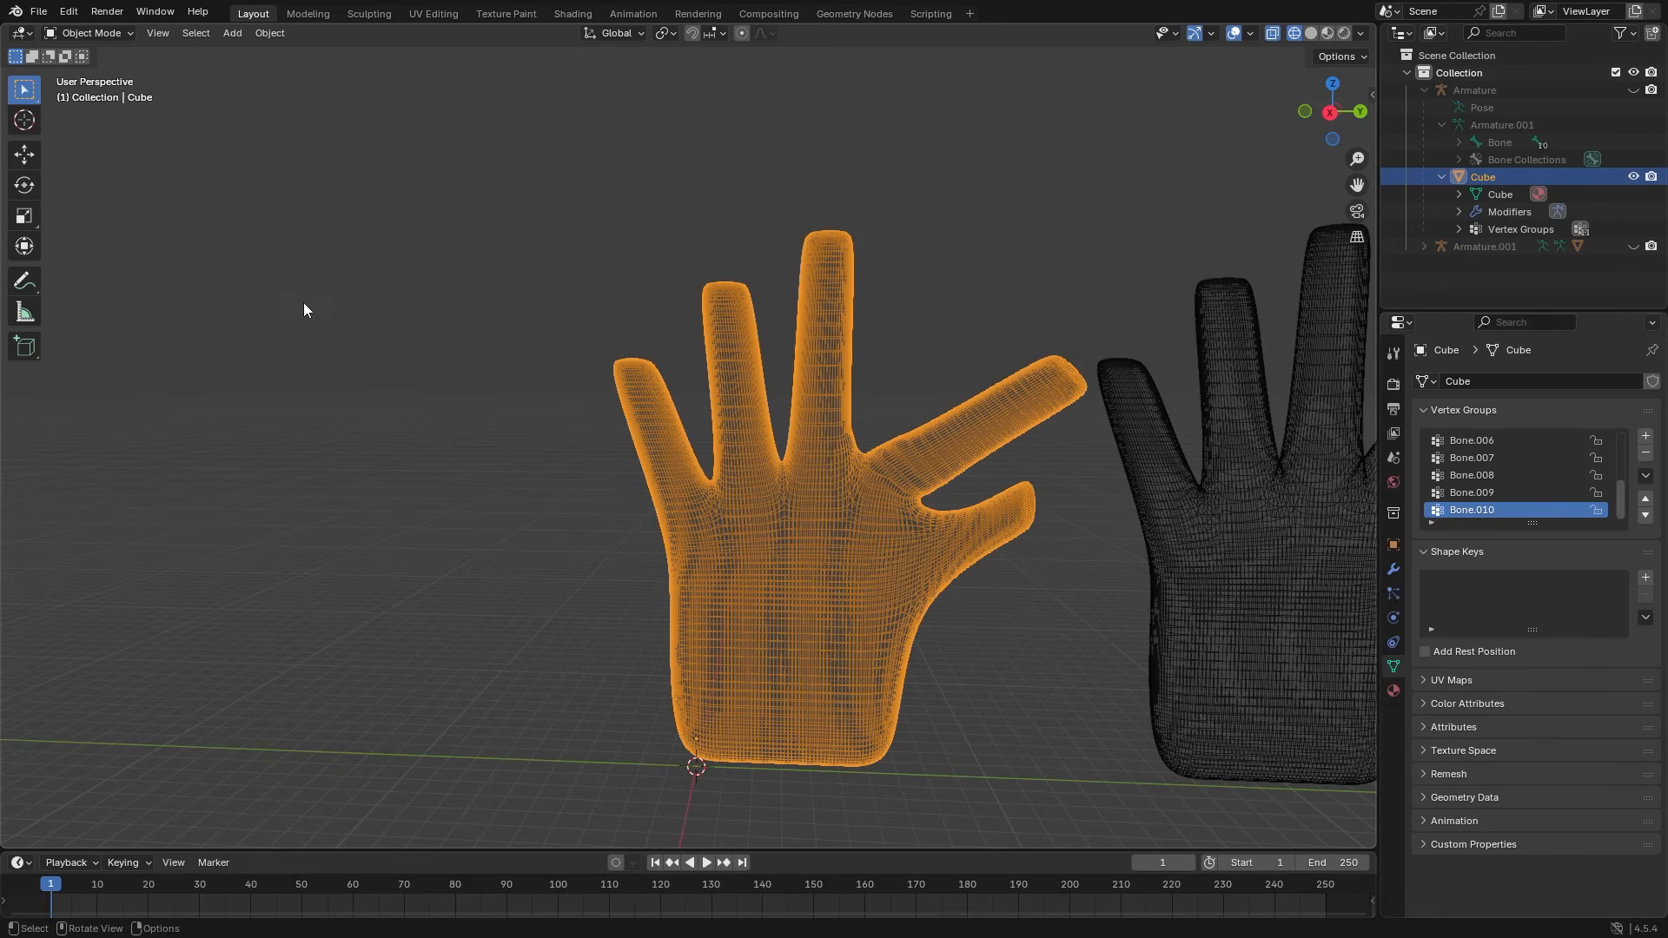
{"action": "key", "text": "shift+z"}
{"action": "left_click", "coordinate": [500, 470]}
{"action": "left_click", "coordinate": [672, 533]}
- Unhide the hand's armature, select it and switch it into Pose Mode
{"action": "middle_click_drag", "start_coordinate": [821, 448], "coordinate": [843, 448]}
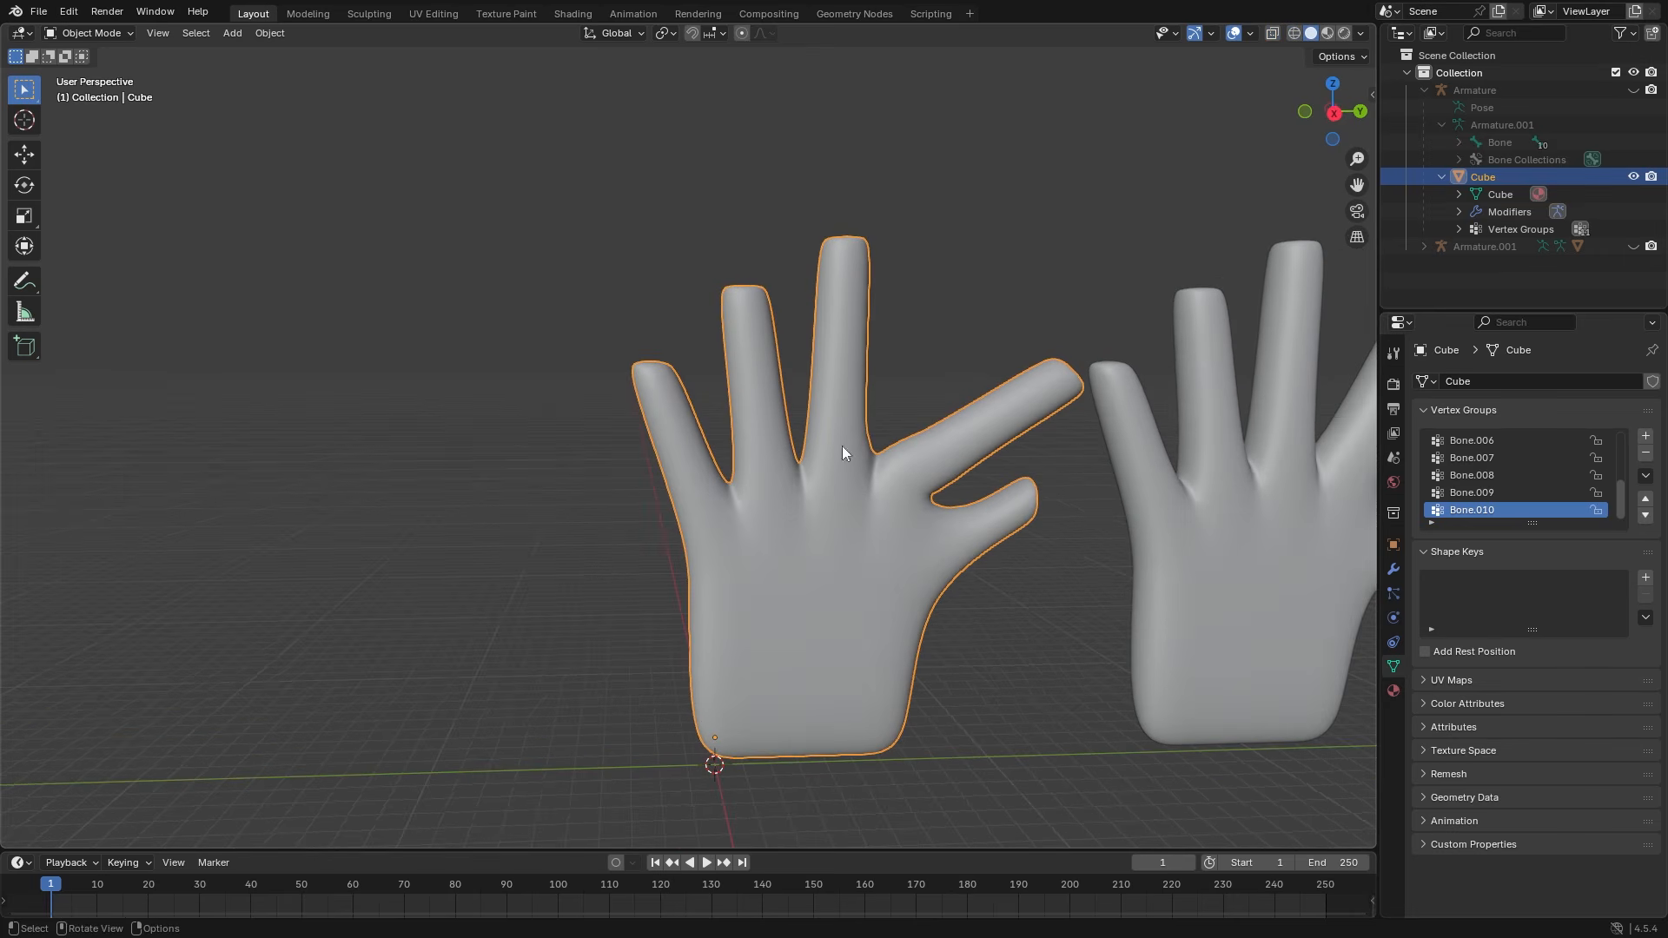
{"action": "left_click", "coordinate": [1633, 89]}
{"action": "scroll", "coordinate": [789, 520], "scroll_direction": "up", "scroll_amount": 6}
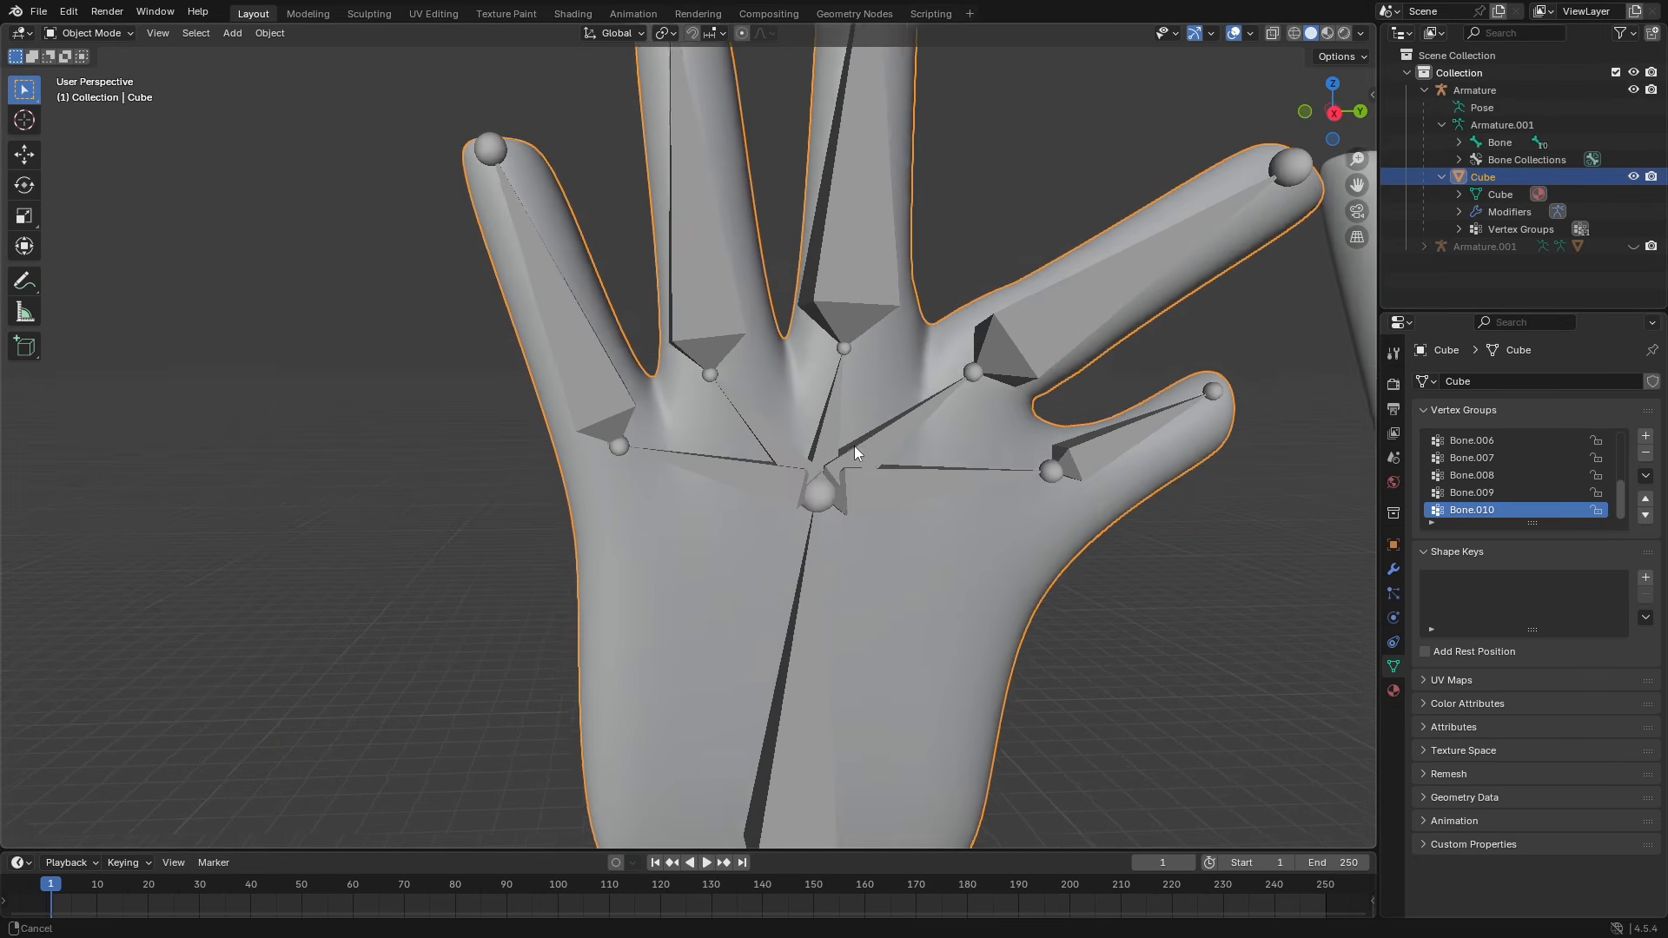
{"action": "left_click", "coordinate": [744, 468]}
{"action": "left_click", "coordinate": [93, 91]}
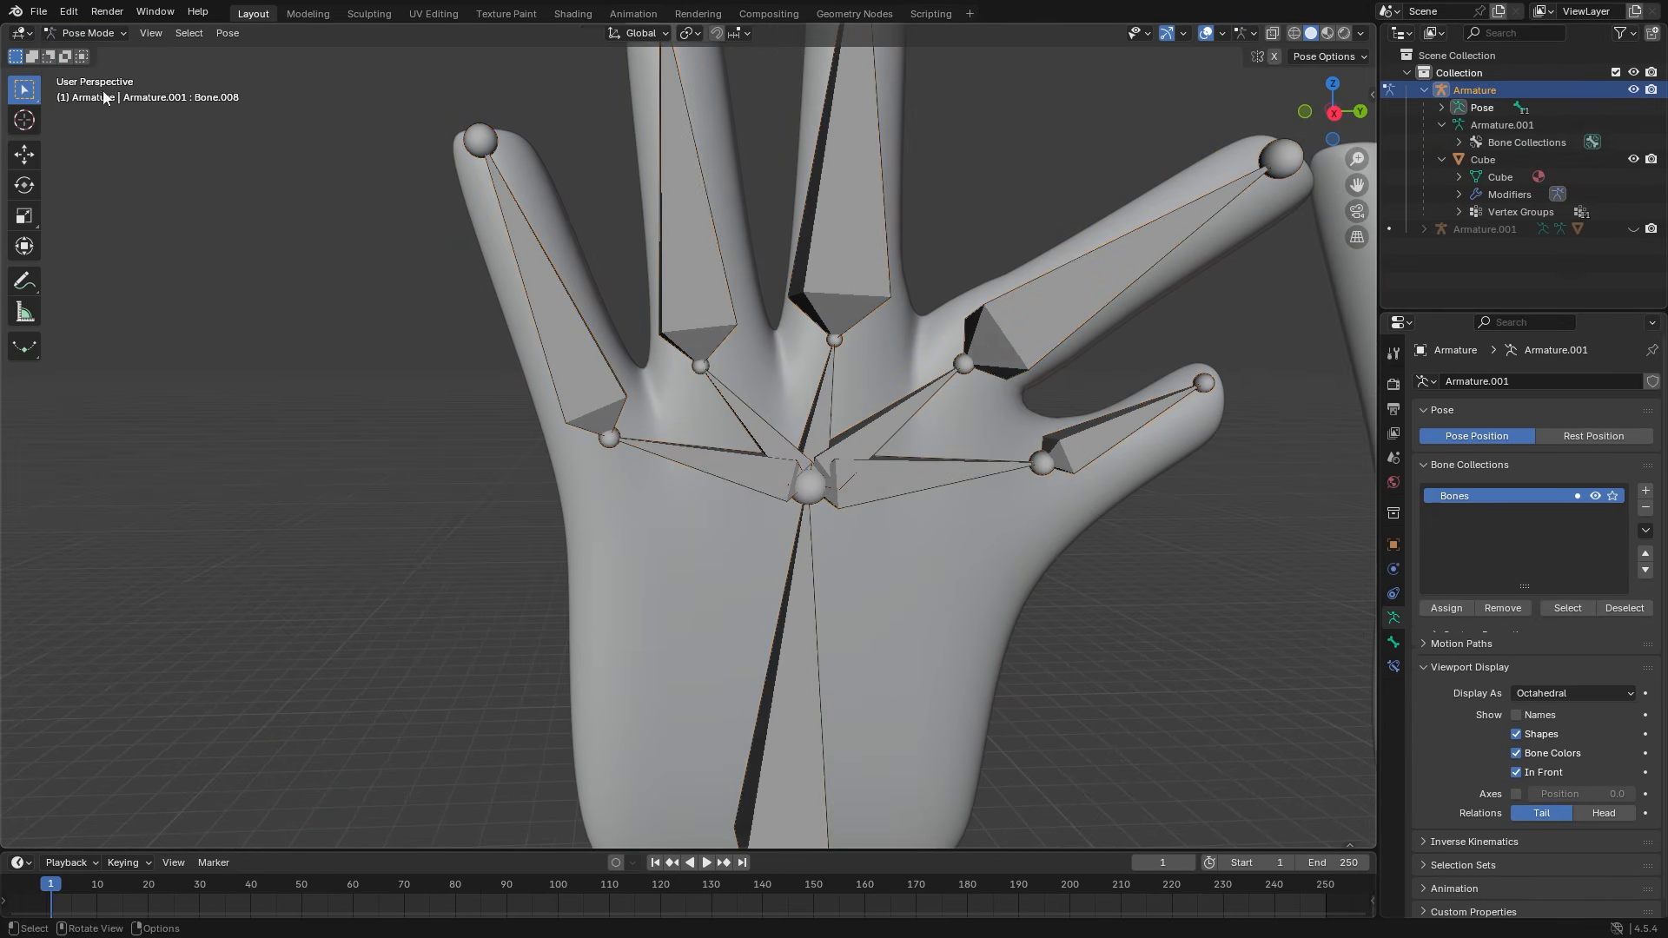
- Rotate the thumb bone Bone.001 and the index palm bone Bone.003 on the X axis
{"action": "left_click", "coordinate": [738, 481]}
{"action": "middle_click_drag", "start_coordinate": [739, 482], "coordinate": [718, 462]}
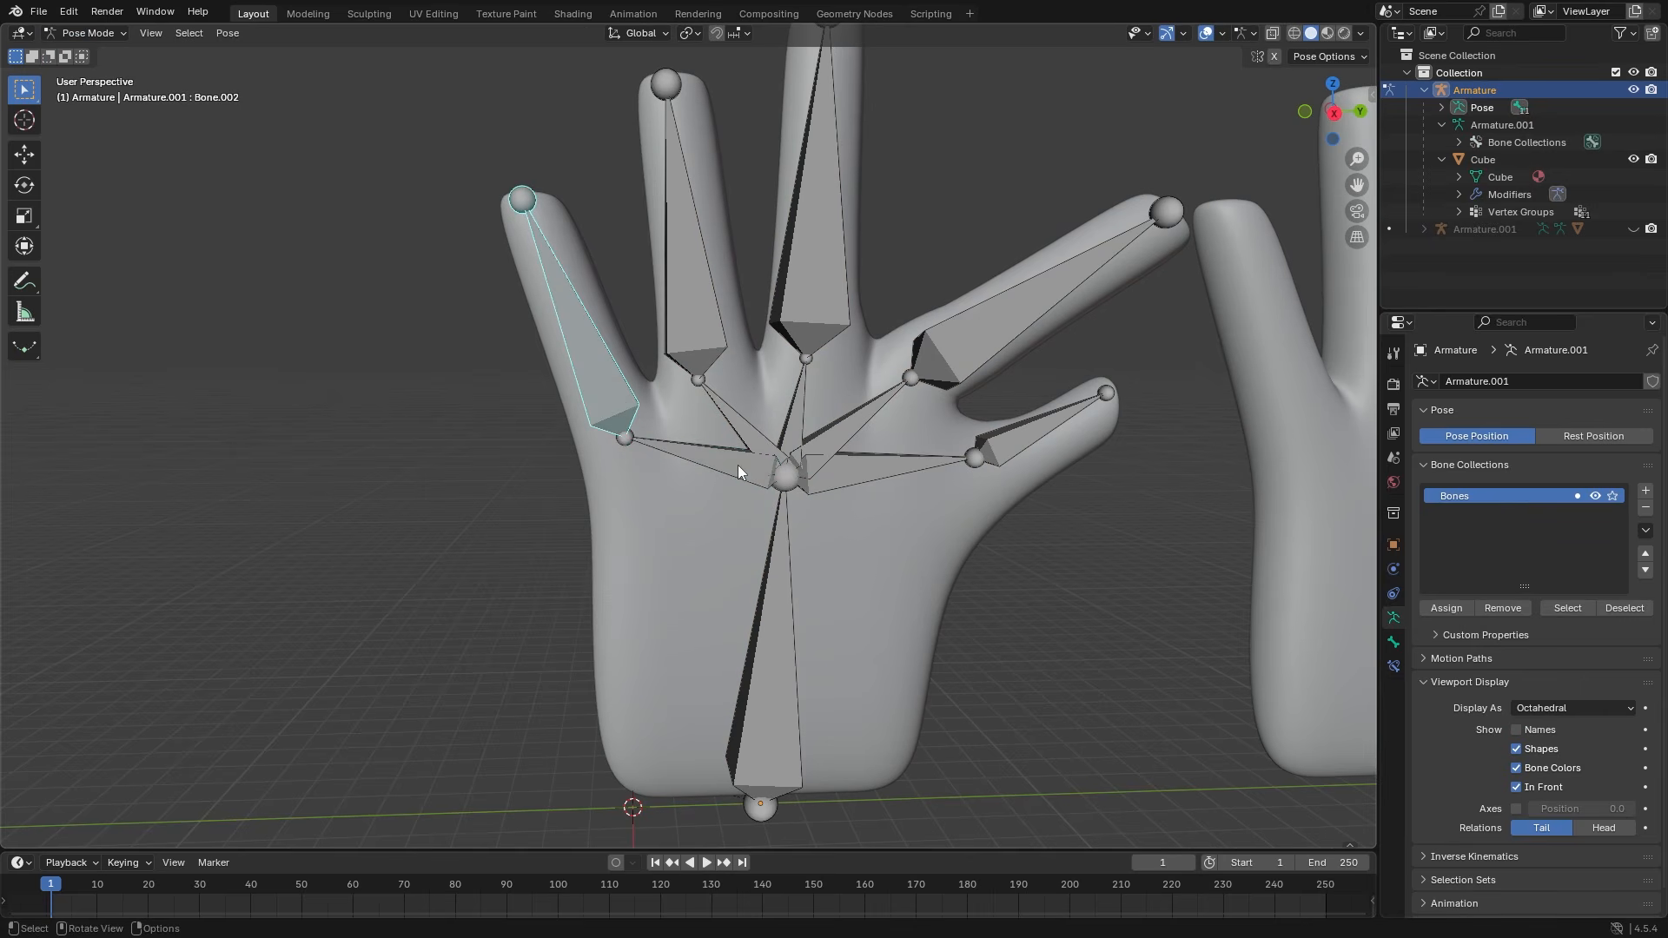
{"action": "key", "text": "r"}
{"action": "key", "text": "x"}
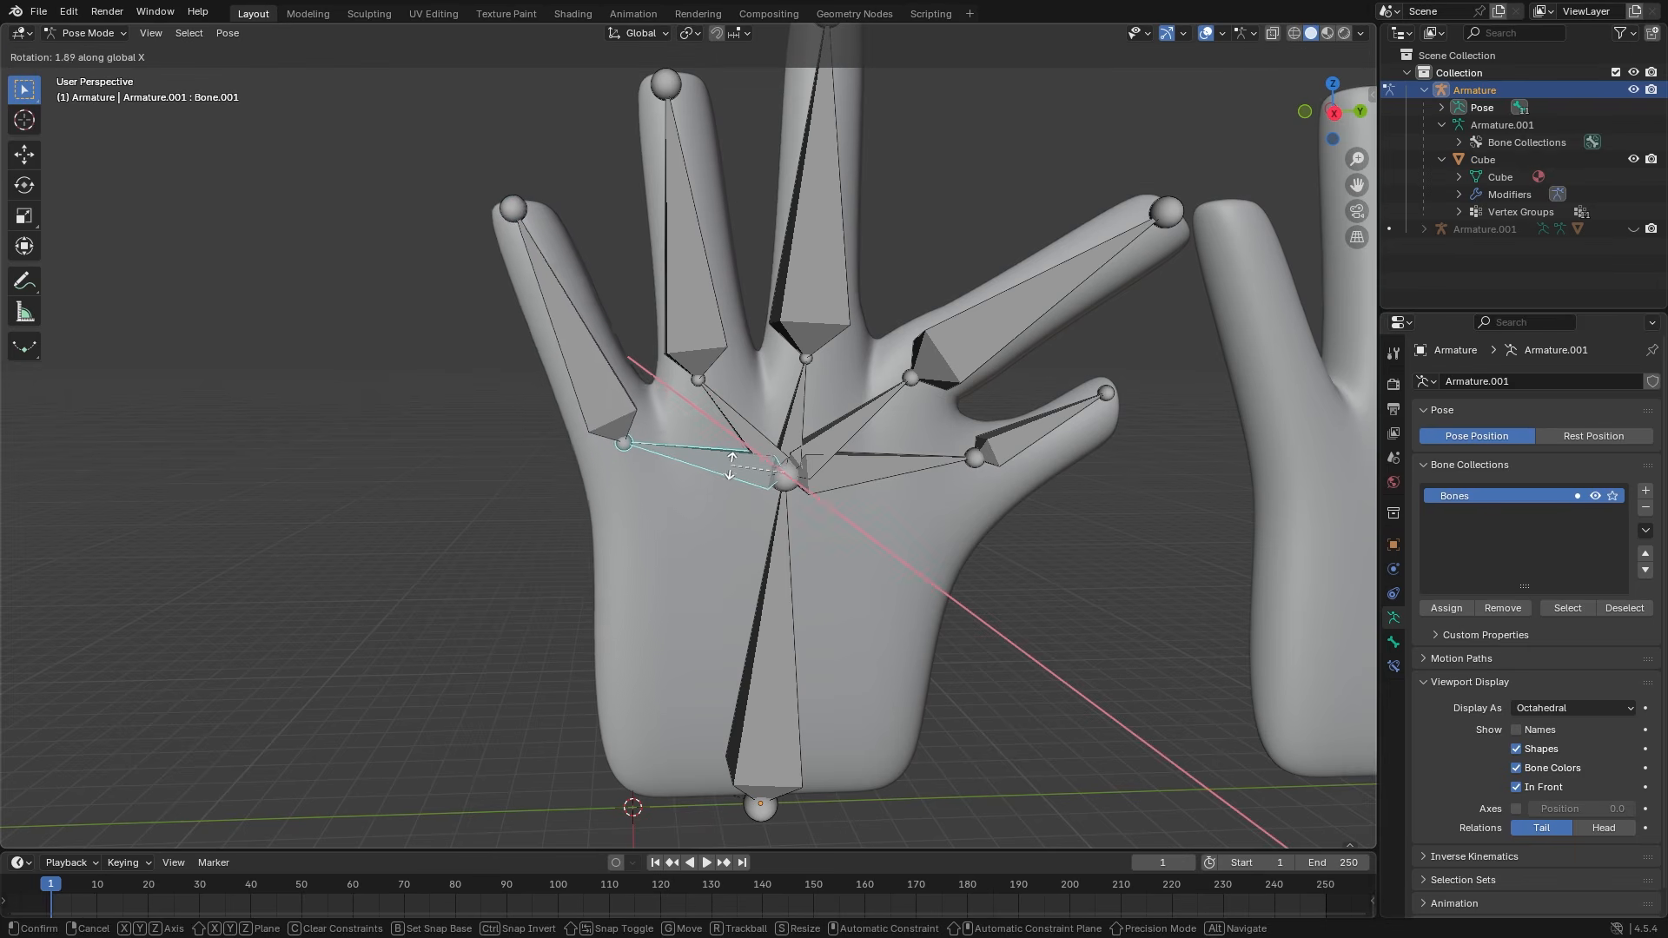
{"action": "left_click", "coordinate": [732, 491]}
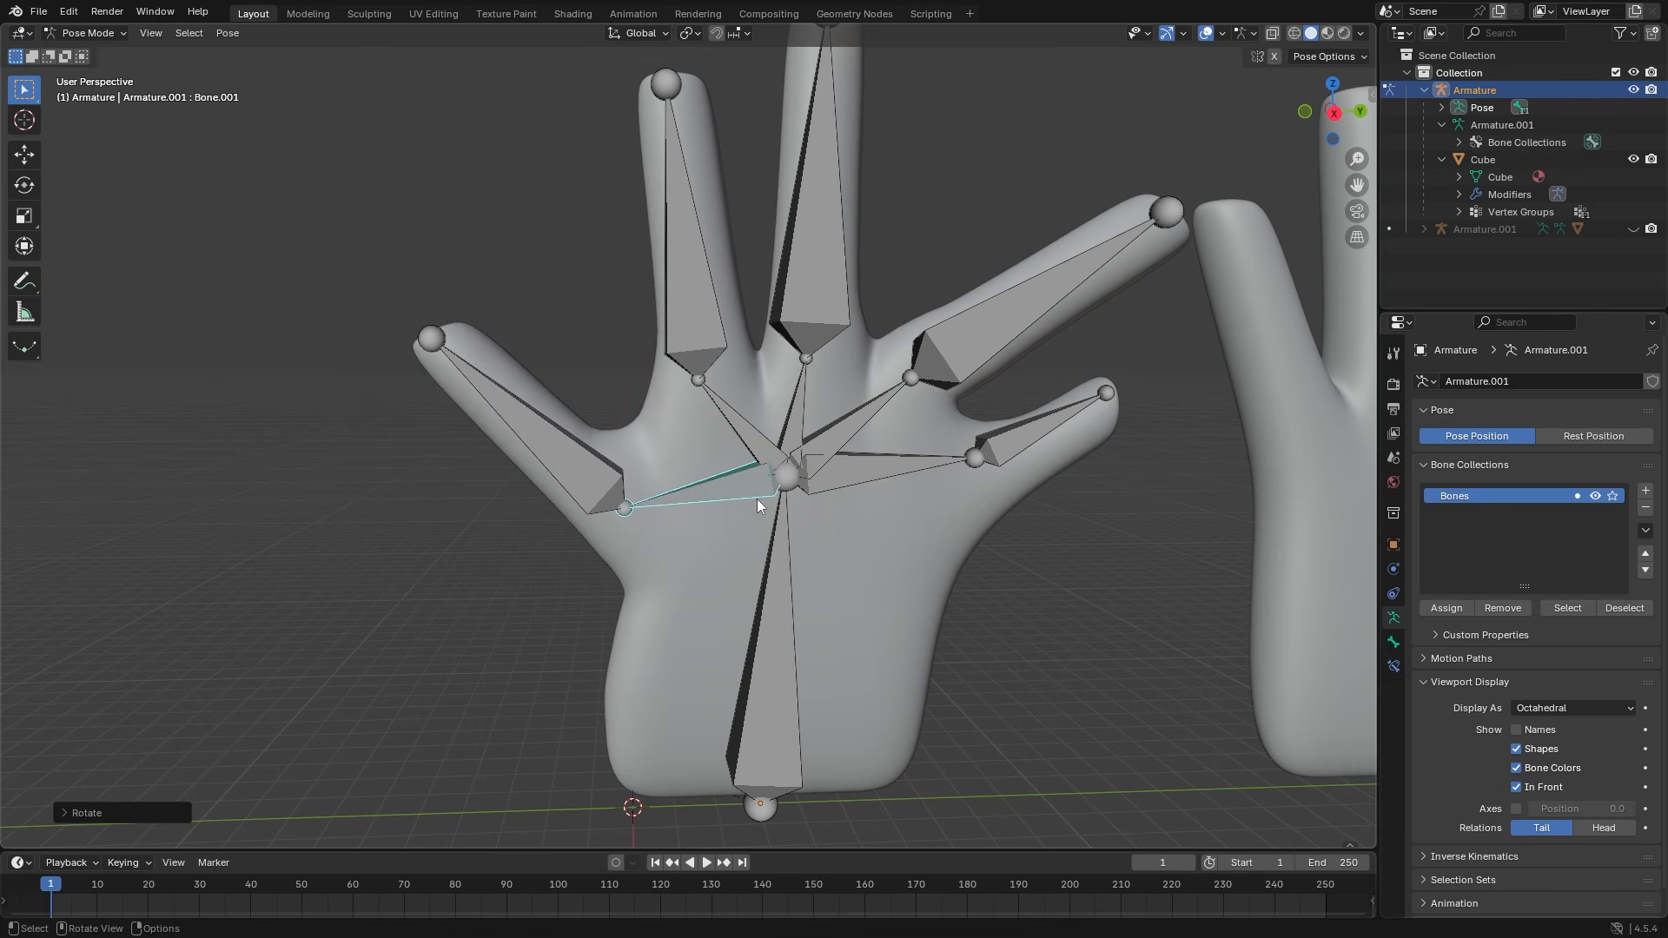
{"action": "left_click", "coordinate": [757, 432]}
{"action": "key", "text": "r"}
{"action": "key", "text": "x"}
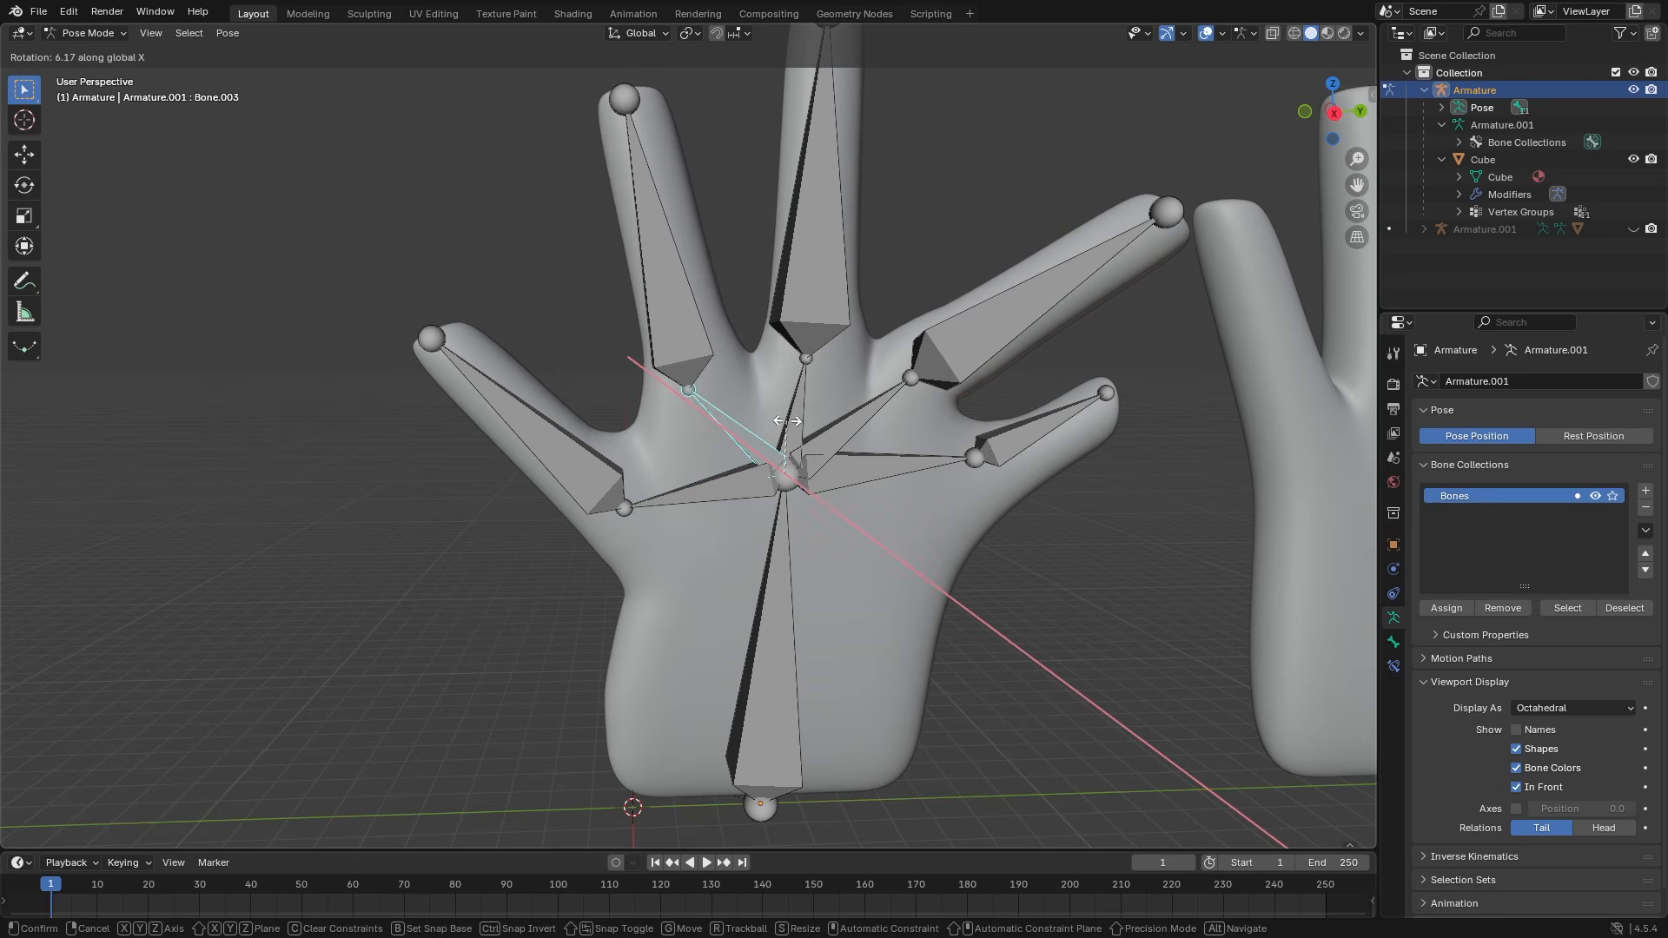
{"action": "left_click", "coordinate": [807, 485]}
- Tilt the whole hand on X with the main palm bone, then undo so it stands upright
{"action": "left_click", "coordinate": [785, 571]}
{"action": "key", "text": "r"}
{"action": "key", "text": "x"}
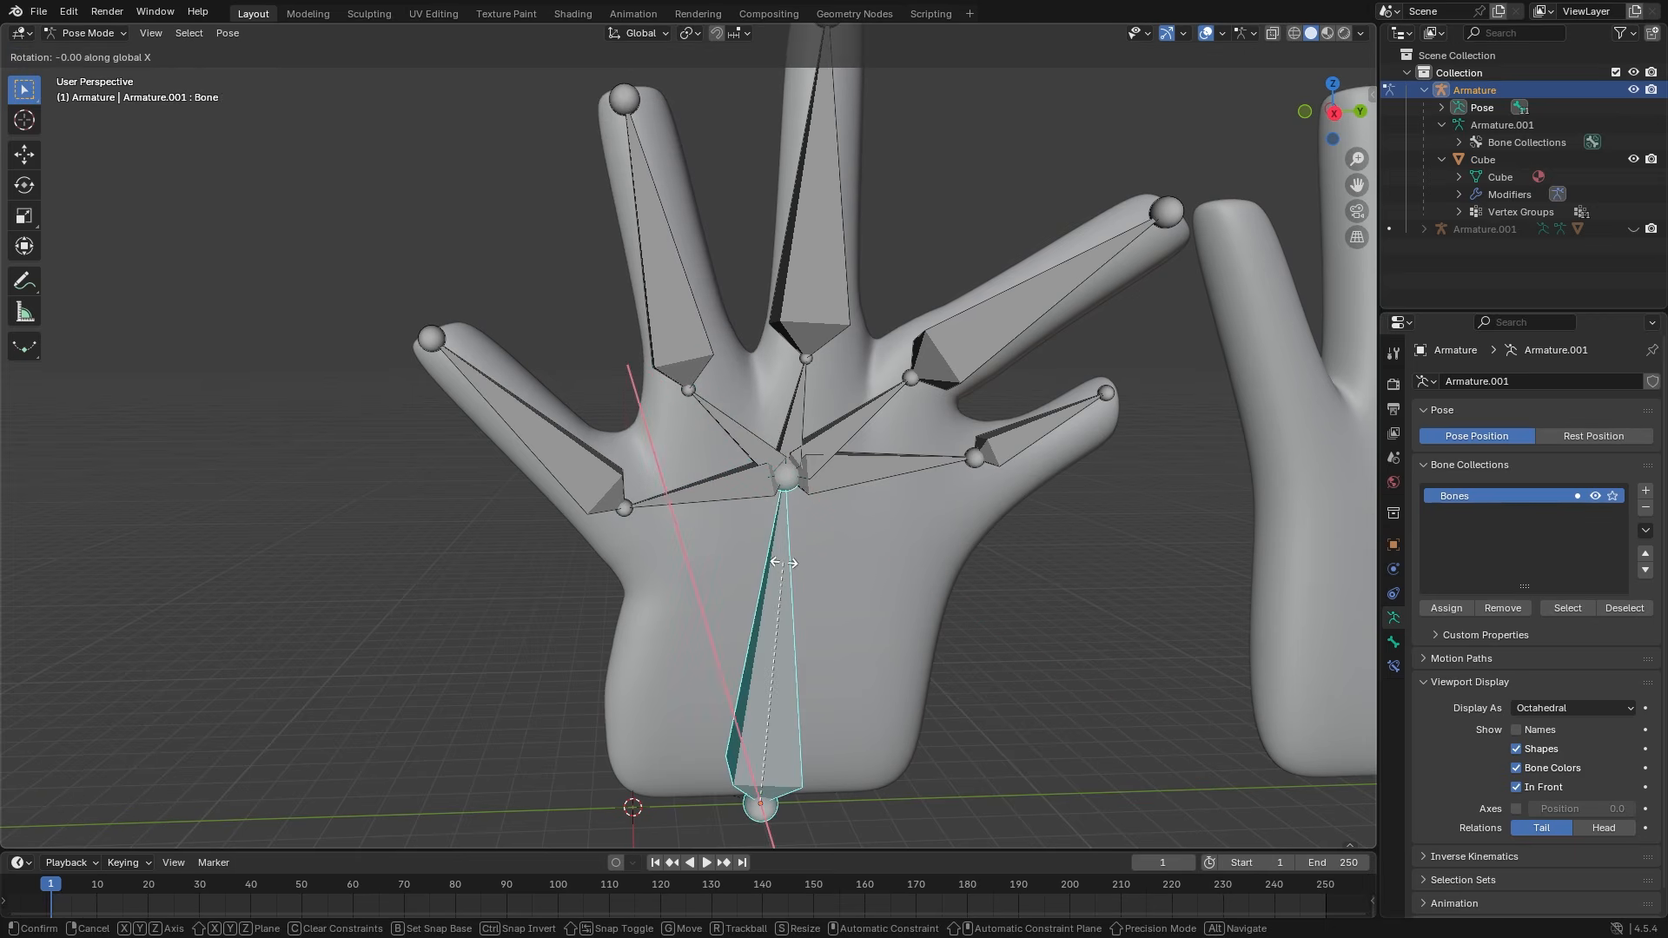
{"action": "left_click", "coordinate": [622, 567]}
{"action": "key", "text": "ctrl+z"}
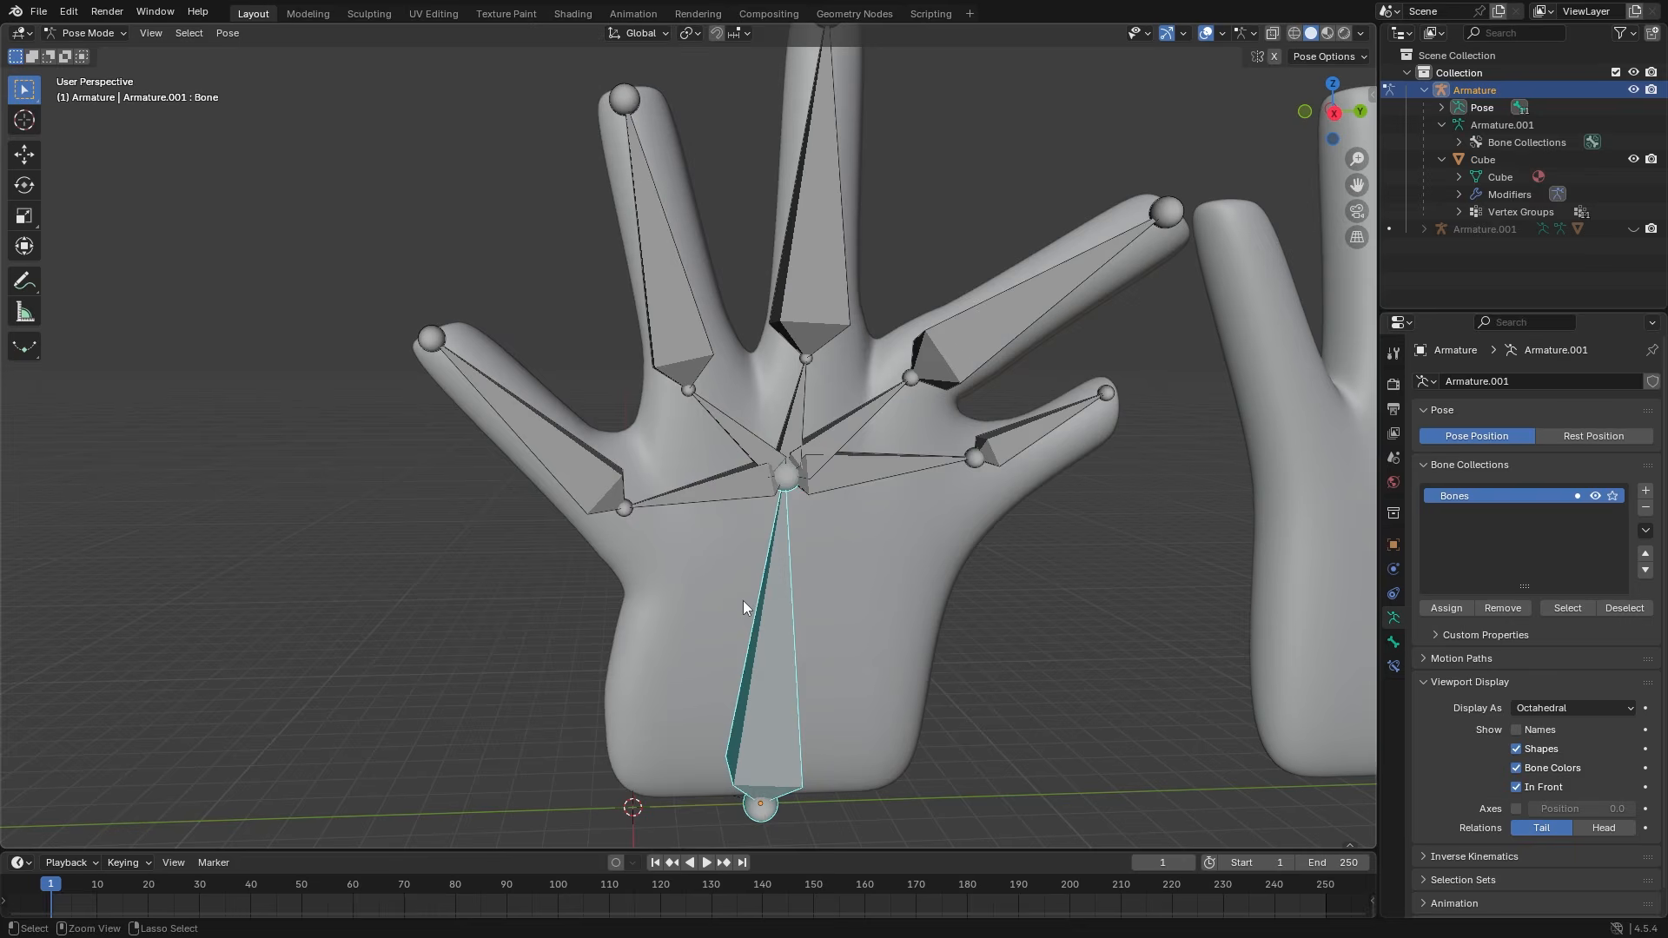
- Bend finger bone Bone.002 outward and the thumb upward with Y-axis rotations
{"action": "scroll", "coordinate": [786, 516], "scroll_direction": "down", "scroll_amount": 2}
{"action": "key", "text": "r"}
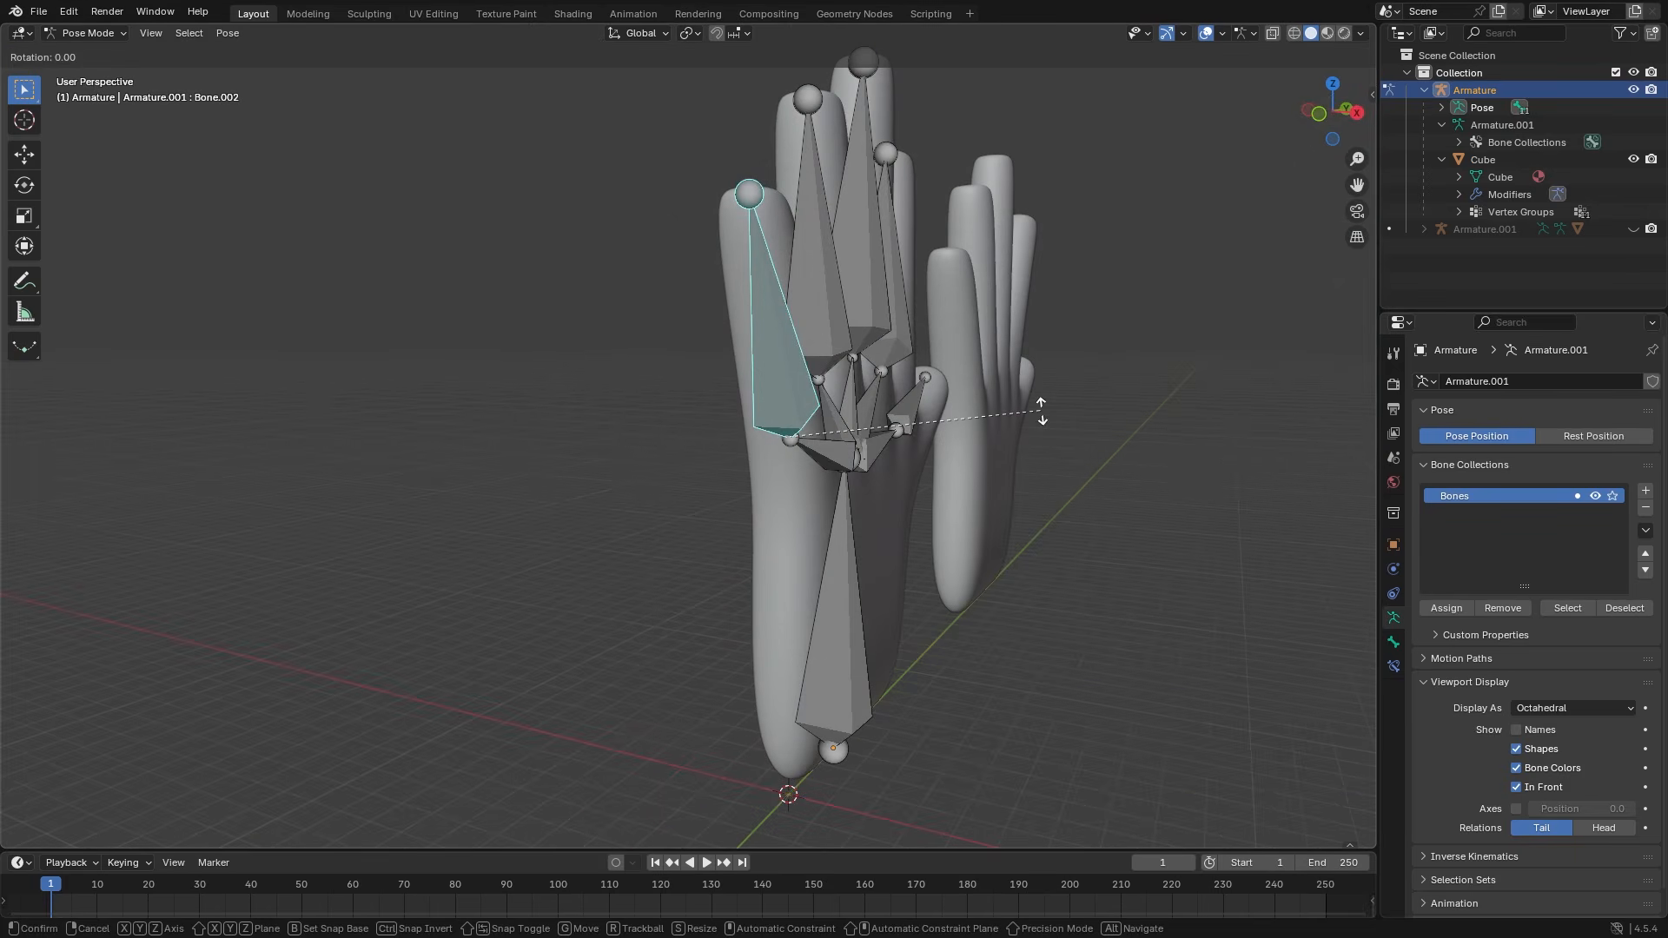
{"action": "key", "text": "y"}
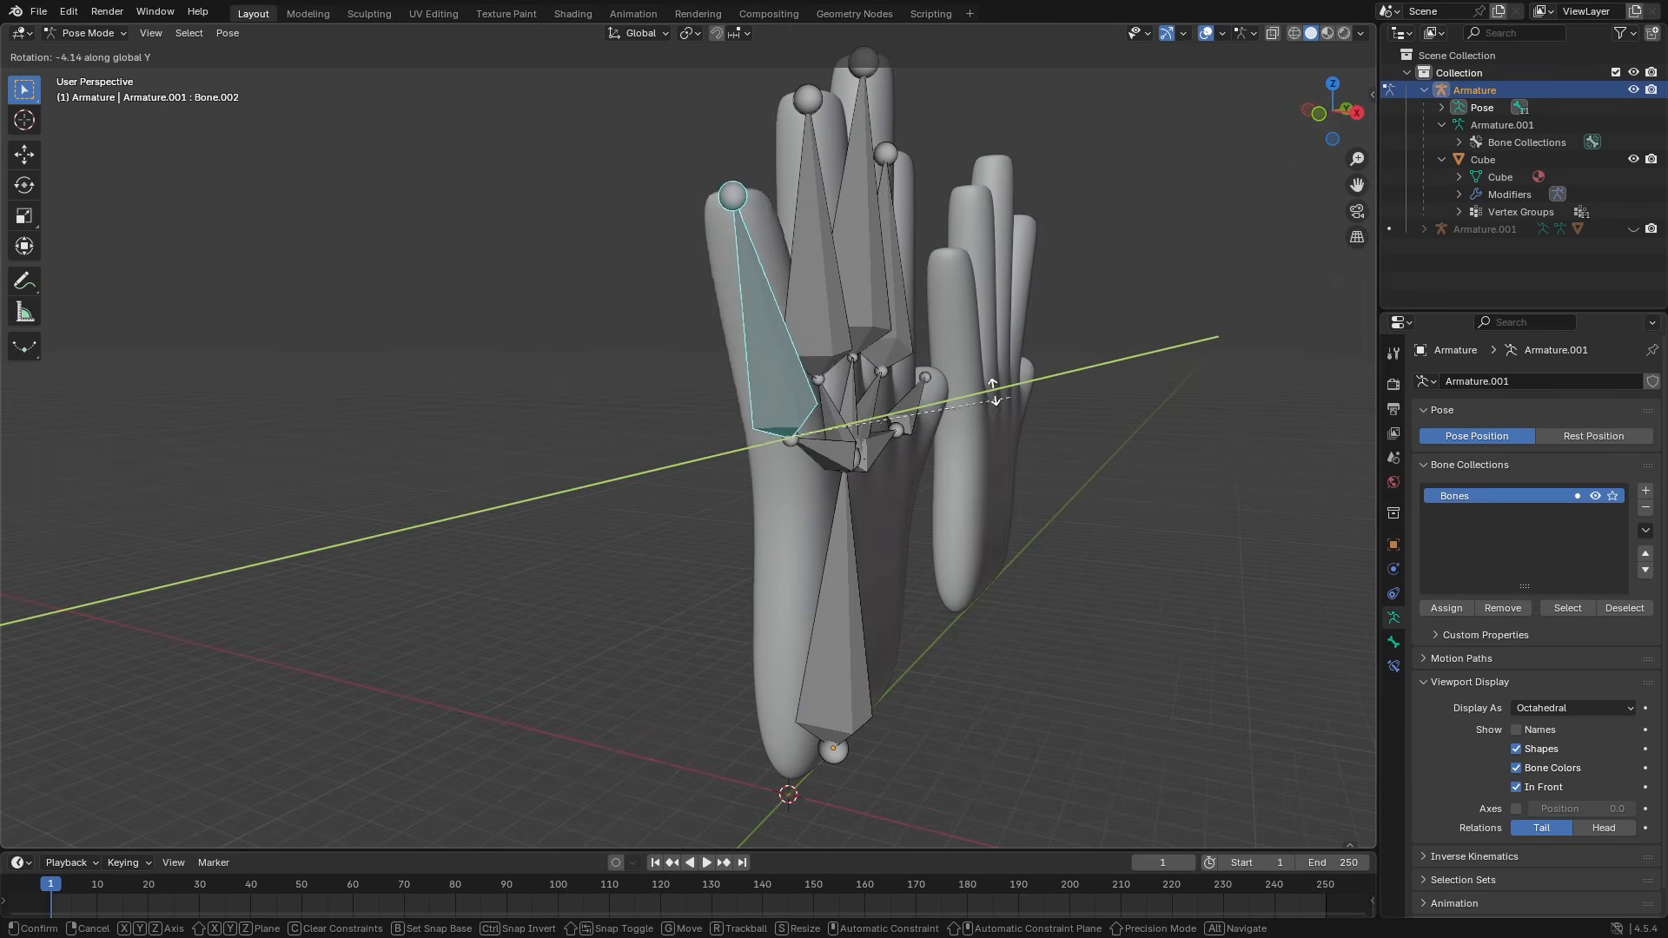
{"action": "left_click", "coordinate": [834, 371]}
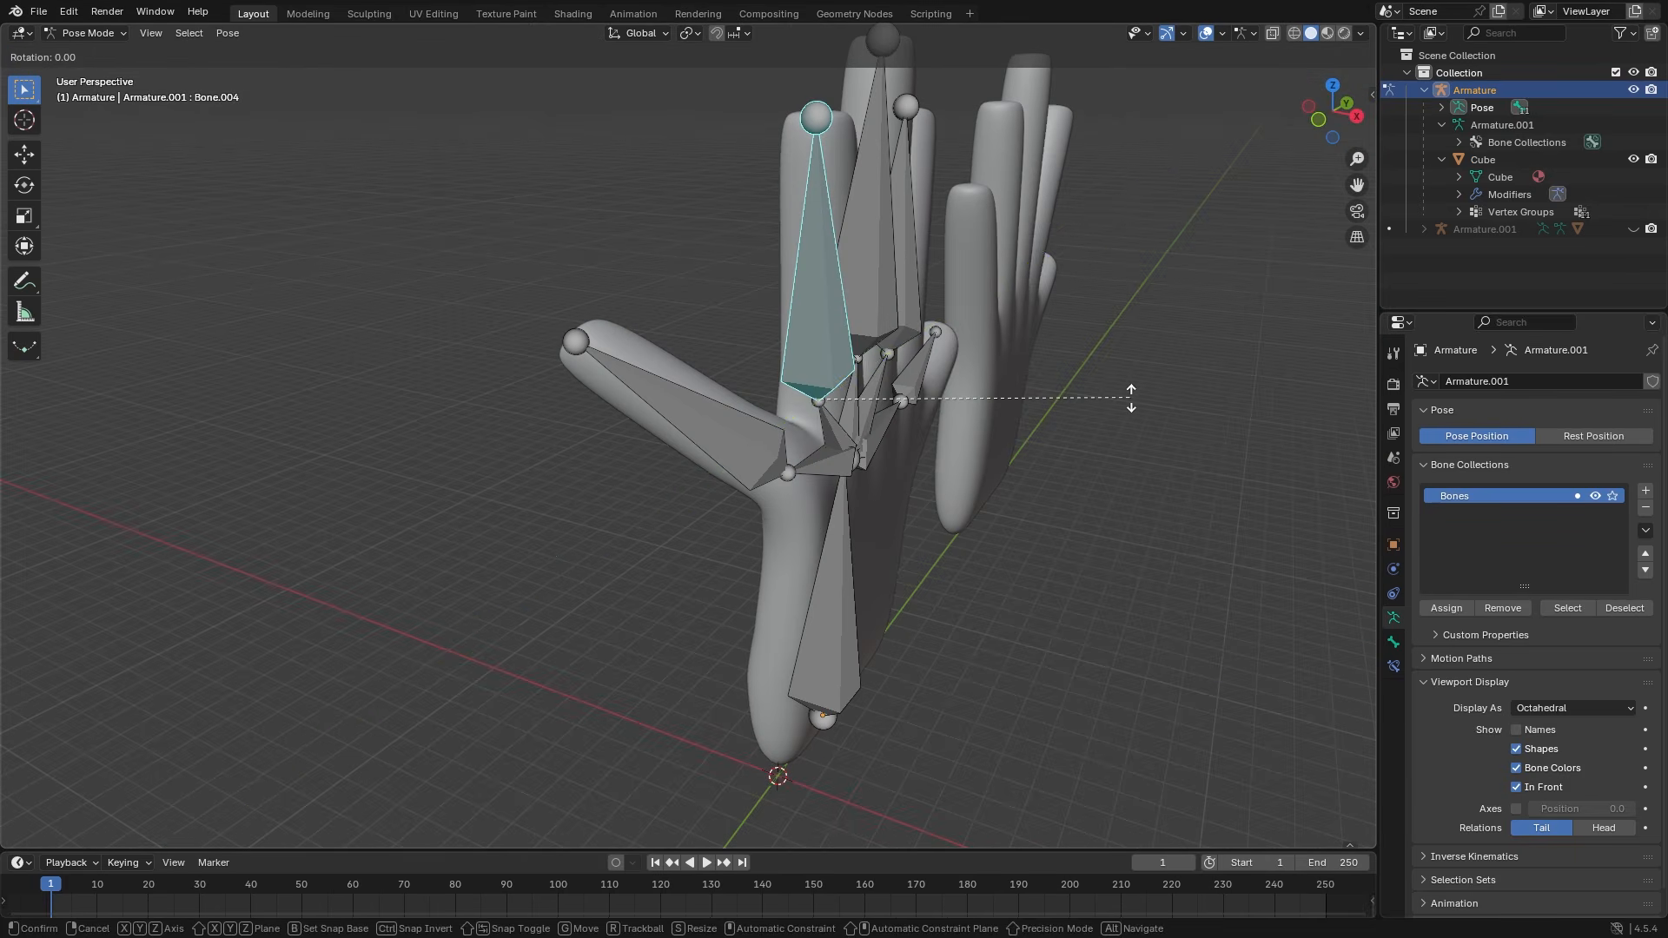
{"action": "key", "text": "r"}
{"action": "key", "text": "y"}
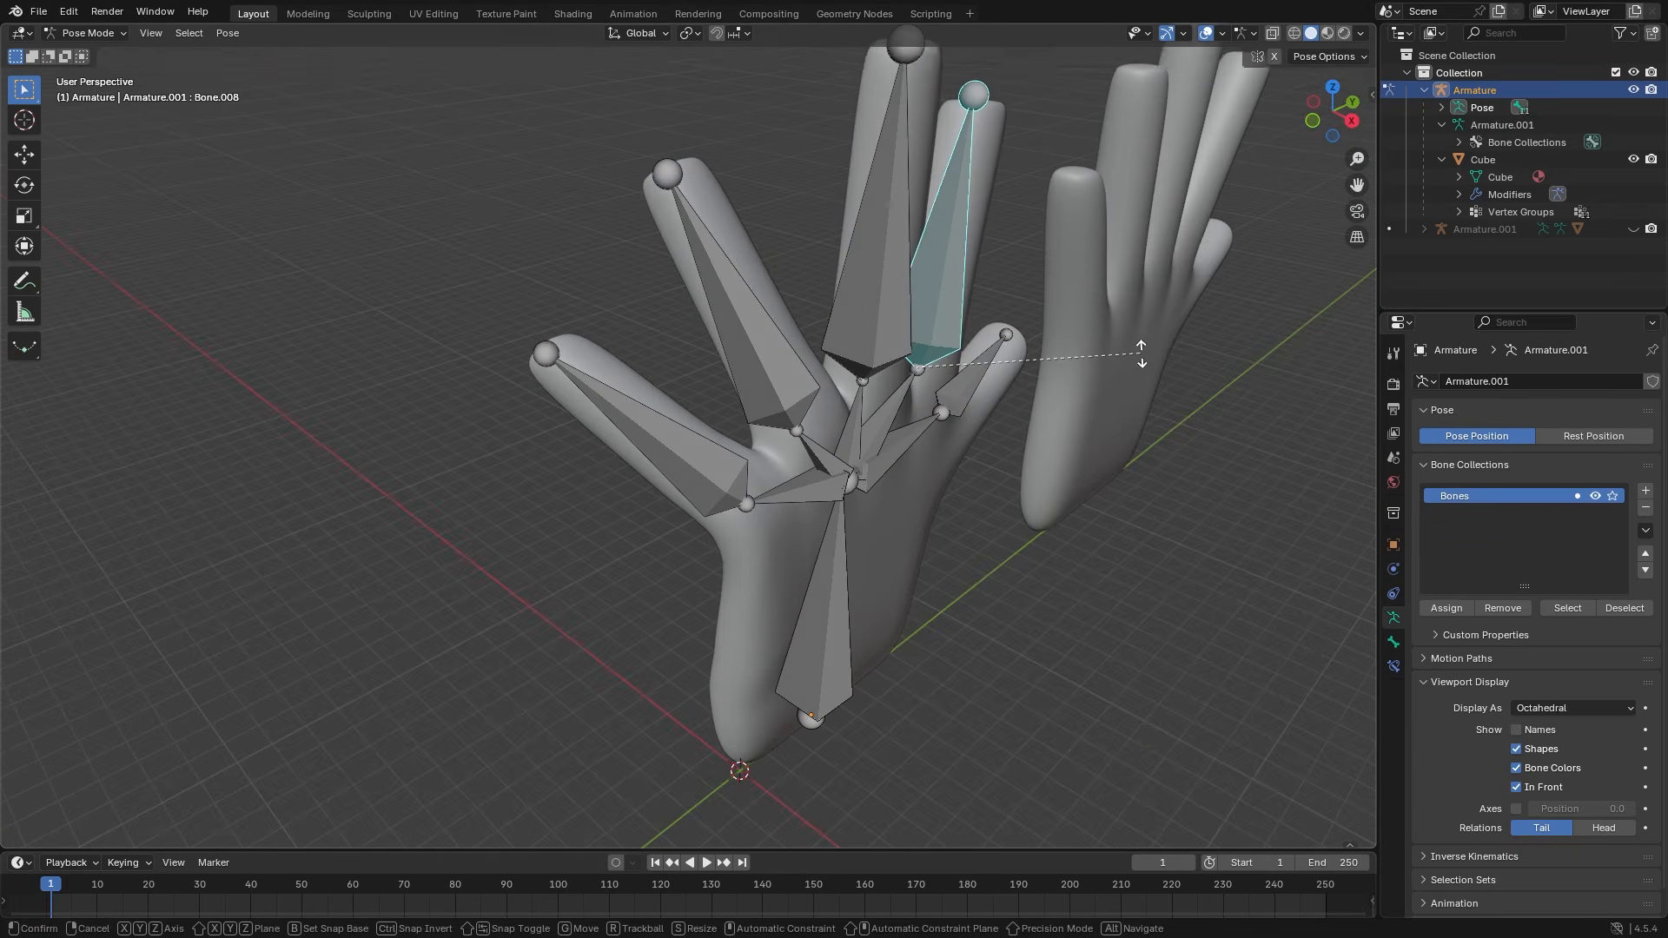
{"action": "key", "text": "r"}
{"action": "key", "text": "y"}
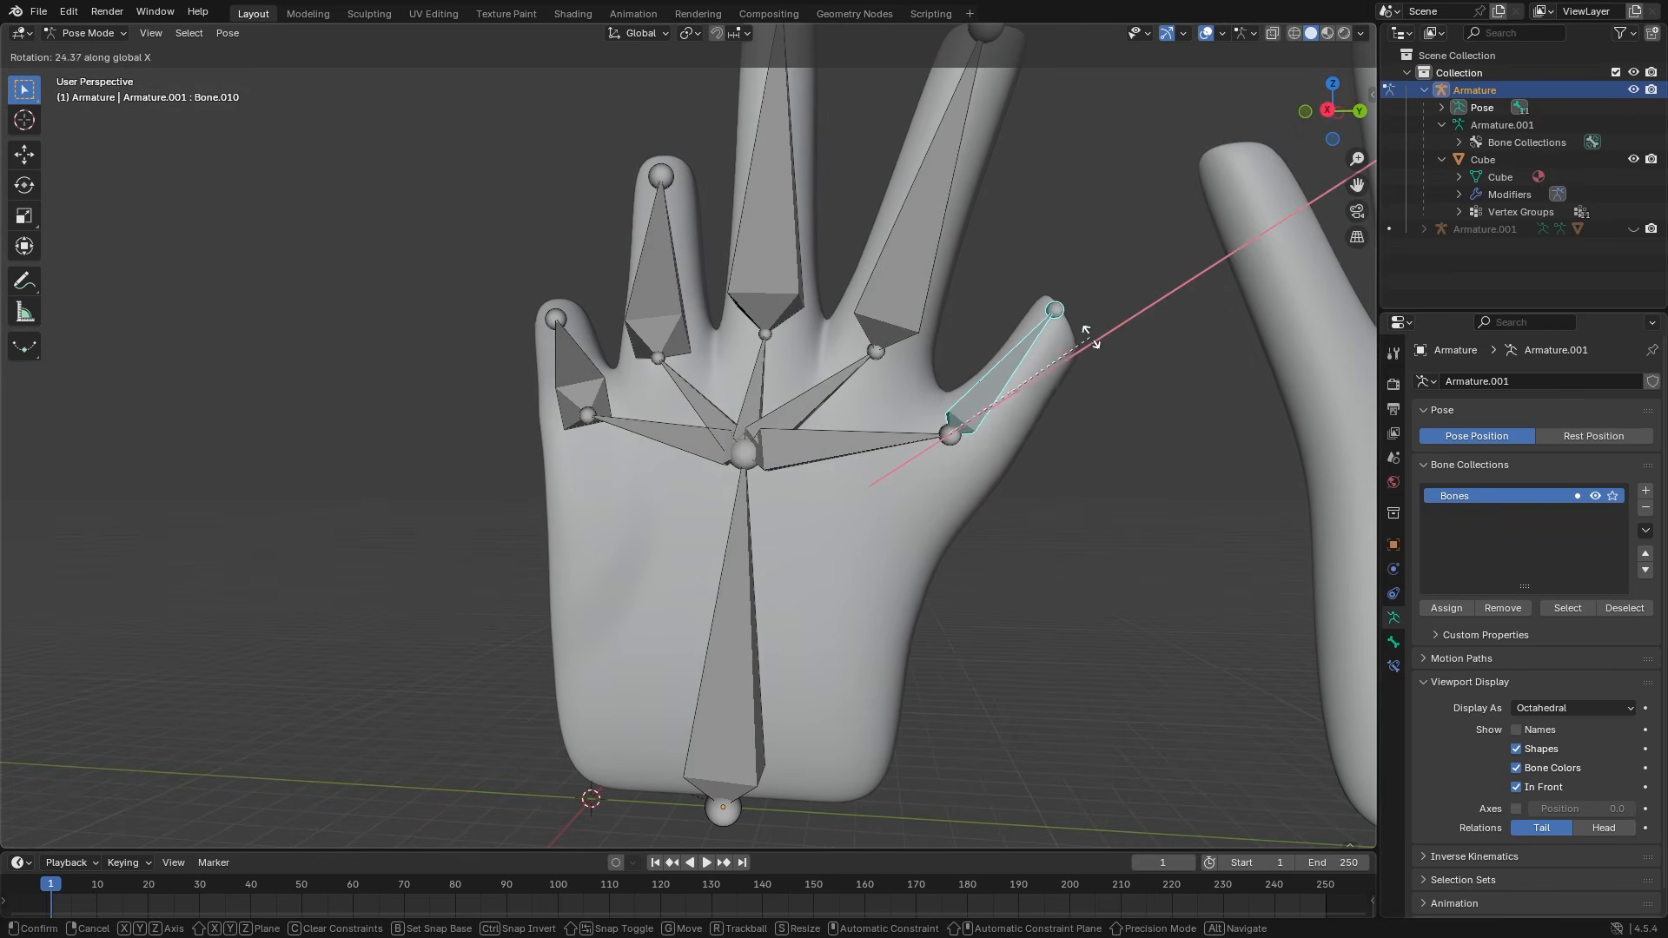
{"action": "left_click", "coordinate": [1087, 325]}
- Rotate Bone.001 to a new angle on the Y axis
{"action": "middle_click_drag", "start_coordinate": [1008, 439], "coordinate": [749, 707]}
{"action": "left_click", "coordinate": [823, 420]}
{"action": "key", "text": "r"}
{"action": "key", "text": "x"}
{"action": "key", "text": "y"}
{"action": "left_click", "coordinate": [994, 458]}
- Rotate finger bones Bone.008 and Bone.006 on the Y axis
{"action": "left_click", "coordinate": [643, 514]}
{"action": "key", "text": "r"}
{"action": "key", "text": "x"}
{"action": "key", "text": "y"}
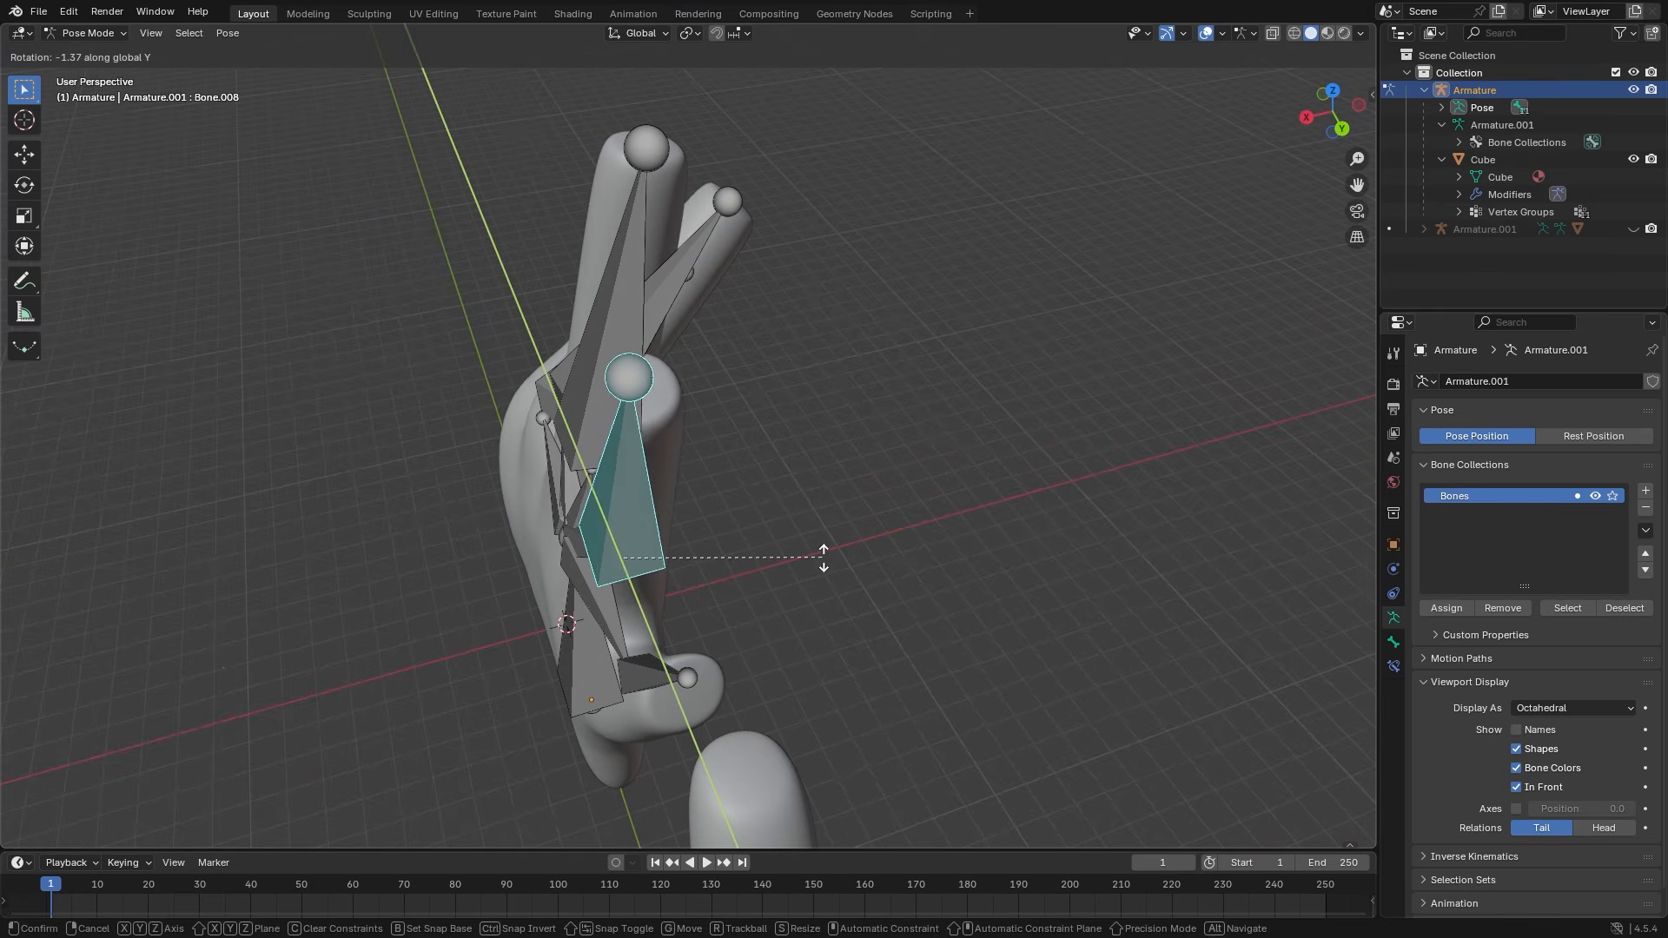
{"action": "left_click", "coordinate": [729, 577]}
{"action": "left_click", "coordinate": [635, 401]}
{"action": "middle_click_drag", "start_coordinate": [781, 416], "coordinate": [818, 453]}
{"action": "key", "text": "r"}
{"action": "key", "text": "x"}
{"action": "key", "text": "y"}
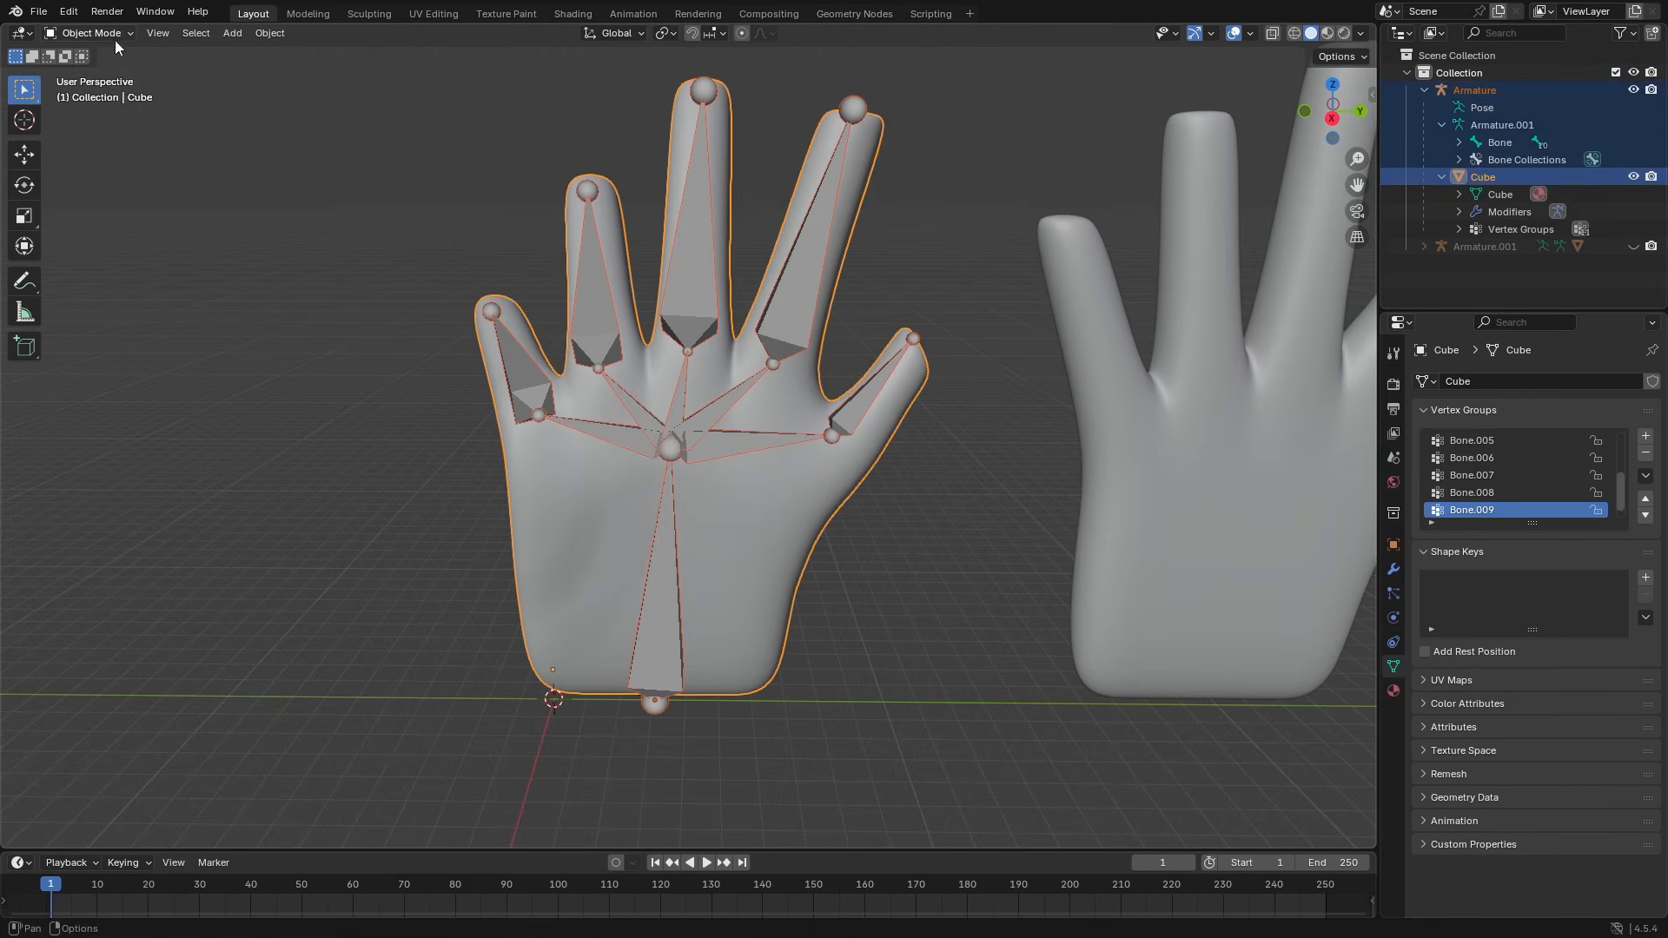
- Switch the hand mesh to Weight Paint and view the Bone.007 and thumb Bone.010 weight maps
{"action": "left_click", "coordinate": [116, 35]}
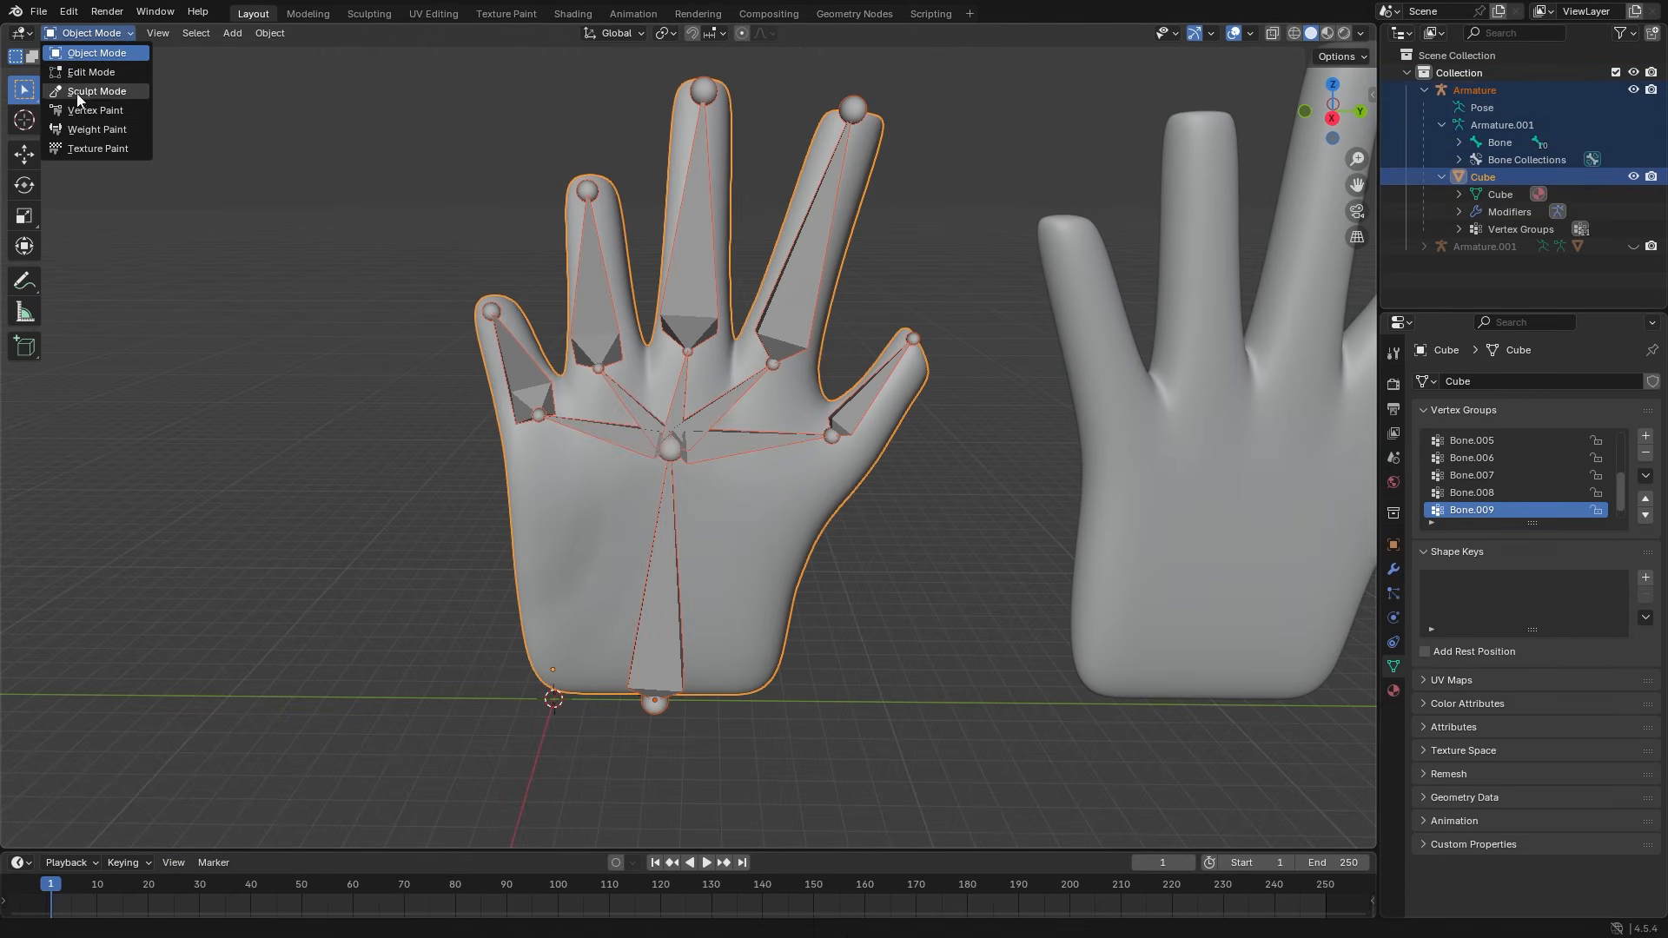
{"action": "left_click", "coordinate": [86, 128]}
{"action": "mouse_move", "coordinate": [606, 347]}
{"action": "middle_mouse_down"}
{"action": "mouse_move", "coordinate": [878, 471]}
{"action": "mouse_move", "coordinate": [888, 431]}
{"action": "mouse_move", "coordinate": [740, 491]}
{"action": "middle_mouse_up"}
{"action": "left_click", "coordinate": [711, 393]}
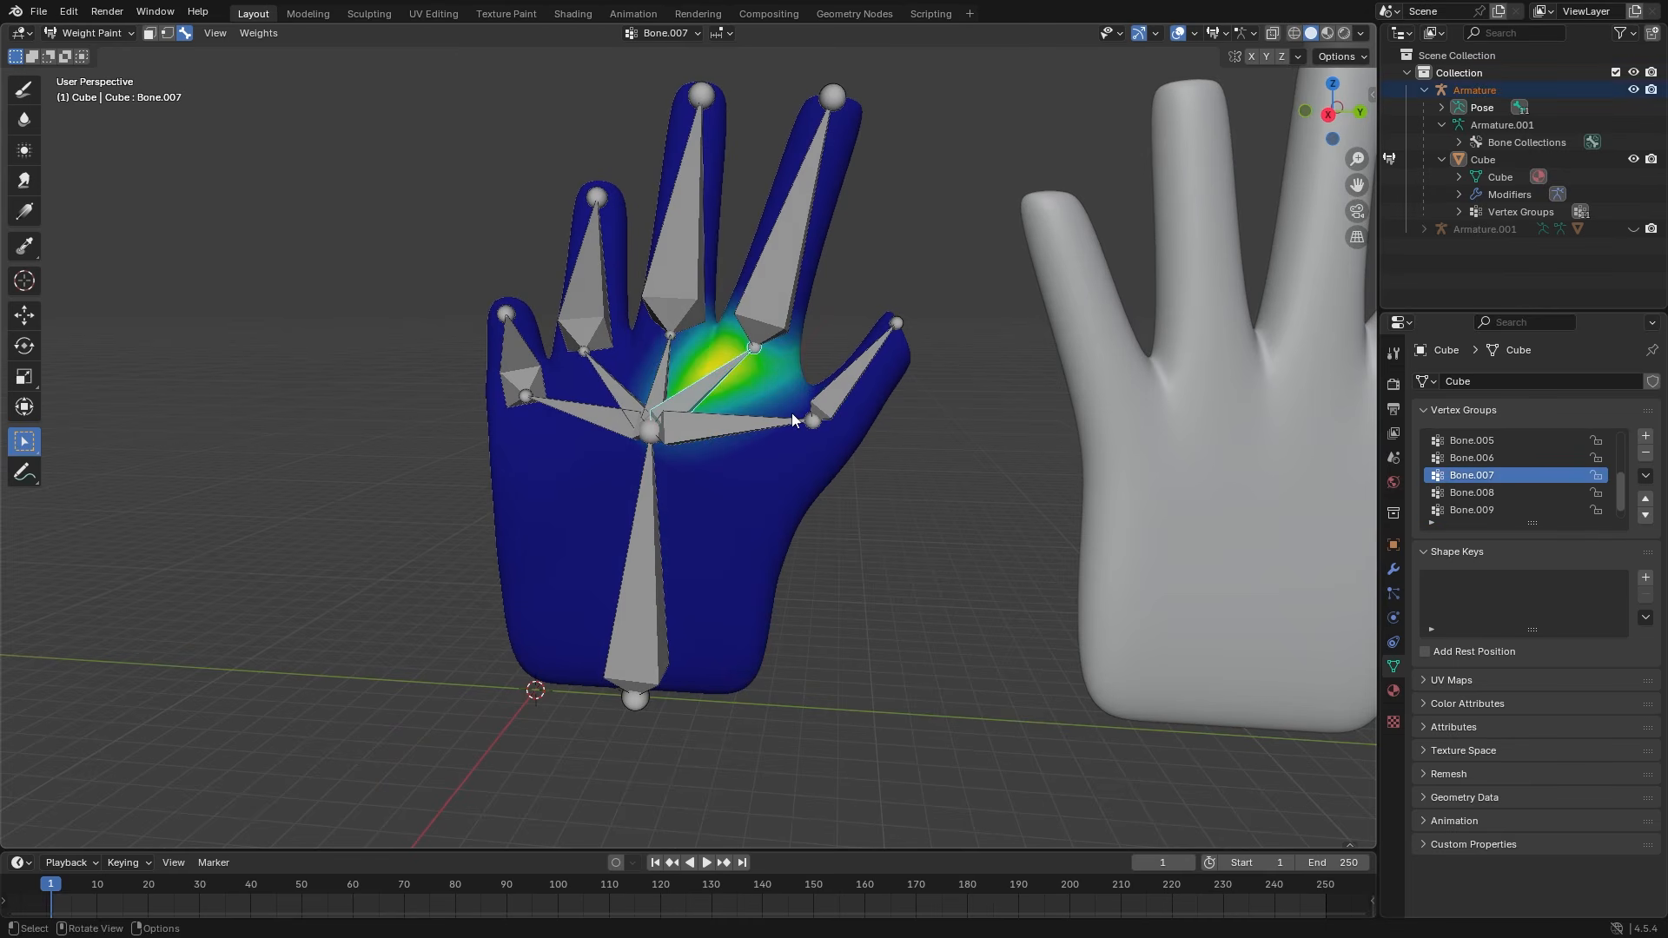
{"action": "left_click", "coordinate": [841, 389]}
- Zoom in on the thumb and bend Bone.010 to test its weights, checking Bone.009 in between
{"action": "scroll", "coordinate": [855, 424], "scroll_direction": "up", "scroll_amount": 3}
{"action": "middle_click_drag", "start_coordinate": [927, 431], "coordinate": [844, 483], "text": "shift"}
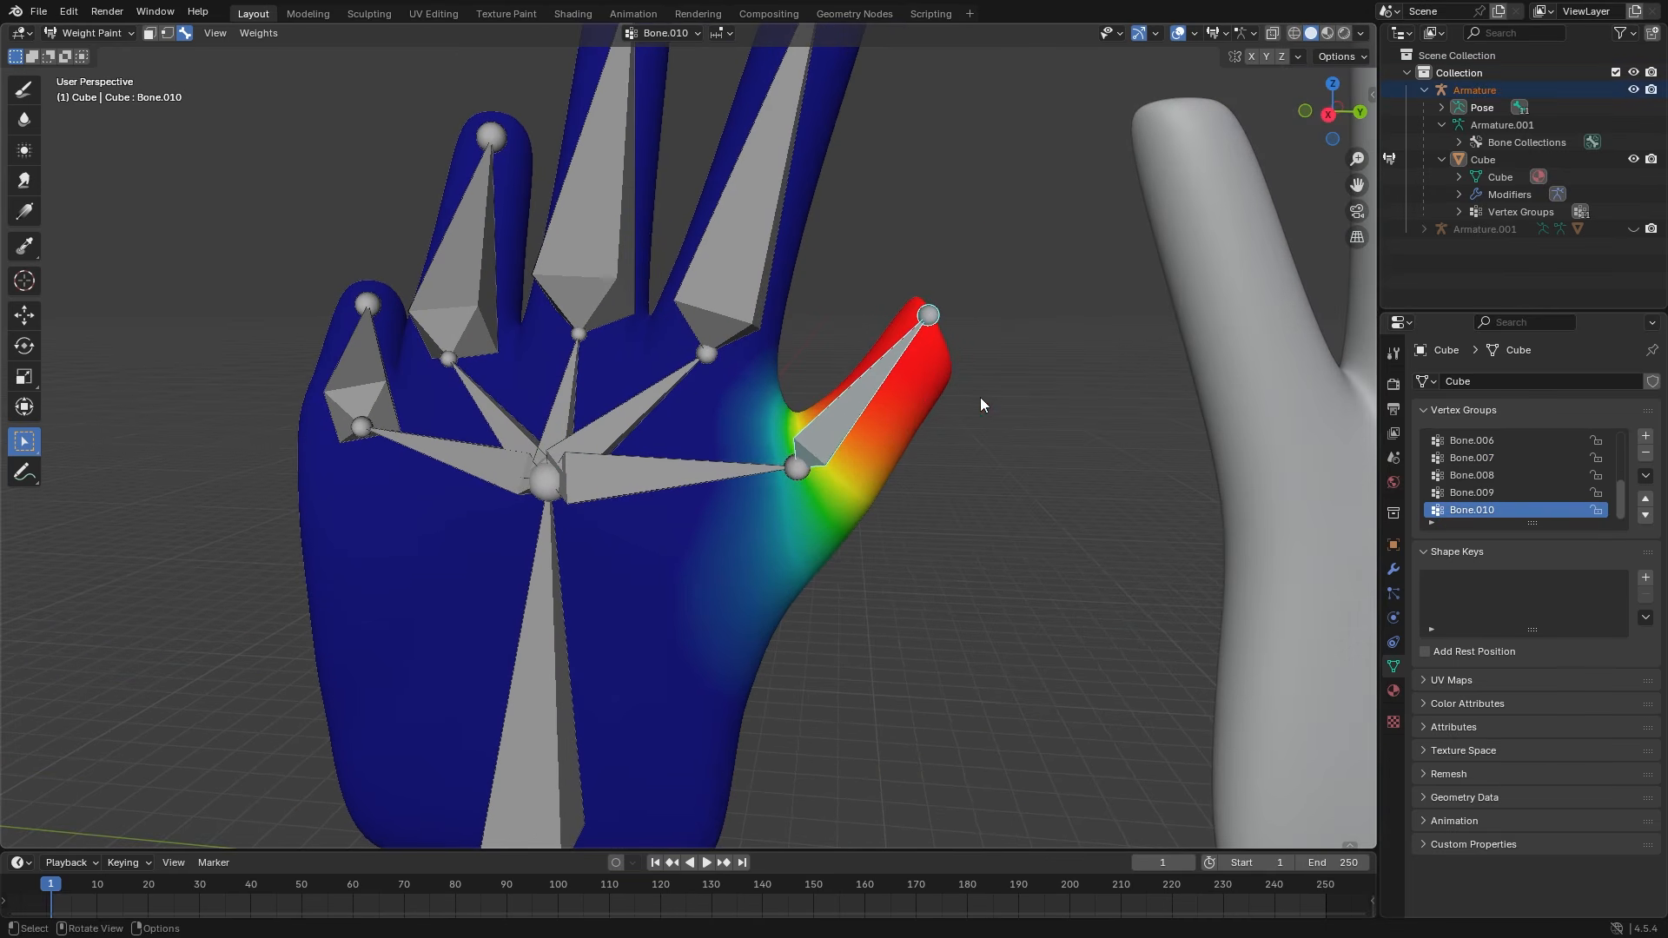
{"action": "key", "text": "r"}
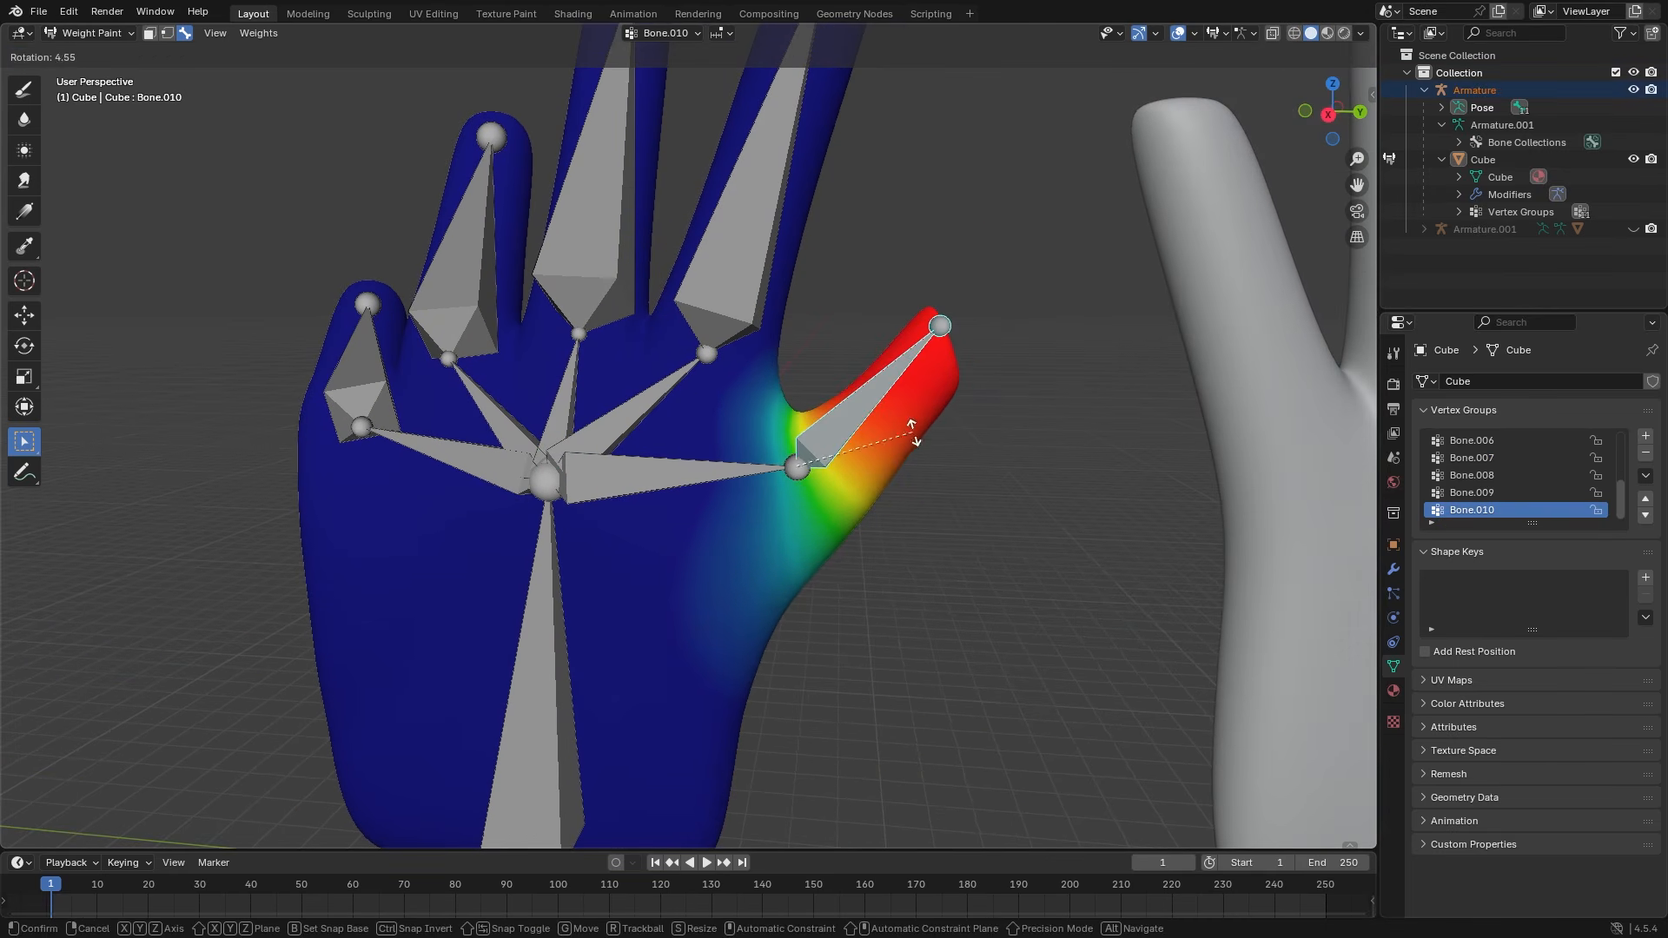
{"action": "left_click", "coordinate": [912, 431]}
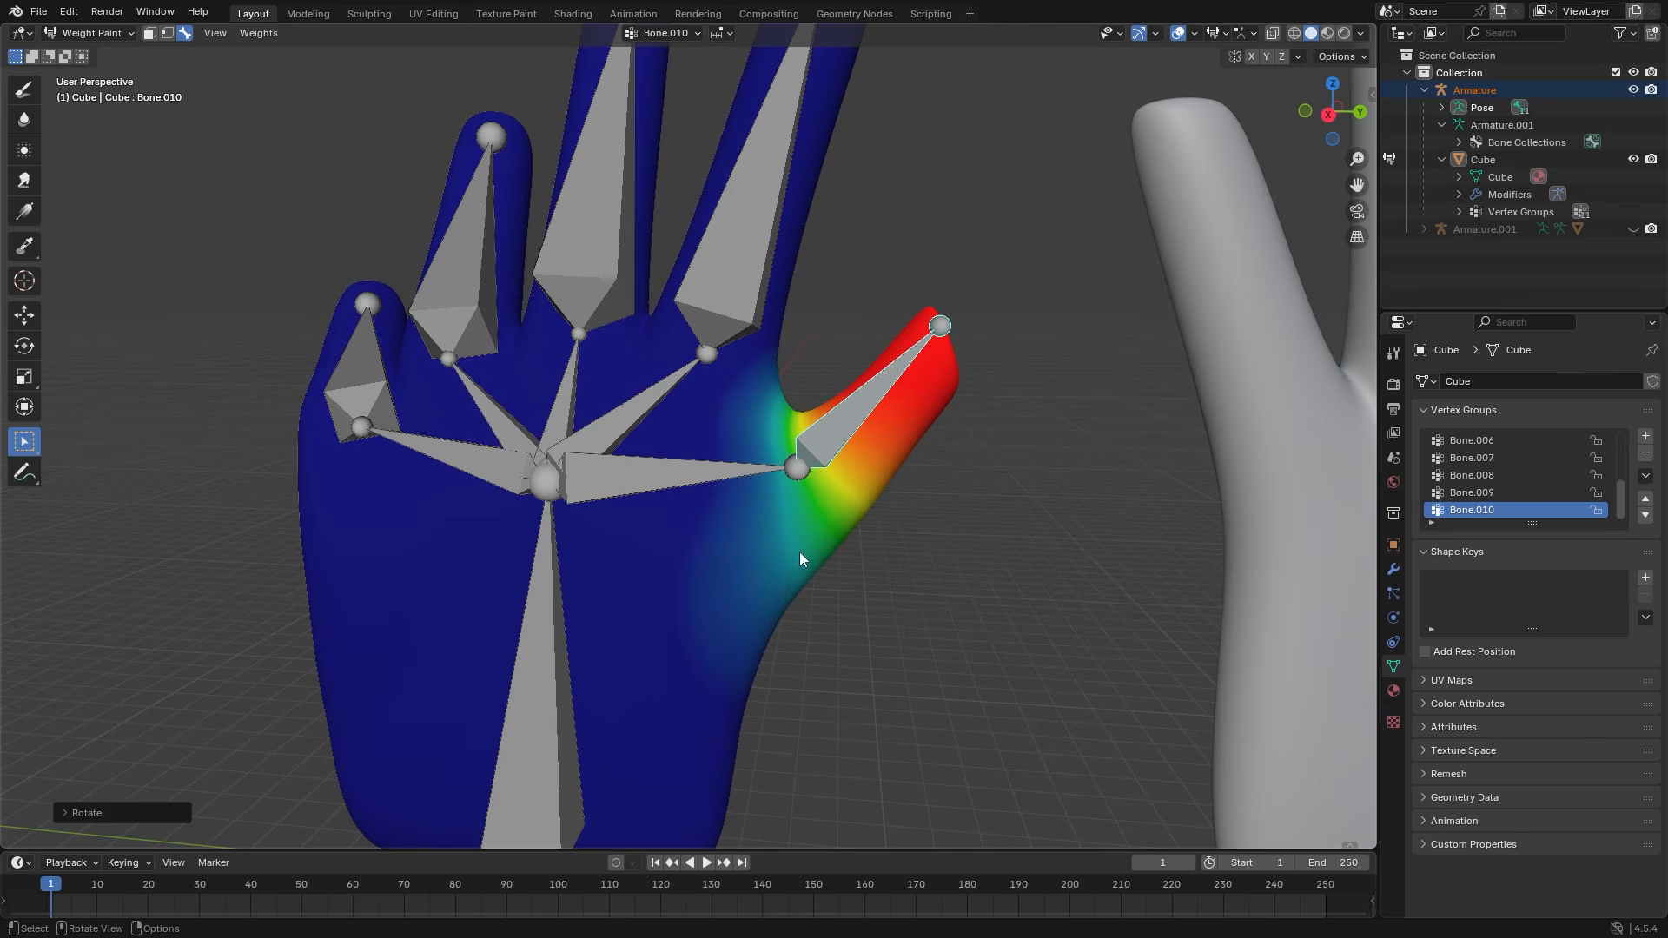
{"action": "left_click", "coordinate": [711, 477]}
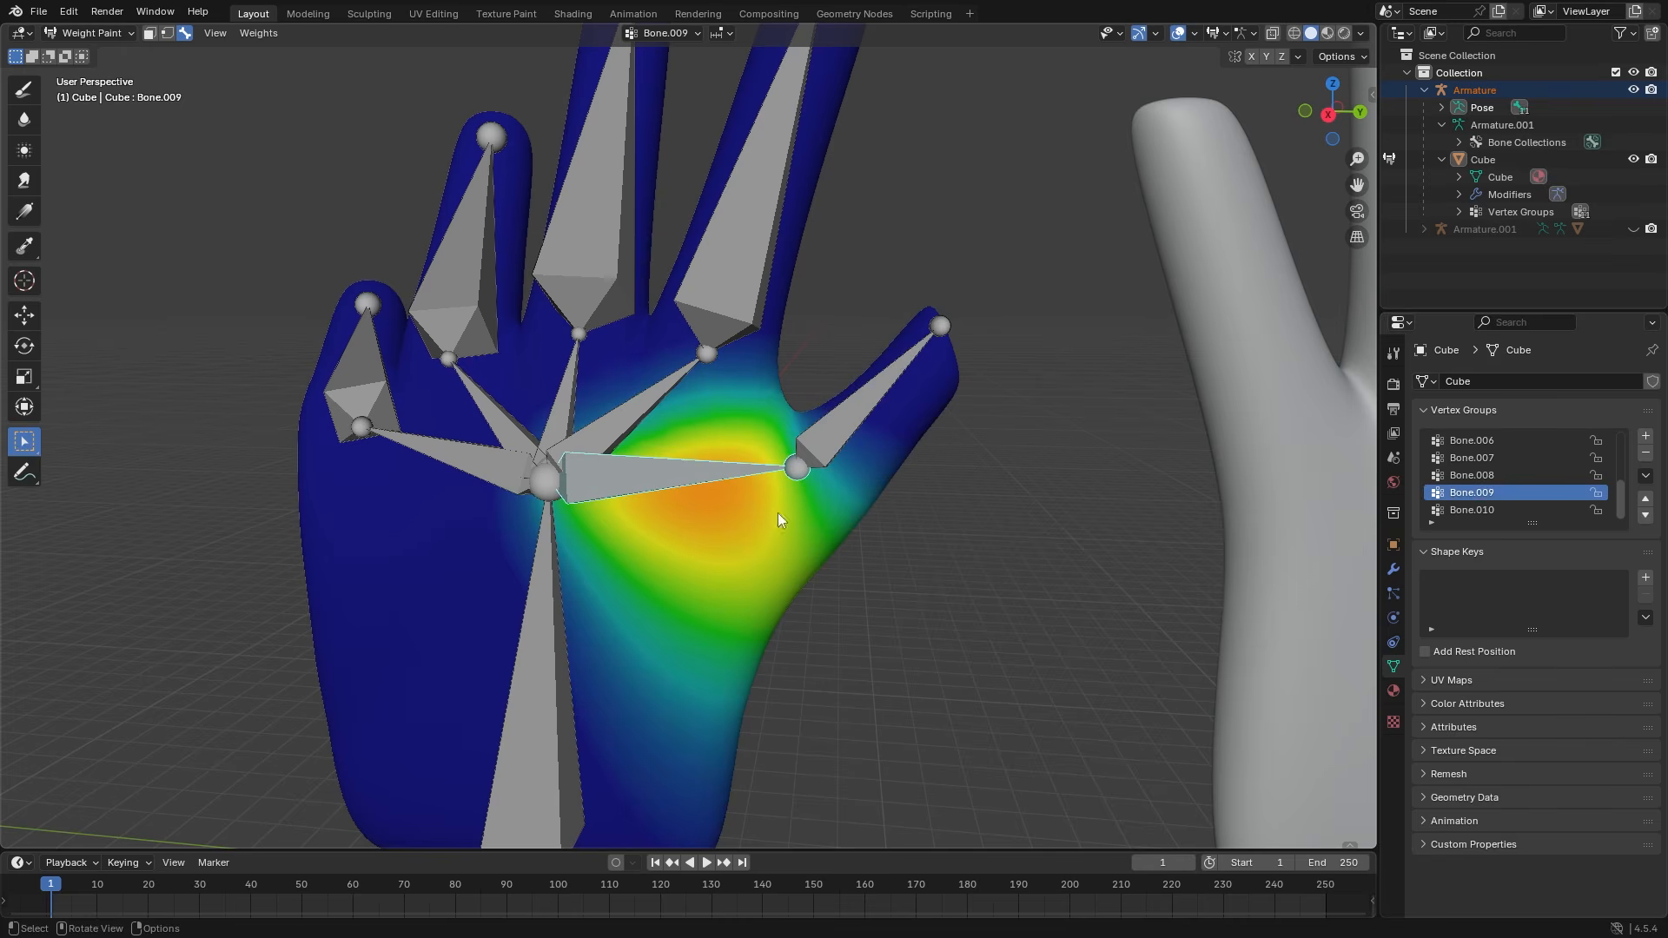
{"action": "key", "text": "ctrl+z"}
{"action": "key", "text": "r"}
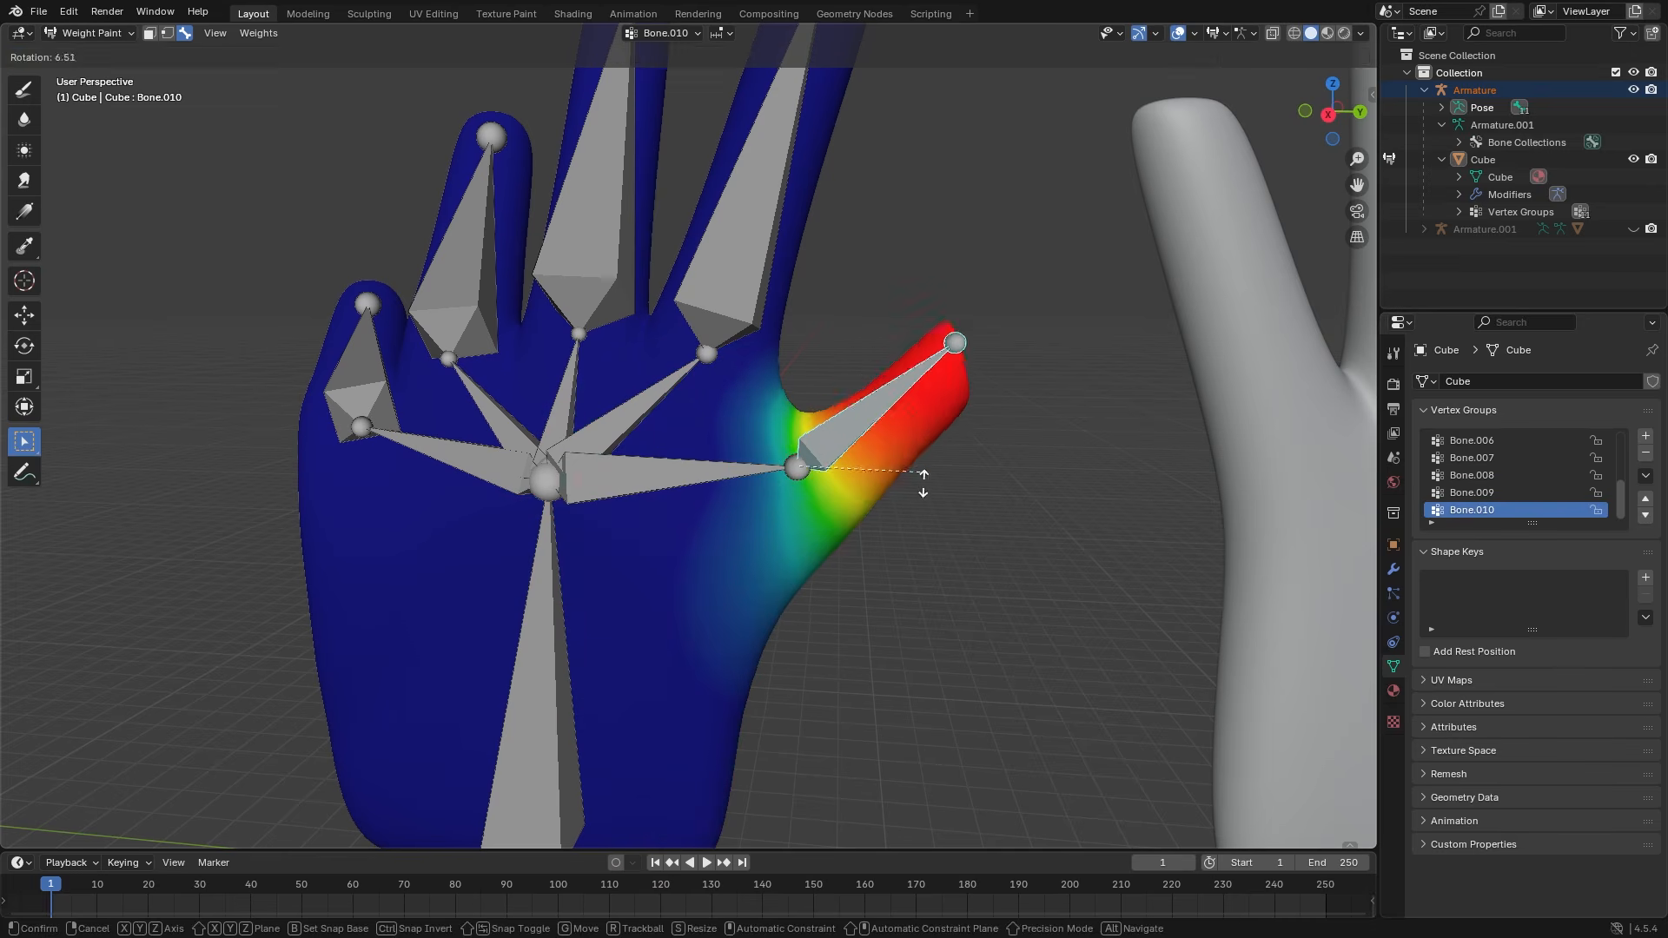
{"action": "left_click", "coordinate": [876, 544]}
- Rotate palm bone Bone.009 slightly and bend thumb Bone.010 up about 45°
{"action": "left_click", "coordinate": [693, 483]}
{"action": "key", "text": "r"}
{"action": "left_click", "coordinate": [884, 509]}
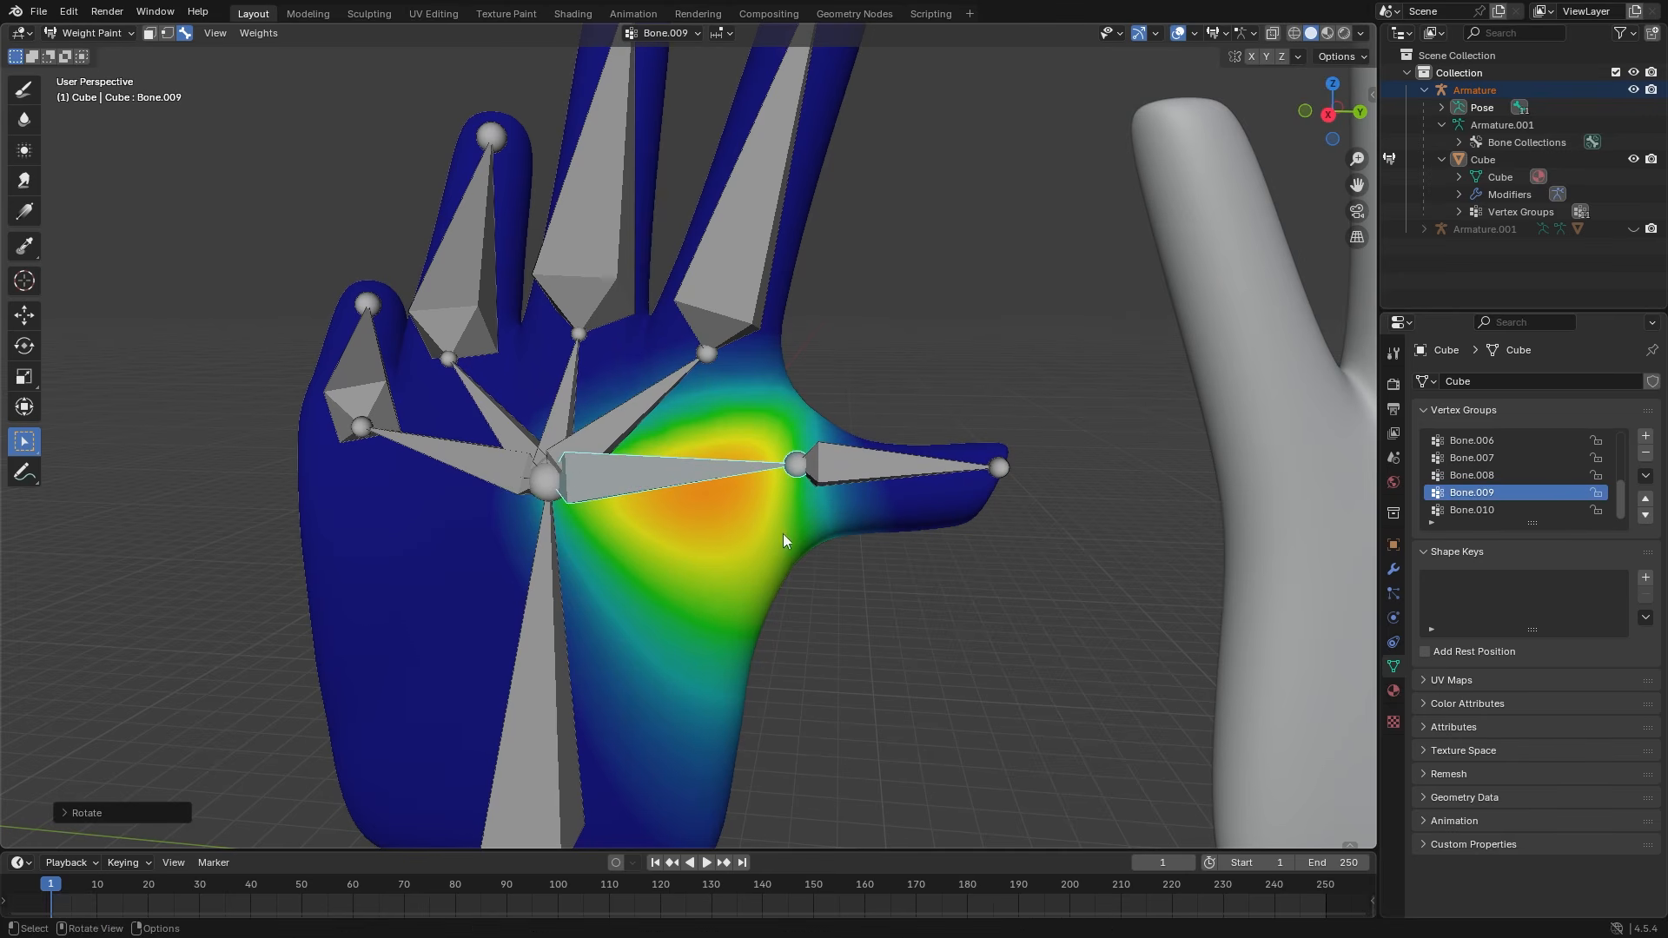
{"action": "left_click", "coordinate": [914, 484]}
{"action": "key", "text": "r"}
{"action": "left_click", "coordinate": [926, 347]}
{"action": "scroll", "coordinate": [1005, 521], "scroll_direction": "down", "scroll_amount": 5}
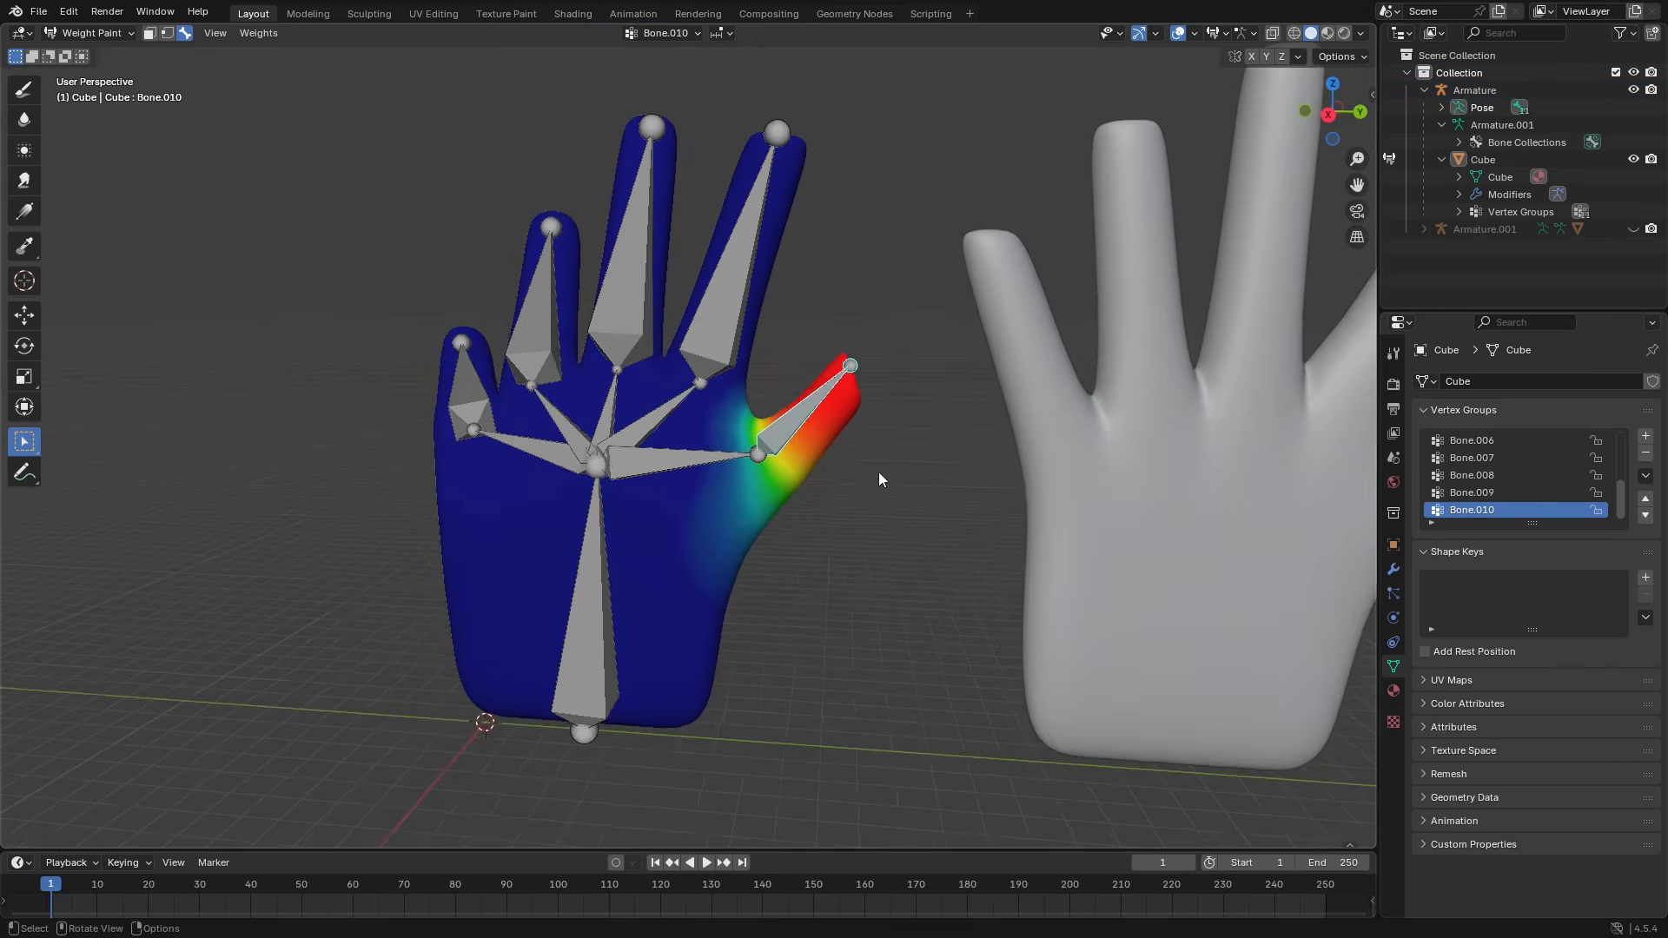
- View the Bone.008, Bone.007, Bone.005 and Bone.003 weight maps, then rotate Bone.003
{"action": "left_click", "coordinate": [763, 336]}
{"action": "left_click", "coordinate": [716, 419]}
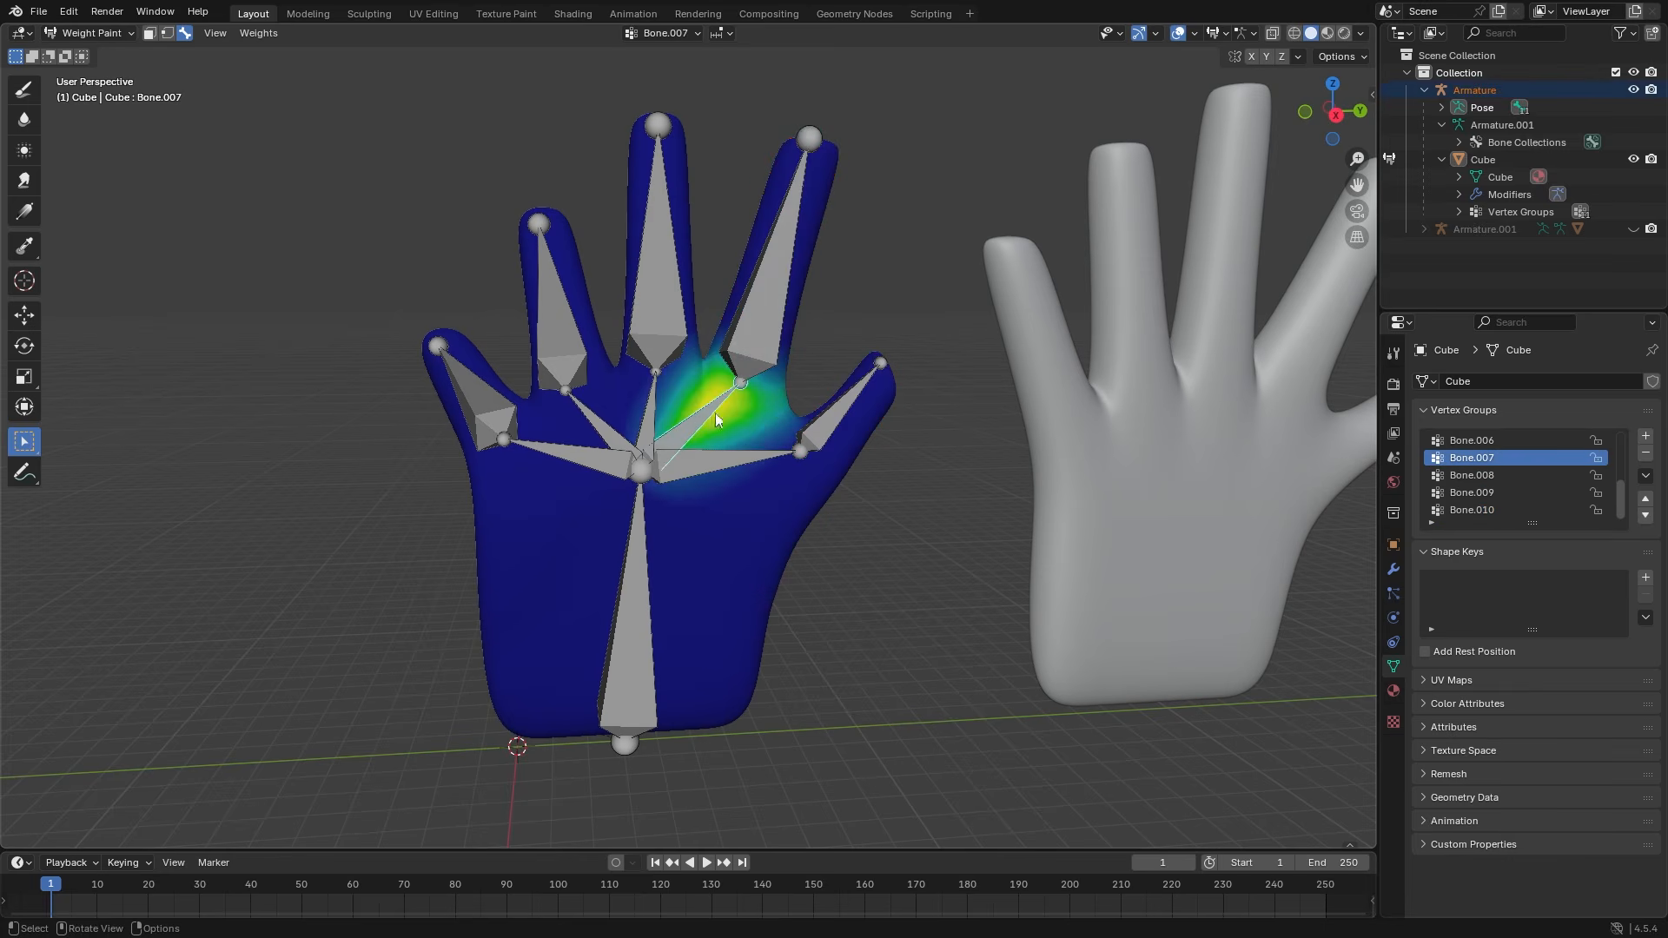
{"action": "left_click", "coordinate": [648, 429]}
{"action": "left_click", "coordinate": [580, 417]}
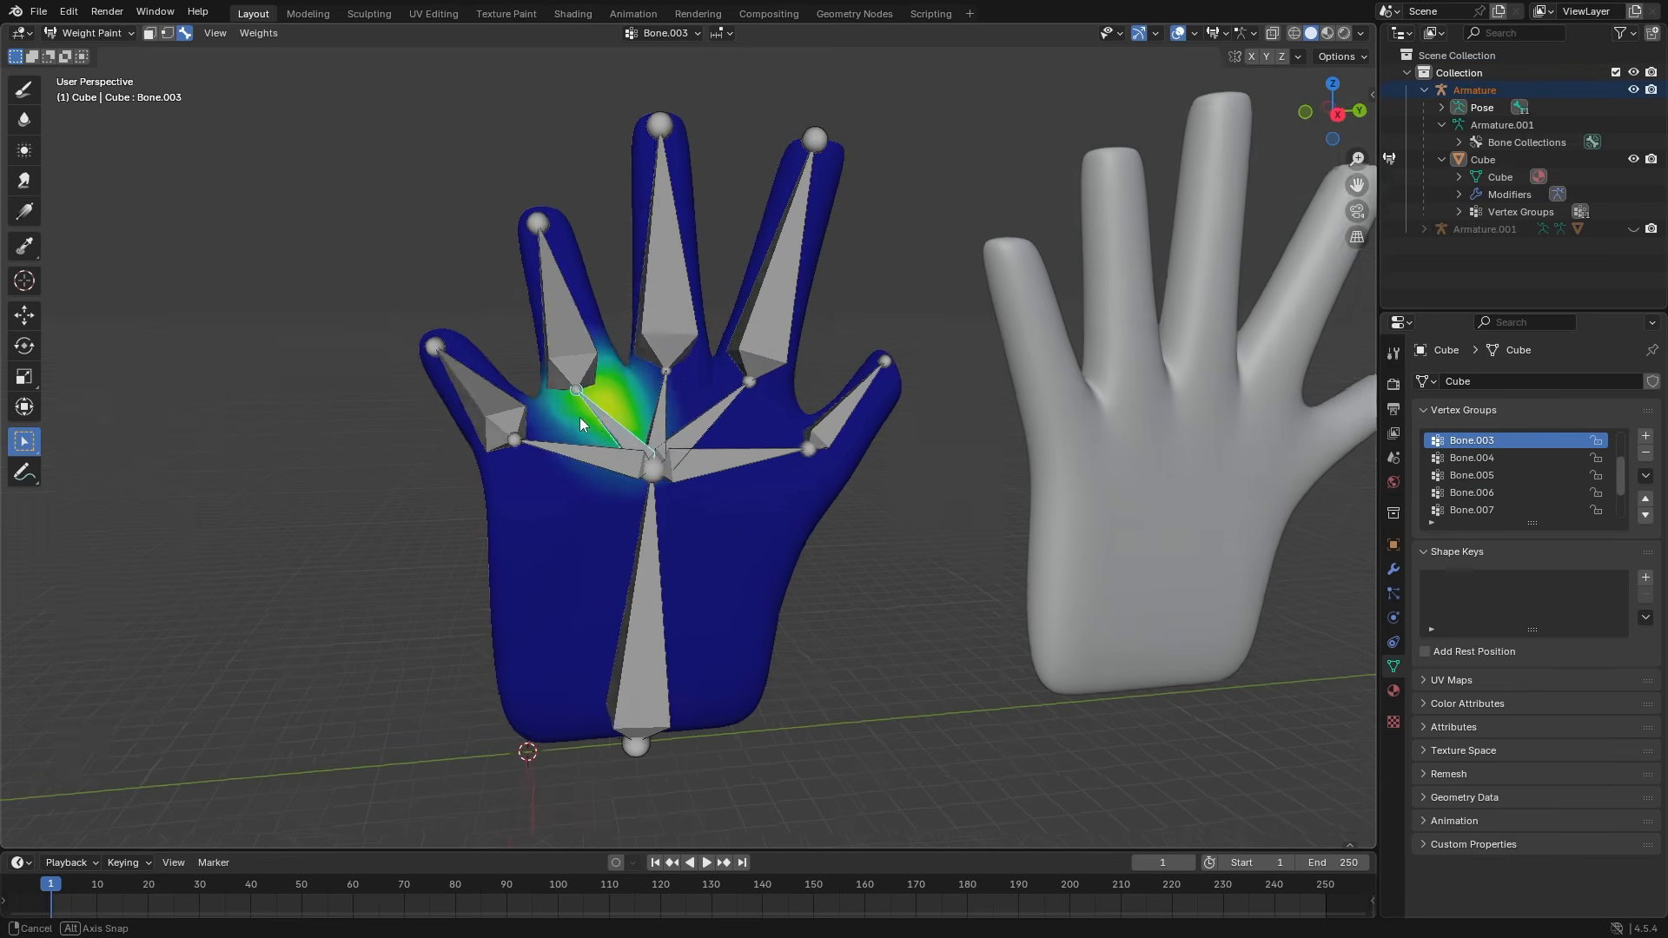
{"action": "left_click", "coordinate": [555, 452]}
{"action": "middle_click_drag", "start_coordinate": [555, 451], "coordinate": [900, 436]}
{"action": "key", "text": "r"}
{"action": "left_click", "coordinate": [974, 254]}
- Show the weight maps of thumb Bone.004, the wrist Bone and the lower palm bones
{"action": "scroll", "coordinate": [781, 500], "scroll_direction": "up", "scroll_amount": 2}
{"action": "middle_click_drag", "start_coordinate": [768, 507], "coordinate": [691, 502]}
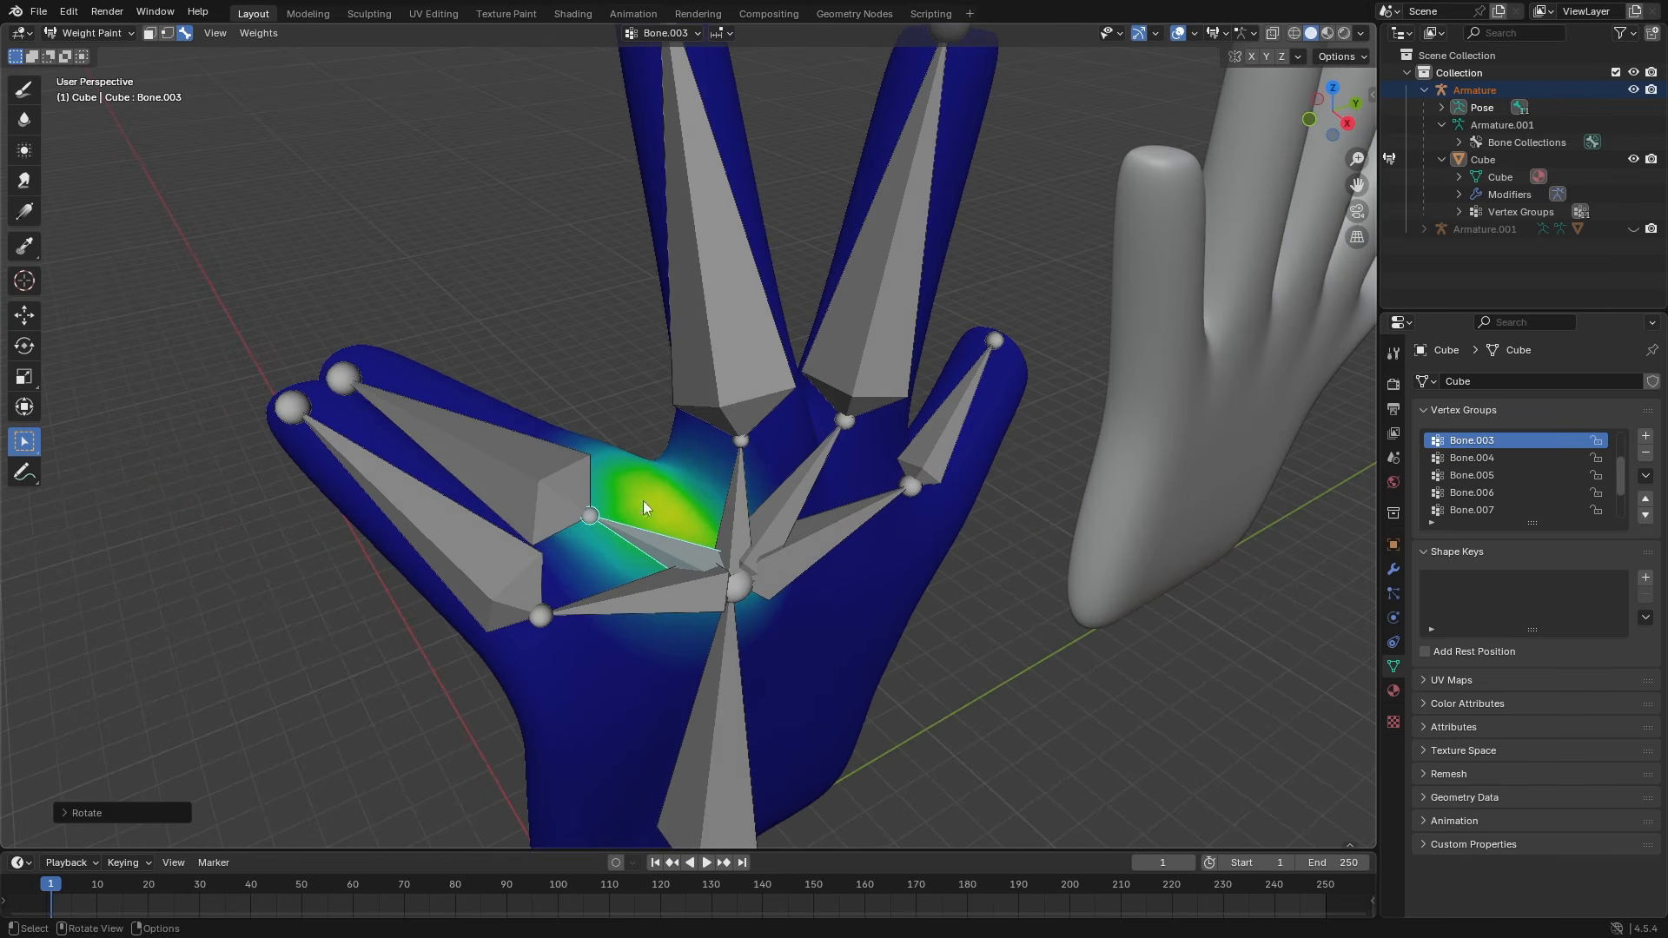
{"action": "left_click", "coordinate": [591, 511]}
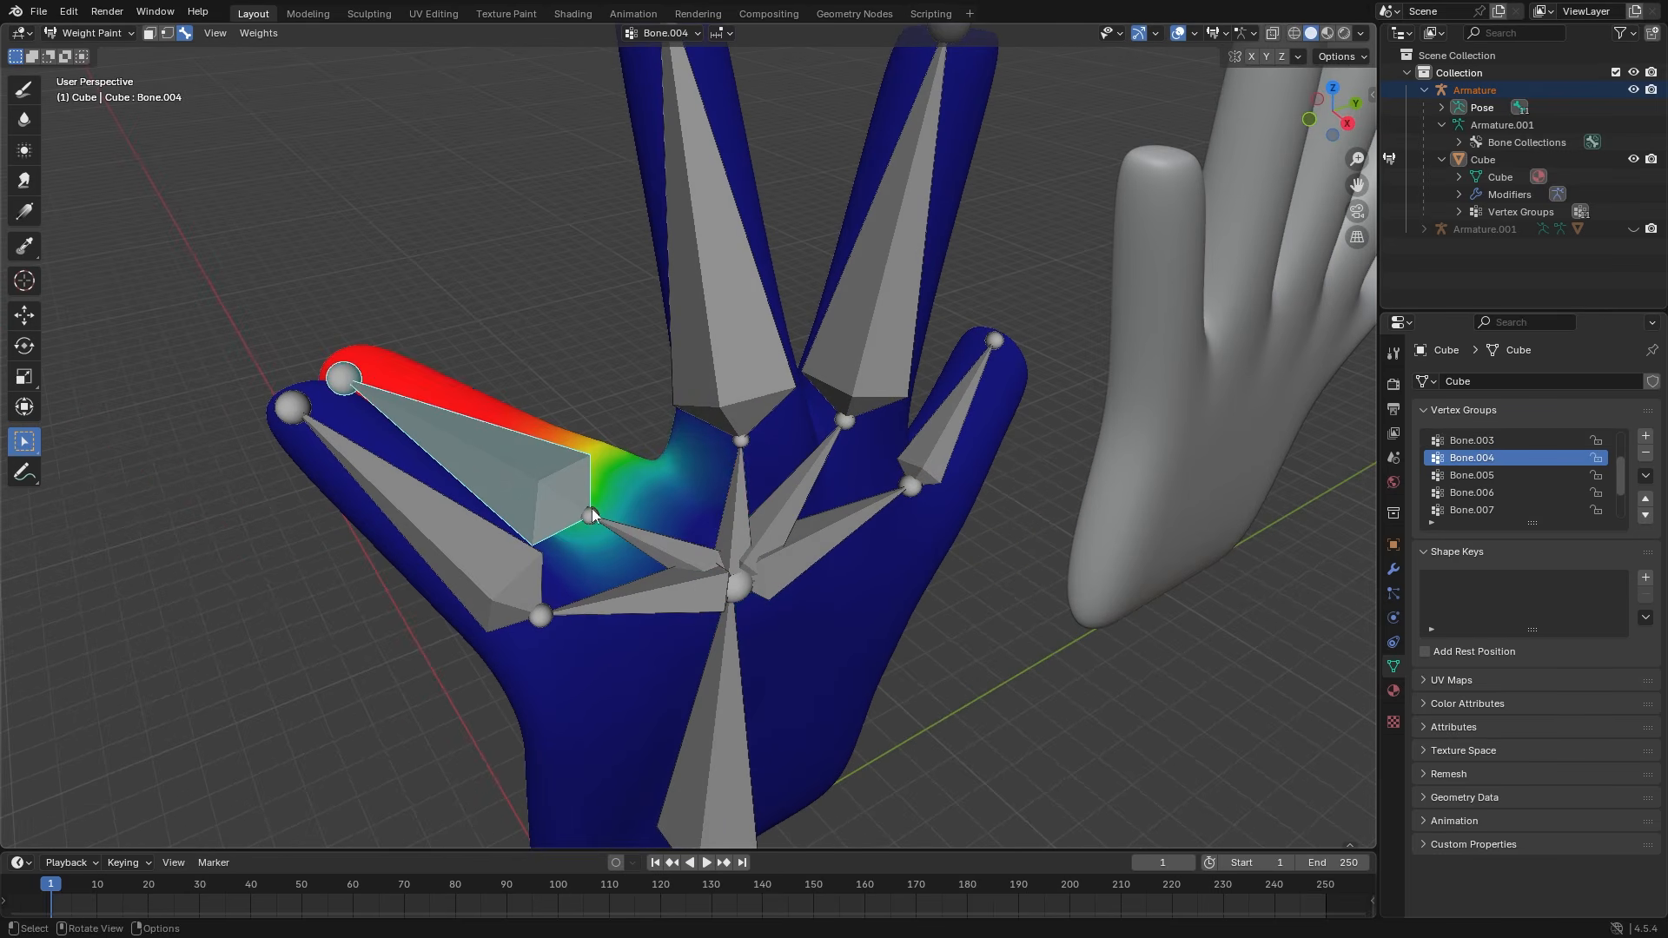
{"action": "left_click", "coordinate": [727, 639]}
{"action": "left_click", "coordinate": [666, 580]}
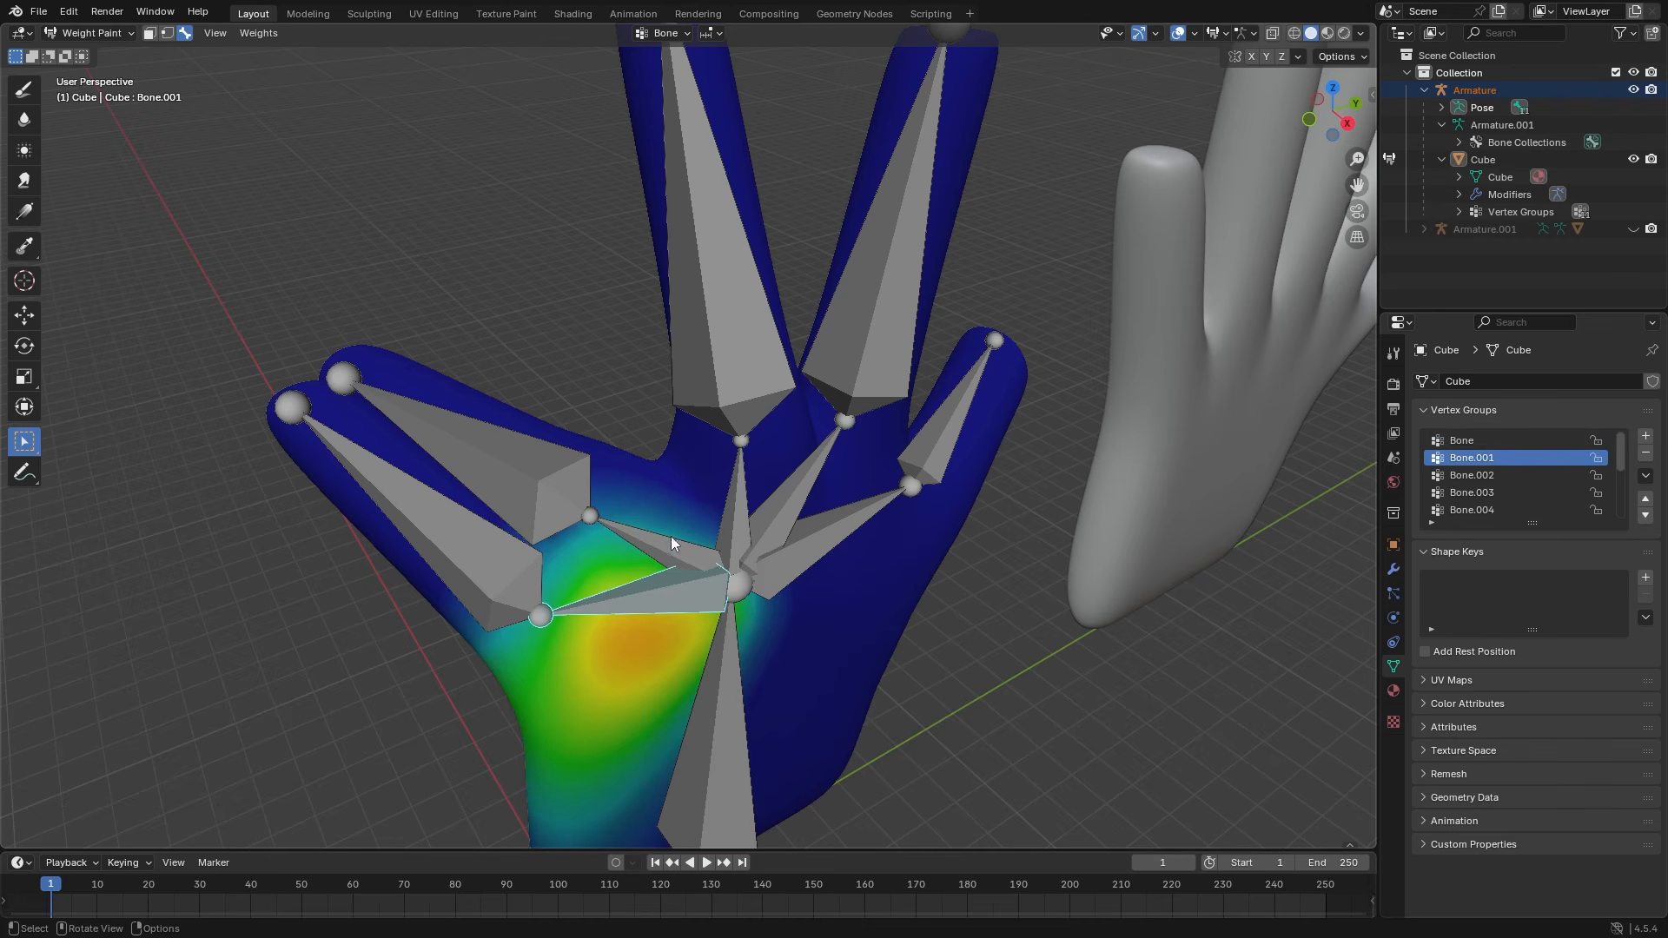
{"action": "left_click", "coordinate": [730, 516]}
{"action": "scroll", "coordinate": [769, 521], "scroll_direction": "down", "scroll_amount": 5}
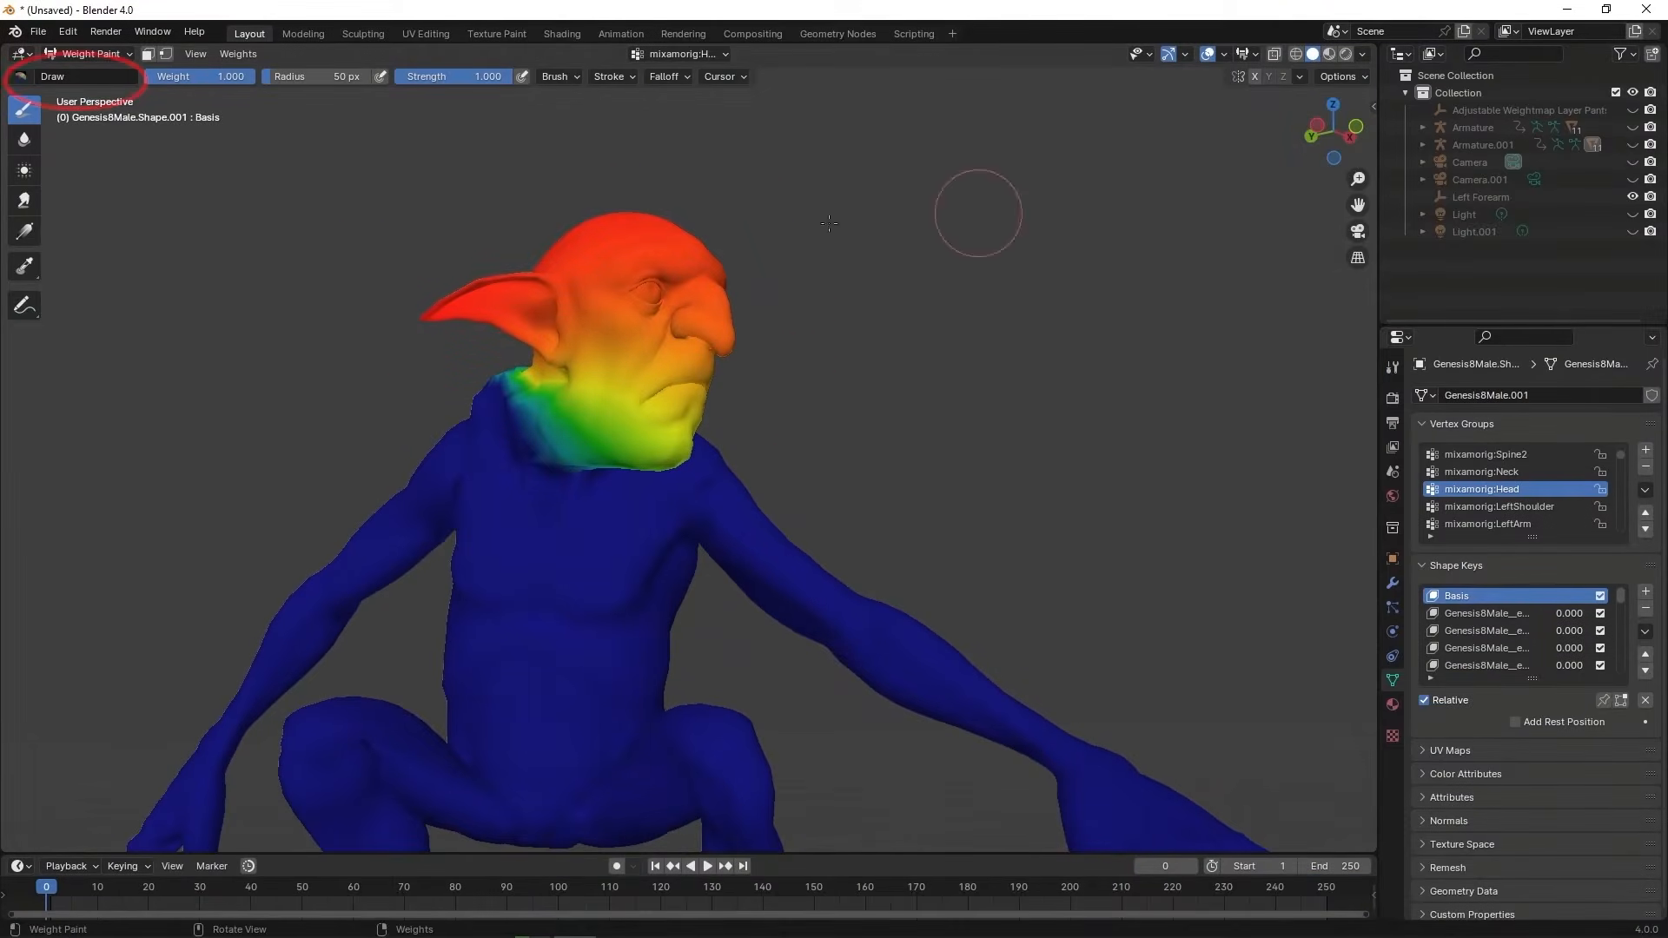
- With the Add brush, paint full weight over the chin, both sides, back of the head and ears
{"action": "left_click", "coordinate": [79, 76]}
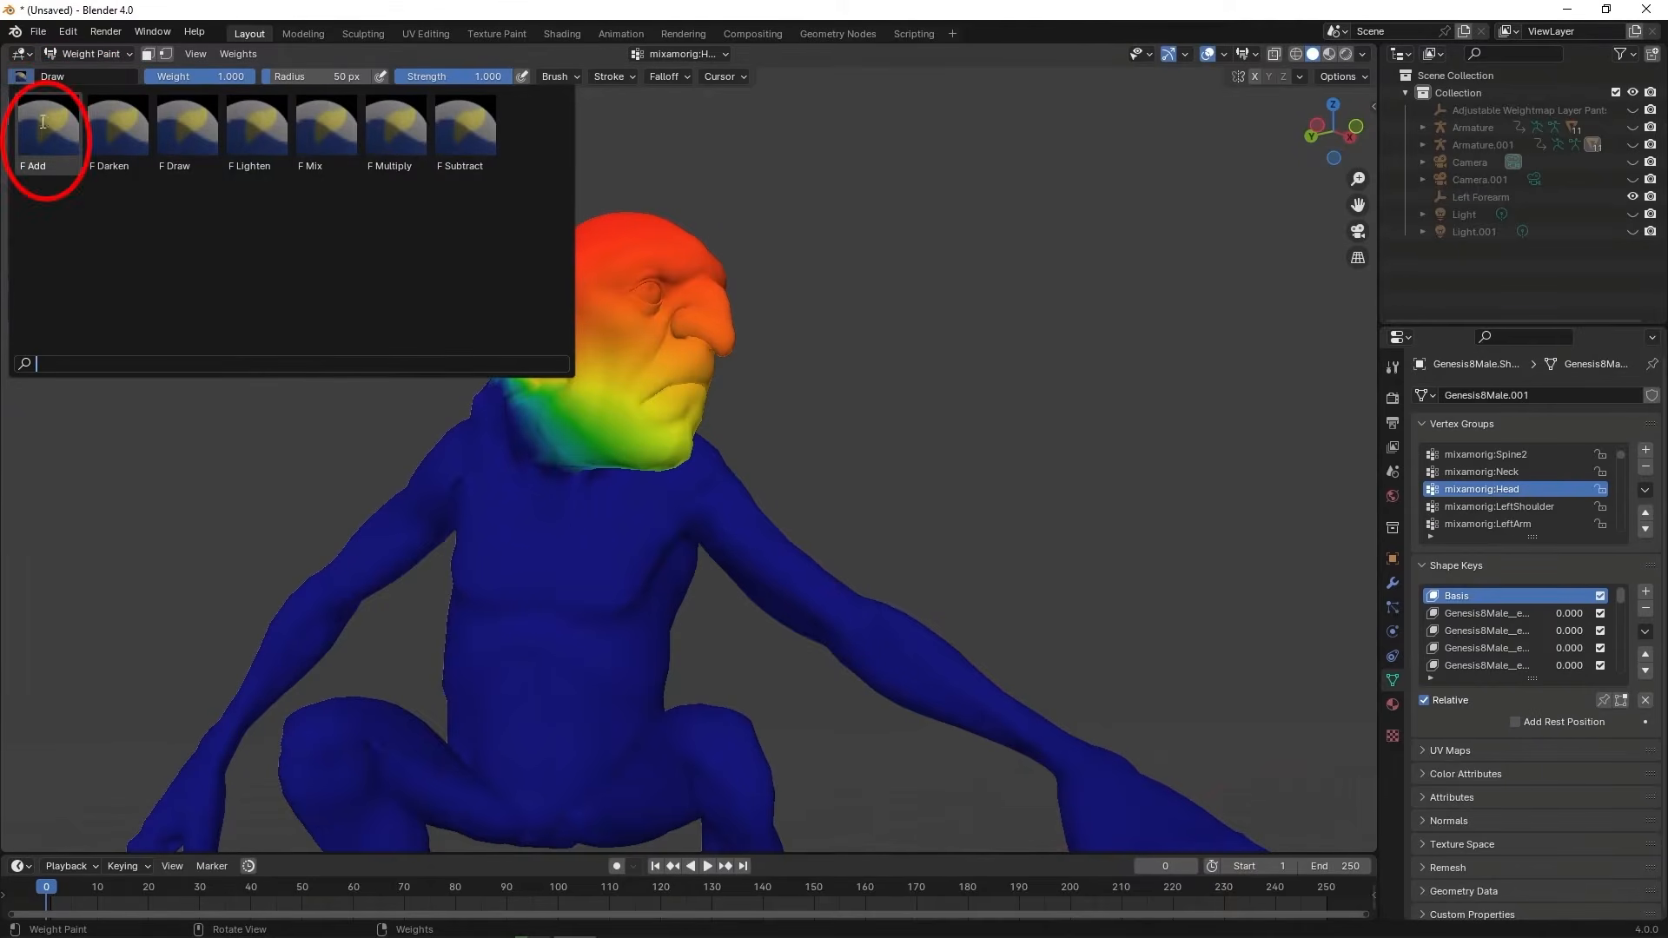
{"action": "left_click", "coordinate": [48, 131]}
{"action": "left_click_drag", "start_coordinate": [608, 348], "coordinate": [653, 451]}
{"action": "mouse_move", "coordinate": [643, 353]}
{"action": "left_mouse_down"}
{"action": "mouse_move", "coordinate": [544, 346]}
{"action": "mouse_move", "coordinate": [667, 410]}
{"action": "left_mouse_up"}
{"action": "left_click_drag", "start_coordinate": [1338, 132], "coordinate": [1173, 134]}
{"action": "left_click_drag", "start_coordinate": [670, 451], "coordinate": [647, 282]}
{"action": "left_click_drag", "start_coordinate": [1357, 153], "coordinate": [1075, 232]}
{"action": "left_click_drag", "start_coordinate": [825, 335], "coordinate": [602, 286]}
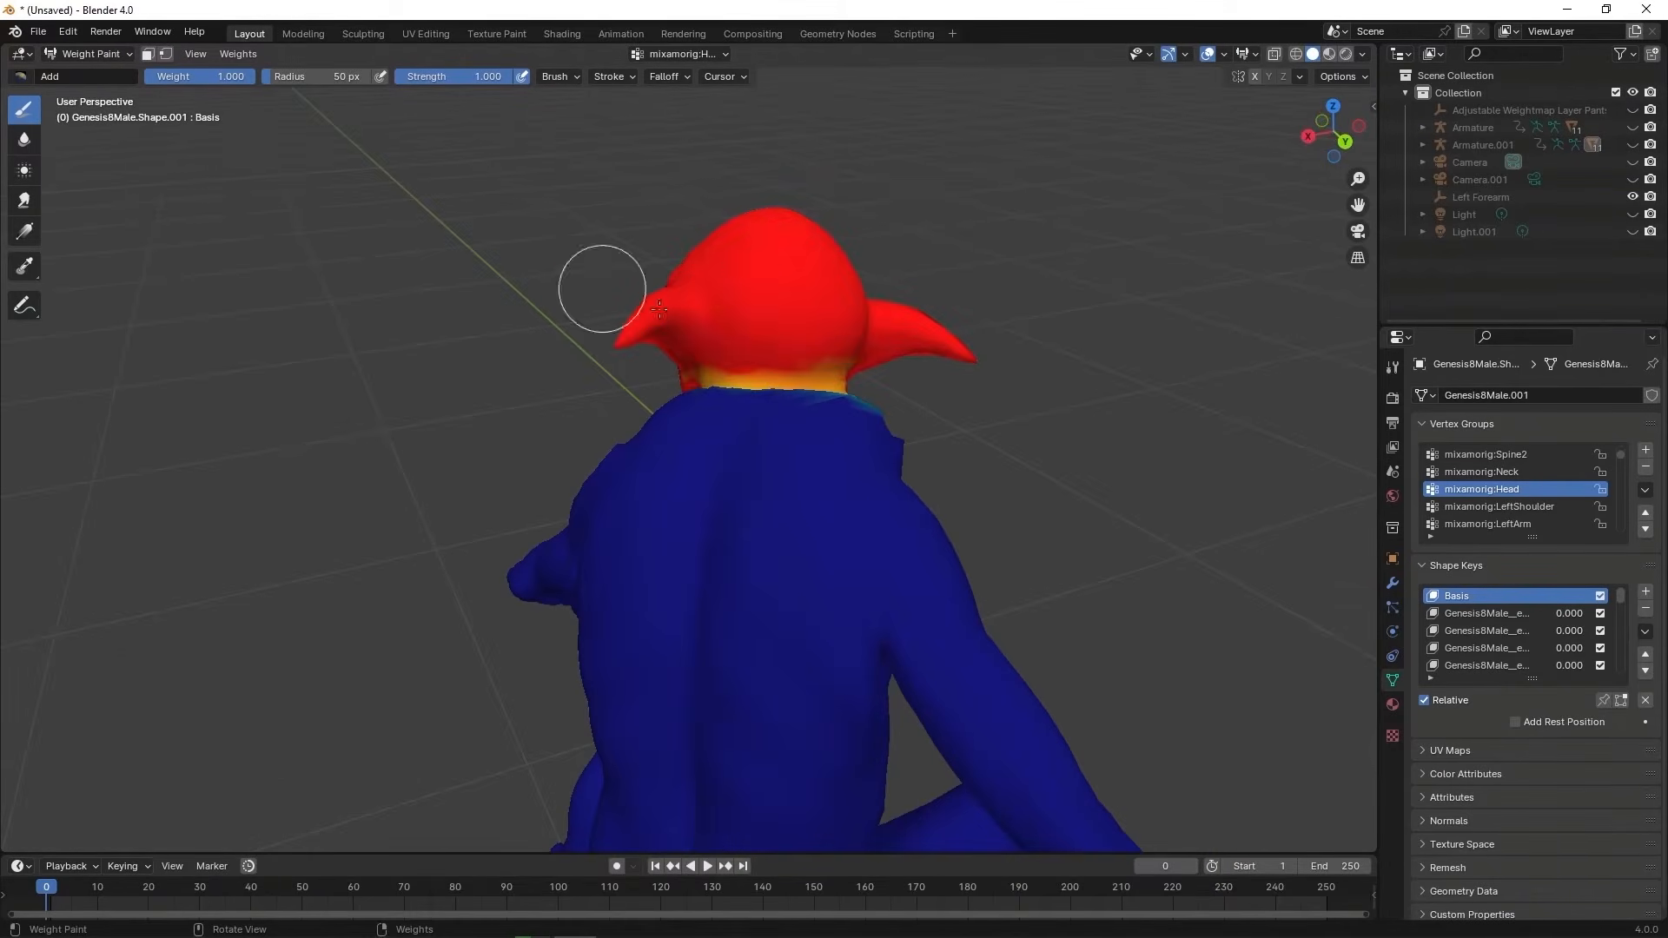
{"action": "mouse_move", "coordinate": [1342, 144]}
{"action": "left_mouse_down"}
{"action": "mouse_move", "coordinate": [1007, 52]}
{"action": "mouse_move", "coordinate": [977, 26]}
{"action": "left_mouse_up"}
{"action": "left_click_drag", "start_coordinate": [581, 426], "coordinate": [514, 347]}
- With the Subtract brush, trim the excess weight from around the neck
{"action": "left_click", "coordinate": [26, 78]}
{"action": "left_click", "coordinate": [466, 130]}
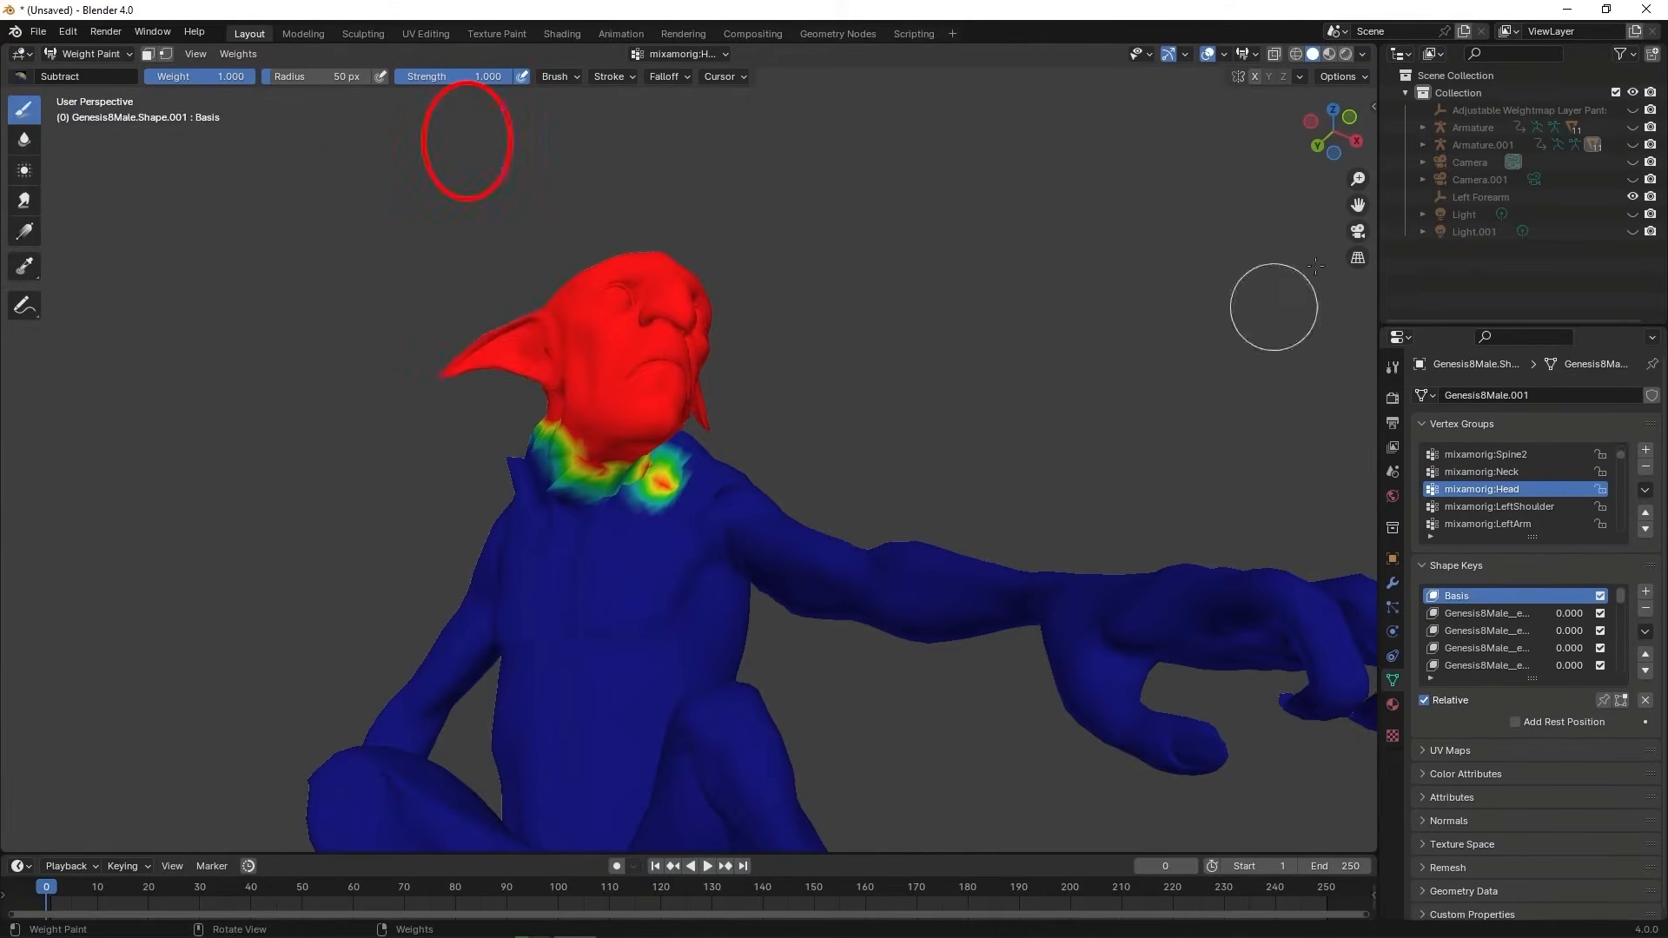
{"action": "left_click_drag", "start_coordinate": [1334, 132], "coordinate": [1251, 100]}
{"action": "left_click_drag", "start_coordinate": [686, 487], "coordinate": [664, 514]}
{"action": "left_click_drag", "start_coordinate": [1333, 149], "coordinate": [1216, 184]}
{"action": "left_click_drag", "start_coordinate": [541, 532], "coordinate": [524, 504]}
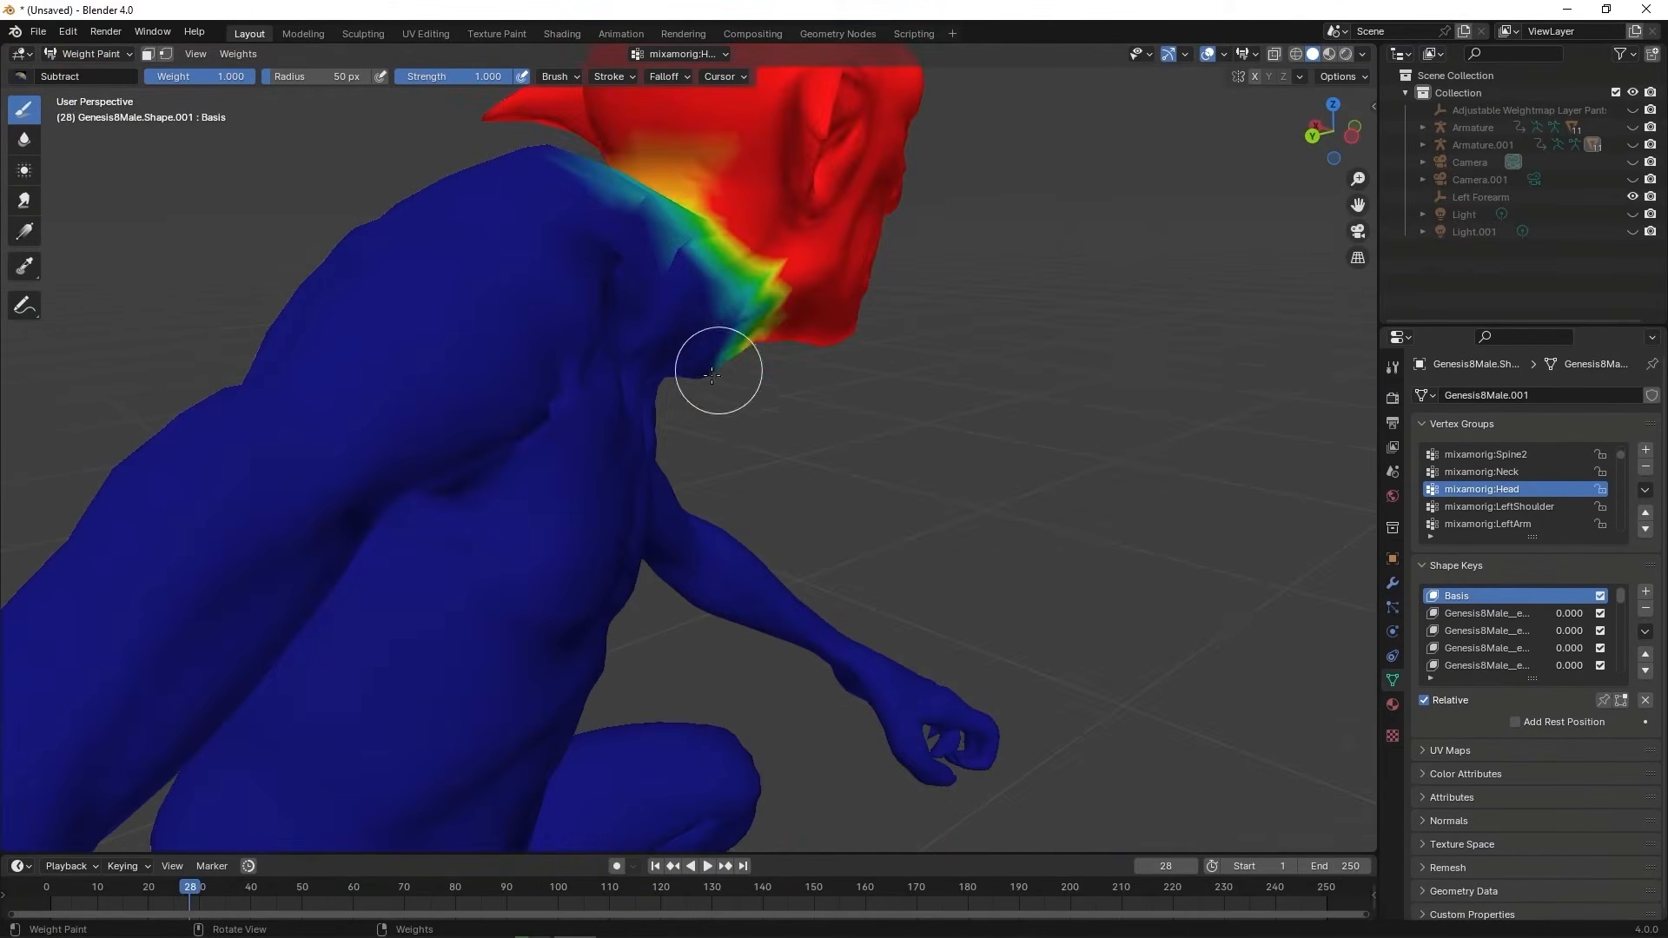
{"action": "mouse_move", "coordinate": [1333, 132]}
{"action": "left_mouse_down"}
{"action": "mouse_move", "coordinate": [991, 144]}
{"action": "mouse_move", "coordinate": [1064, 156]}
{"action": "left_mouse_up"}
{"action": "left_click_drag", "start_coordinate": [822, 362], "coordinate": [795, 326]}
{"action": "scroll", "coordinate": [871, 261], "scroll_direction": "up", "scroll_amount": 1}
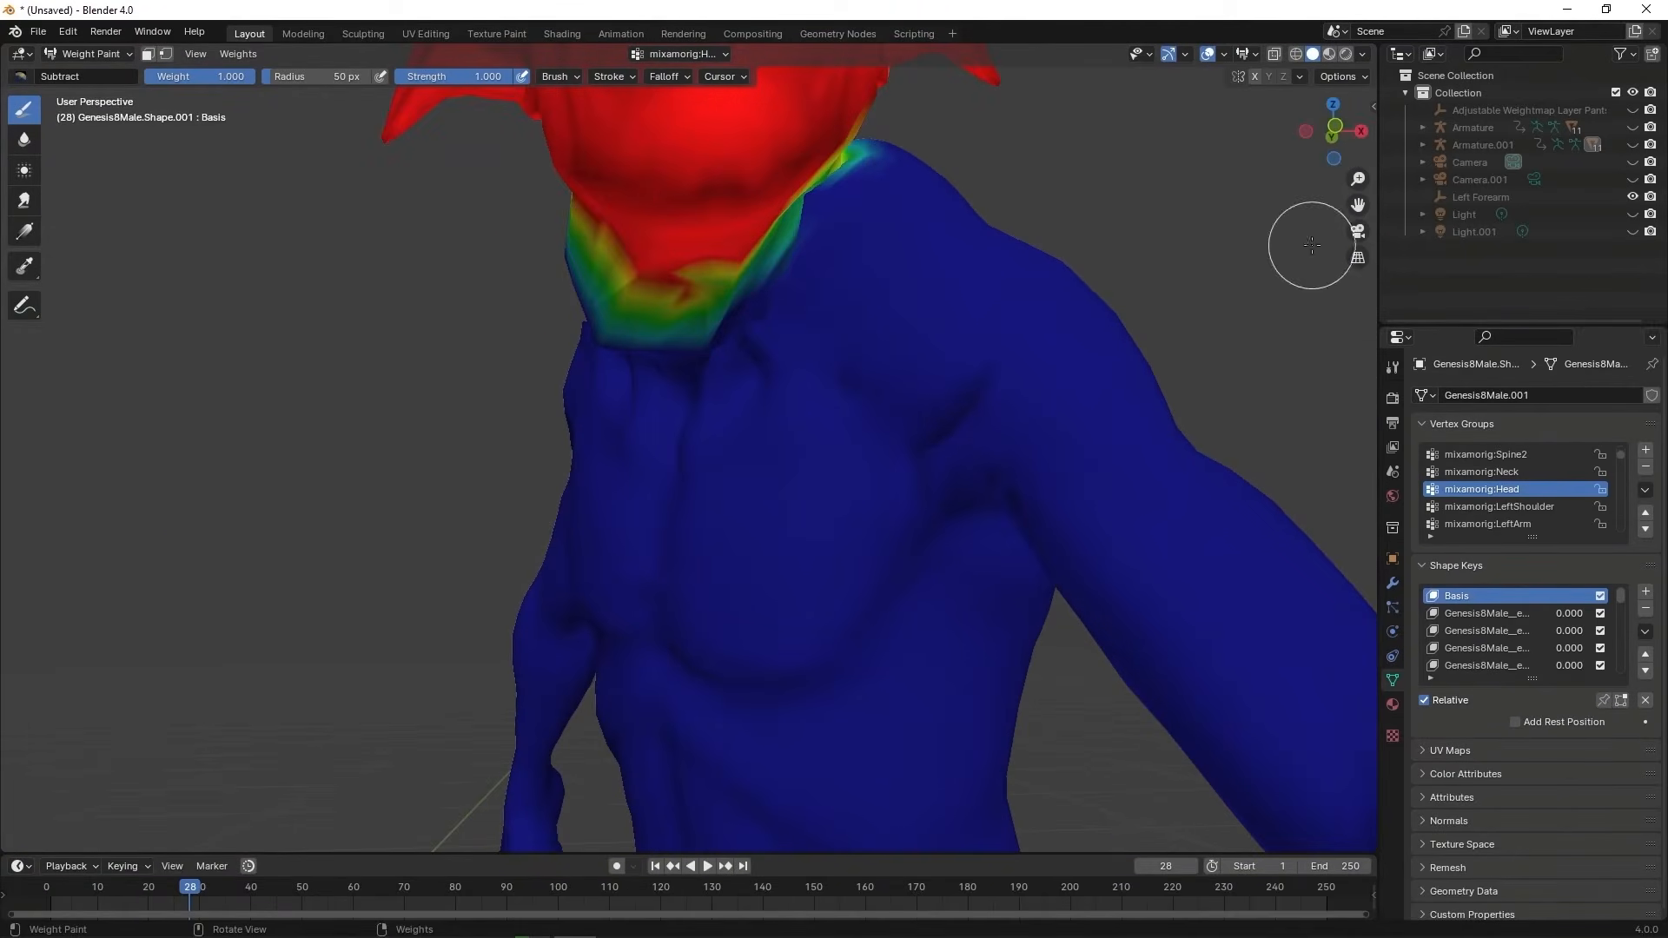
{"action": "left_click_drag", "start_coordinate": [1333, 132], "coordinate": [878, 143]}
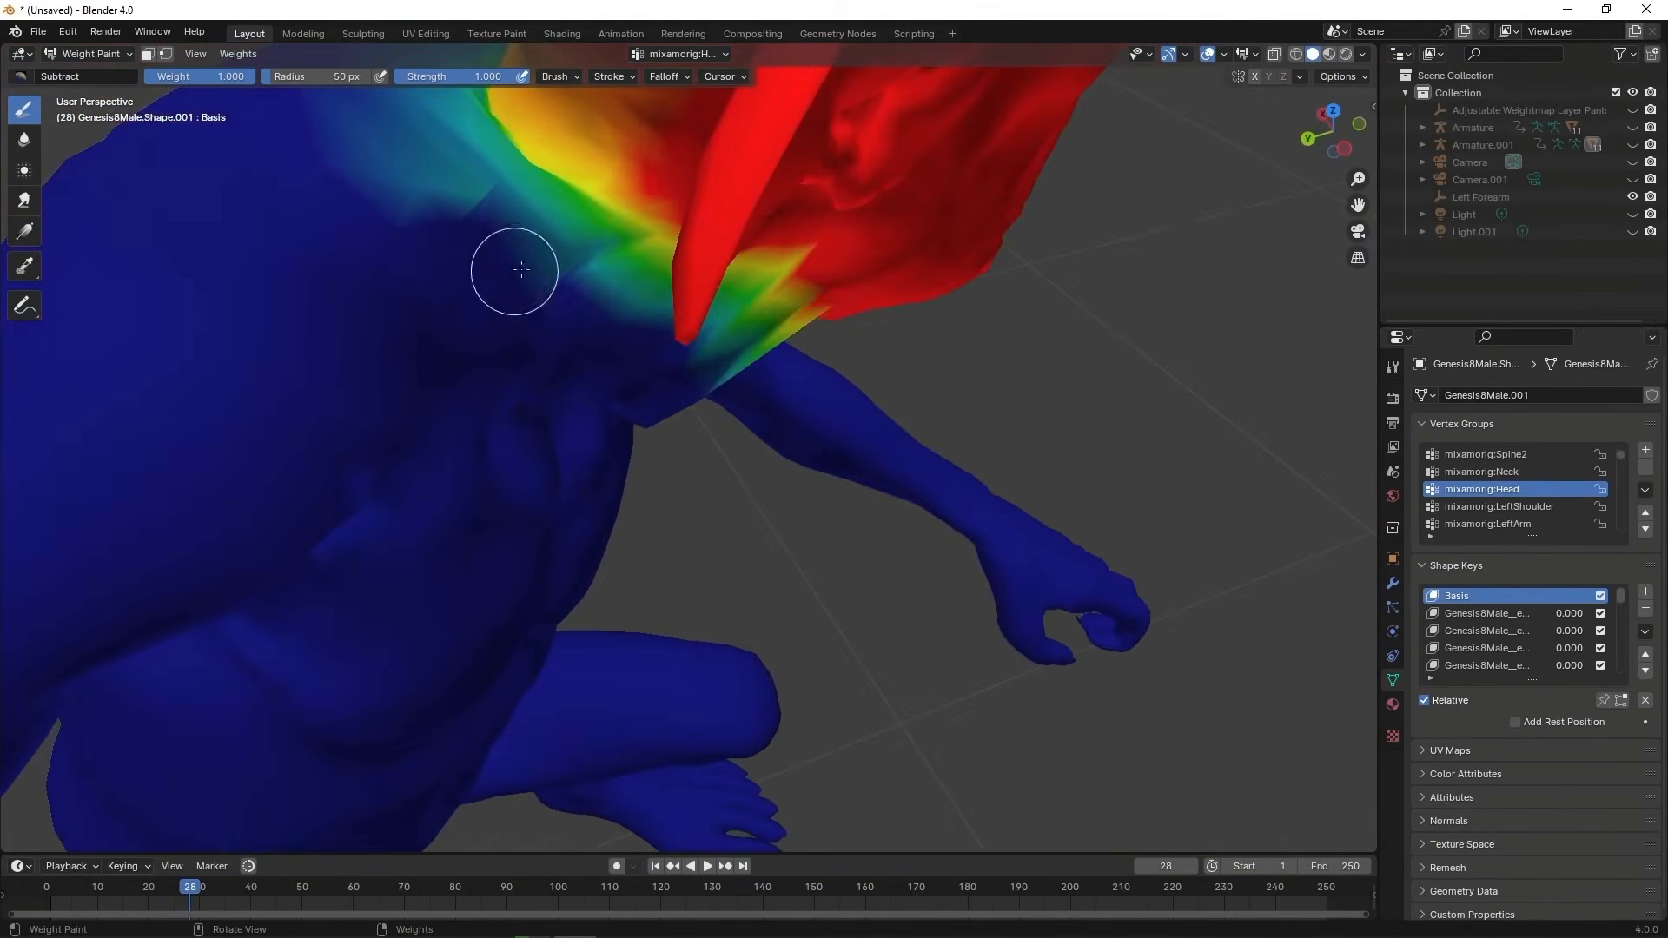
{"action": "left_click_drag", "start_coordinate": [513, 269], "coordinate": [600, 298]}
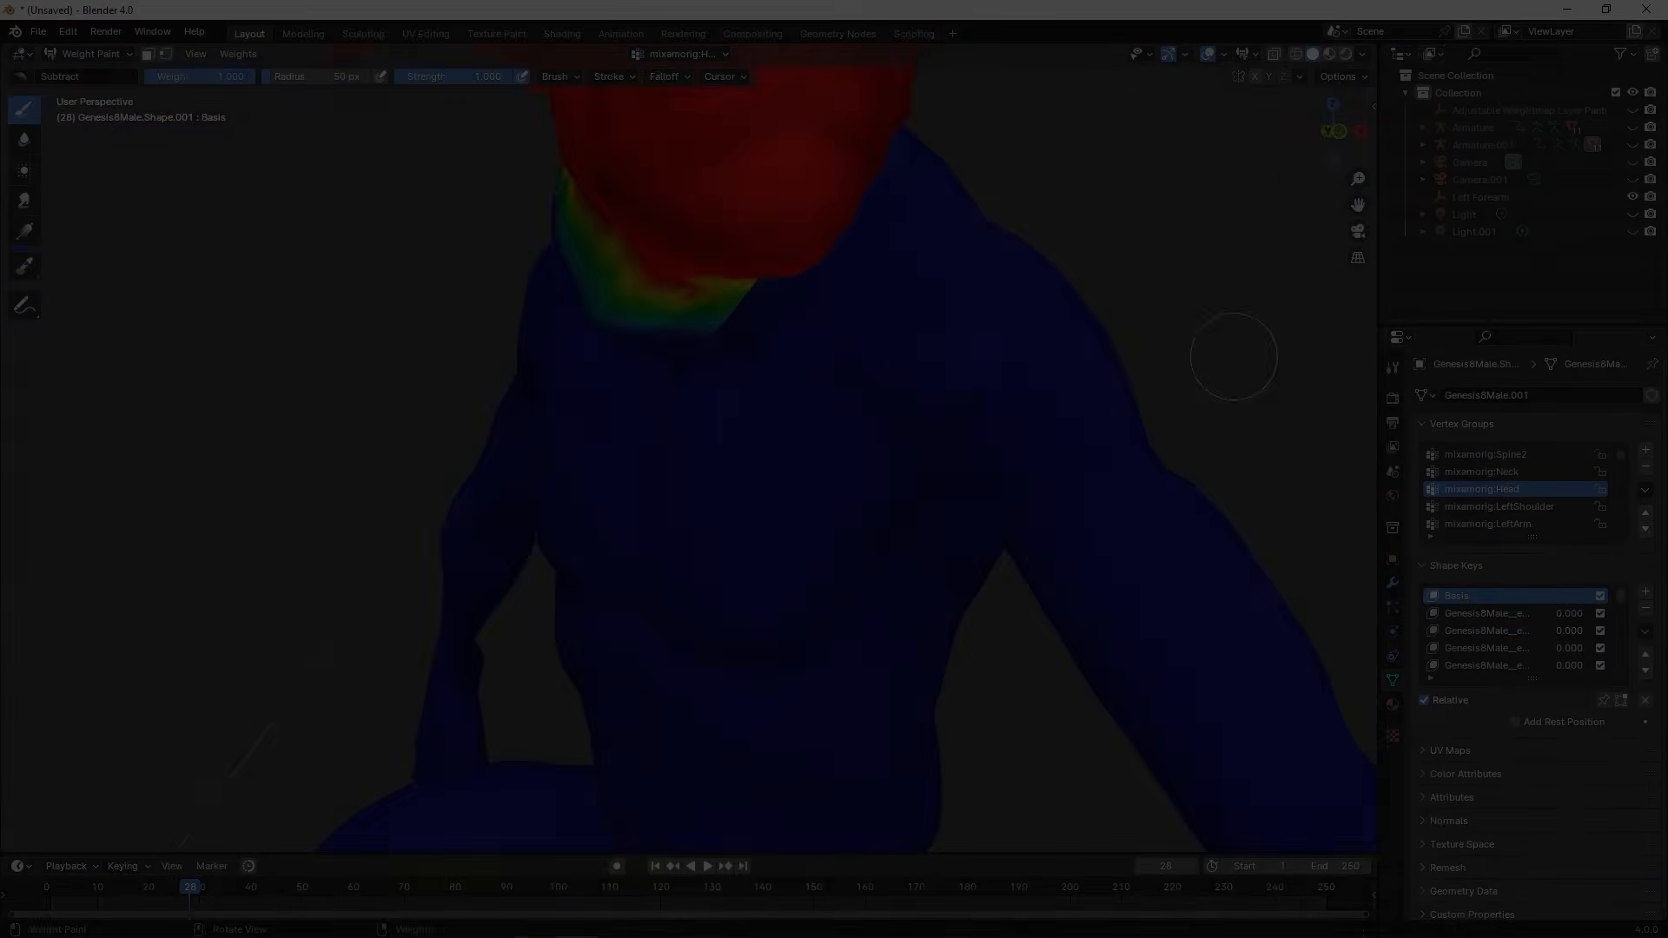
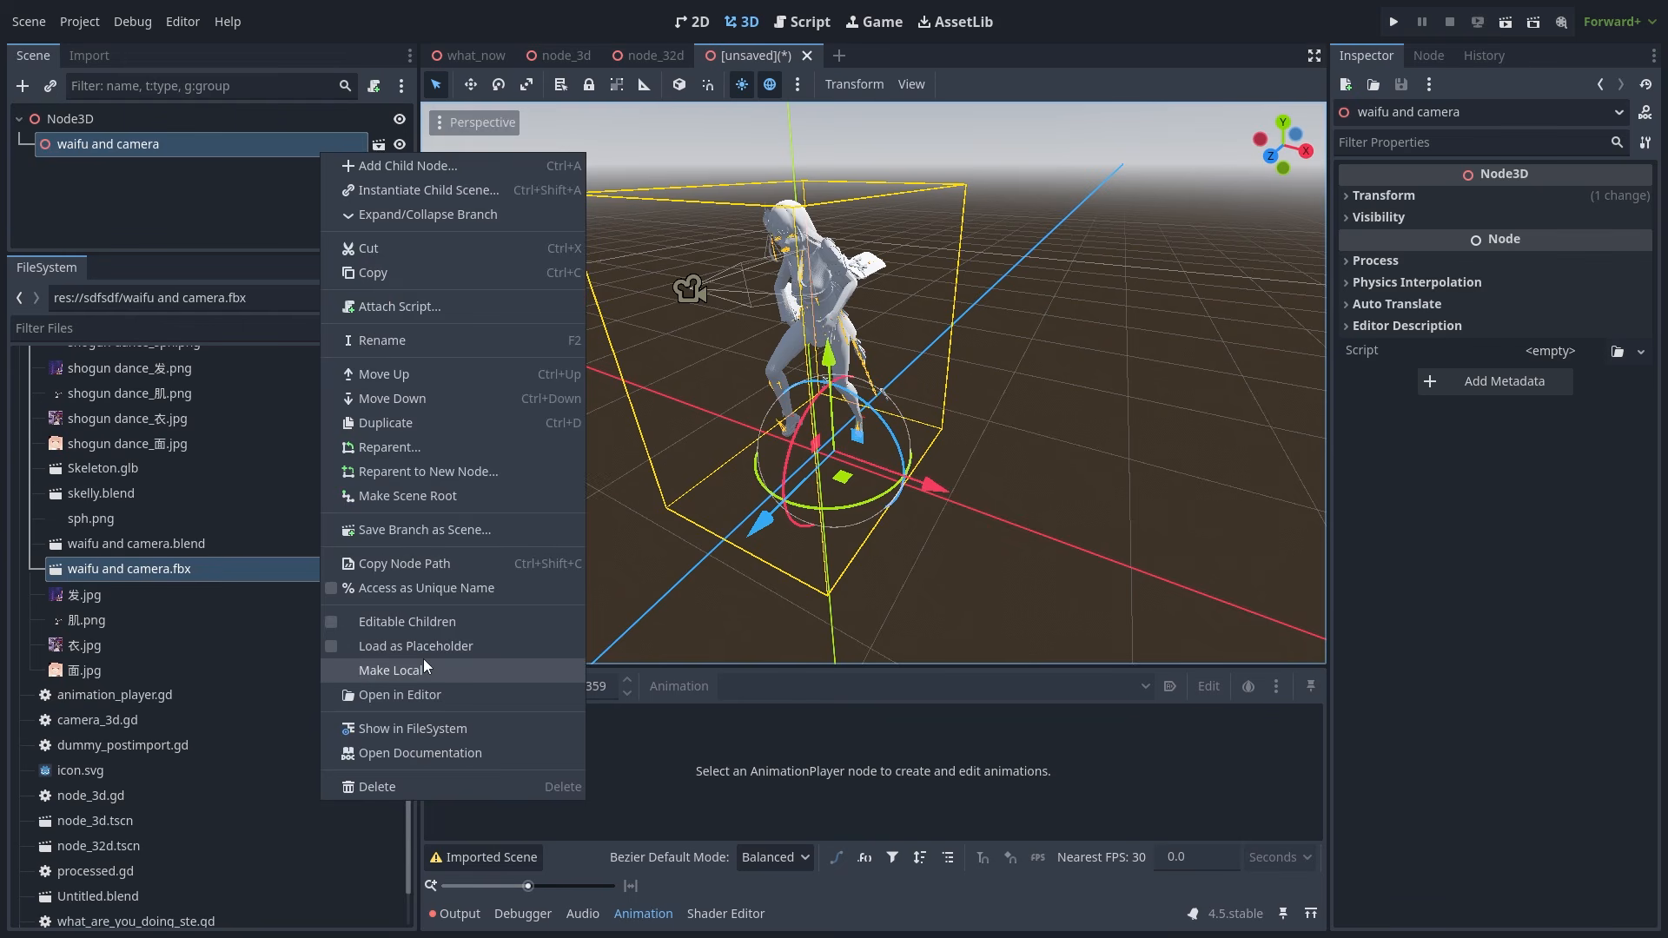
- Make the 'waifu and camera' instance local and view Raiden Shogun's Transform values
{"action": "left_click", "coordinate": [408, 670]}
{"action": "left_click_drag", "start_coordinate": [294, 254], "coordinate": [293, 448]}
{"action": "left_click", "coordinate": [189, 170]}
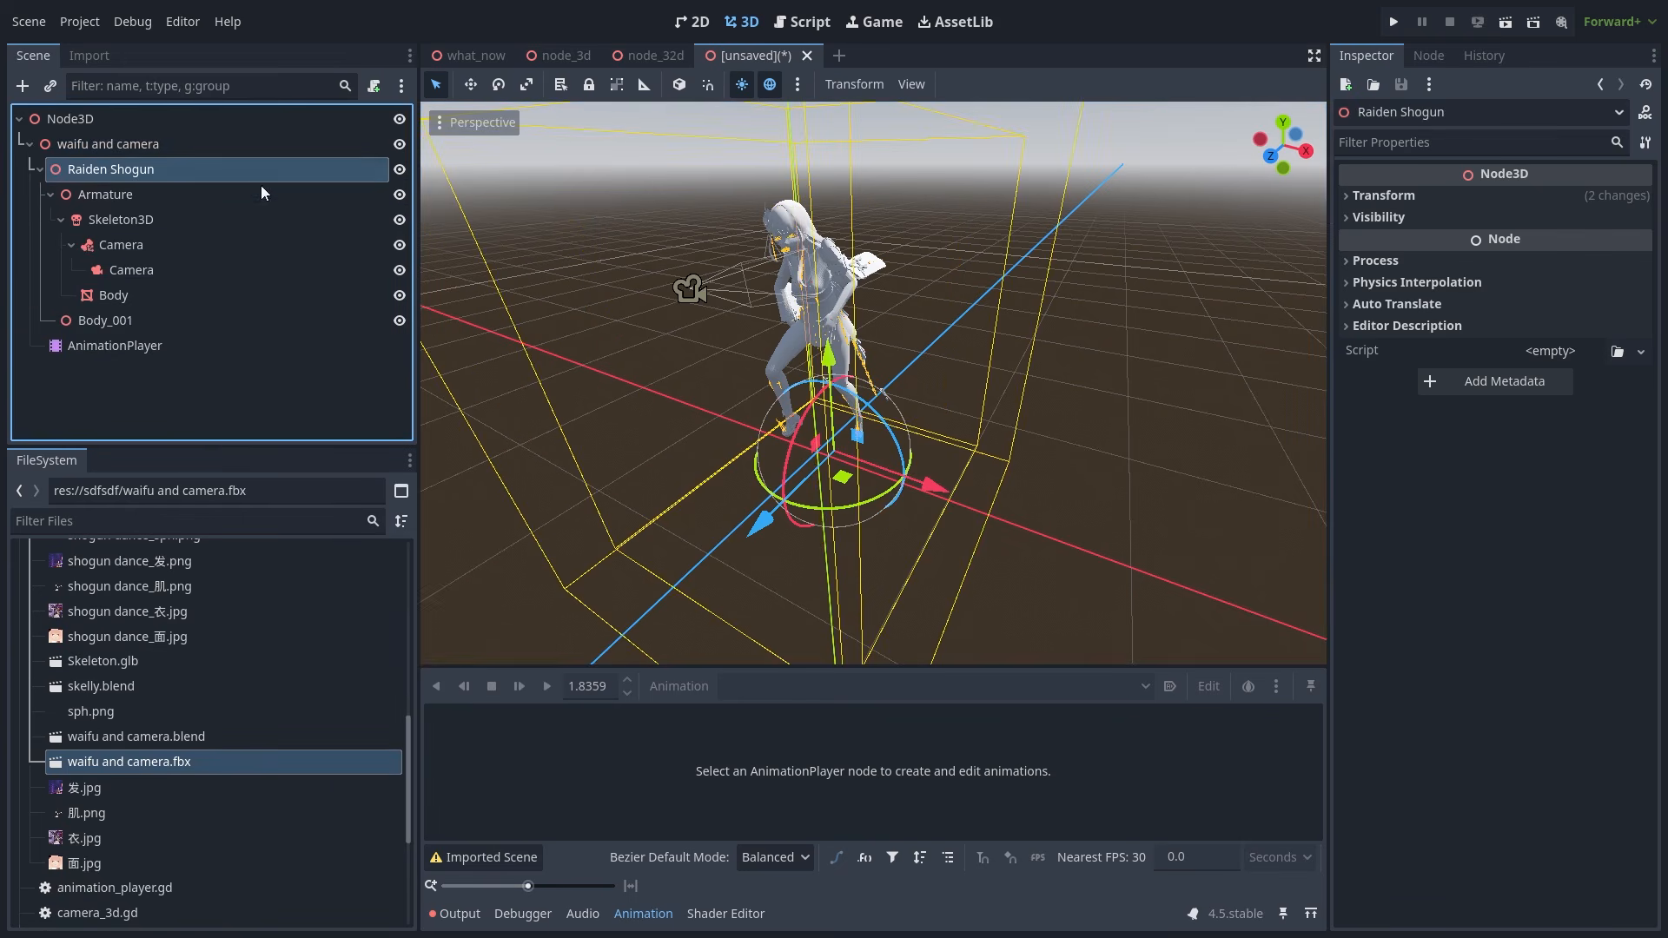
{"action": "left_click", "coordinate": [1400, 197]}
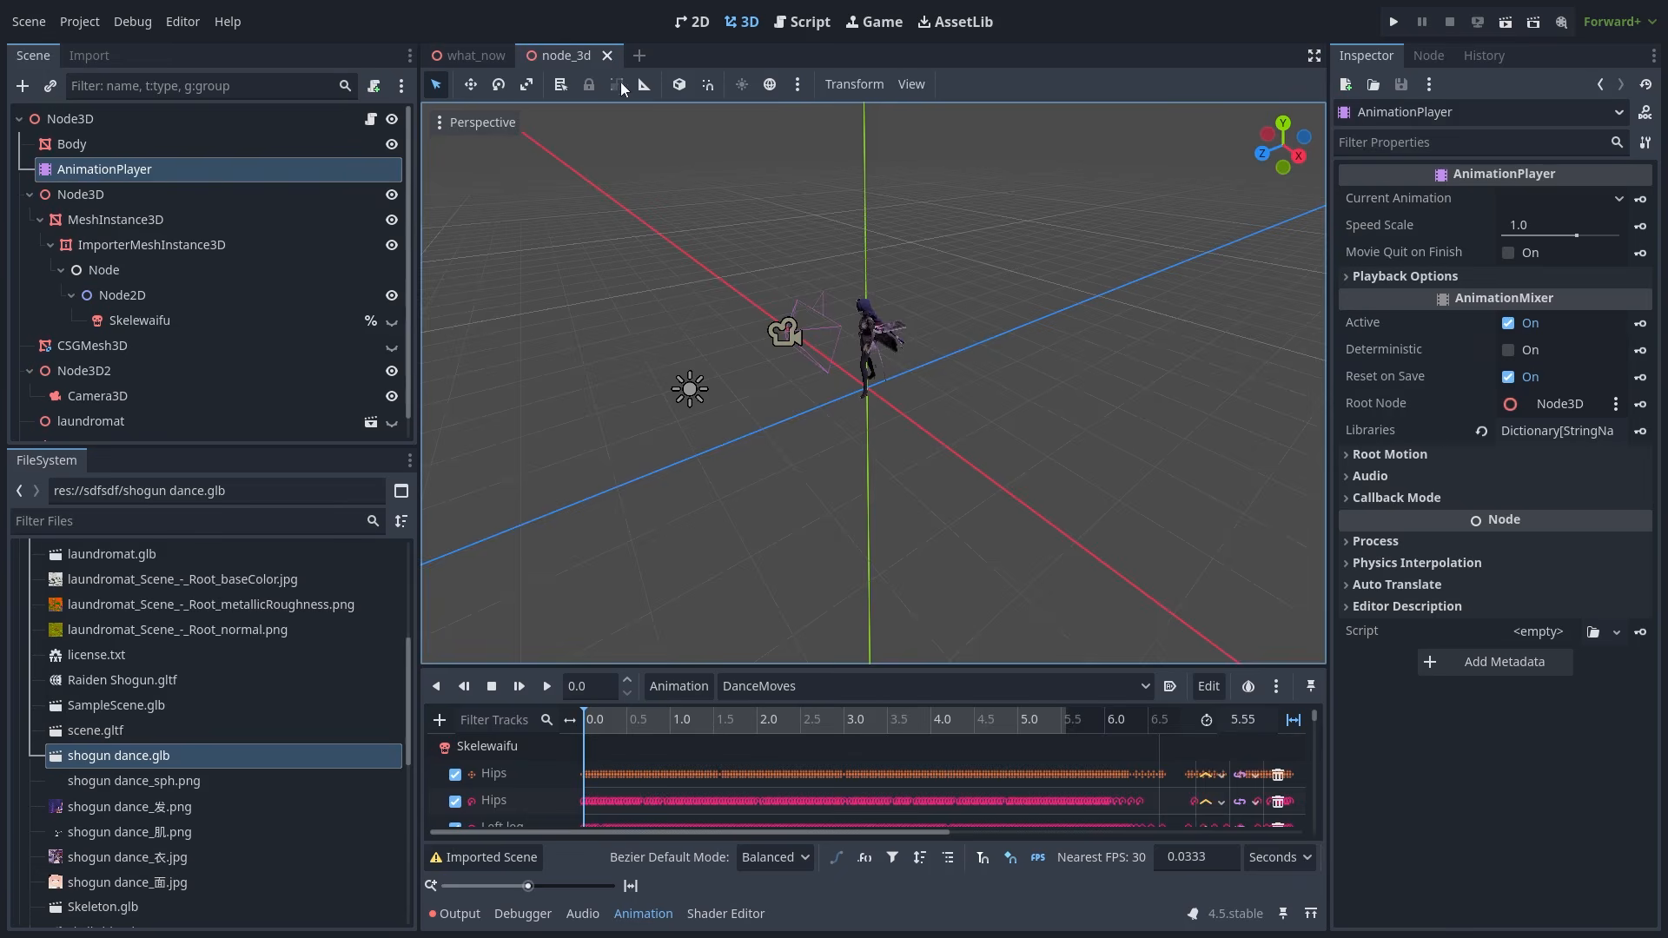
- Start a new 3D scene, instance shogun dance.glb and enable Editable Children
{"action": "left_click", "coordinate": [641, 55]}
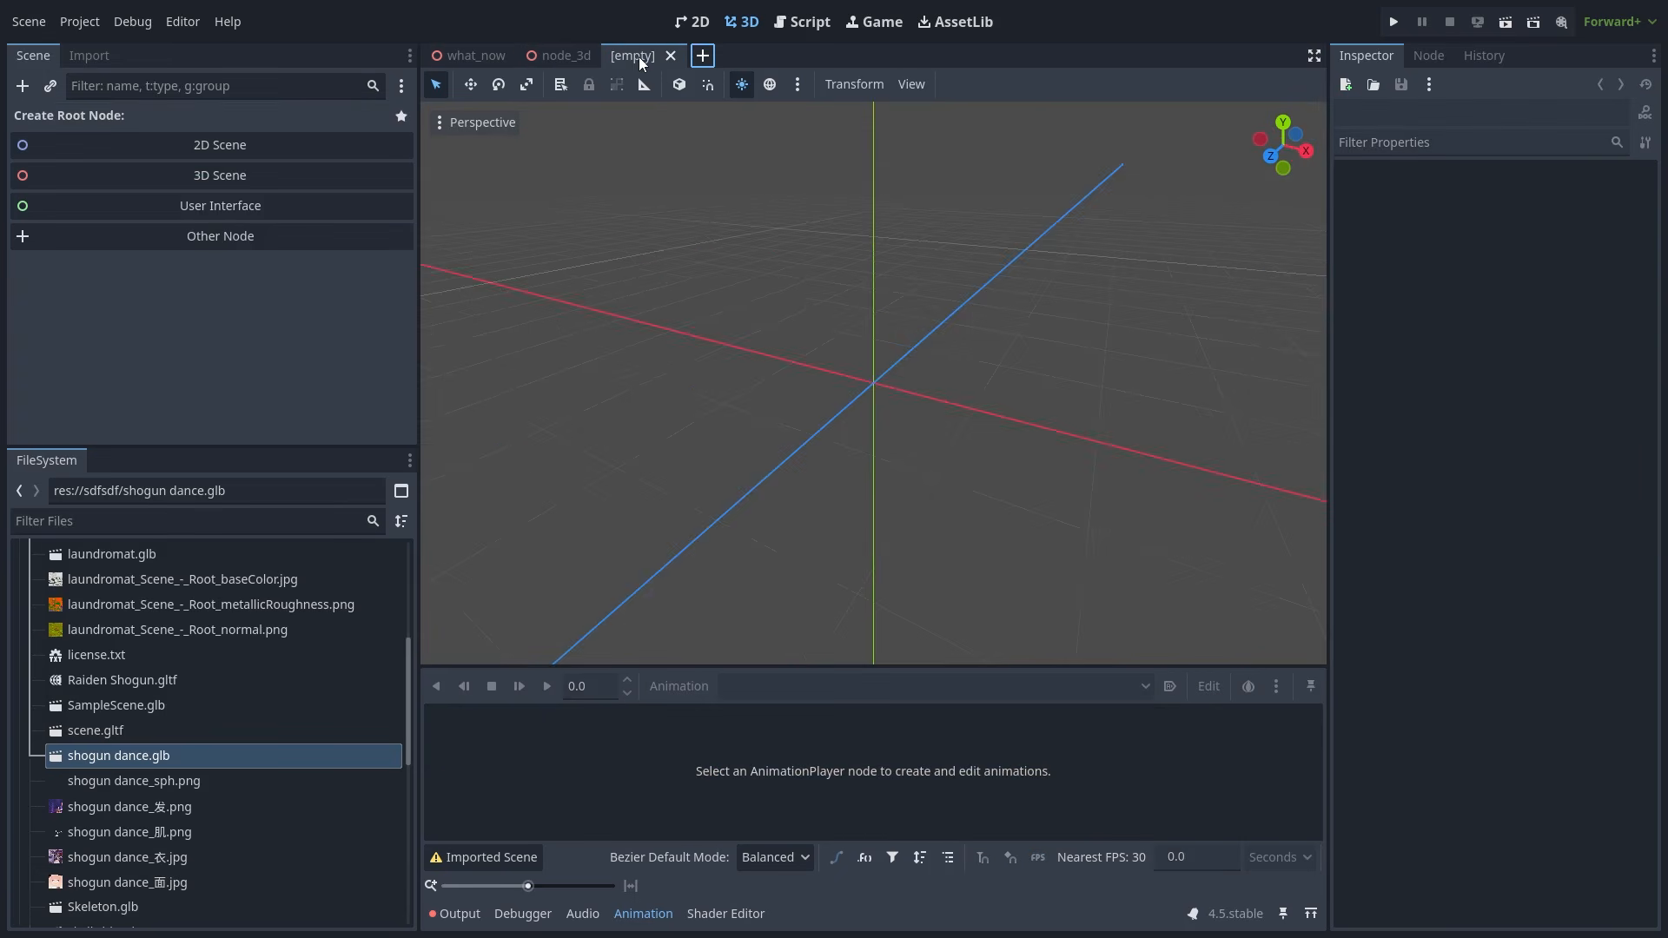
{"action": "left_click", "coordinate": [296, 184]}
{"action": "left_click_drag", "start_coordinate": [111, 759], "coordinate": [894, 427]}
{"action": "right_click", "coordinate": [210, 151]}
{"action": "left_click", "coordinate": [273, 623]}
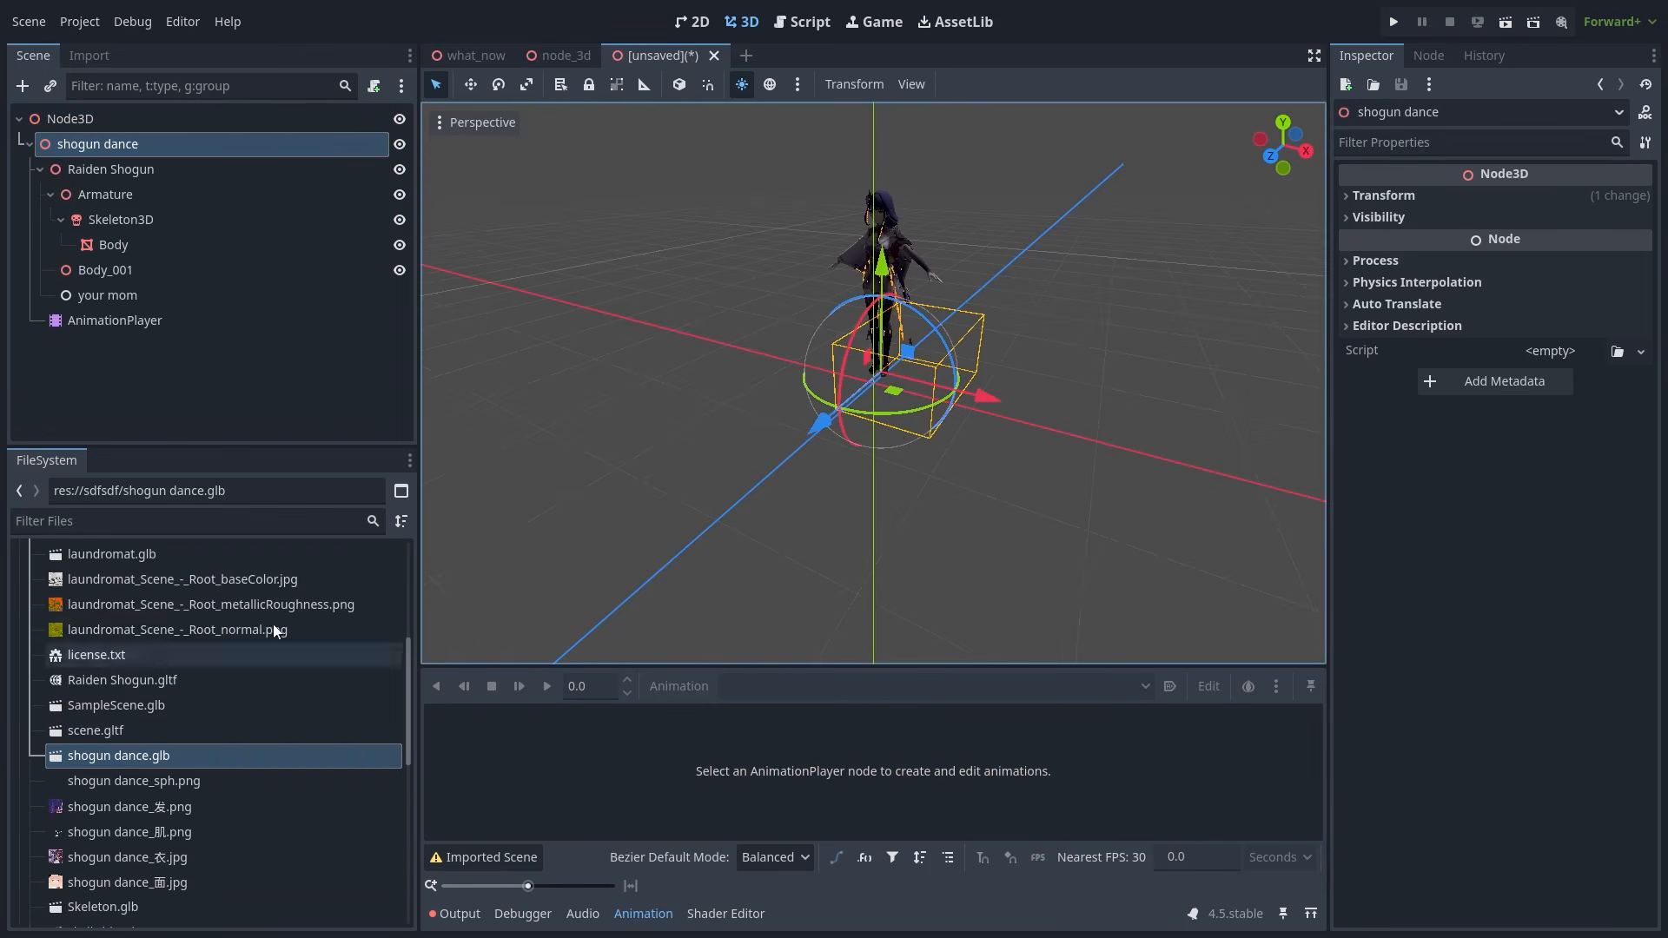
- Play the DanceMoves animation from the AnimationPlayer and zoom in on the character's face
{"action": "left_click", "coordinate": [176, 323]}
{"action": "left_click", "coordinate": [545, 688]}
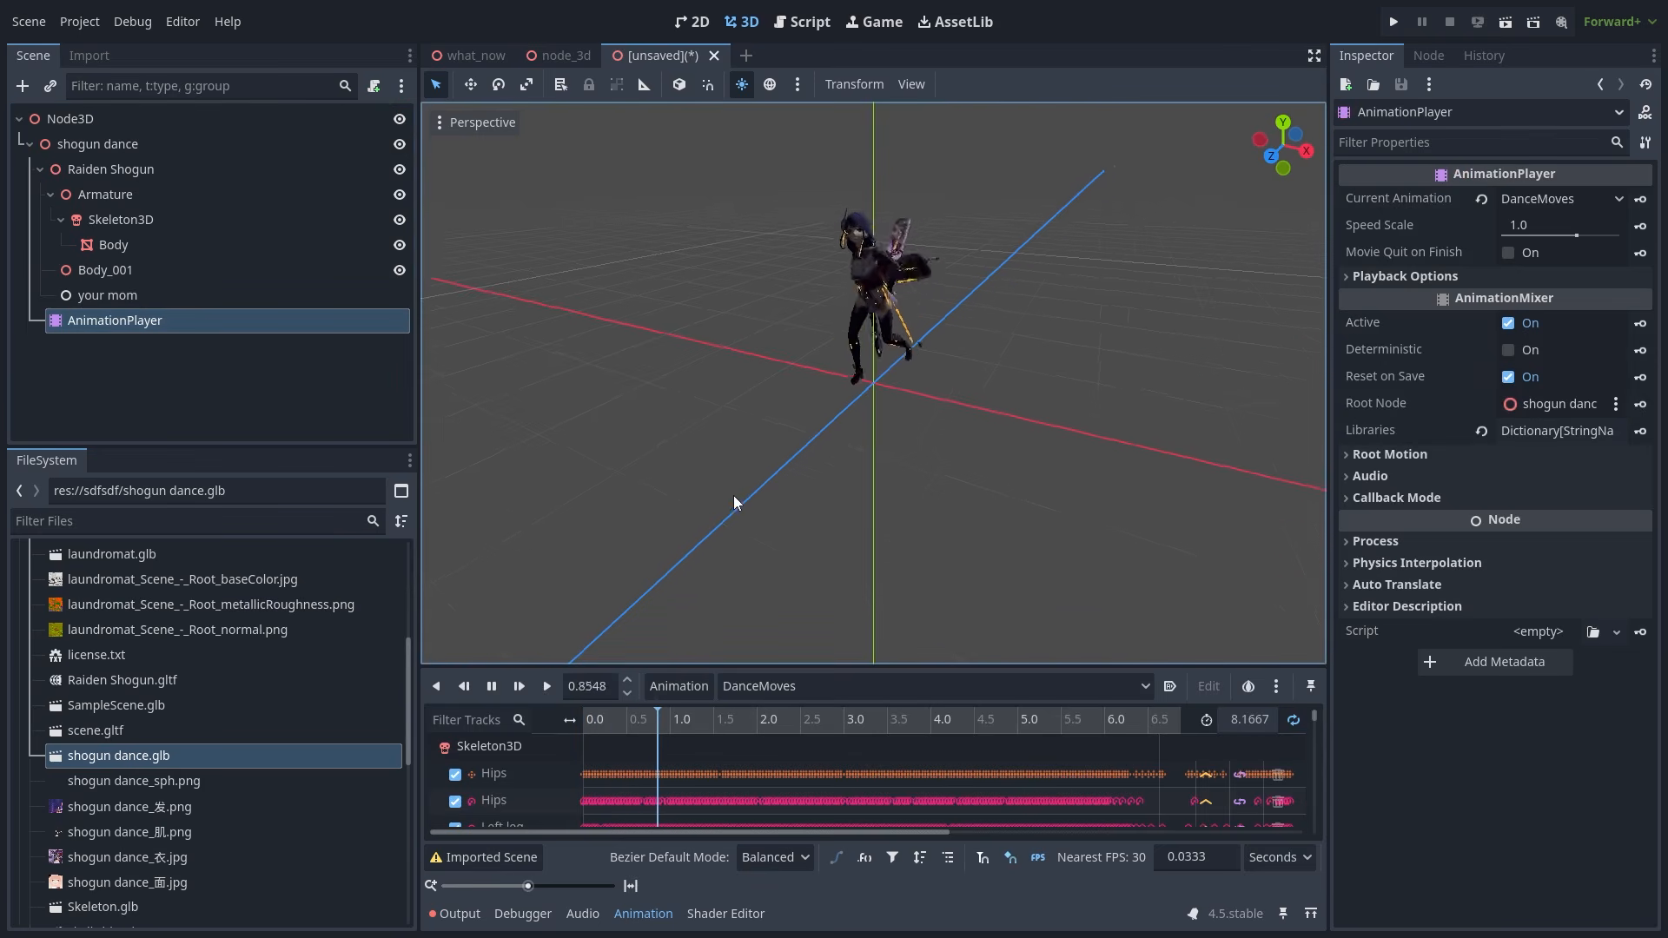
{"action": "middle_click_drag", "start_coordinate": [690, 508], "coordinate": [928, 371]}
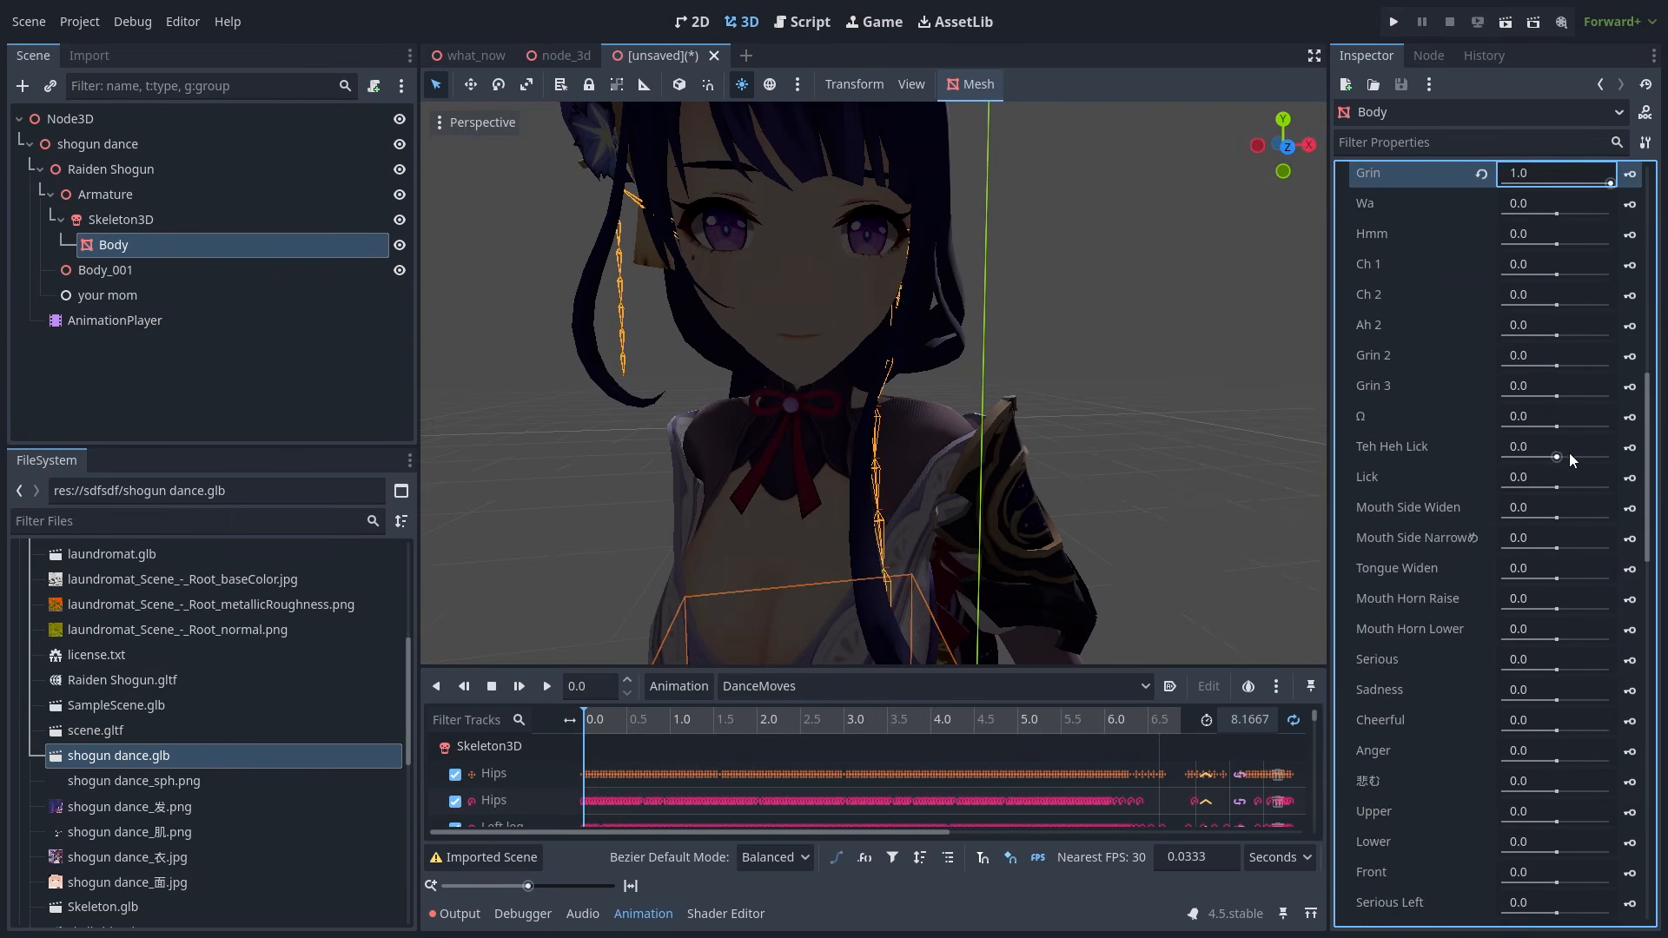
{"action": "left_click_drag", "start_coordinate": [1556, 396], "coordinate": [1618, 398]}
{"action": "scroll", "coordinate": [1581, 487], "scroll_direction": "down", "scroll_amount": 1}
{"action": "left_click_drag", "start_coordinate": [1557, 576], "coordinate": [1630, 572]}
{"action": "scroll", "coordinate": [1598, 590], "scroll_direction": "down", "scroll_amount": 4}
{"action": "left_click_drag", "start_coordinate": [1557, 622], "coordinate": [1574, 623]}
{"action": "left_click_drag", "start_coordinate": [1557, 651], "coordinate": [1573, 648]}
{"action": "scroll", "coordinate": [1581, 652], "scroll_direction": "down", "scroll_amount": 3}
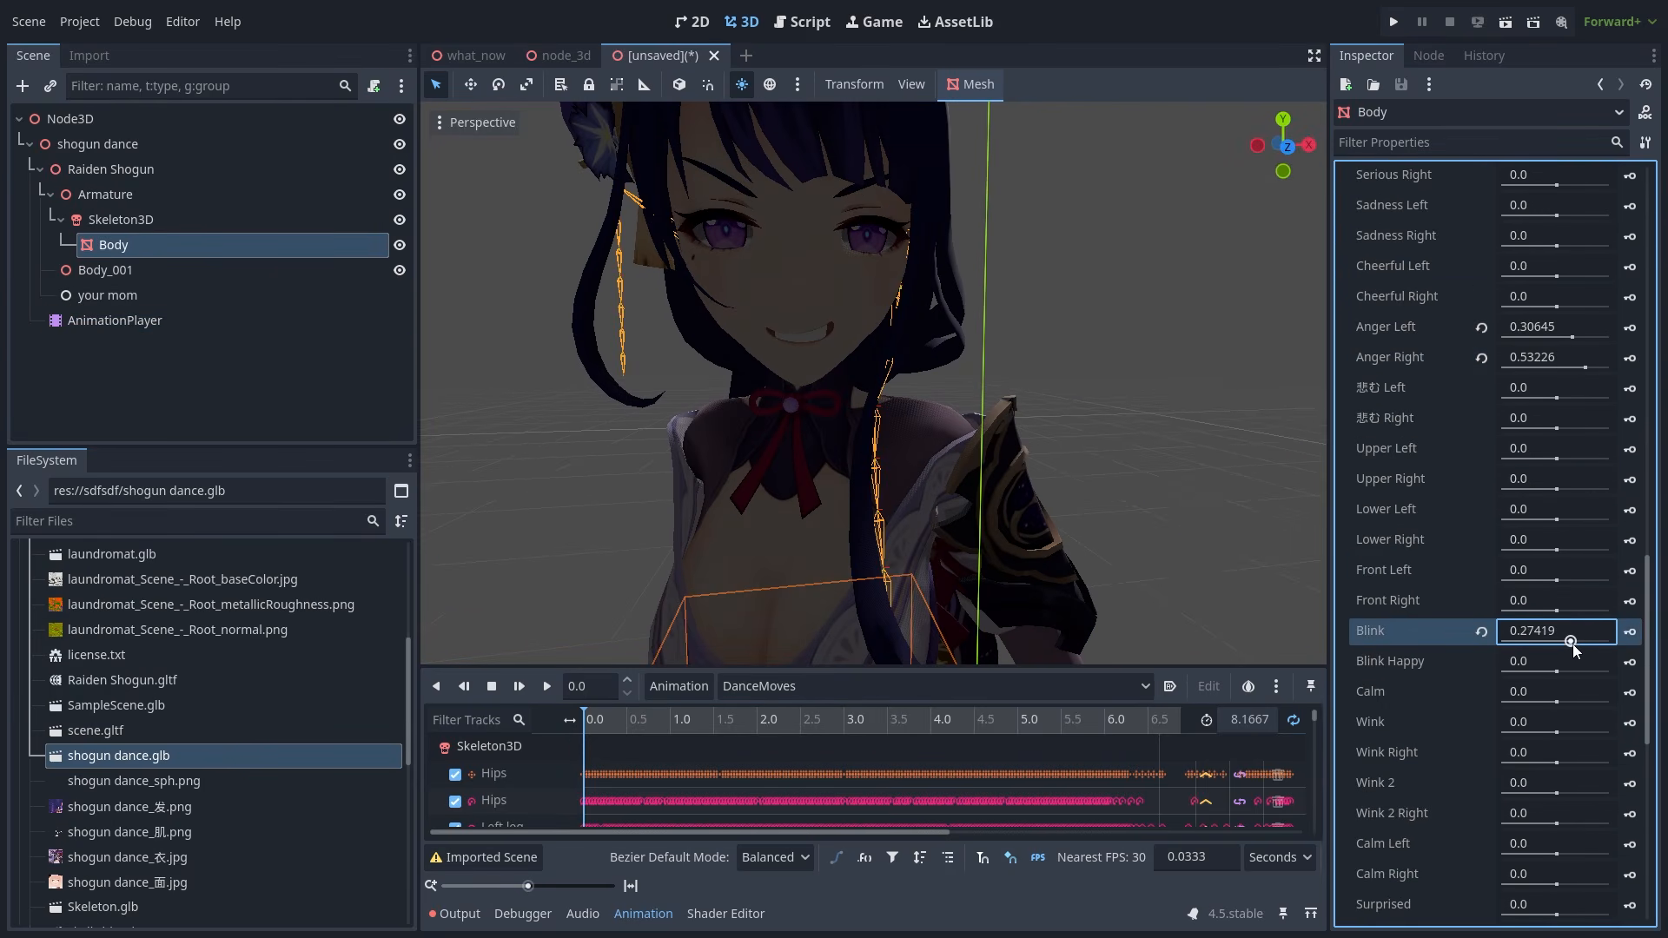
- Delete the shogun dance node and its children, leaving the scene empty
{"action": "left_click", "coordinate": [112, 144]}
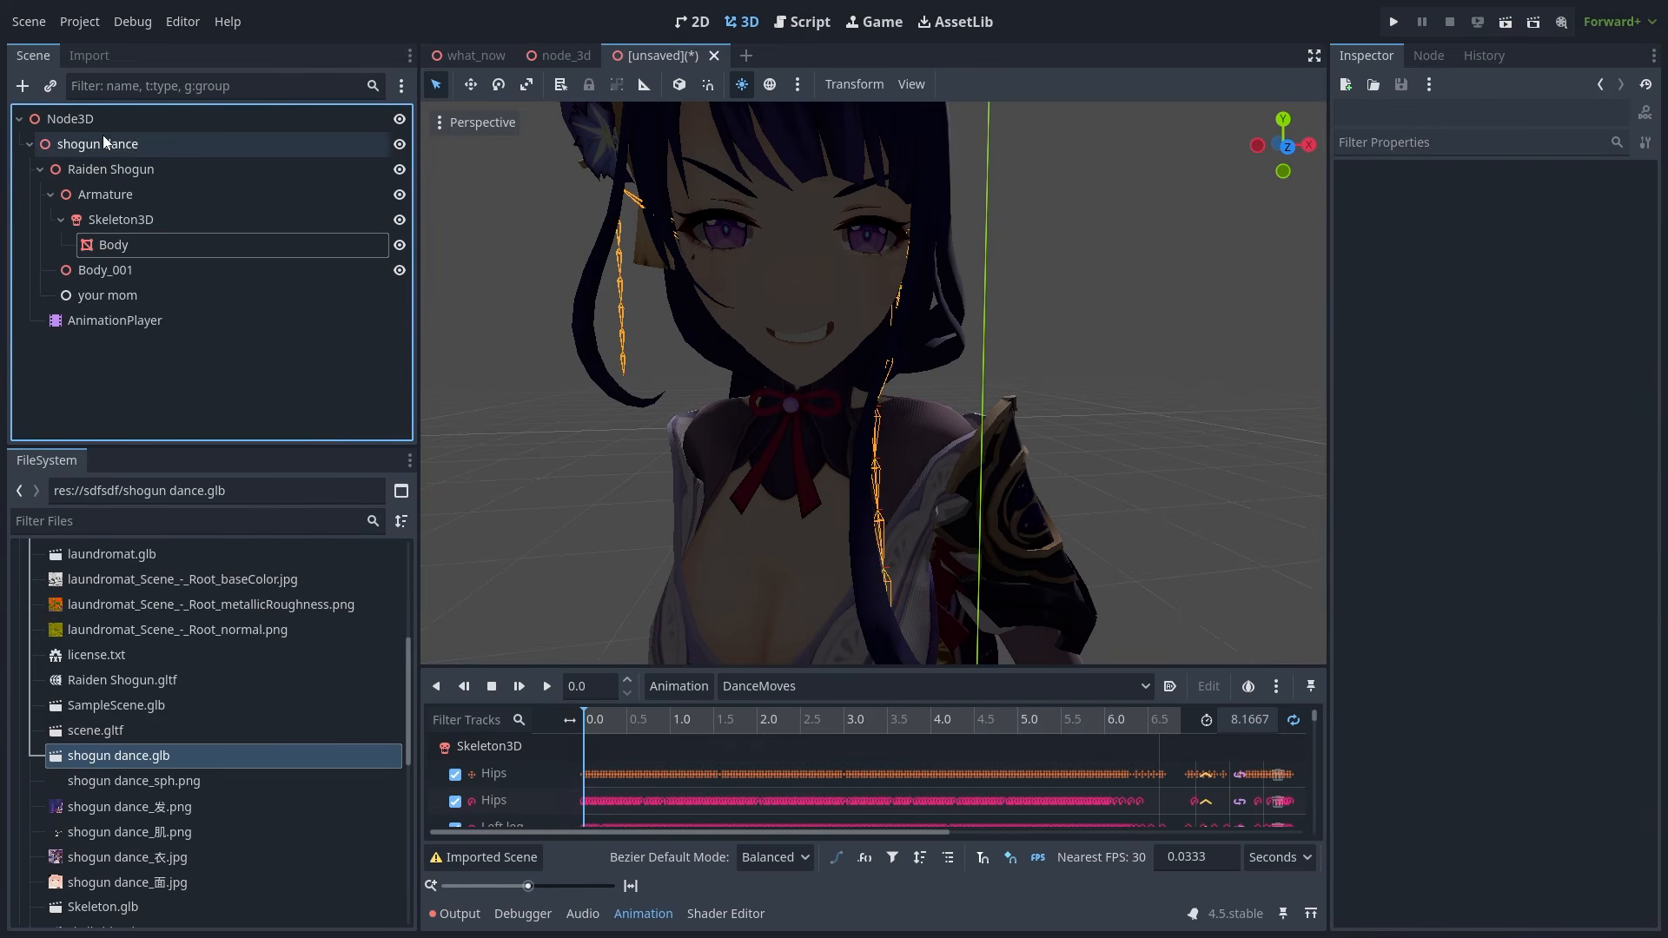
{"action": "key", "text": "Delete"}
{"action": "key", "text": "Return"}
{"action": "scroll", "coordinate": [755, 441], "scroll_direction": "down", "scroll_amount": 15}
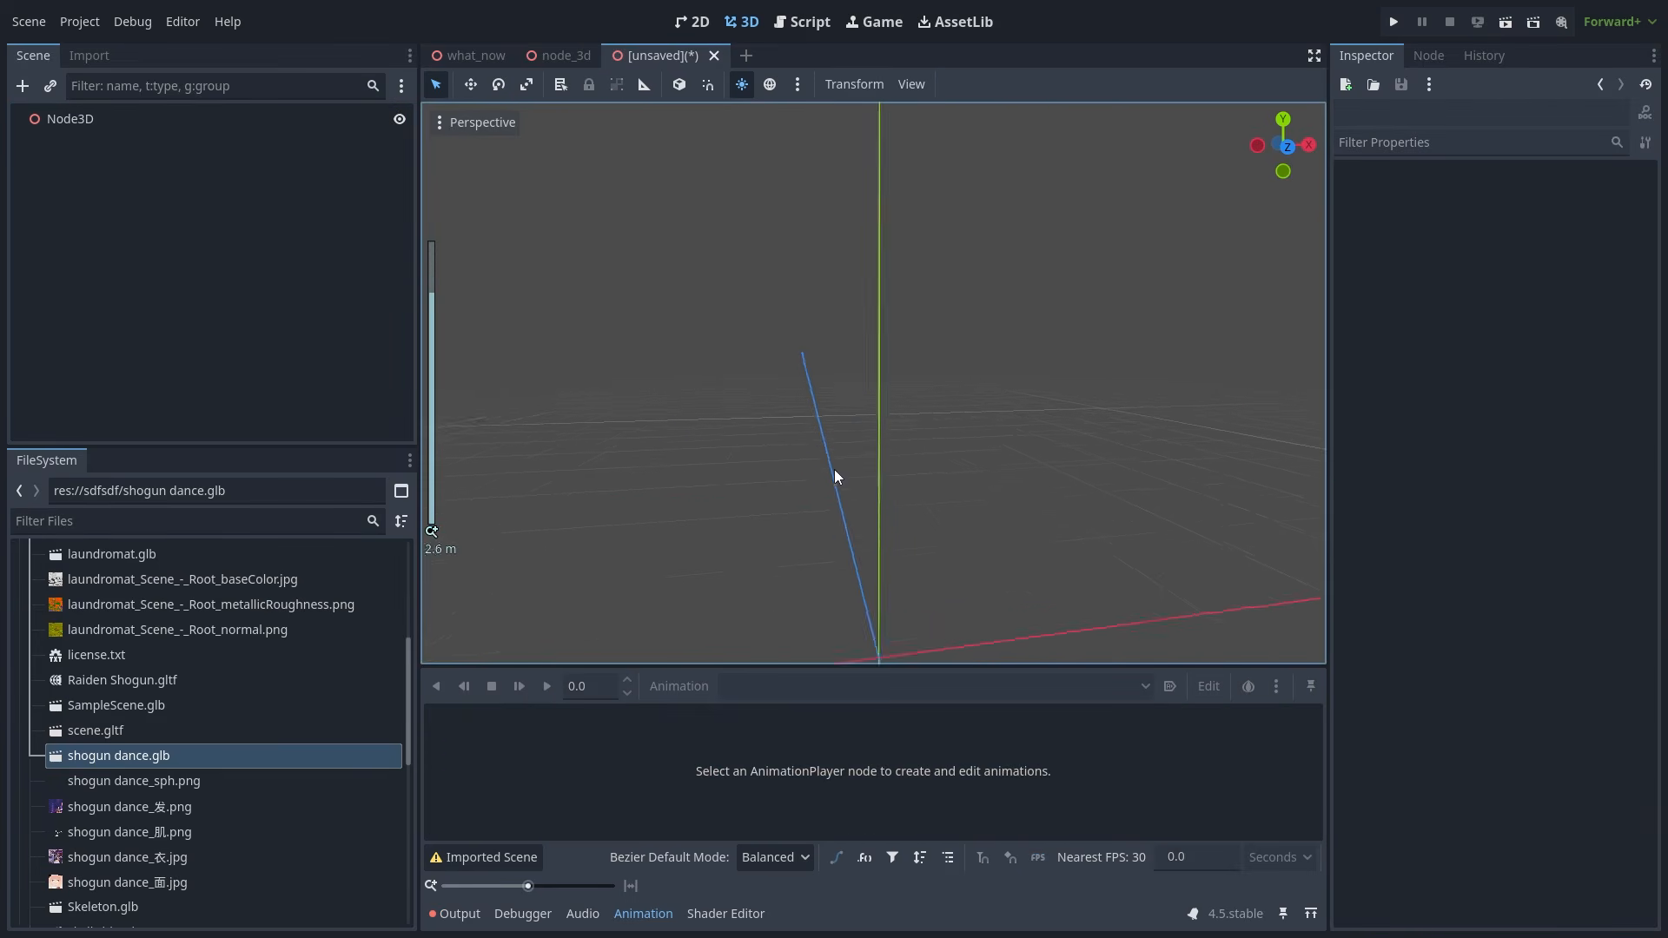
{"action": "middle_click_drag", "start_coordinate": [869, 474], "coordinate": [775, 502]}
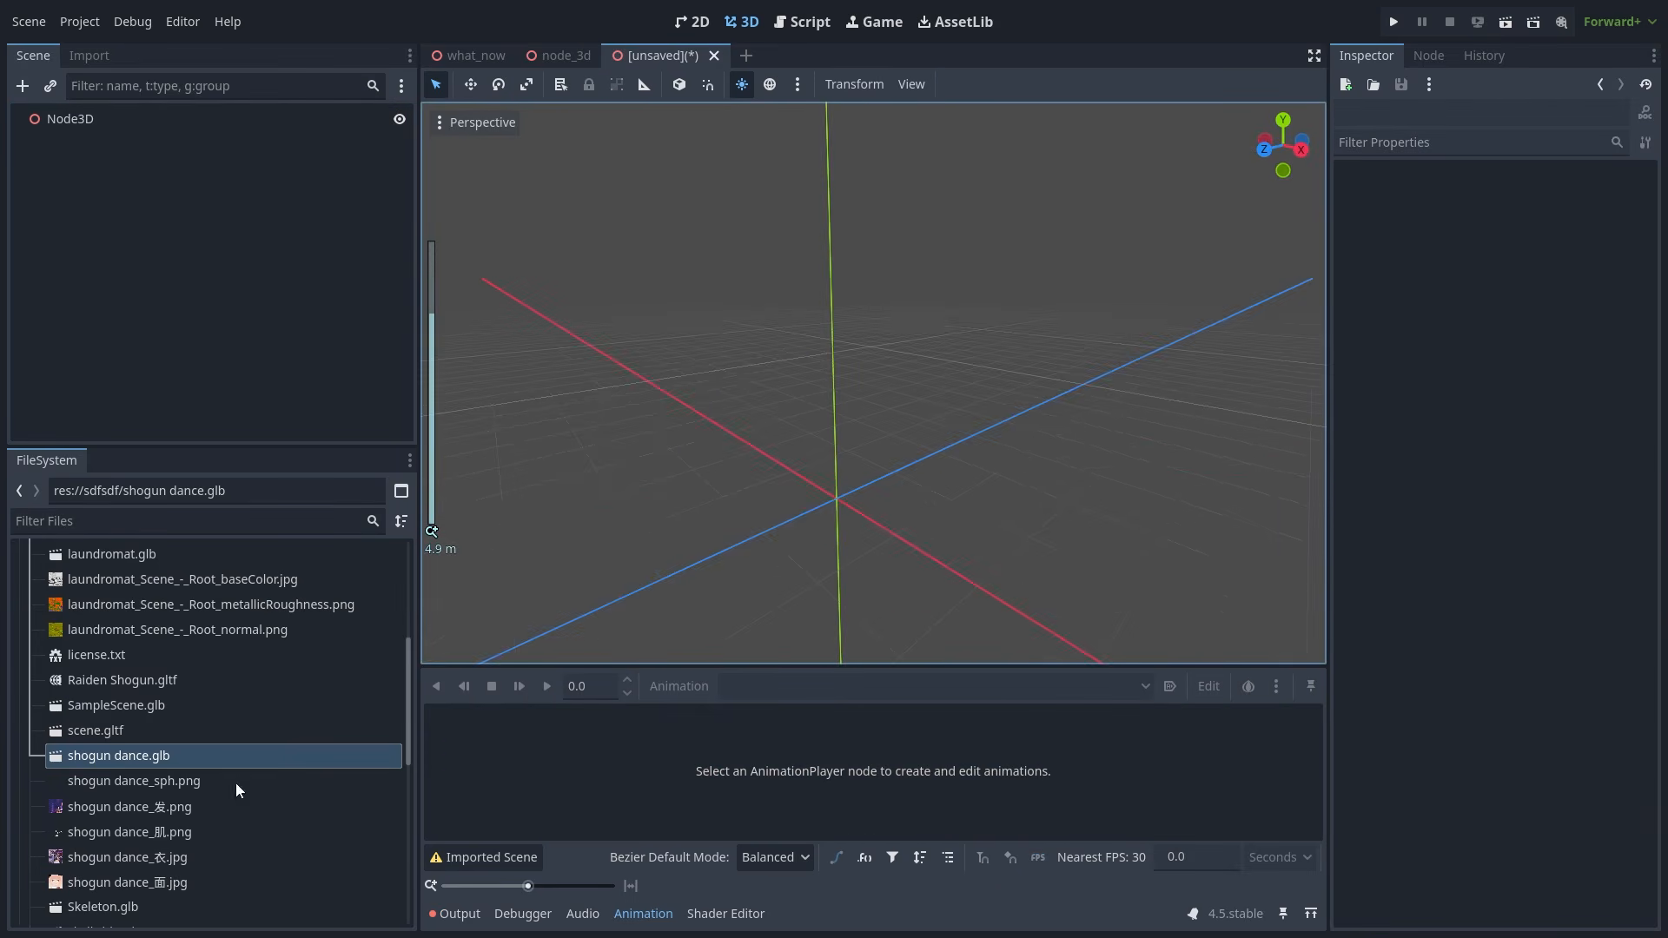
- Instance shogun dance.glb again with editable children and open the .glb in 3D Viewer
{"action": "left_click", "coordinate": [133, 756]}
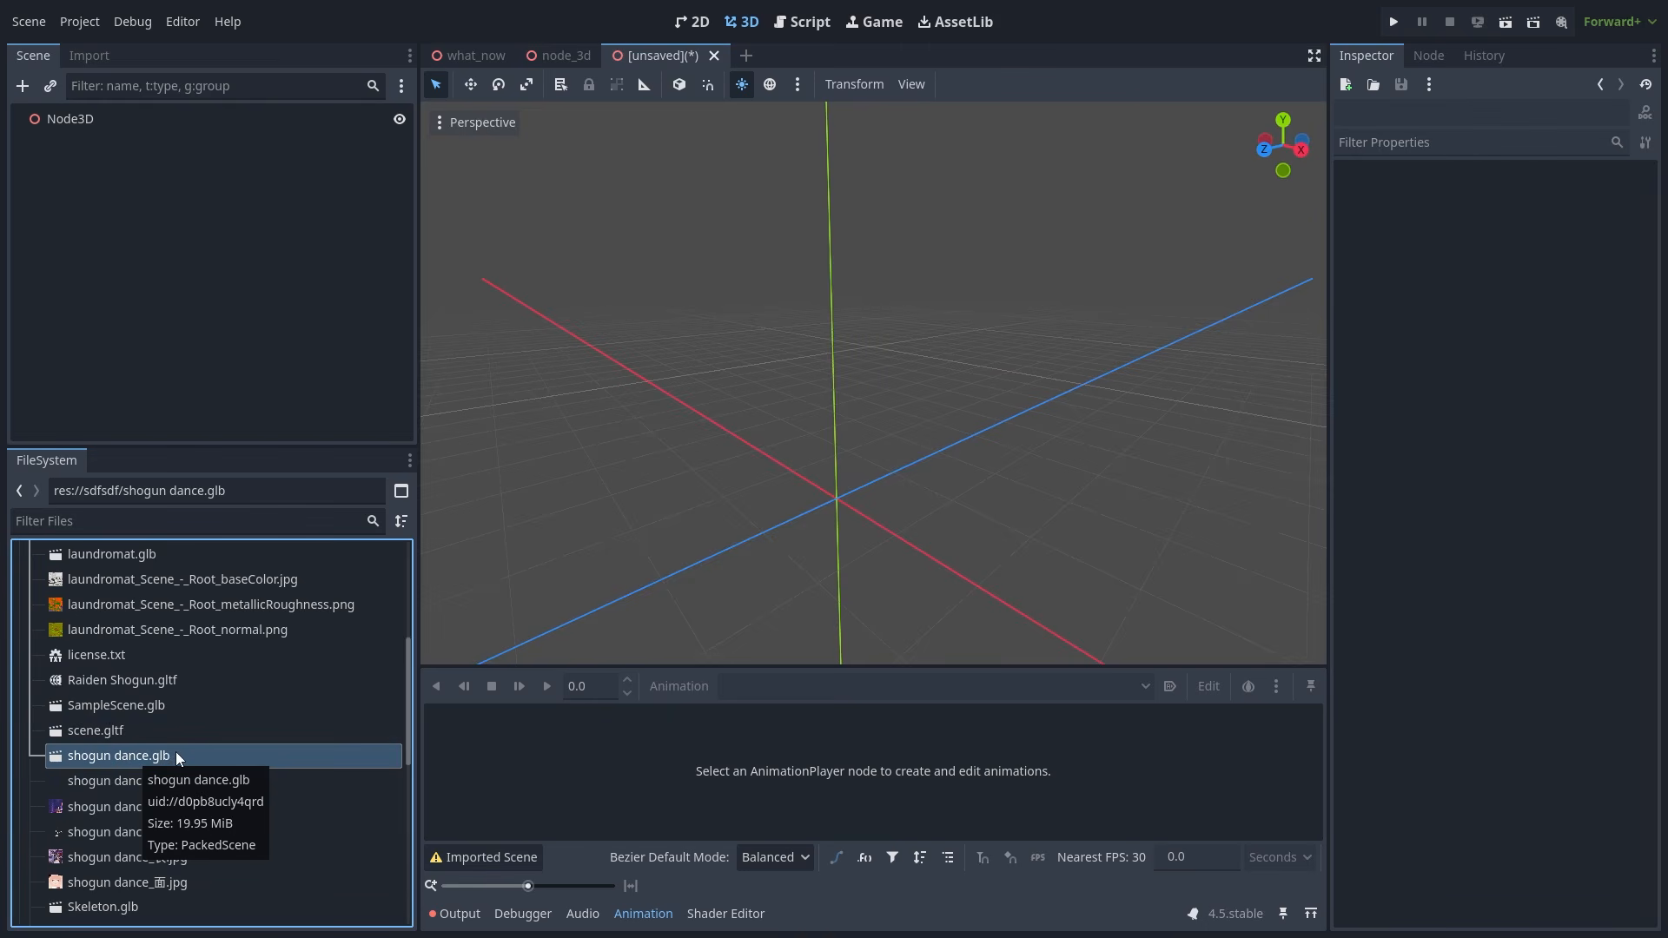
{"action": "left_click_drag", "start_coordinate": [176, 754], "coordinate": [911, 528]}
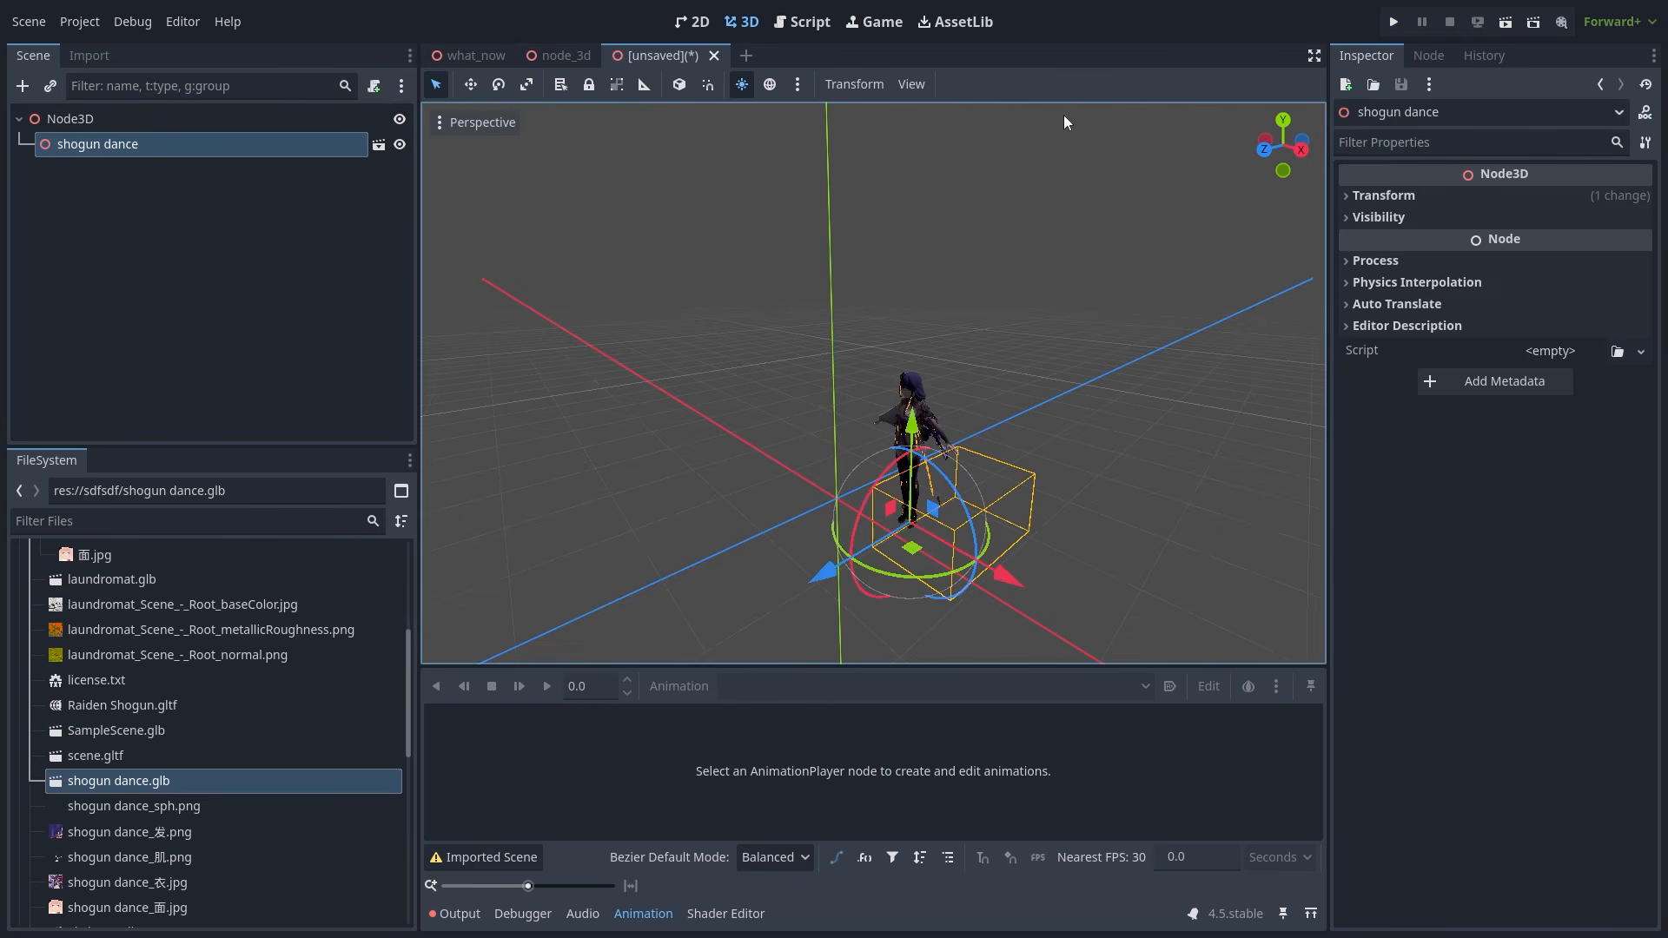
{"action": "right_click", "coordinate": [138, 149]}
{"action": "left_click", "coordinate": [238, 669]}
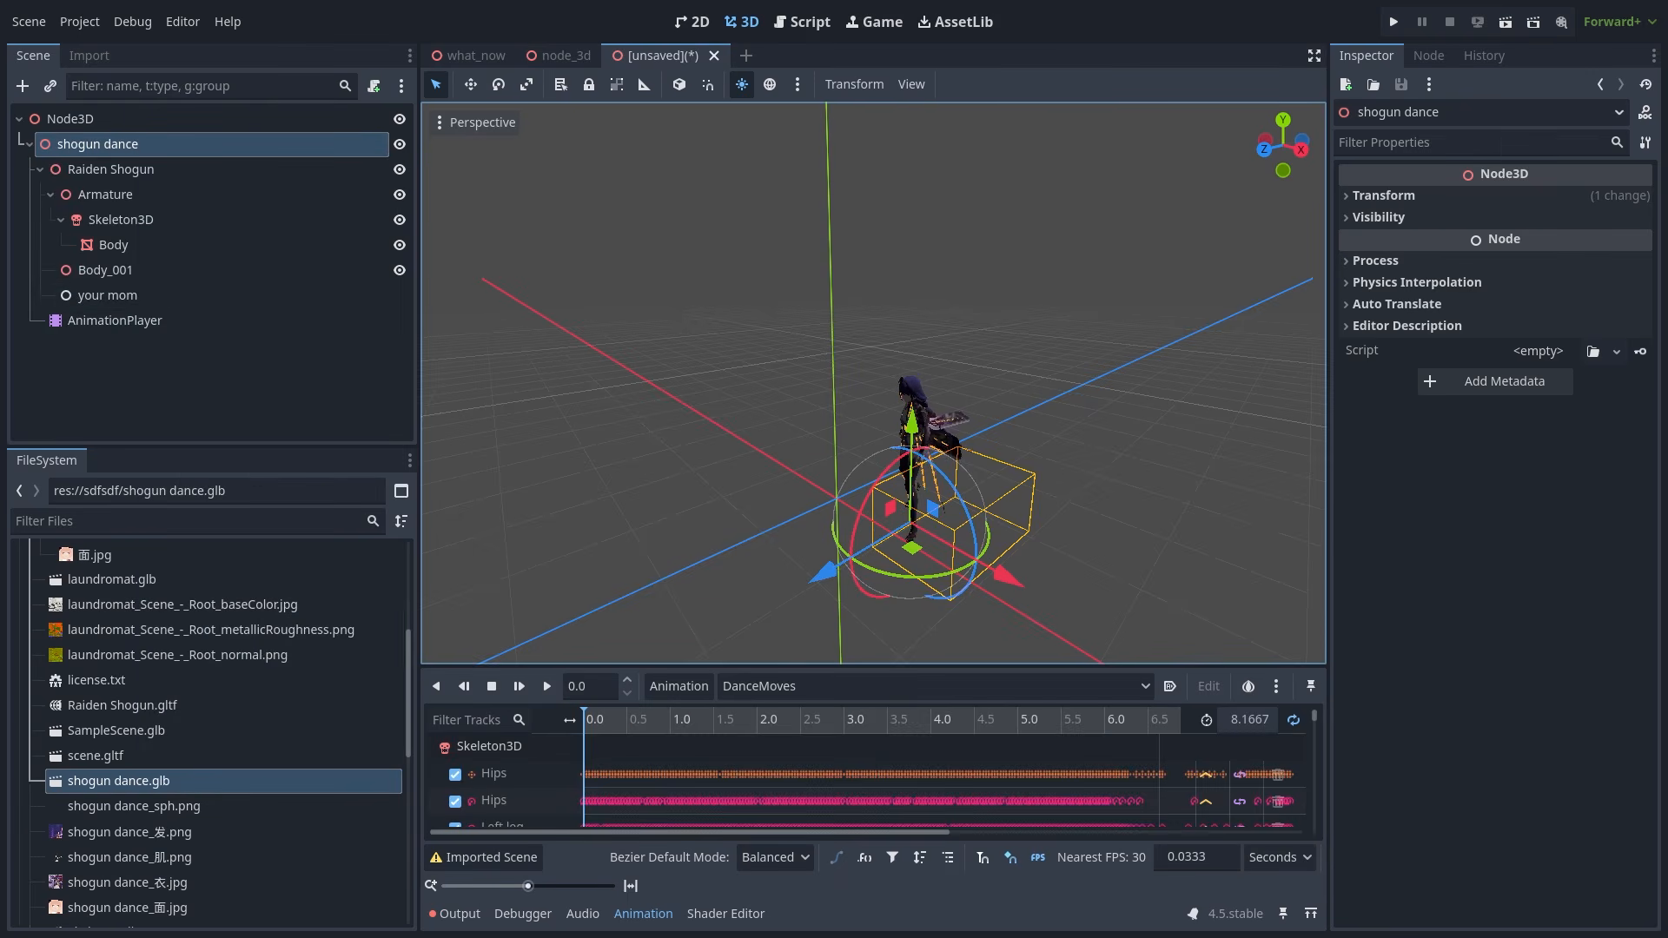
{"action": "left_click_drag", "start_coordinate": [548, 180], "coordinate": [858, 138]}
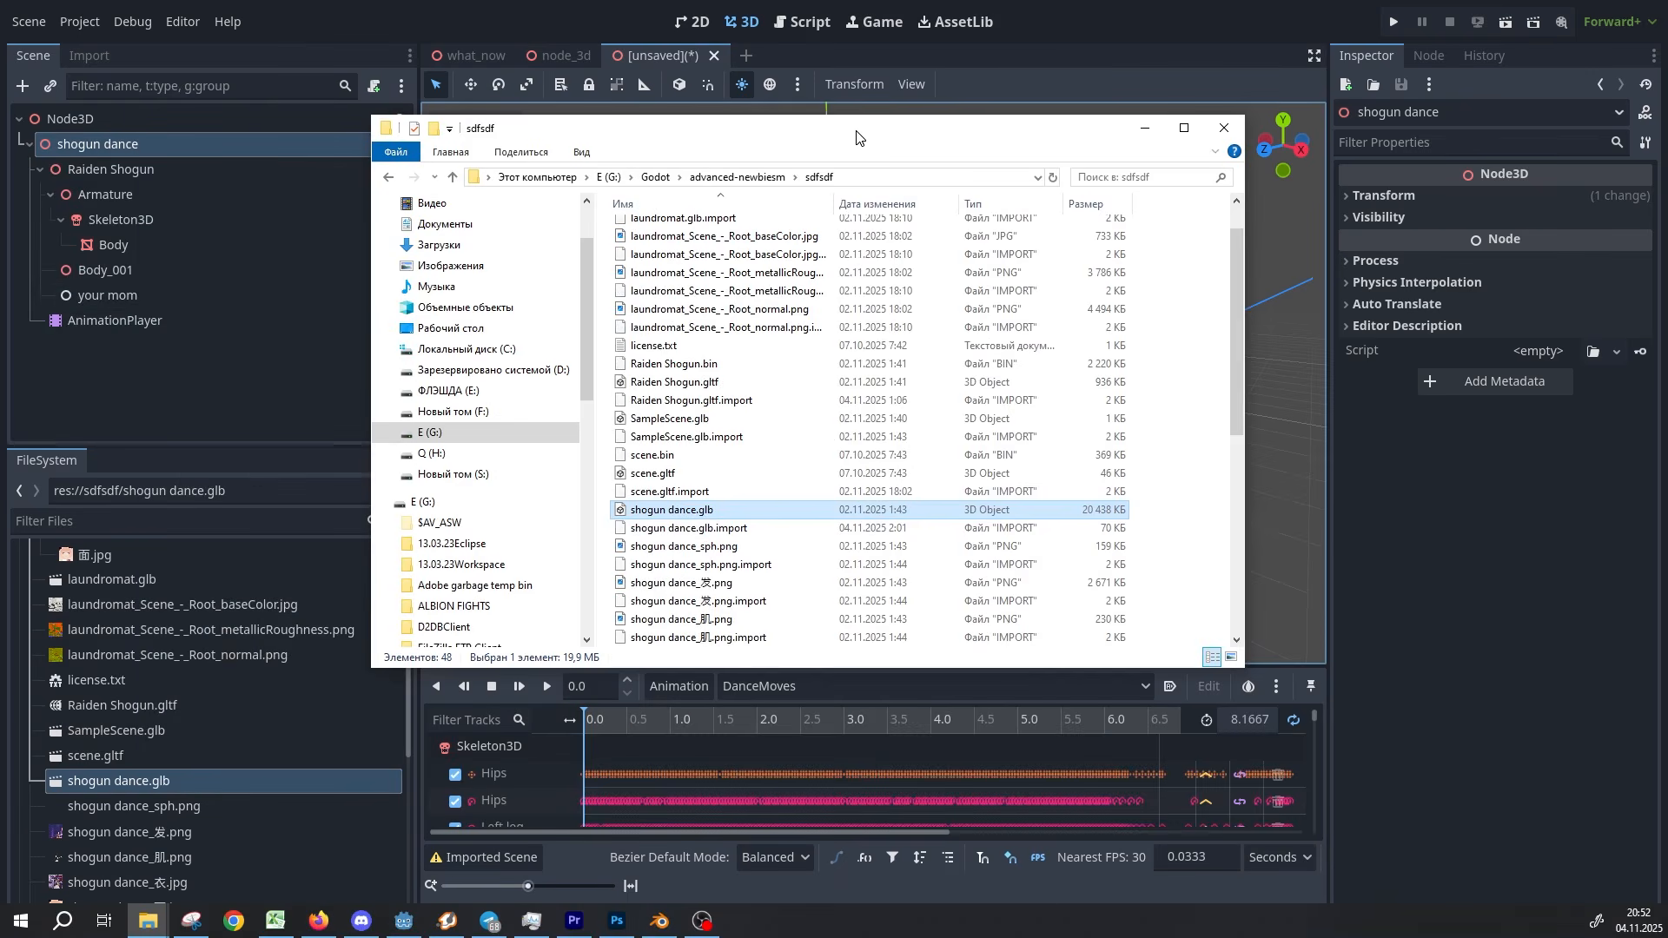
{"action": "double_click", "coordinate": [854, 511]}
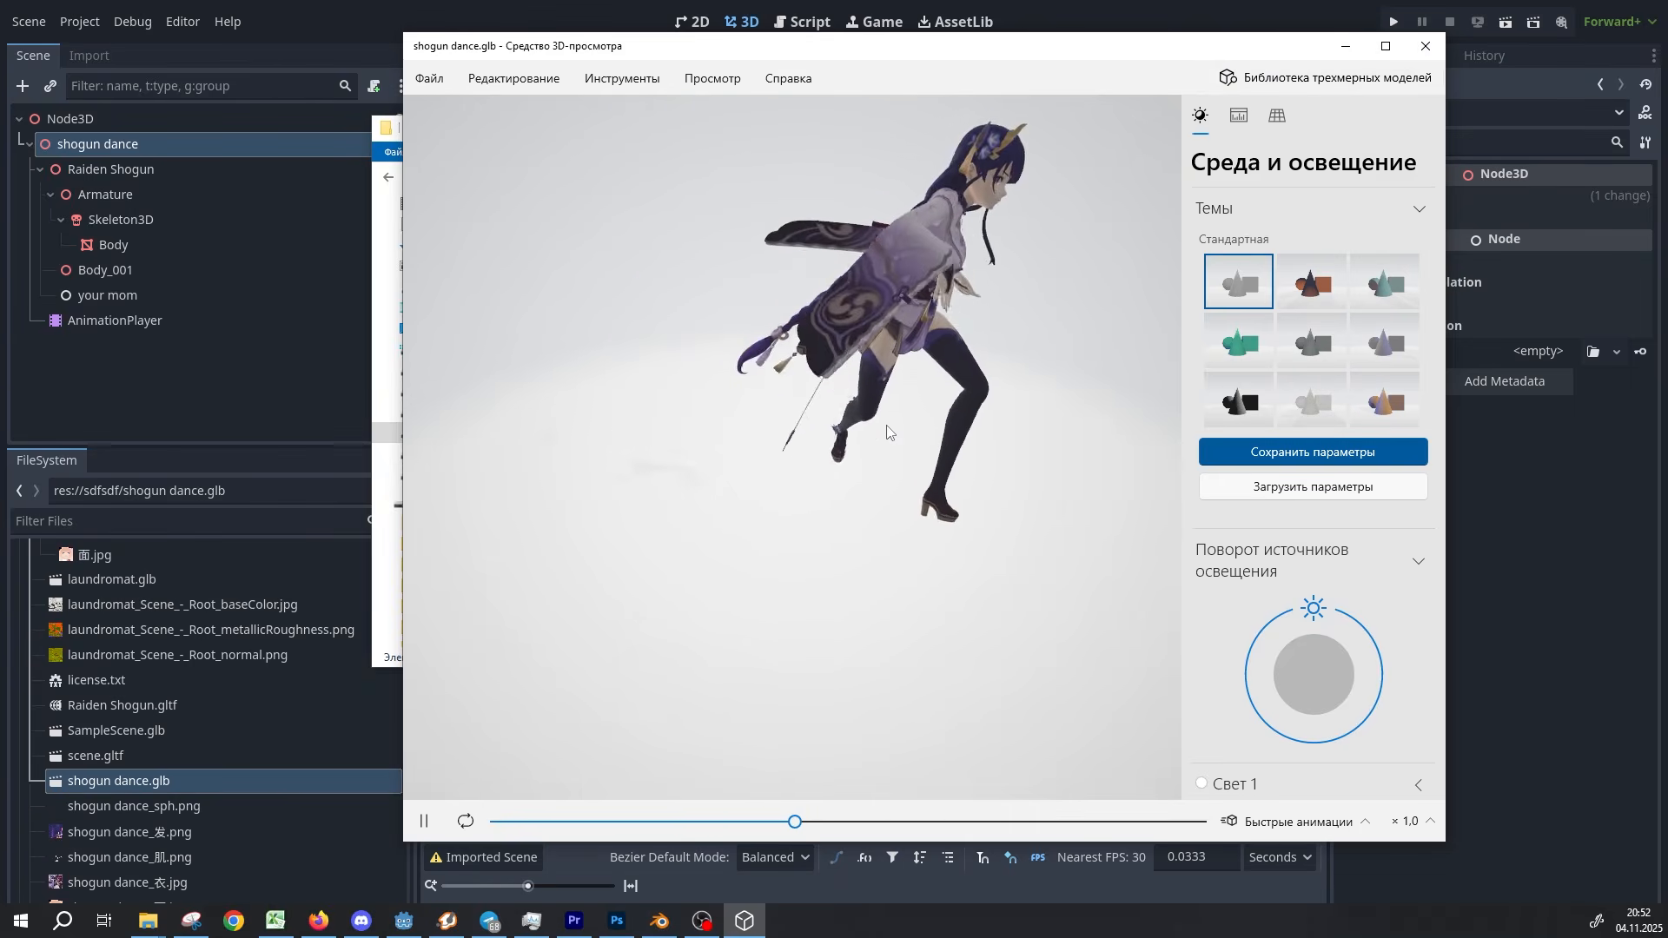
- Pick the second lighting theme thumbnail in 3D Viewer's Environment & Lighting panel
{"action": "left_click", "coordinate": [1339, 294]}
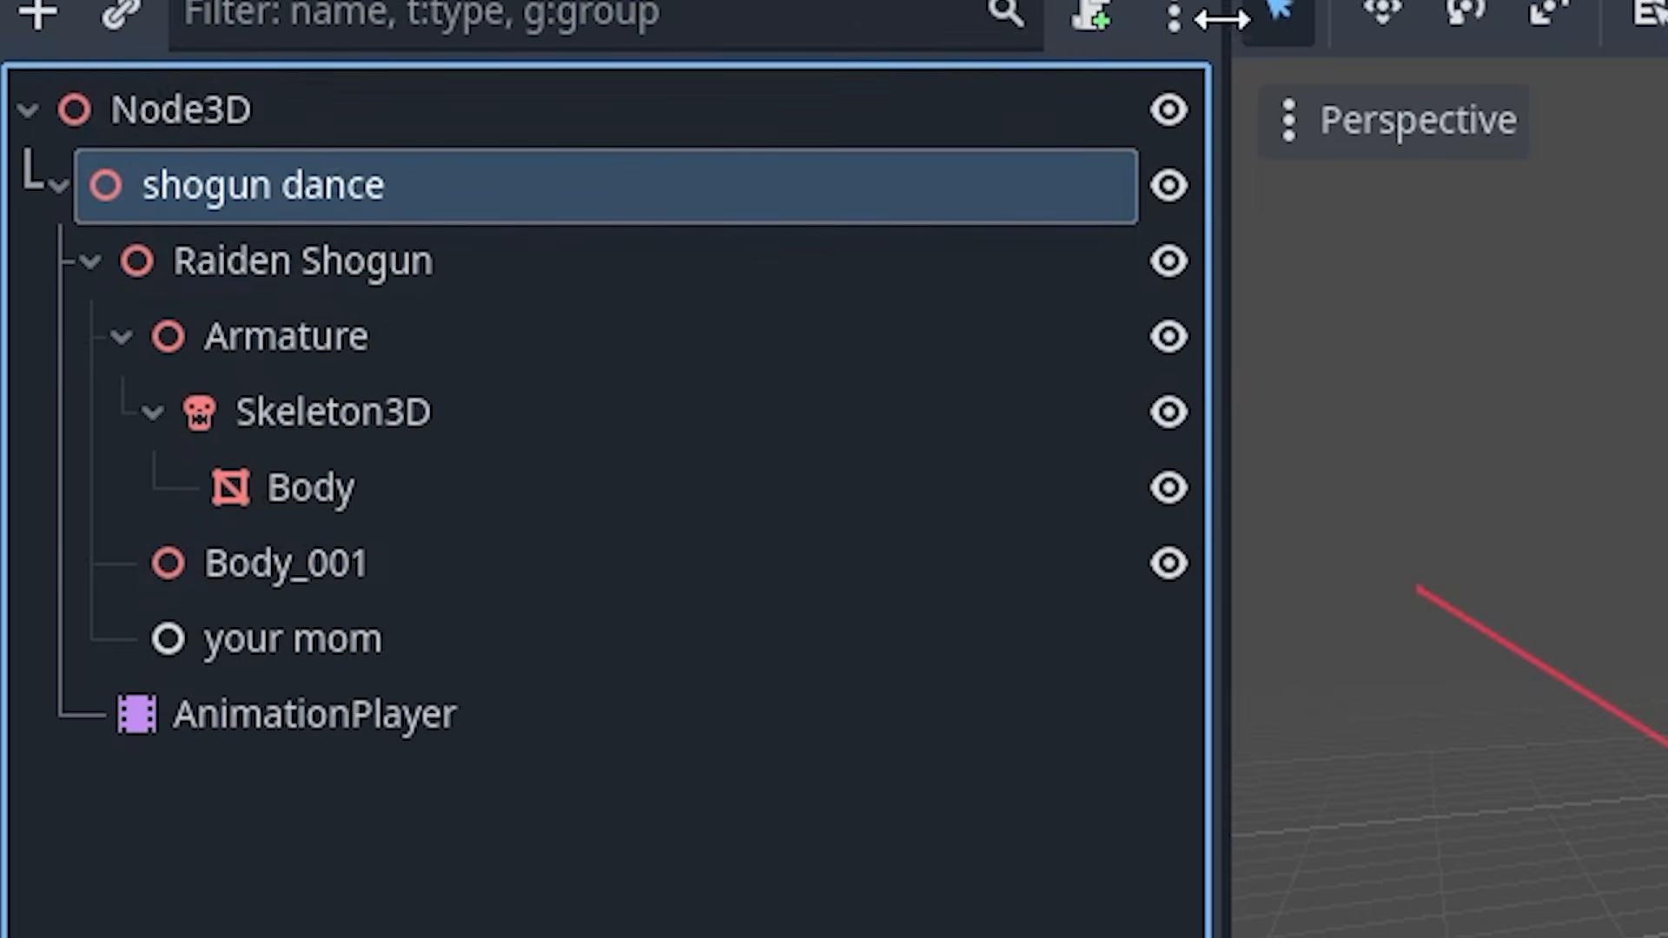
- Glance at the what_now and node_3d scene tabs, then return to the unsaved scene
{"action": "left_click", "coordinate": [1337, 2]}
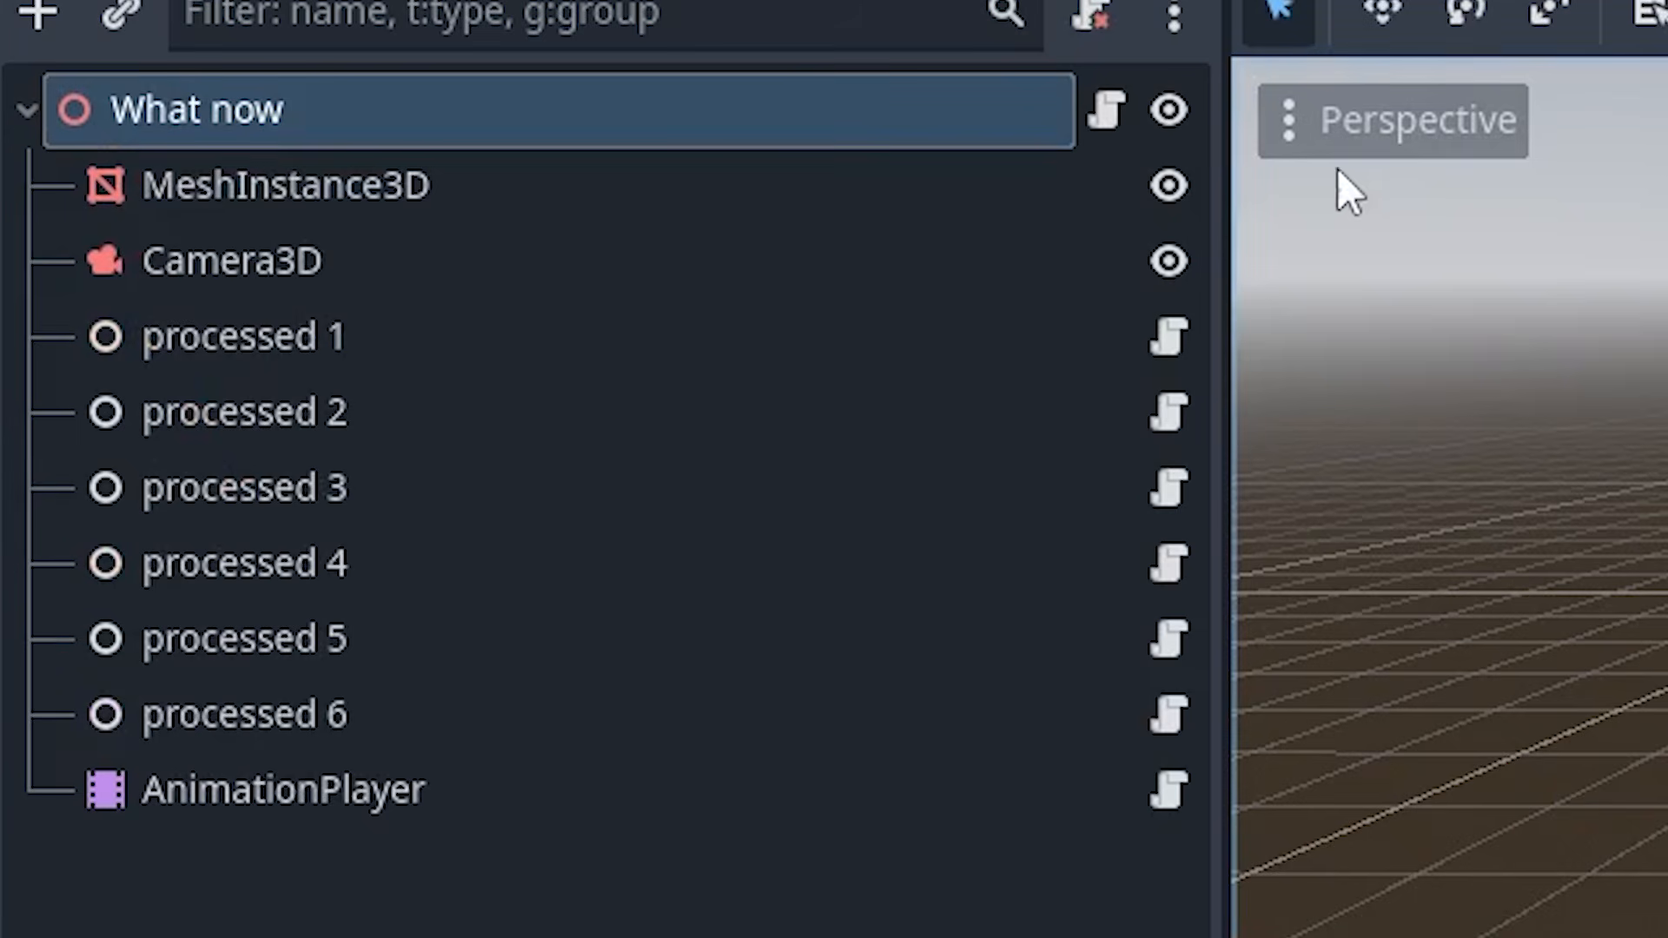
{"action": "left_click", "coordinate": [1633, 2]}
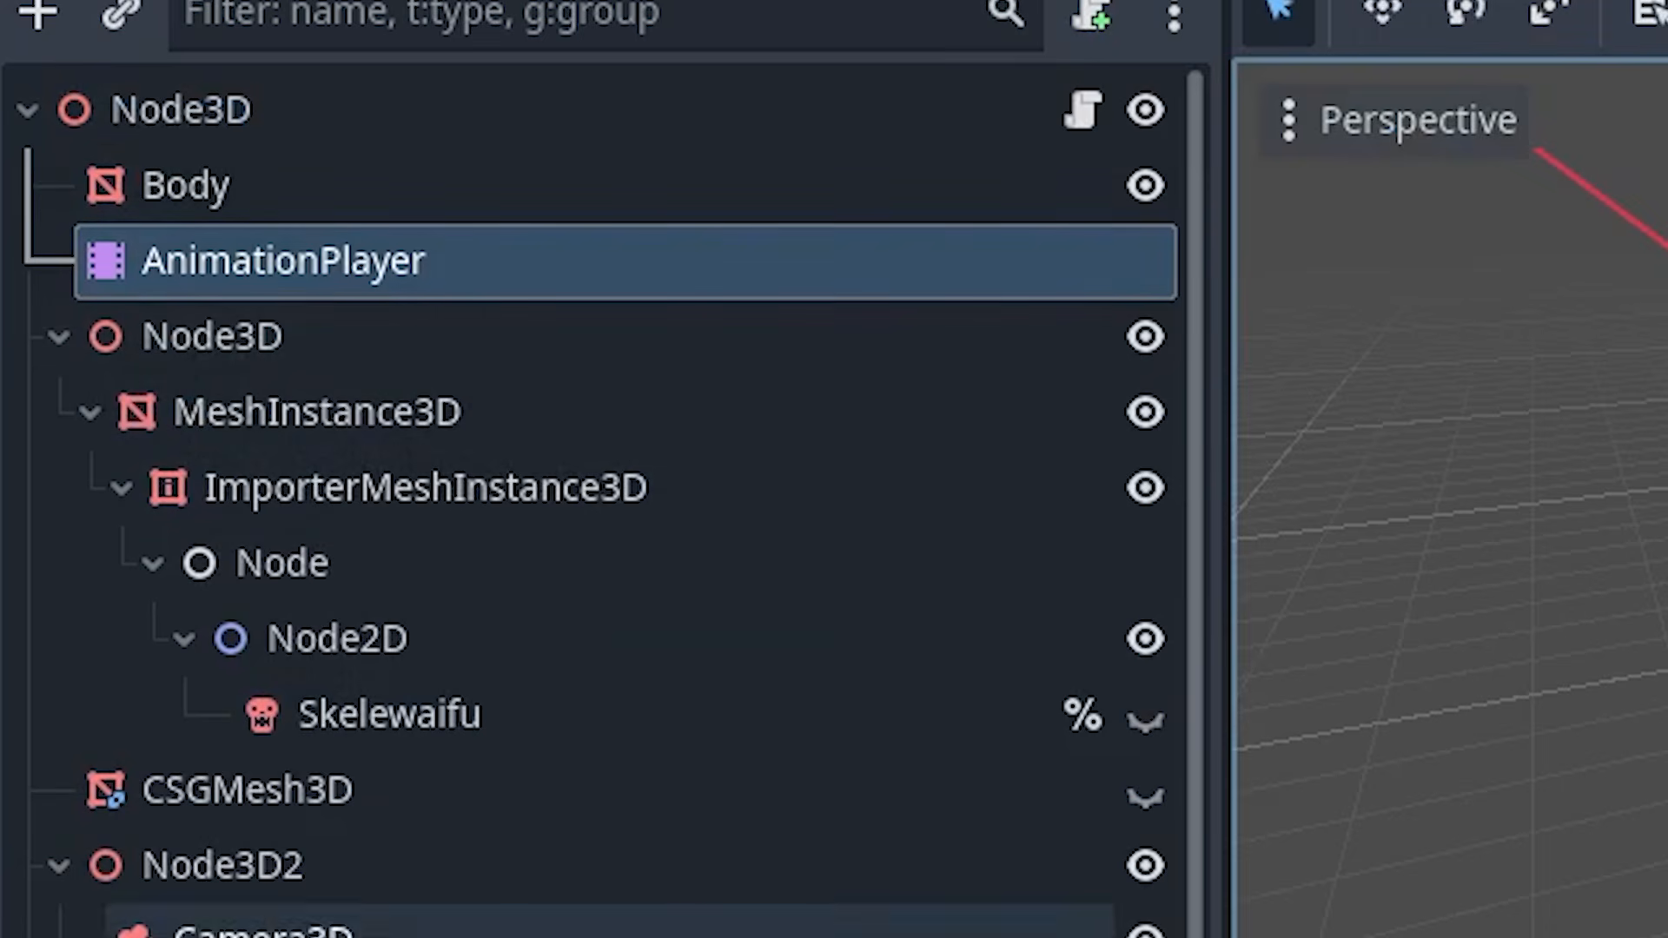
{"action": "scroll", "coordinate": [640, 800], "scroll_direction": "down", "scroll_amount": 1}
{"action": "scroll", "coordinate": [790, 261], "scroll_direction": "up", "scroll_amount": 1}
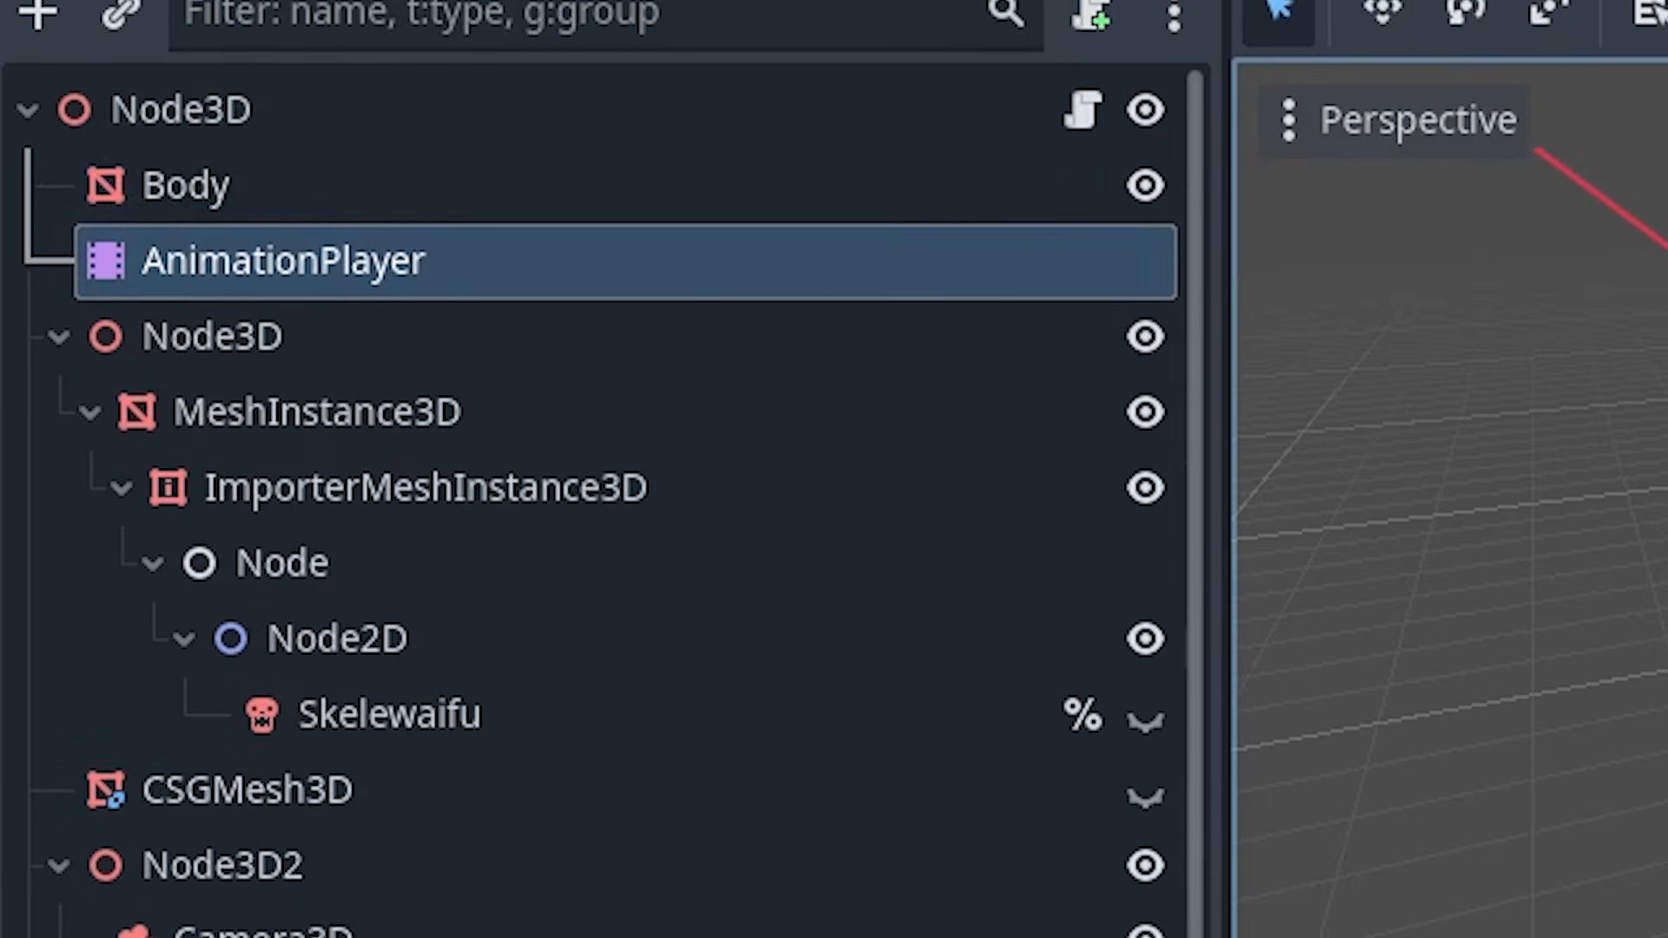
{"action": "left_click", "coordinate": [926, 28]}
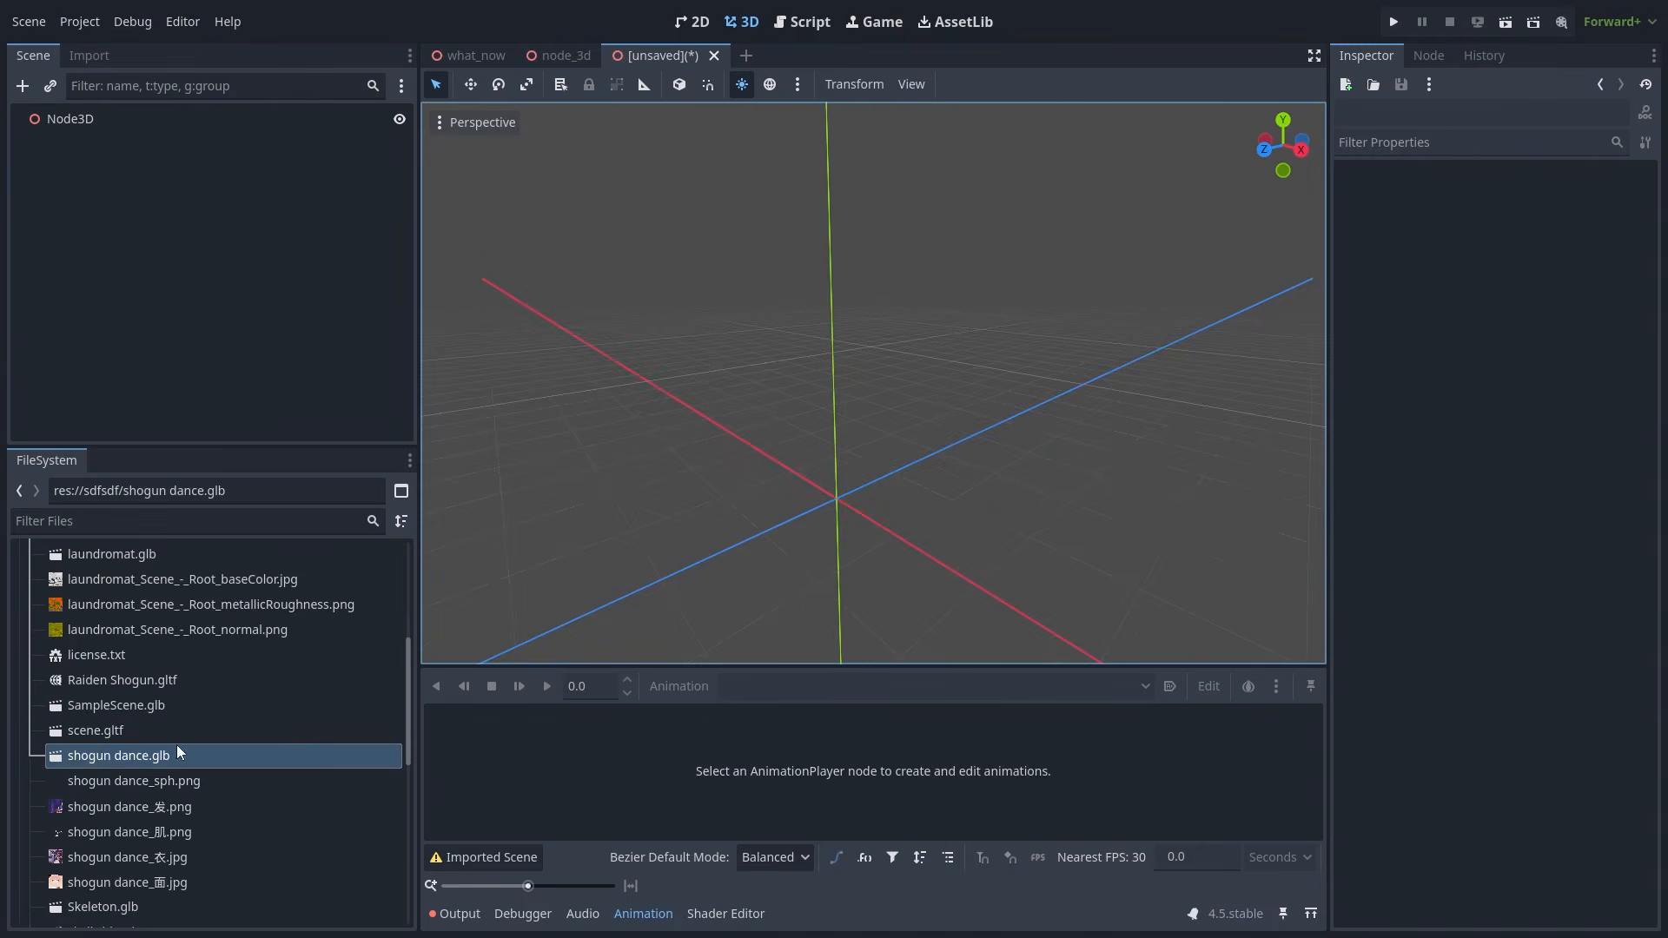
- Drag shogun dance.glb into the viewport and raise the Scene/FileSystem splitter
{"action": "left_click", "coordinate": [134, 758]}
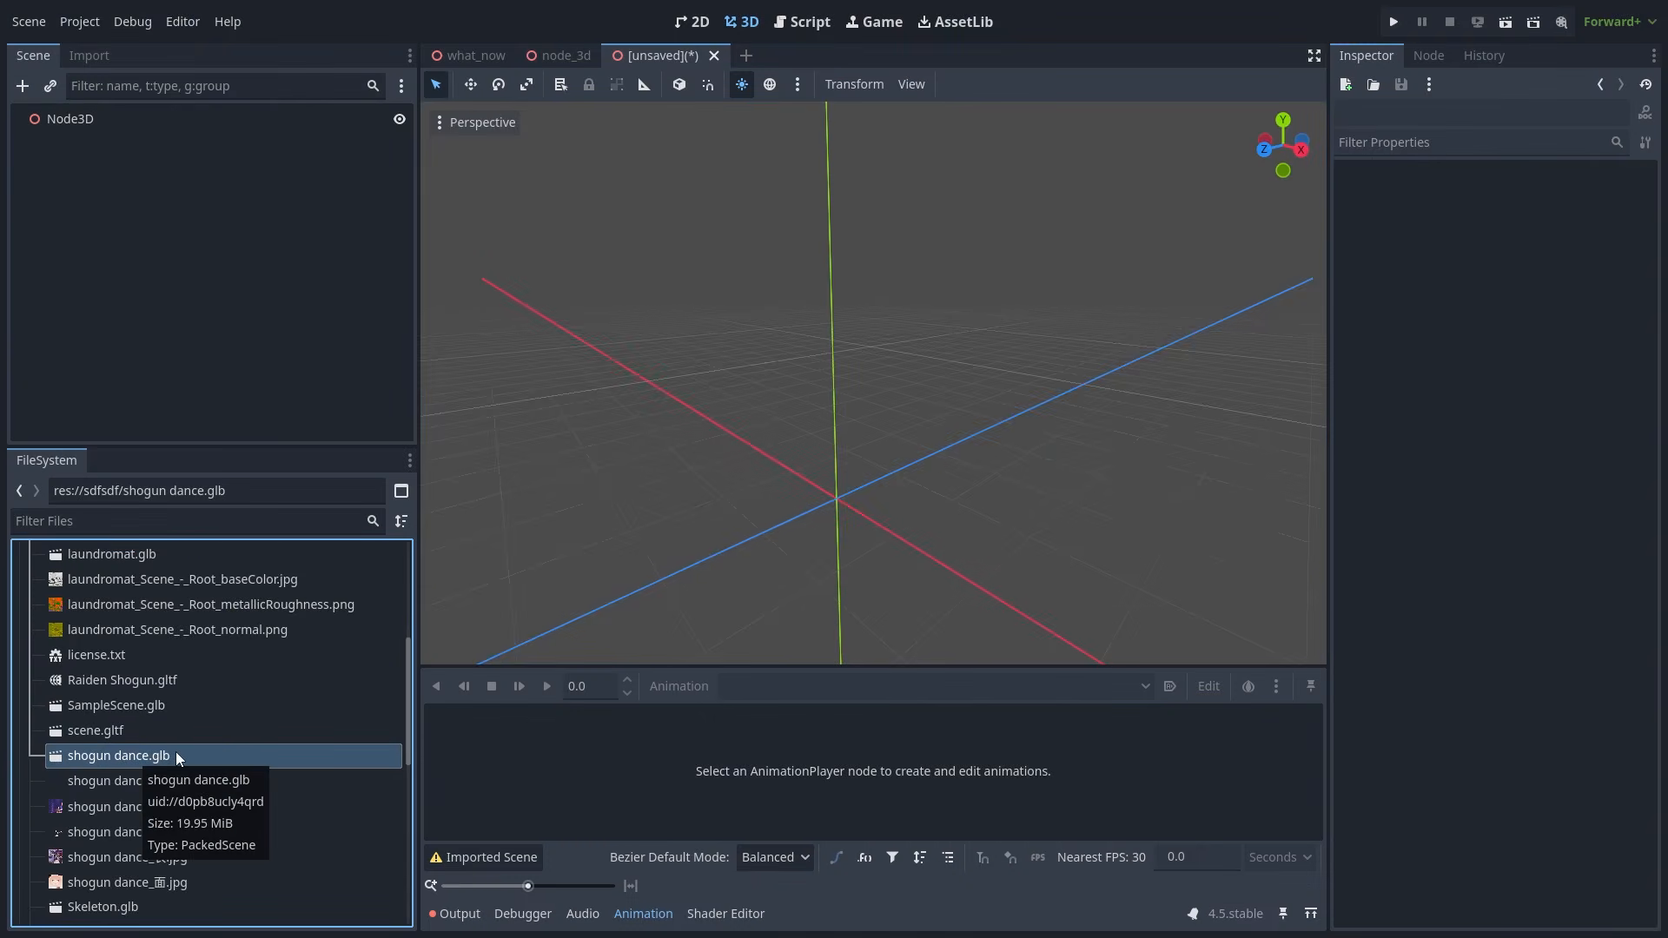
{"action": "left_click_drag", "start_coordinate": [178, 754], "coordinate": [912, 527]}
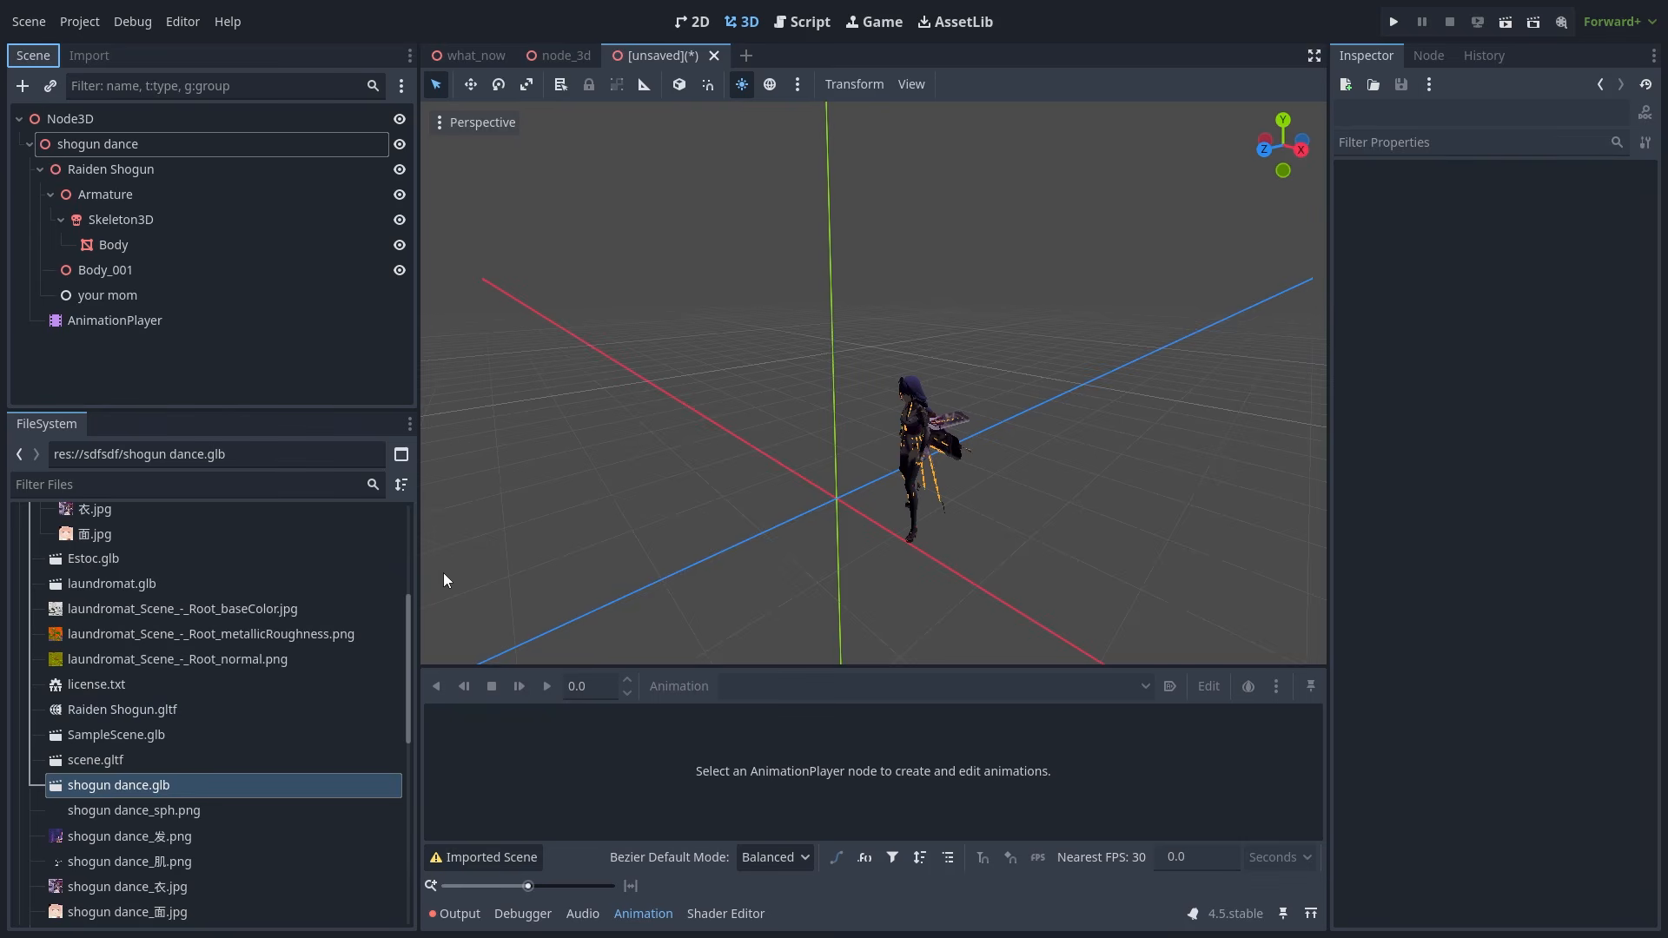
{"action": "left_click_drag", "start_coordinate": [209, 415], "coordinate": [212, 142]}
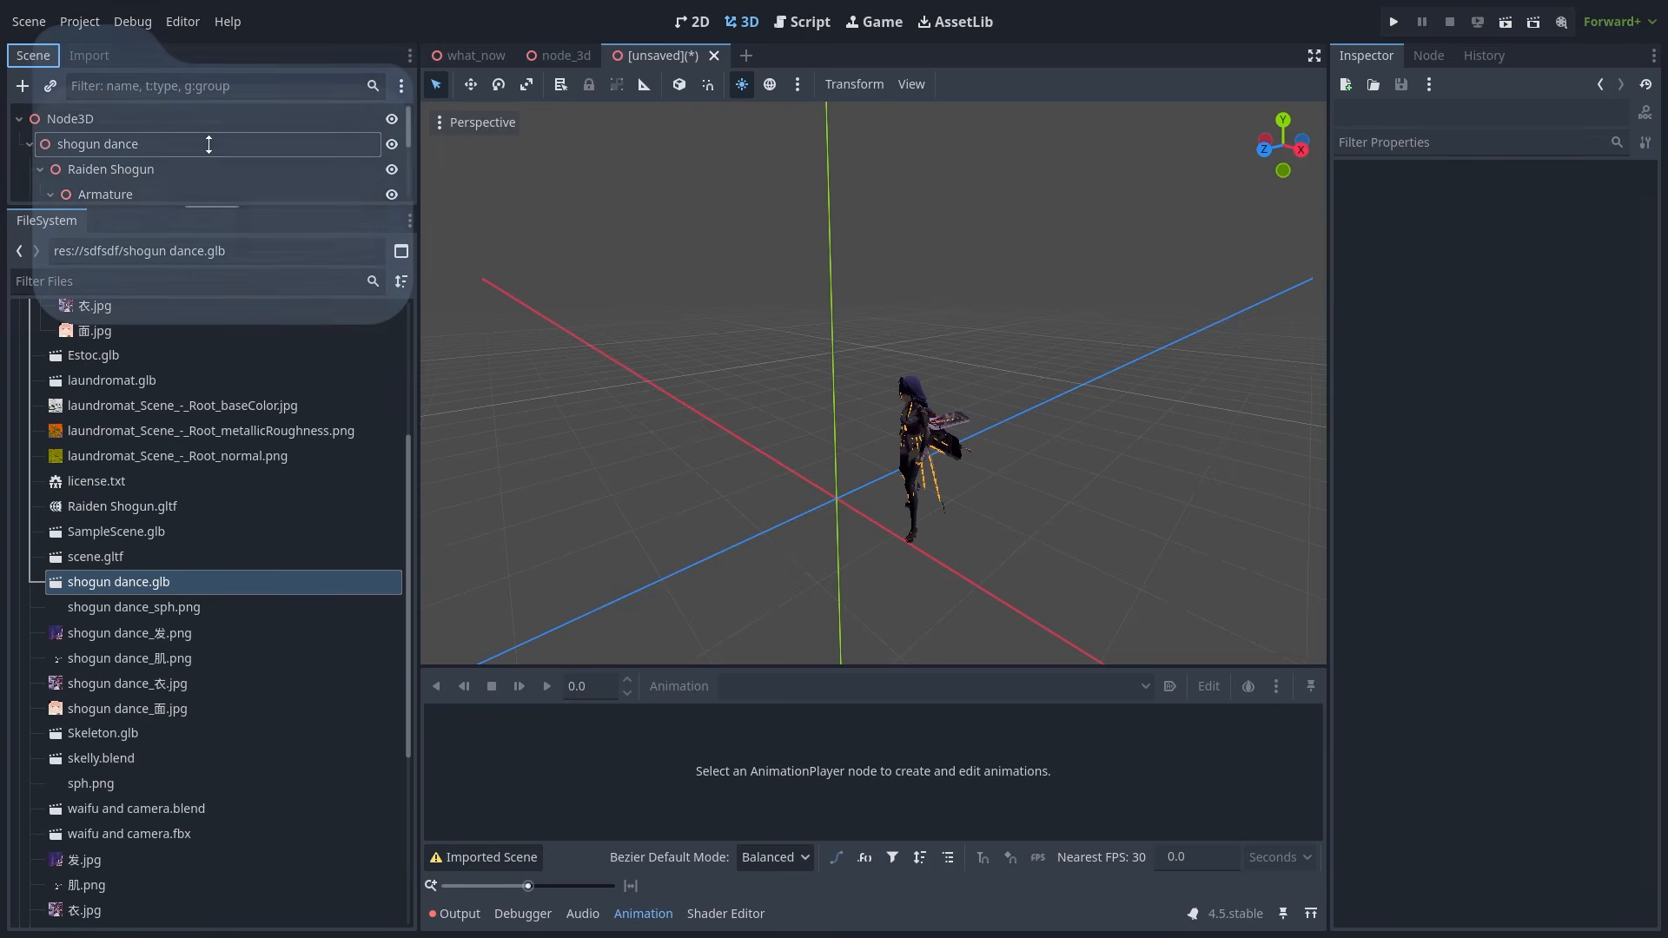
{"action": "scroll", "coordinate": [245, 502], "scroll_direction": "up", "scroll_amount": 5}
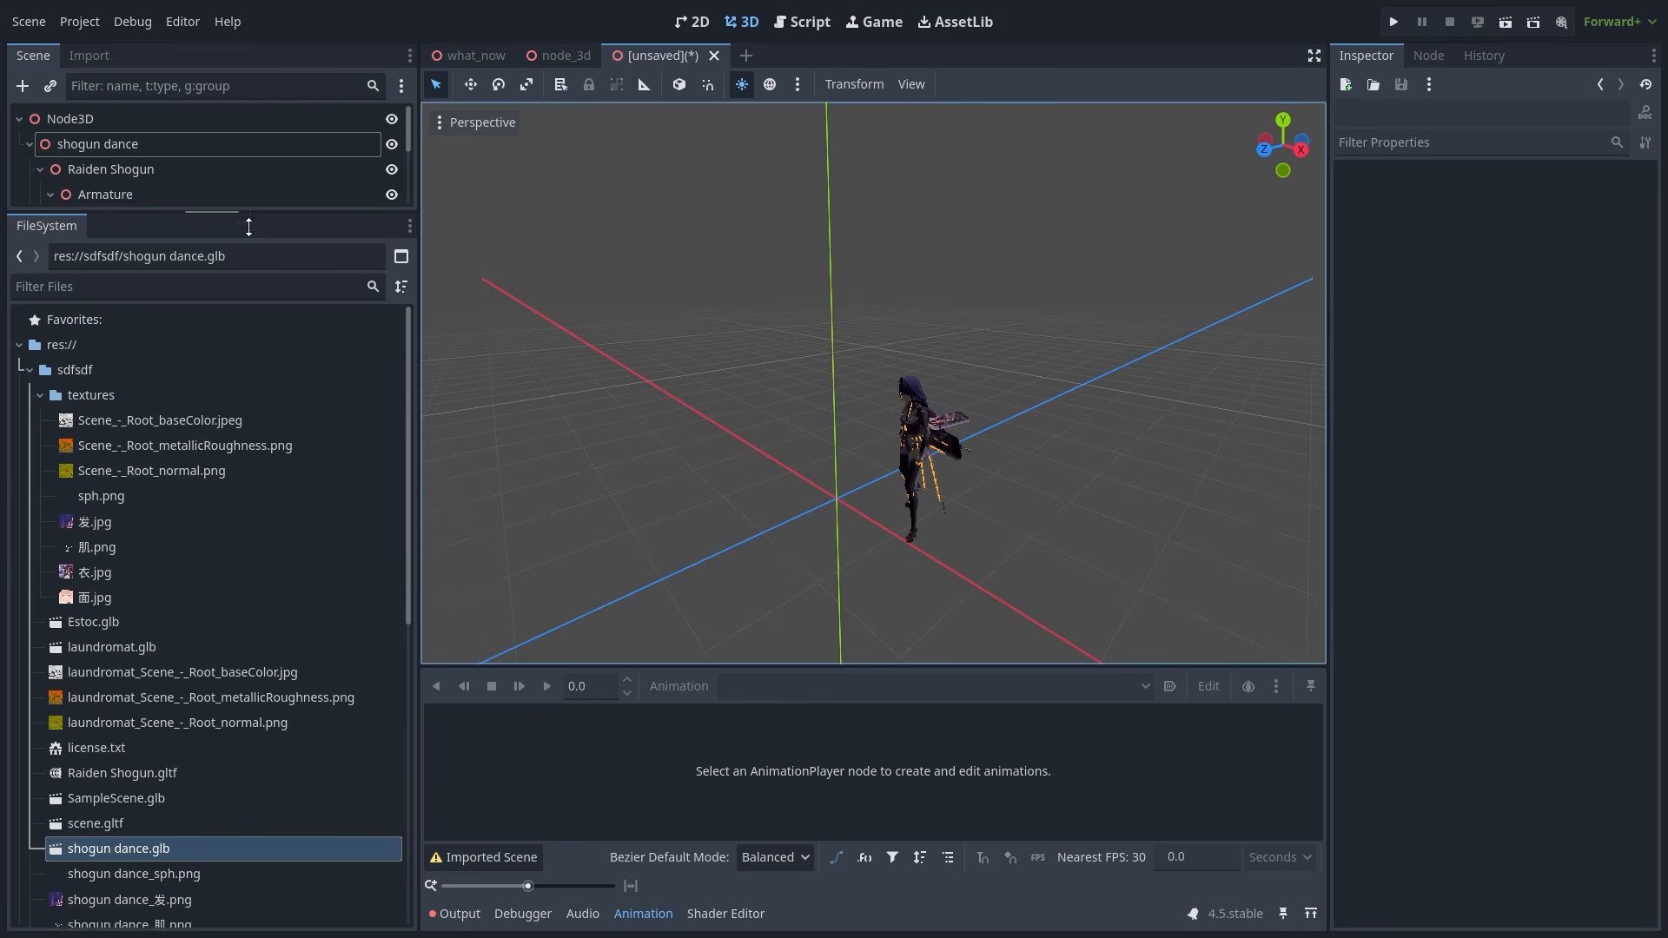
- Enlarge the scene tree and review shogun dance.glb's Import tab settings
{"action": "left_click_drag", "start_coordinate": [245, 223], "coordinate": [245, 624]}
{"action": "left_click", "coordinate": [90, 57]}
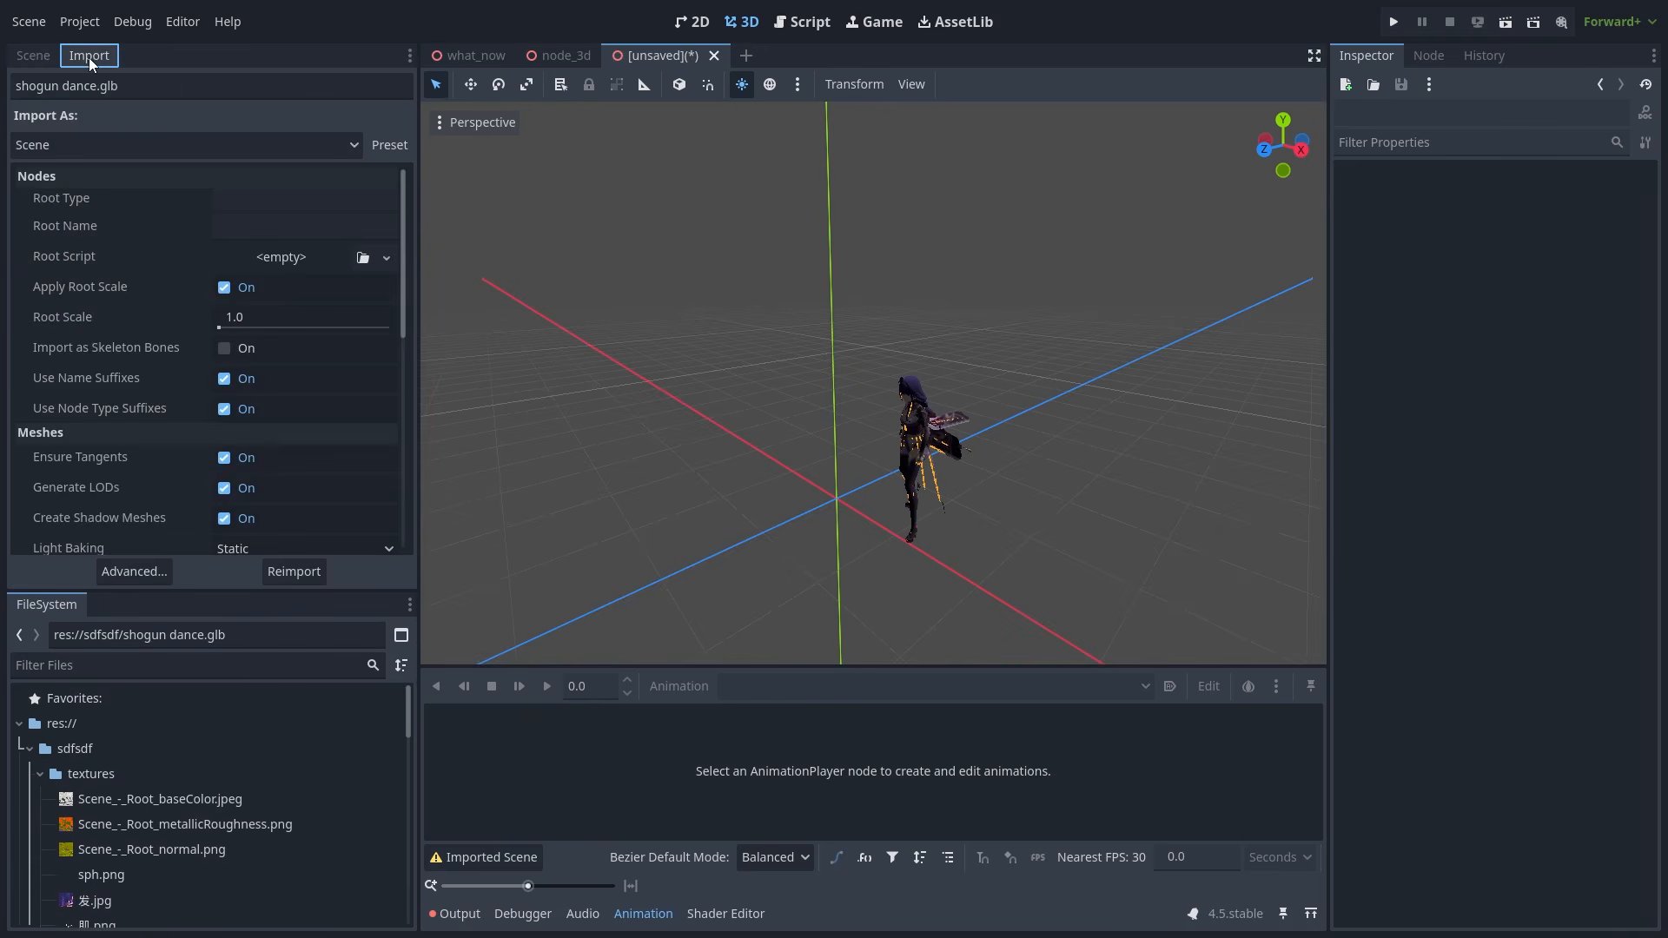
{"action": "scroll", "coordinate": [173, 330], "scroll_direction": "down", "scroll_amount": 3}
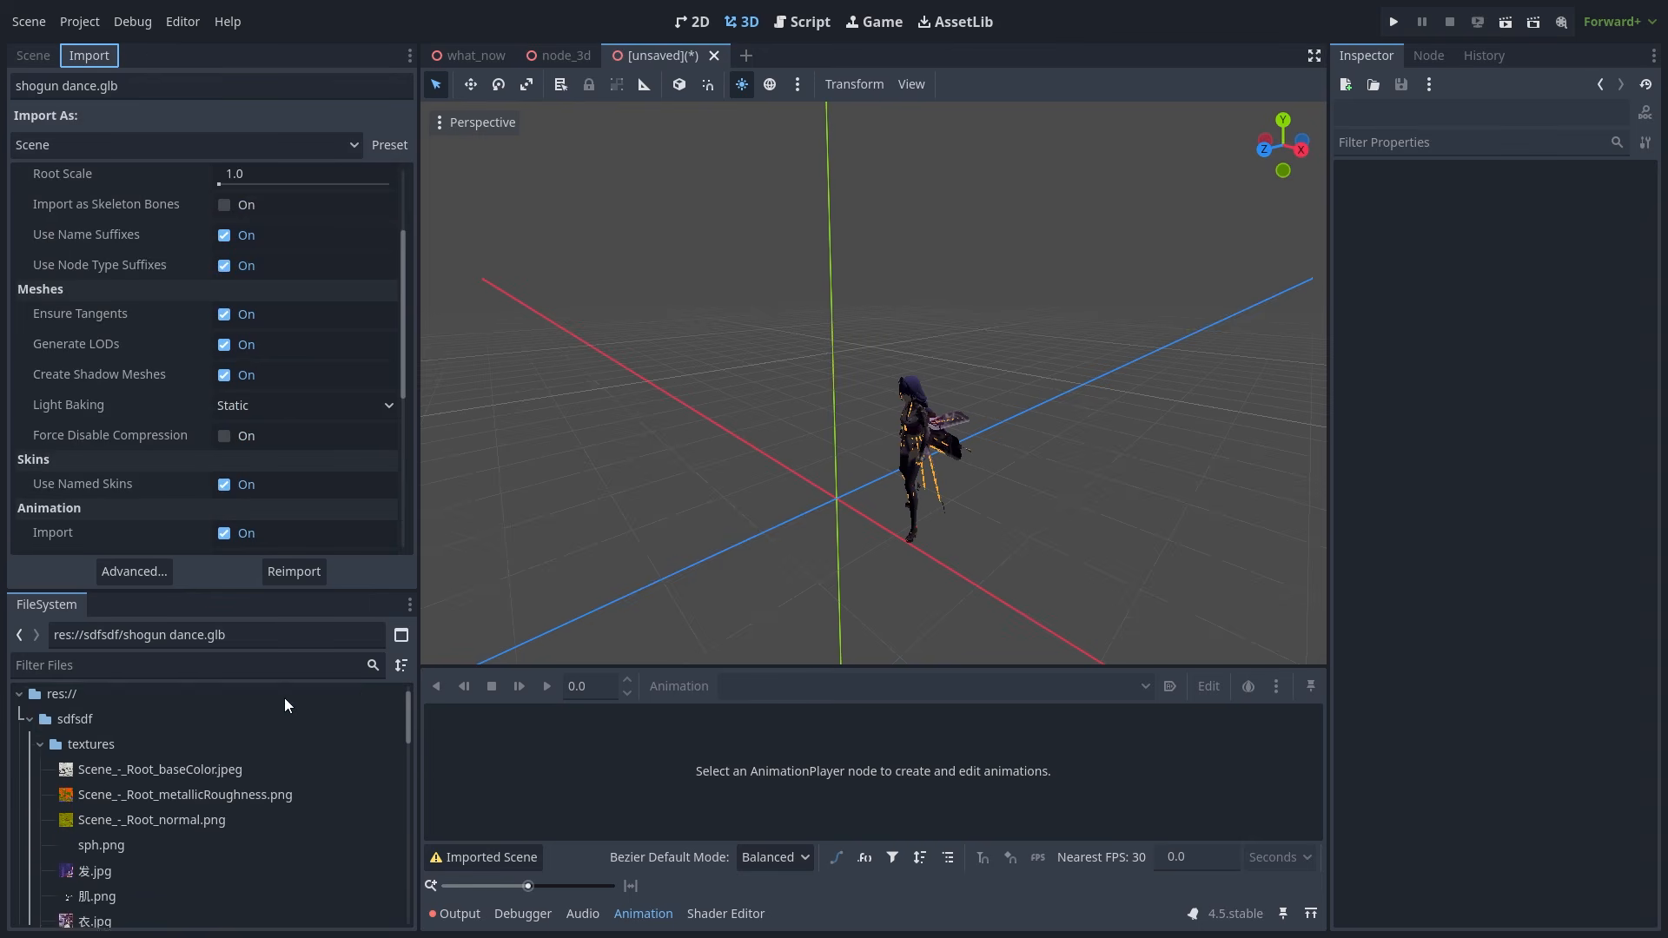
{"action": "scroll", "coordinate": [274, 712], "scroll_direction": "down", "scroll_amount": 5}
{"action": "scroll", "coordinate": [261, 721], "scroll_direction": "down", "scroll_amount": 4}
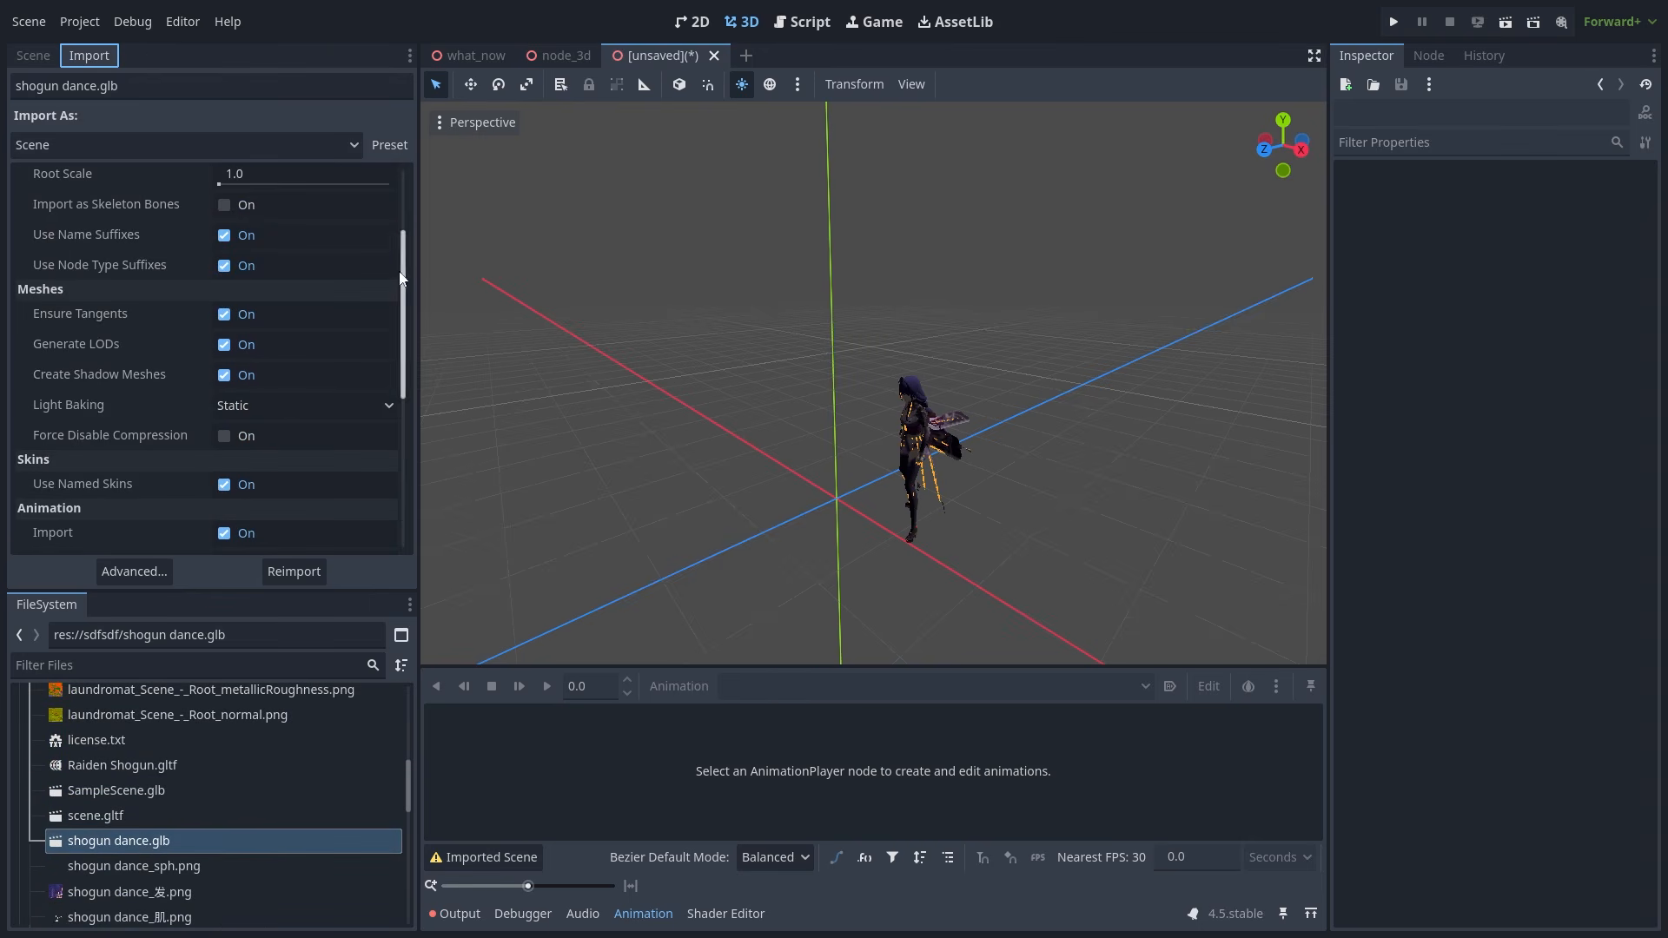
{"action": "left_click_drag", "start_coordinate": [401, 276], "coordinate": [415, 439]}
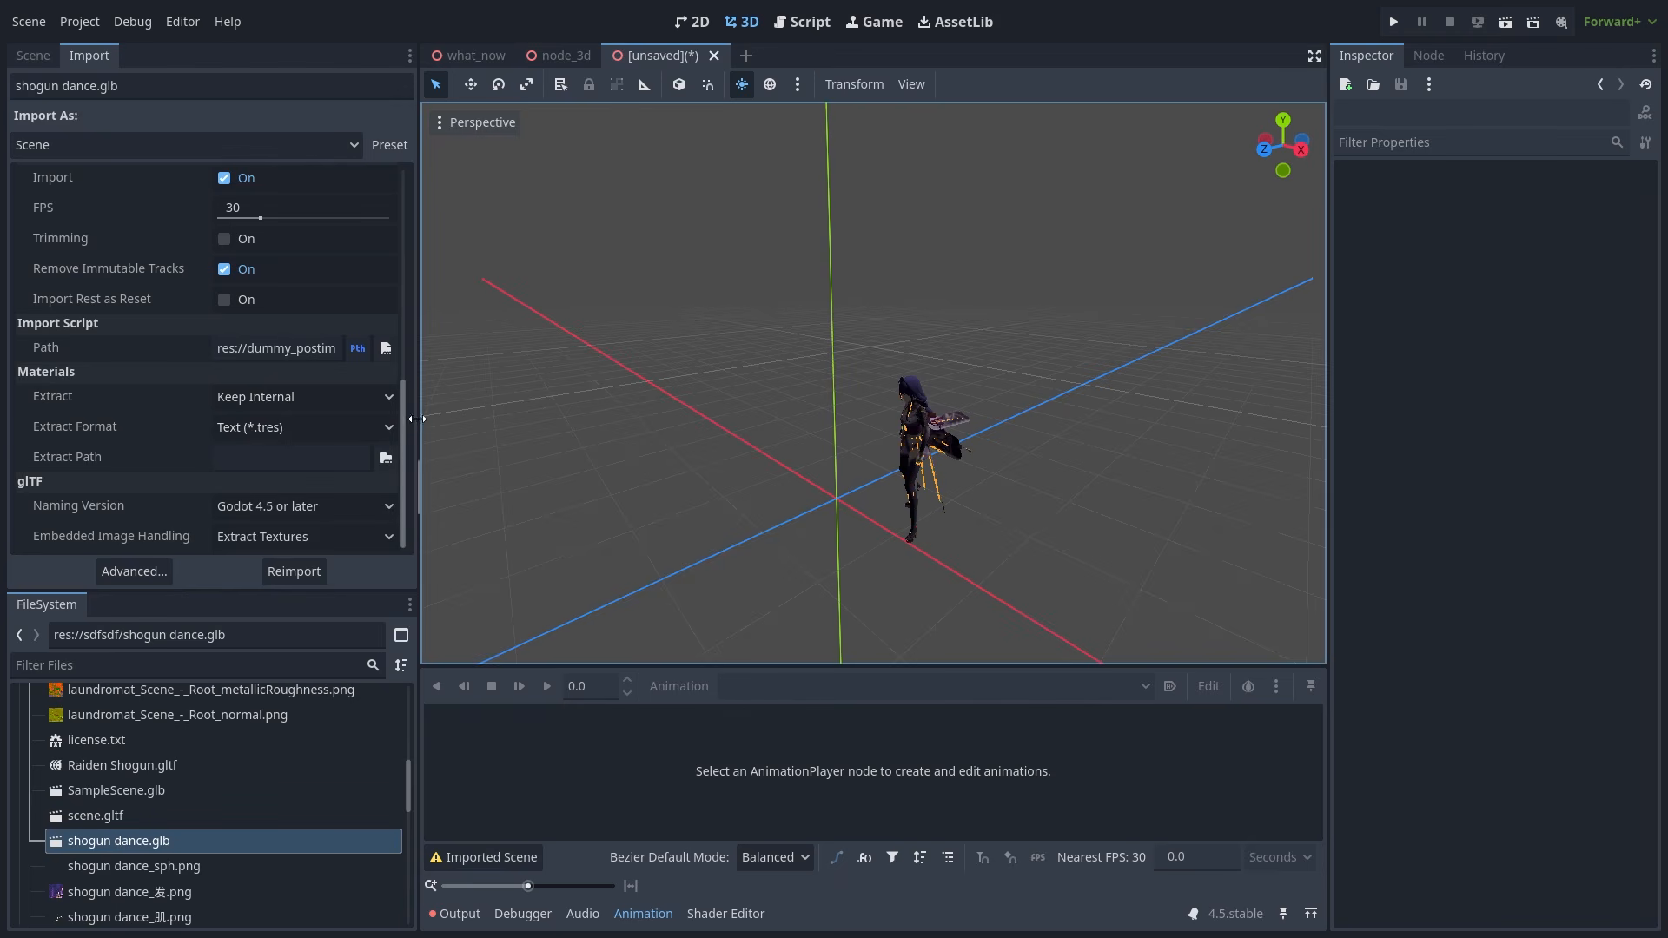
- Select only shogun dance.glb and open its Advanced Import Settings
{"action": "left_click", "coordinate": [208, 788], "text": "shift"}
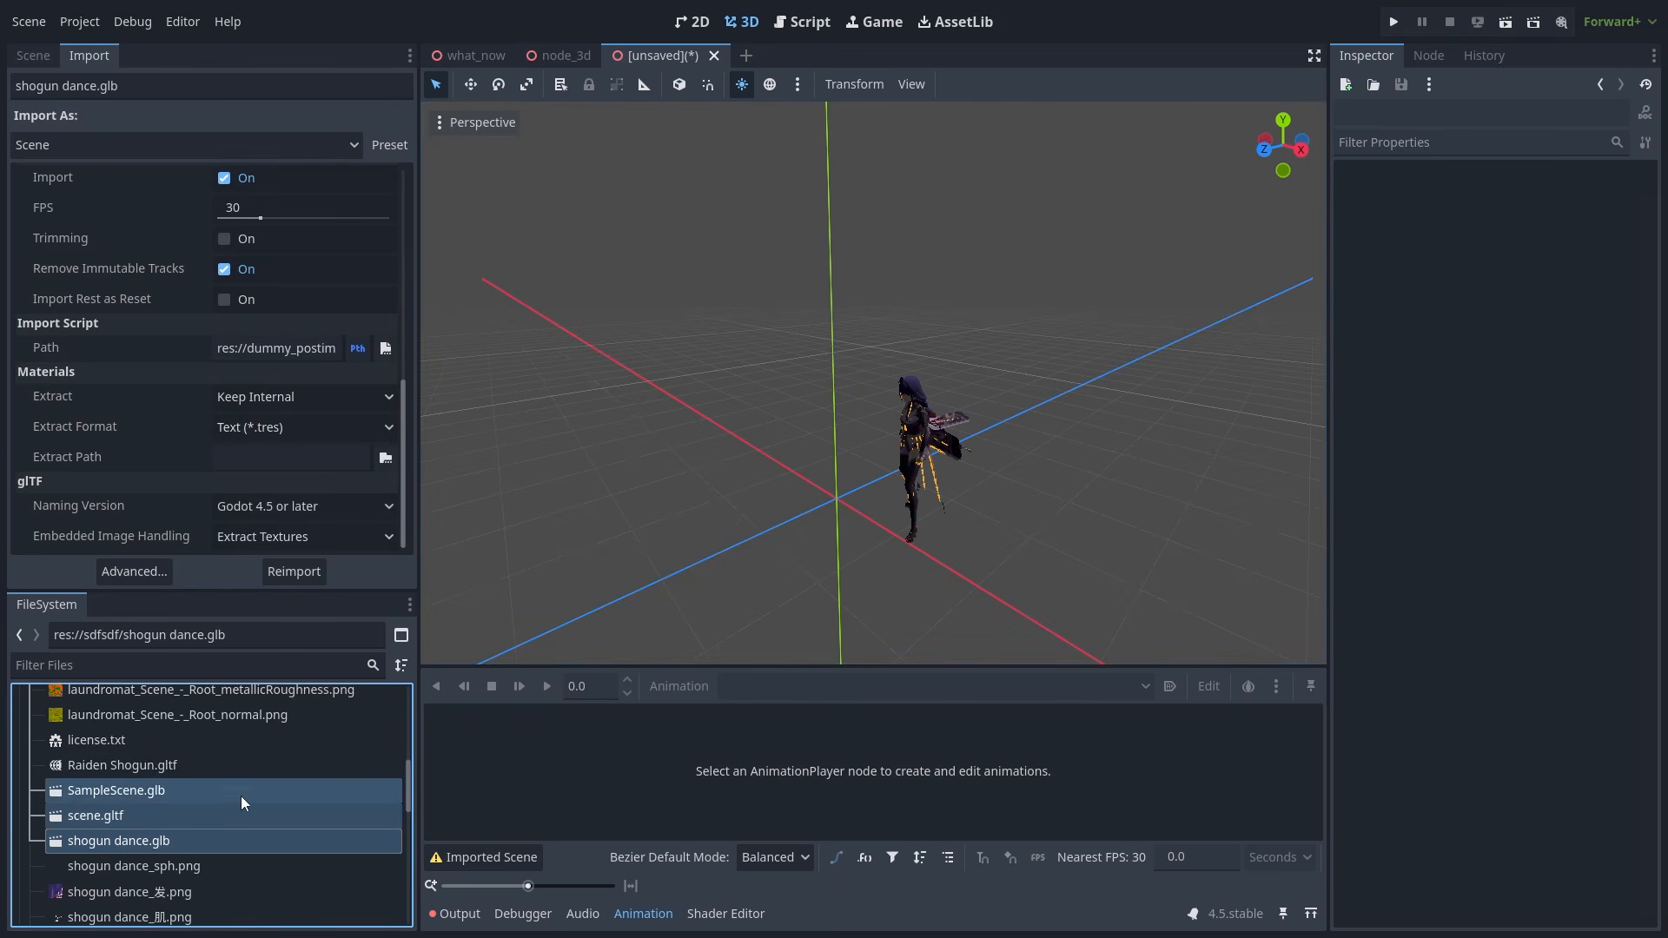
{"action": "left_click", "coordinate": [136, 843]}
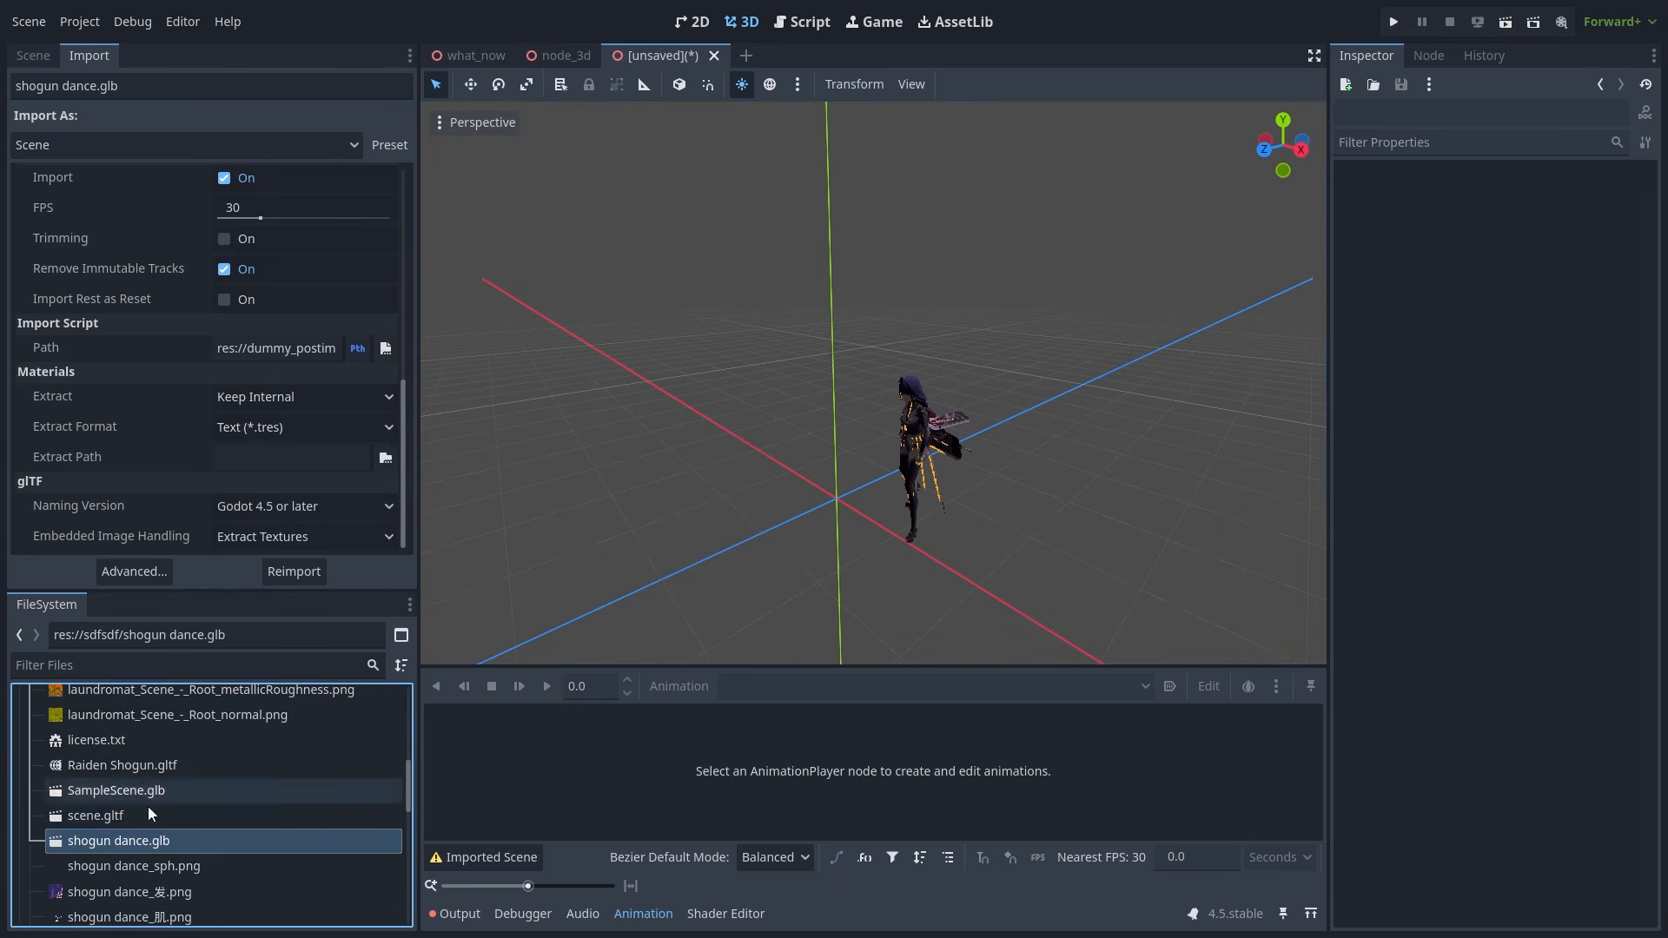
{"action": "double_click", "coordinate": [159, 842]}
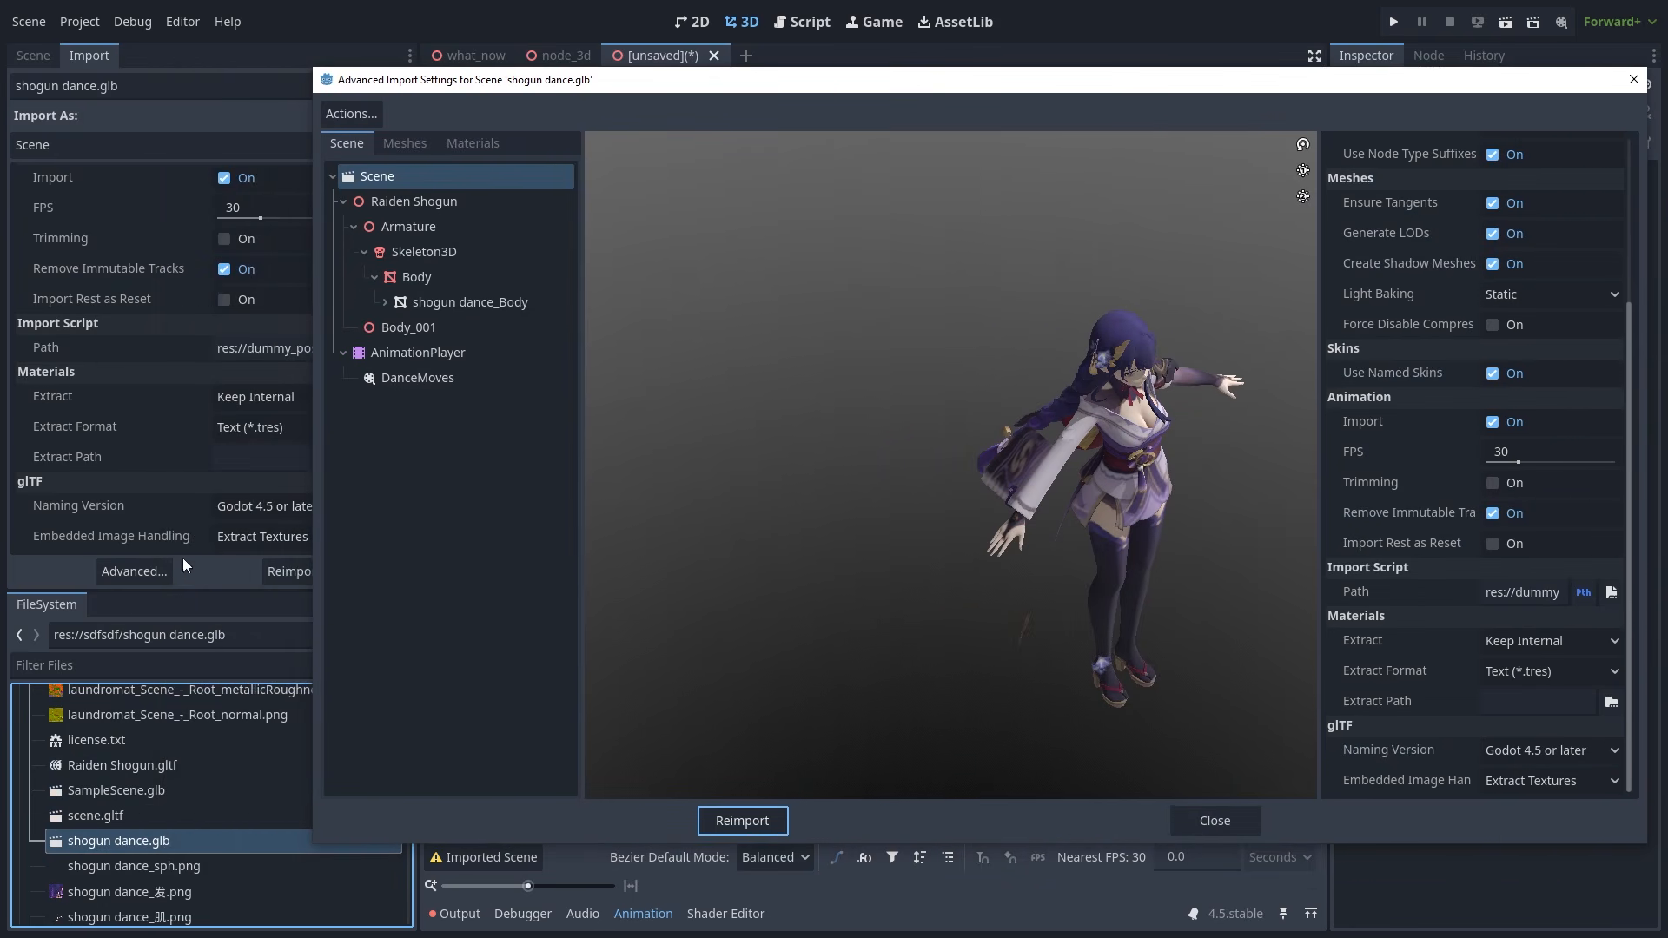
{"action": "left_click_drag", "start_coordinate": [778, 83], "coordinate": [658, 80]}
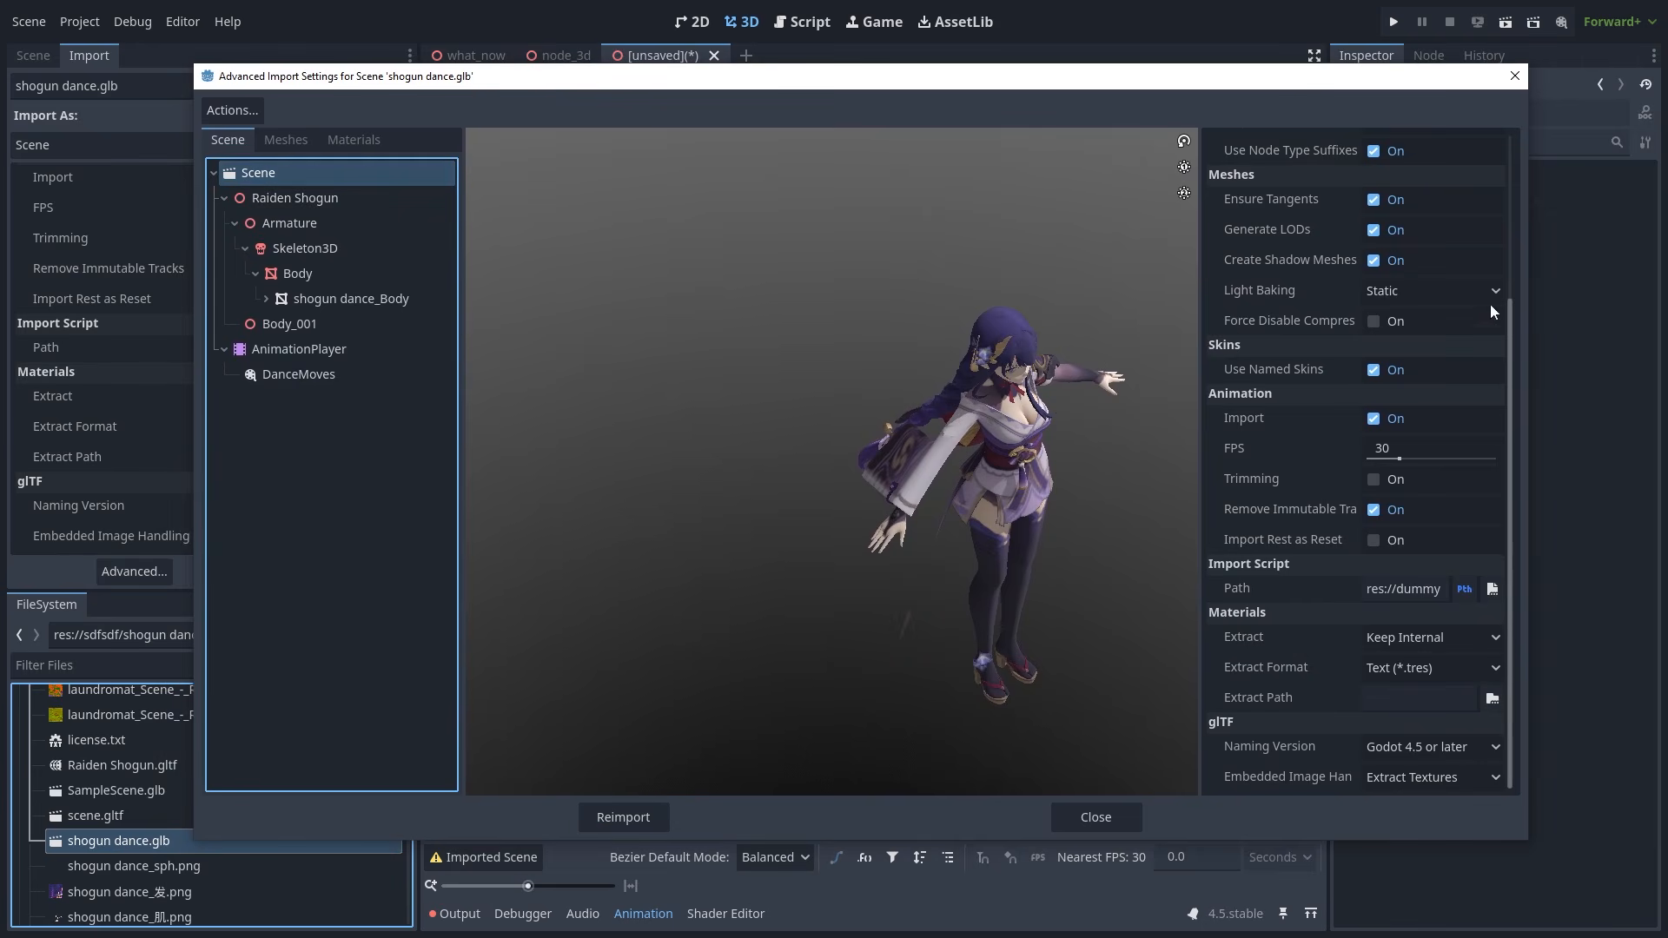
{"action": "left_click_drag", "start_coordinate": [1510, 321], "coordinate": [1529, 398]}
{"action": "left_click_drag", "start_coordinate": [1206, 77], "coordinate": [1303, 90]}
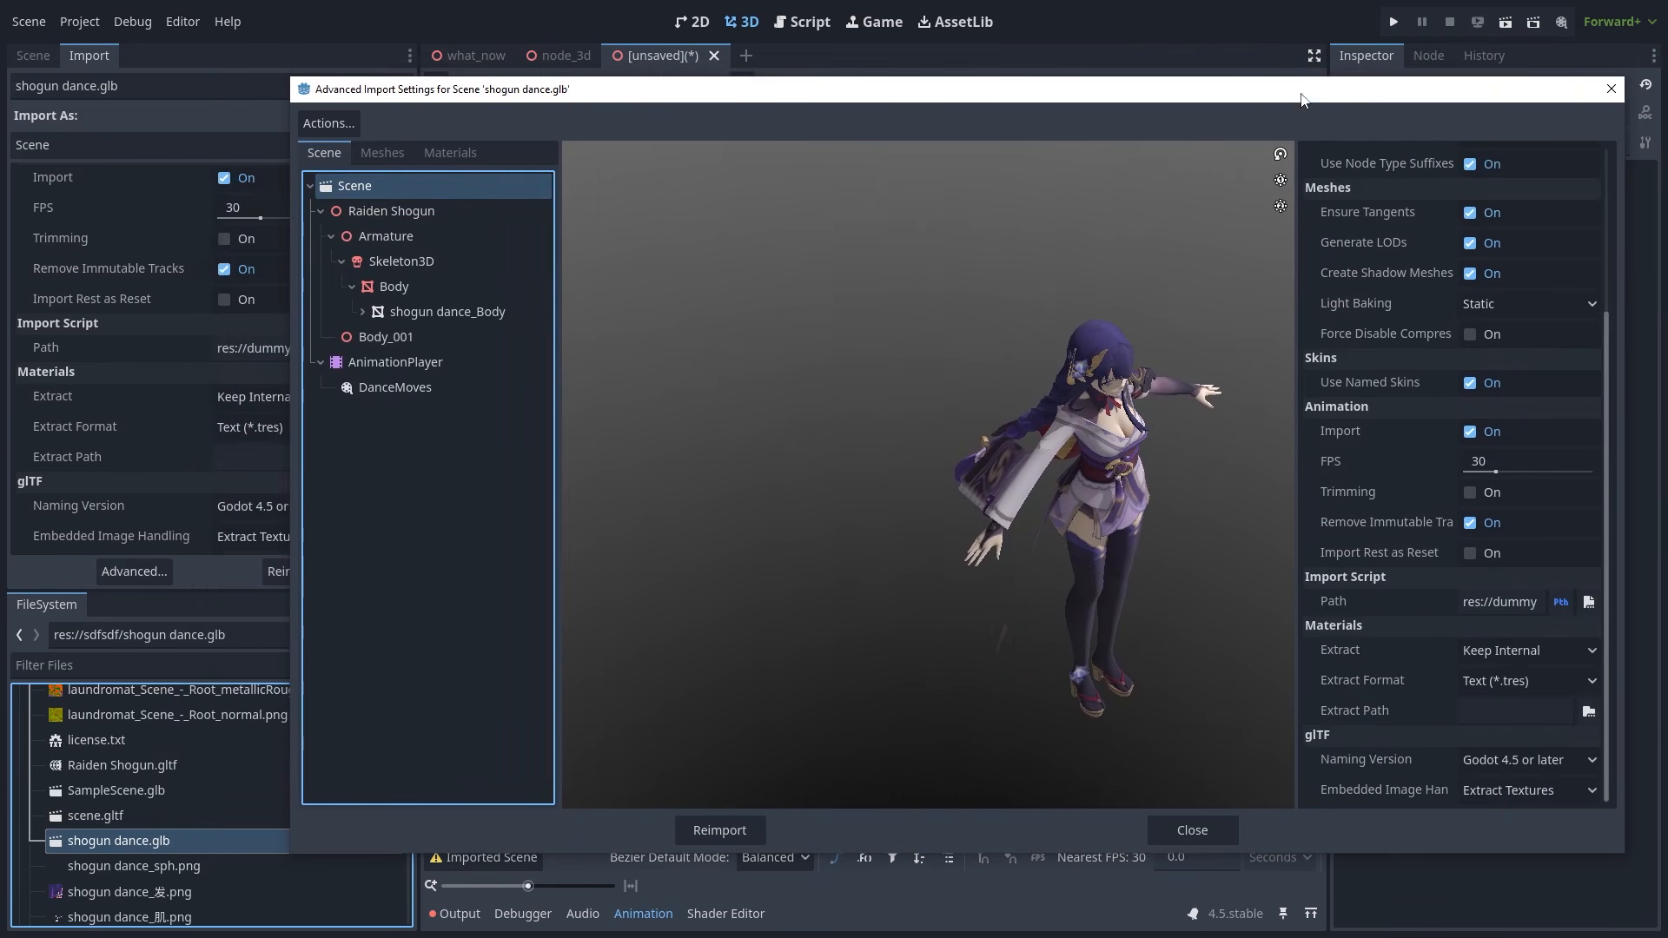
{"action": "left_click", "coordinate": [109, 153]}
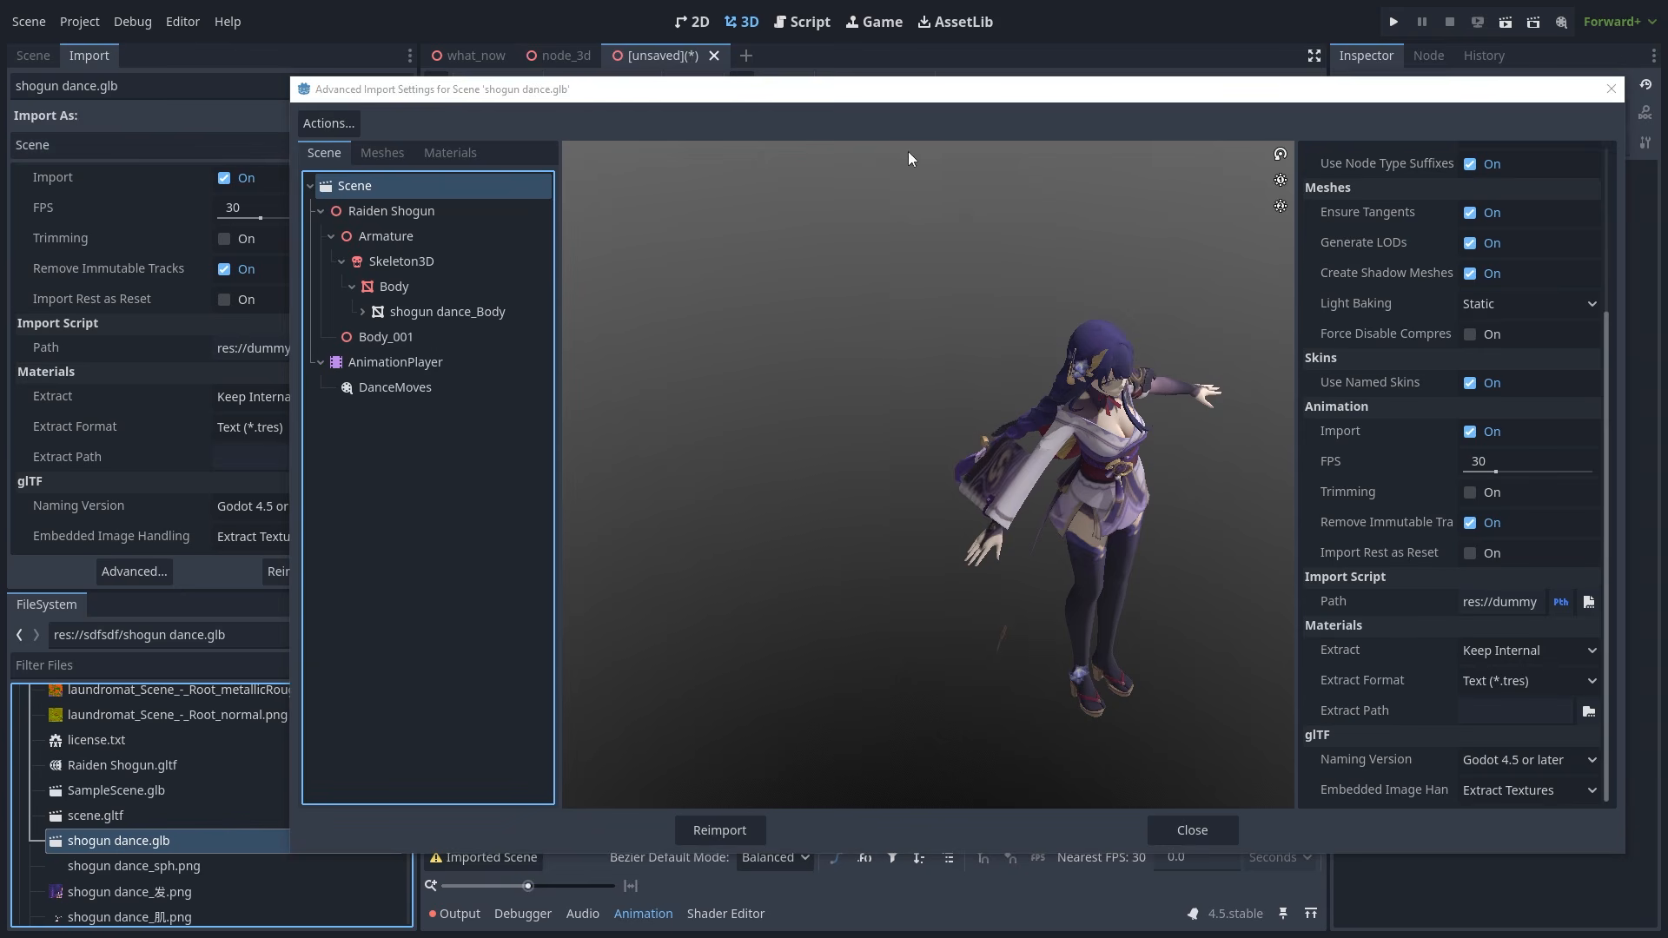
{"action": "left_click_drag", "start_coordinate": [994, 91], "coordinate": [822, 73]}
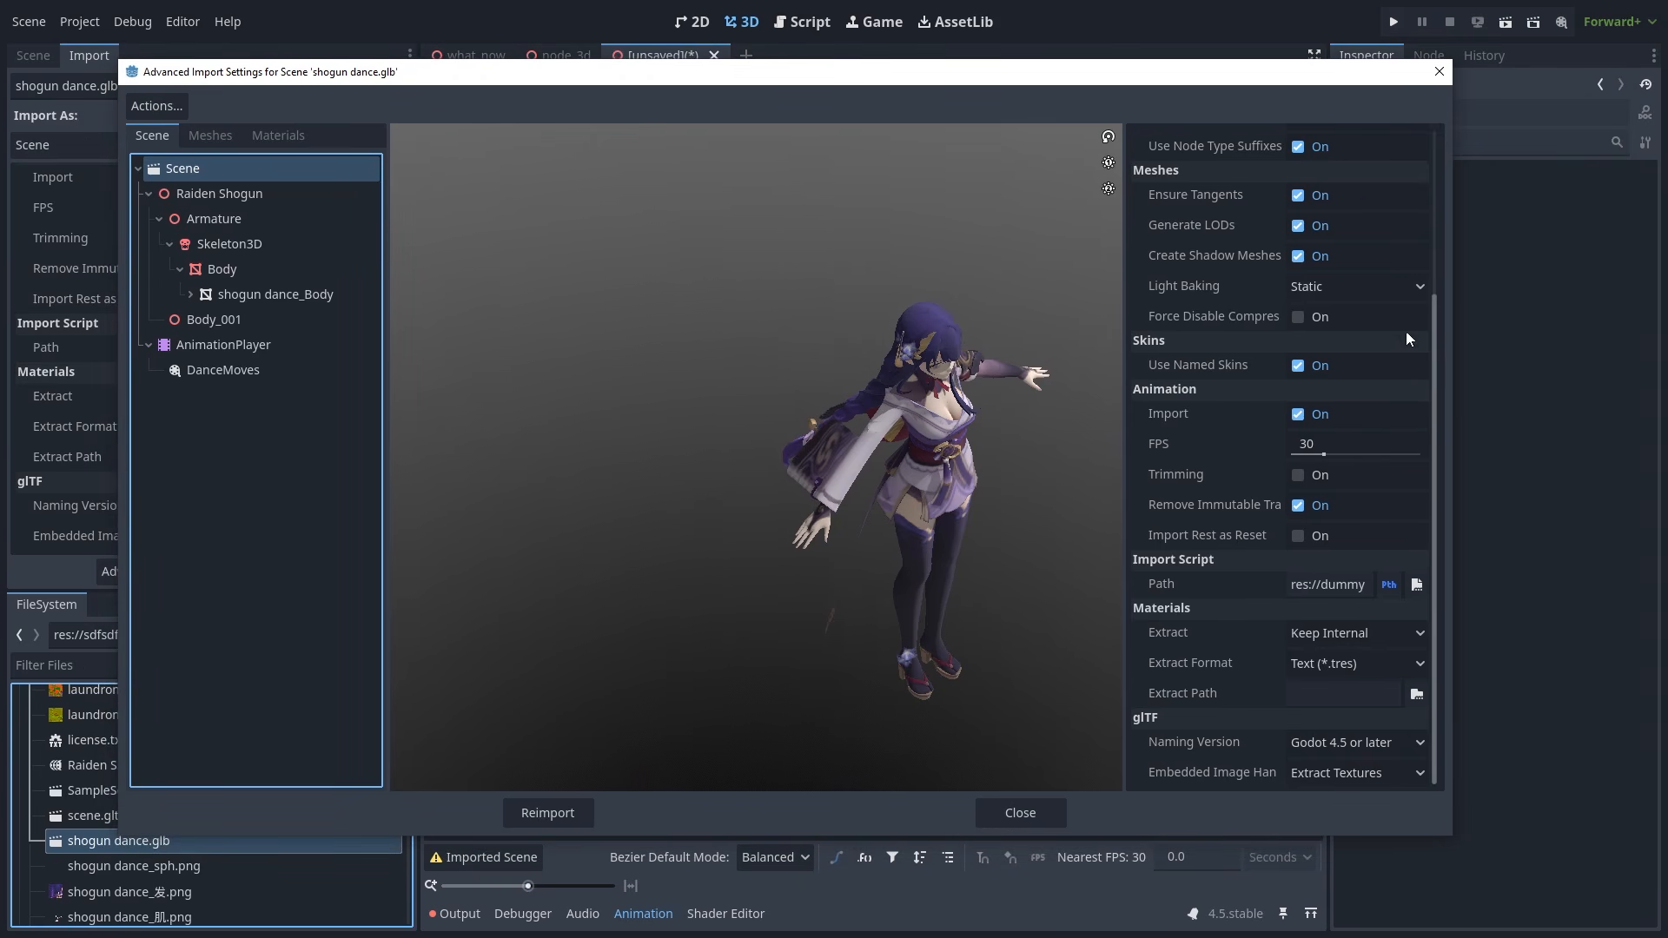
{"action": "left_click_drag", "start_coordinate": [1434, 340], "coordinate": [1463, 421]}
{"action": "left_click_drag", "start_coordinate": [983, 434], "coordinate": [857, 420]}
{"action": "scroll", "coordinate": [857, 420], "scroll_direction": "up", "scroll_amount": 2}
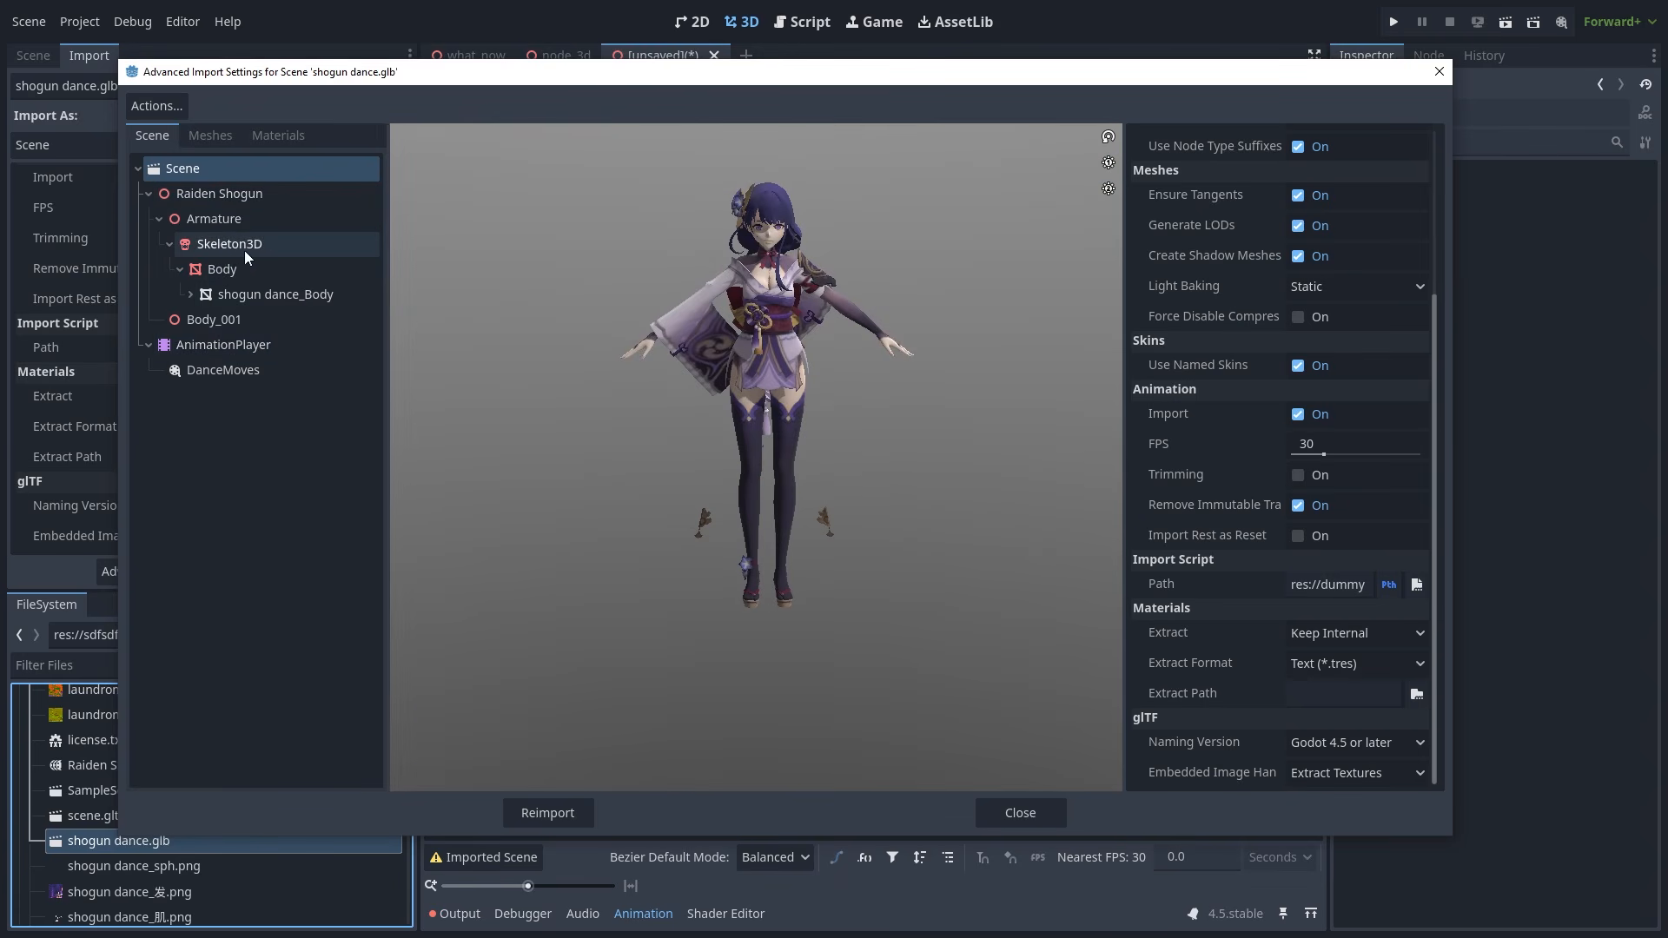
- Inspect the Raiden Shogun, Body, Skeleton3D, AnimationPlayer and DanceMoves import settings
{"action": "left_click", "coordinate": [222, 191]}
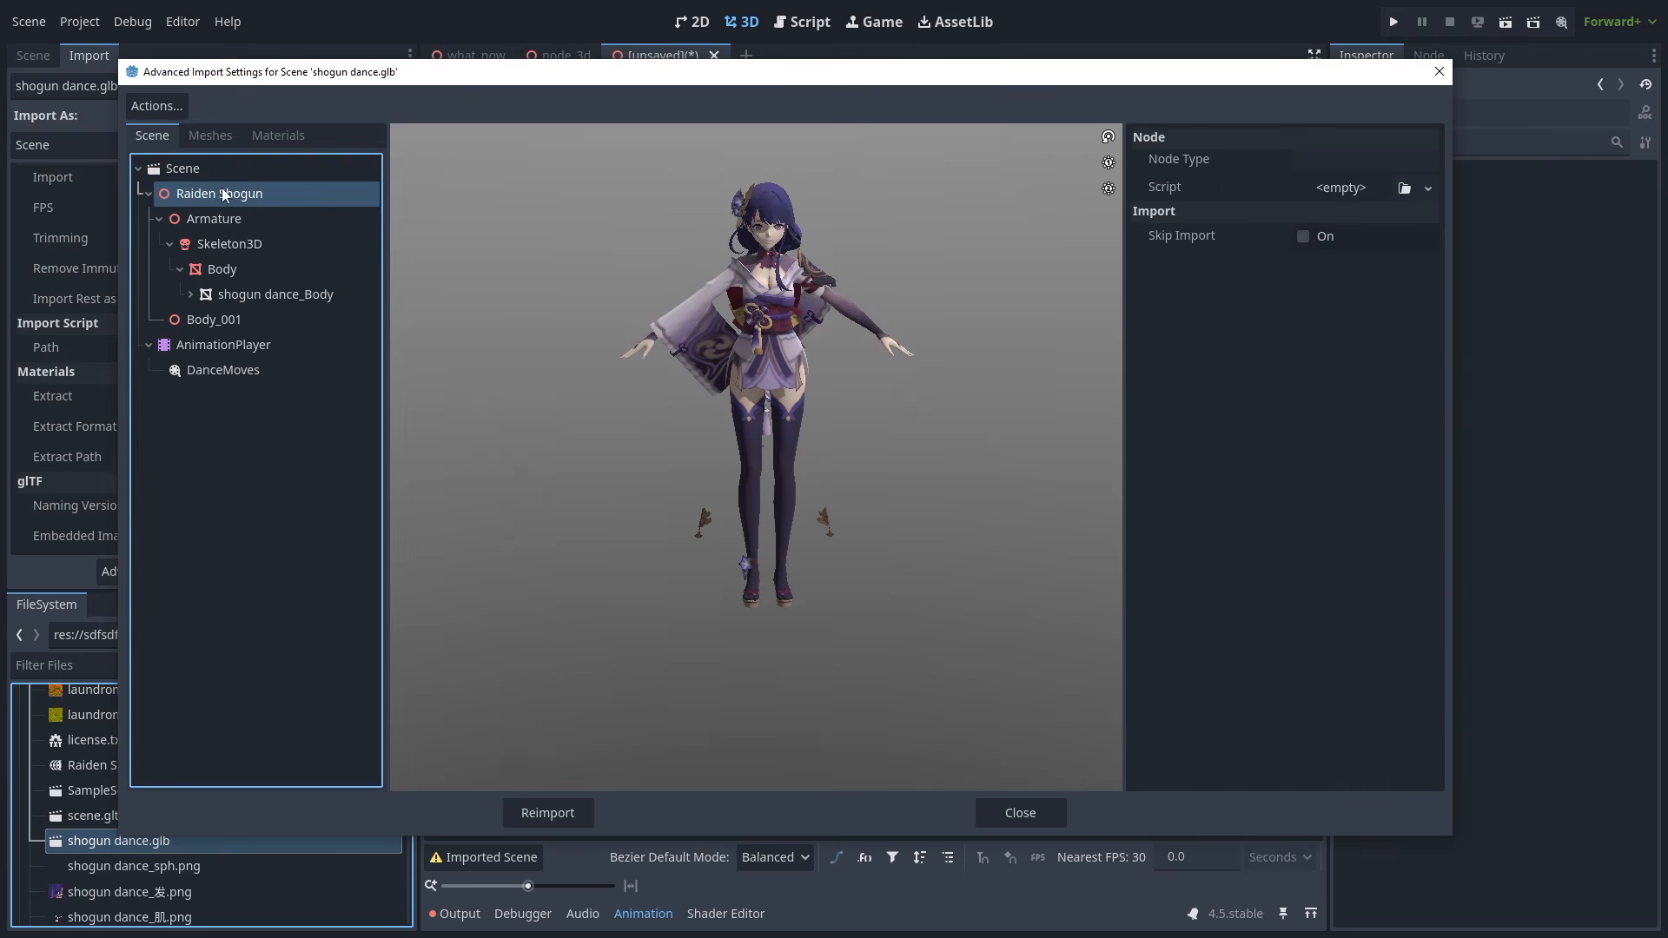
{"action": "left_click", "coordinate": [247, 269]}
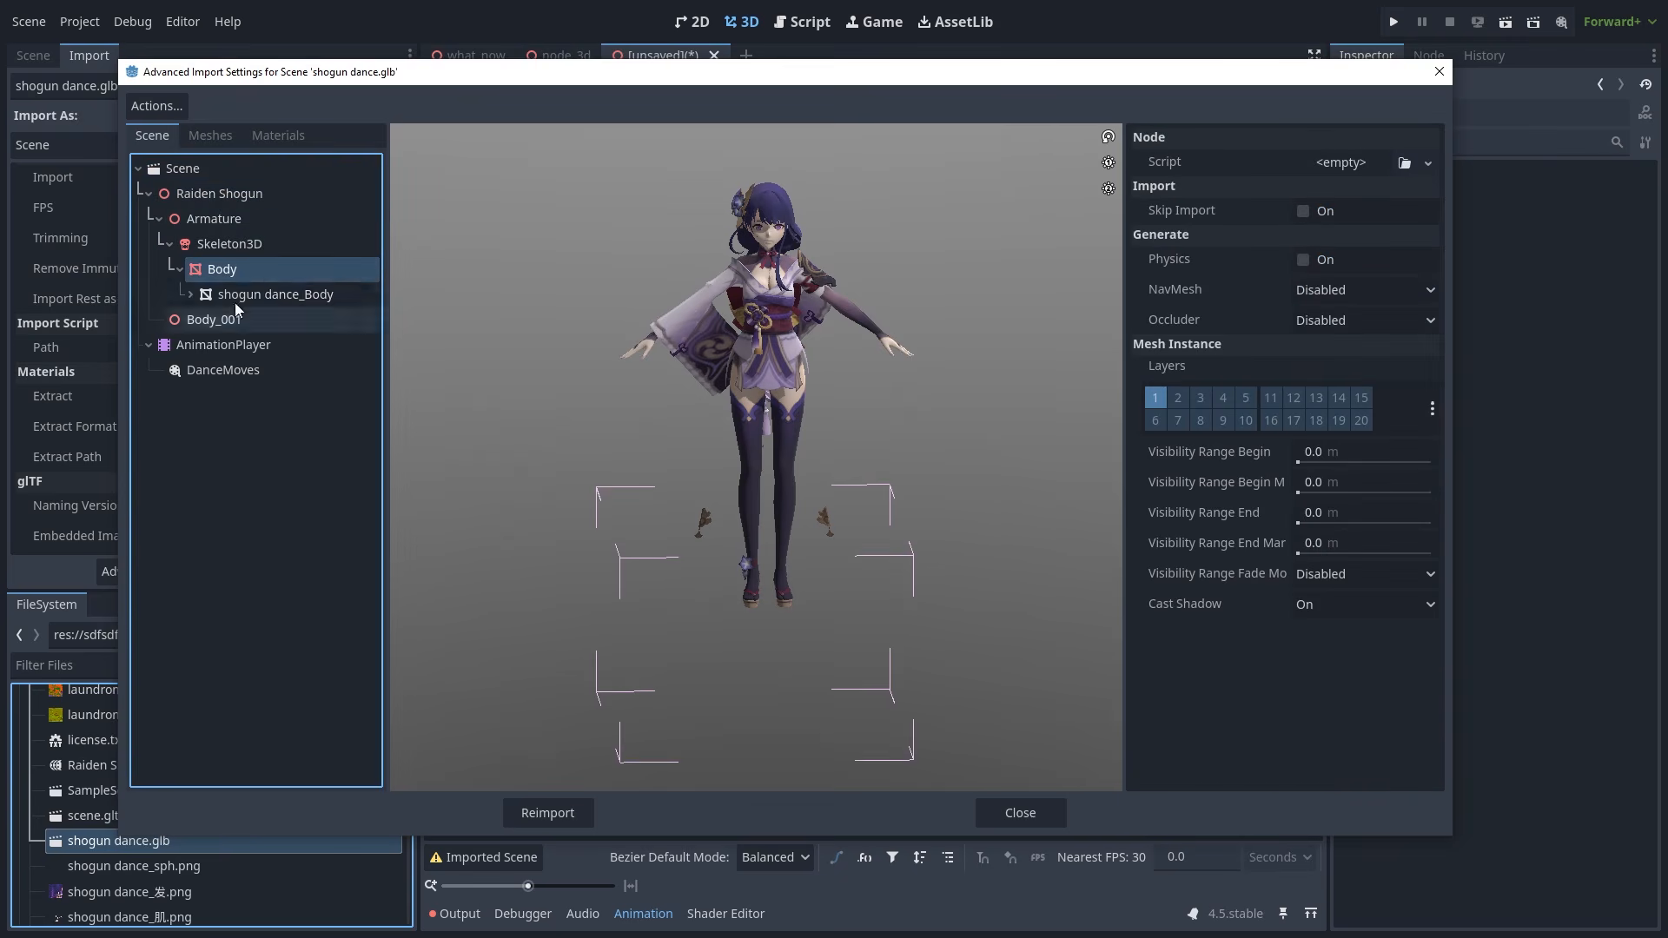
{"action": "left_click_drag", "start_coordinate": [757, 393], "coordinate": [753, 392]}
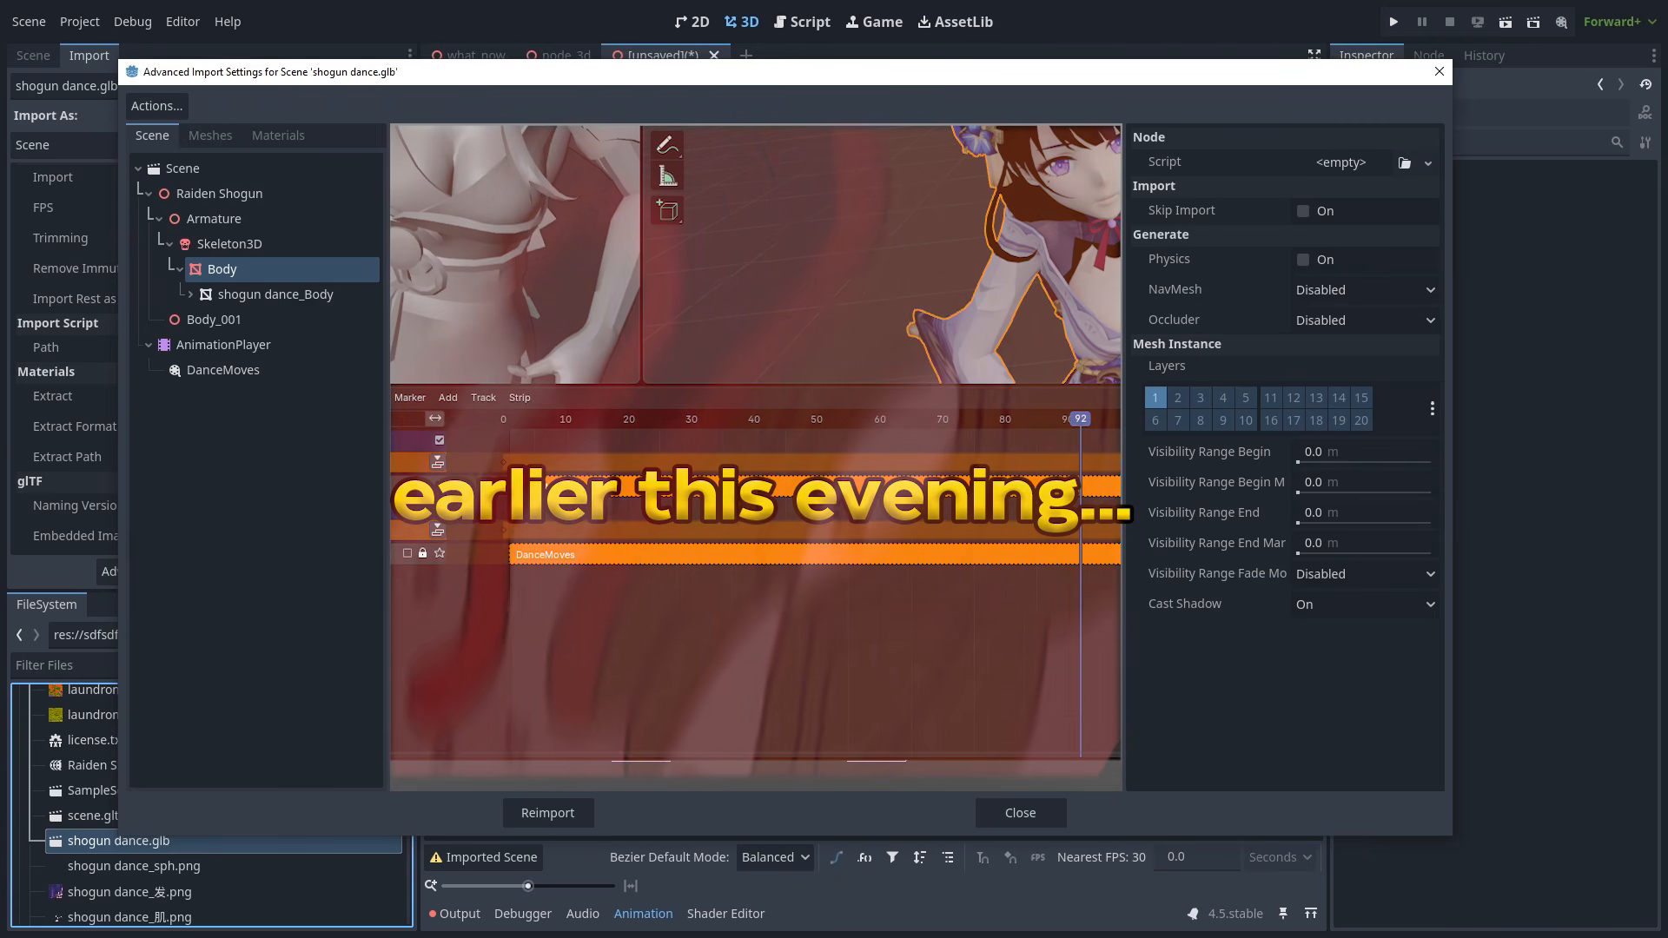
{"action": "left_click", "coordinate": [243, 242]}
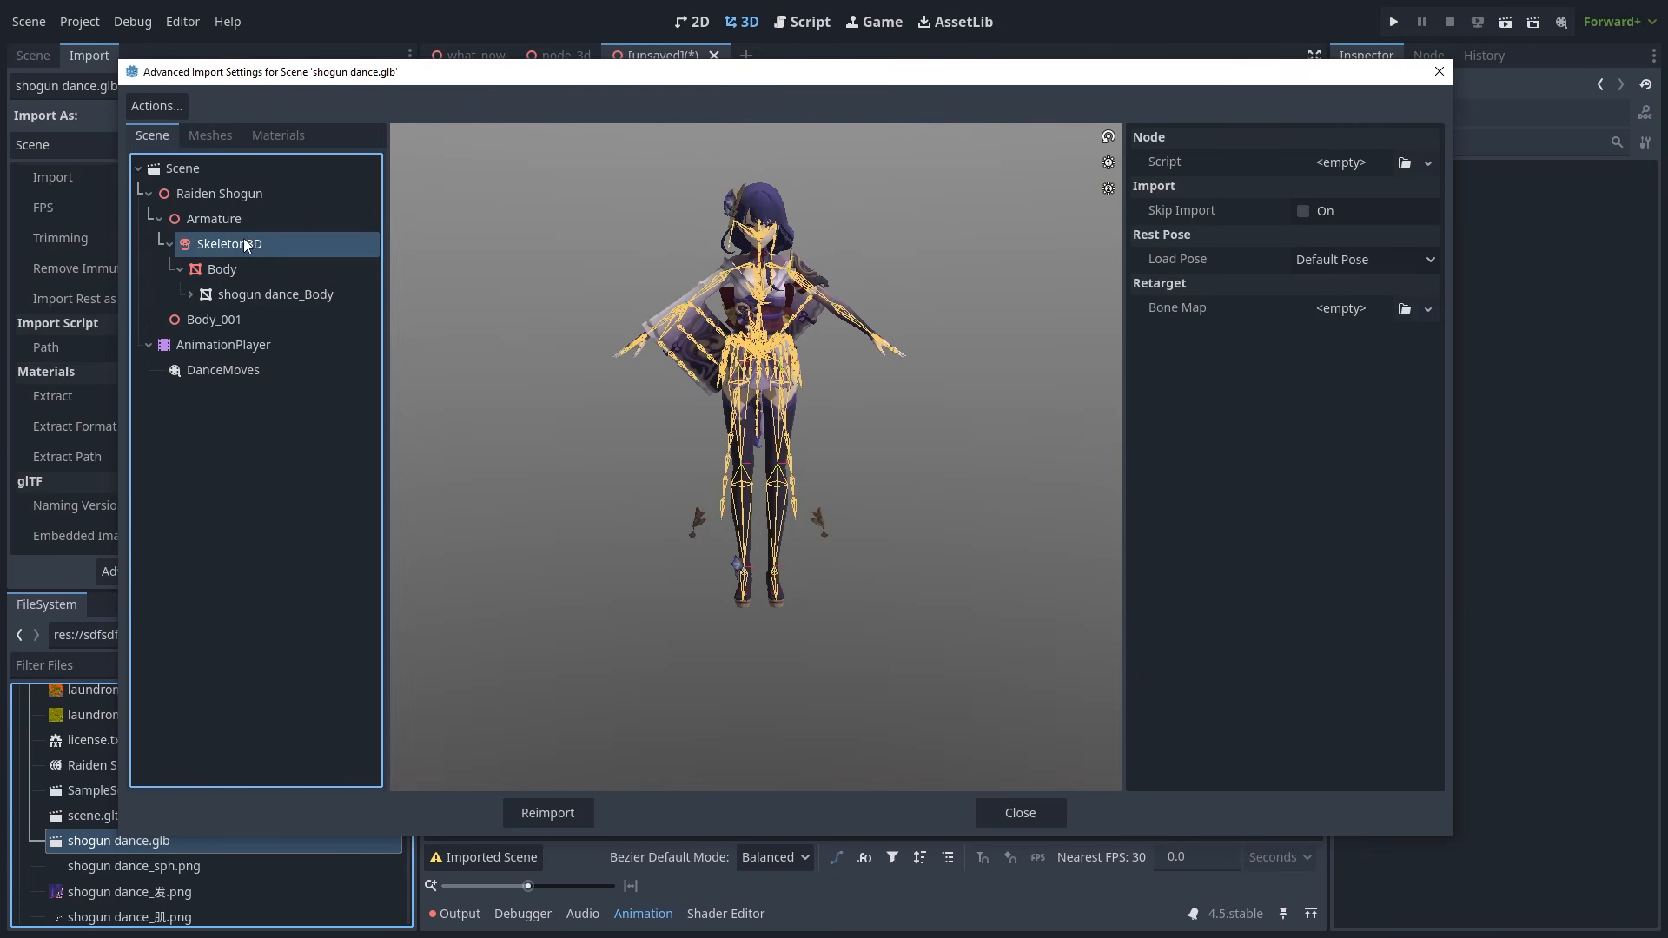
{"action": "left_click", "coordinate": [237, 345]}
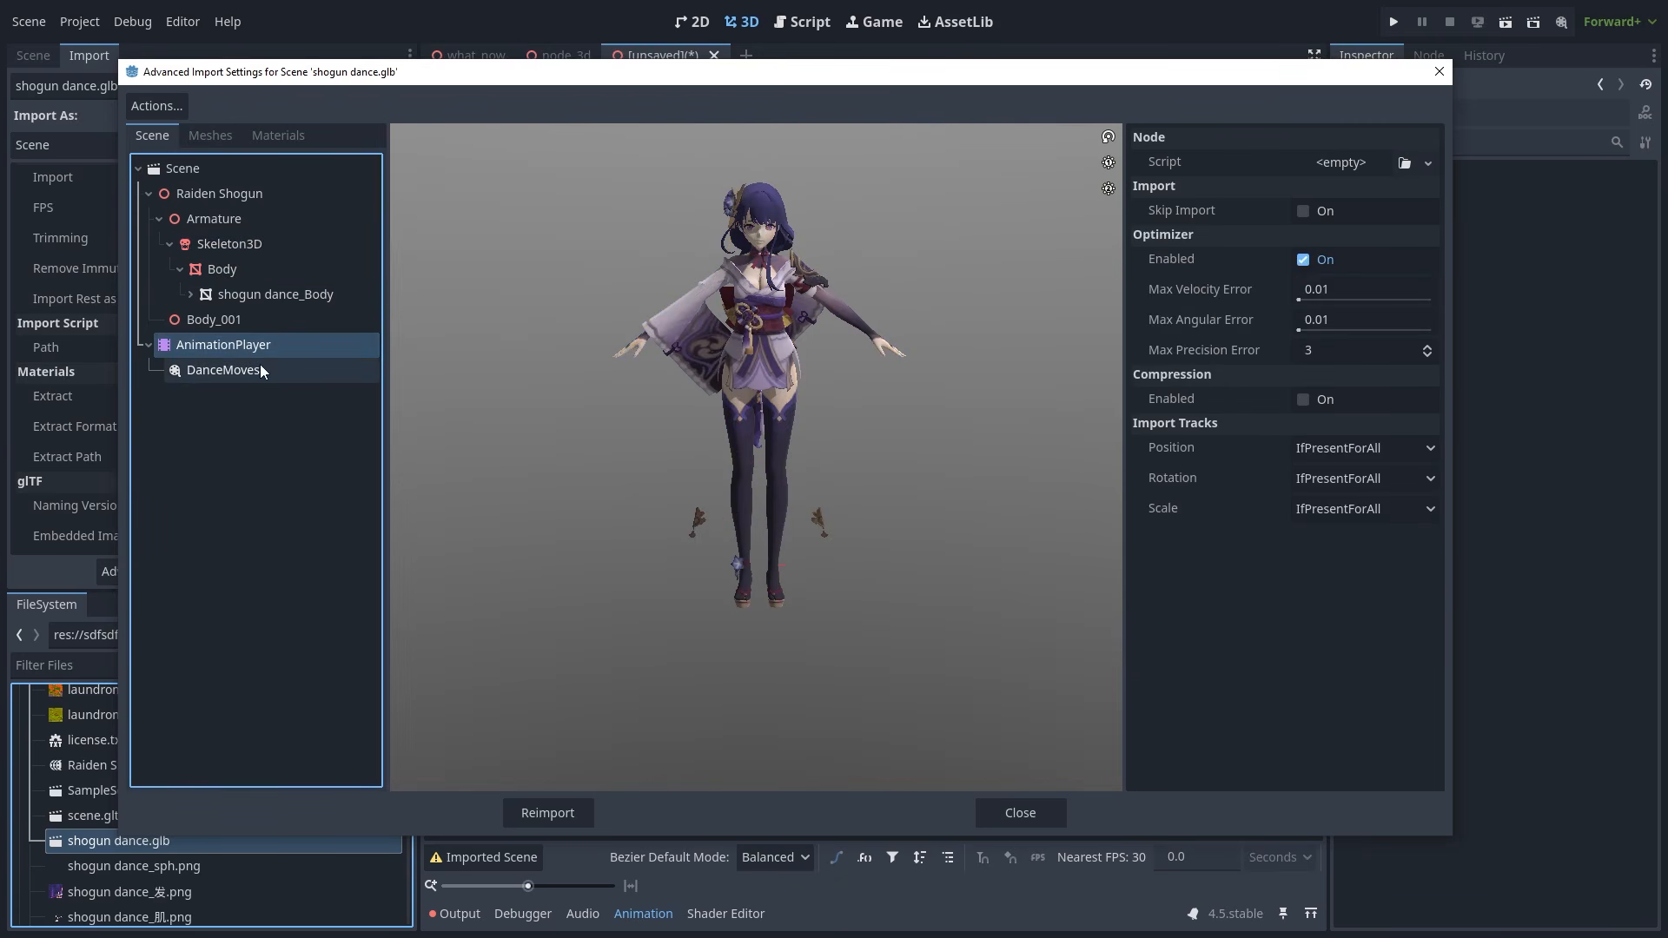
{"action": "left_click", "coordinate": [258, 368]}
{"action": "left_click", "coordinate": [250, 347]}
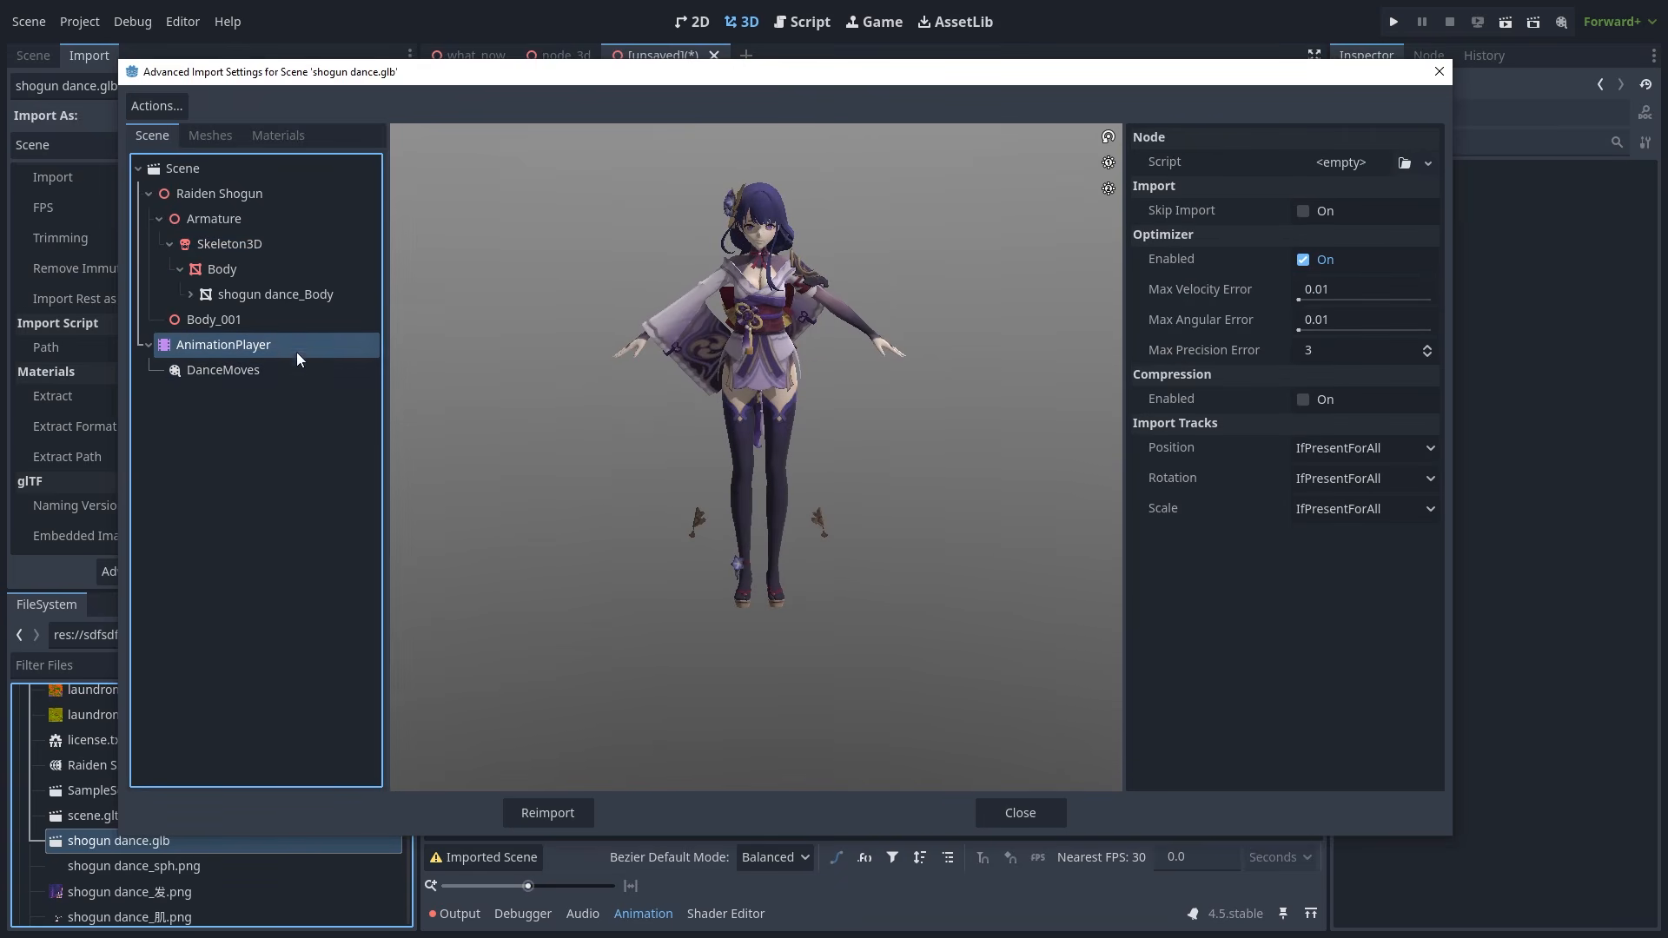
- Step through Raiden Shogun, Armature, Skeleton3D and Body, previewing the shogun dance_Body mesh front-on
{"action": "left_click", "coordinate": [310, 195]}
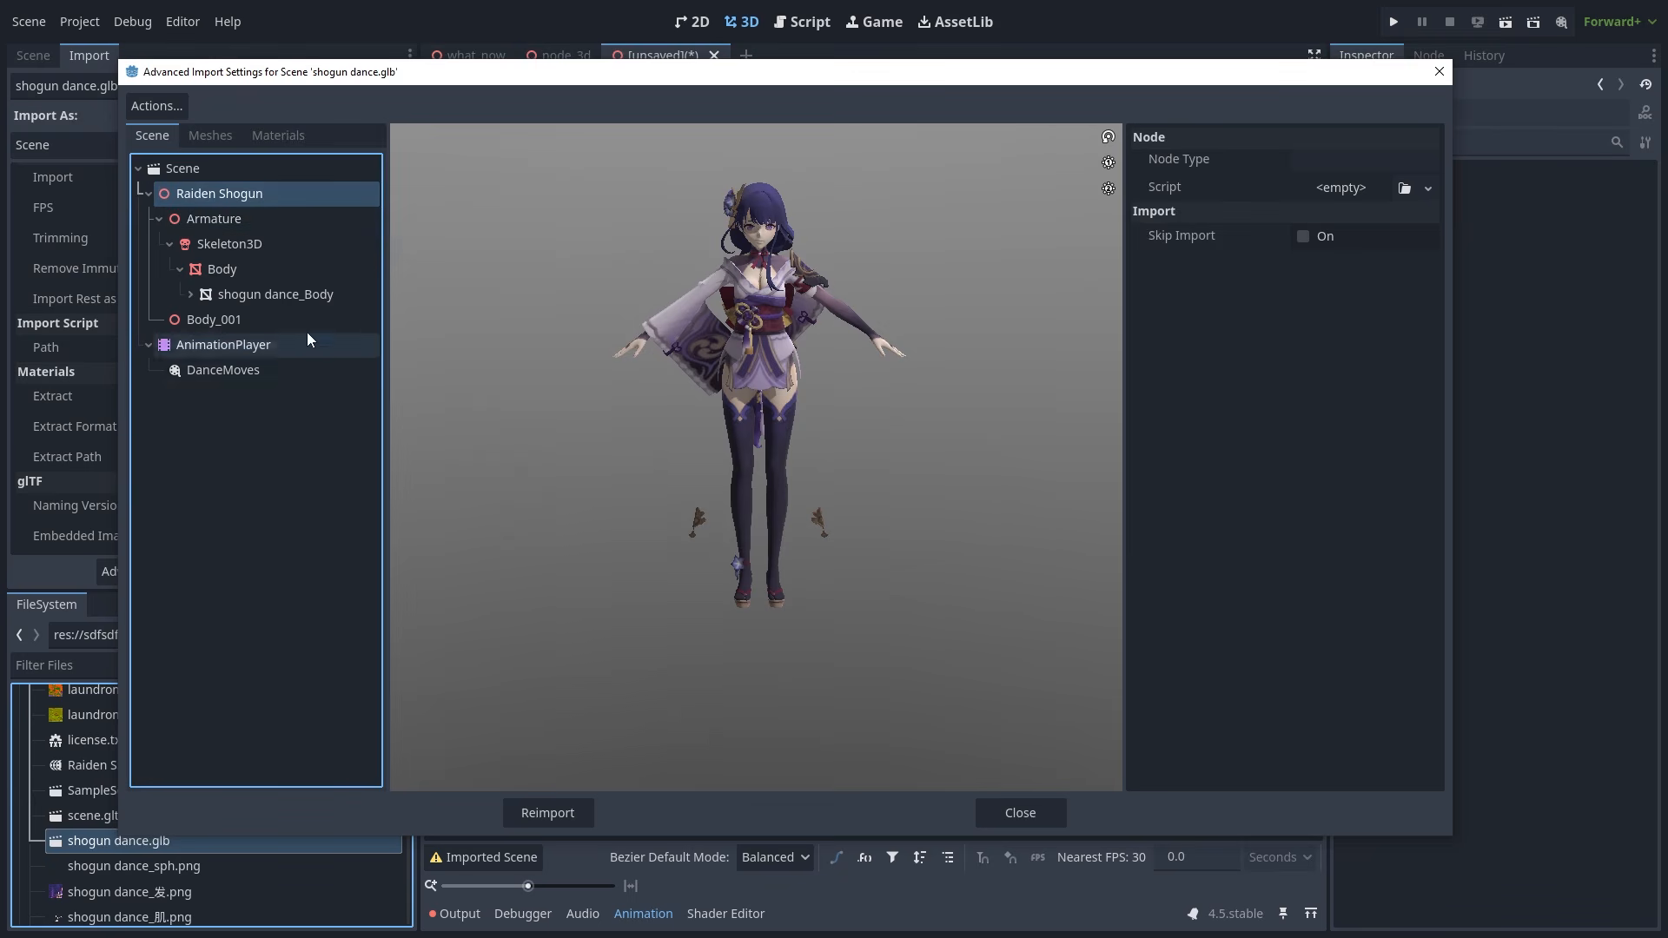
{"action": "left_click", "coordinate": [296, 227]}
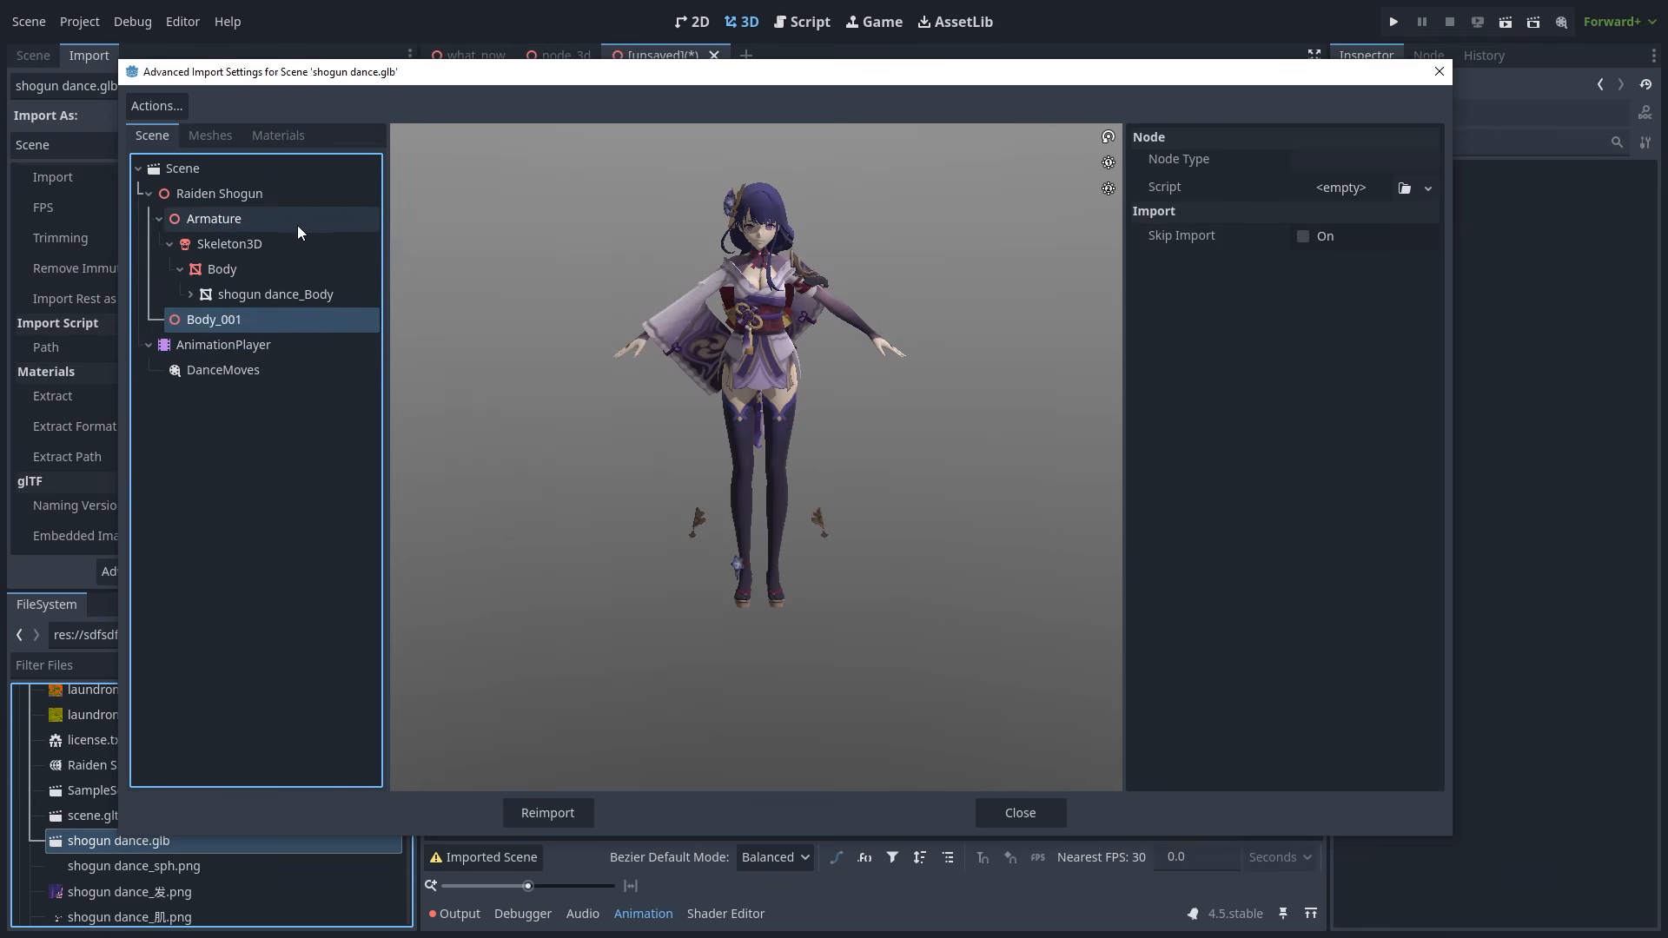
{"action": "left_click", "coordinate": [313, 245]}
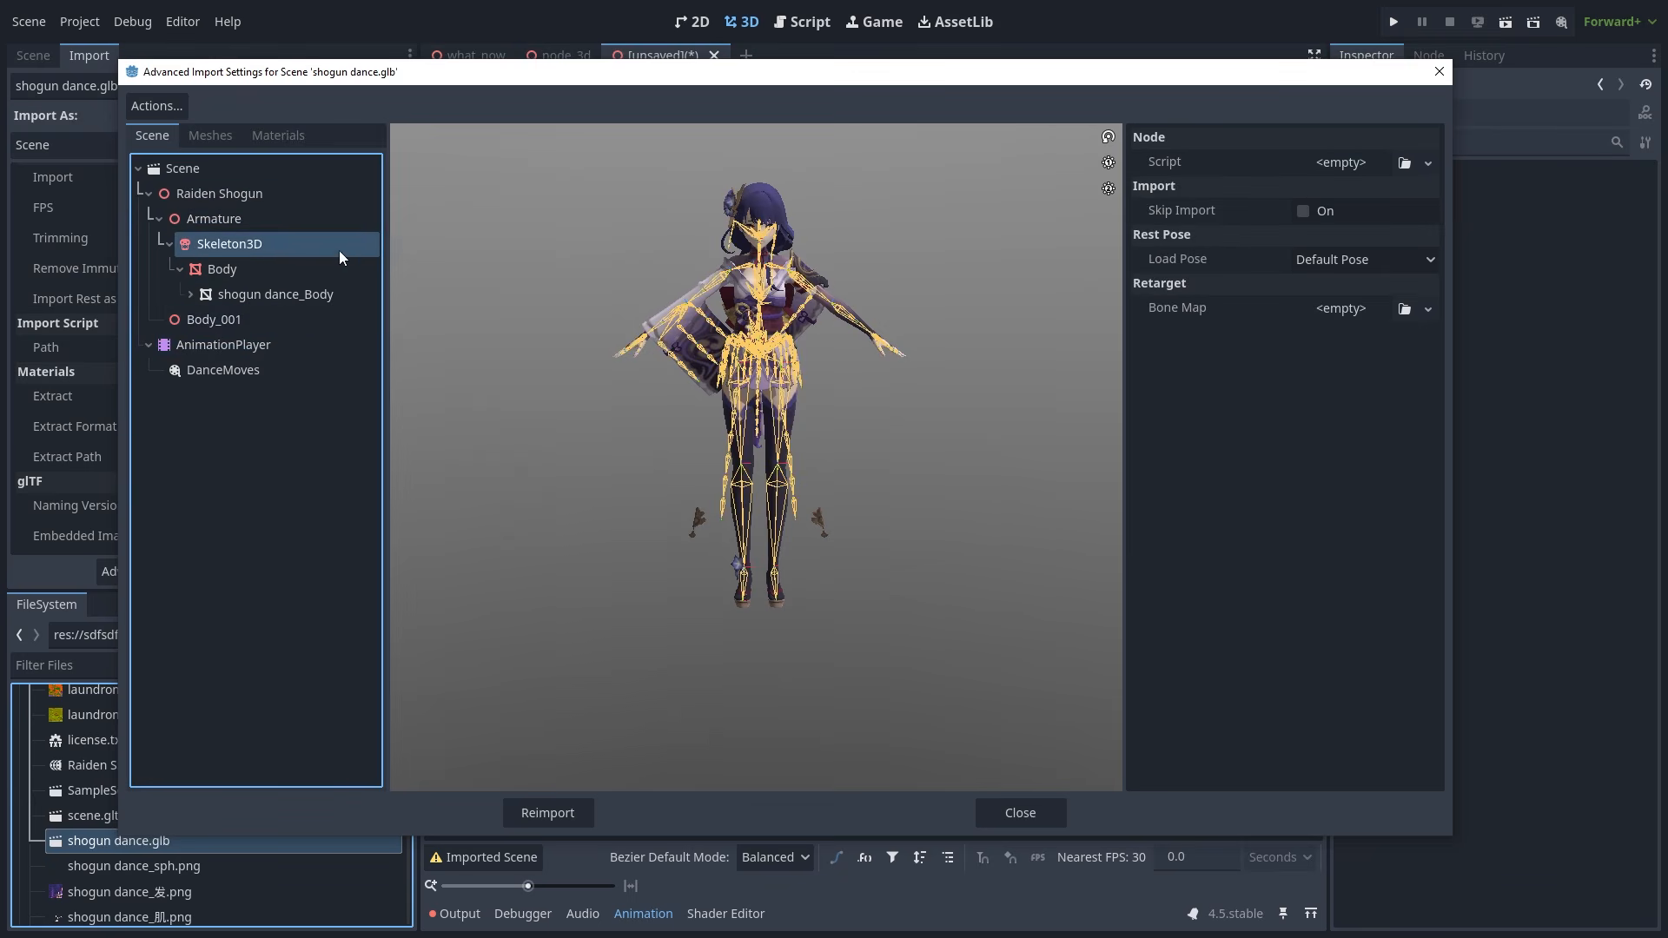
{"action": "left_click", "coordinate": [299, 271]}
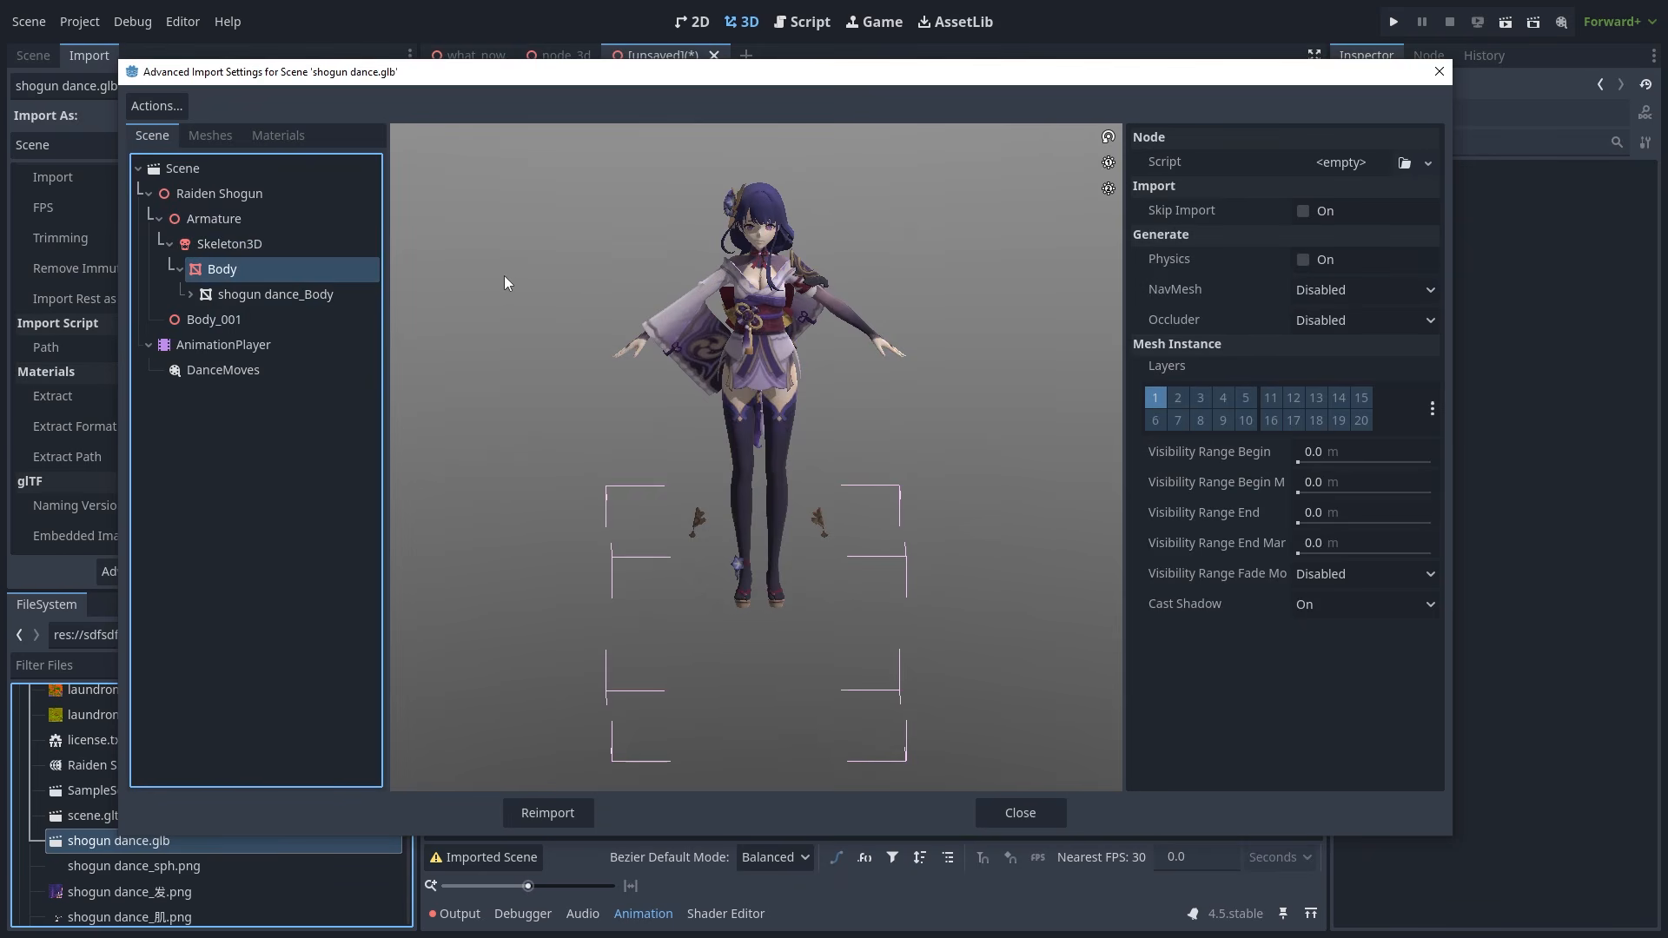
{"action": "left_click", "coordinate": [288, 294]}
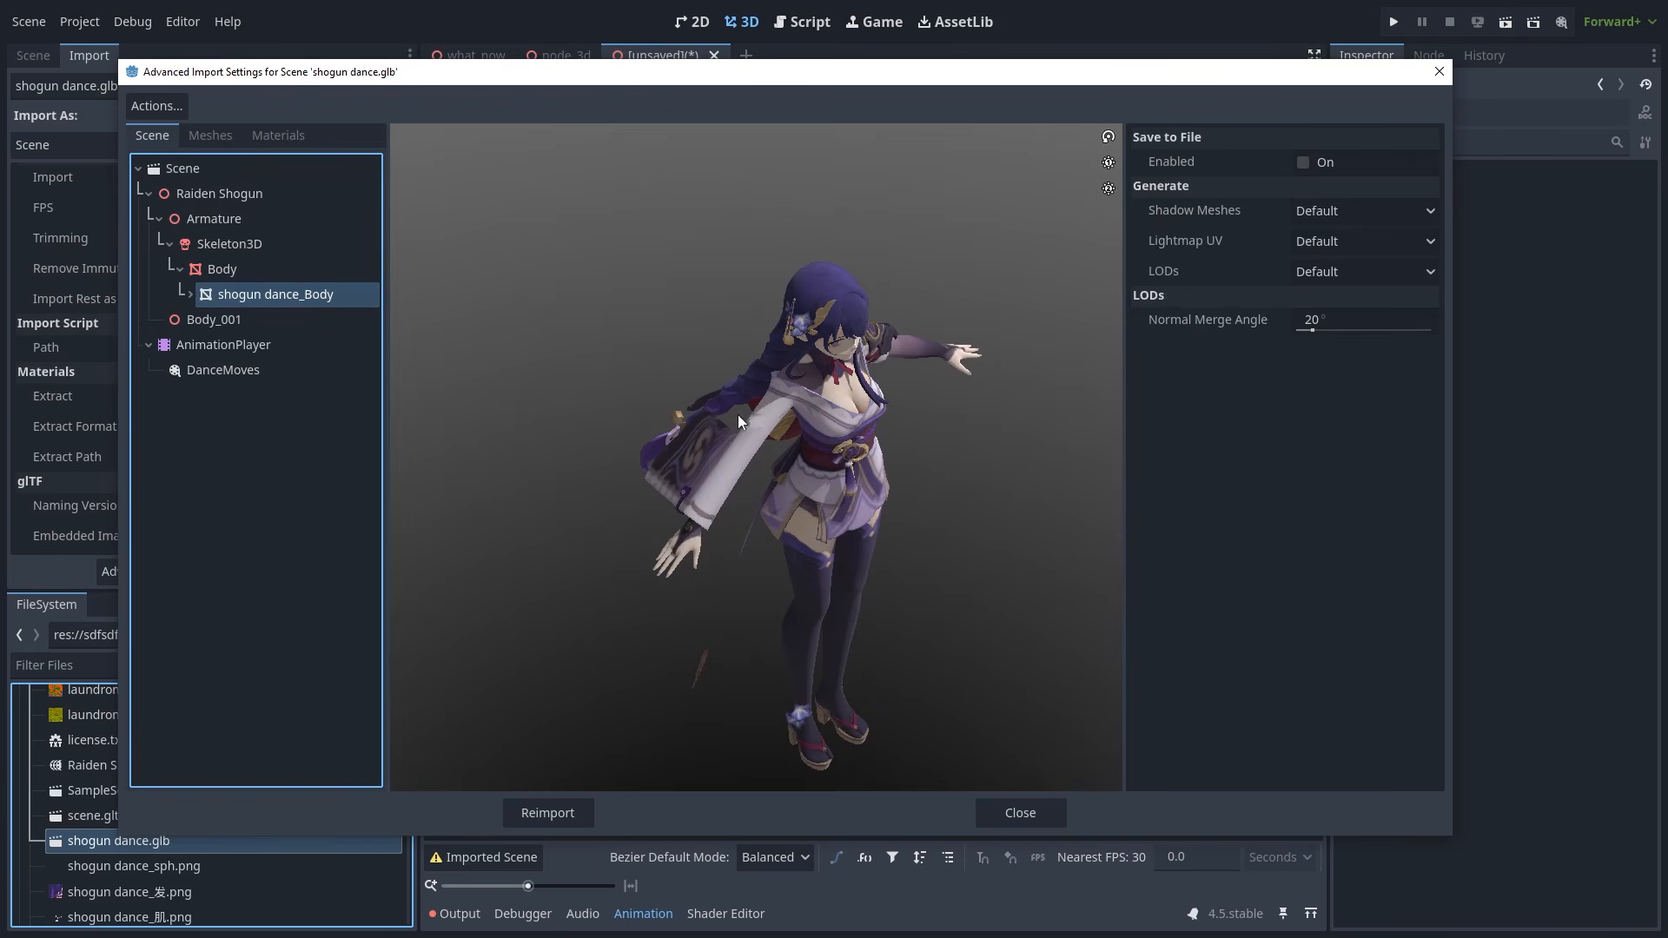
{"action": "left_click_drag", "start_coordinate": [737, 414], "coordinate": [670, 358]}
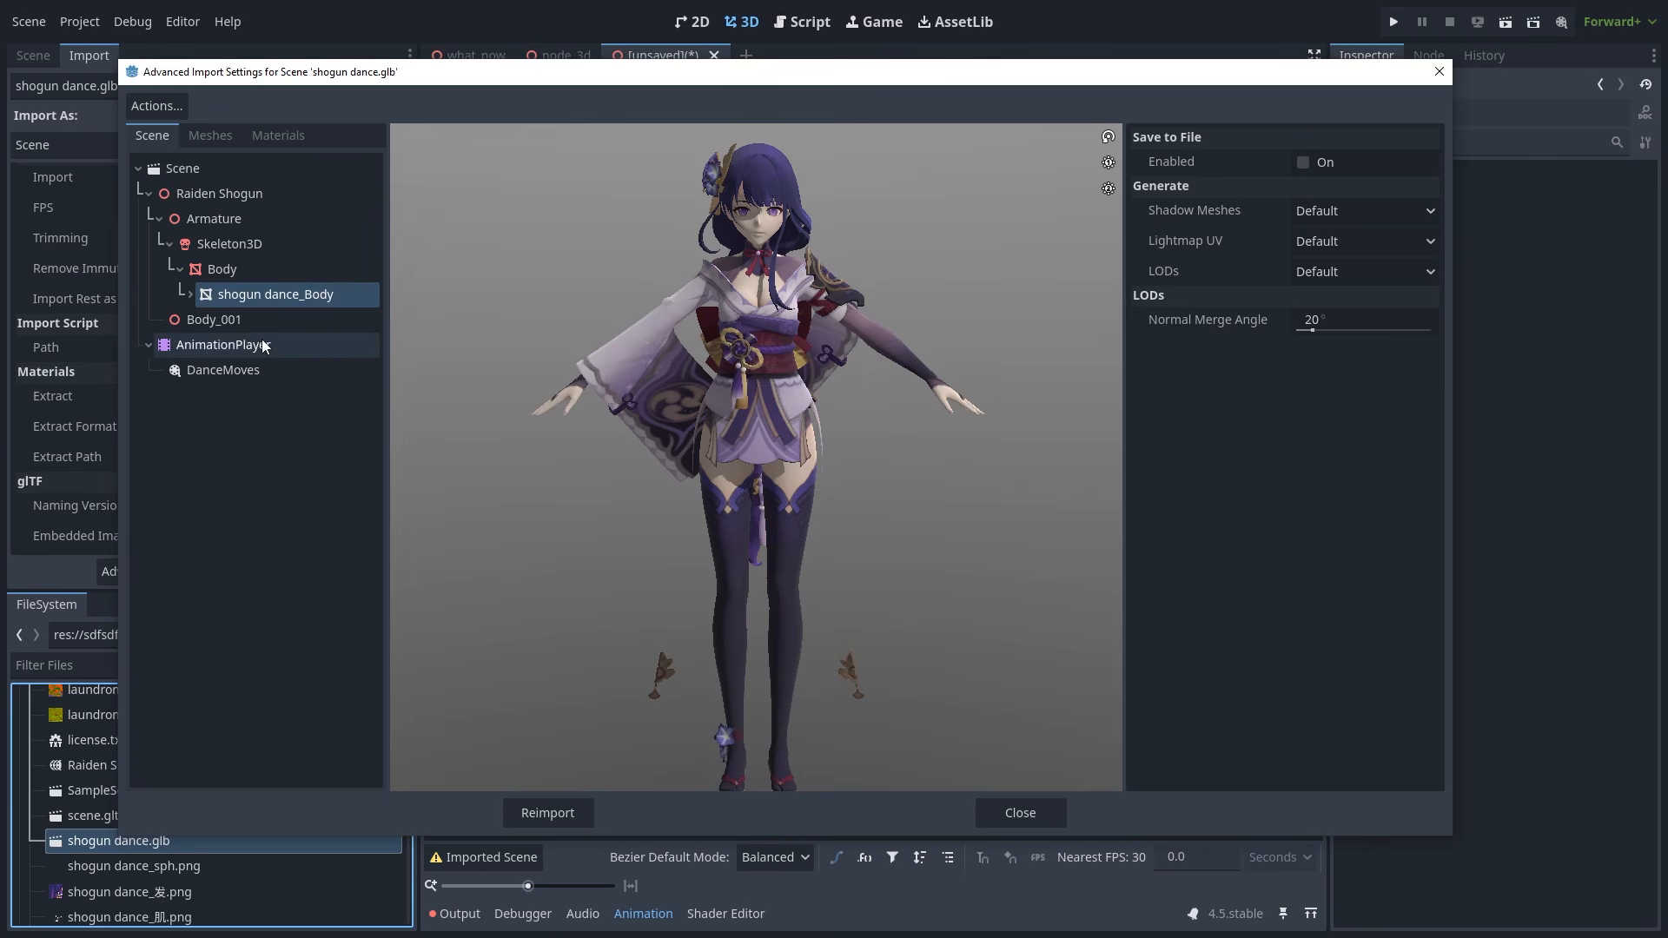
- Play DanceMoves in the preview, then stop it back to the rest pose
{"action": "left_click", "coordinate": [330, 345]}
{"action": "left_click", "coordinate": [269, 370]}
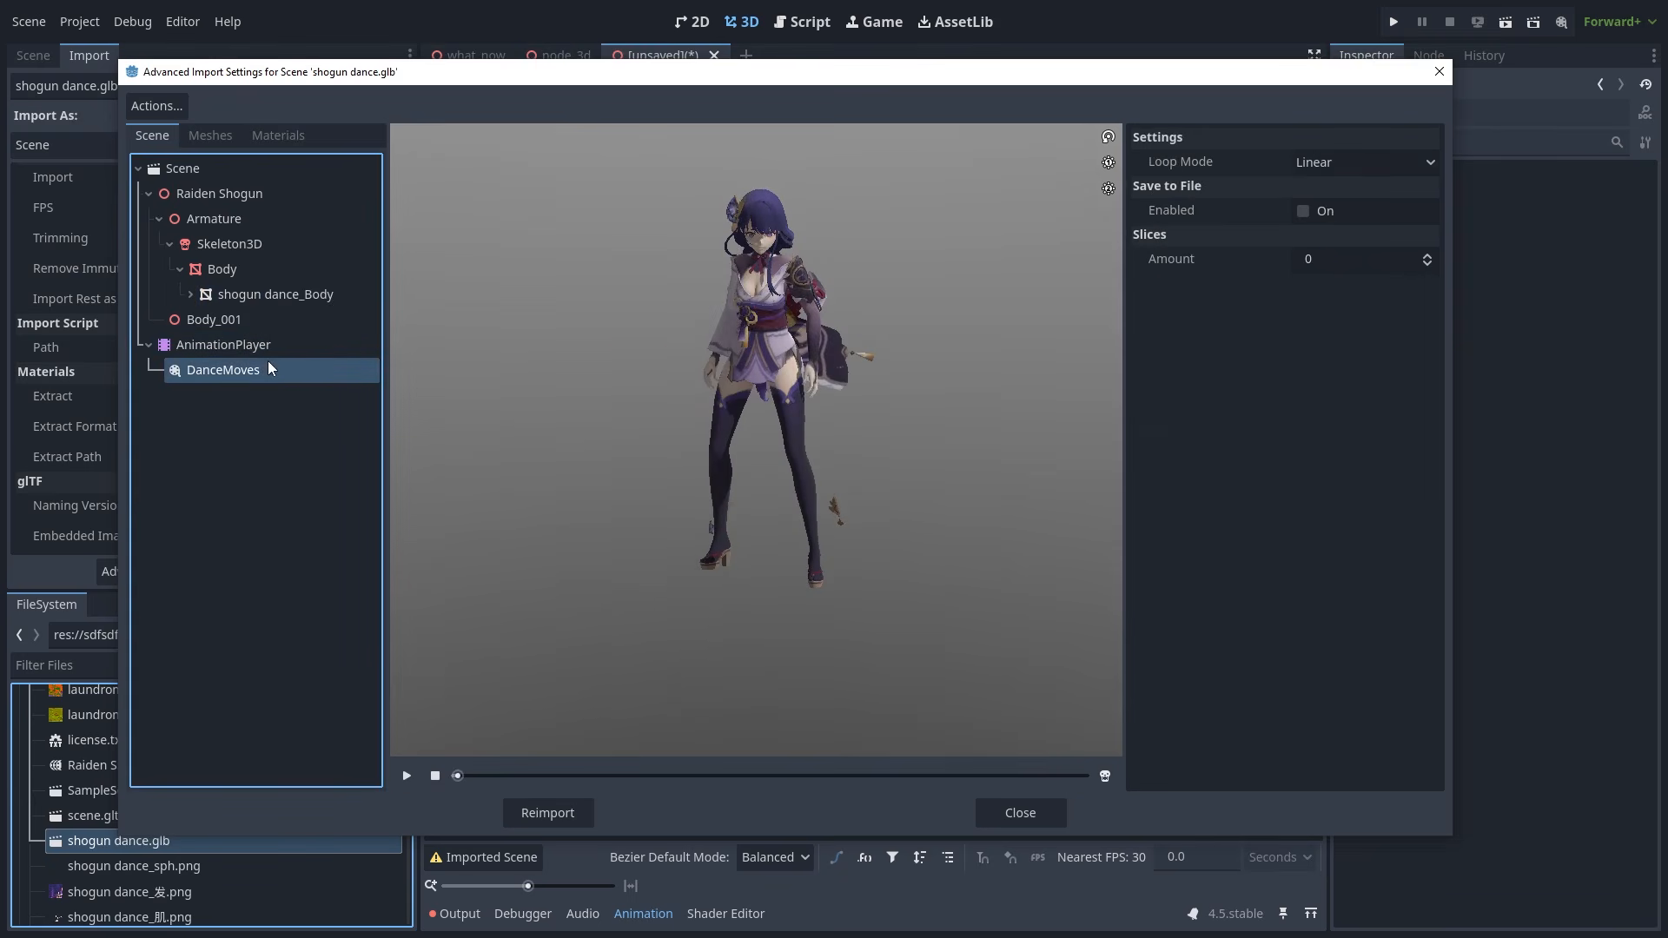
{"action": "left_click", "coordinate": [406, 775]}
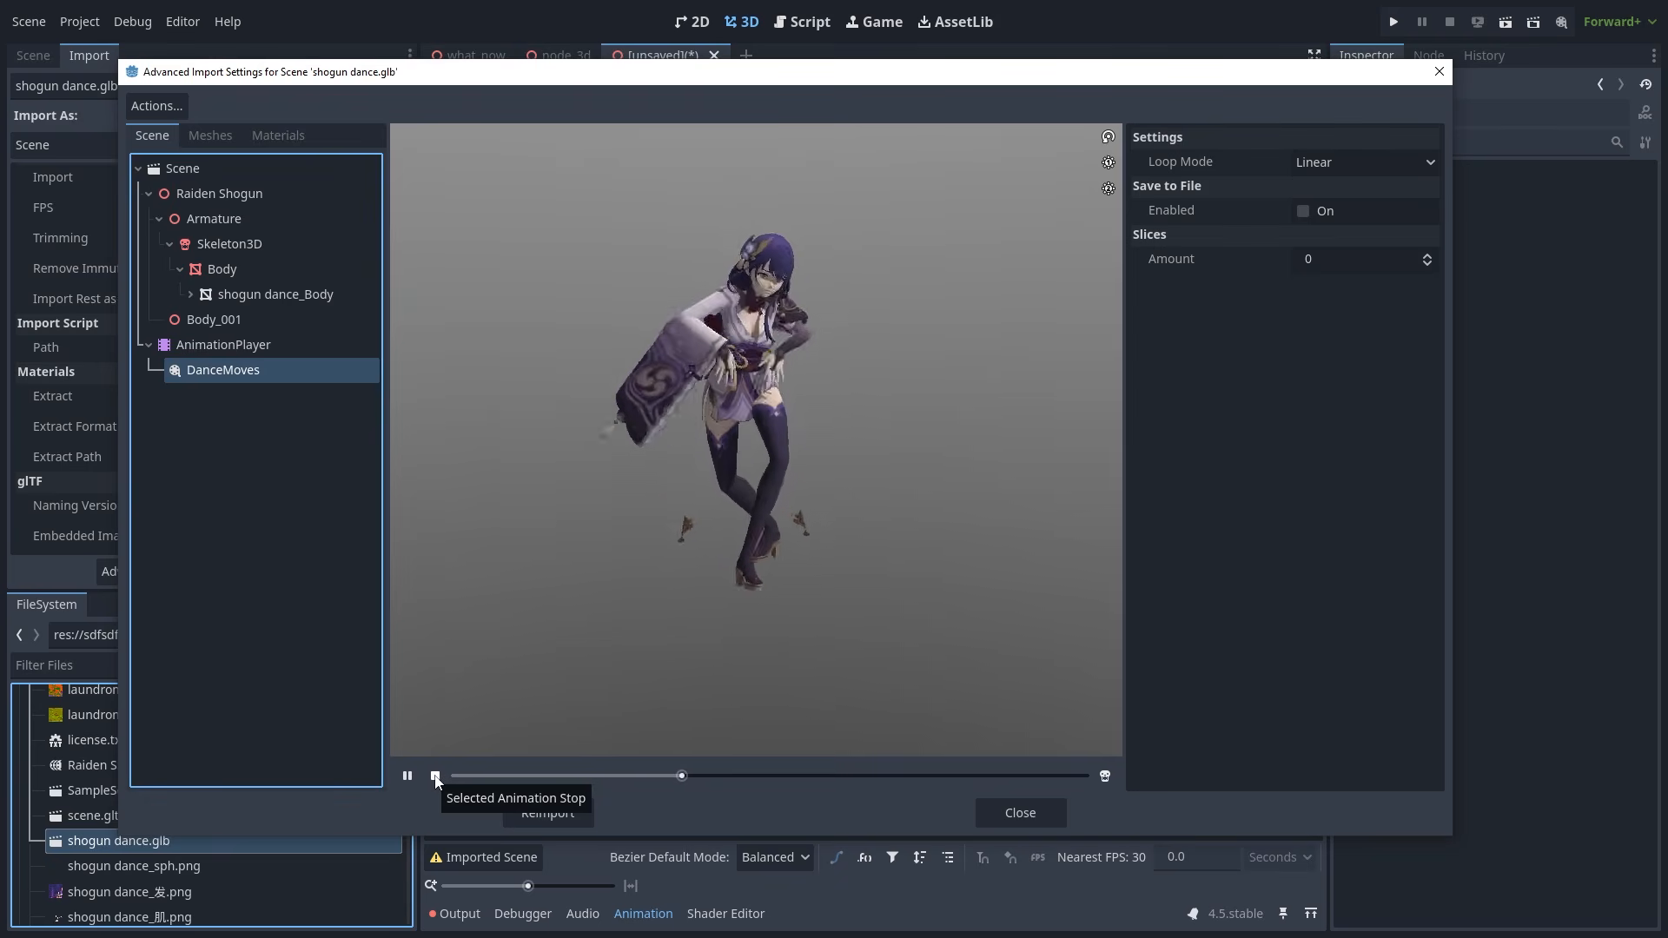
{"action": "left_click", "coordinate": [435, 776]}
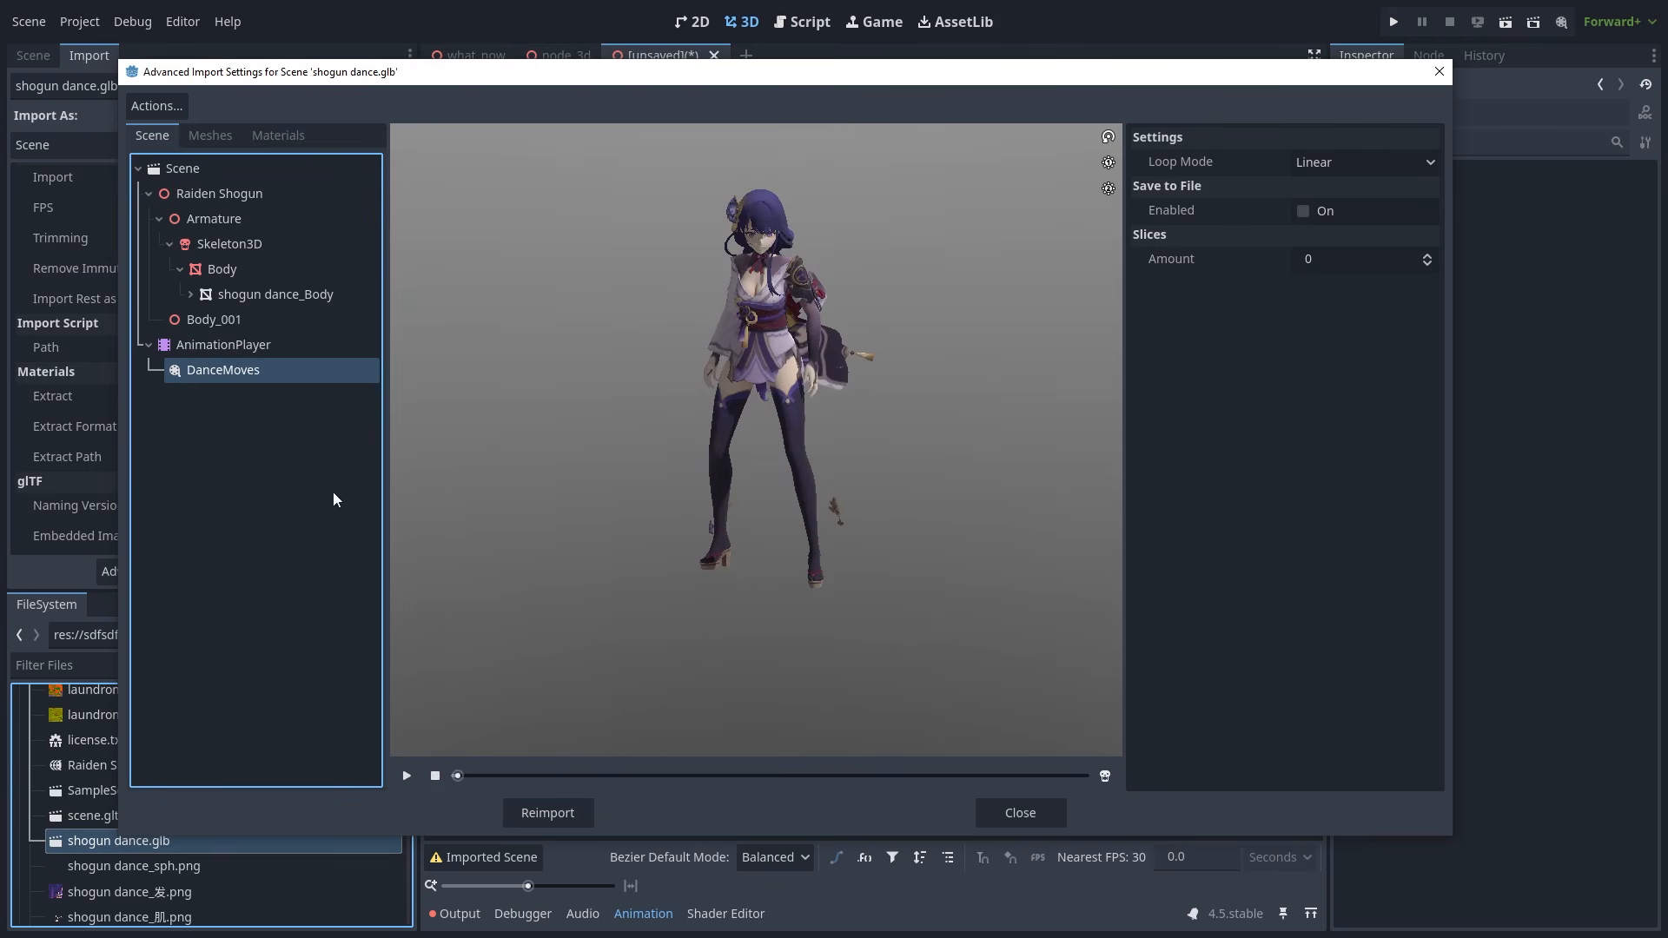
- Rotate the Body and Skeleton3D previews to three-quarter and side views
{"action": "left_click", "coordinate": [261, 270]}
{"action": "left_click_drag", "start_coordinate": [434, 422], "coordinate": [559, 404]}
{"action": "left_click", "coordinate": [229, 244]}
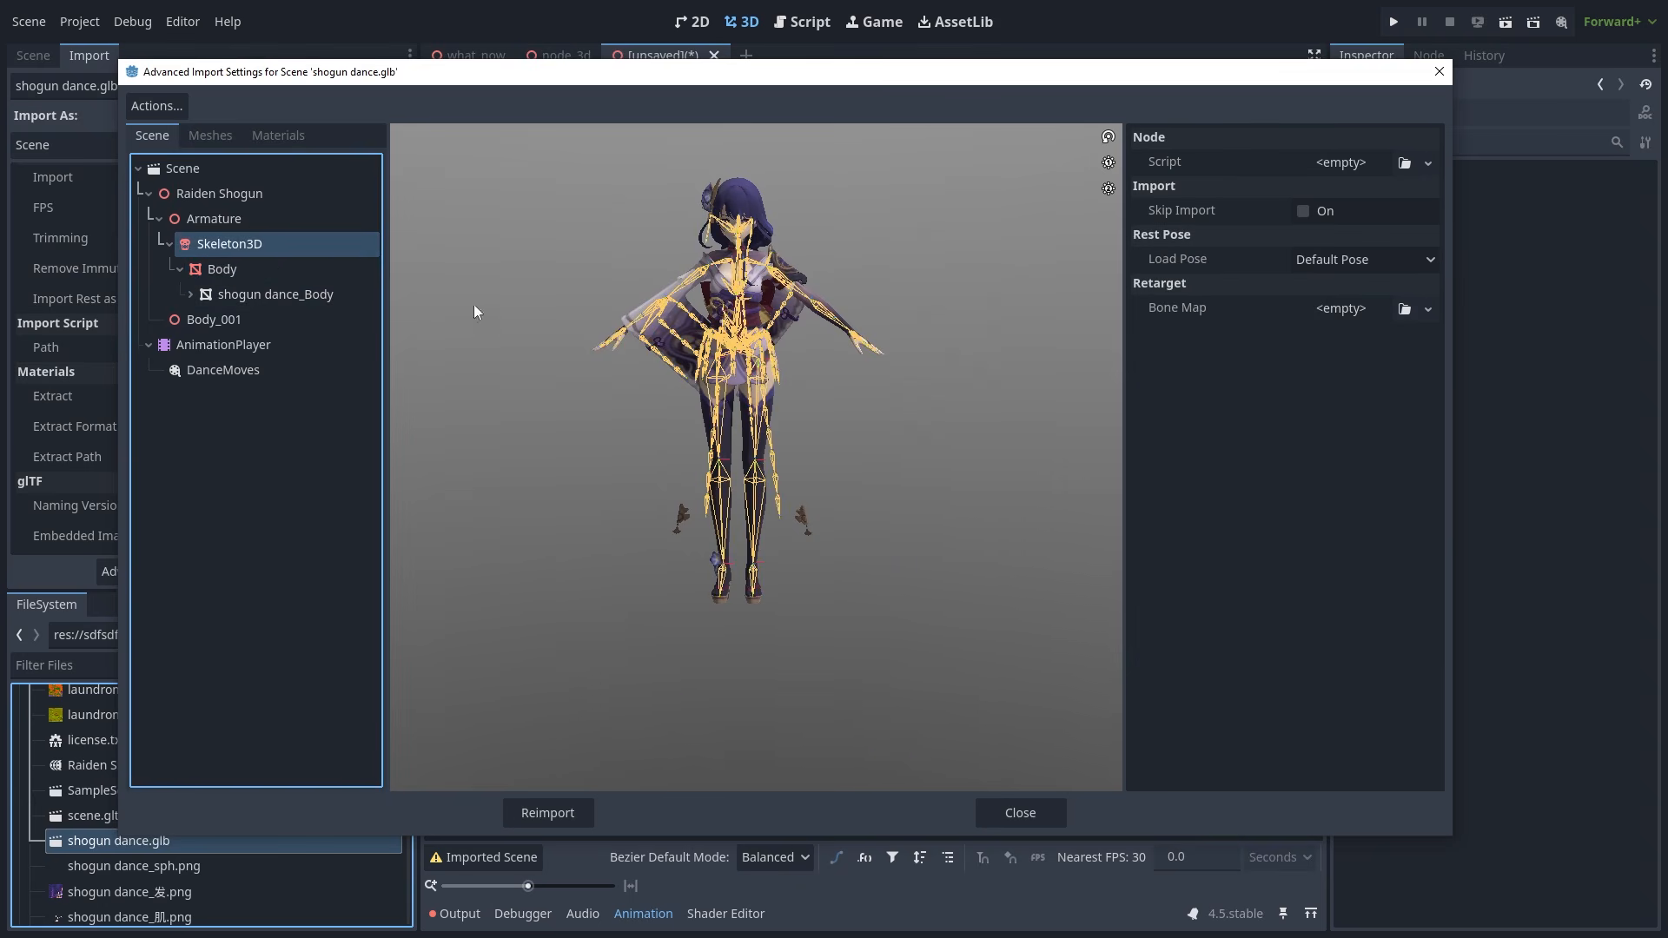
{"action": "left_click_drag", "start_coordinate": [473, 304], "coordinate": [769, 416]}
- Replay DanceMoves, then select Body_001 and turn on Skip Import
{"action": "left_click", "coordinate": [325, 369]}
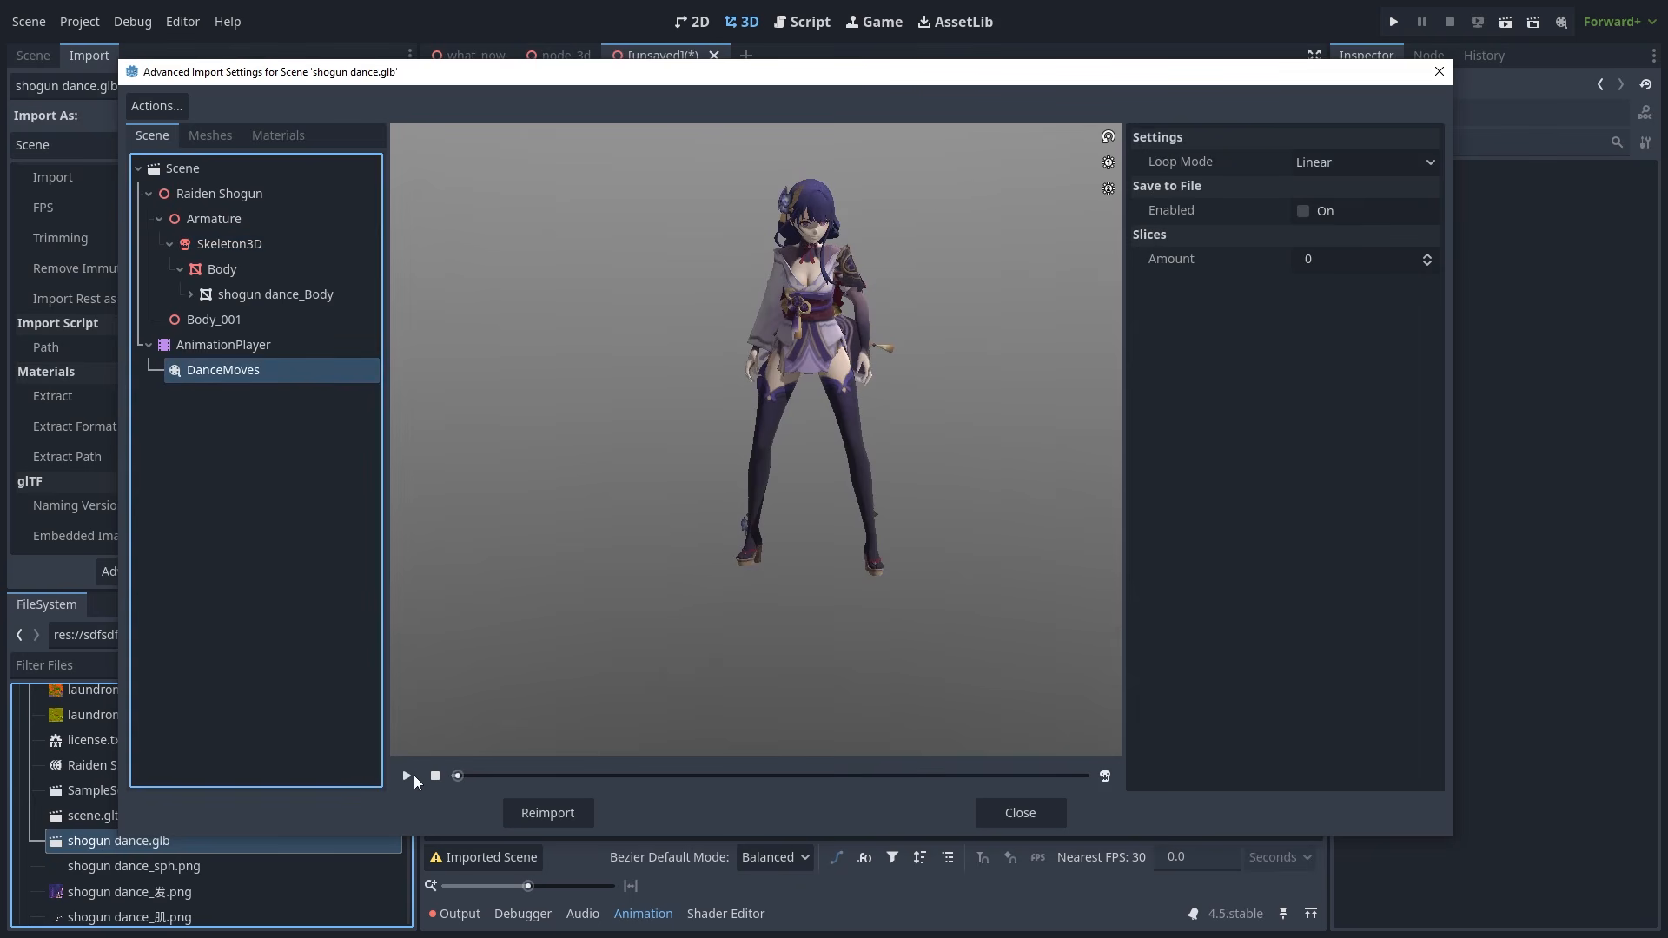
{"action": "left_click", "coordinate": [412, 776]}
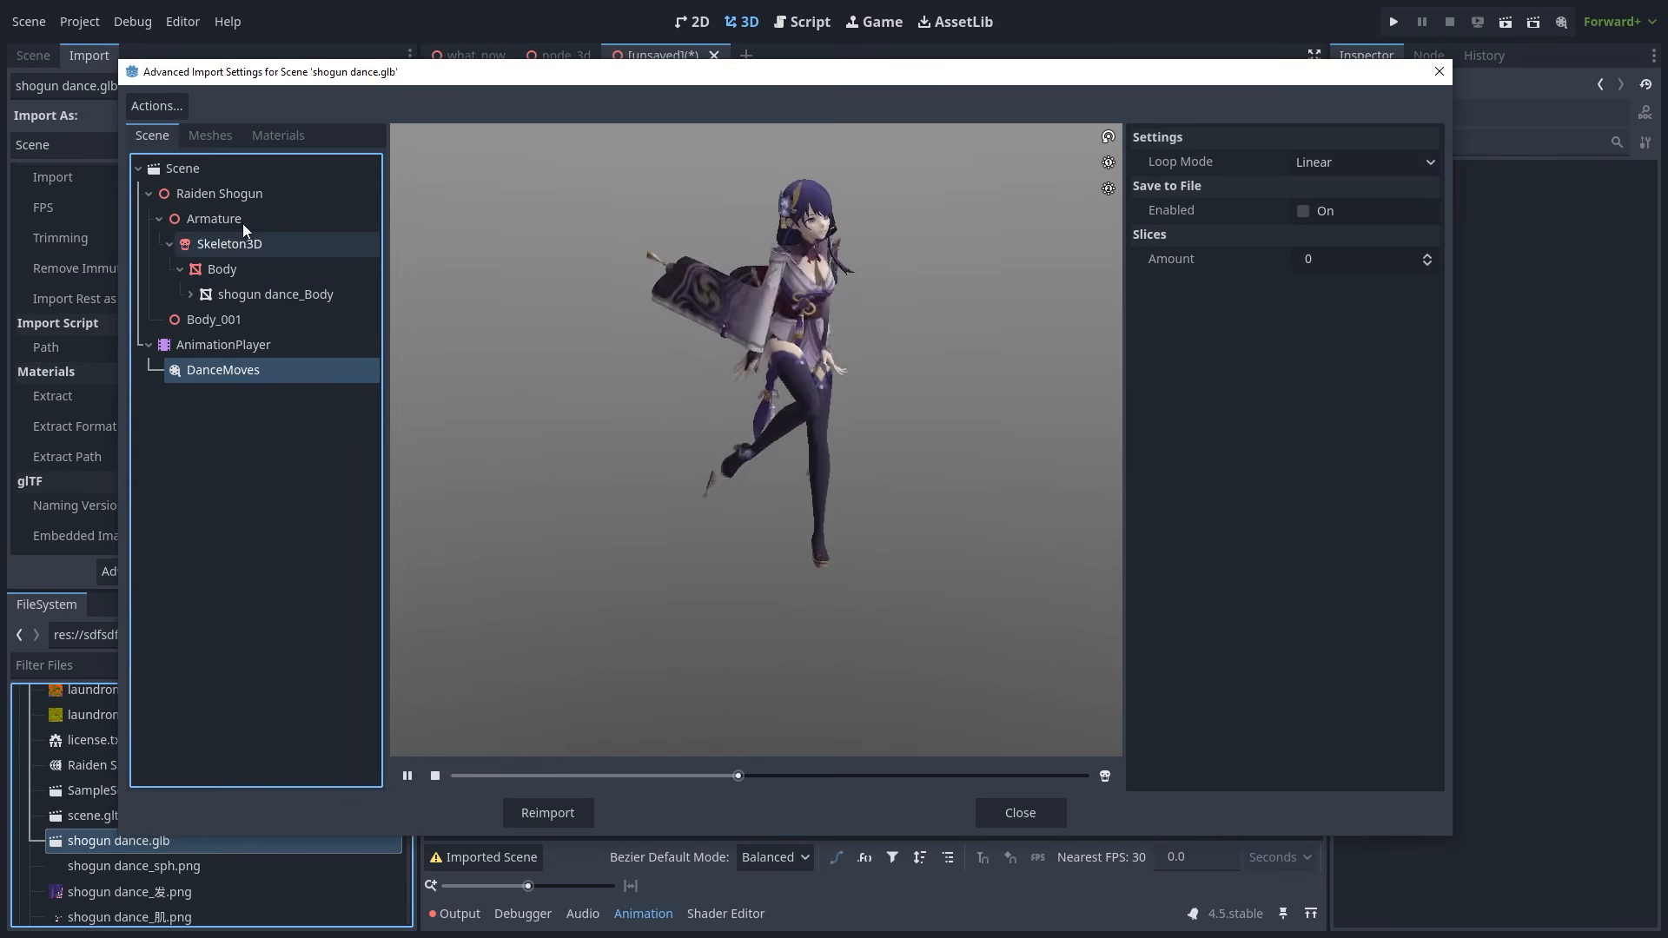
{"action": "left_click", "coordinate": [241, 246]}
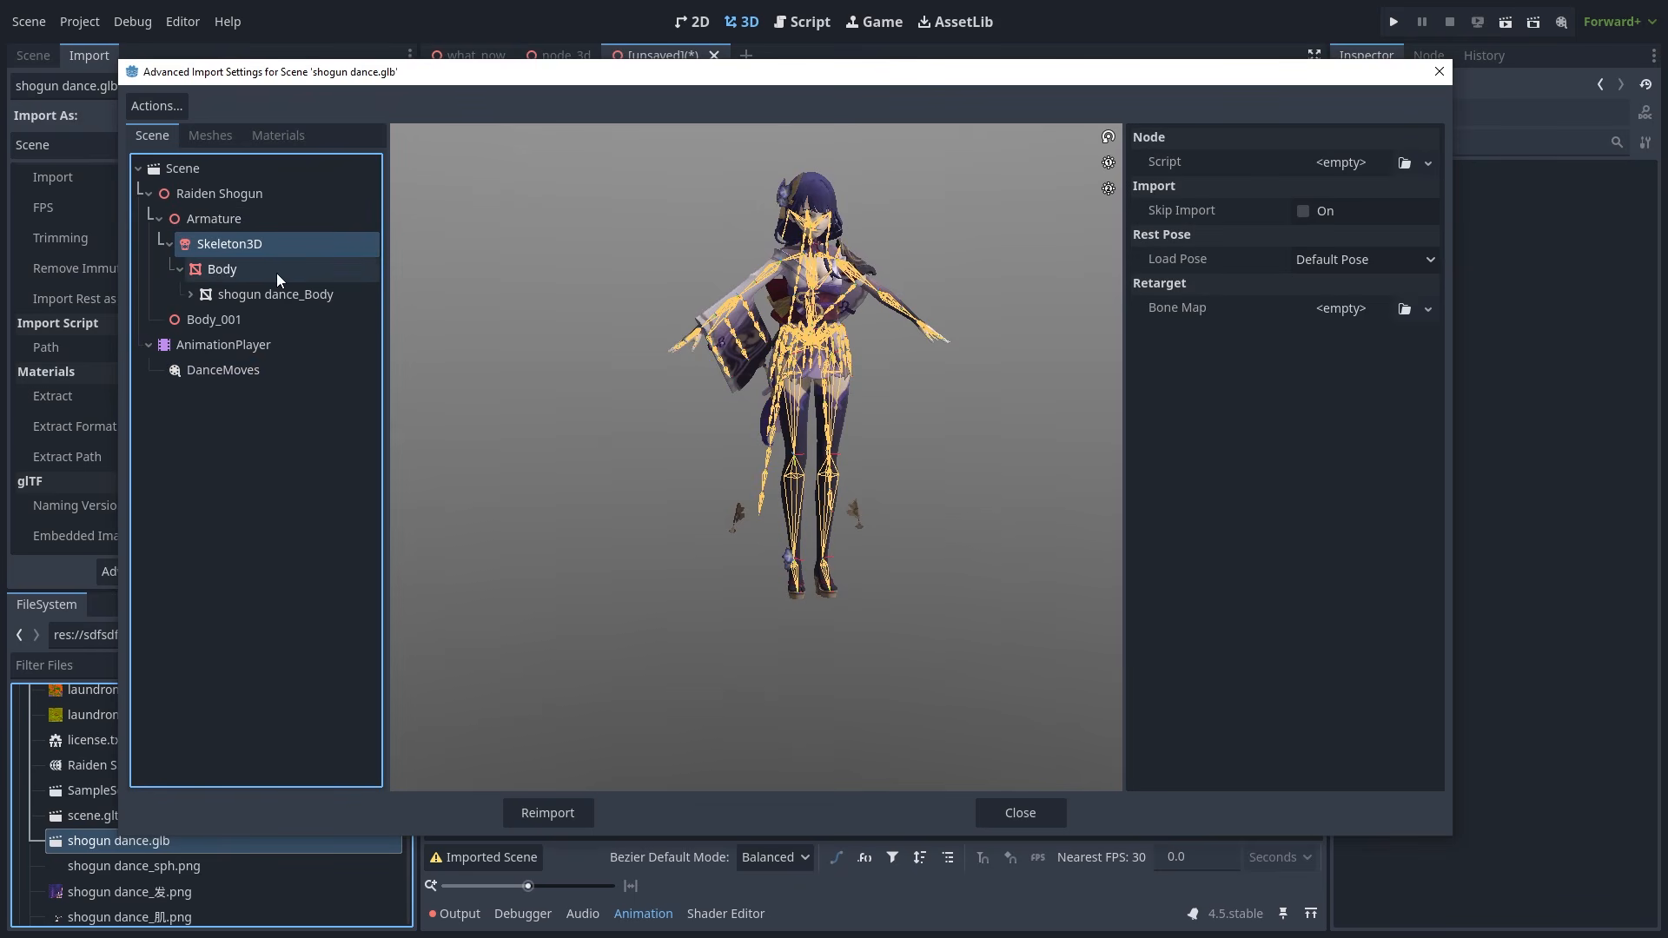
{"action": "left_click", "coordinate": [231, 320]}
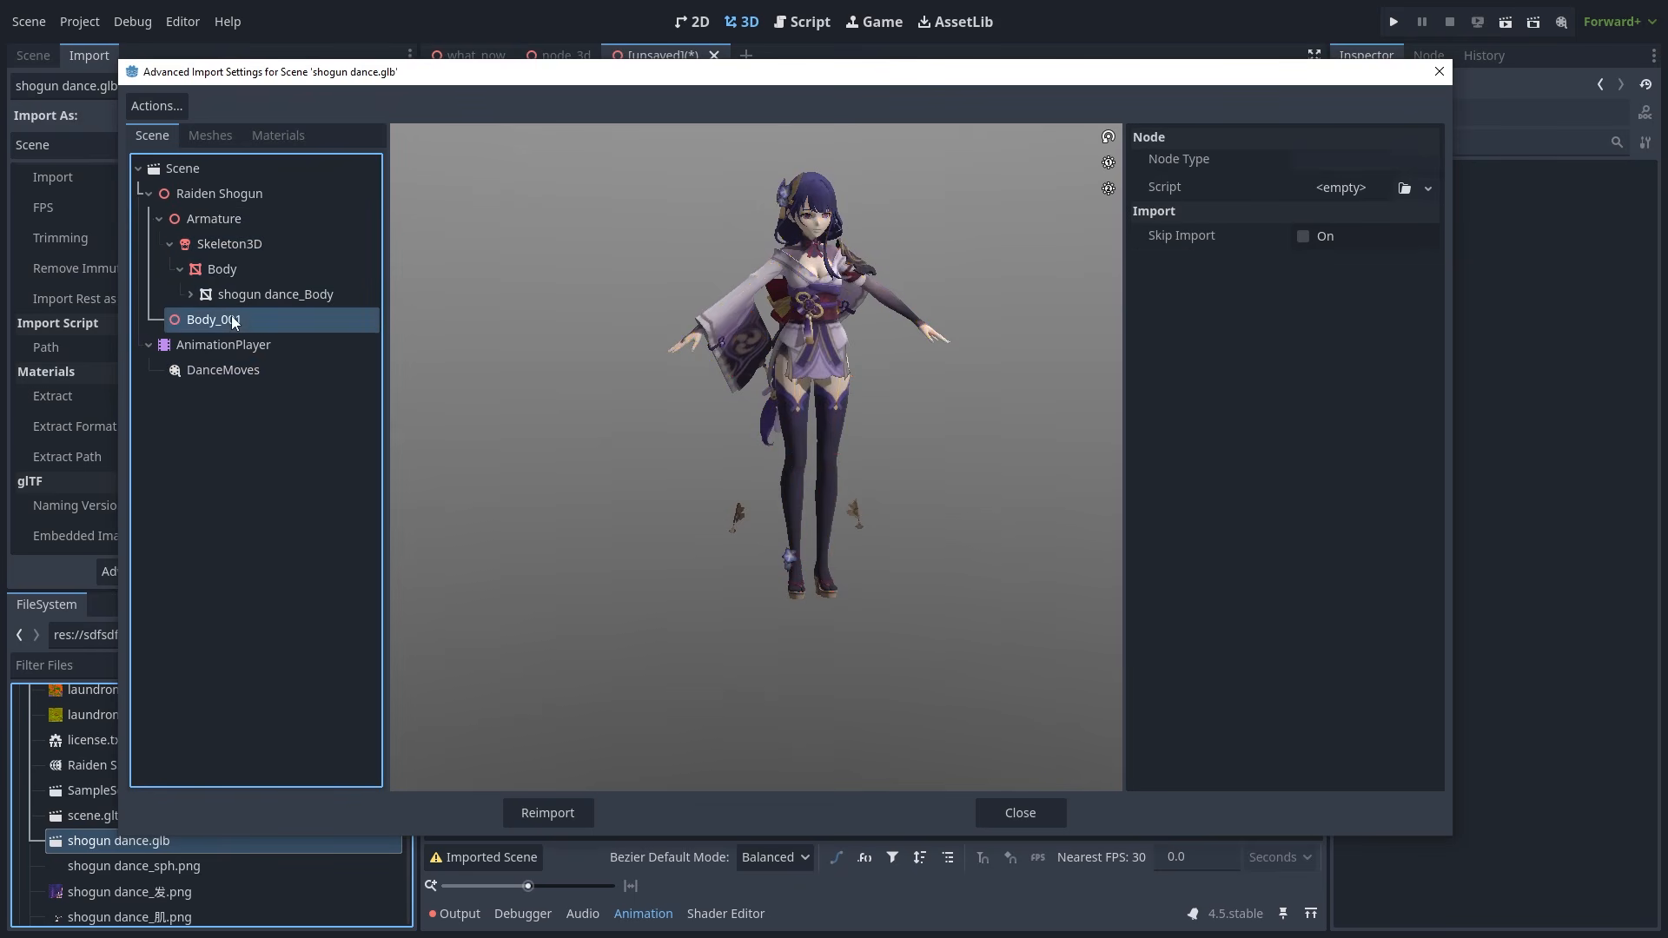
{"action": "left_click", "coordinate": [1308, 236]}
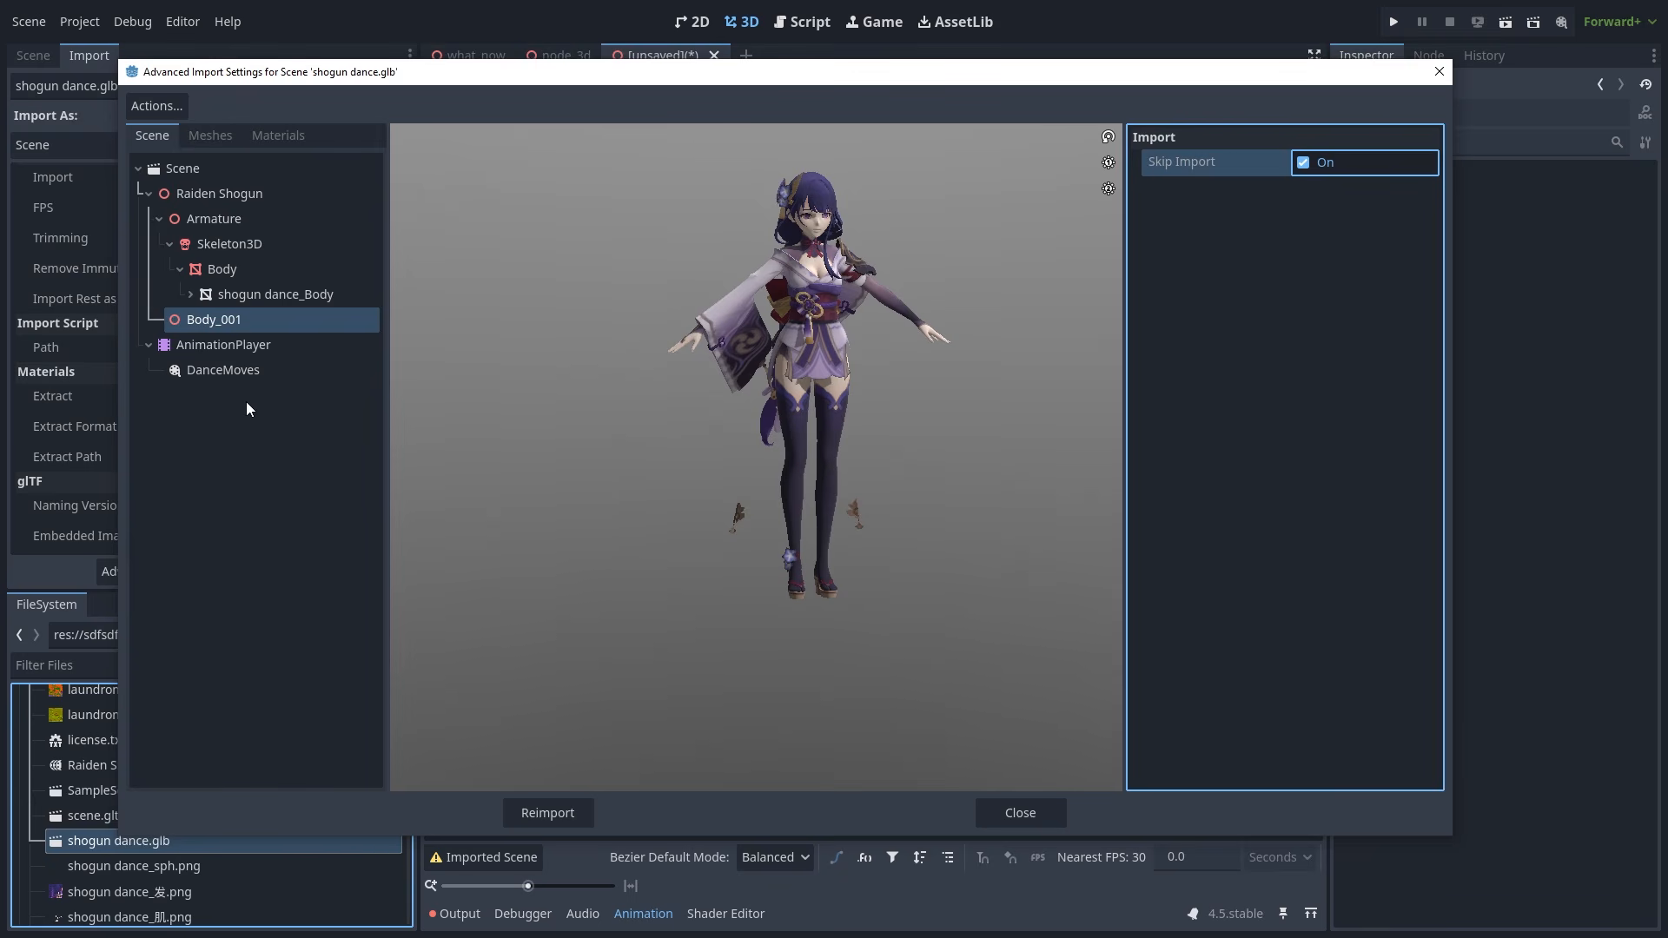
- Reimport with Body_001 skipped, then restore Body_001 and reimport again
{"action": "left_click", "coordinate": [548, 813]}
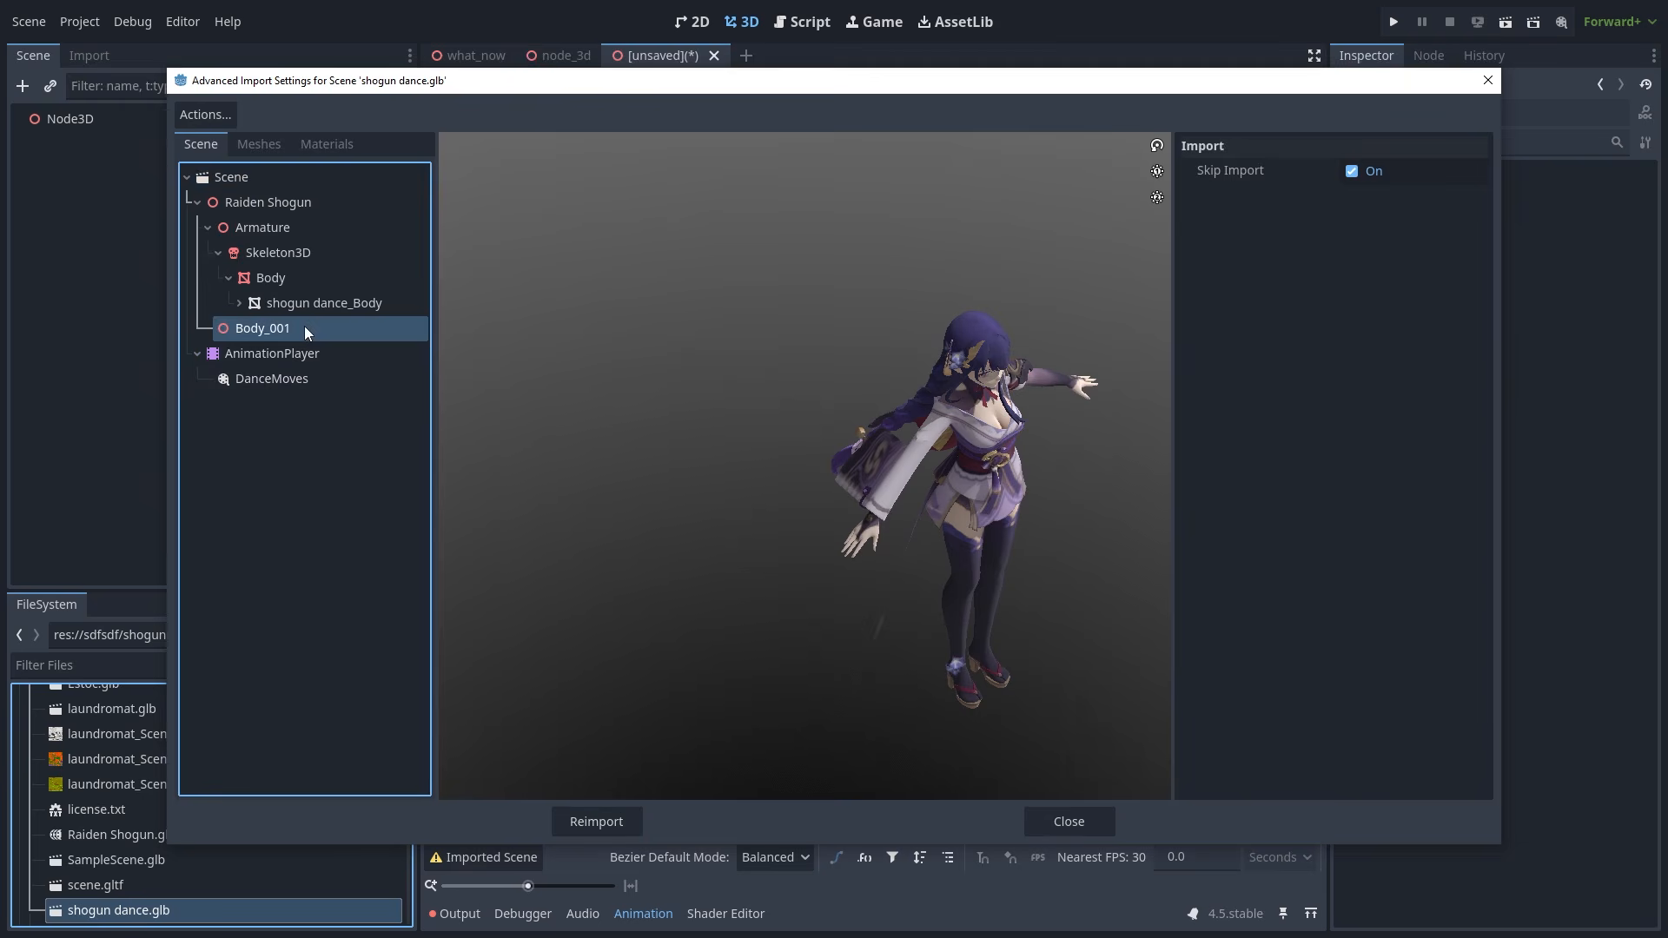
{"action": "left_click", "coordinate": [1373, 170]}
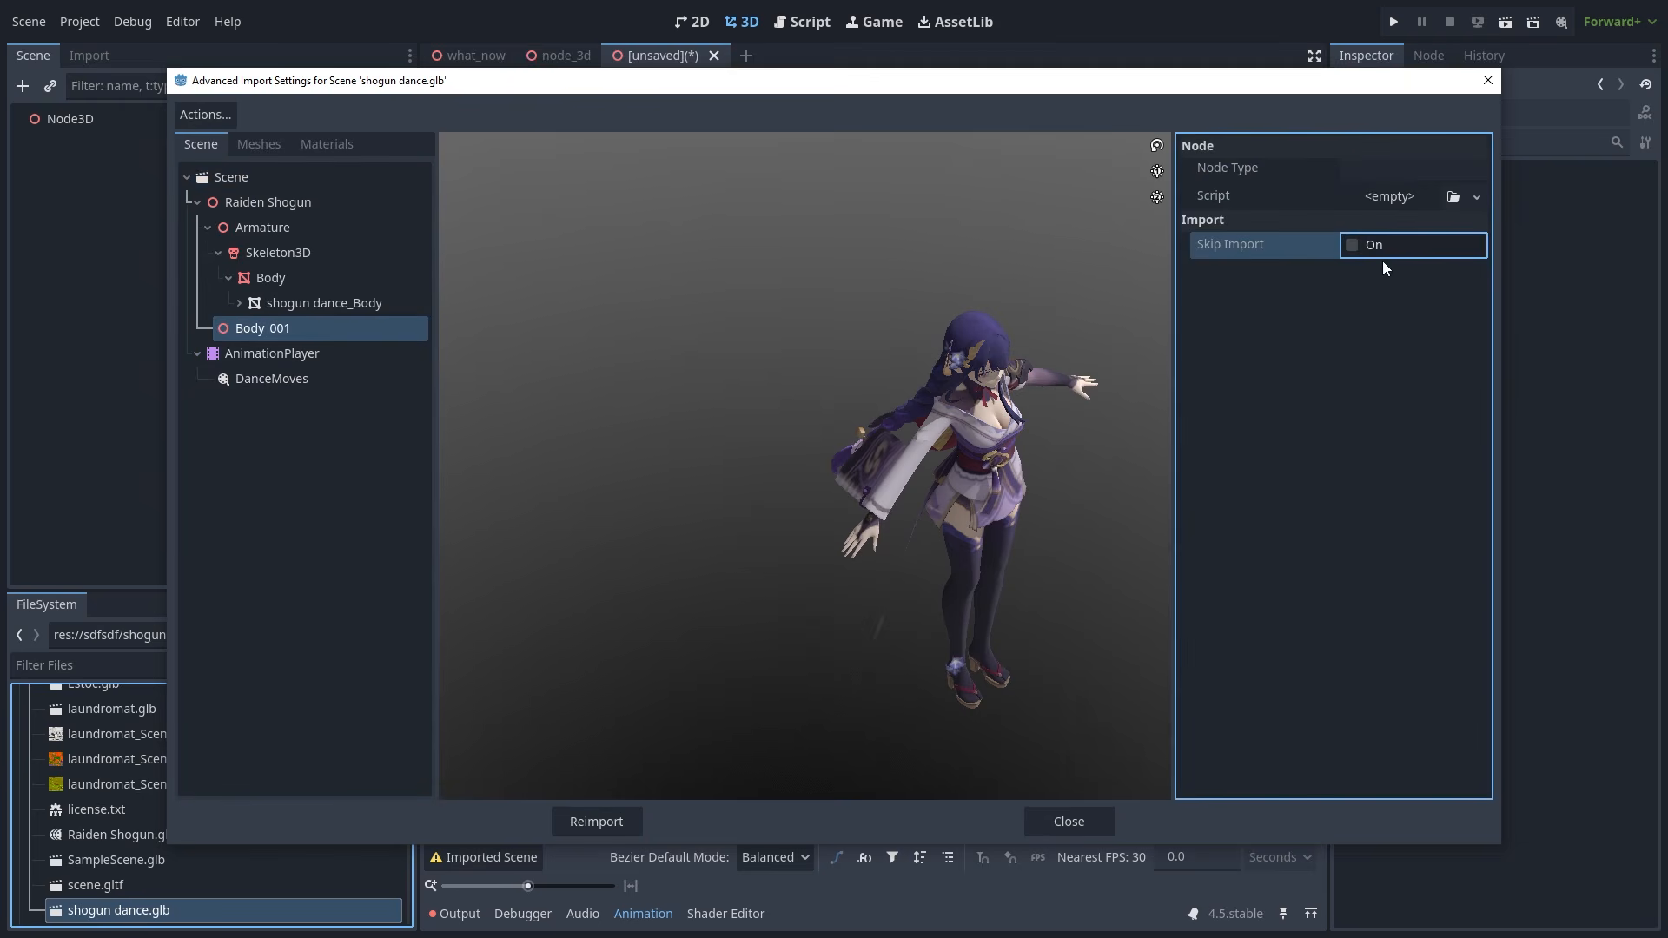
{"action": "left_click", "coordinate": [594, 820]}
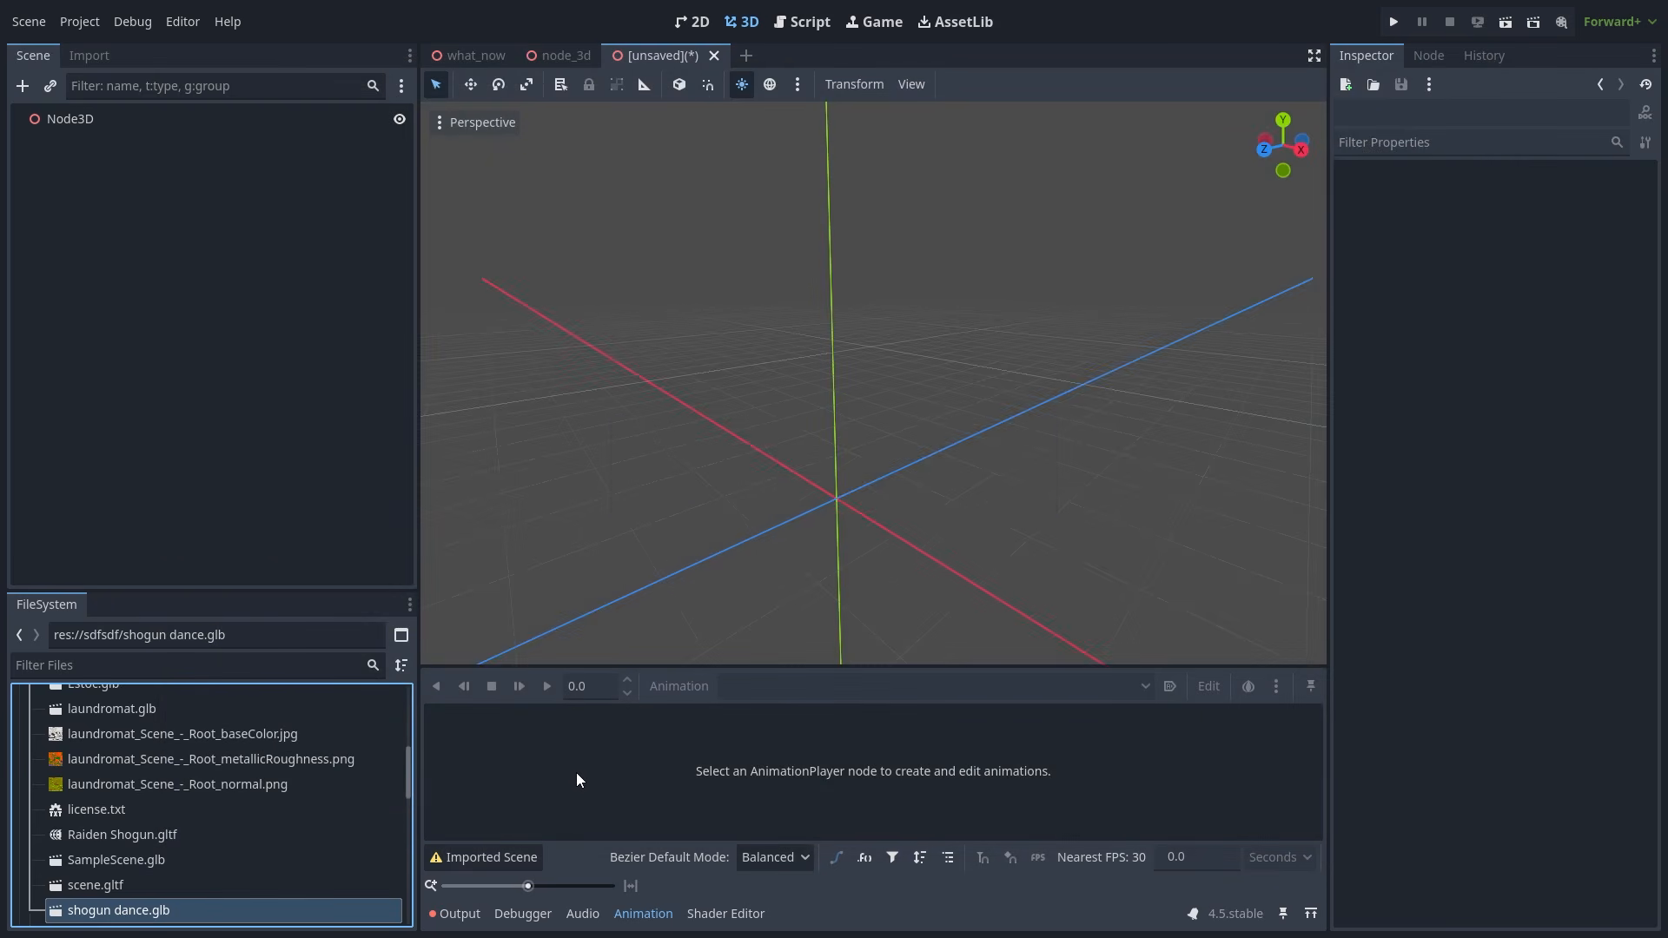
- Reopen the advanced import settings, skip Body_001 and reimport shogun dance.glb
{"action": "double_click", "coordinate": [265, 910]}
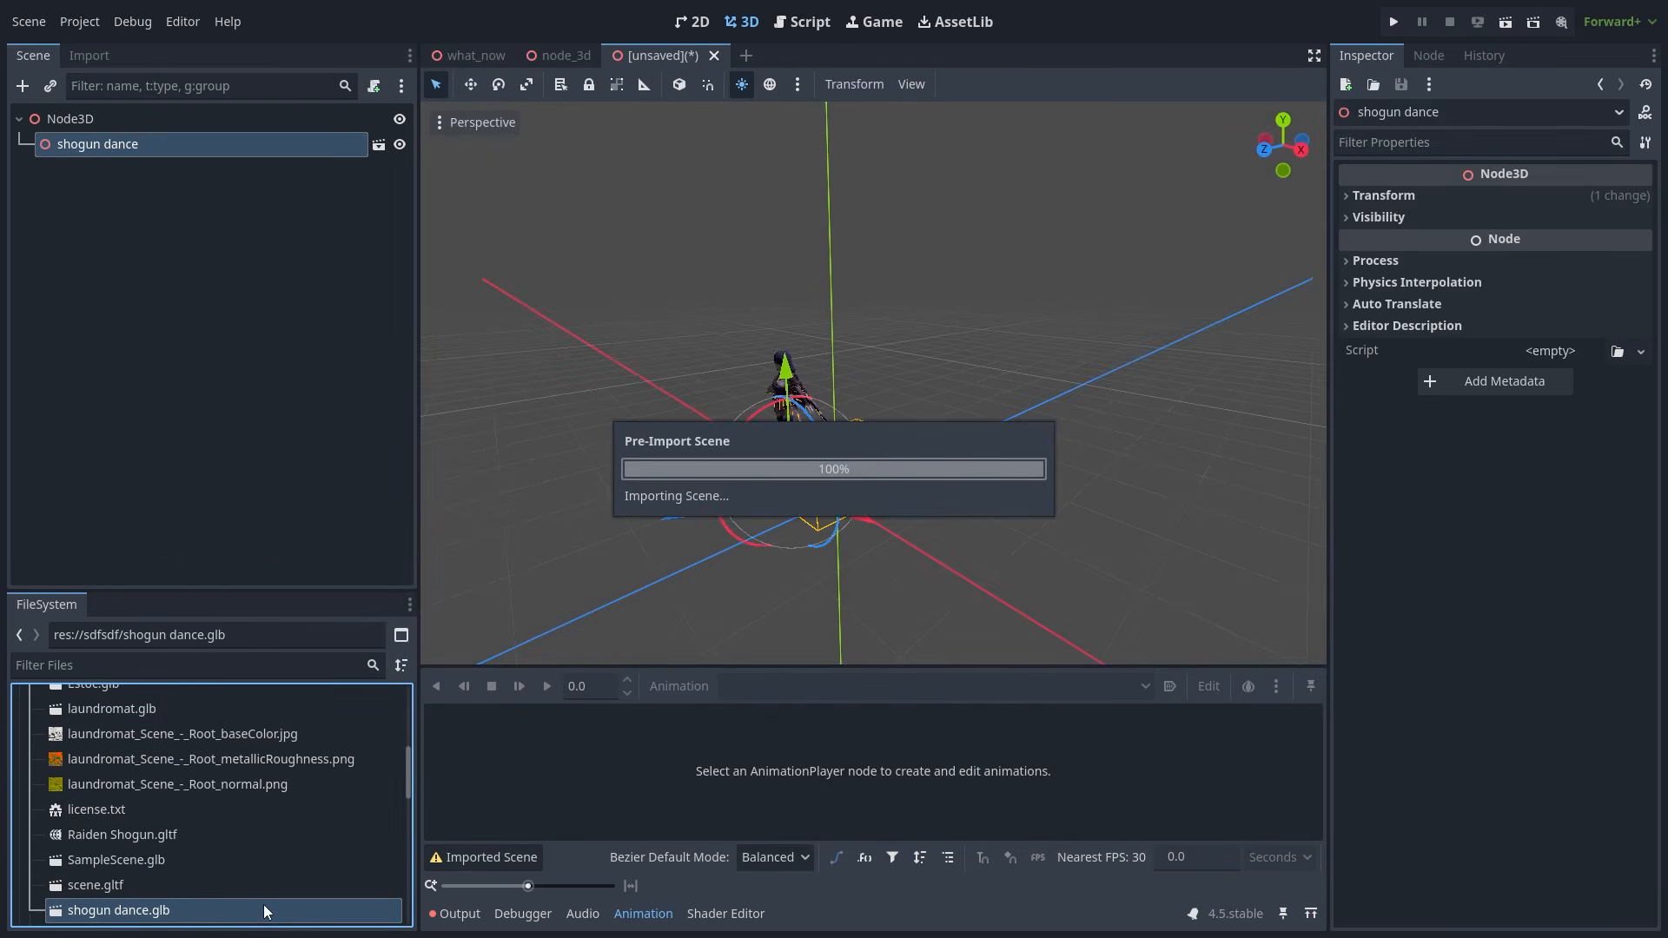
{"action": "left_click", "coordinate": [262, 327]}
{"action": "left_click", "coordinate": [1352, 170]}
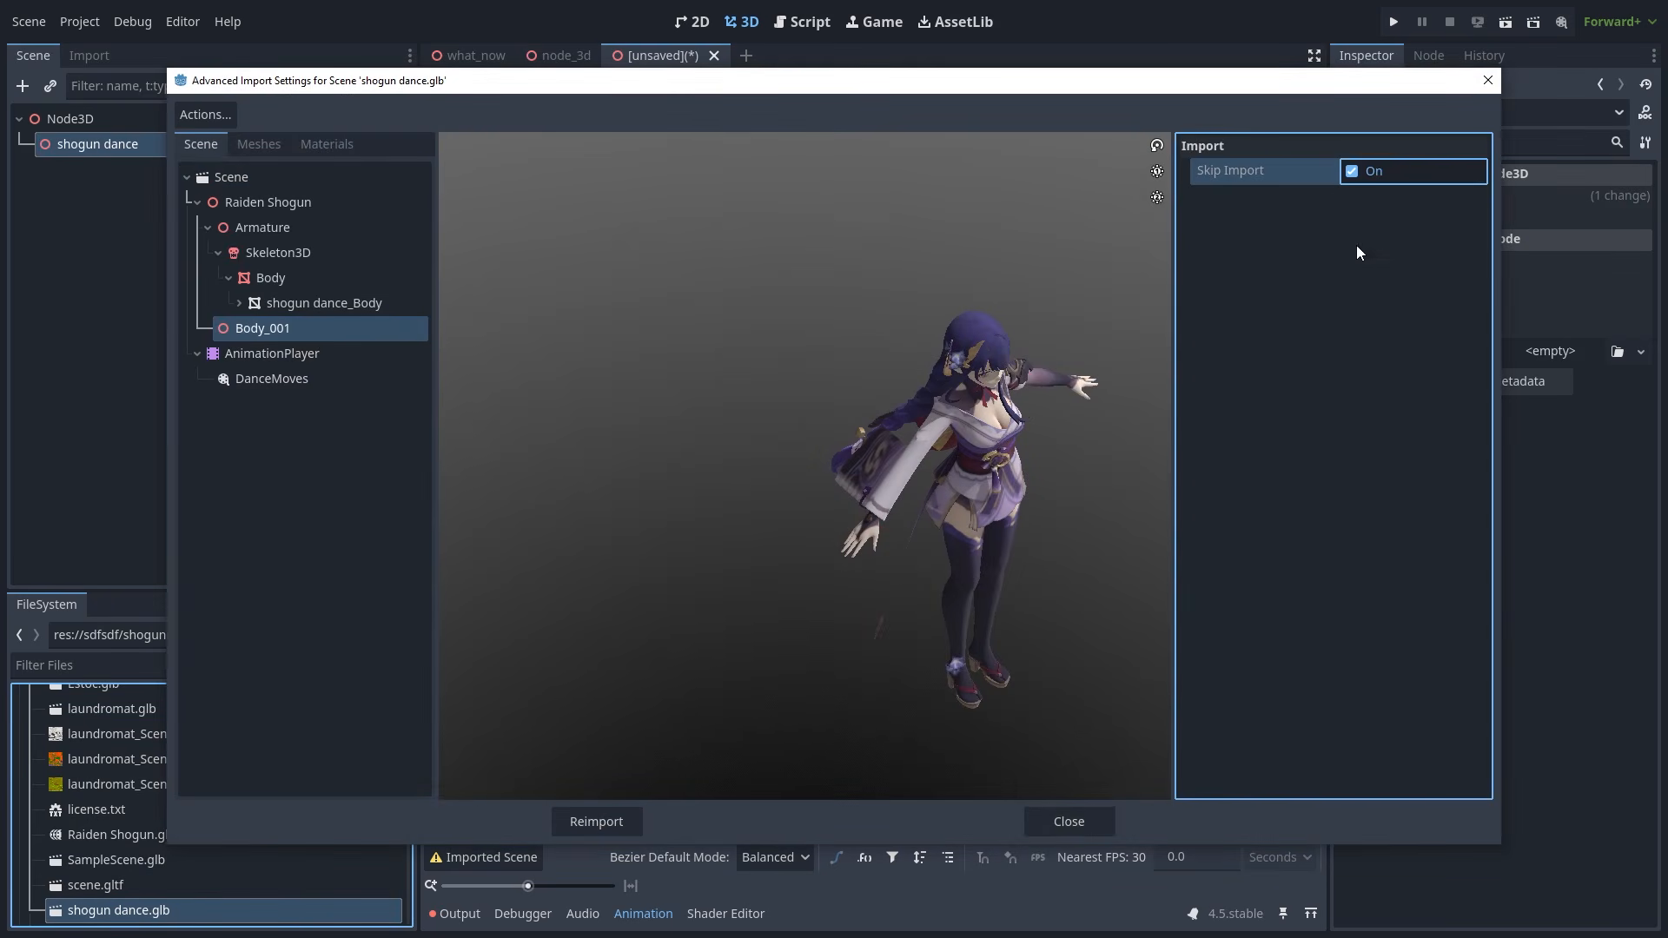
{"action": "left_click", "coordinate": [594, 821]}
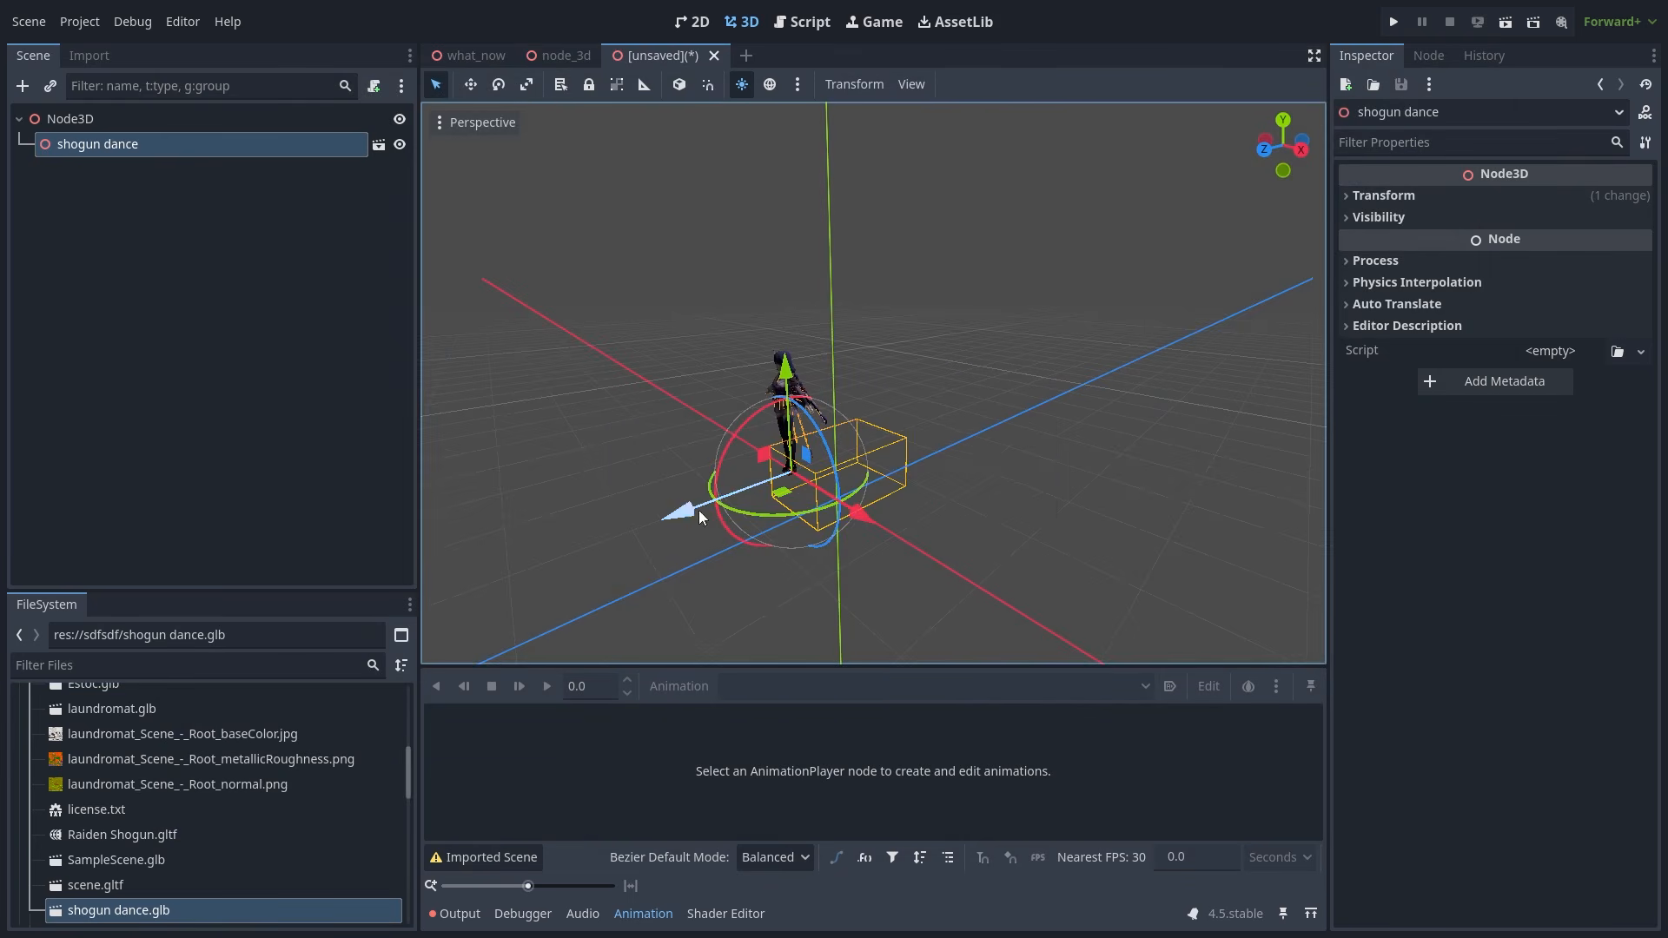
- Make the shogun dance instance local and clear the selection
{"action": "right_click", "coordinate": [227, 176]}
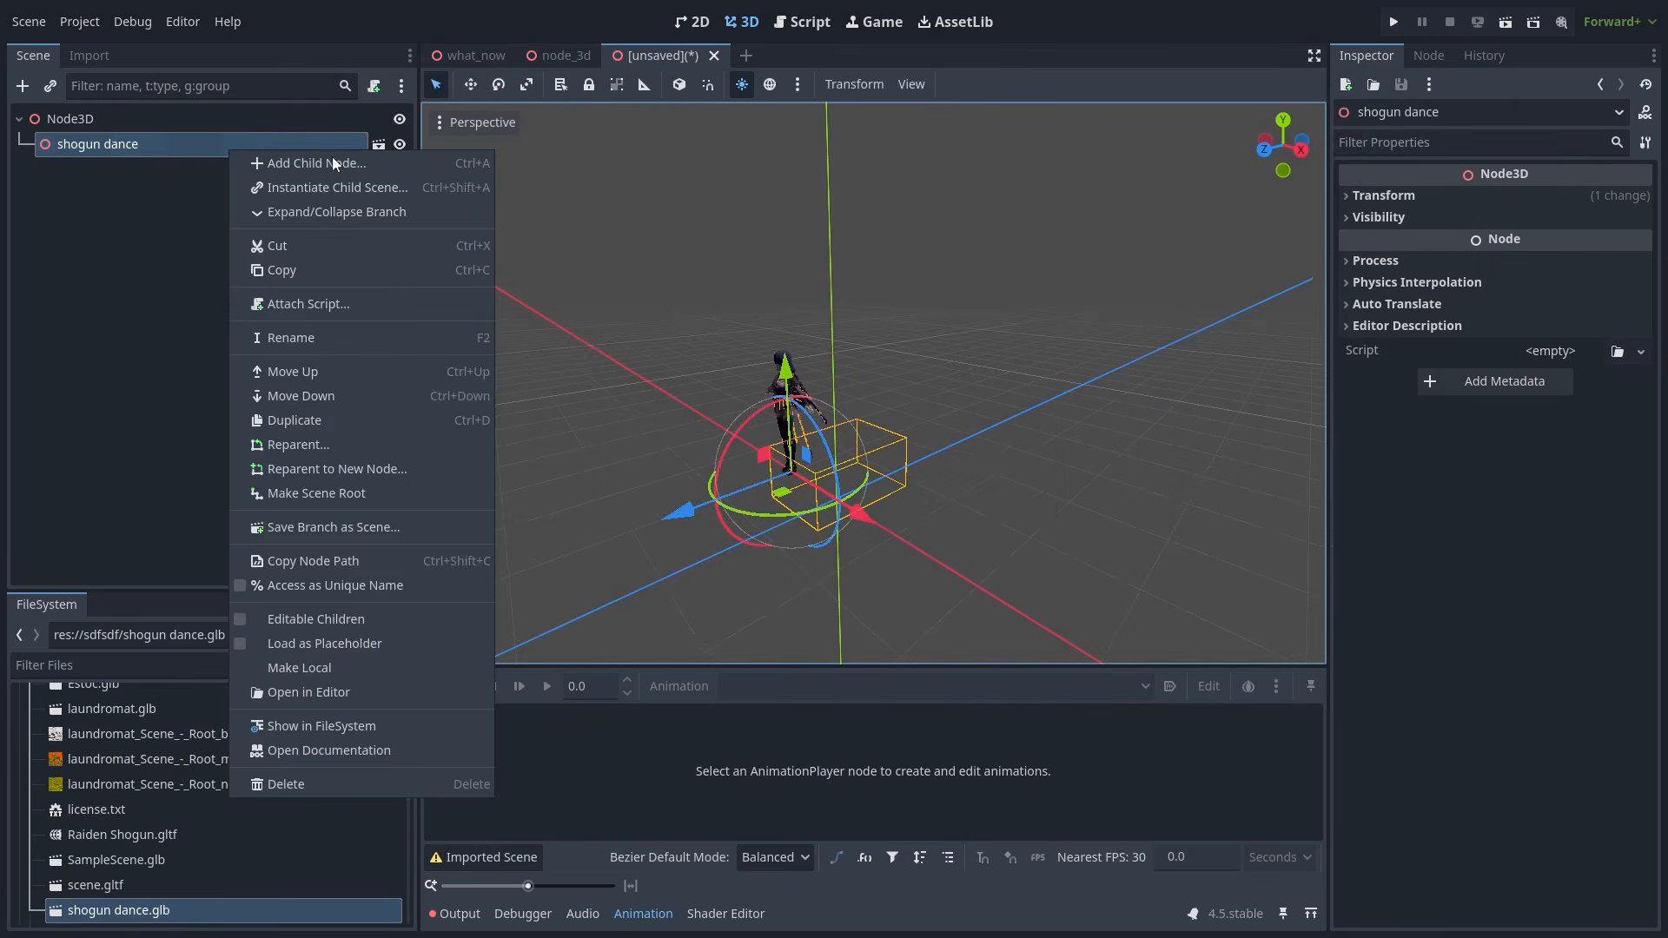
{"action": "left_click", "coordinate": [377, 669]}
{"action": "left_click", "coordinate": [253, 313]}
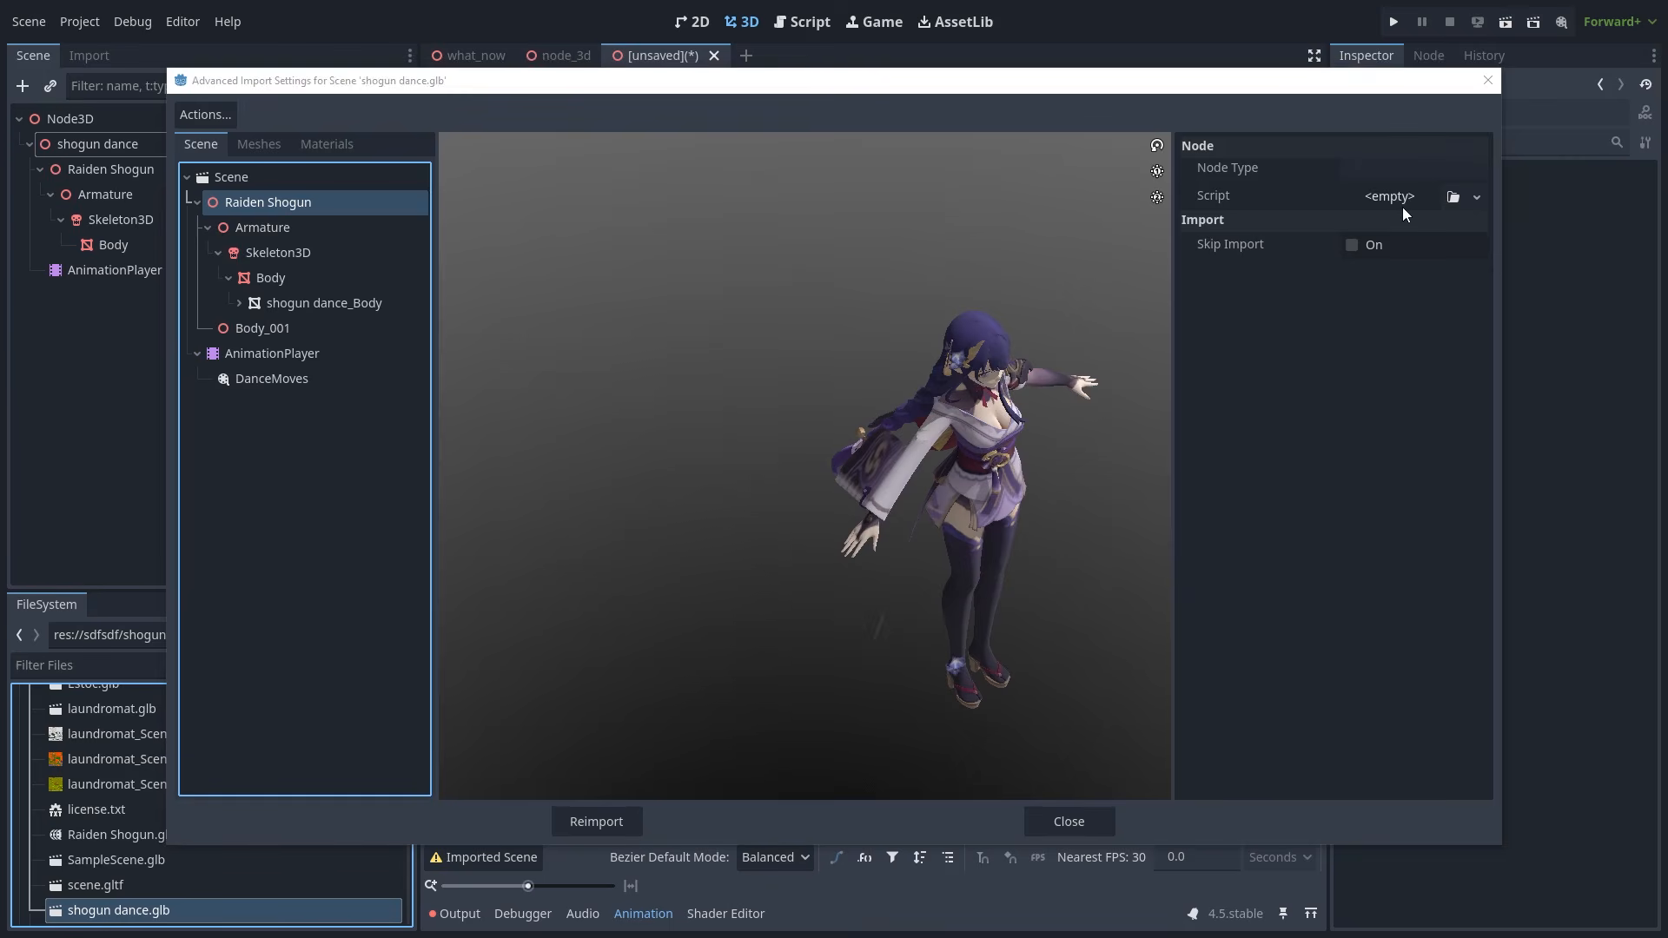
- Review Armature, Skeleton3D, Body, Body_001, AnimationPlayer and whole-scene import options
{"action": "left_click", "coordinate": [348, 226]}
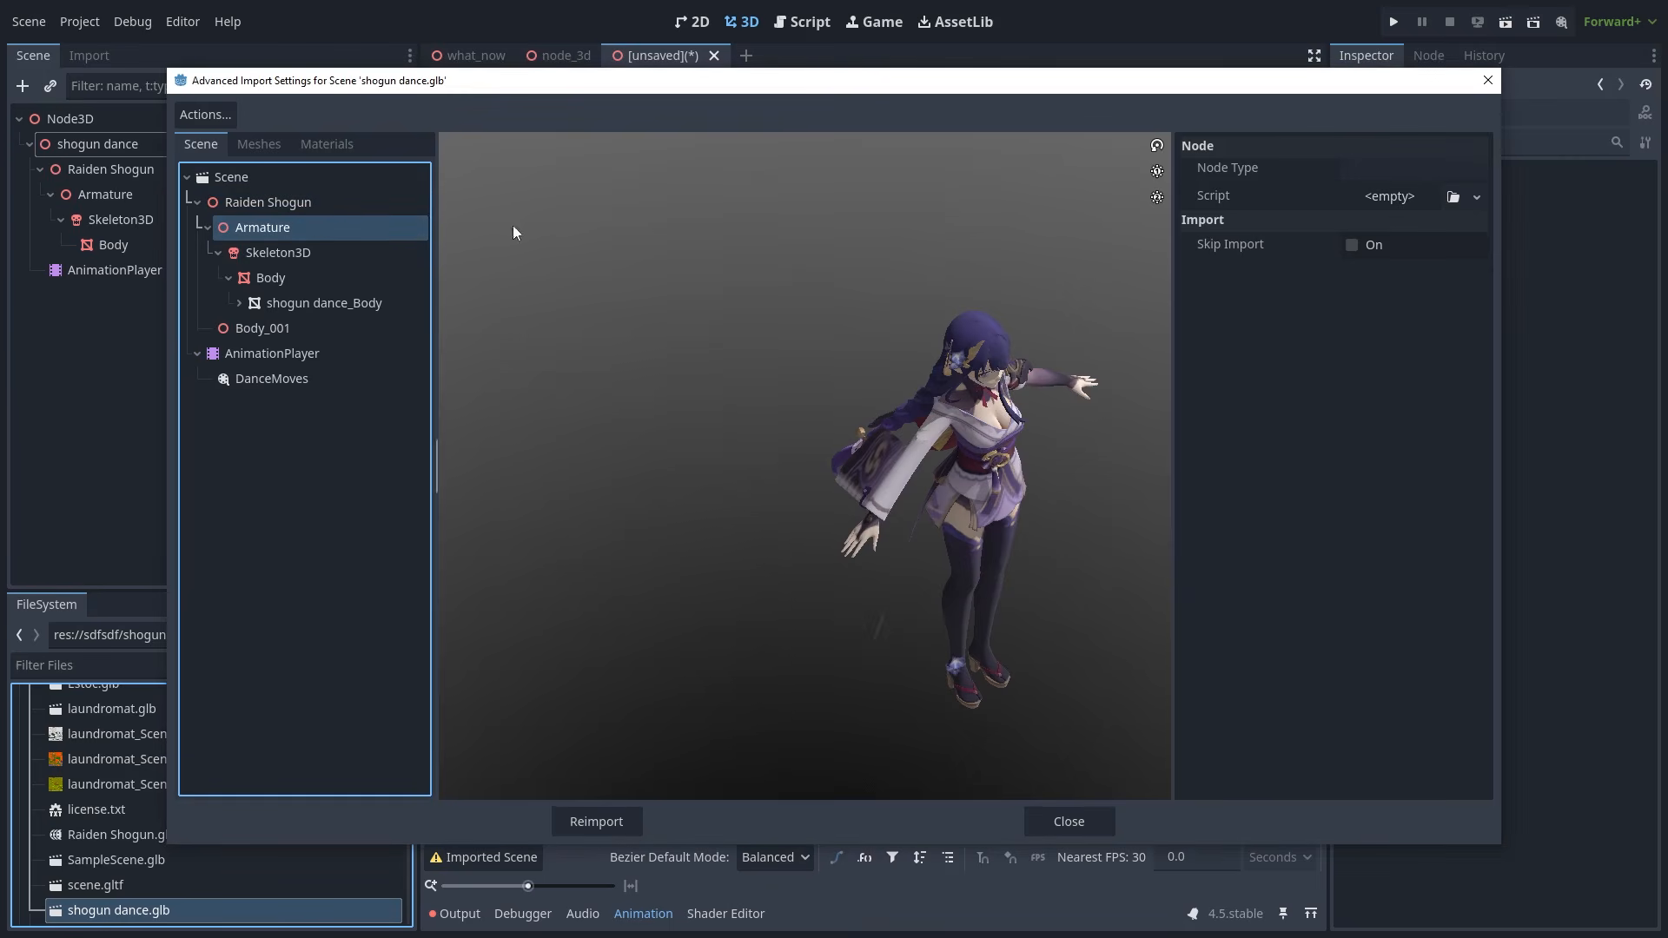
{"action": "left_click", "coordinate": [260, 252]}
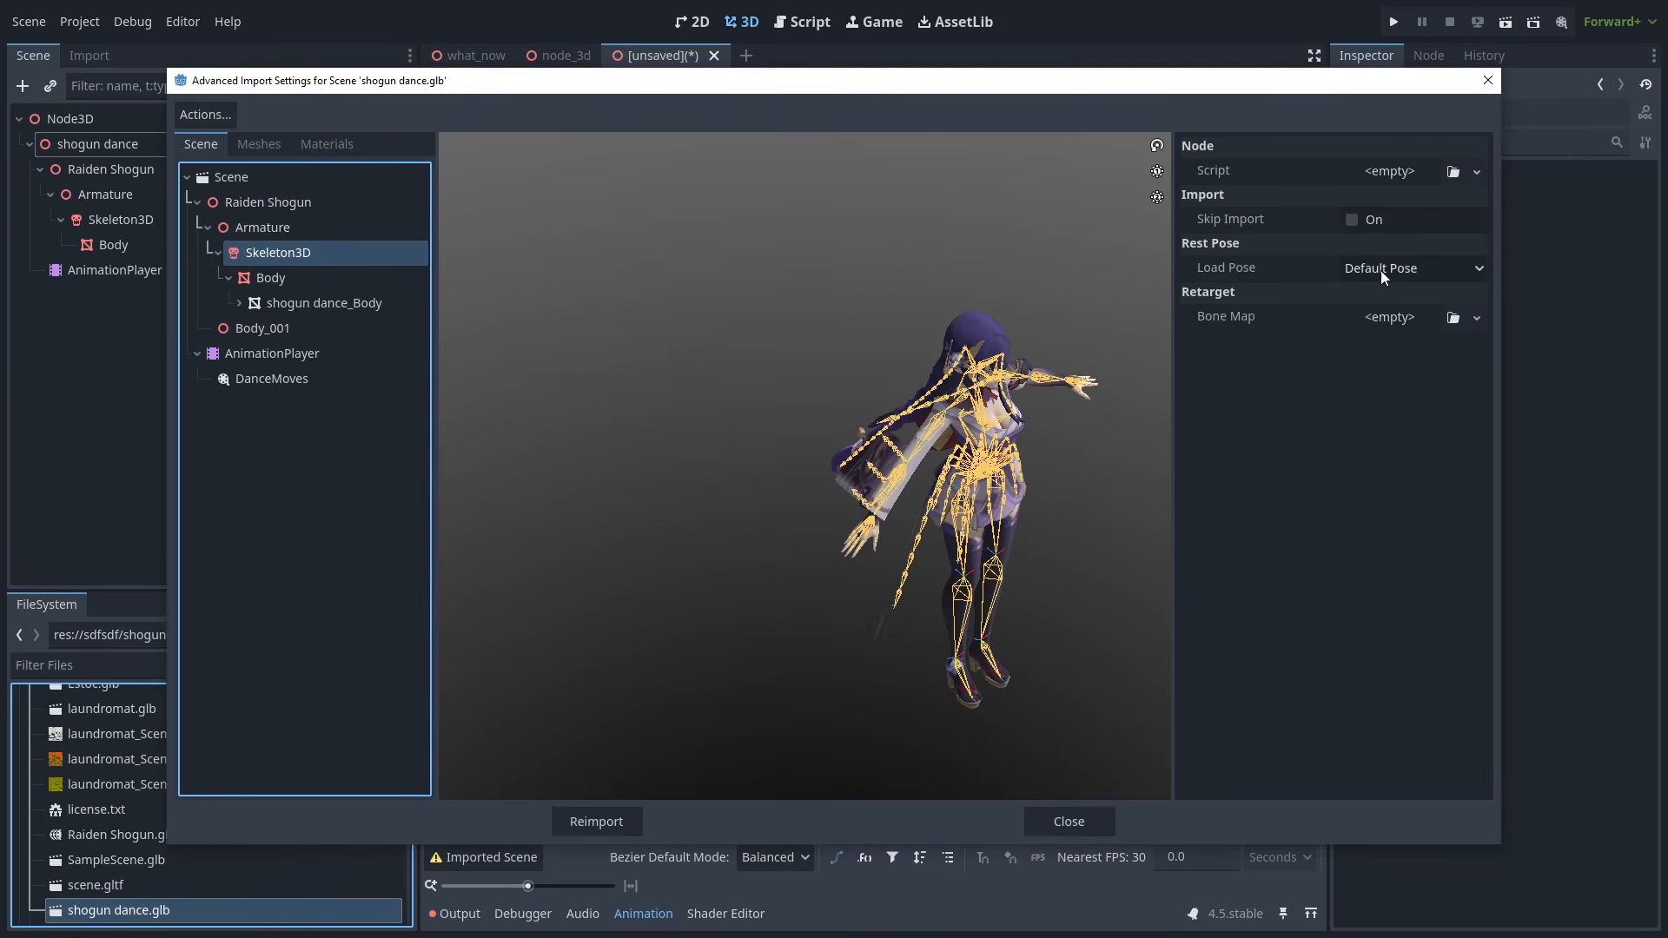
{"action": "left_click", "coordinate": [328, 275]}
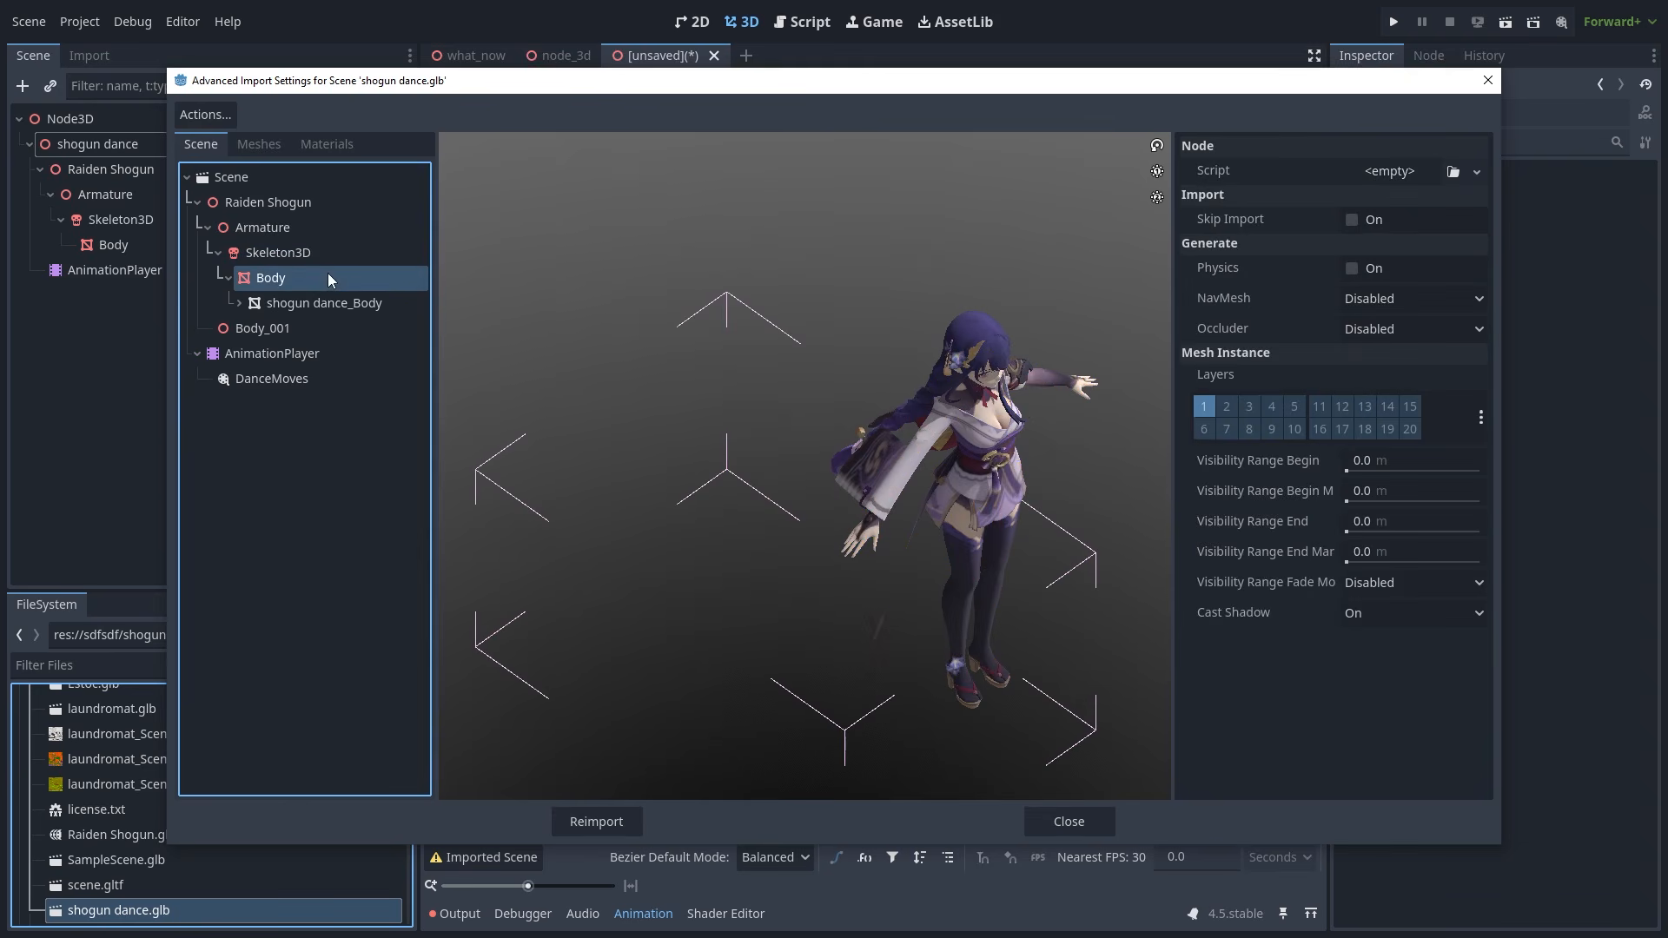
{"action": "left_click", "coordinate": [283, 337]}
{"action": "left_click", "coordinate": [282, 353]}
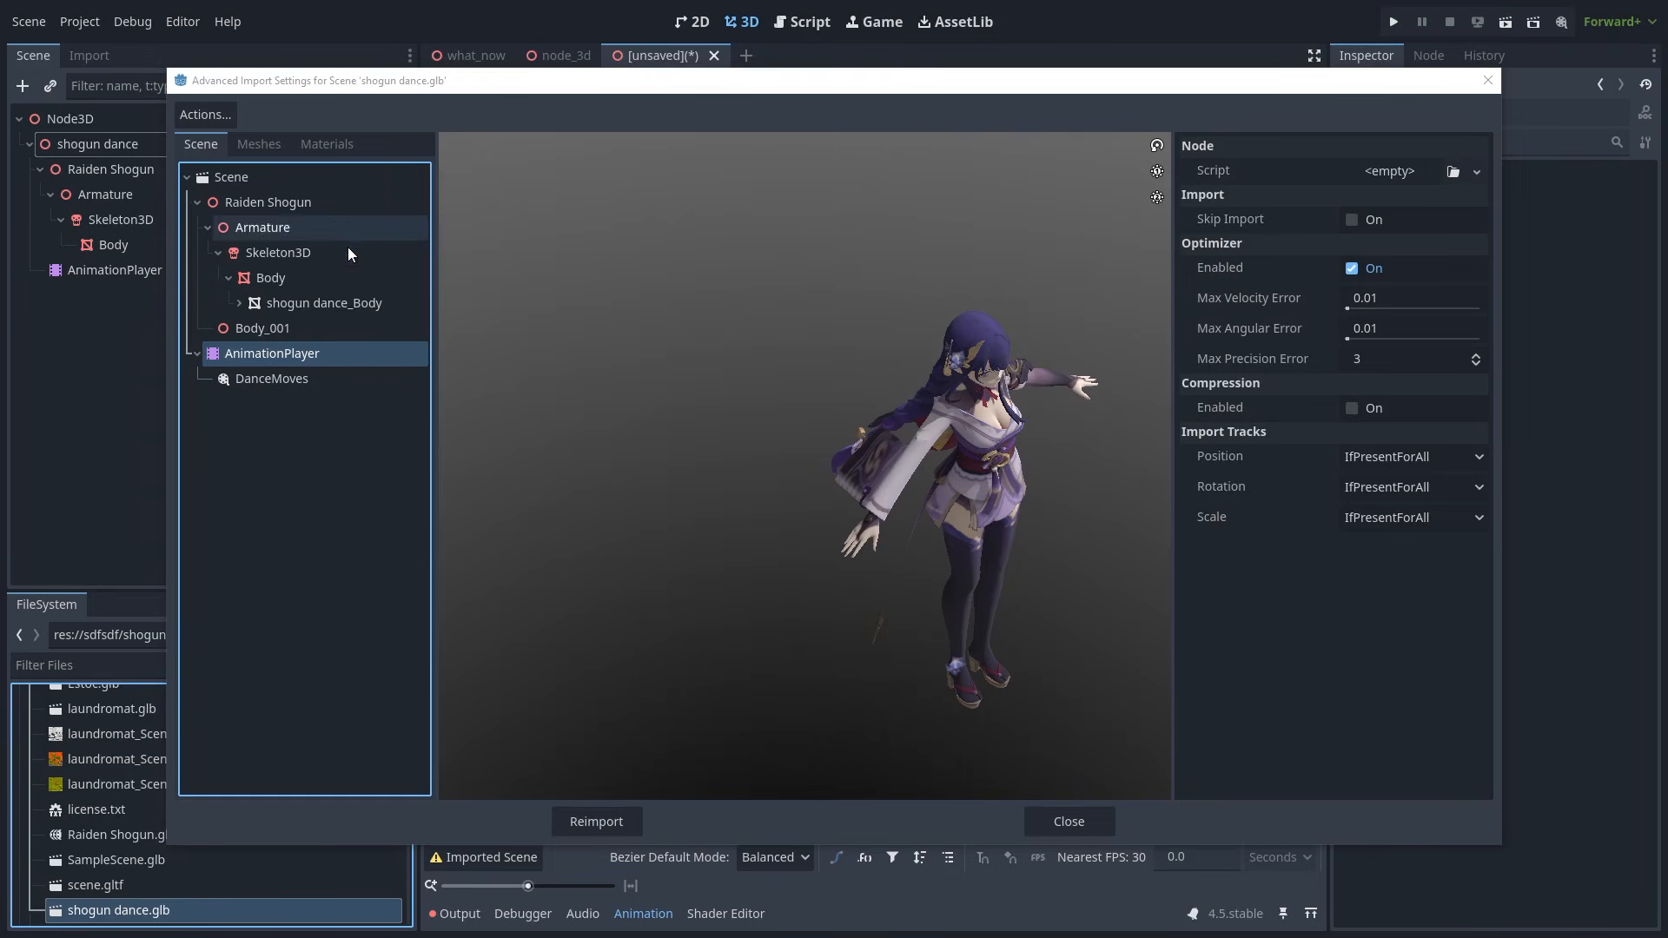
{"action": "left_click", "coordinate": [357, 253]}
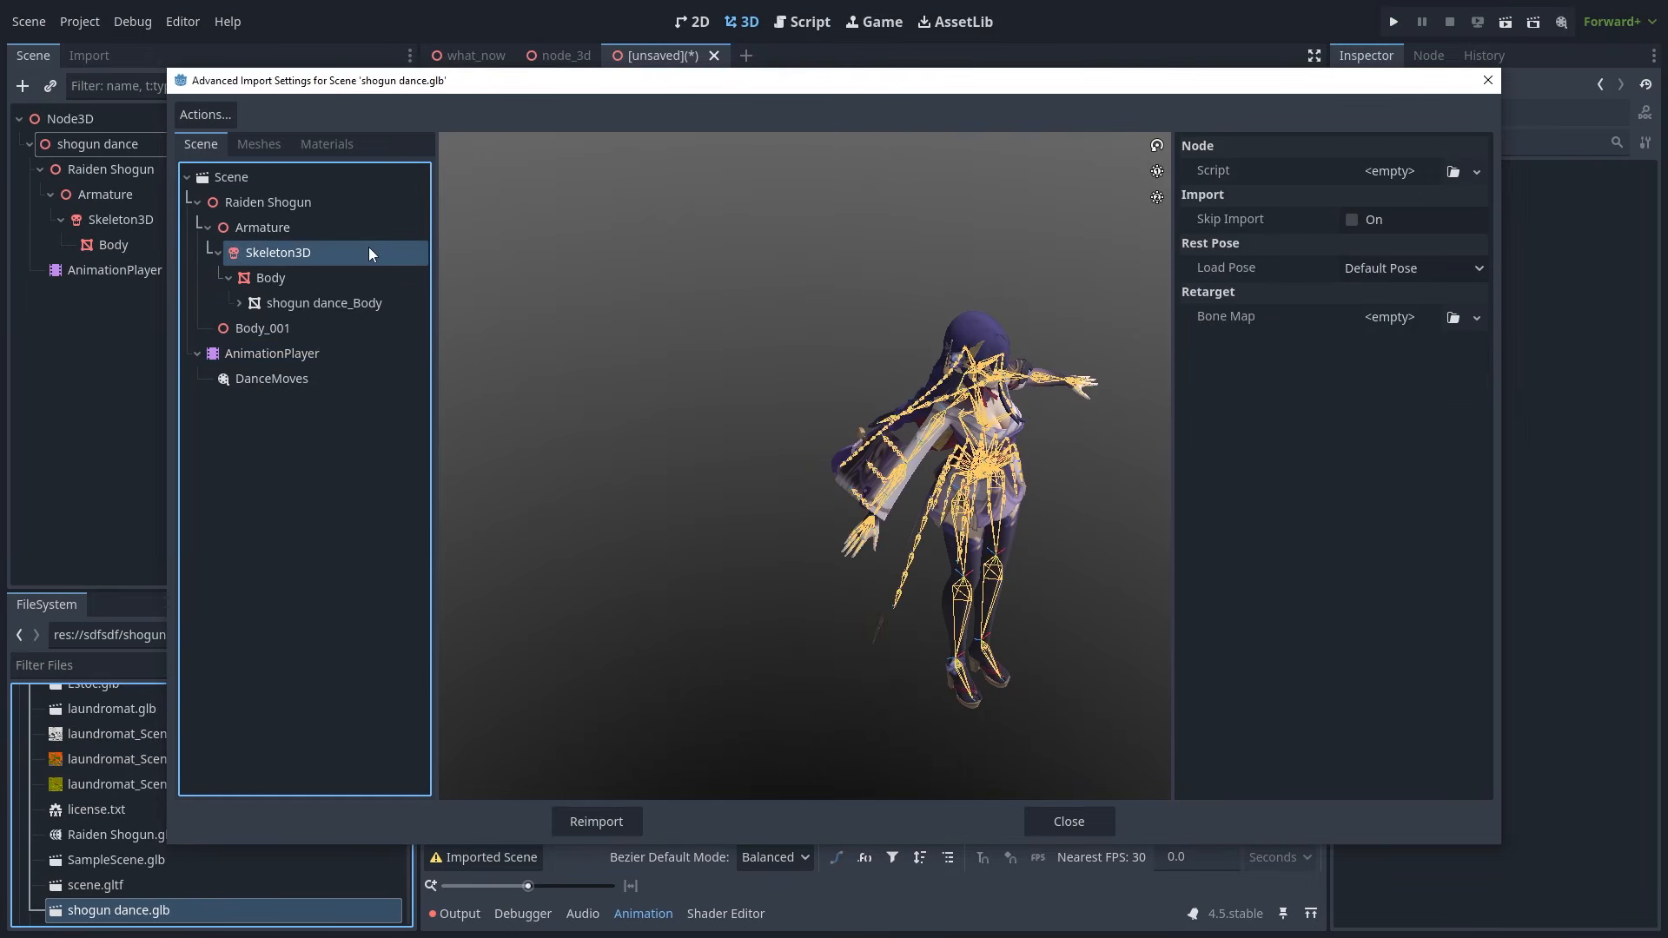
{"action": "key", "text": "Down"}
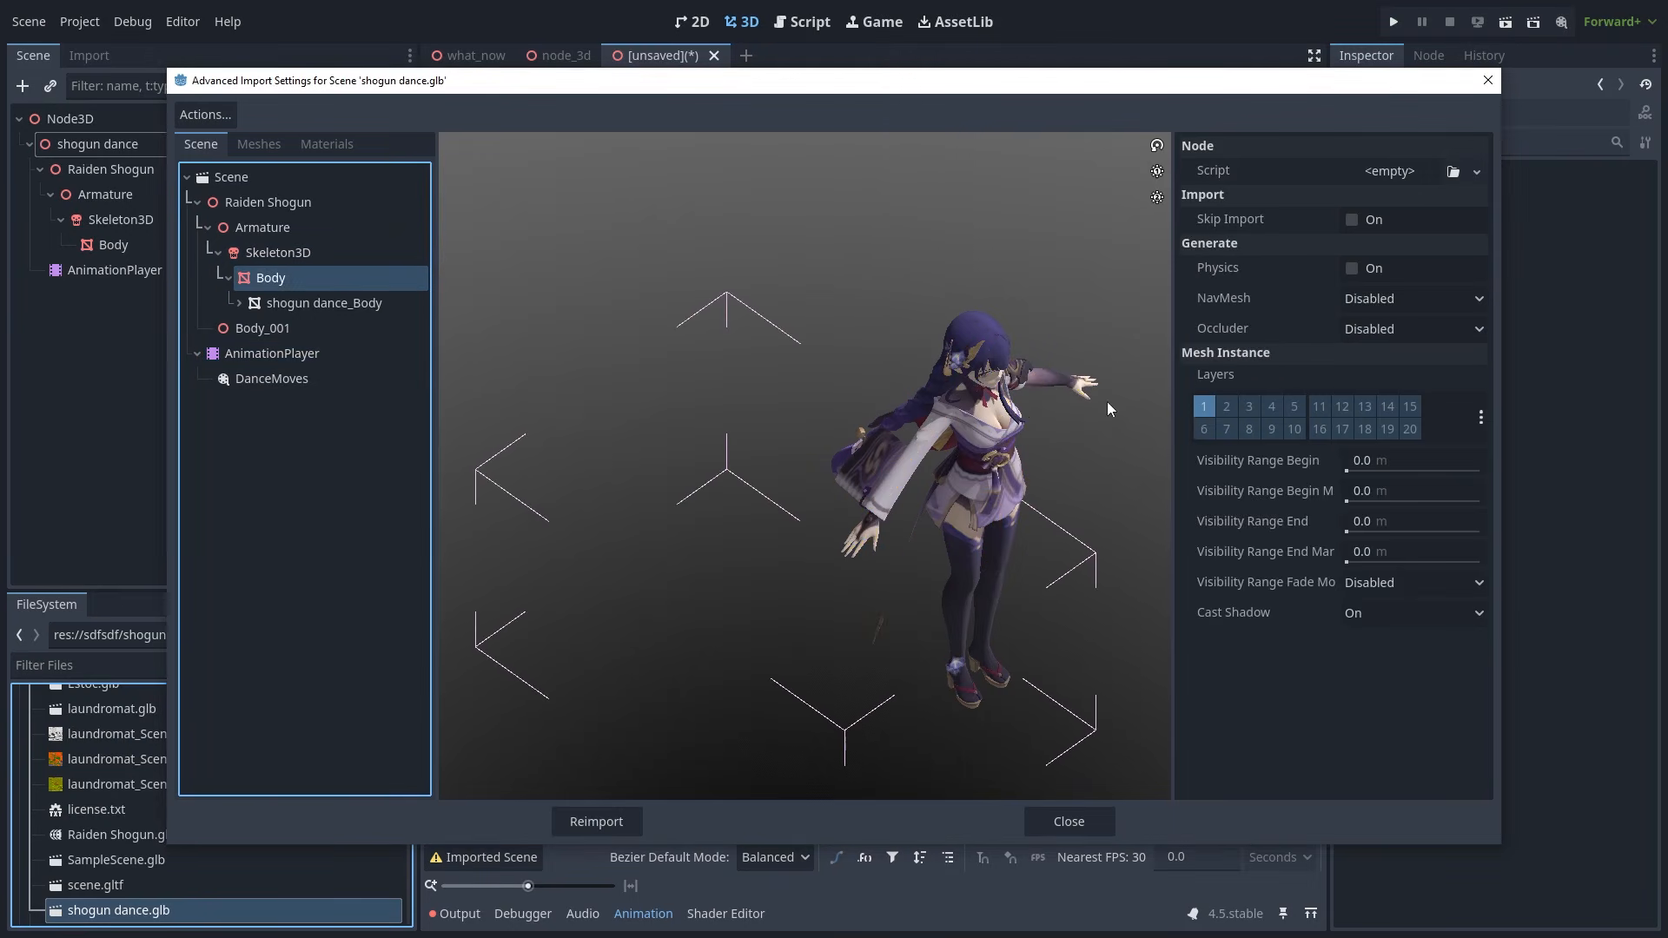
{"action": "left_click", "coordinate": [342, 229]}
{"action": "left_click", "coordinate": [314, 356]}
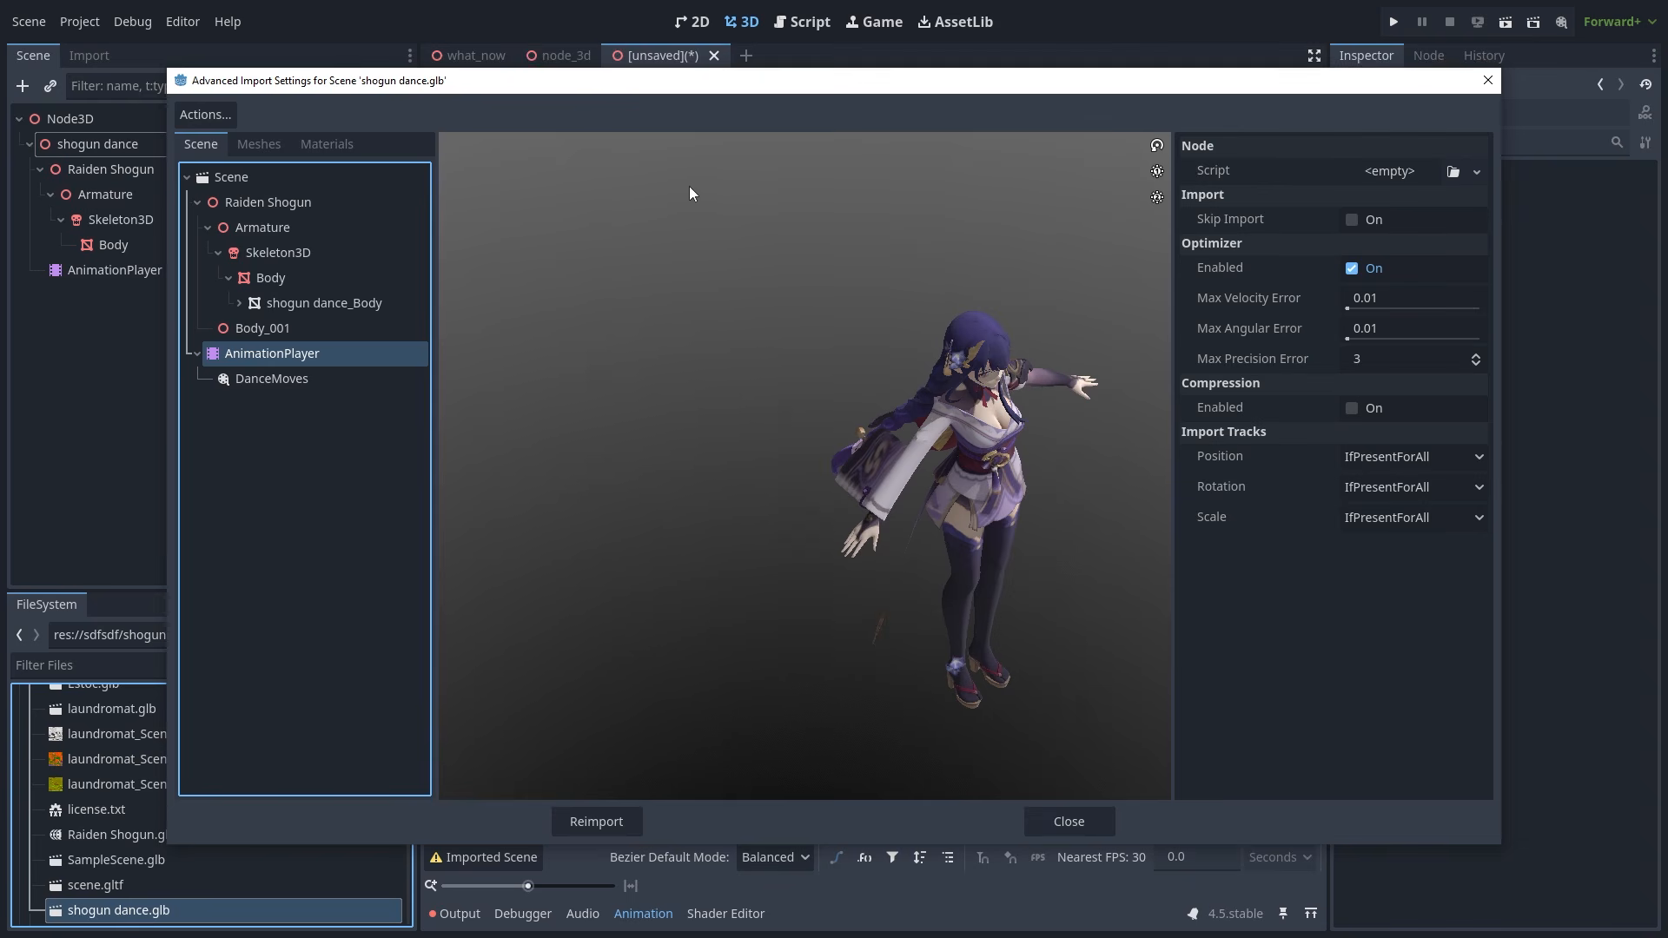
{"action": "left_click", "coordinate": [337, 175]}
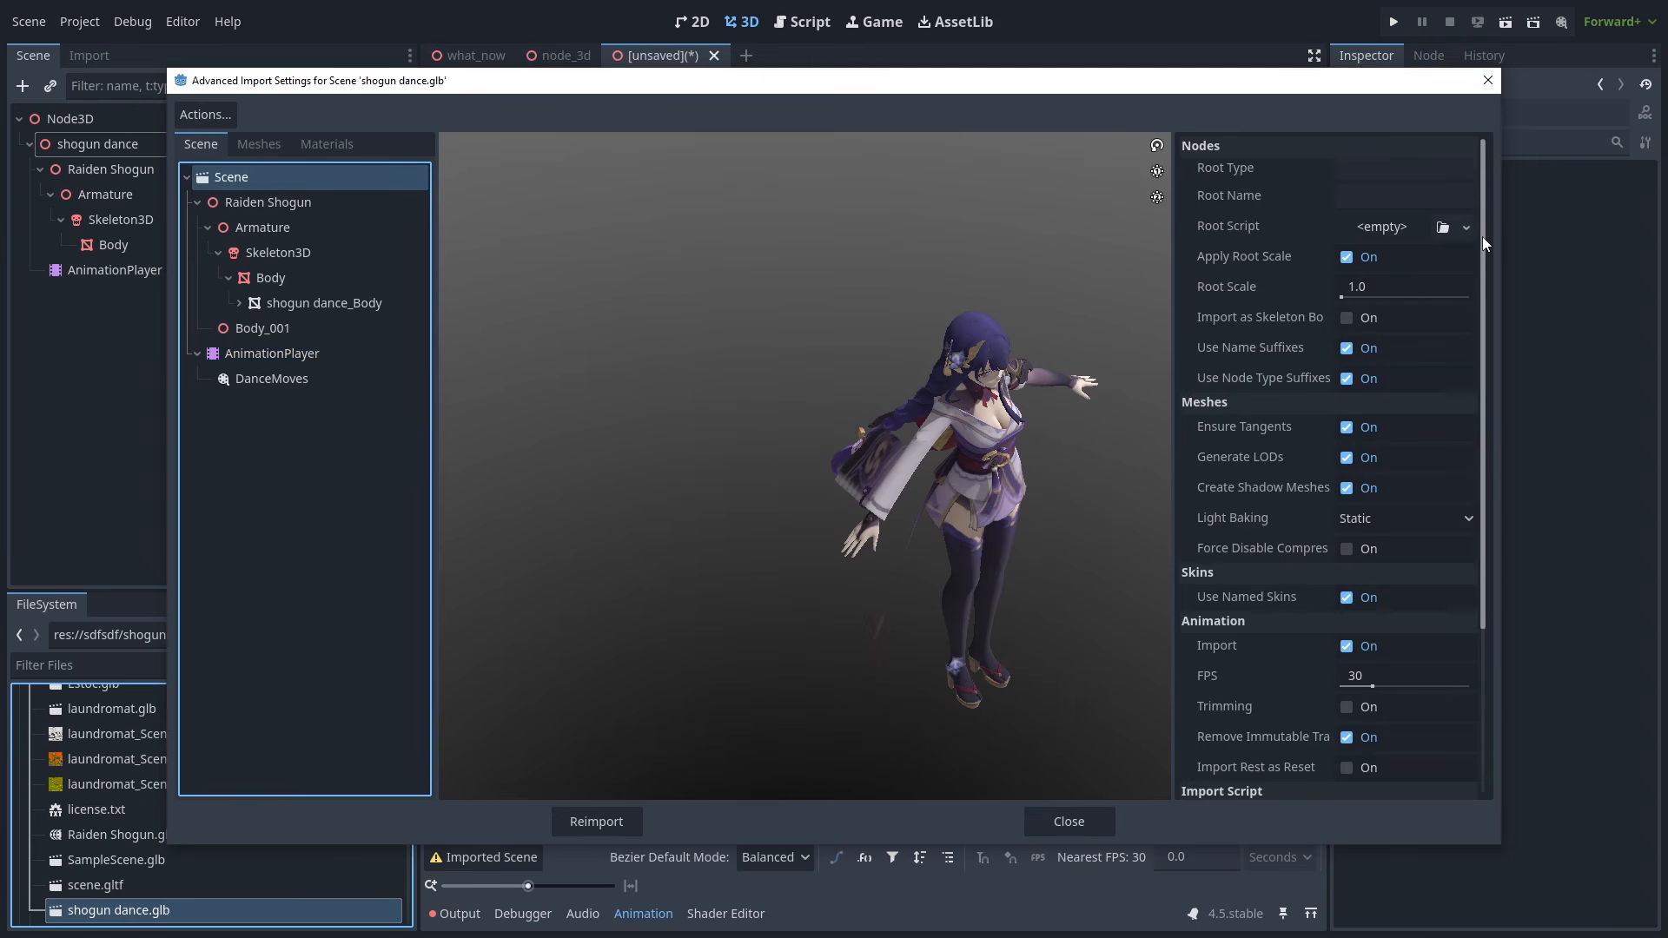
{"action": "left_click_drag", "start_coordinate": [1482, 237], "coordinate": [1487, 425]}
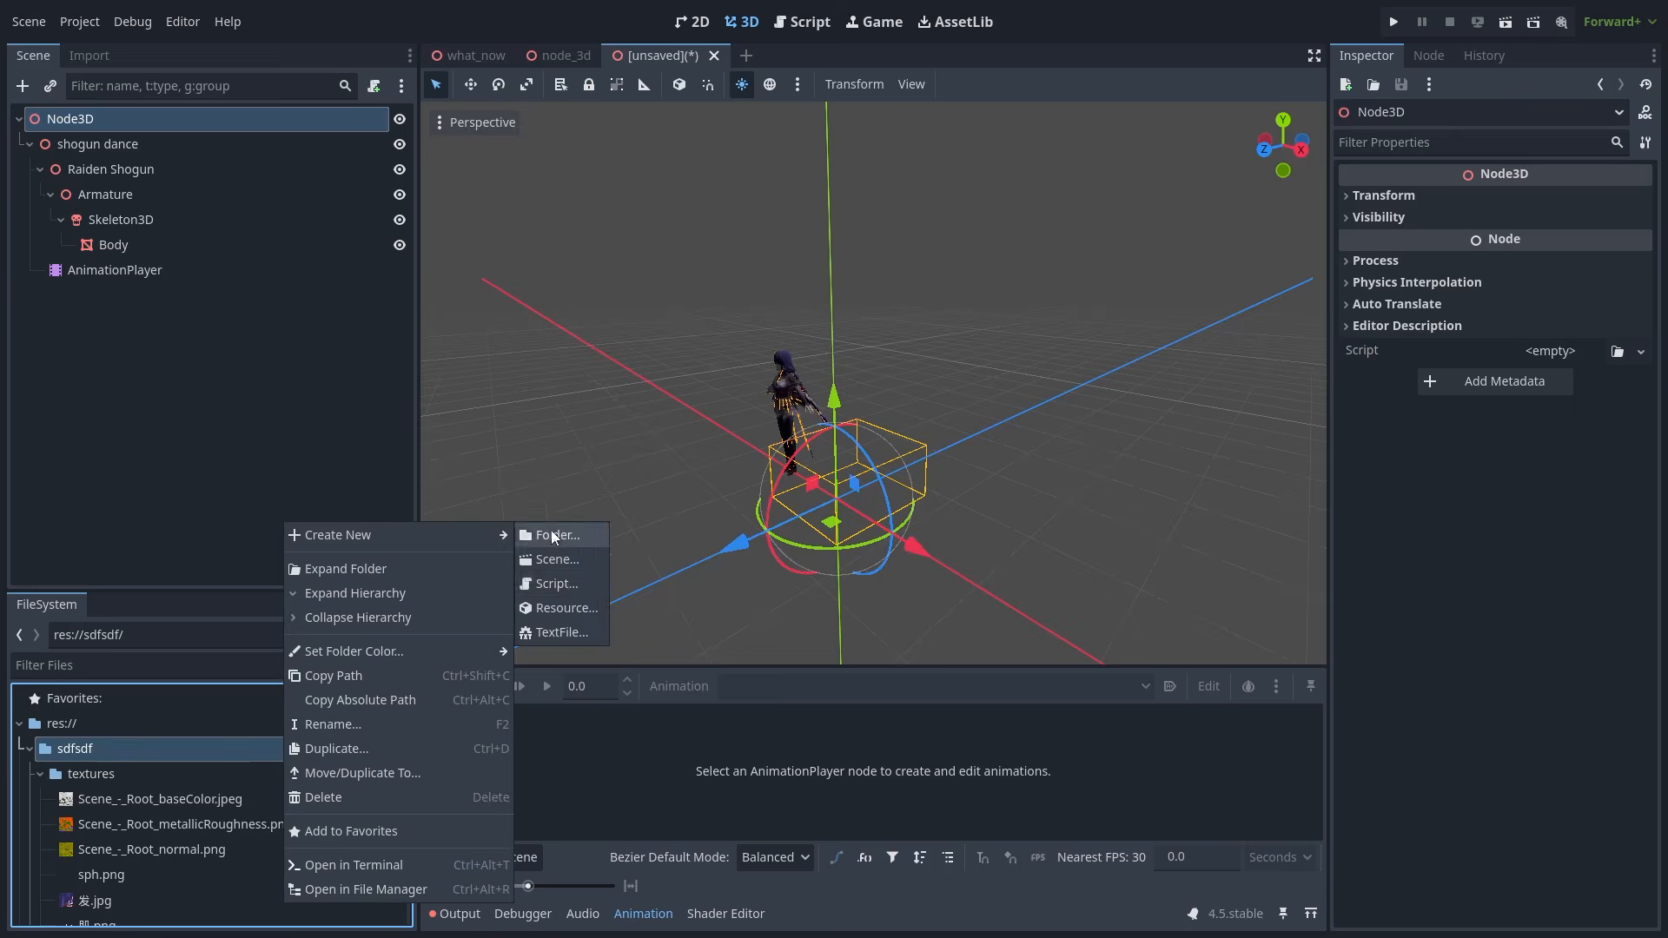
{"action": "left_click", "coordinate": [543, 533]}
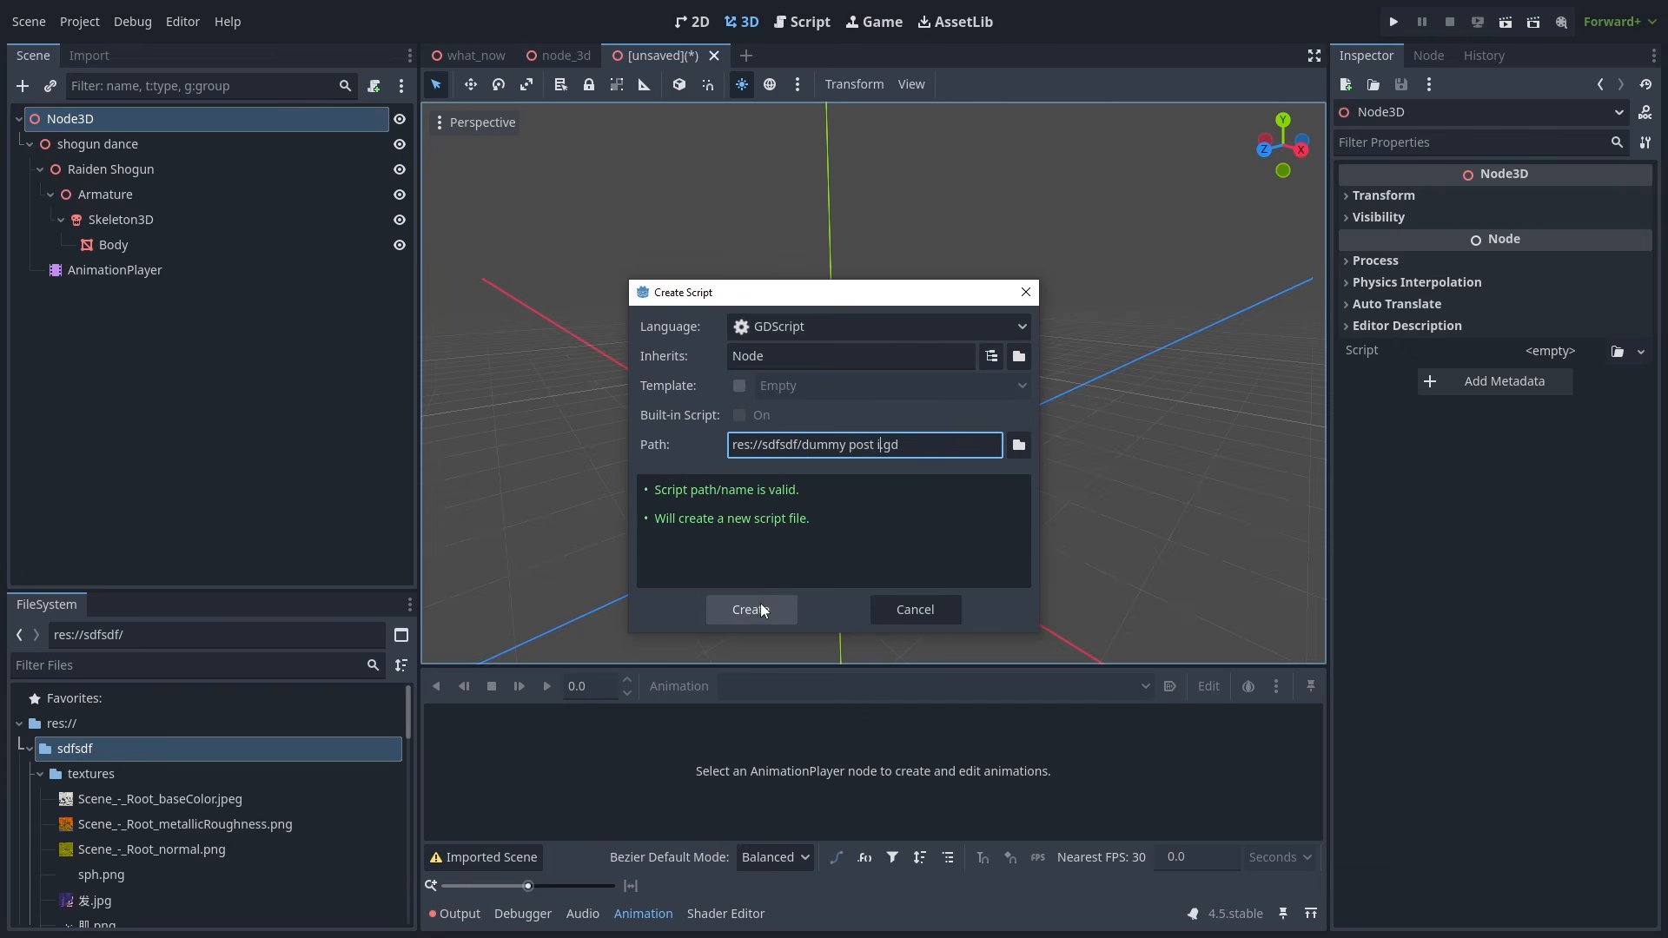
{"action": "left_click", "coordinate": [773, 613]}
{"action": "key", "text": "Return"}
{"action": "key", "text": "Up"}
{"action": "type", "text": "@tool"}
- Make the script extend EditorScenePostImport with func _post_import(scene : Node) -> Object returning scene
{"action": "double_click", "coordinate": [767, 138]}
{"action": "type", "text": "EditorScenePostImport"}
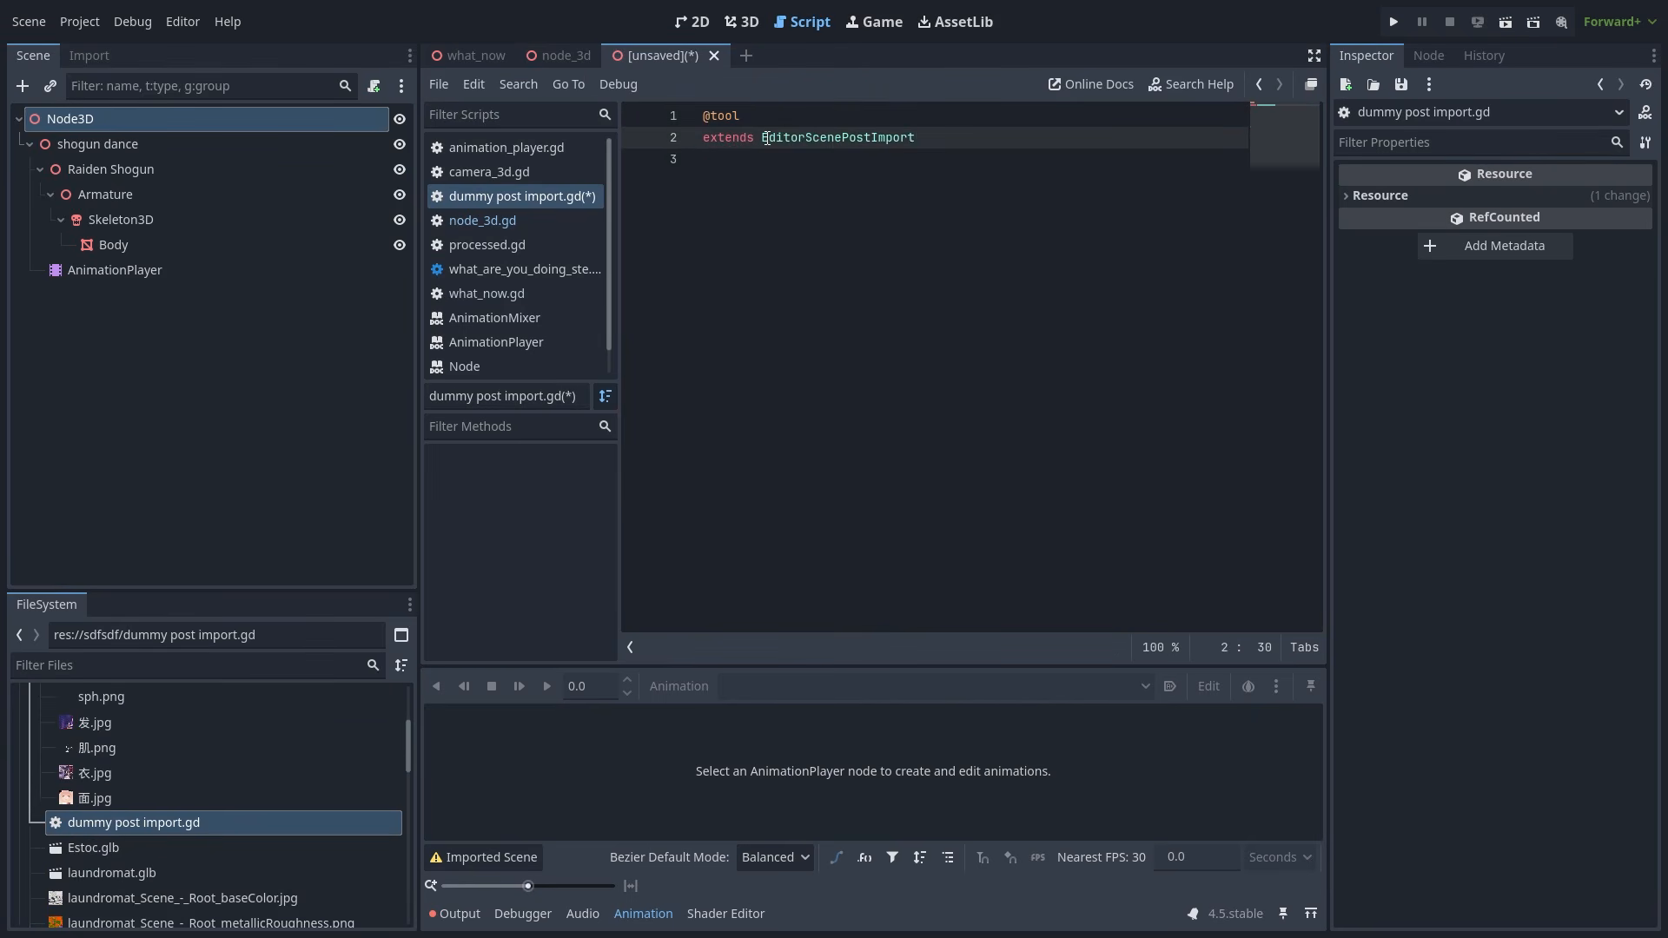
{"action": "key", "text": "Return"}
{"action": "key", "text": "Return"}
{"action": "key", "text": "Return"}
{"action": "type", "text": "func _post_import(scene : Node) -> Object:"}
{"action": "key", "text": "Return"}
{"action": "type", "text": "return scene"}
{"action": "left_click", "coordinate": [871, 202]}
{"action": "type", "text": ": Node"}
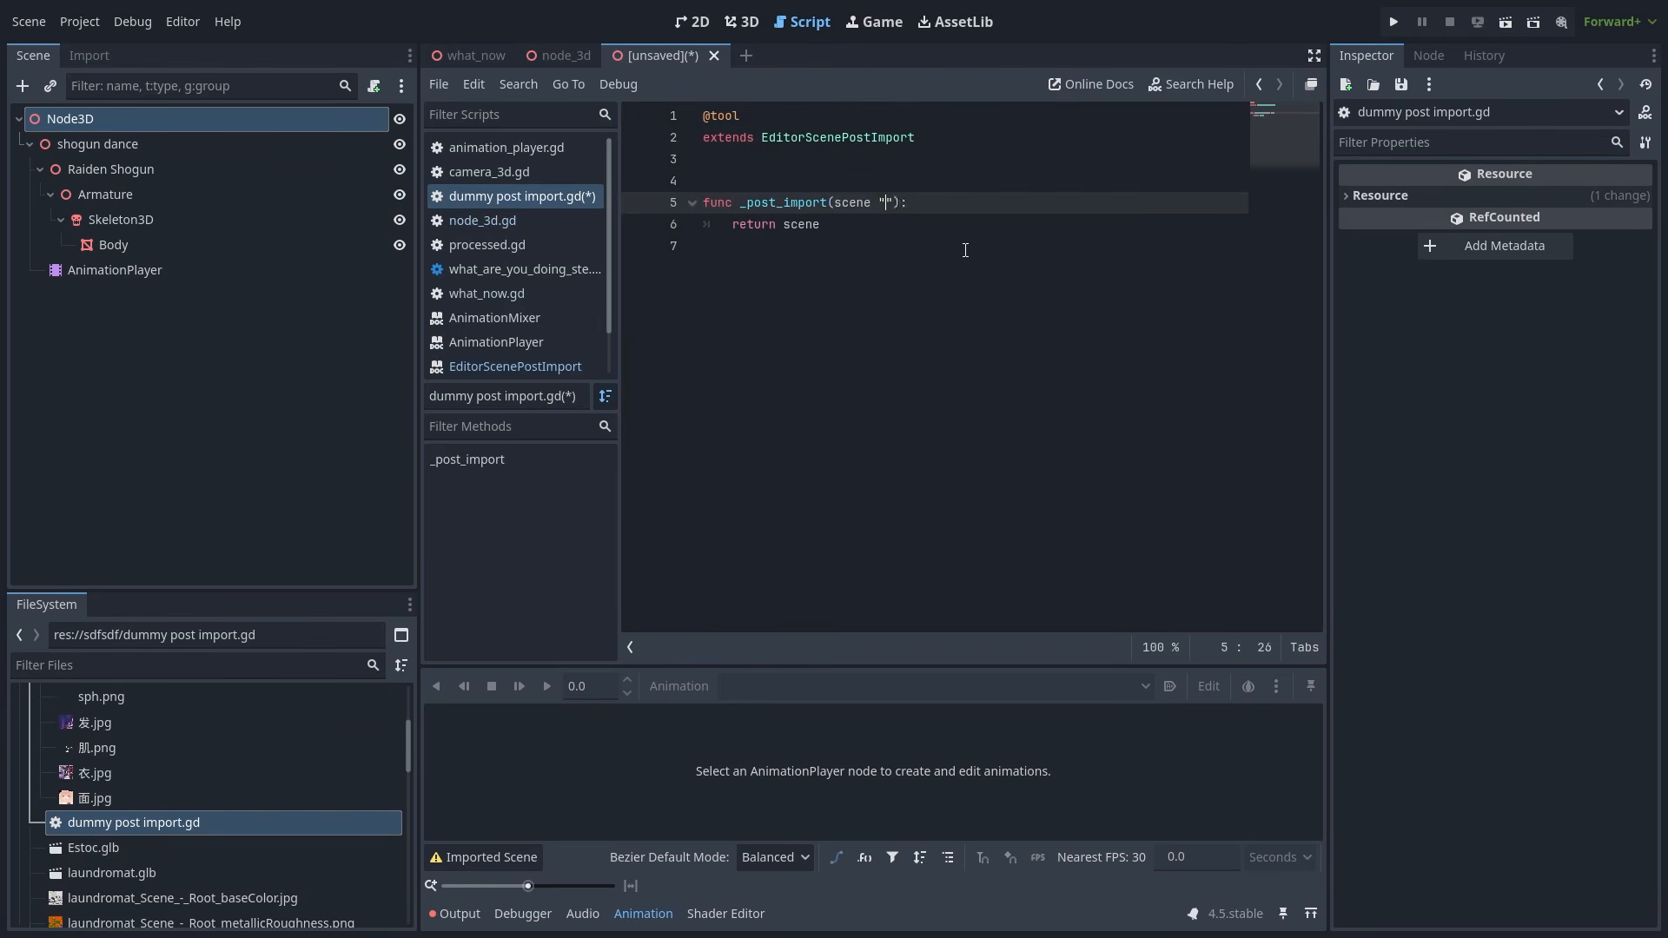
{"action": "left_click", "coordinate": [929, 202]}
{"action": "type", "text": "-> Object"}
- Open Save Scene As from the Scene menu
{"action": "left_click", "coordinate": [855, 352]}
{"action": "left_click", "coordinate": [989, 116]}
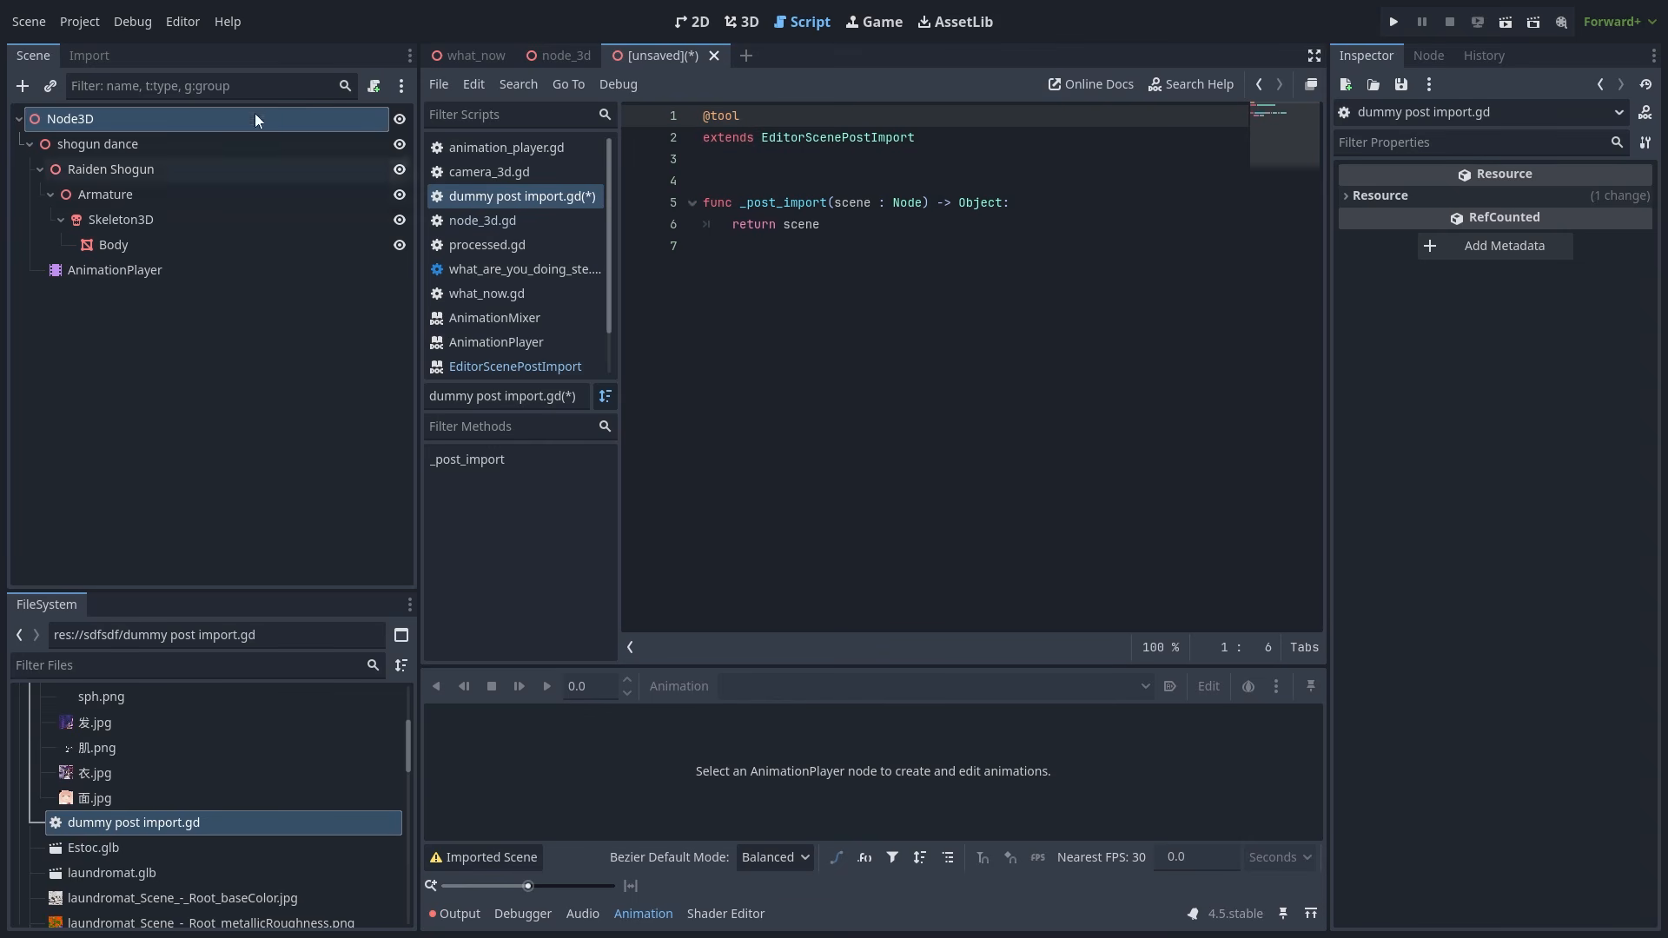
{"action": "left_click", "coordinate": [45, 23]}
- Cancel the Save Scene As dialog and save dummy post import.gd from the script list
{"action": "left_click", "coordinate": [102, 179]}
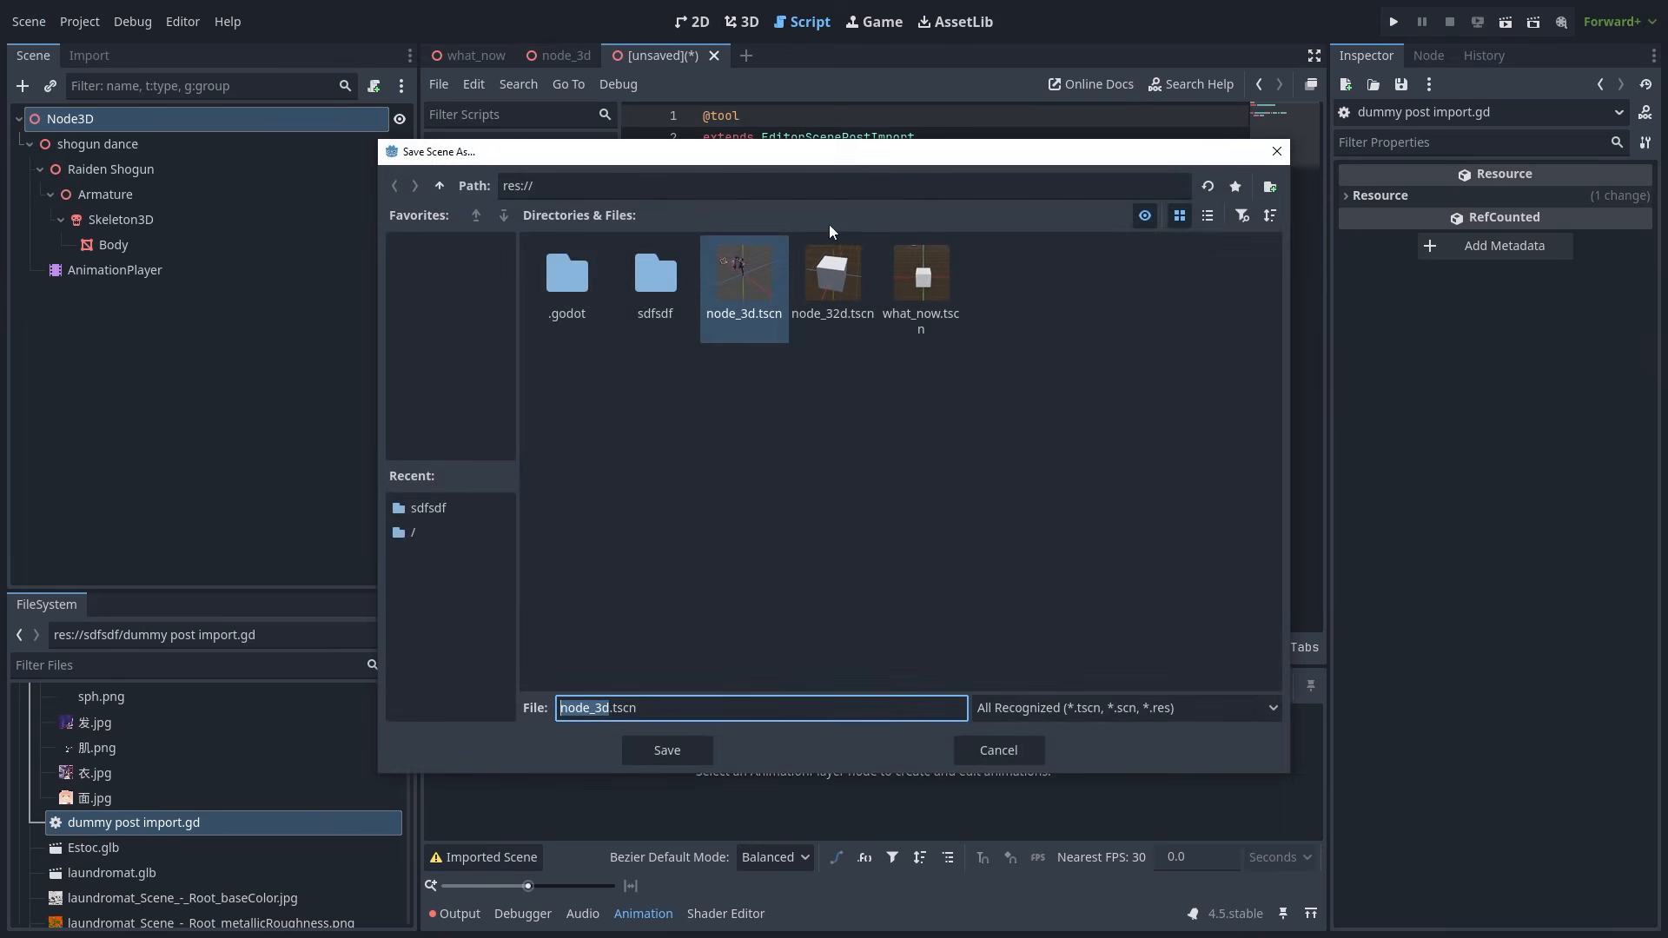
{"action": "key", "text": "Escape"}
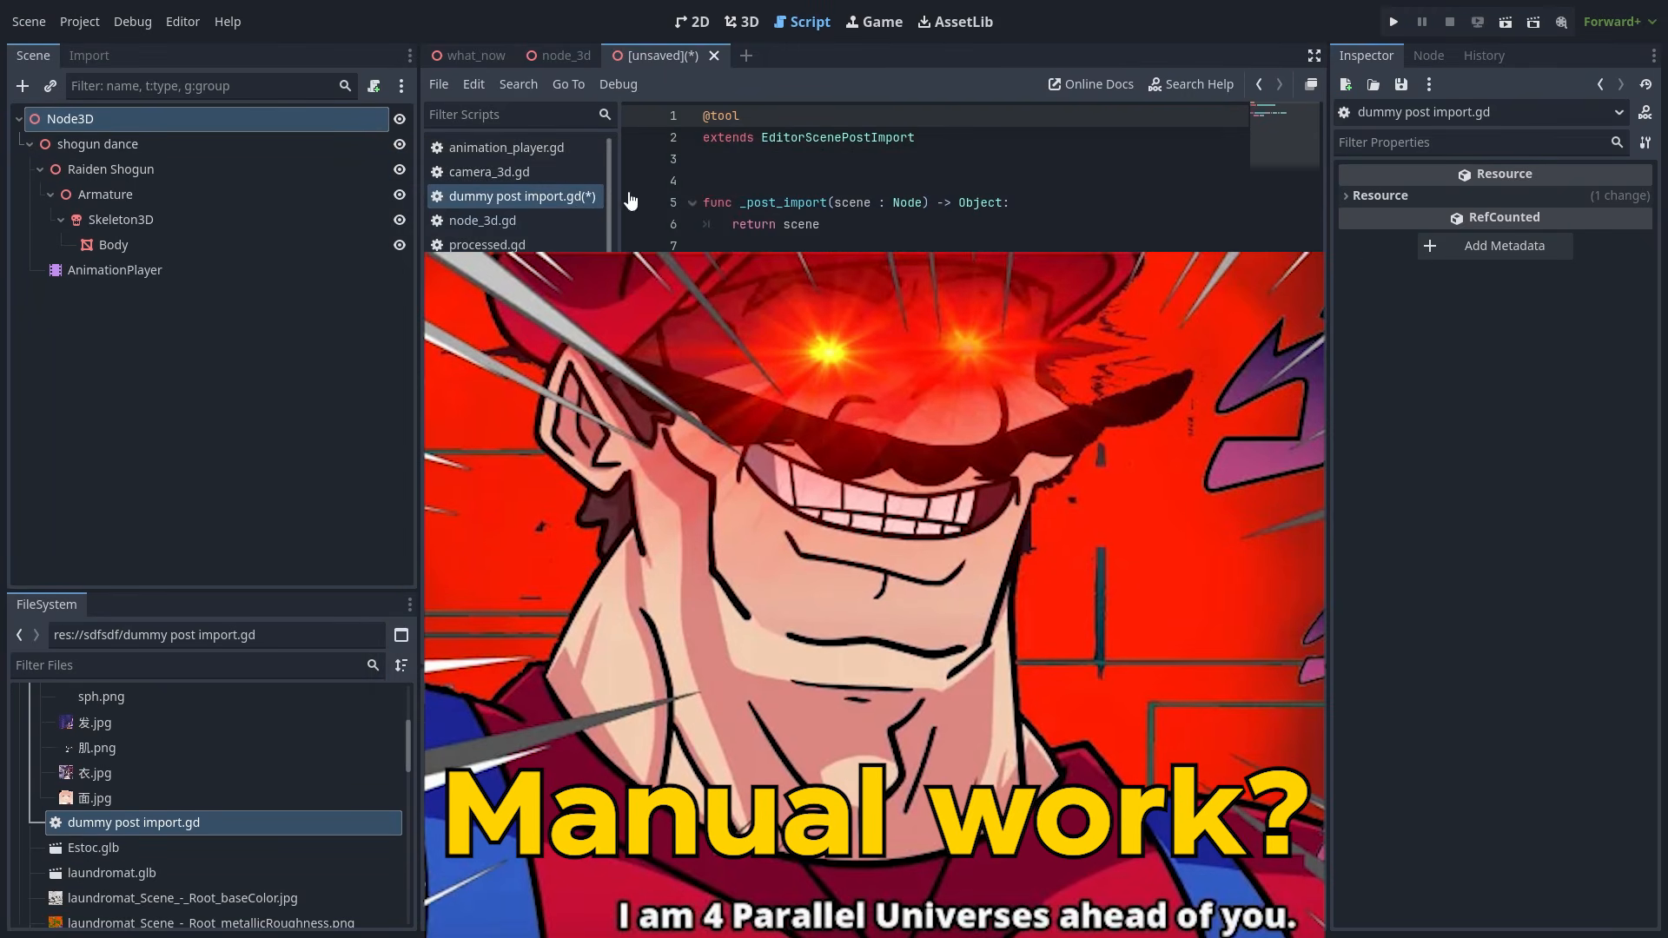
{"action": "left_click", "coordinate": [33, 24]}
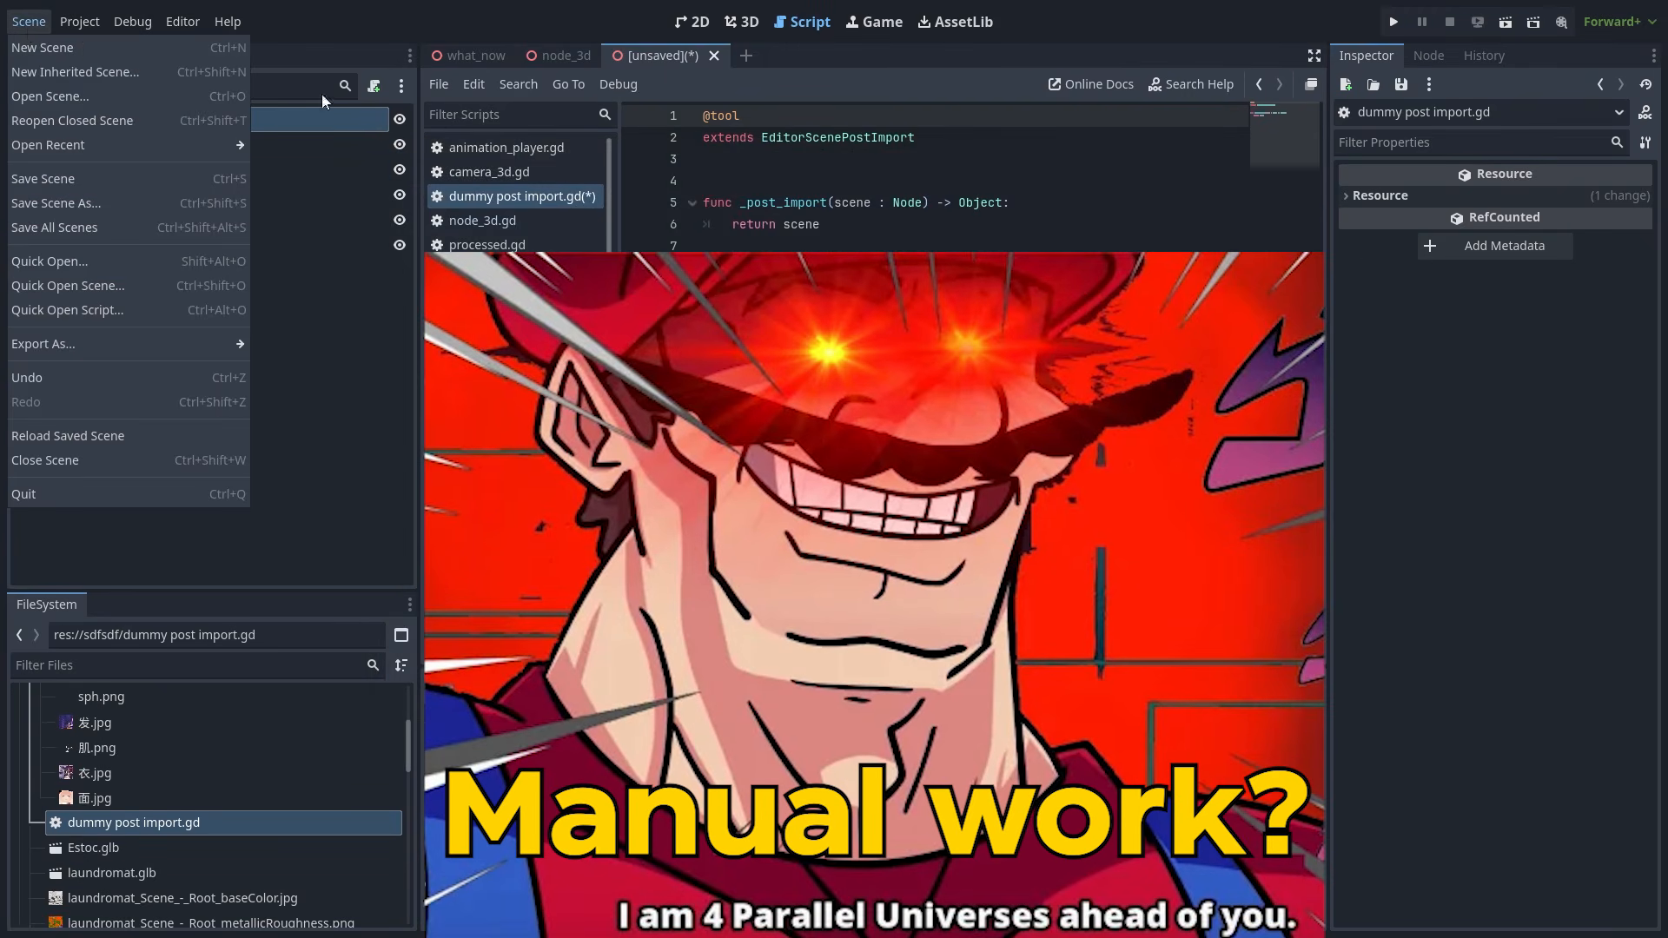
{"action": "left_click", "coordinate": [576, 199]}
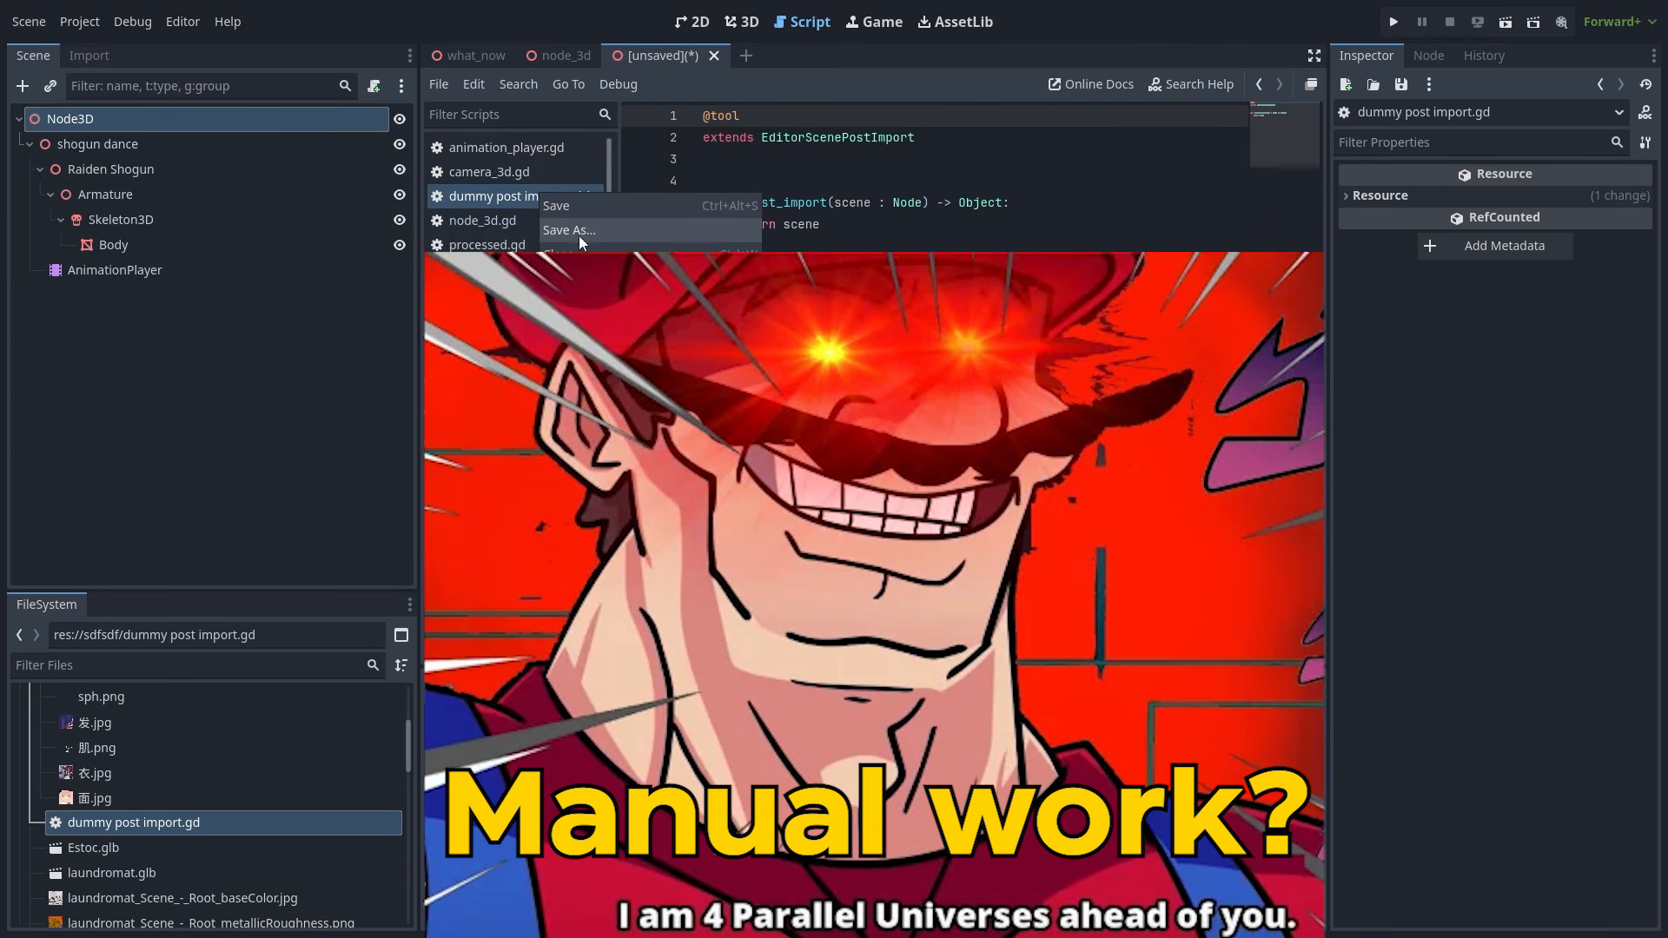
{"action": "right_click", "coordinate": [576, 205]}
{"action": "left_click", "coordinate": [632, 218]}
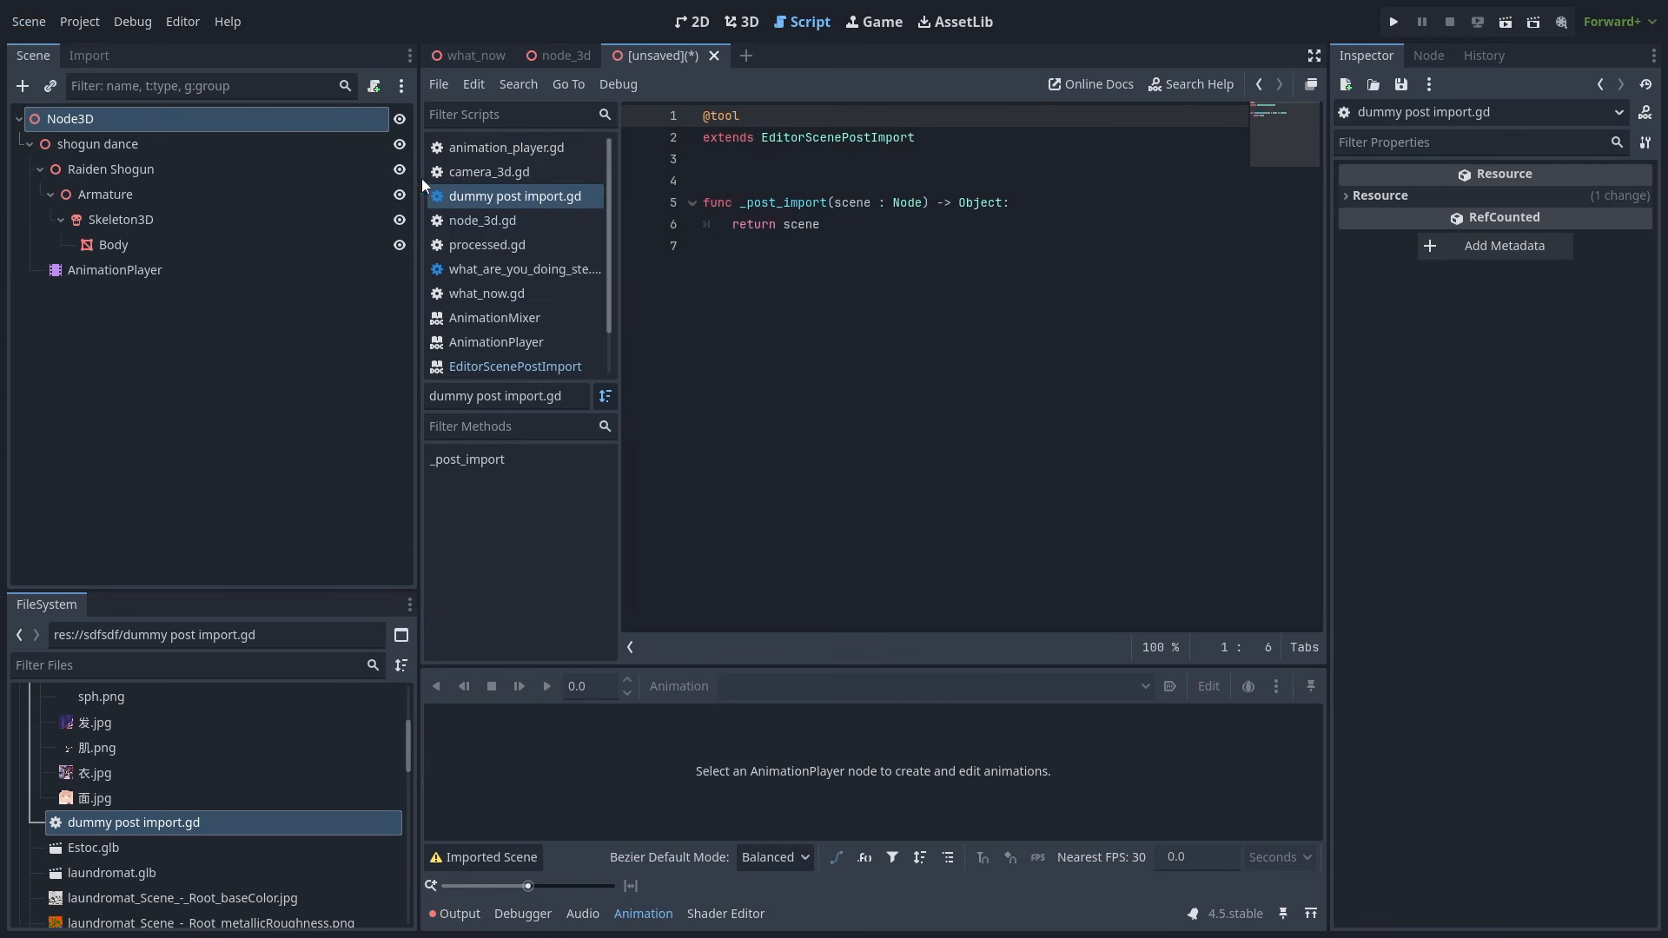
{"action": "left_click", "coordinate": [960, 138]}
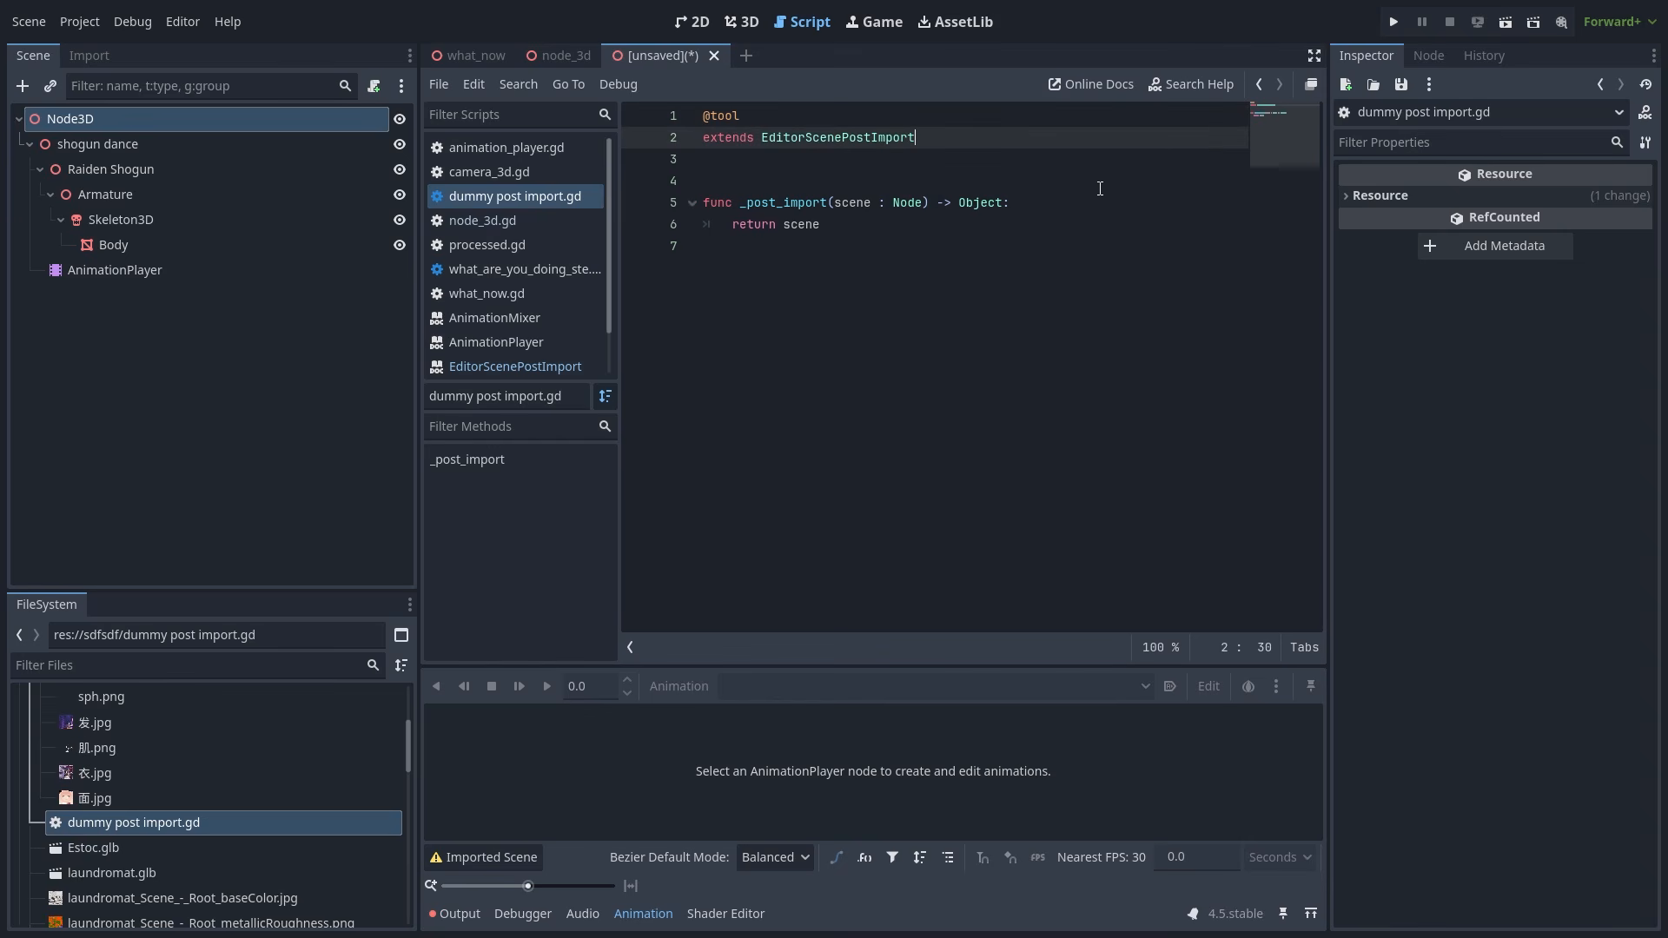
{"action": "left_click", "coordinate": [1068, 202]}
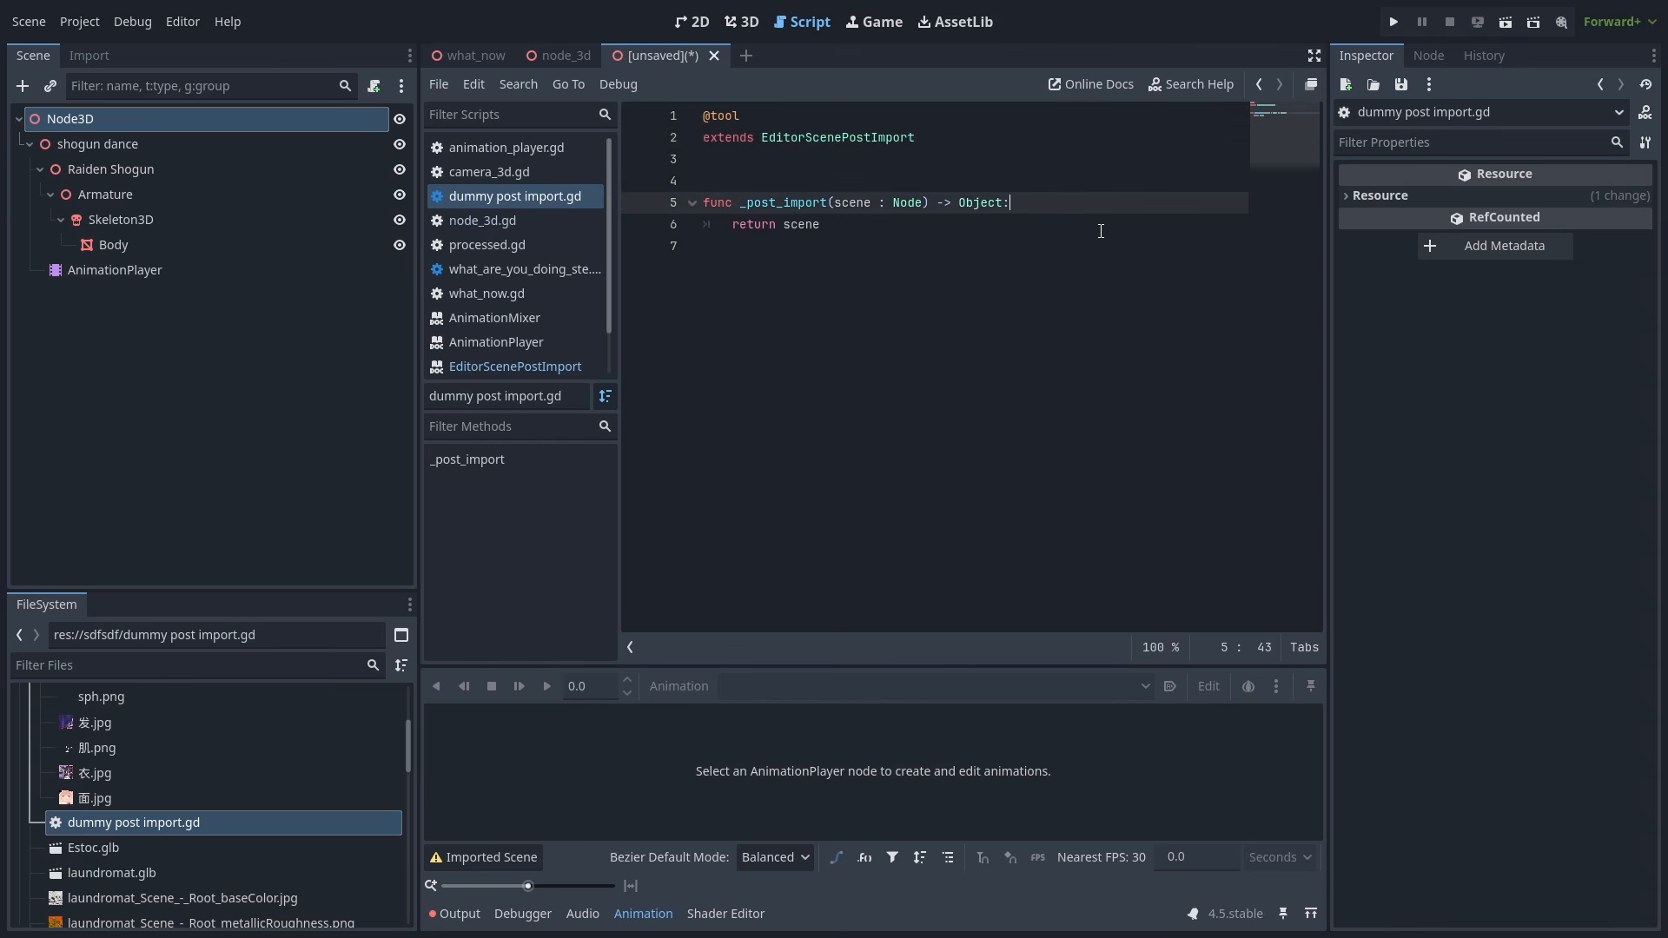
{"action": "left_click", "coordinate": [740, 204]}
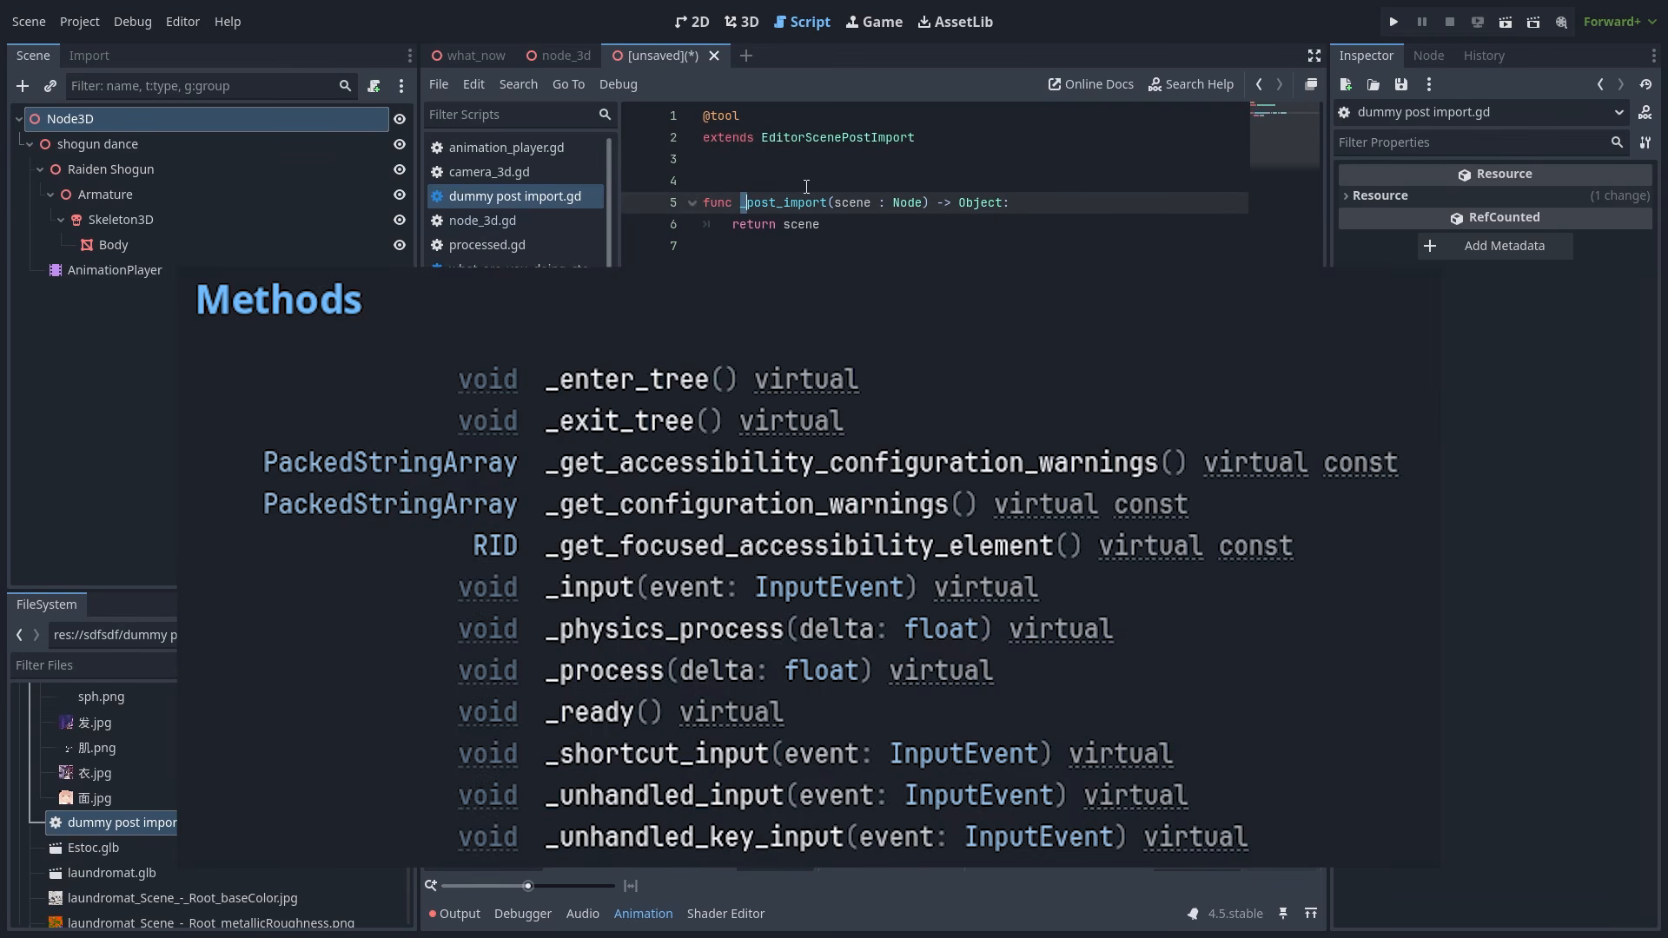
{"action": "left_click", "coordinate": [806, 186]}
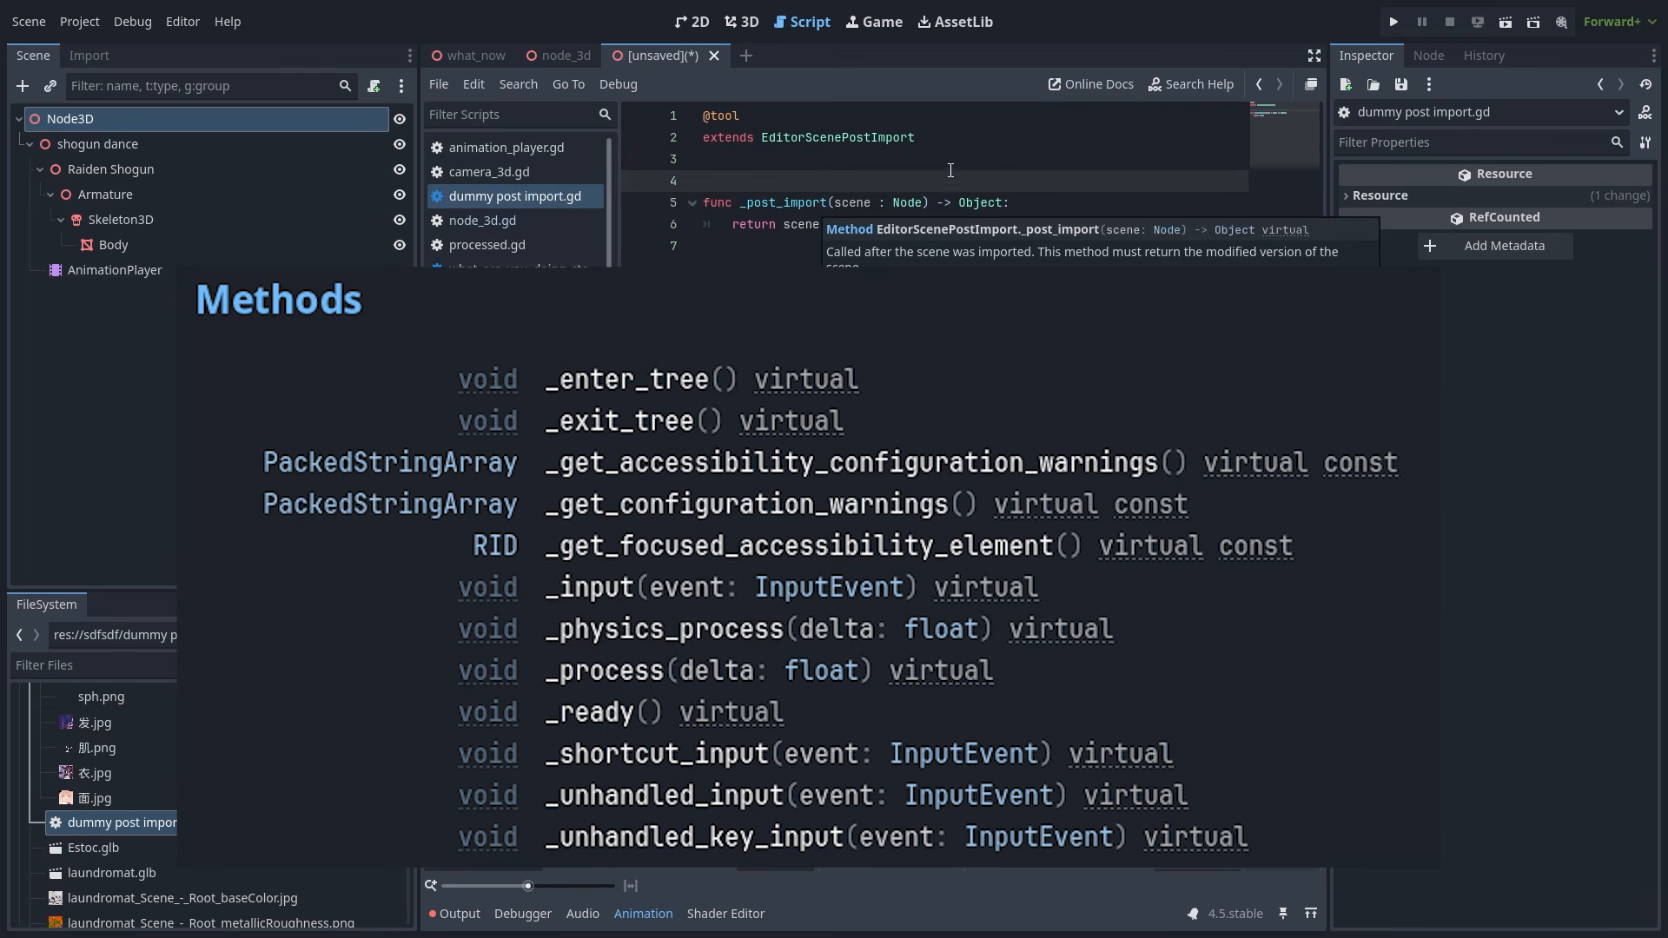
{"action": "left_click", "coordinate": [952, 139]}
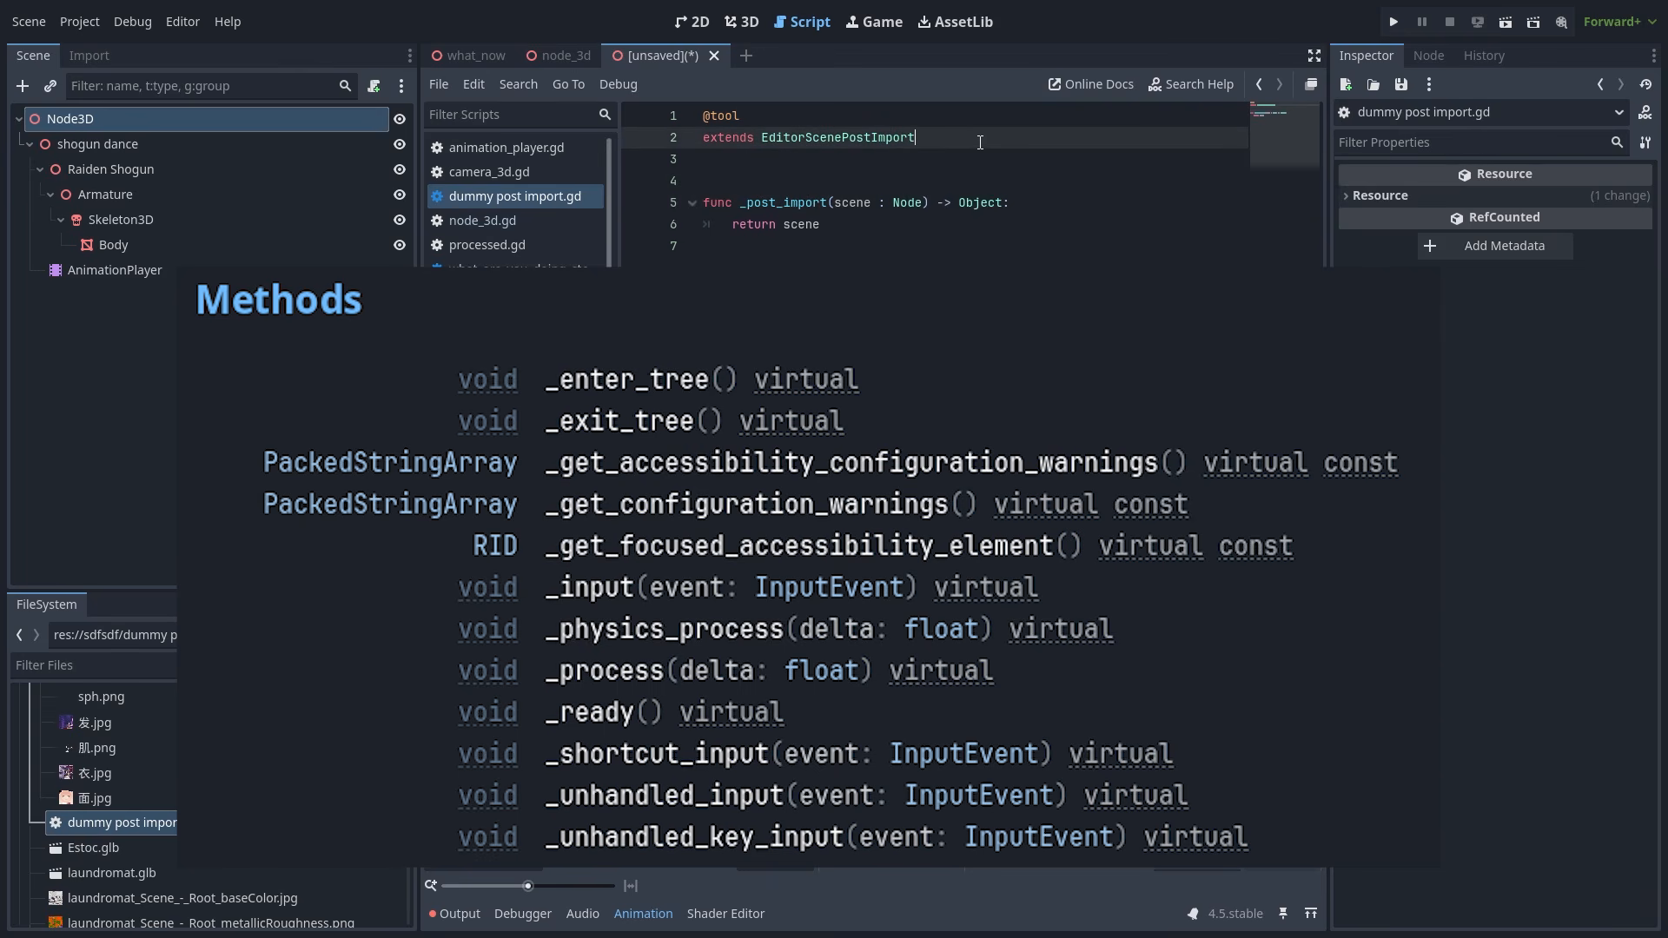
{"action": "mouse_move", "coordinate": [877, 134]}
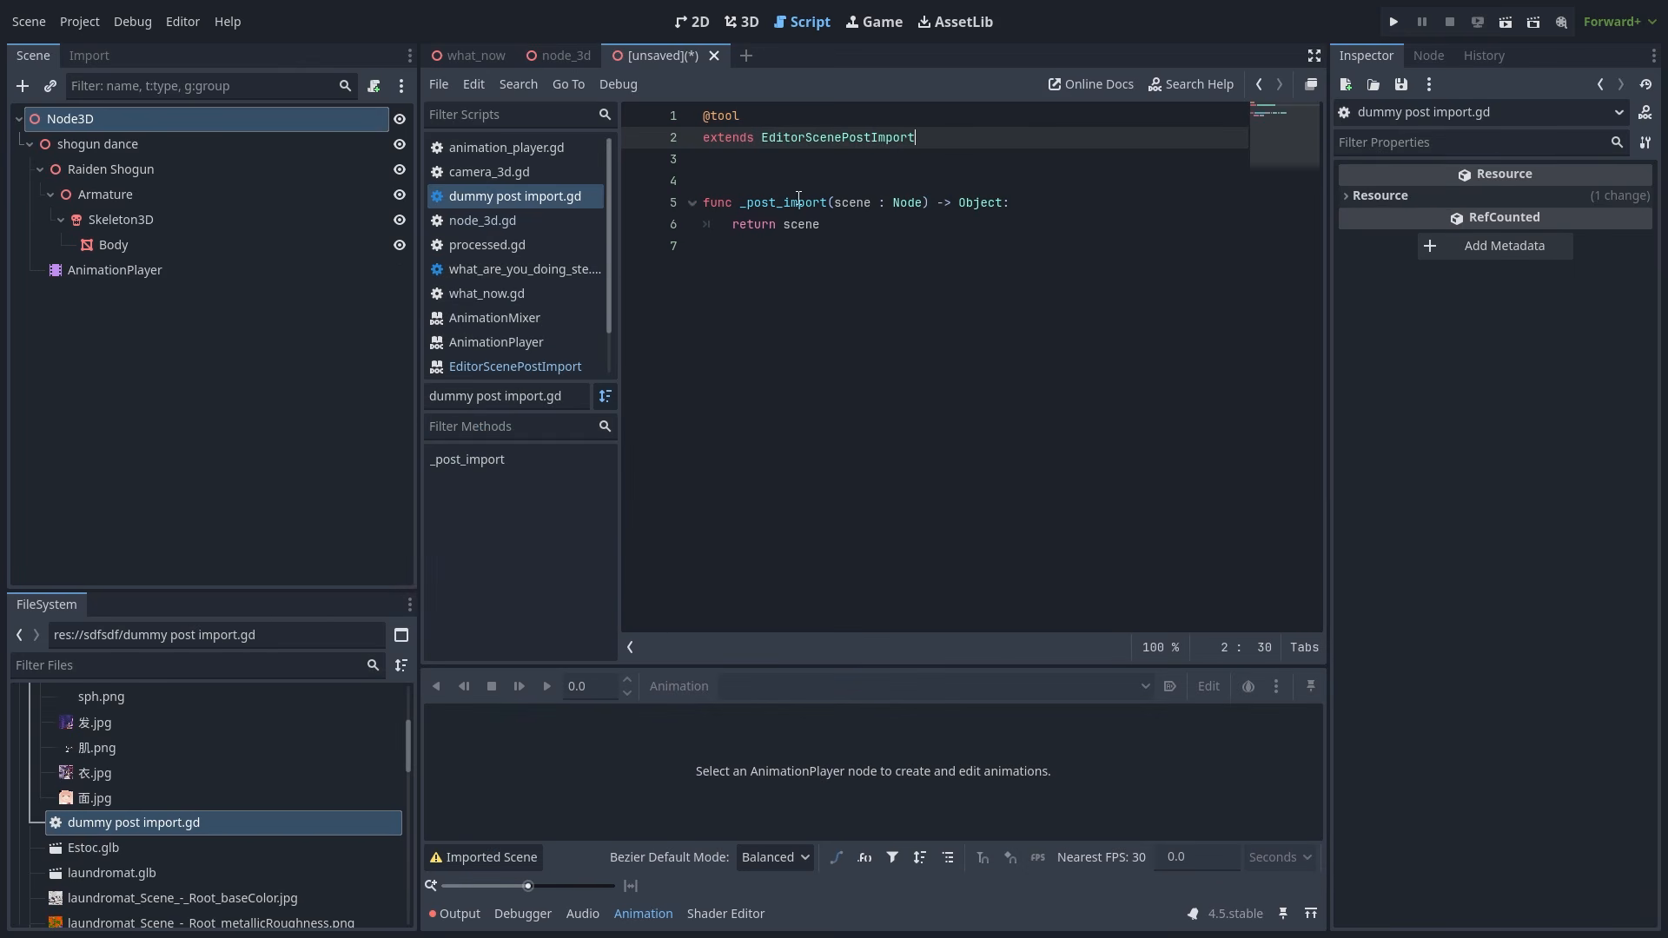
{"action": "left_click", "coordinate": [769, 203]}
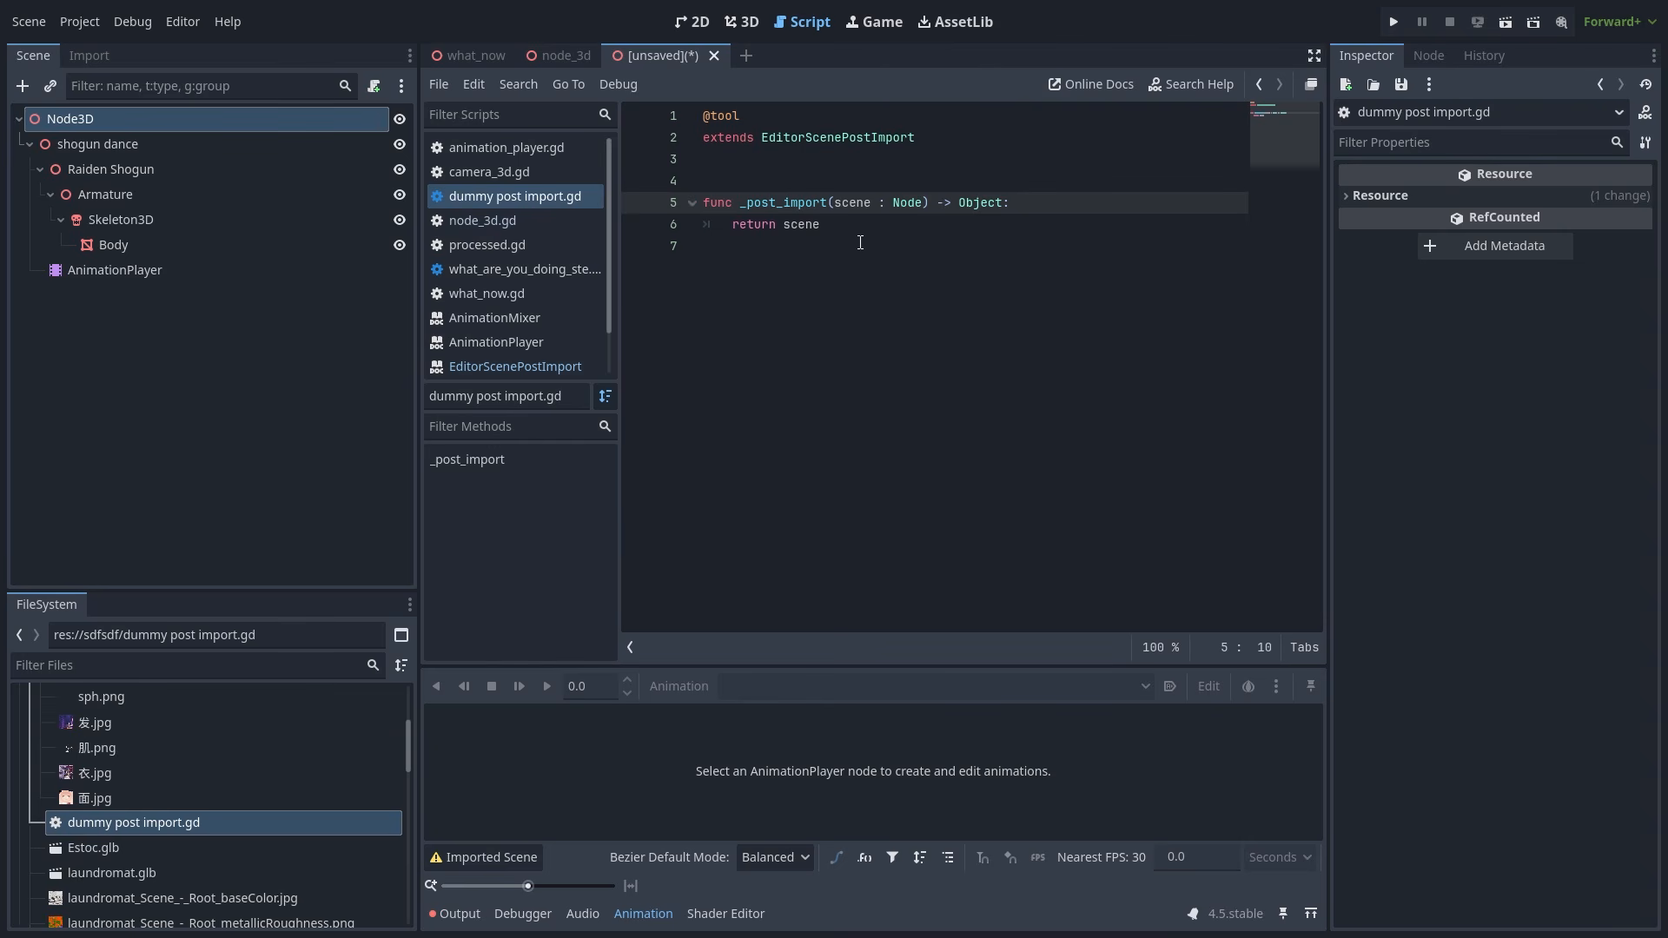
{"action": "left_click", "coordinate": [893, 255]}
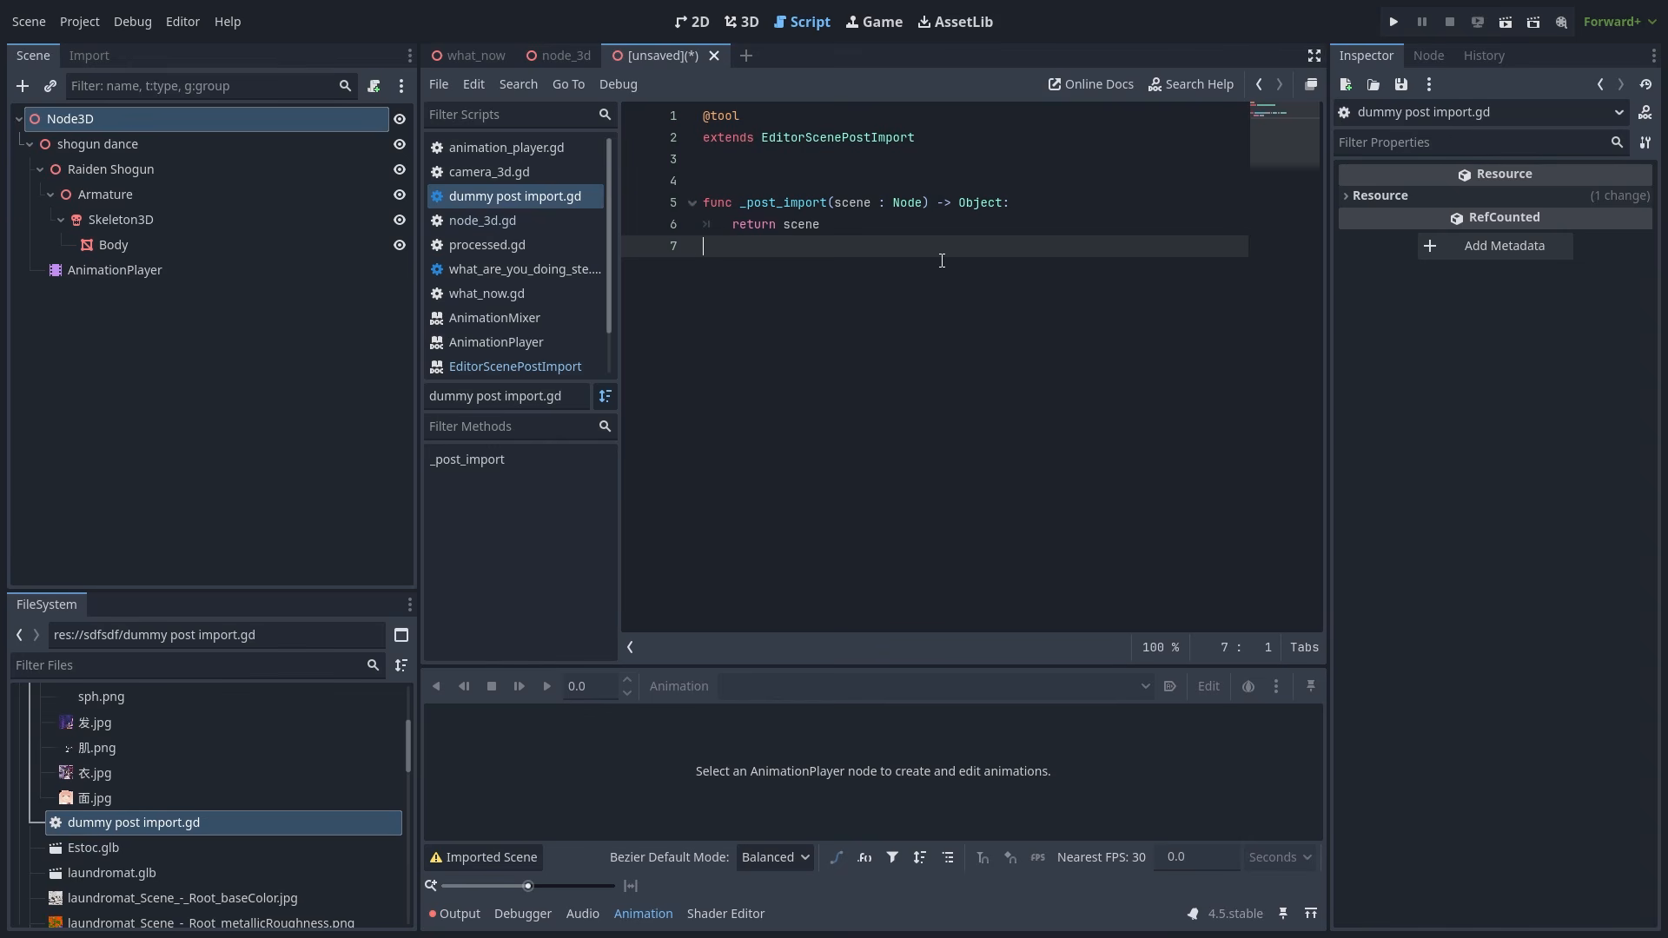
{"action": "mouse_move", "coordinate": [835, 202]}
{"action": "left_mouse_down"}
{"action": "mouse_move", "coordinate": [879, 202]}
{"action": "mouse_move", "coordinate": [739, 202]}
{"action": "left_mouse_up"}
{"action": "left_click", "coordinate": [826, 224]}
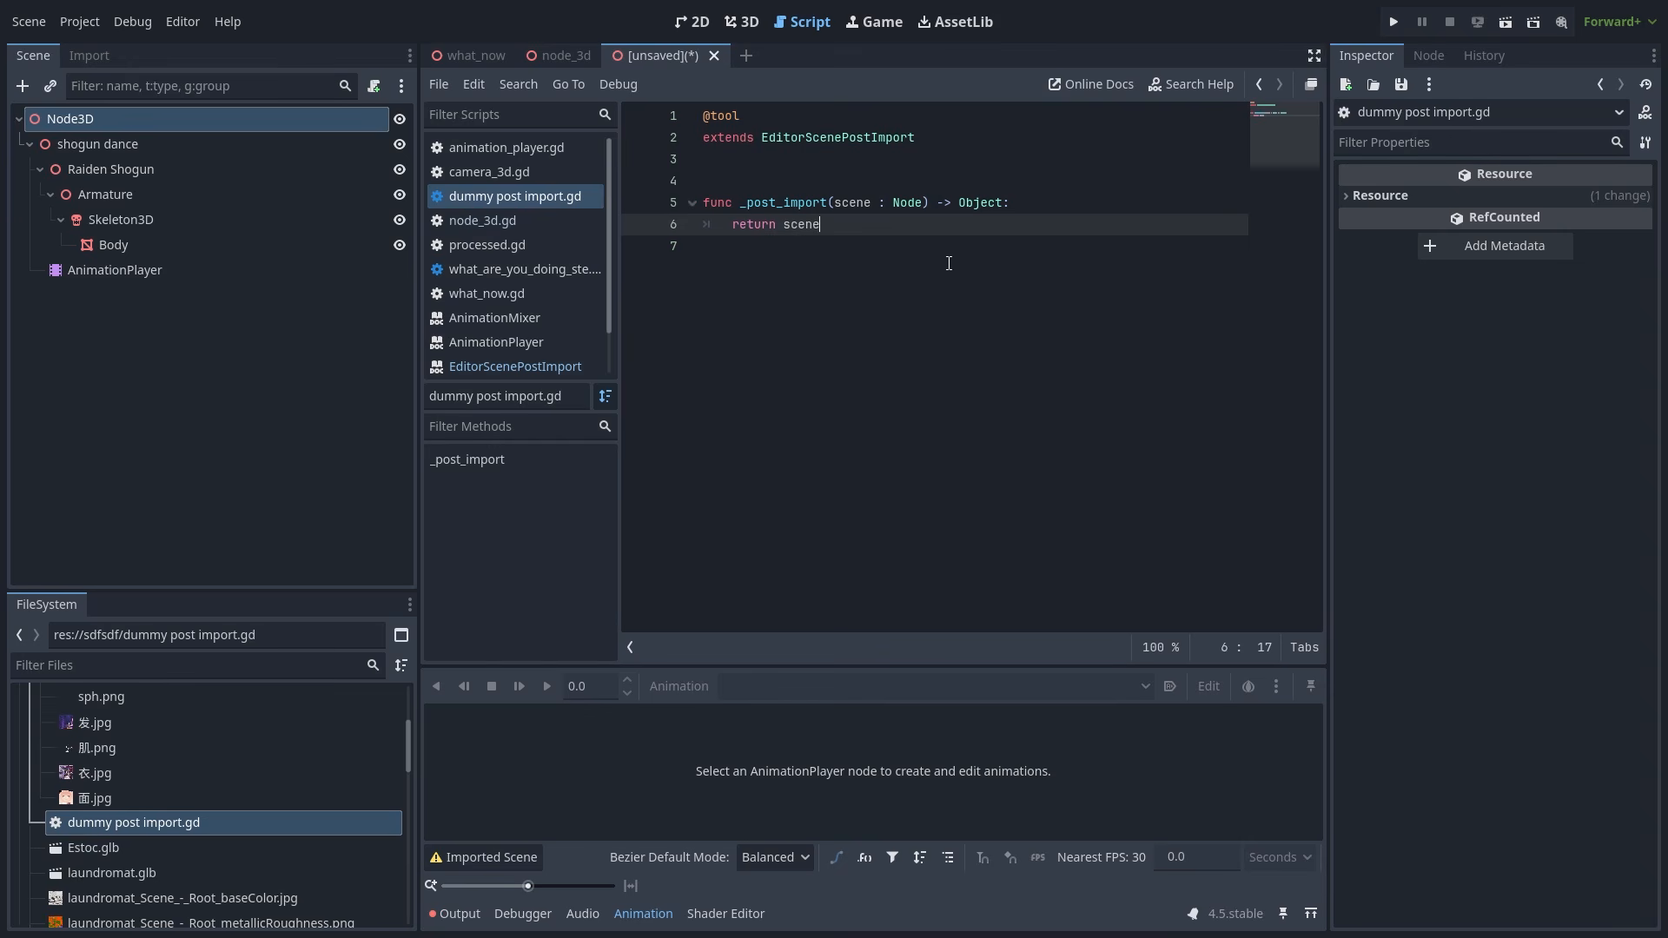
- Add a print("waifu is being imported") line, then reimport shogun dance.glb with dummy post import.gd as its import script
{"action": "left_click", "coordinate": [1045, 201]}
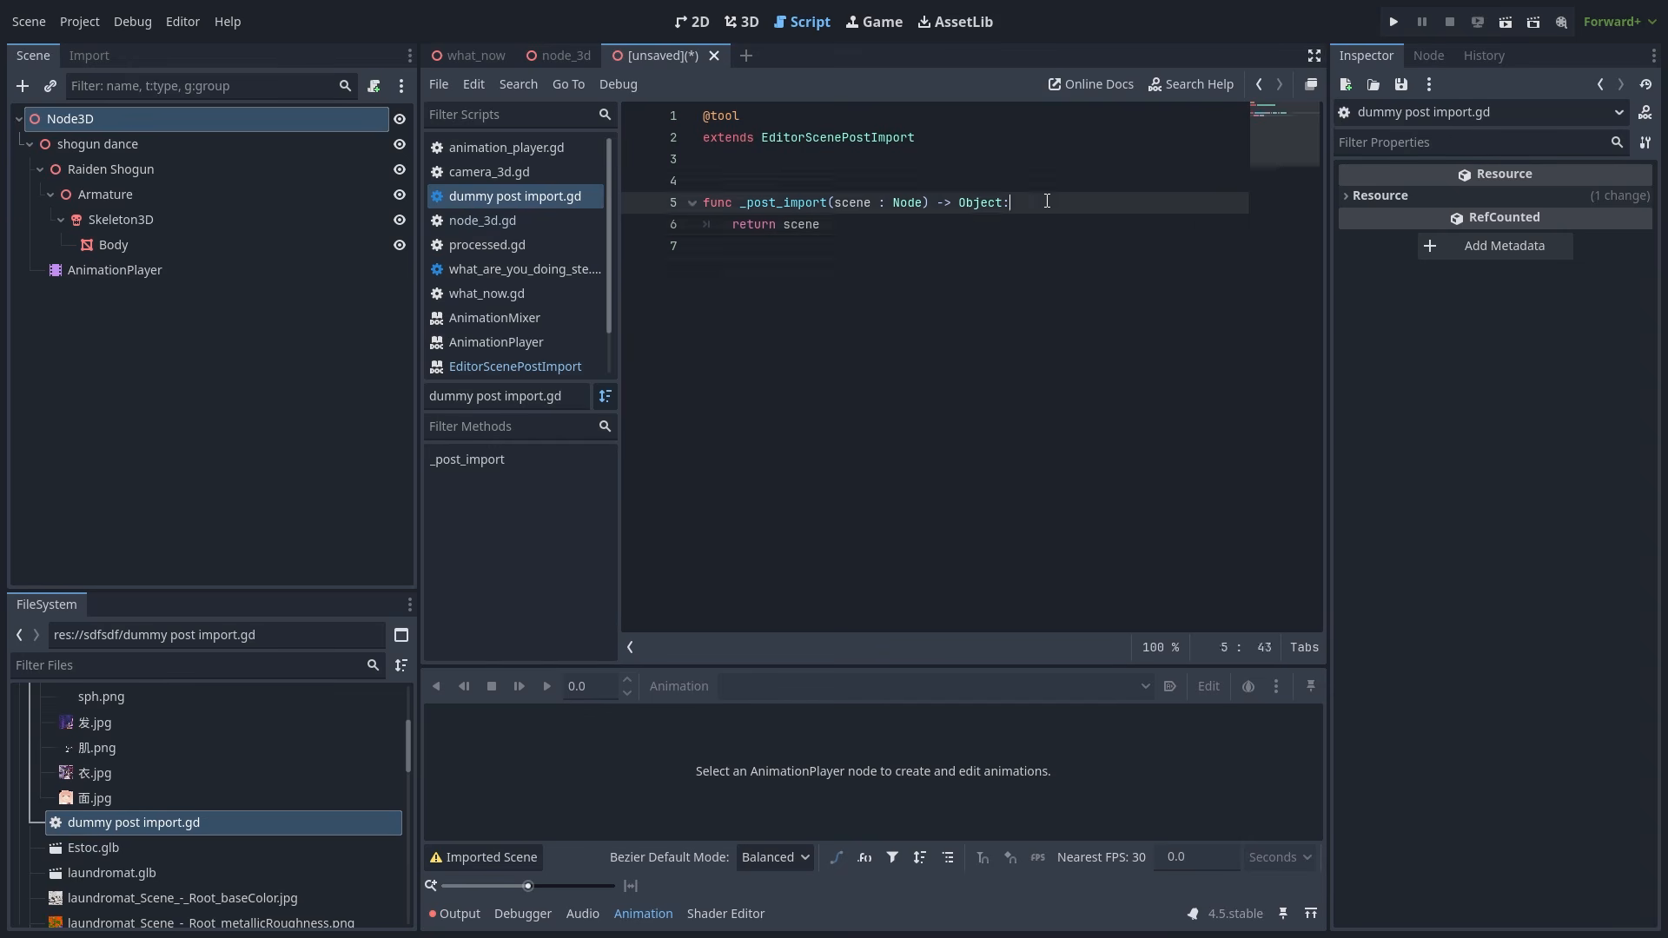
{"action": "key", "text": "Return"}
{"action": "type", "text": "print(\"waifu is being imported"}
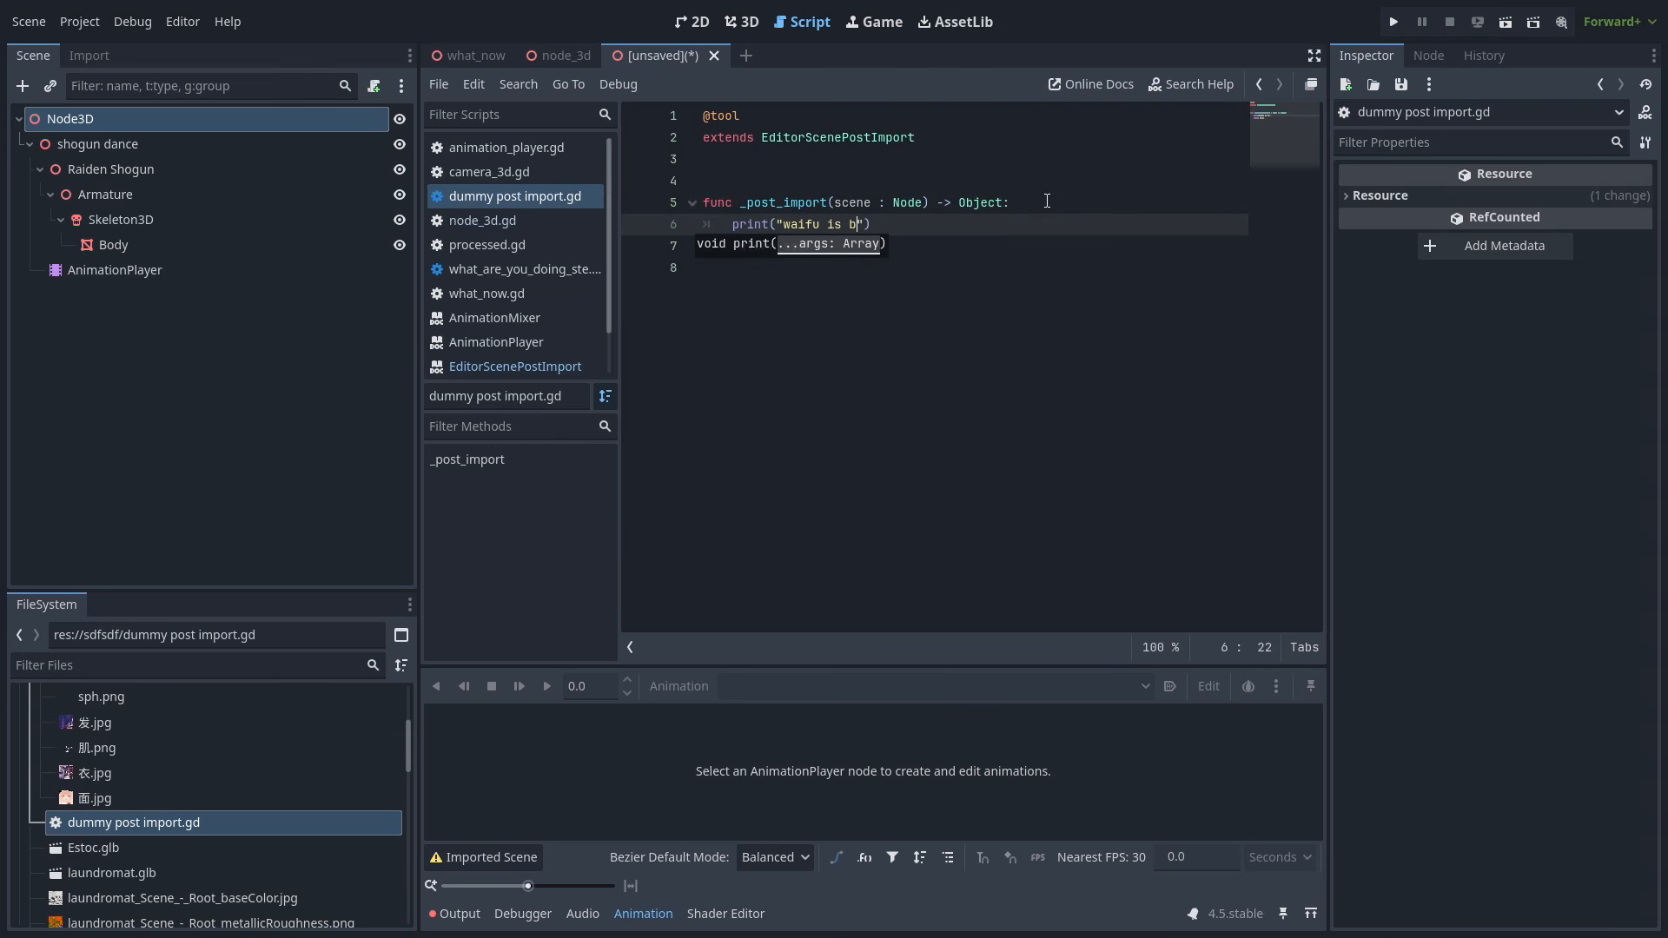
{"action": "right_click", "coordinate": [515, 196]}
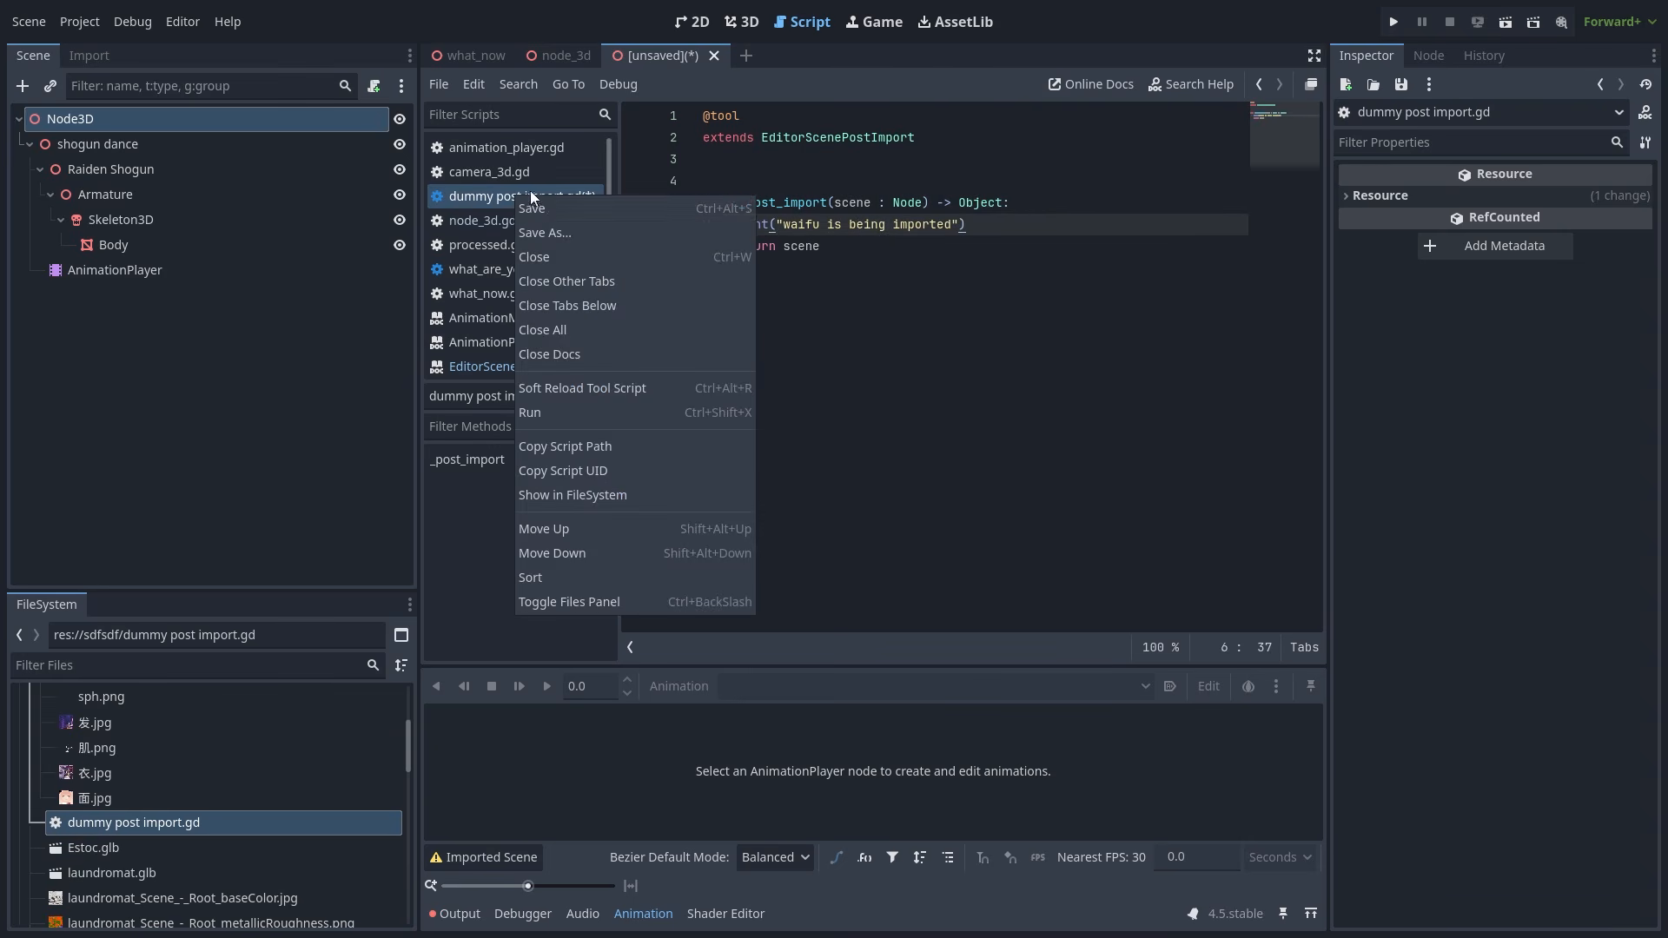
{"action": "scroll", "coordinate": [223, 793], "scroll_direction": "down", "scroll_amount": 3}
{"action": "double_click", "coordinate": [119, 866]}
{"action": "left_click", "coordinate": [1465, 592]}
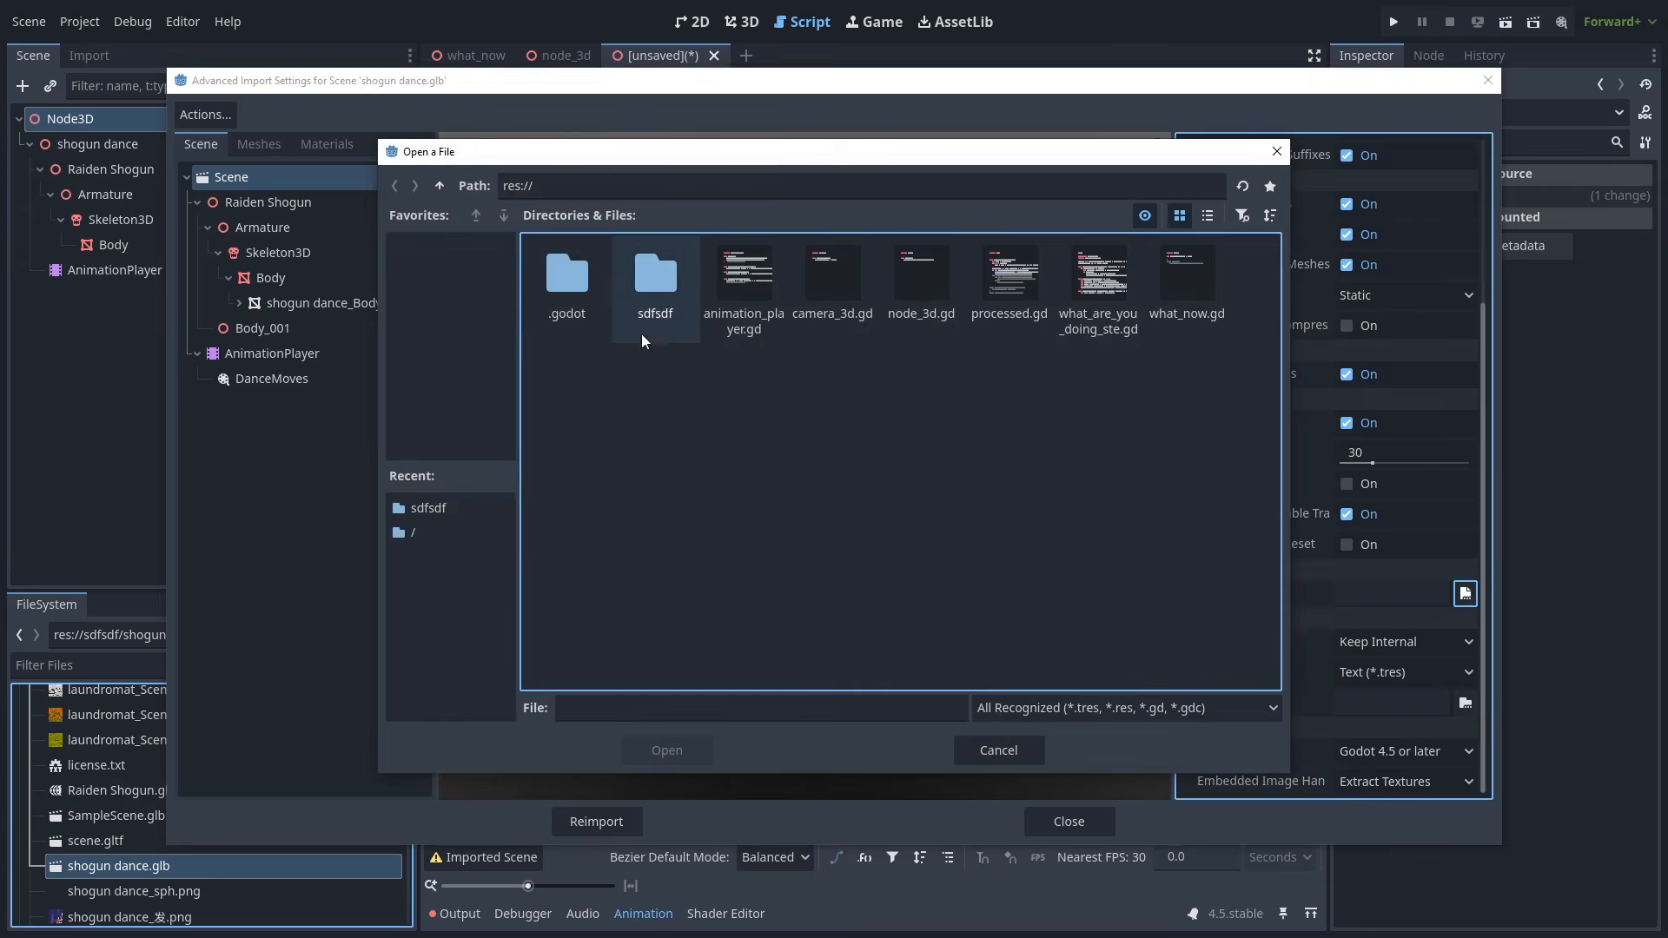
{"action": "double_click", "coordinate": [627, 280]}
{"action": "double_click", "coordinate": [661, 300]}
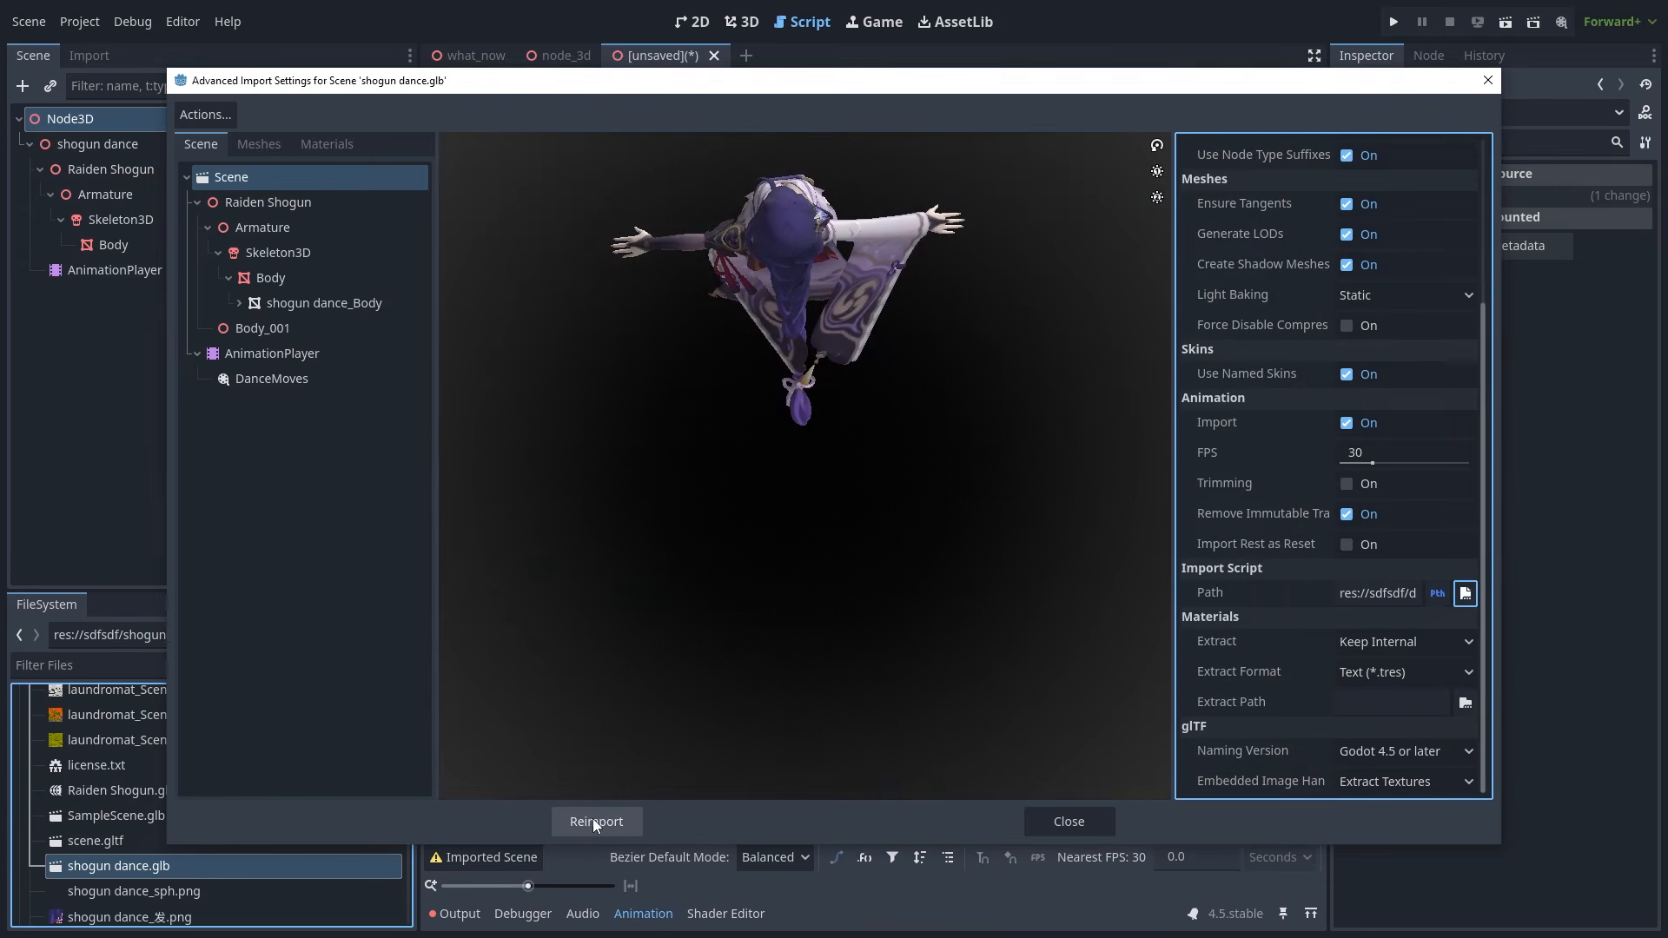
{"action": "left_click", "coordinate": [596, 822]}
{"action": "left_click", "coordinate": [458, 914]}
{"action": "left_click_drag", "start_coordinate": [598, 857], "coordinate": [421, 860]}
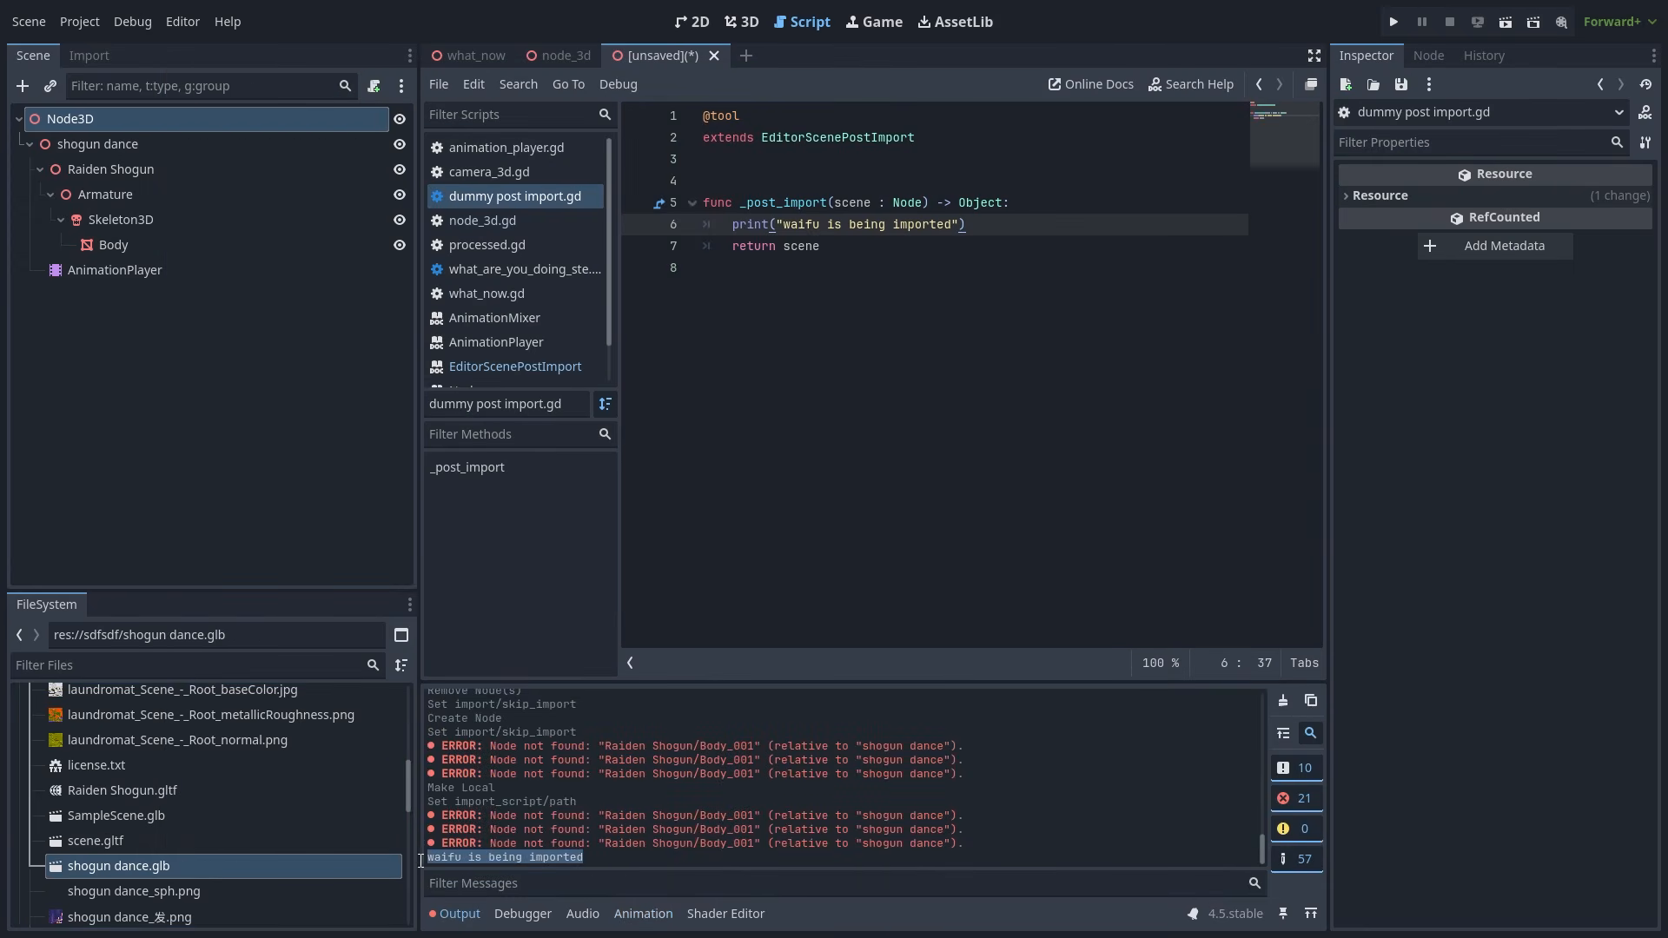
- Add code creating a Node named "your mom", adding it under scene.get_child(0), with owner = scene
{"action": "left_click", "coordinate": [1029, 228]}
{"action": "key", "text": "Return"}
{"action": "key", "text": "Return"}
{"action": "key", "text": "Return"}
{"action": "key", "text": "Up"}
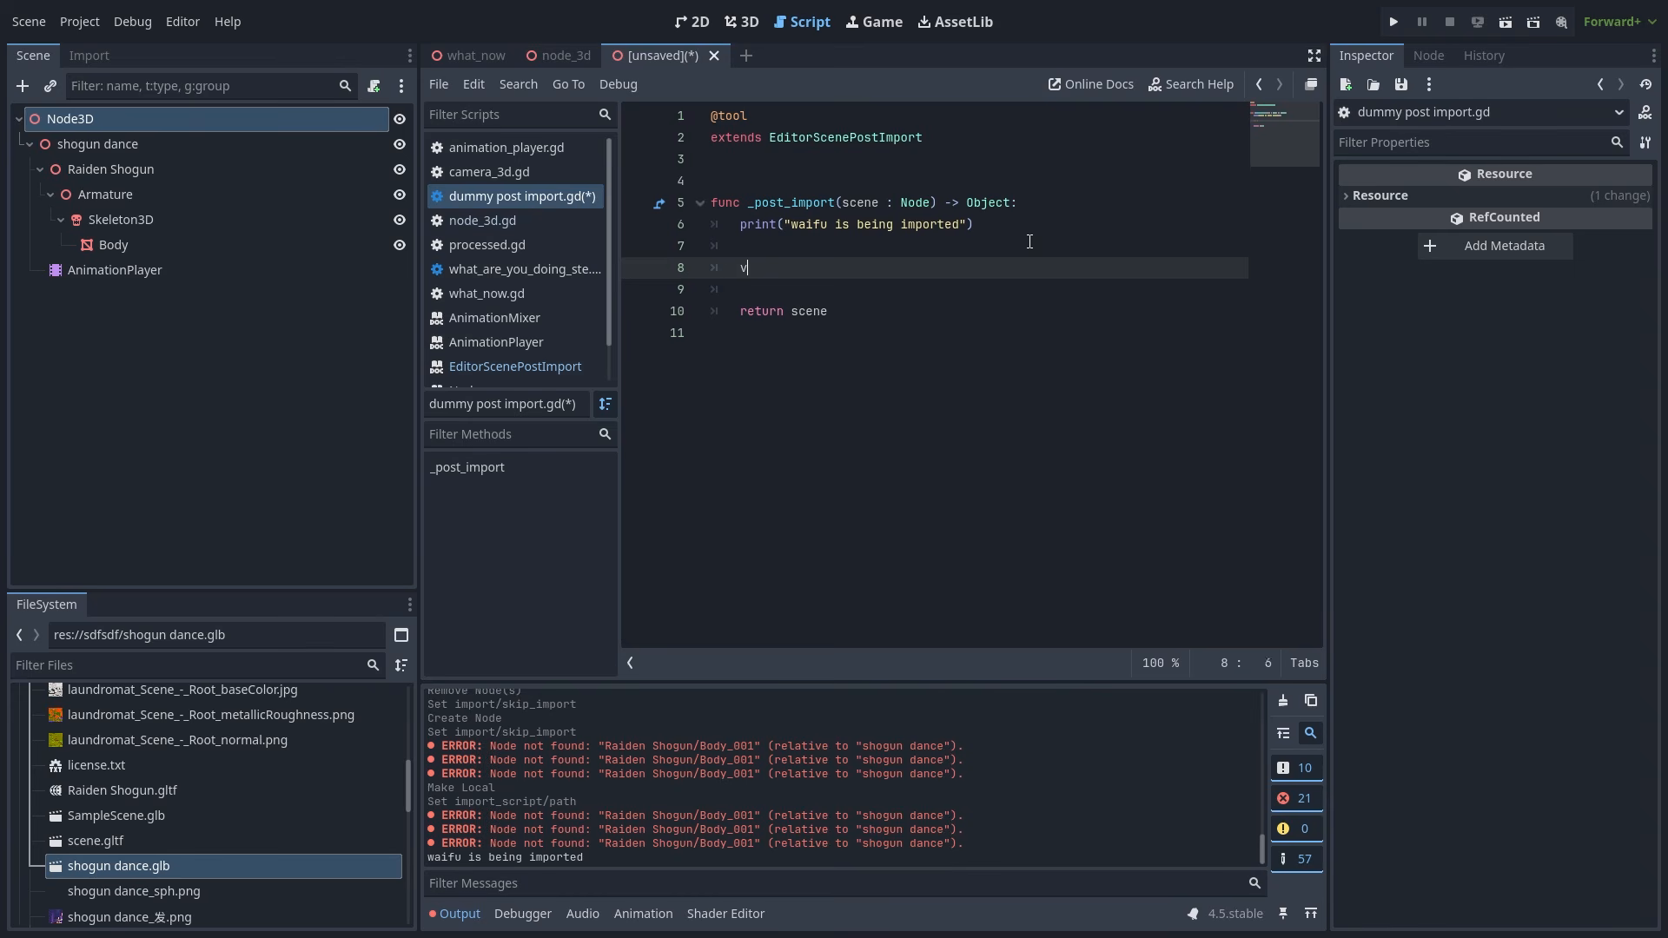
{"action": "type", "text": "var node = Node.new()"}
{"action": "key", "text": "Return"}
{"action": "type", "text": "node.name = \"your mom"}
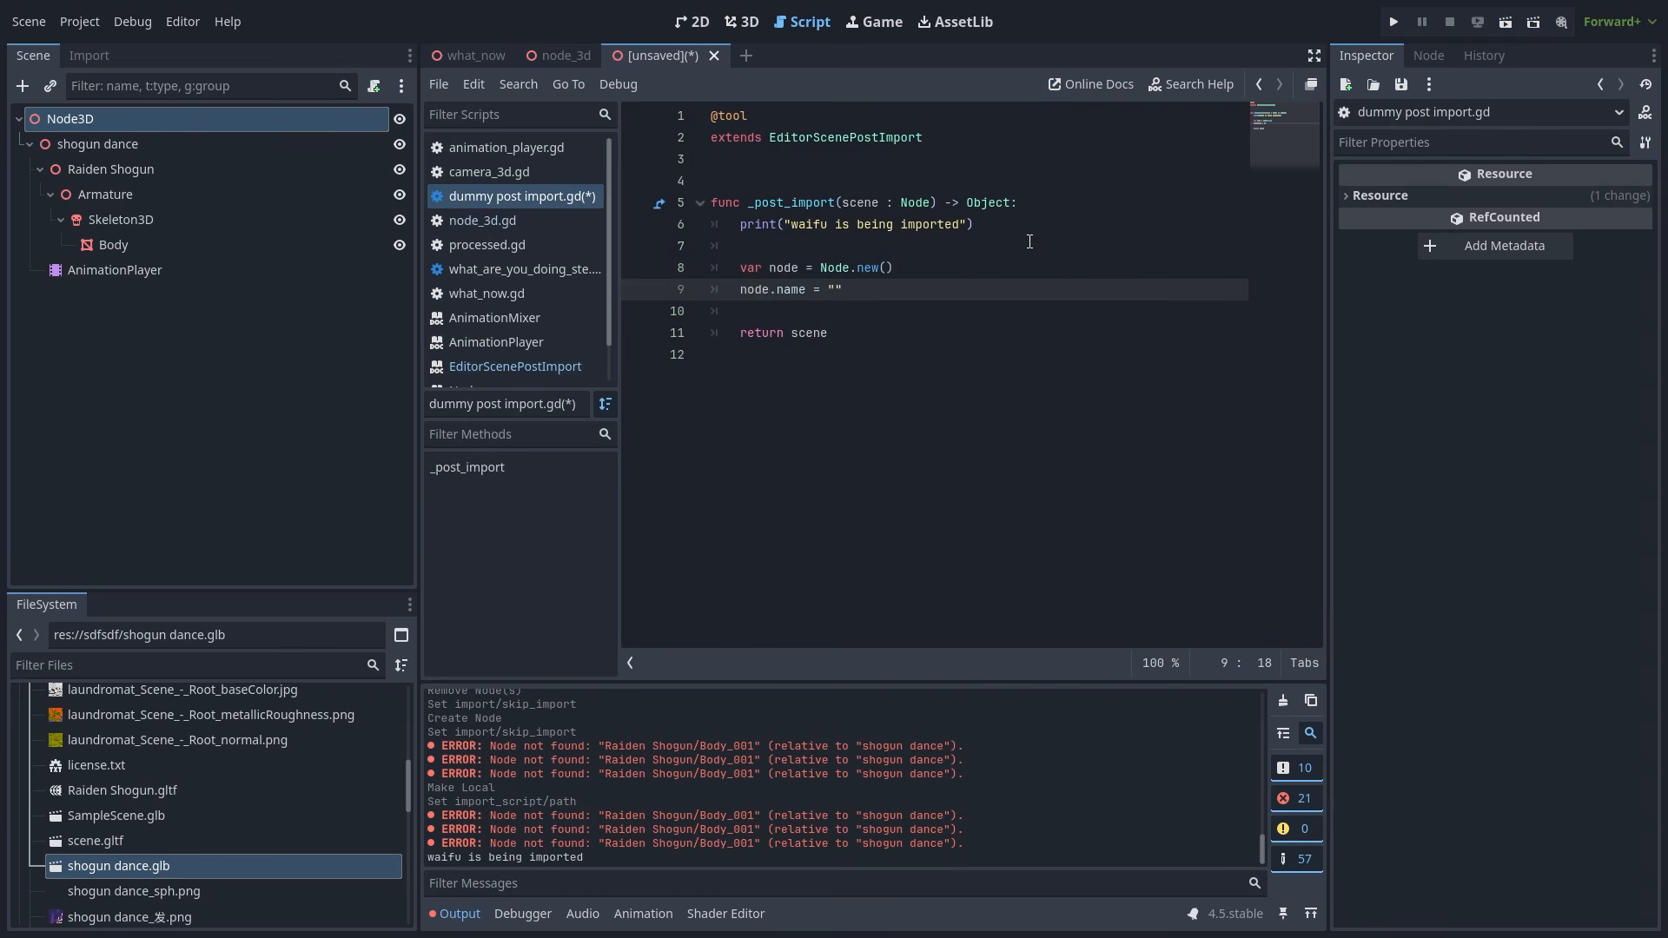
{"action": "type", "text": "\""}
{"action": "key", "text": "Return"}
{"action": "type", "text": "scene.get_child(0)."}
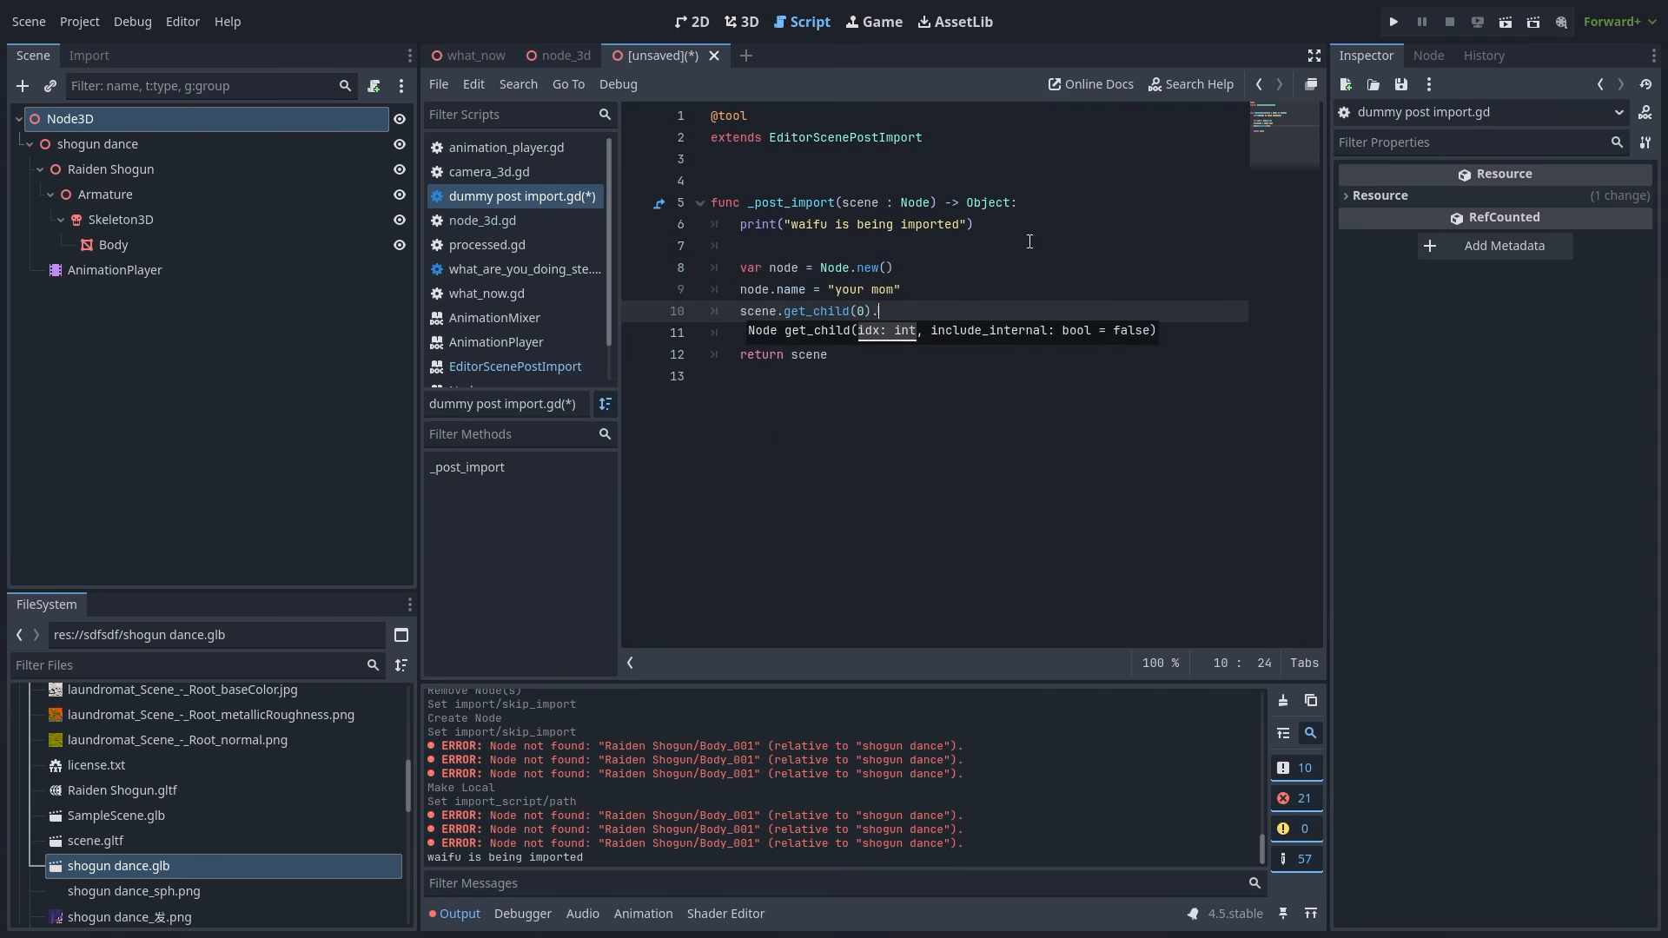
{"action": "type", "text": "add_child(node)"}
{"action": "key", "text": "Return"}
{"action": "type", "text": "node.set_"}
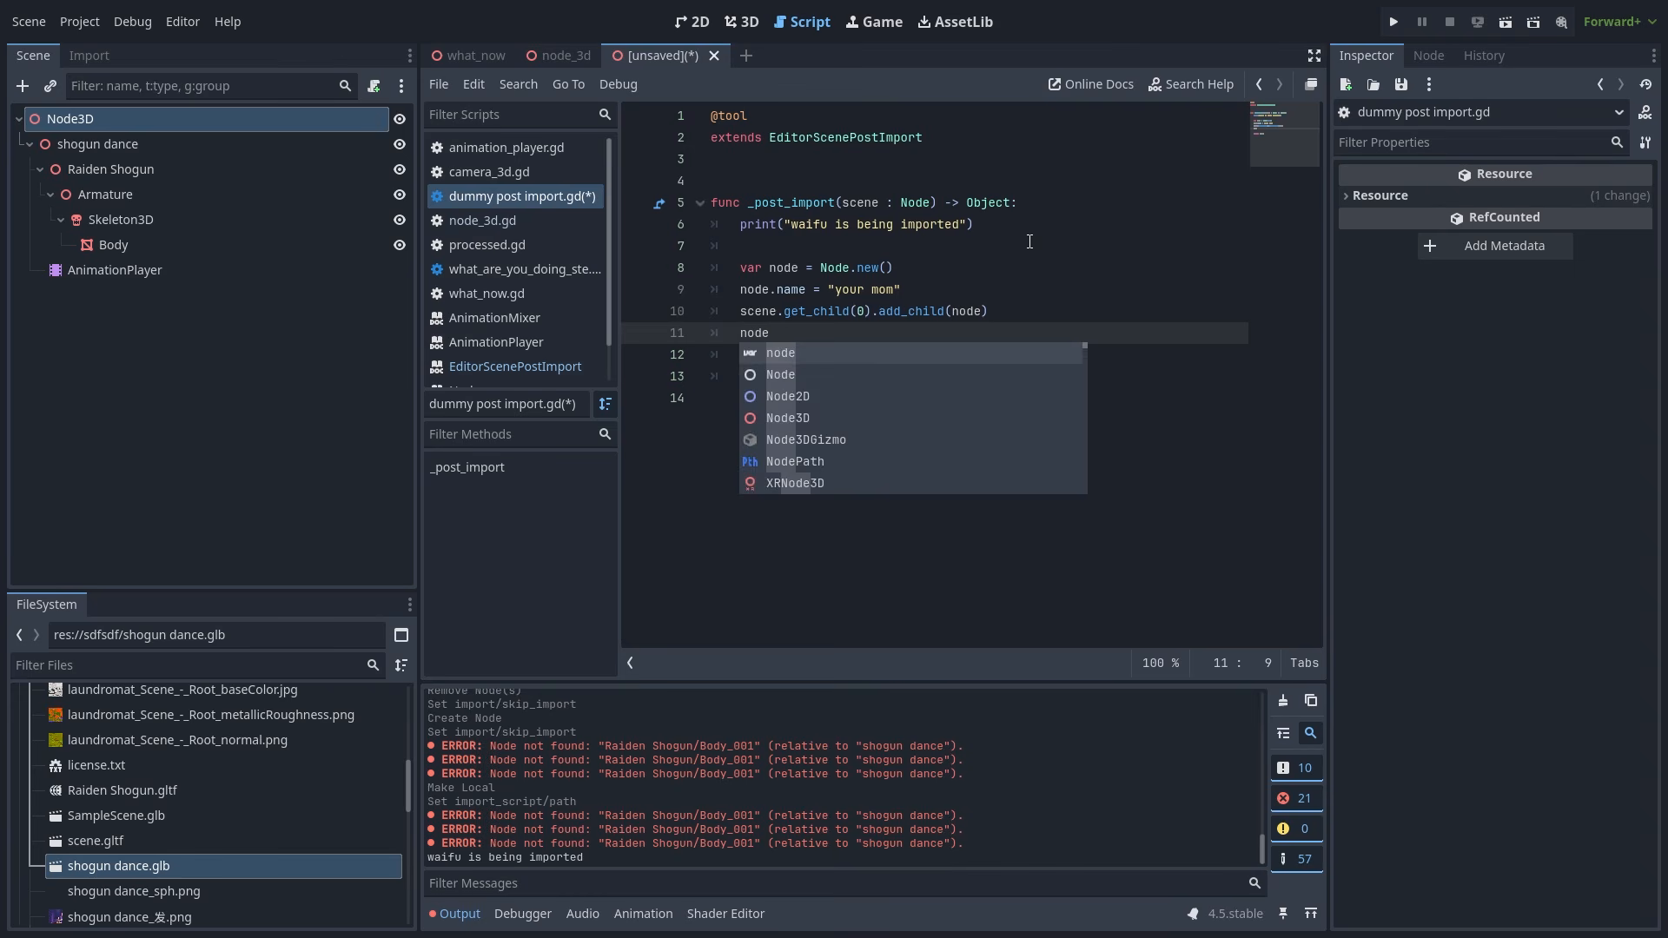
{"action": "key", "text": "BackSpace"}
{"action": "key", "text": "BackSpace"}
{"action": "key", "text": "BackSpace"}
{"action": "key", "text": "BackSpace"}
{"action": "type", "text": "owner = scene"}
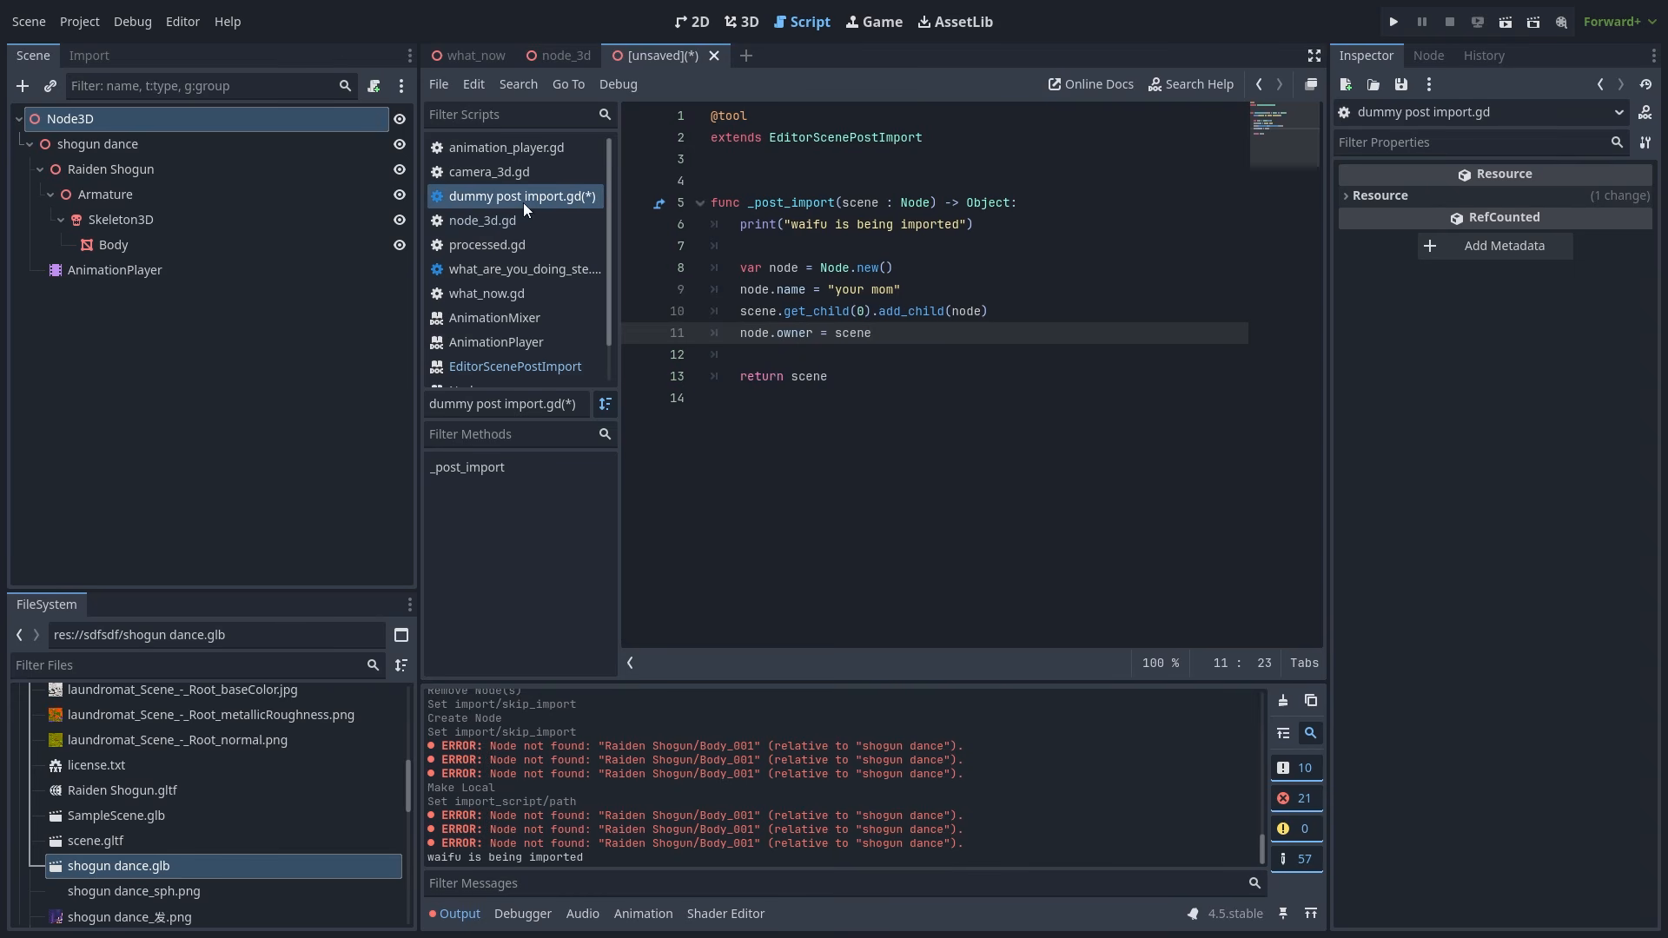
- Save the import script and reimport shogun dance.glb with the updated code
{"action": "right_click", "coordinate": [523, 200]}
{"action": "left_click", "coordinate": [553, 217]}
{"action": "double_click", "coordinate": [119, 867]}
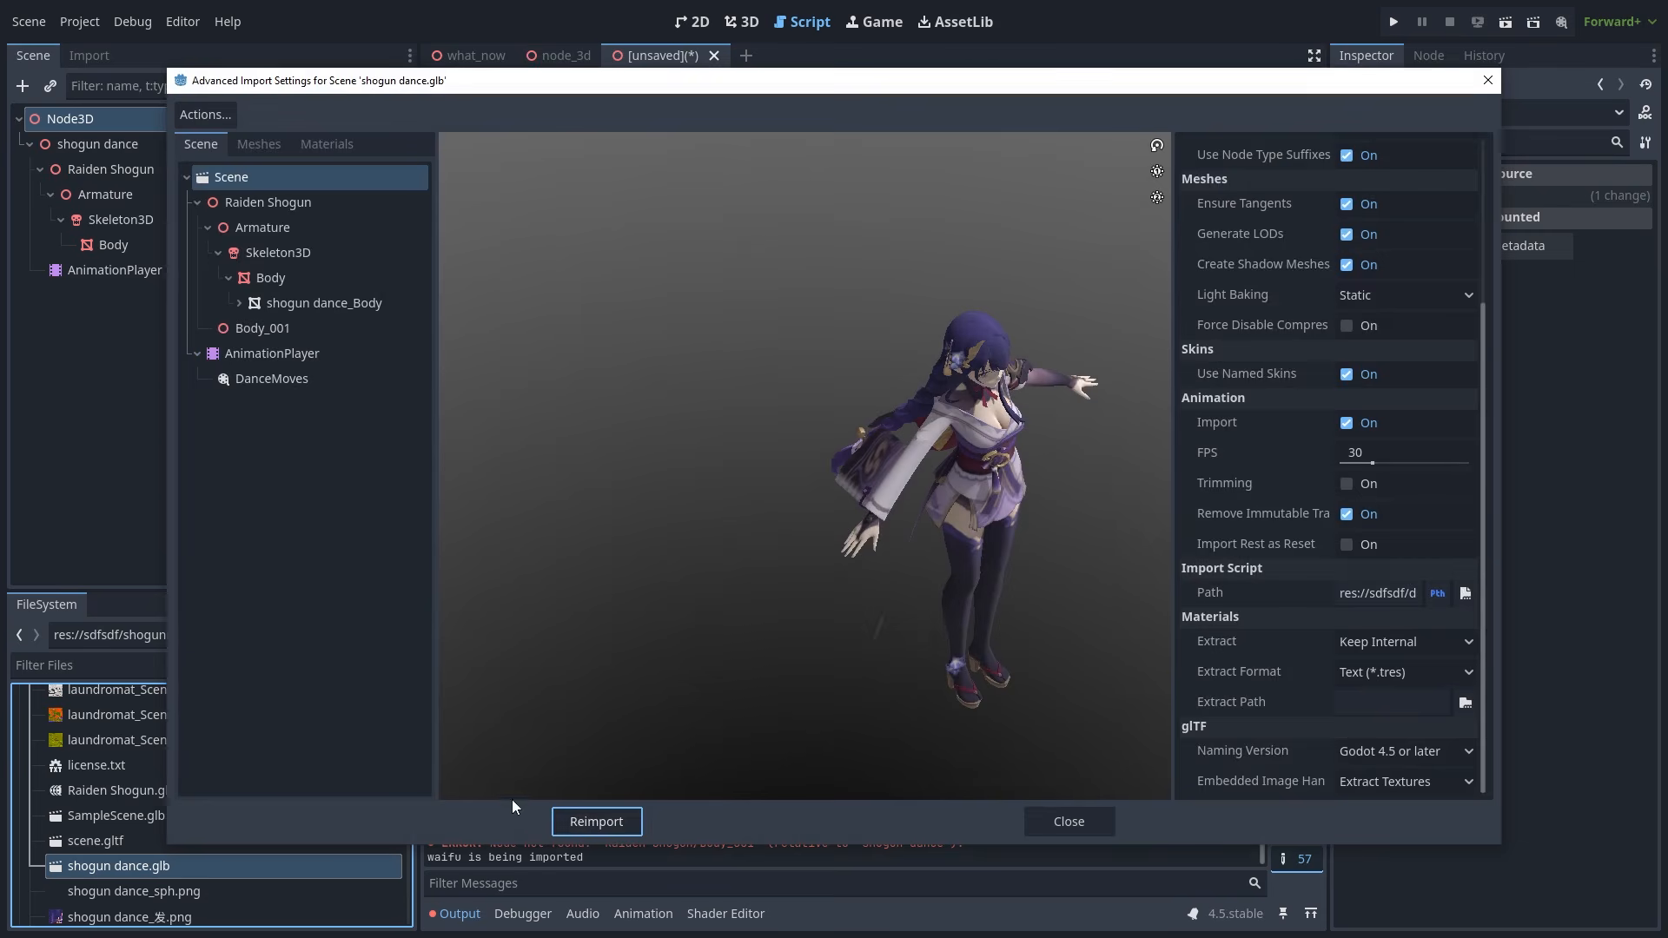
{"action": "left_click", "coordinate": [596, 819]}
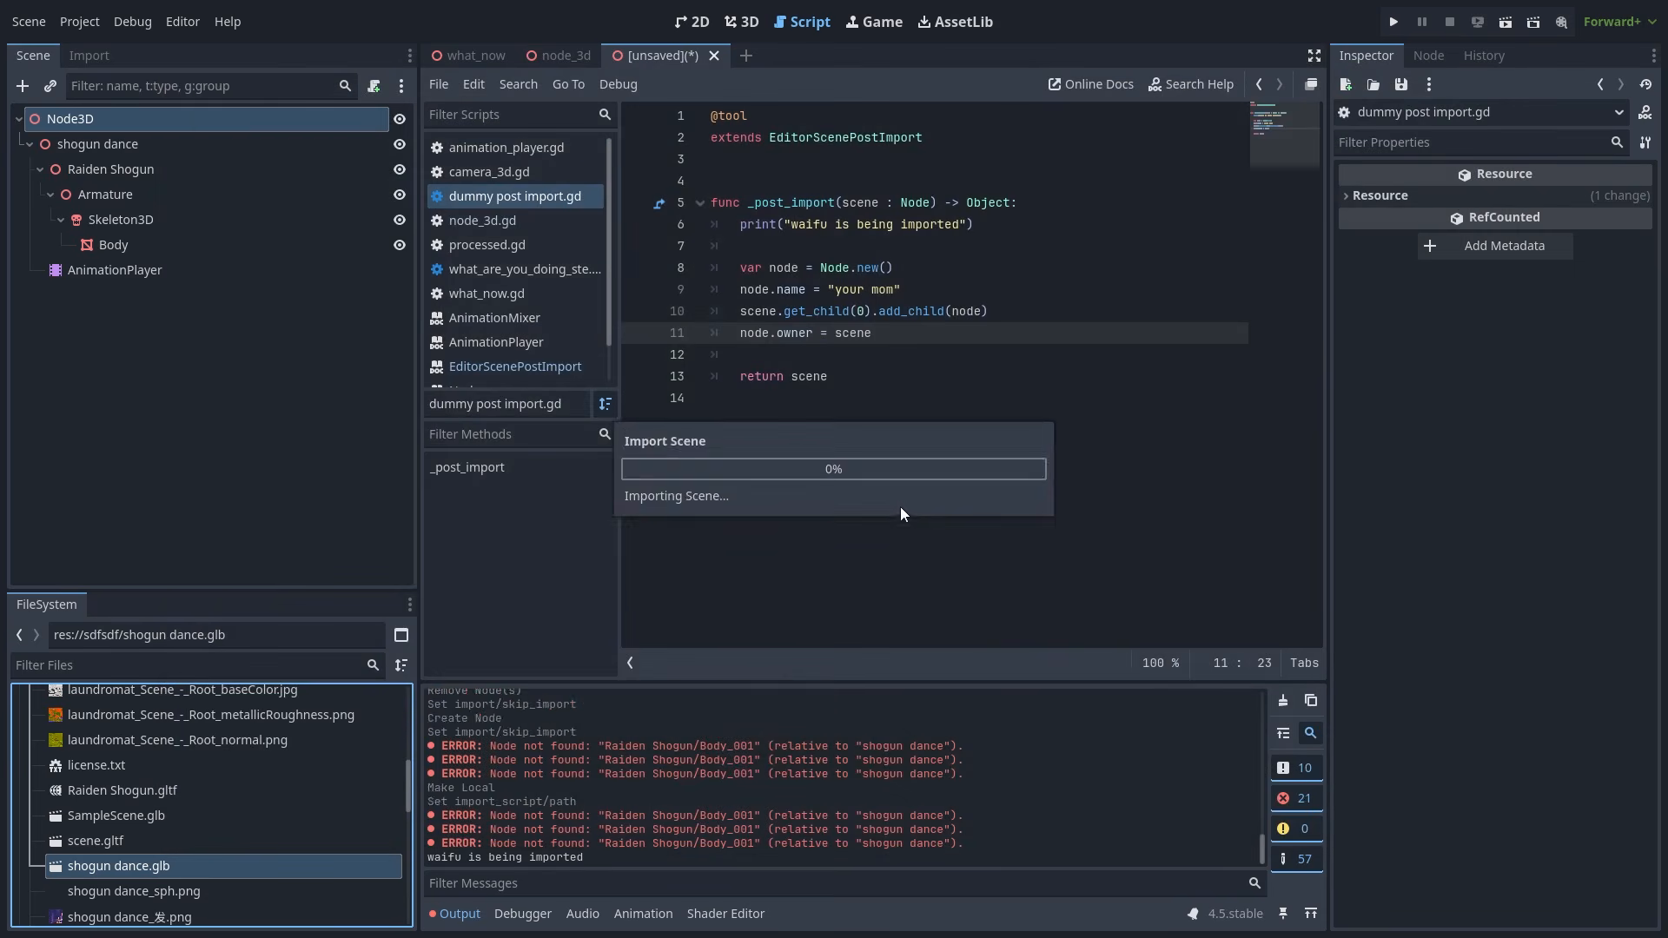
{"action": "left_click", "coordinate": [749, 22]}
- Delete the old shogun dance node and drag a fresh shogun dance.glb into the viewport
{"action": "left_click", "coordinate": [161, 146]}
{"action": "key", "text": "Delete"}
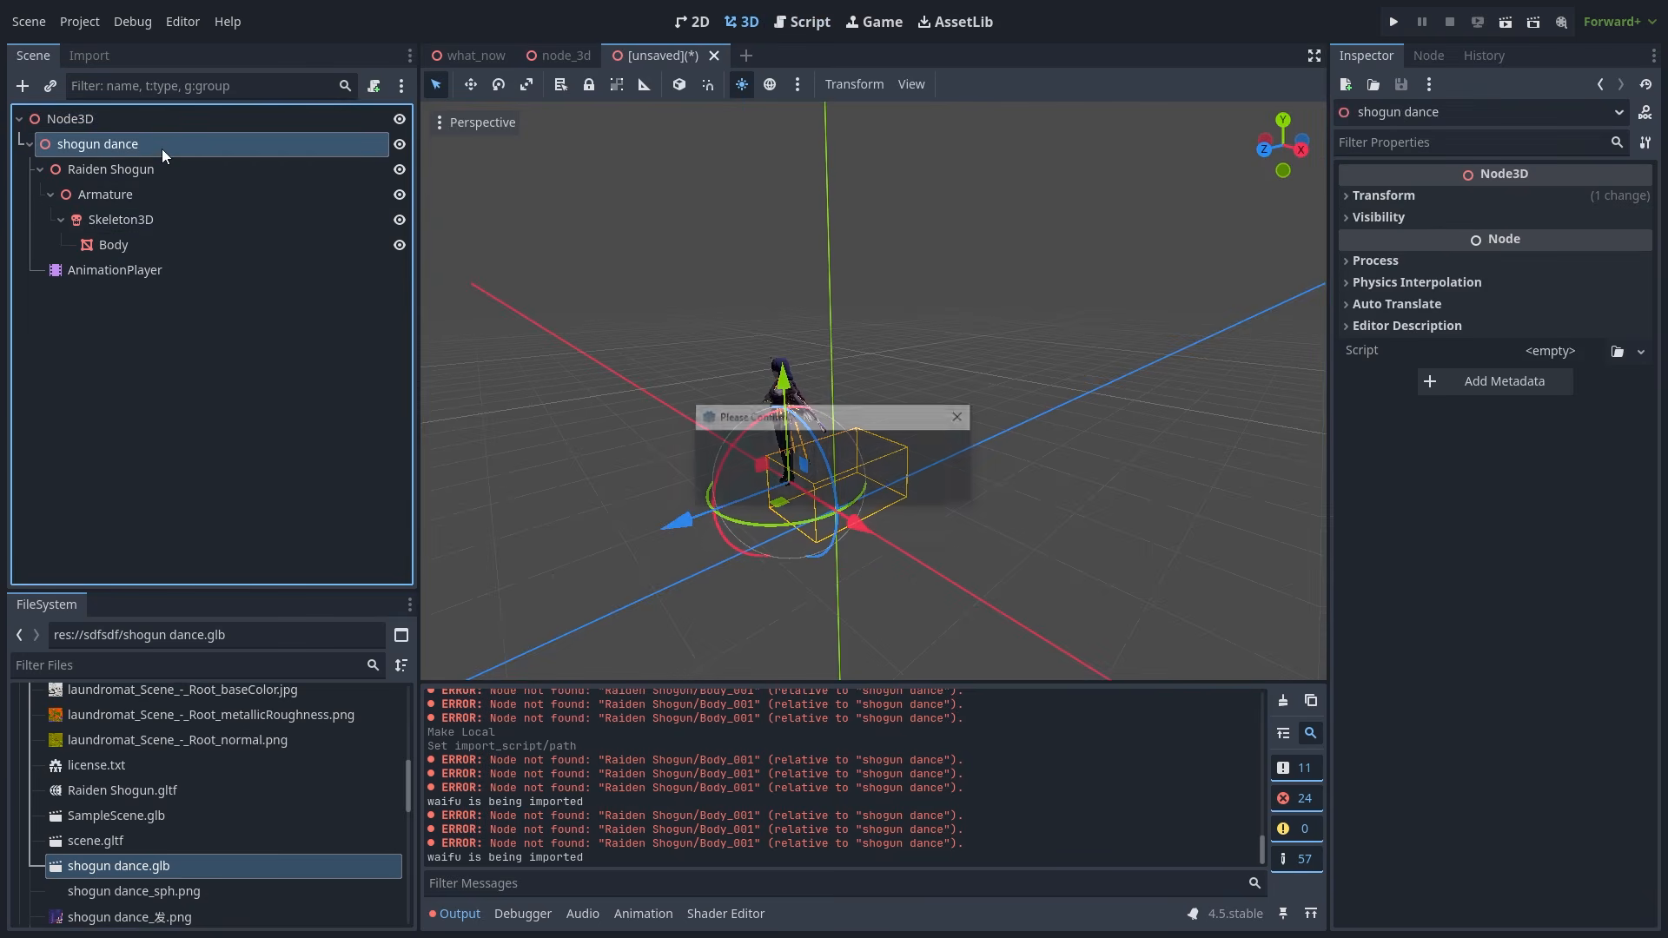
{"action": "key", "text": "Return"}
{"action": "left_click_drag", "start_coordinate": [130, 866], "coordinate": [834, 520]}
- Make the new shogun dance local, check its your mom node, and add a second shogun dance2 instance
{"action": "right_click", "coordinate": [258, 146]}
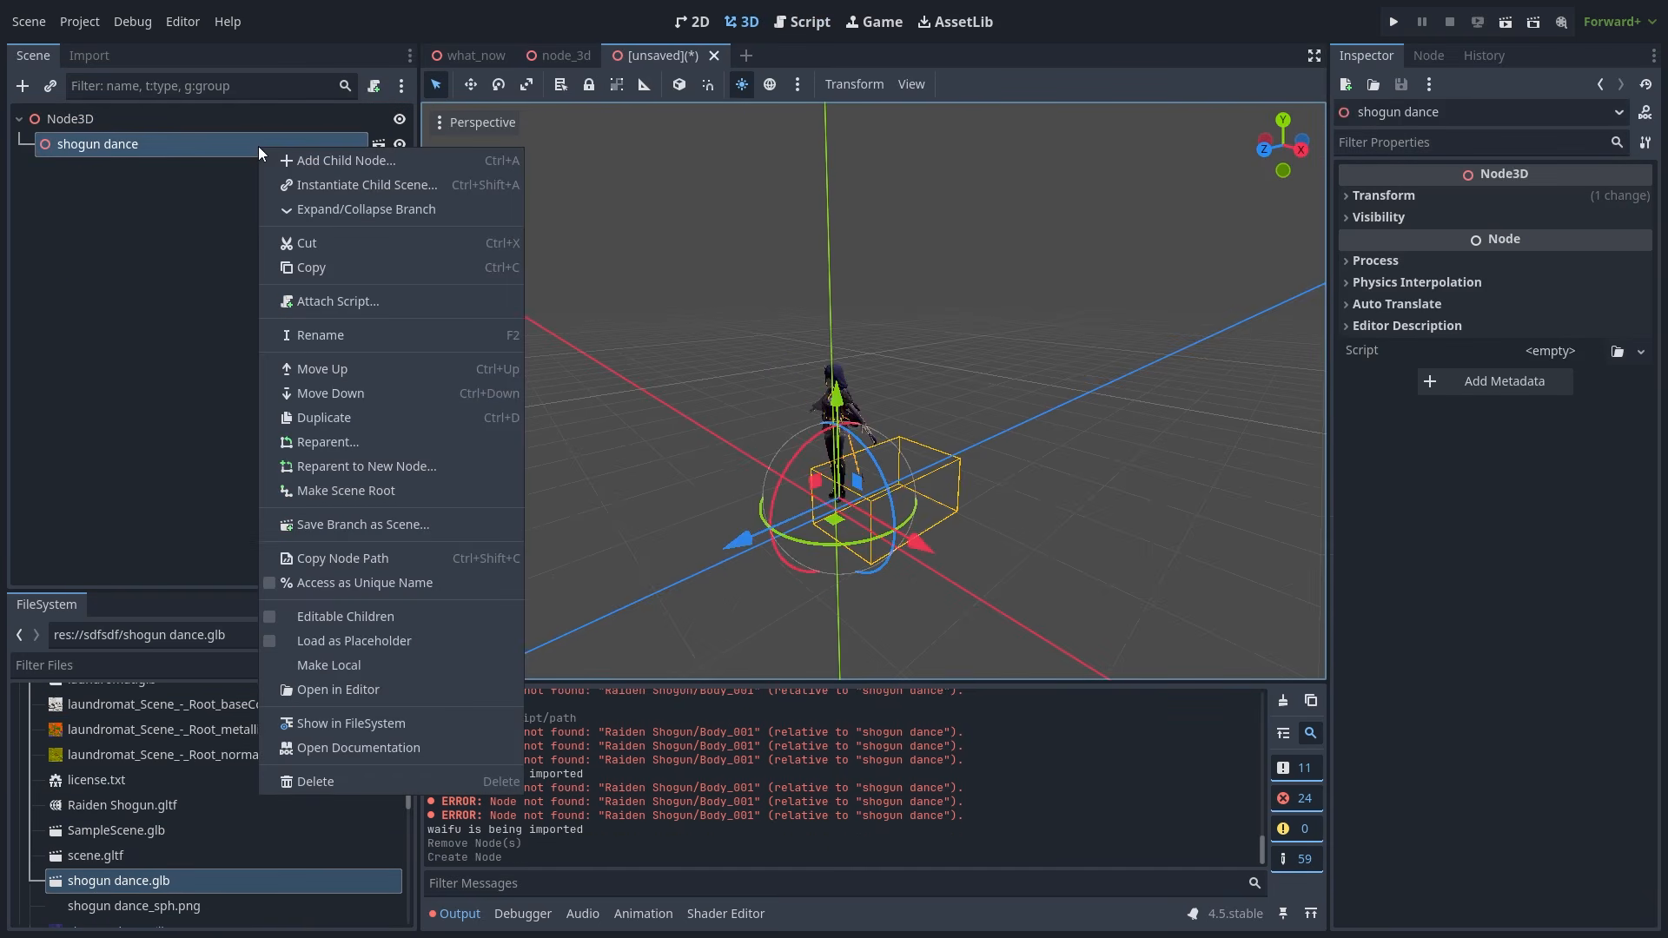
{"action": "left_click", "coordinate": [375, 666]}
{"action": "left_click", "coordinate": [231, 270]}
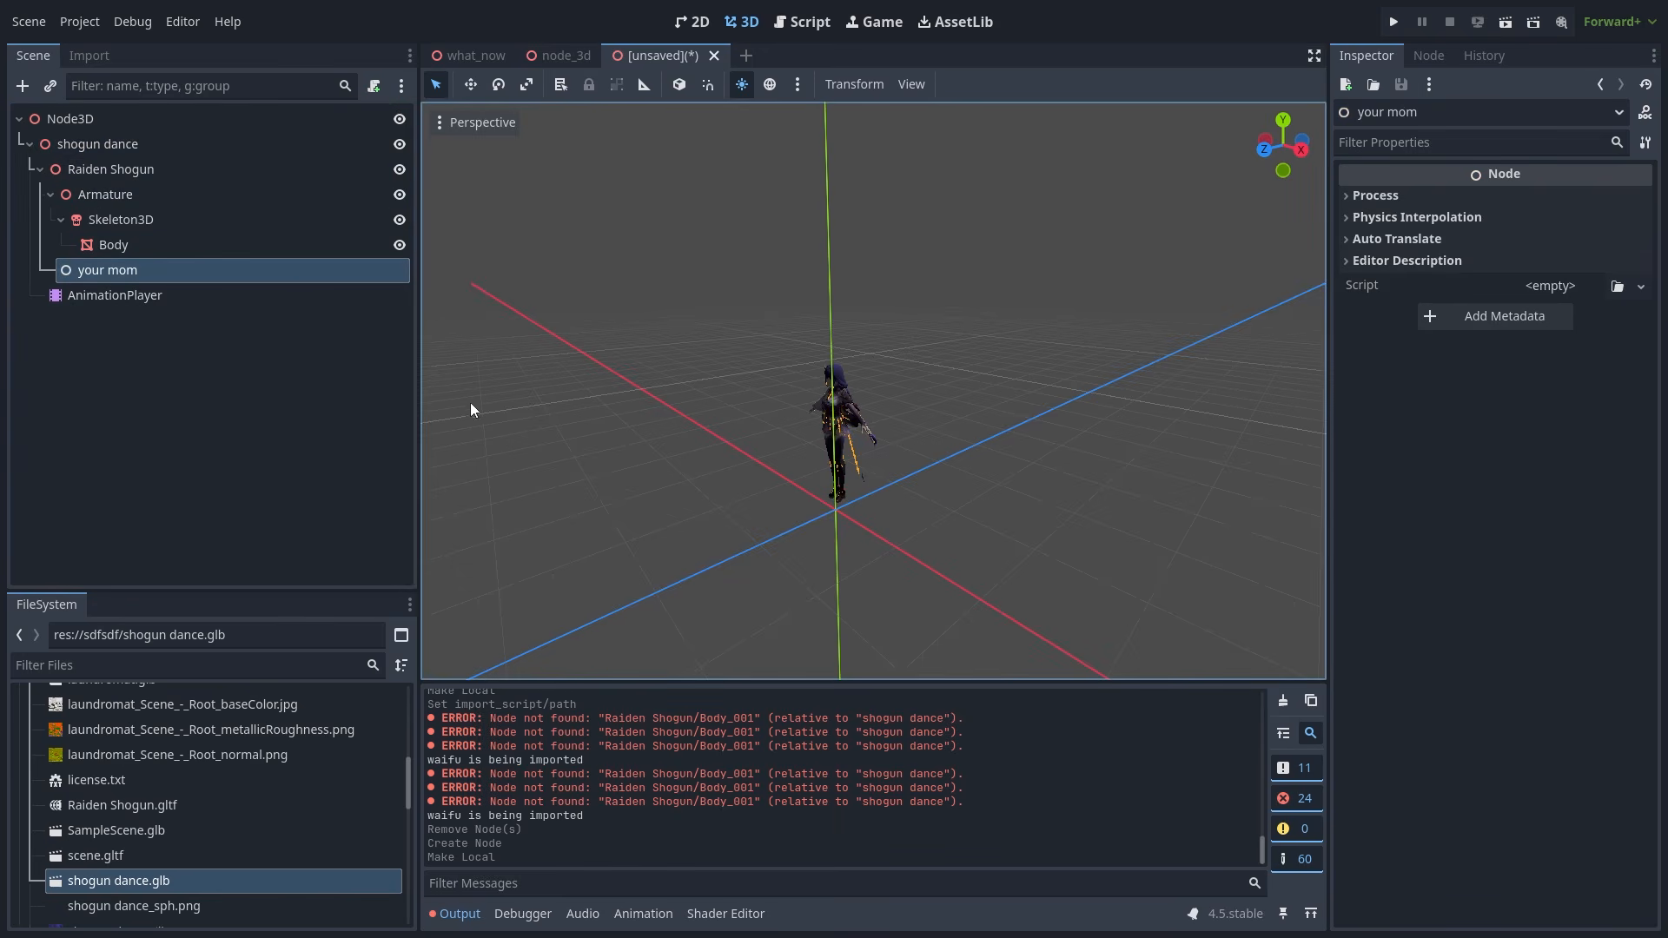
{"action": "left_click", "coordinate": [304, 402]}
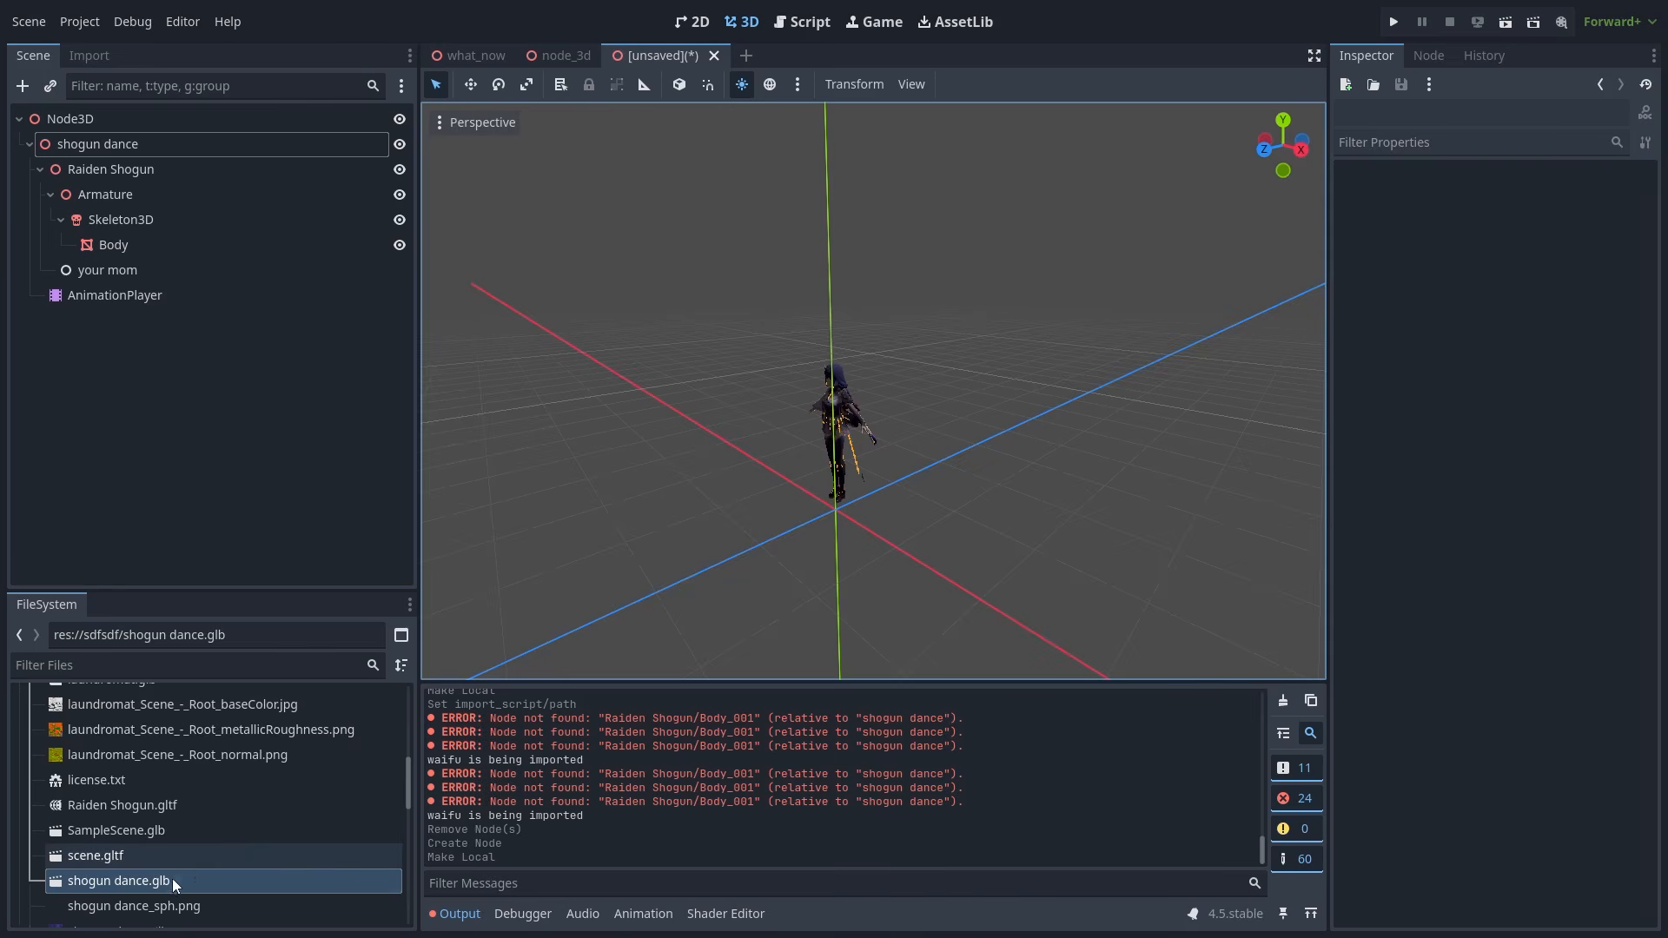
{"action": "left_click_drag", "start_coordinate": [171, 880], "coordinate": [984, 492]}
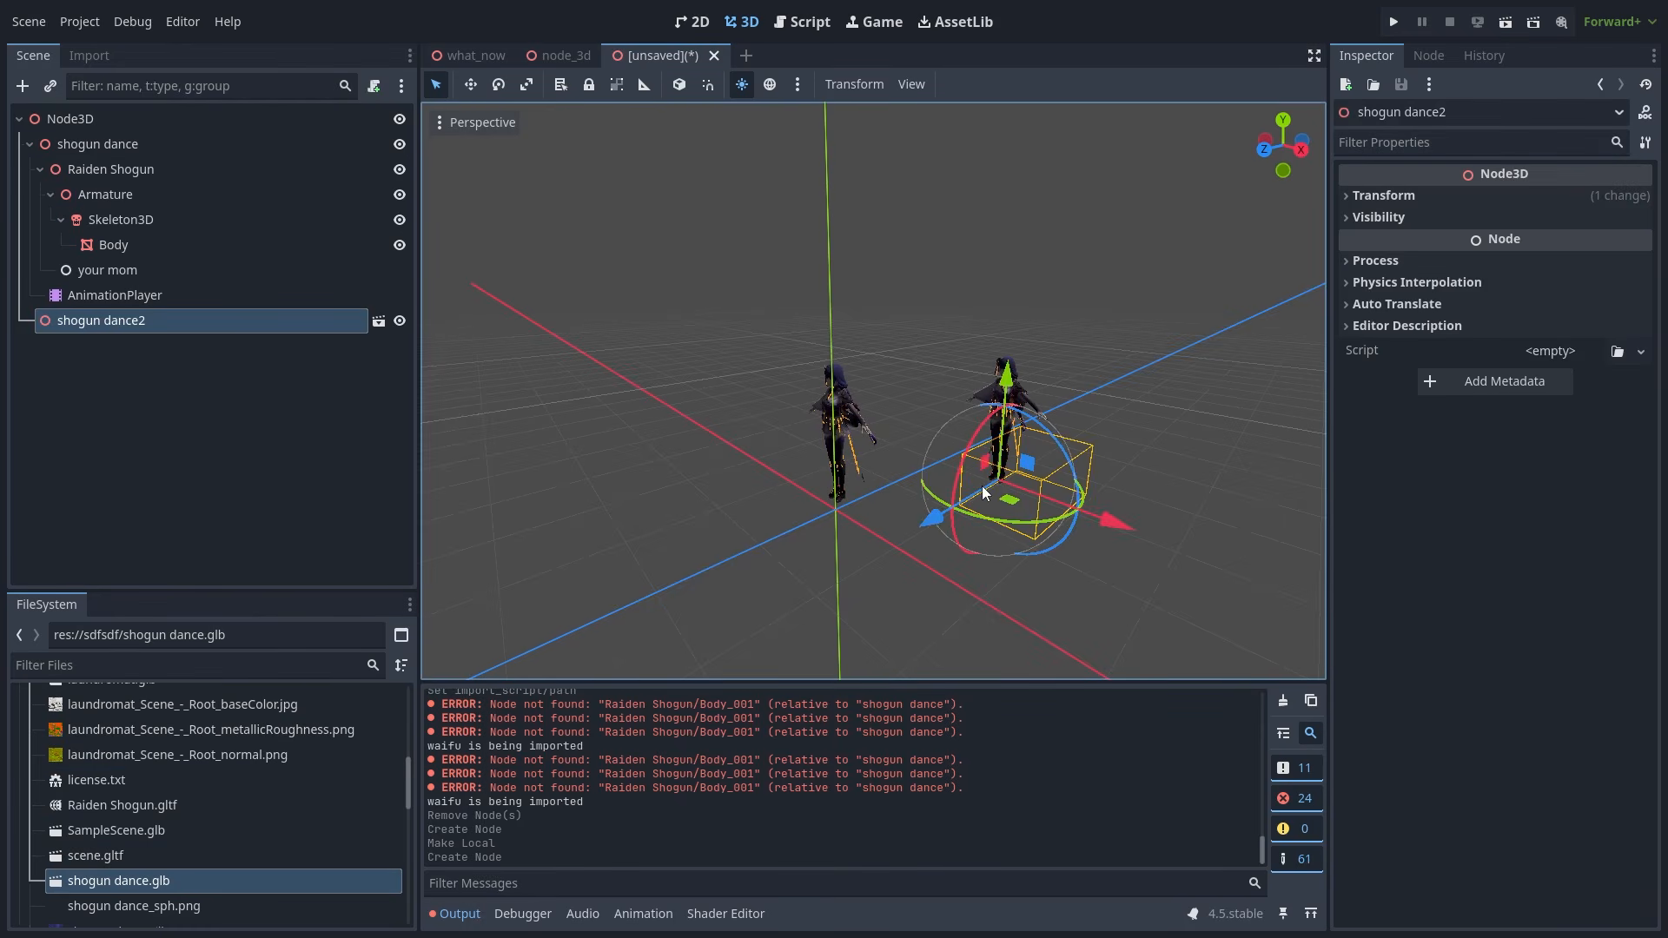
{"action": "left_click", "coordinate": [941, 566]}
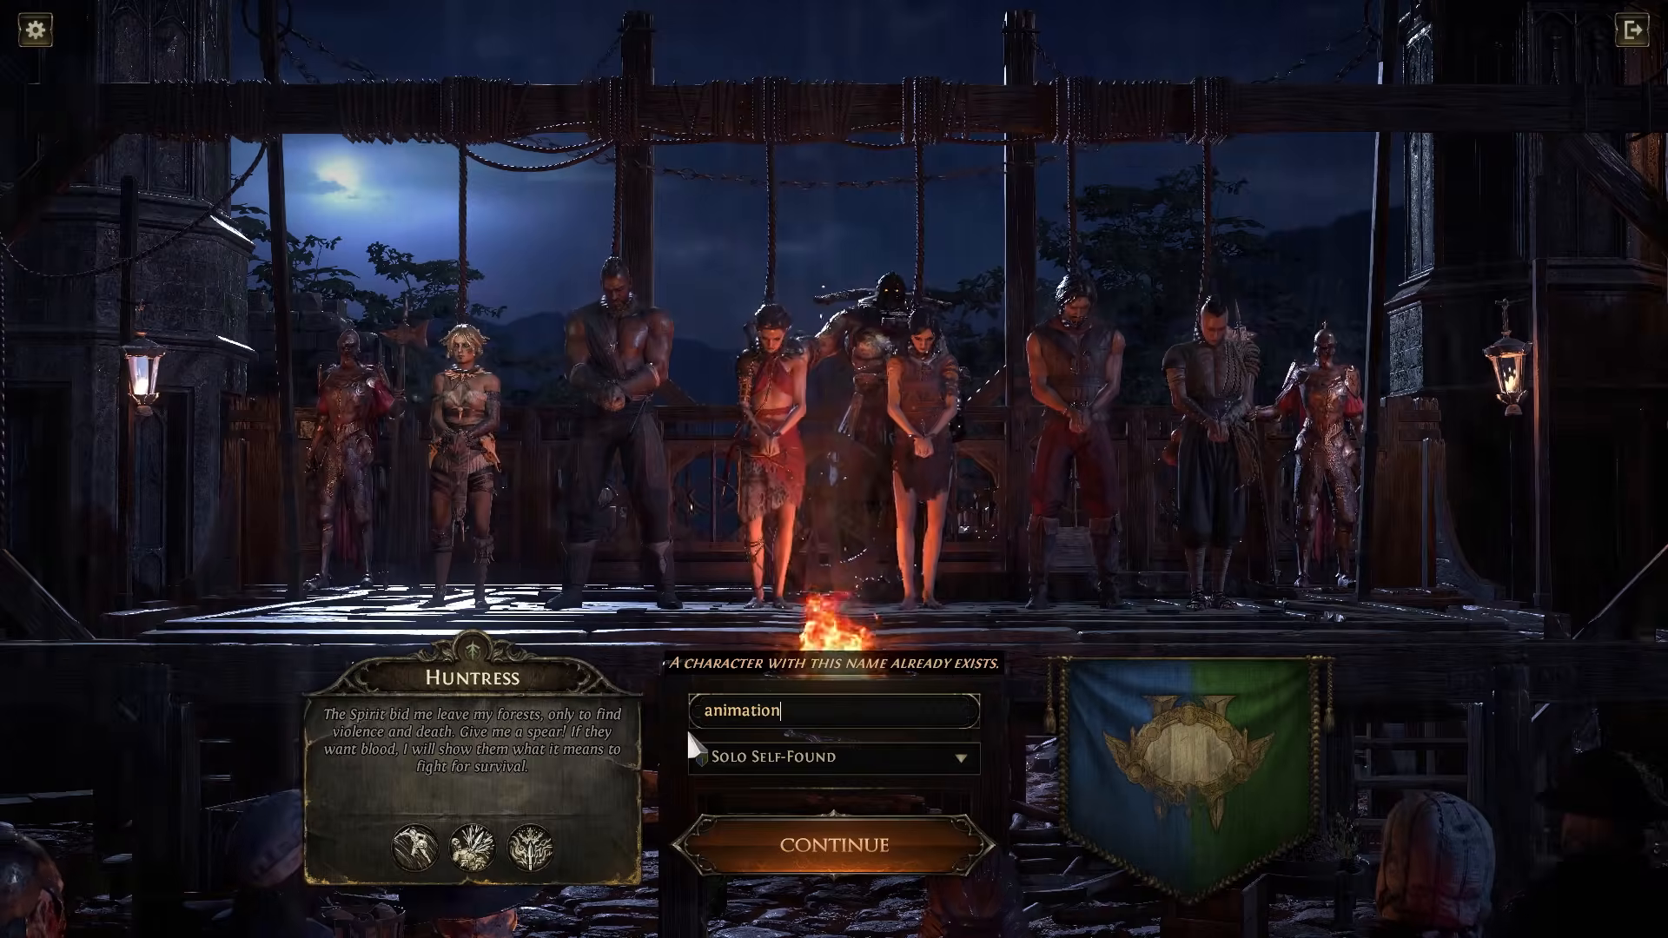
{"action": "type", "text": "_enjoyer"}
{"action": "left_click", "coordinate": [835, 847]}
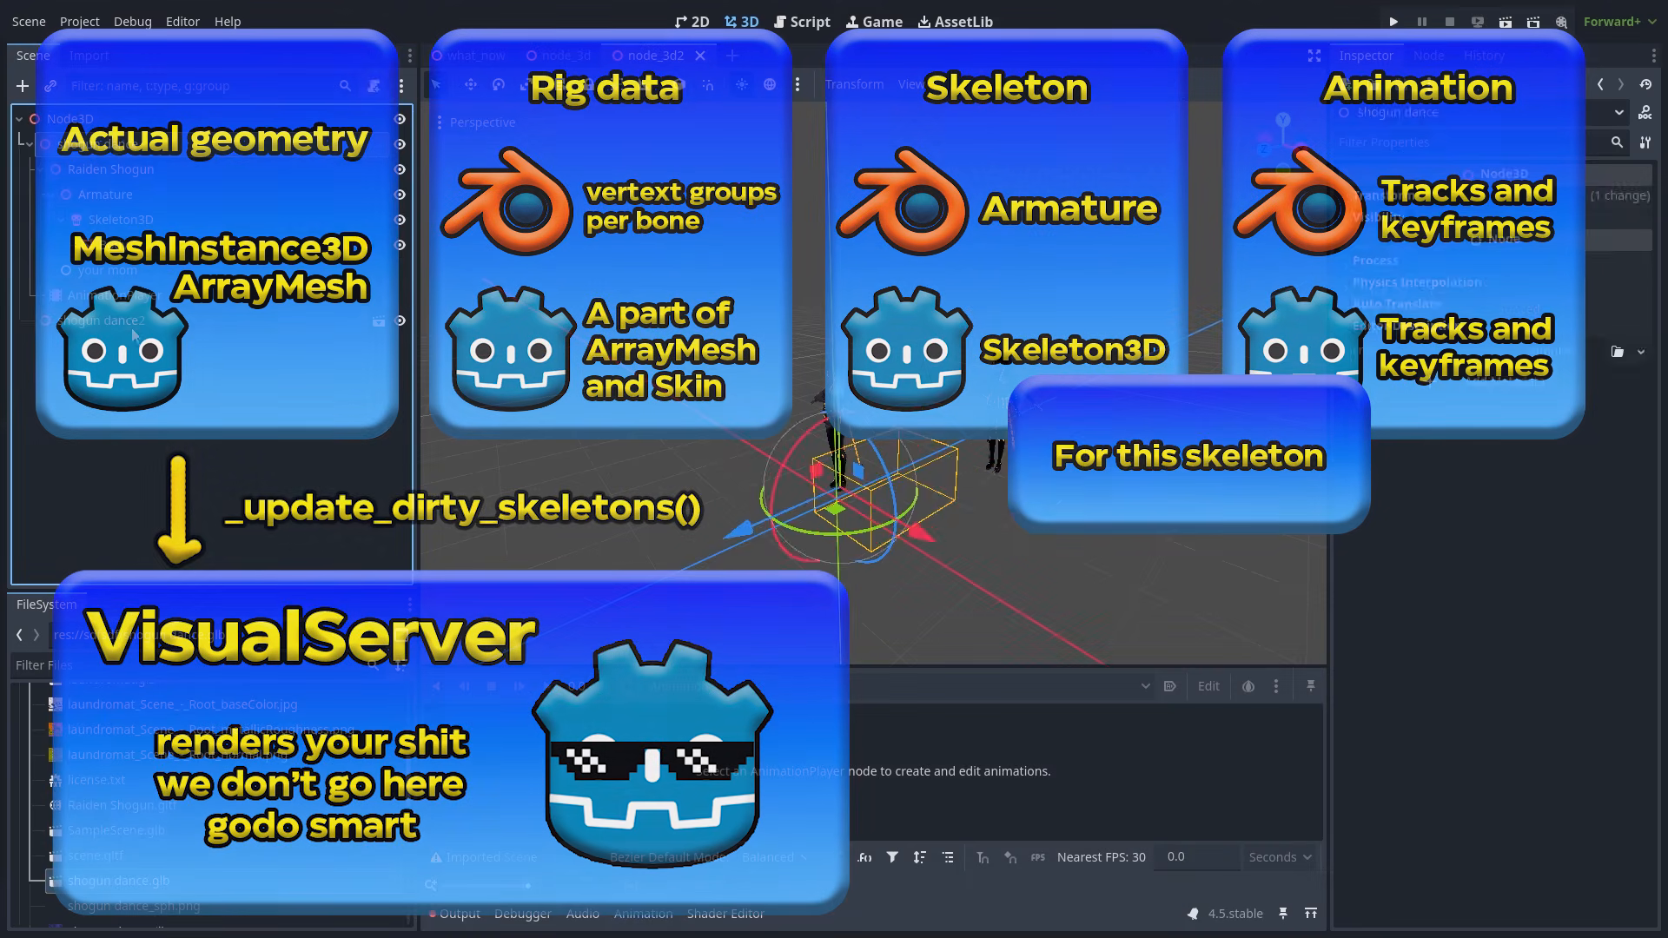
- Instance shogun dance.glb into the node_3d2 scene and enable Editable Children
{"action": "left_click_drag", "start_coordinate": [148, 888], "coordinate": [830, 497]}
{"action": "right_click", "coordinate": [169, 143]}
{"action": "left_click", "coordinate": [289, 571]}
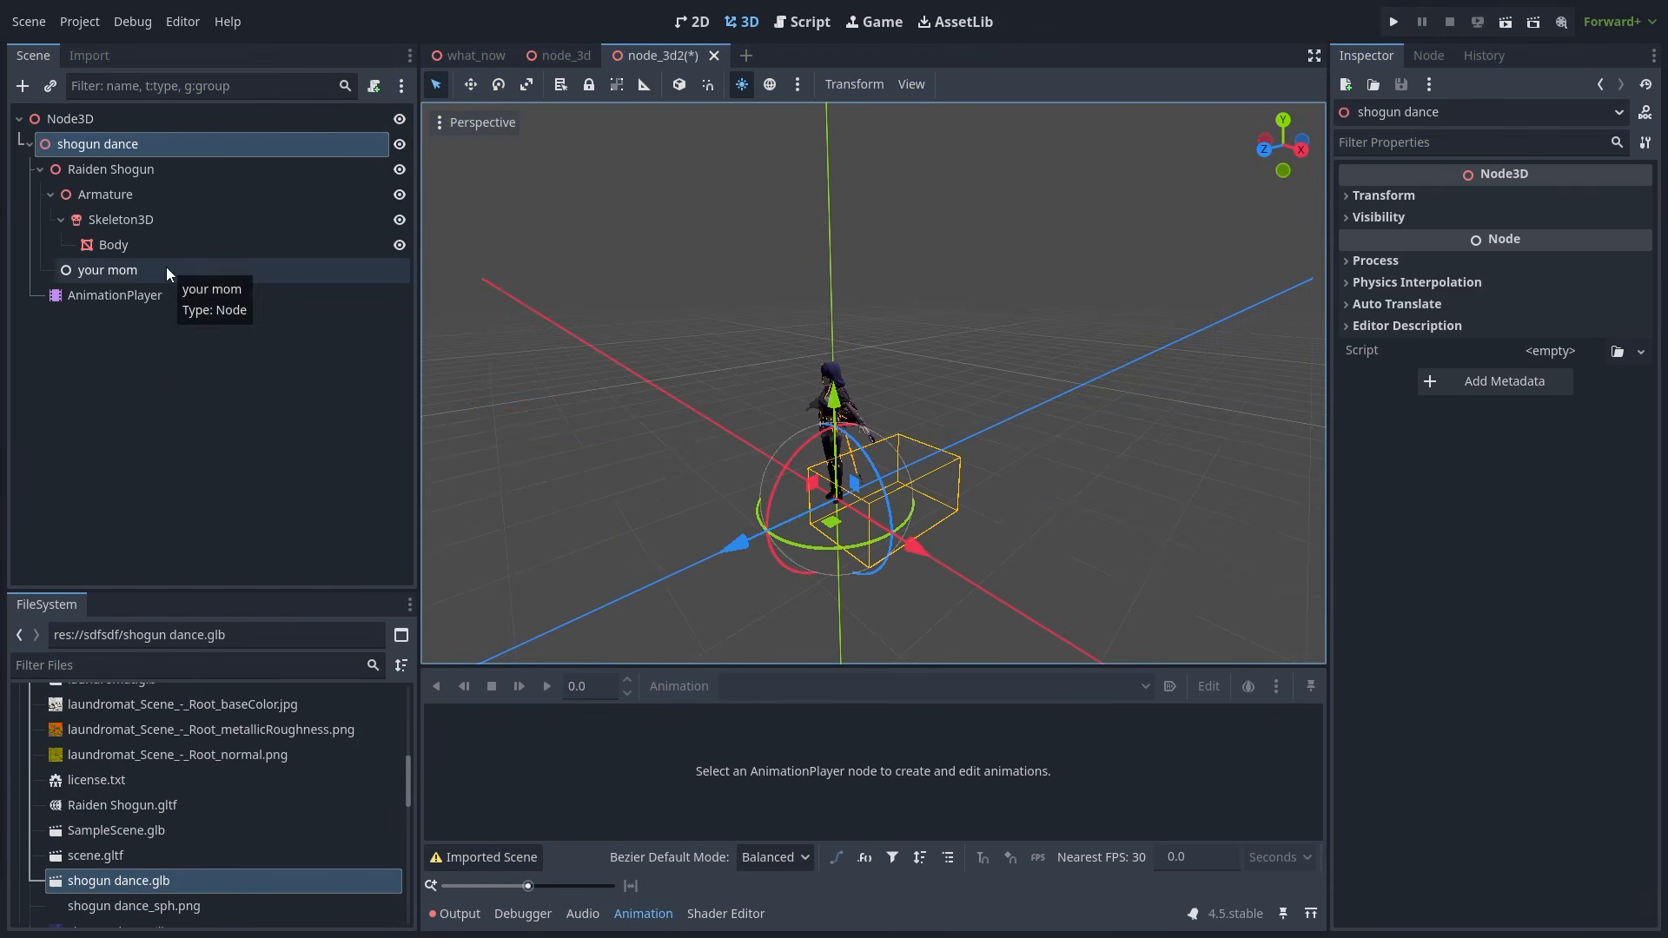
{"action": "left_click", "coordinate": [165, 269]}
{"action": "left_click", "coordinate": [130, 244]}
{"action": "left_click", "coordinate": [121, 169]}
- Move Body, Skeleton3D and AnimationPlayer directly under the Node3D root
{"action": "left_click_drag", "start_coordinate": [171, 260], "coordinate": [126, 130]}
{"action": "left_click", "coordinate": [206, 261]}
{"action": "left_click_drag", "start_coordinate": [205, 261], "coordinate": [145, 174]}
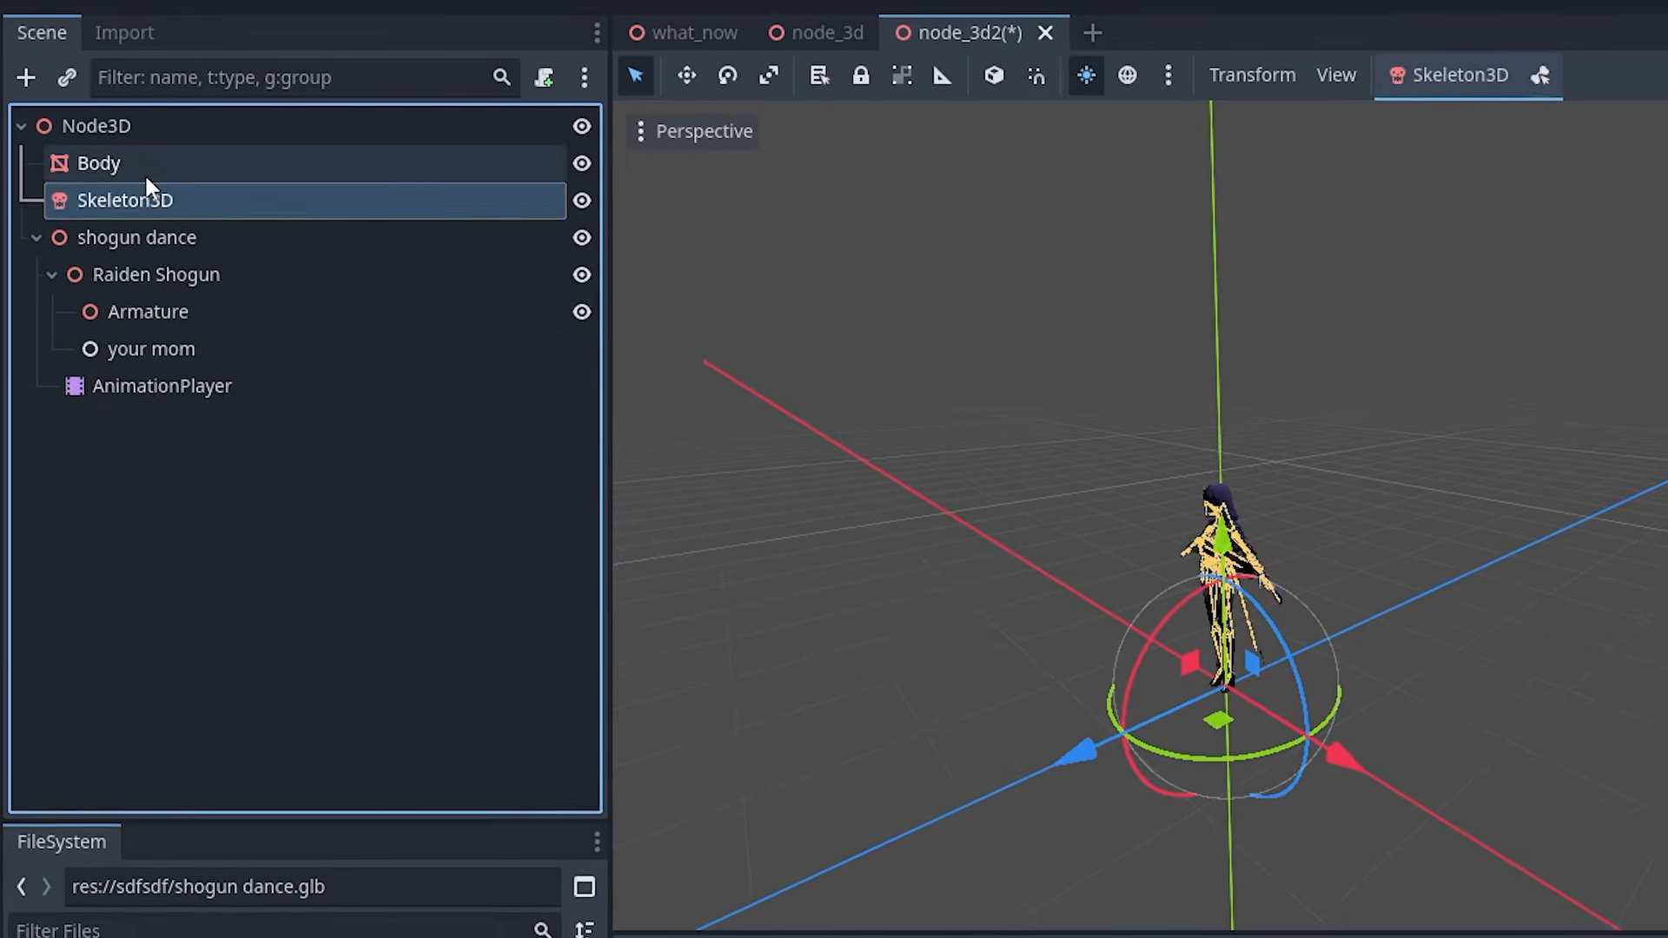
{"action": "left_click", "coordinate": [130, 374]}
{"action": "left_click_drag", "start_coordinate": [130, 373], "coordinate": [152, 232]}
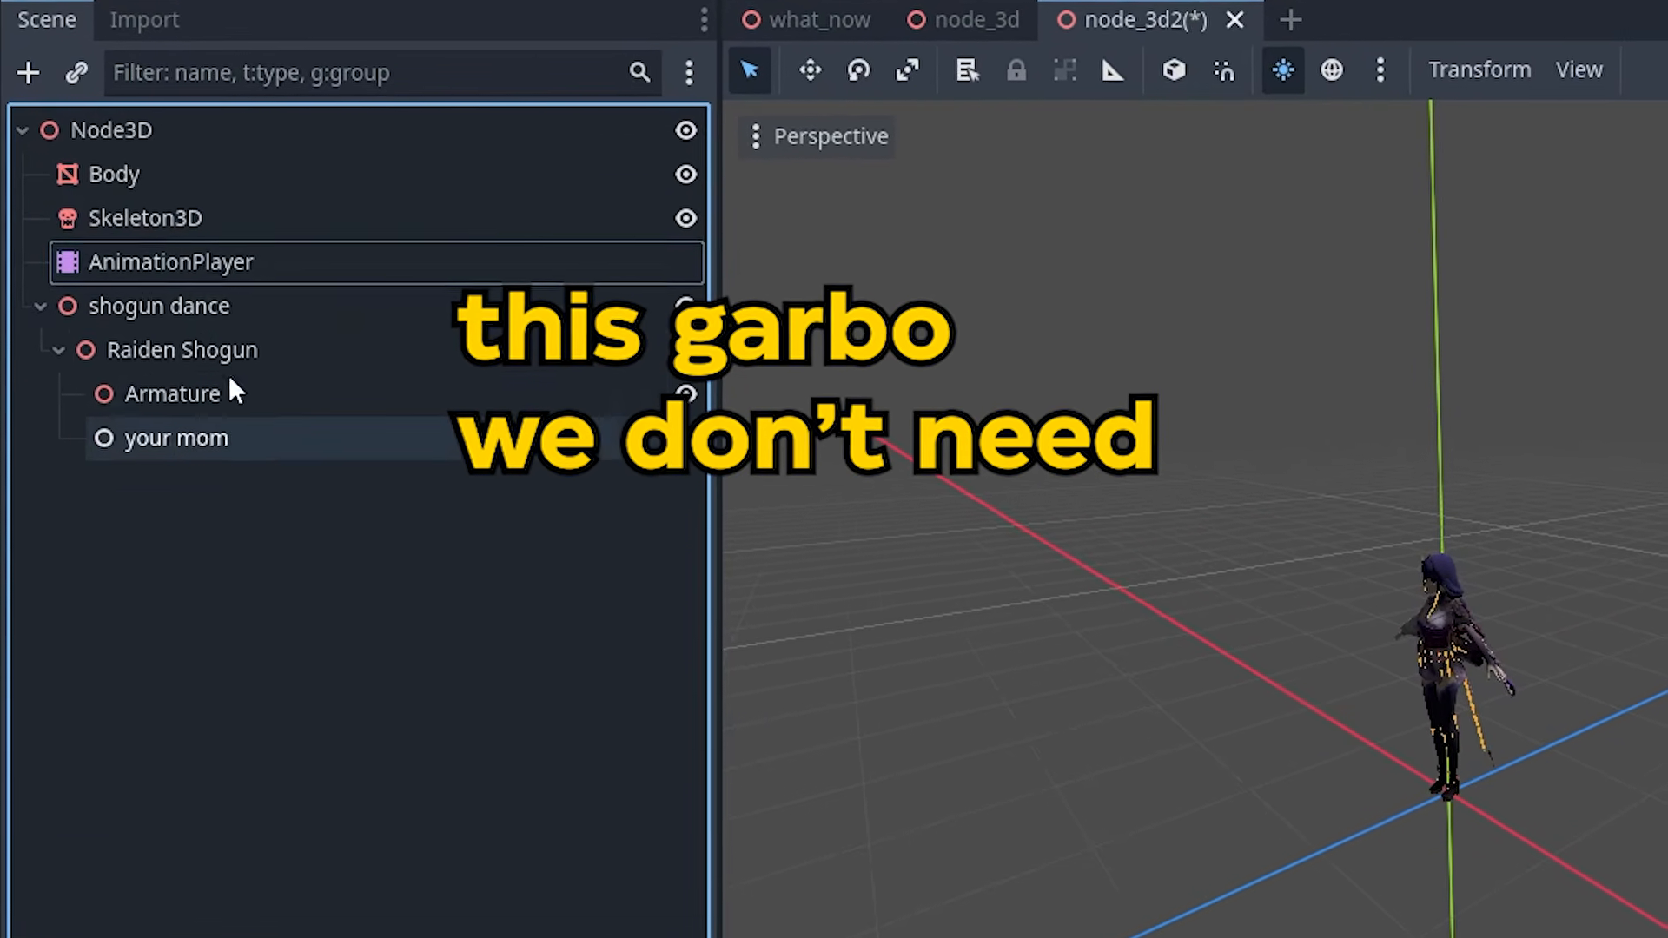
- Delete the leftover shogun dance branch
{"action": "left_click", "coordinate": [233, 302]}
{"action": "key", "text": "Delete"}
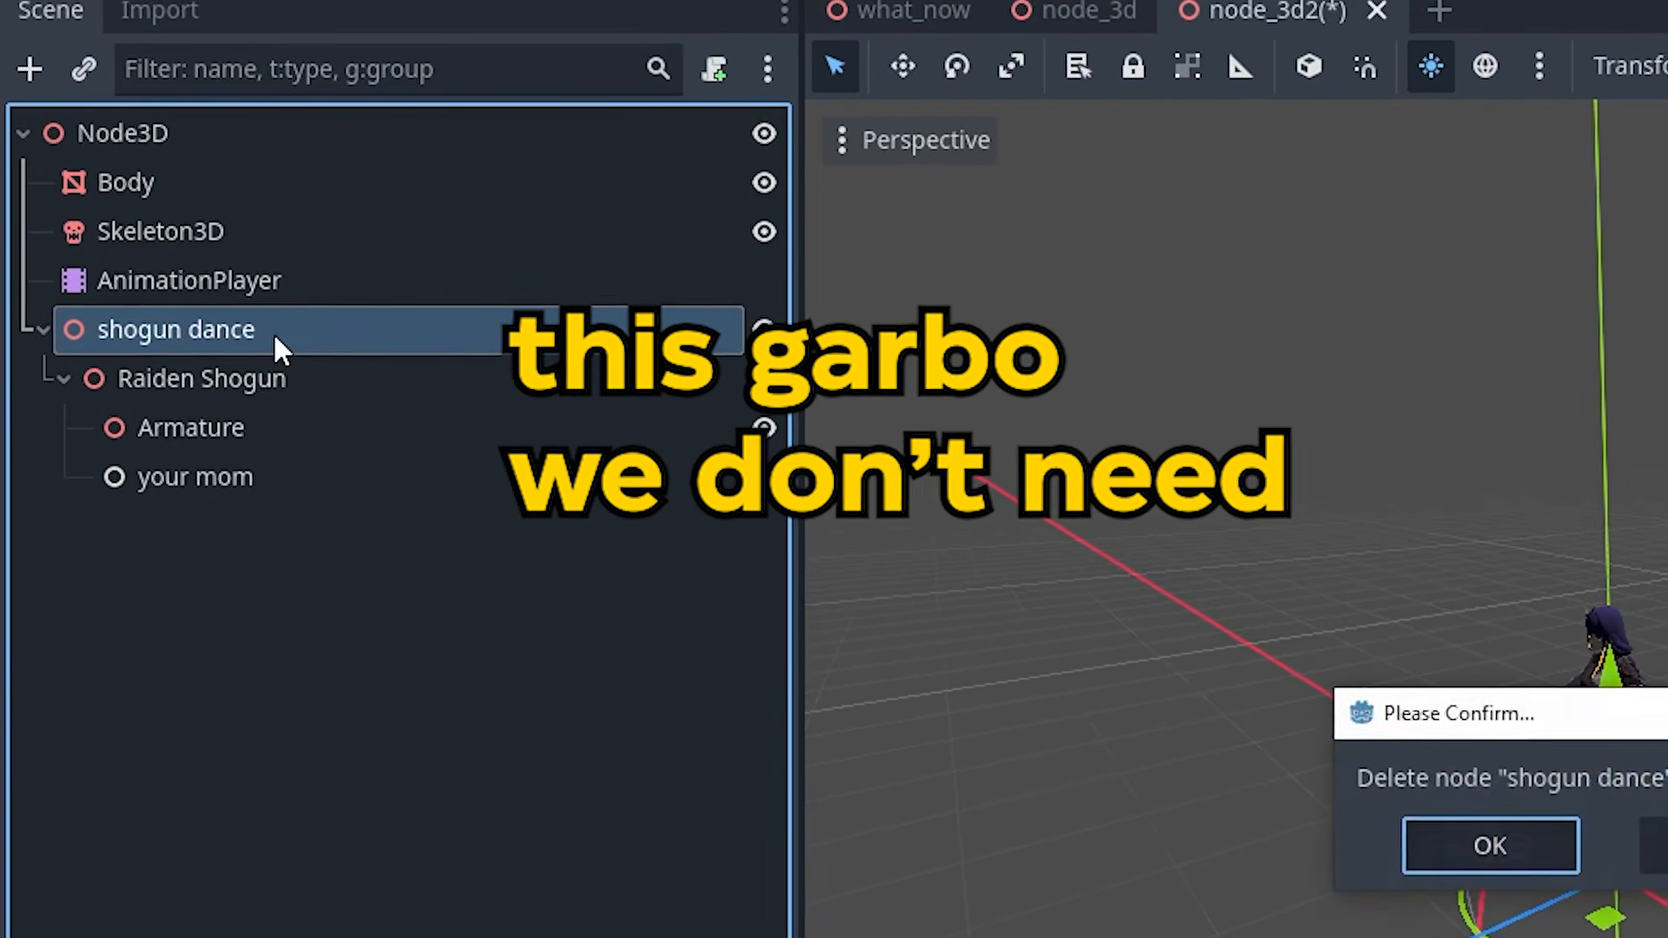
{"action": "key", "text": "Return"}
{"action": "left_click", "coordinate": [244, 179]}
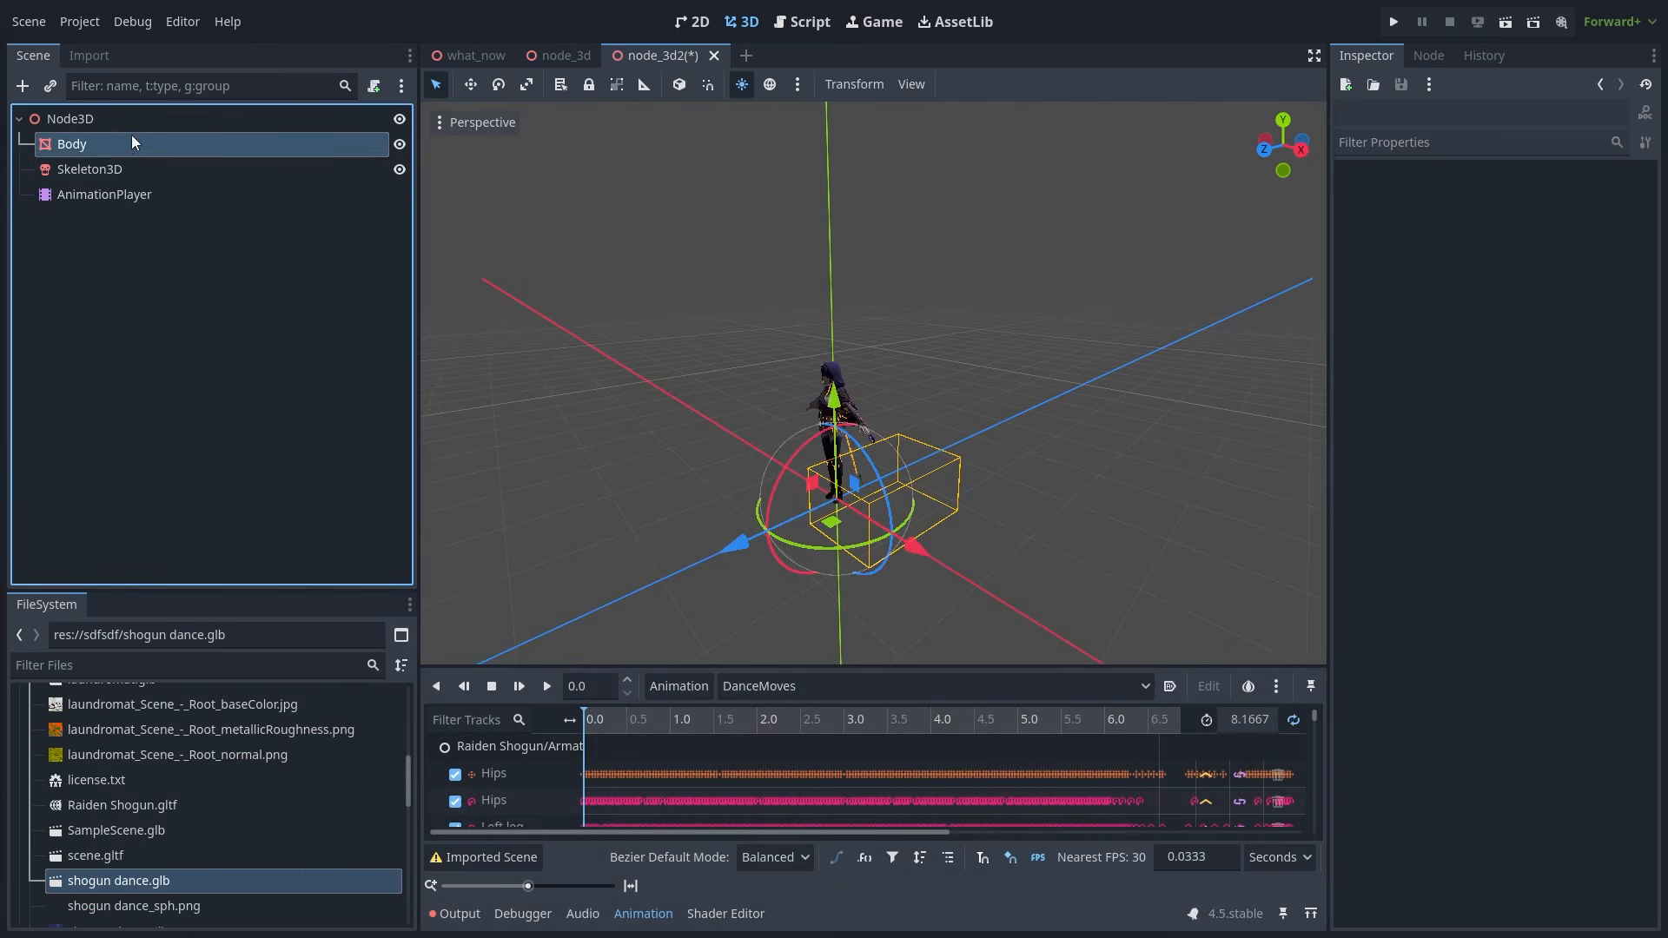
{"action": "scroll", "coordinate": [1638, 739], "scroll_direction": "up", "scroll_amount": 10}
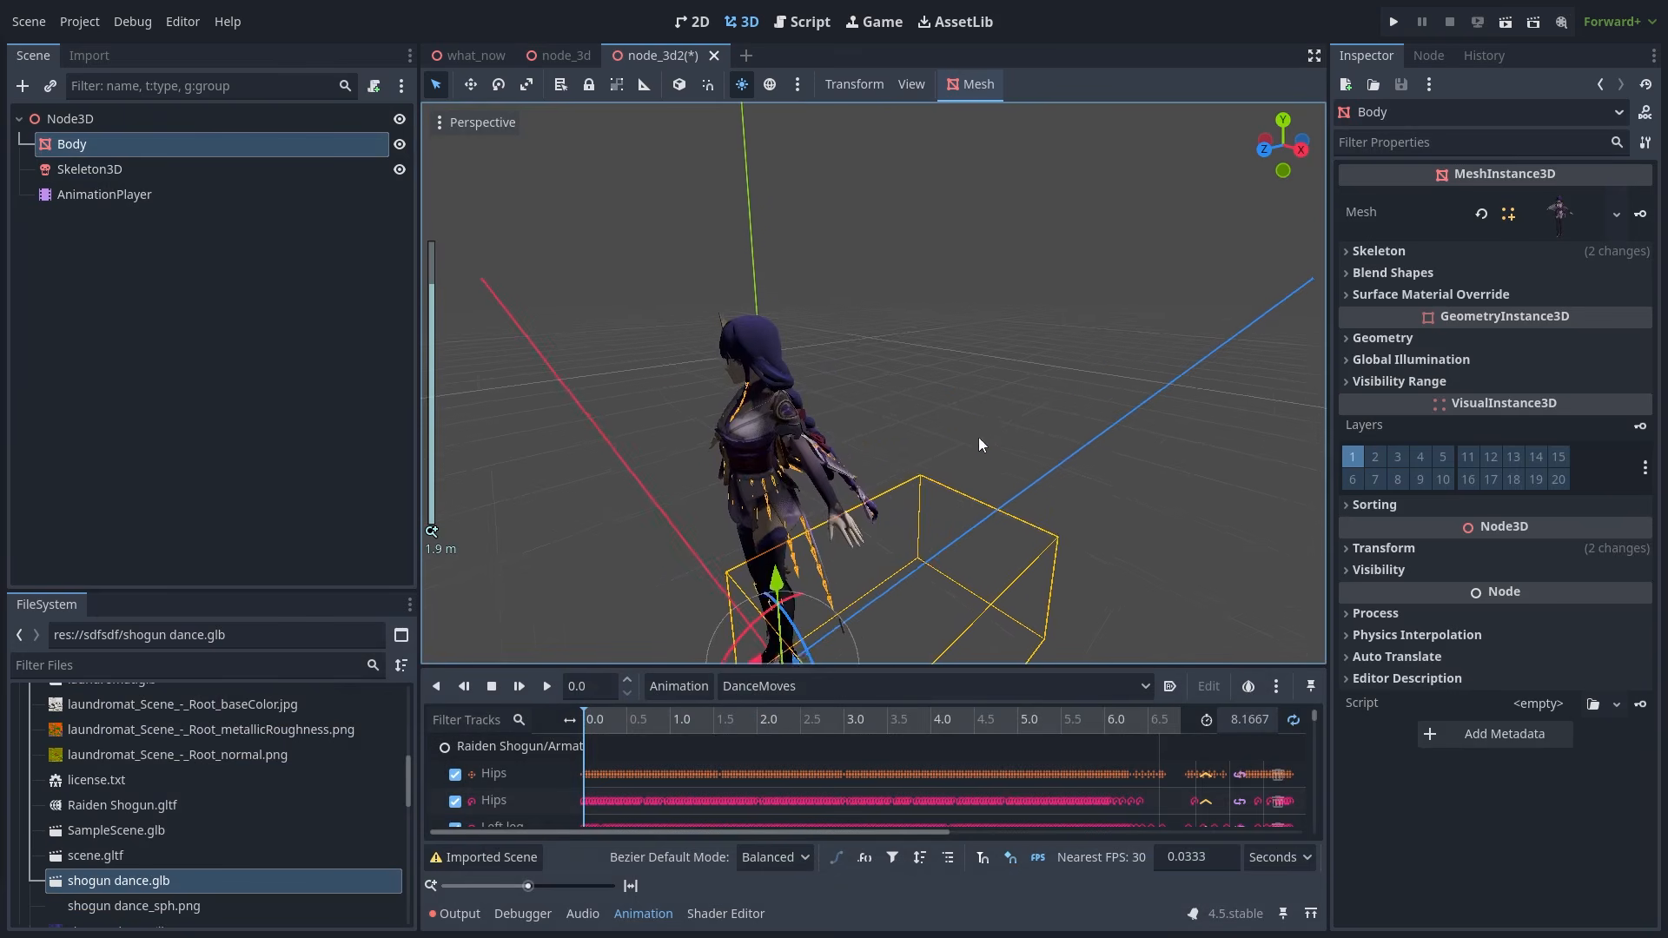
{"action": "middle_click_drag", "start_coordinate": [978, 436], "coordinate": [742, 421]}
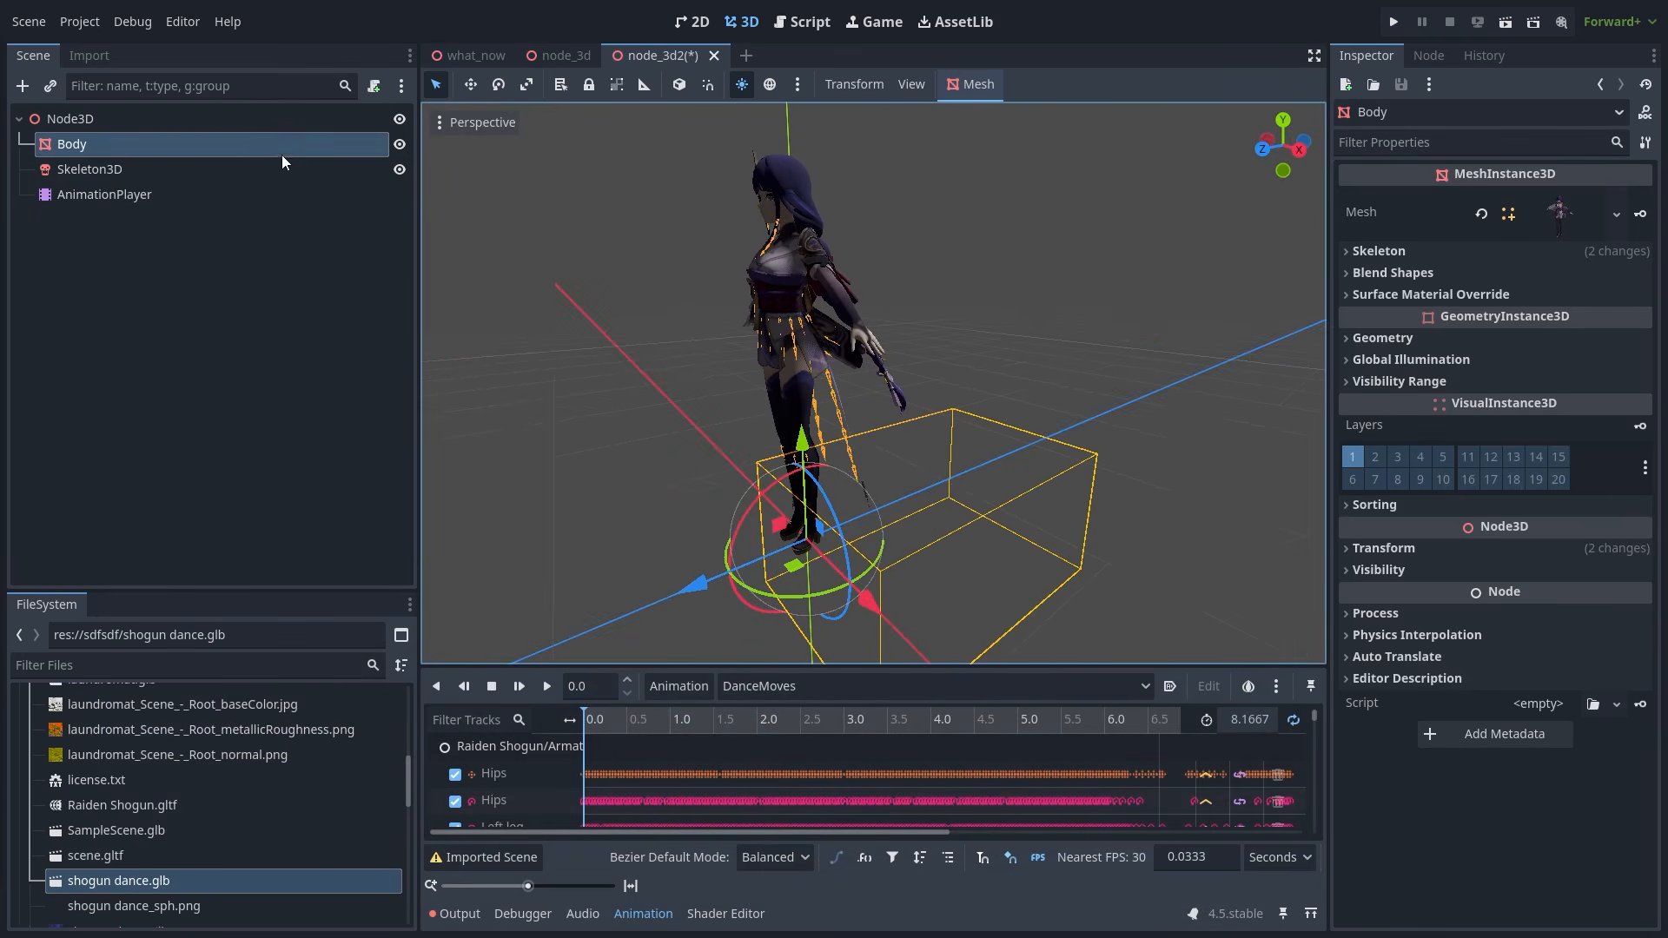
- Undo an accidental Body move and browse the Body mesh's Surface 0 and Surface 1 details
{"action": "left_click_drag", "start_coordinate": [864, 602], "coordinate": [737, 470]}
{"action": "key", "text": "ctrl+z"}
{"action": "left_click", "coordinate": [1563, 213]}
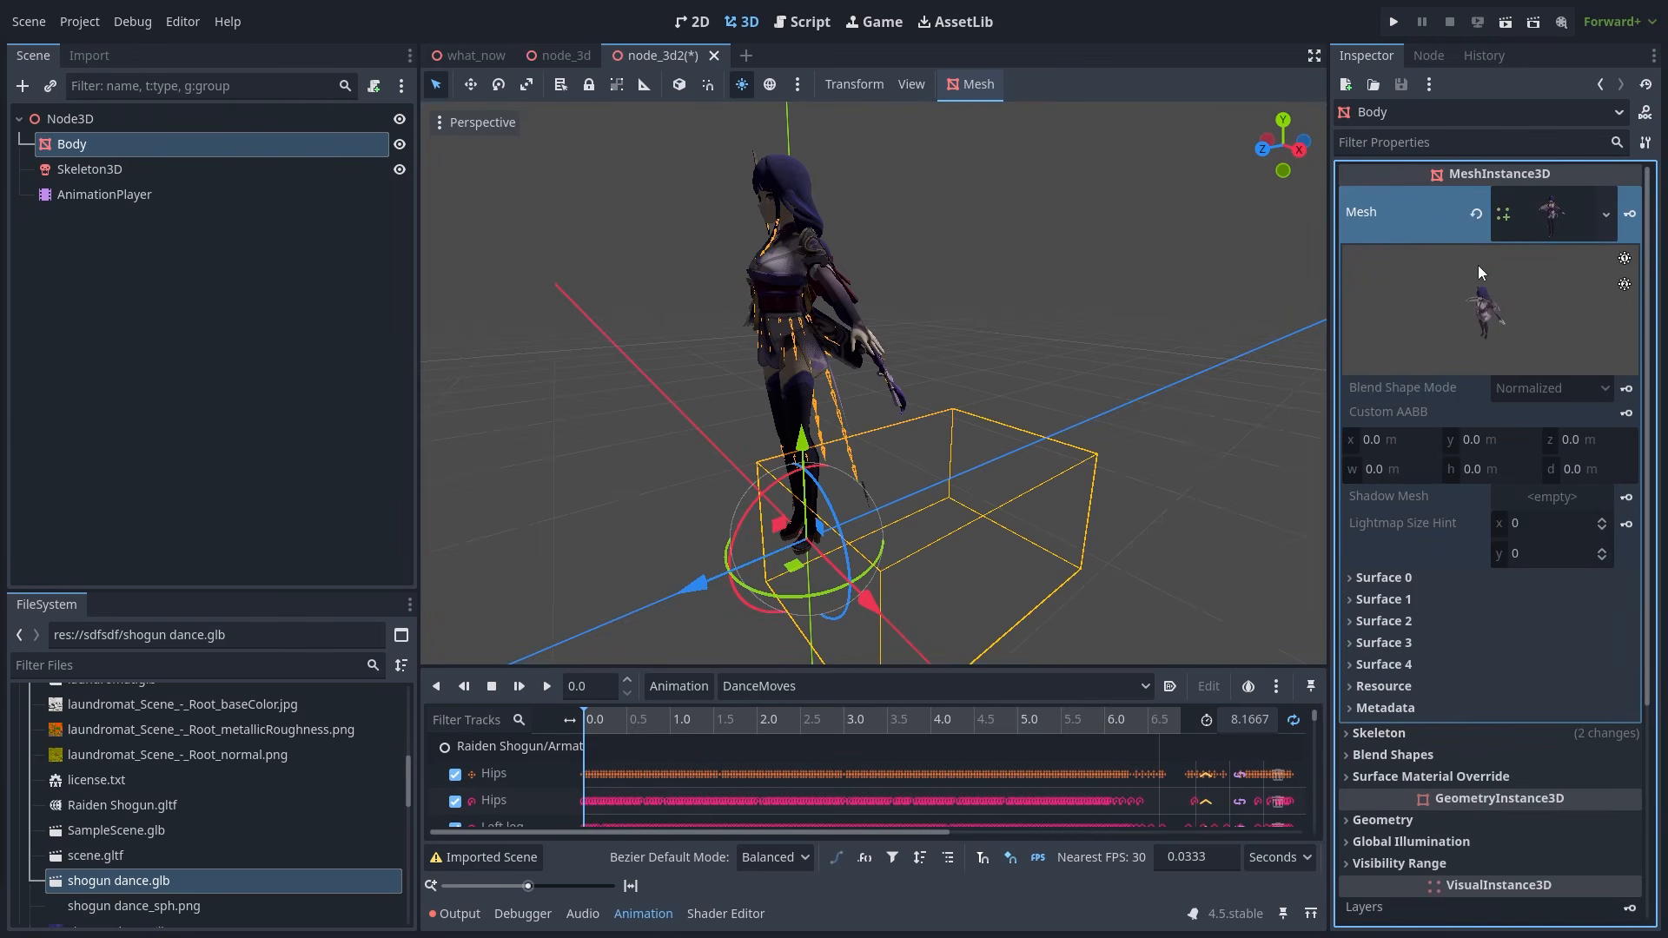
{"action": "left_click_drag", "start_coordinate": [1328, 446], "coordinate": [1176, 433]}
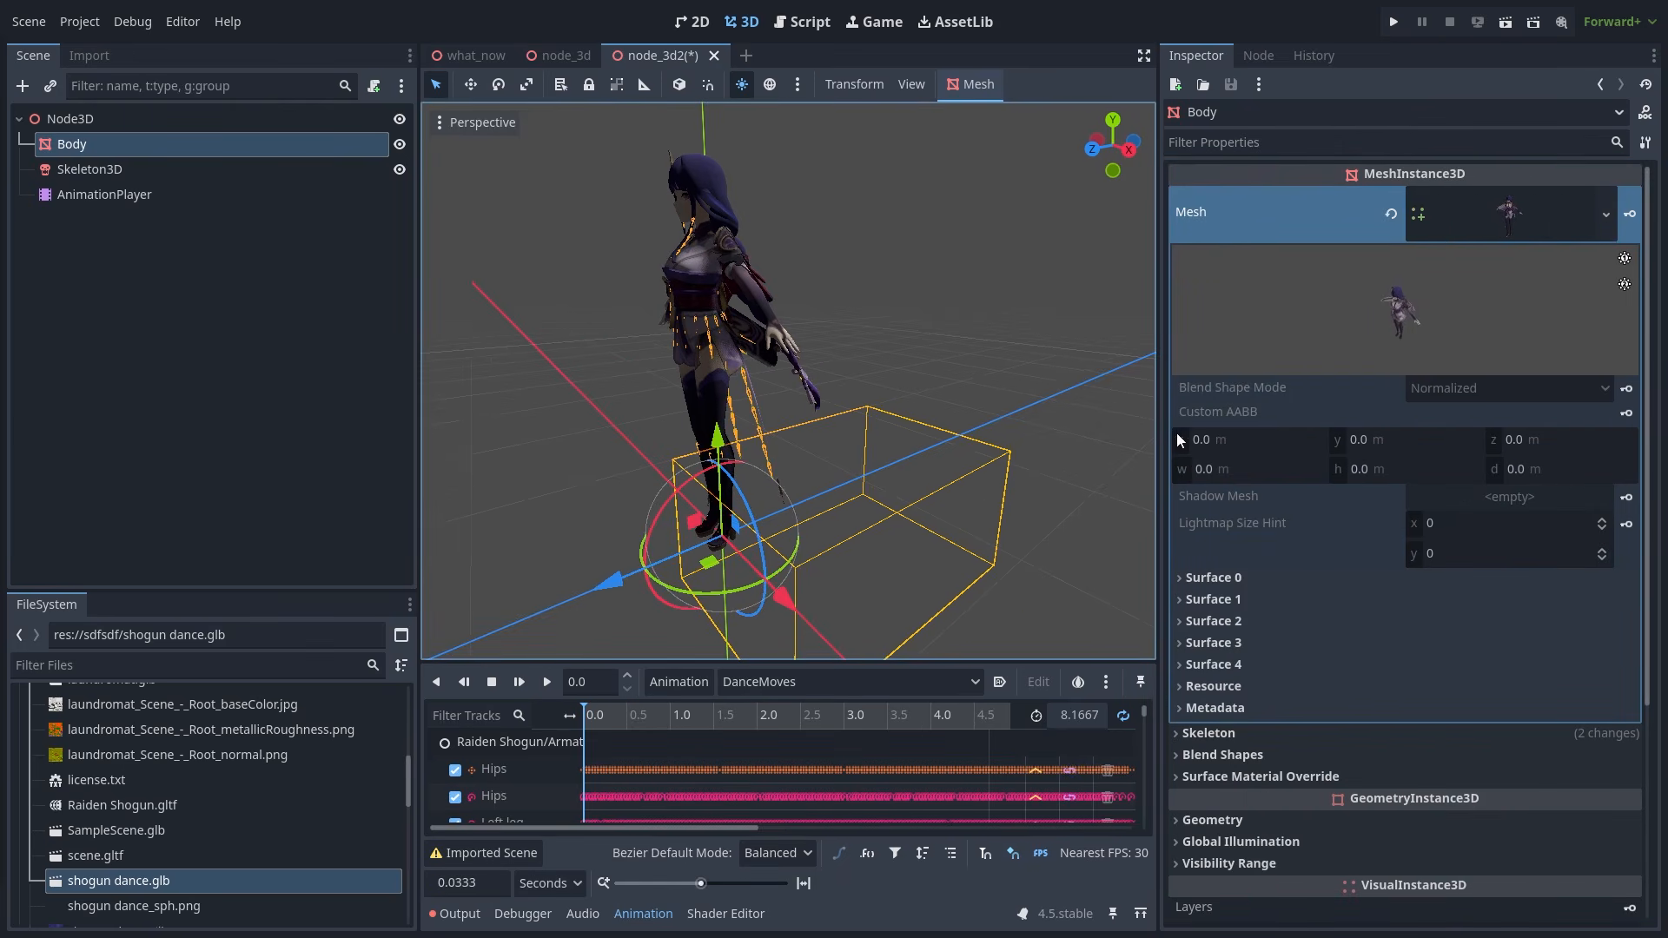
{"action": "left_click", "coordinate": [1246, 574]}
{"action": "left_click", "coordinate": [1316, 583]}
{"action": "left_click", "coordinate": [1300, 604]}
{"action": "left_click", "coordinate": [1300, 604]}
{"action": "left_click", "coordinate": [1525, 217]}
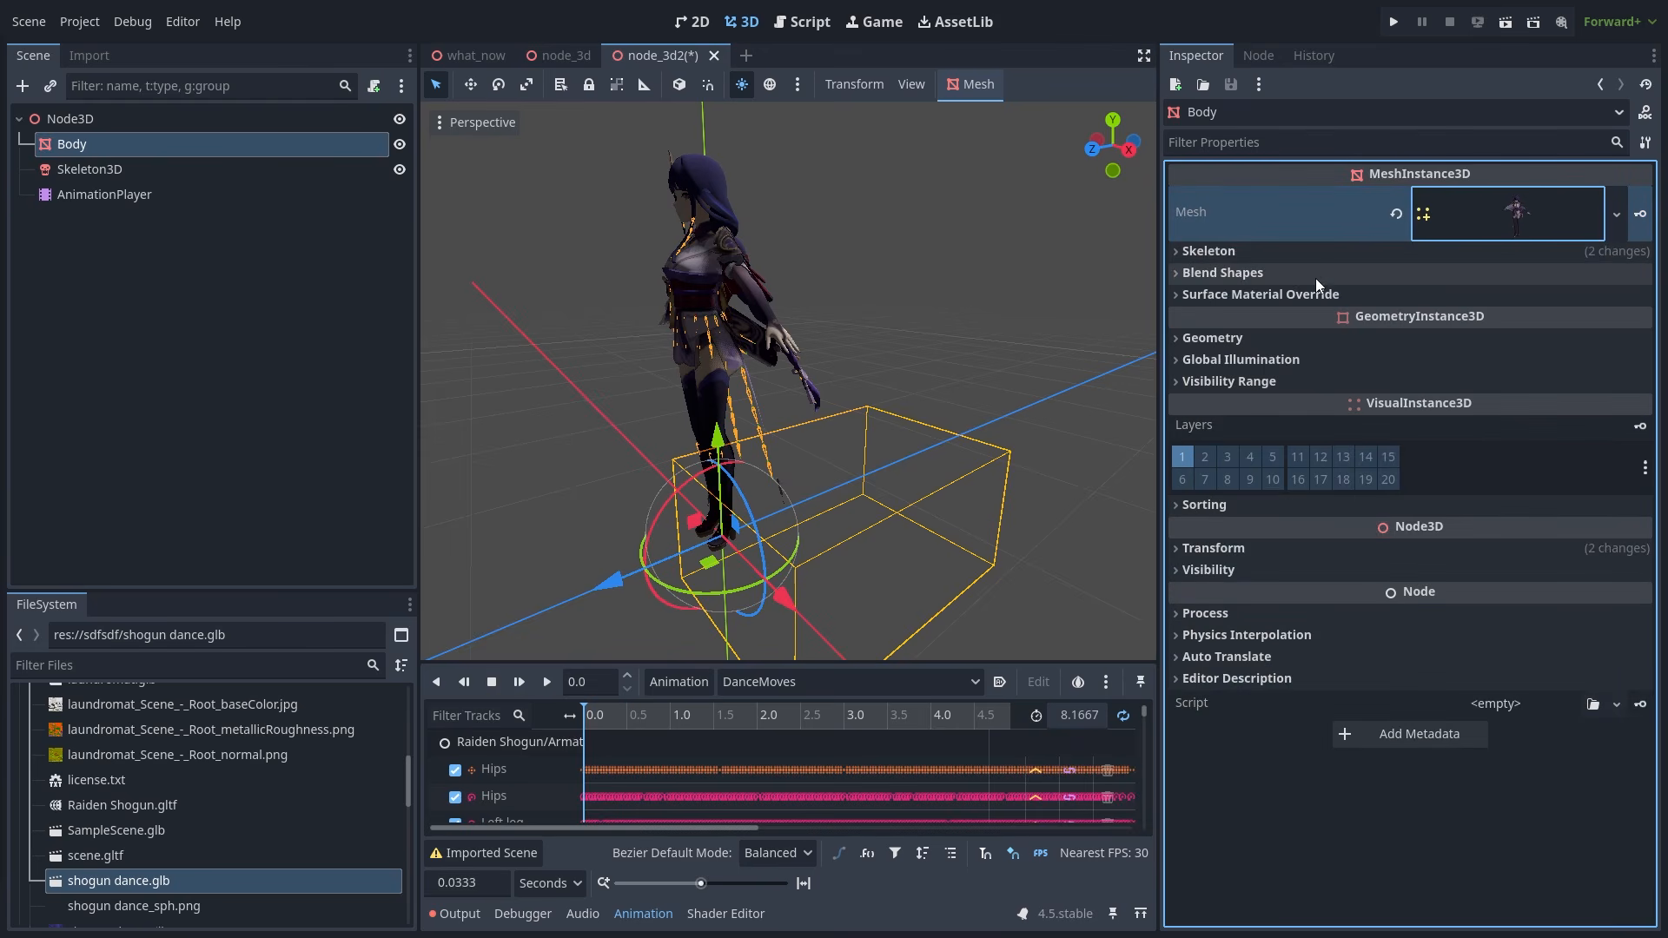
- Expand Body's Skin bind list and inspect bind 0, tied to the Hips bone
{"action": "left_click", "coordinate": [1321, 257]}
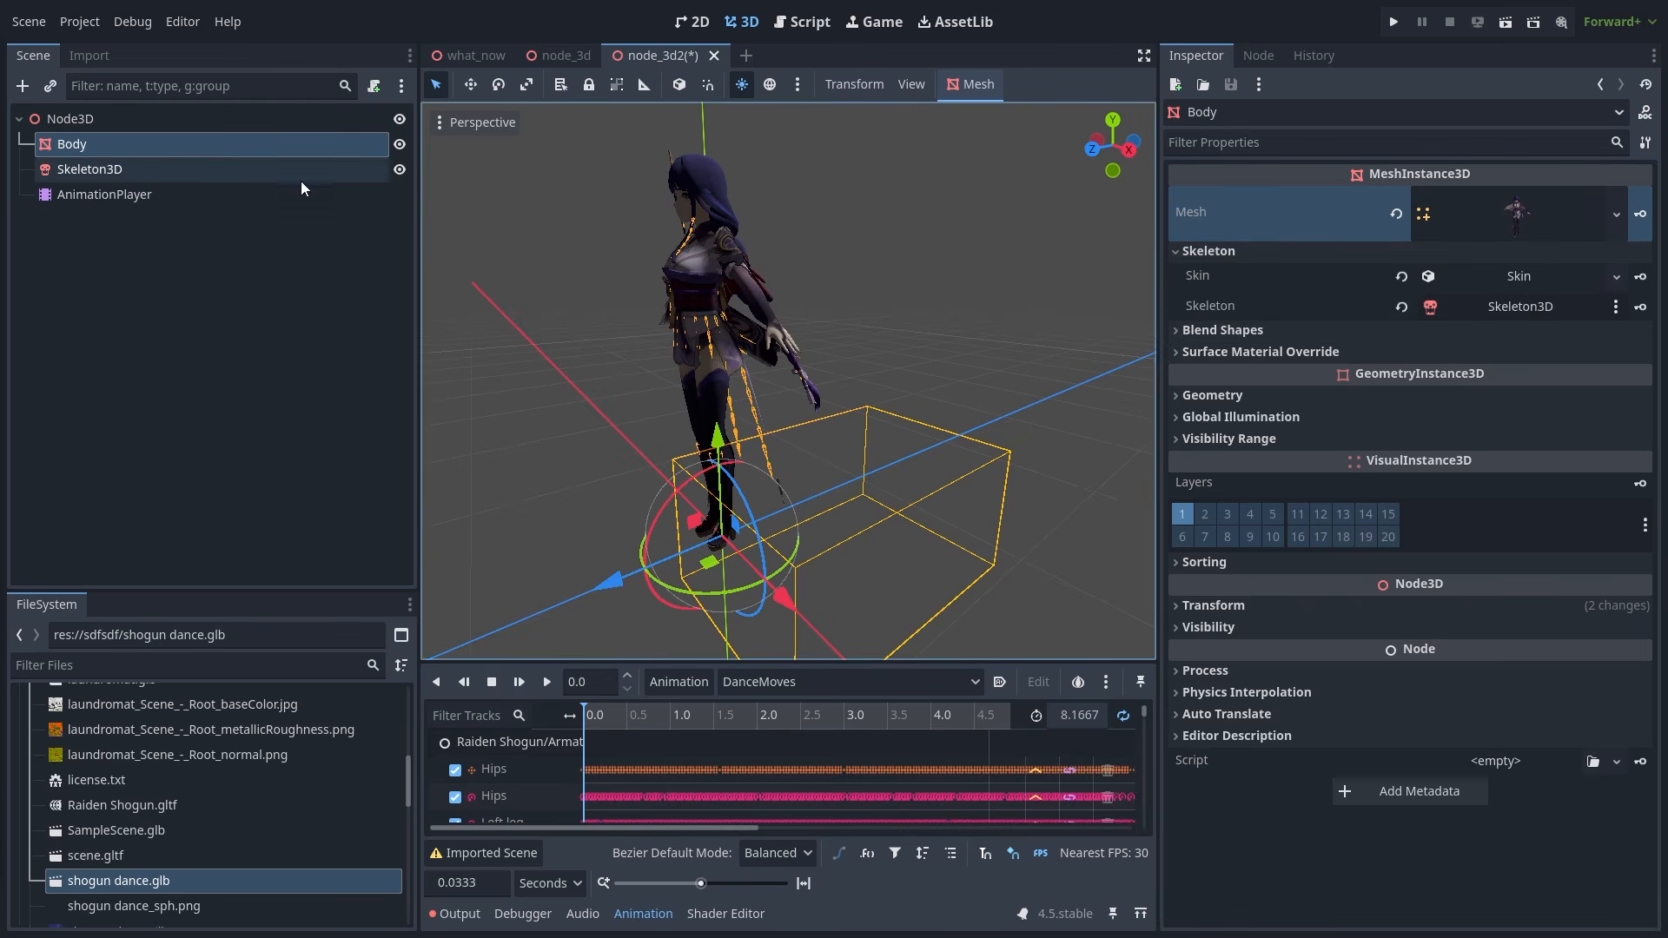
{"action": "left_click", "coordinate": [1499, 275]}
{"action": "left_click", "coordinate": [1334, 335]}
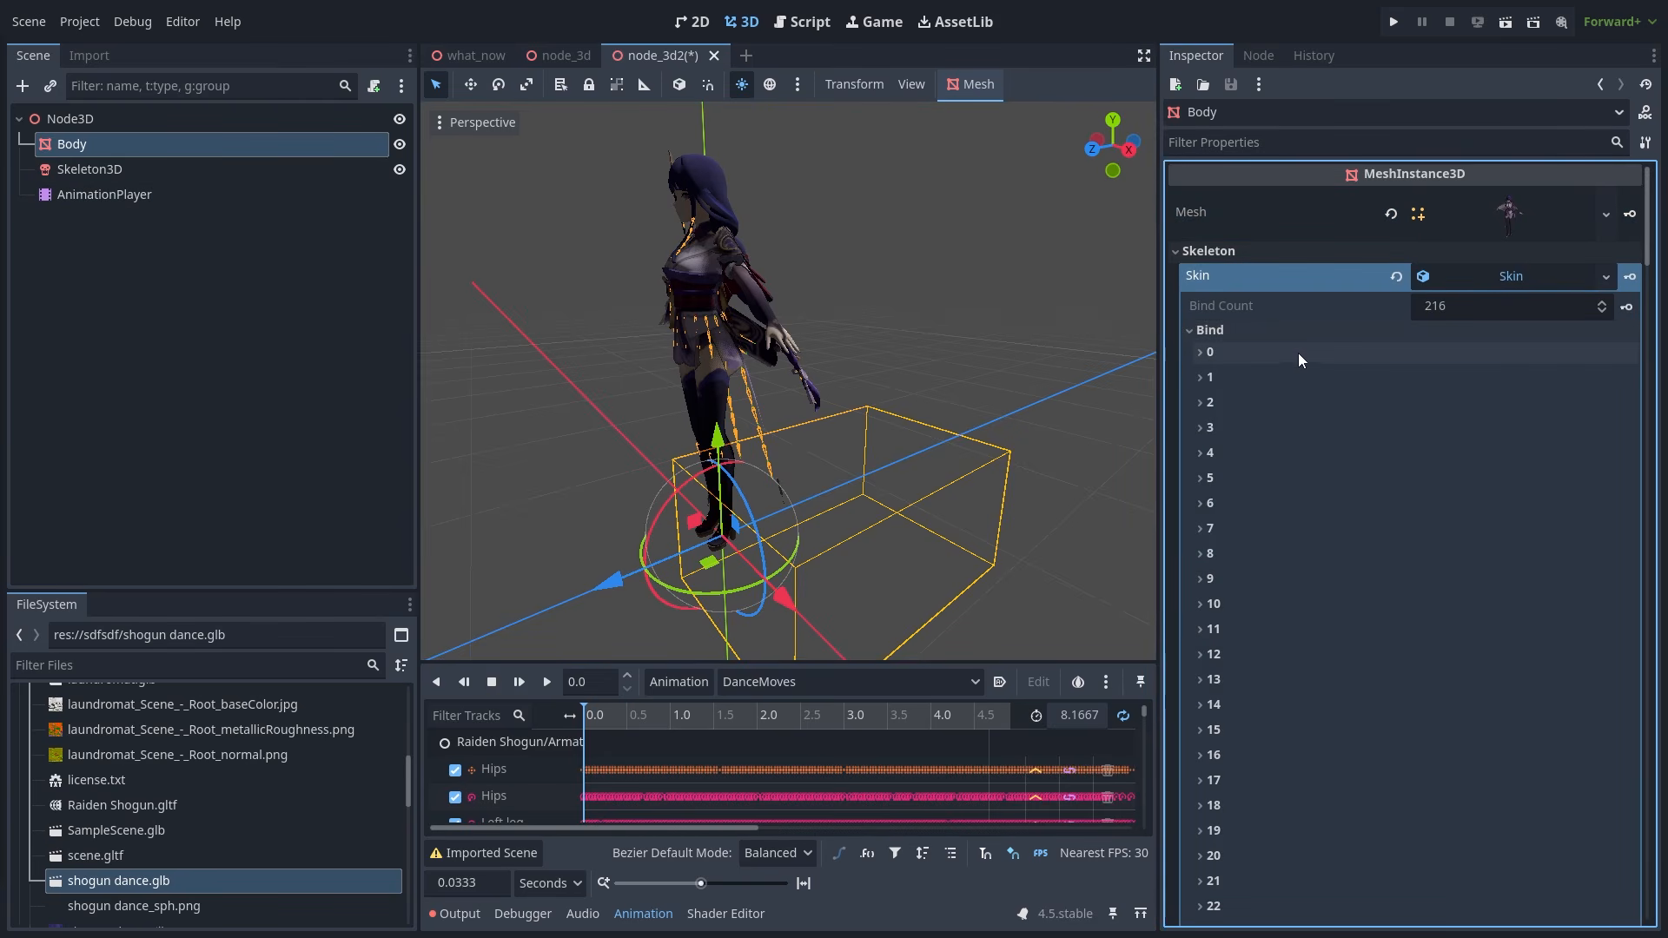
{"action": "left_click", "coordinate": [1296, 354]}
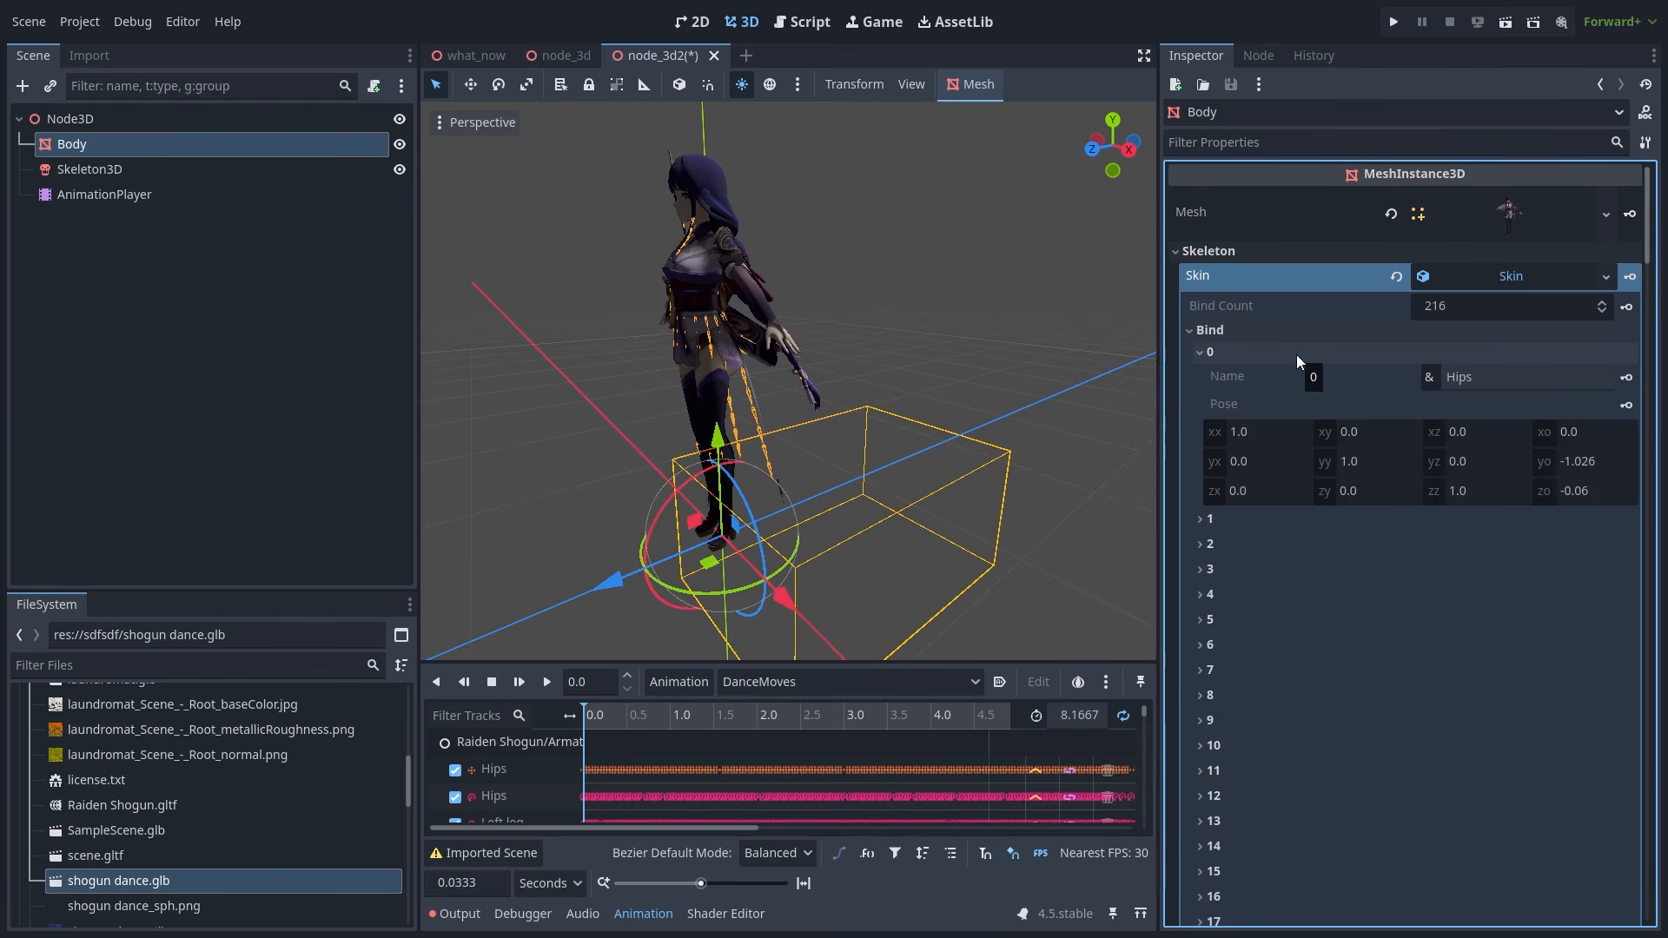
{"action": "left_click", "coordinate": [1208, 352]}
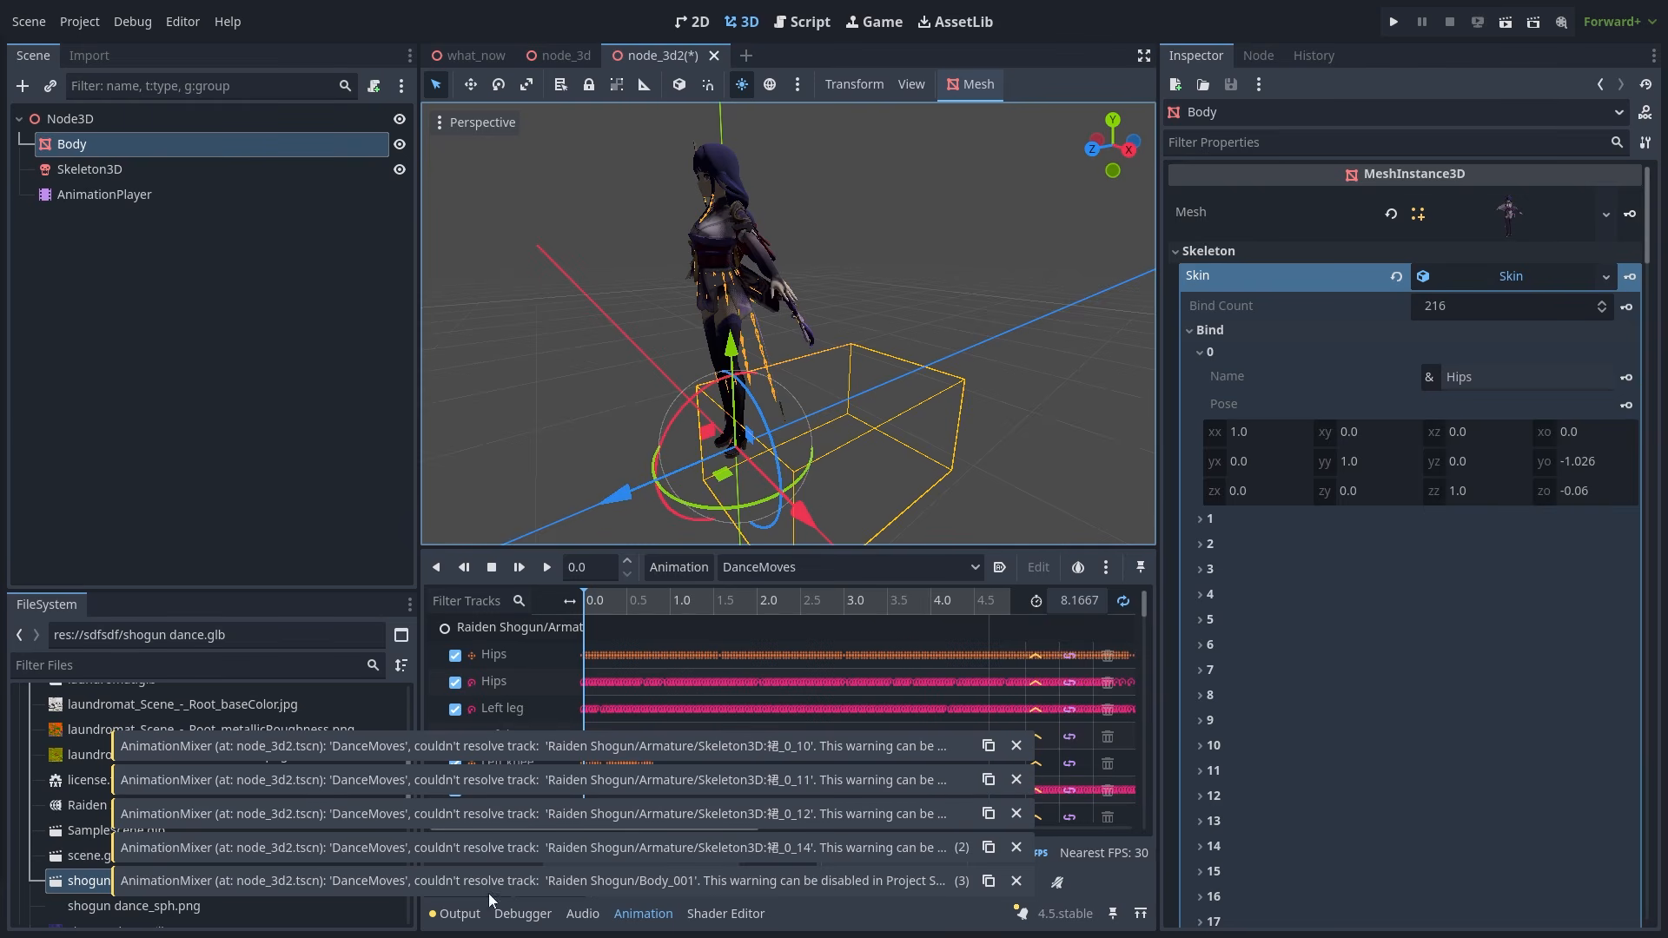
- Play DanceMoves and raise Body's Serious, Anger and eye expression blend shapes
{"action": "left_click", "coordinate": [556, 568]}
{"action": "left_click", "coordinate": [643, 682]}
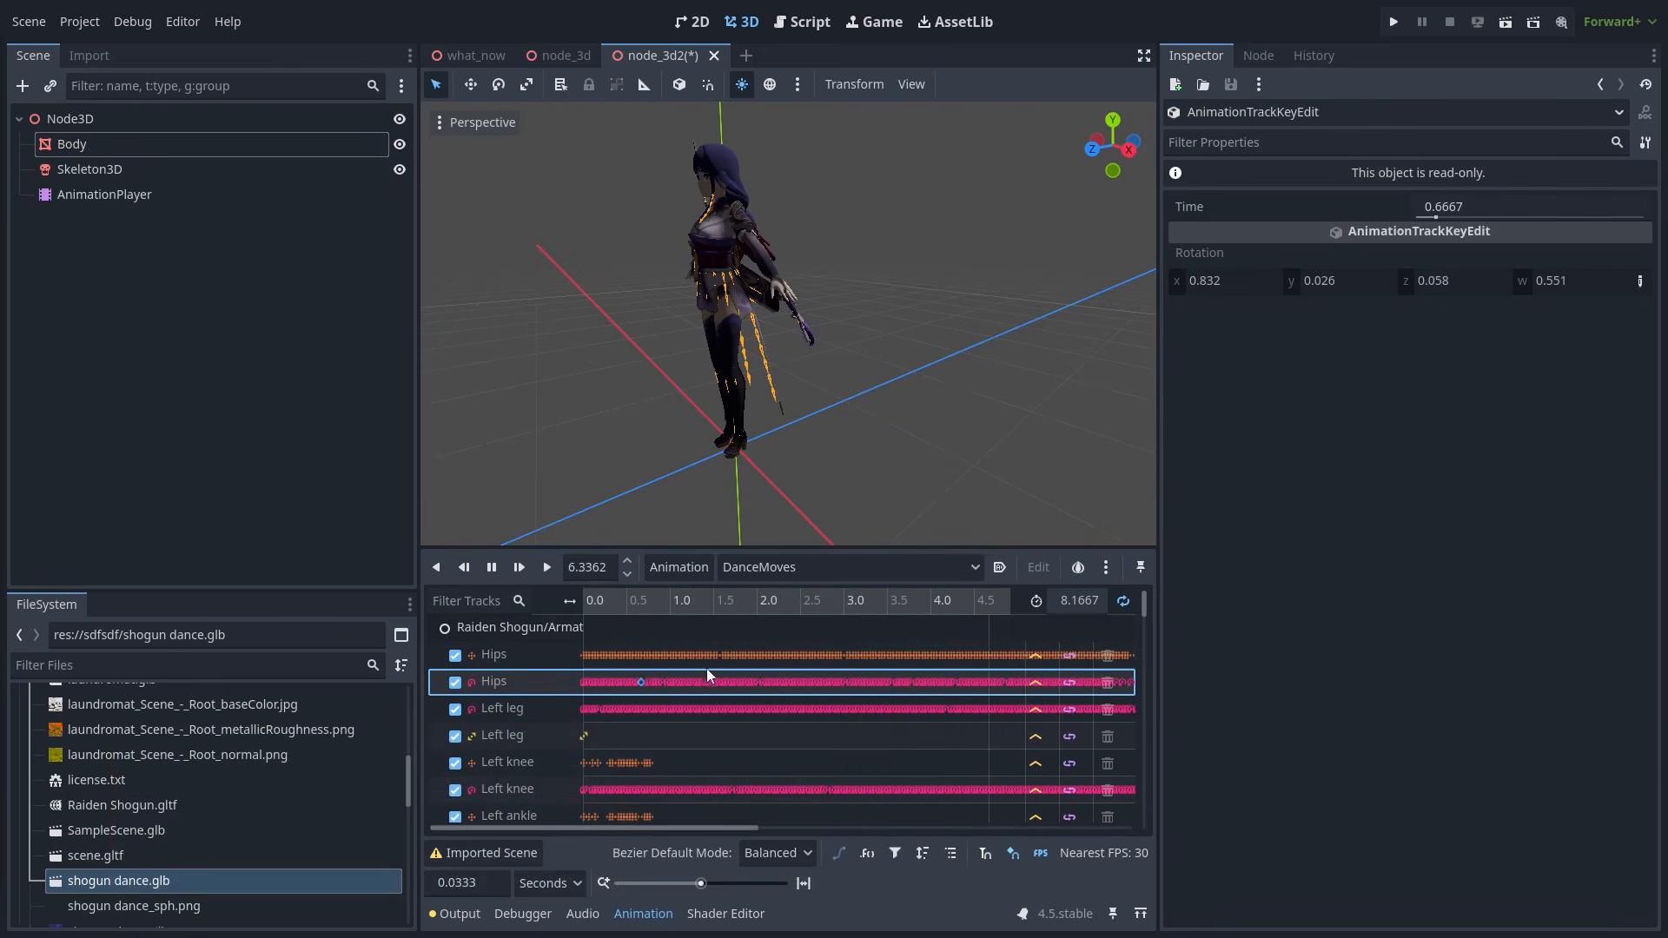
{"action": "left_click_drag", "start_coordinate": [1513, 384], "coordinate": [1615, 388]}
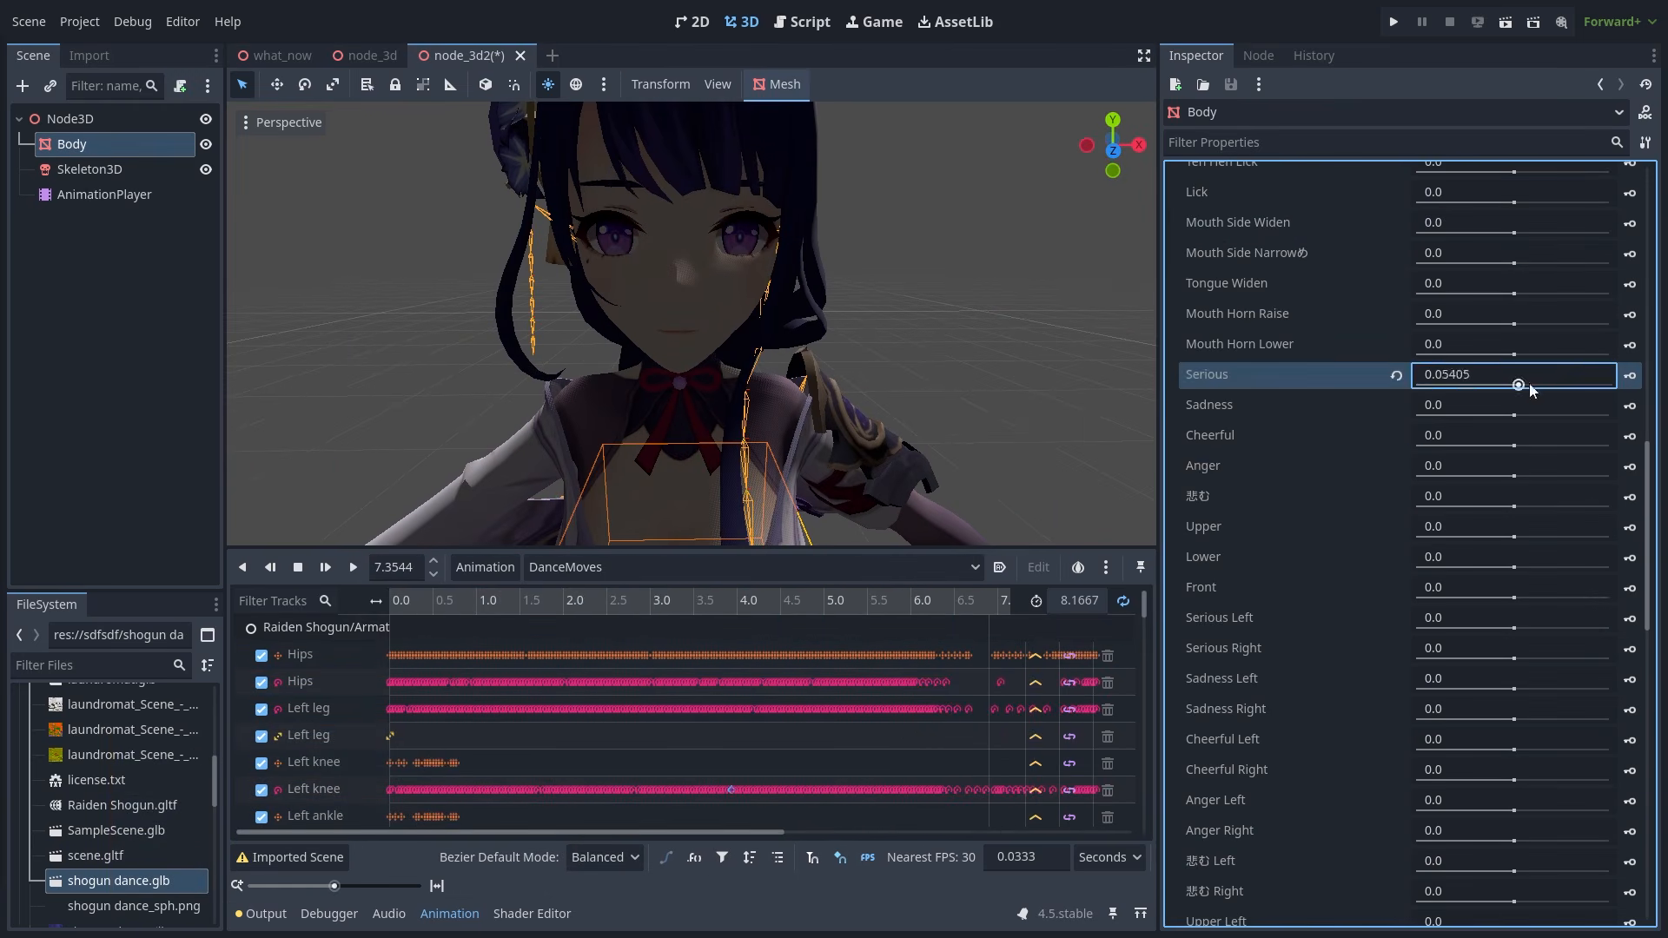
{"action": "left_click_drag", "start_coordinate": [1515, 477], "coordinate": [1580, 478]}
{"action": "scroll", "coordinate": [1515, 441], "scroll_direction": "down", "scroll_amount": 9}
{"action": "left_click_drag", "start_coordinate": [1515, 625], "coordinate": [1607, 625]}
{"action": "left_click", "coordinate": [860, 311]}
{"action": "scroll", "coordinate": [857, 309], "scroll_direction": "up", "scroll_amount": 1}
{"action": "middle_click_drag", "start_coordinate": [857, 309], "coordinate": [622, 441]}
{"action": "scroll", "coordinate": [844, 350], "scroll_direction": "down", "scroll_amount": 6}
- Add the preview sun and preview environment to the scene, then show the Output log
{"action": "left_click", "coordinate": [604, 84]}
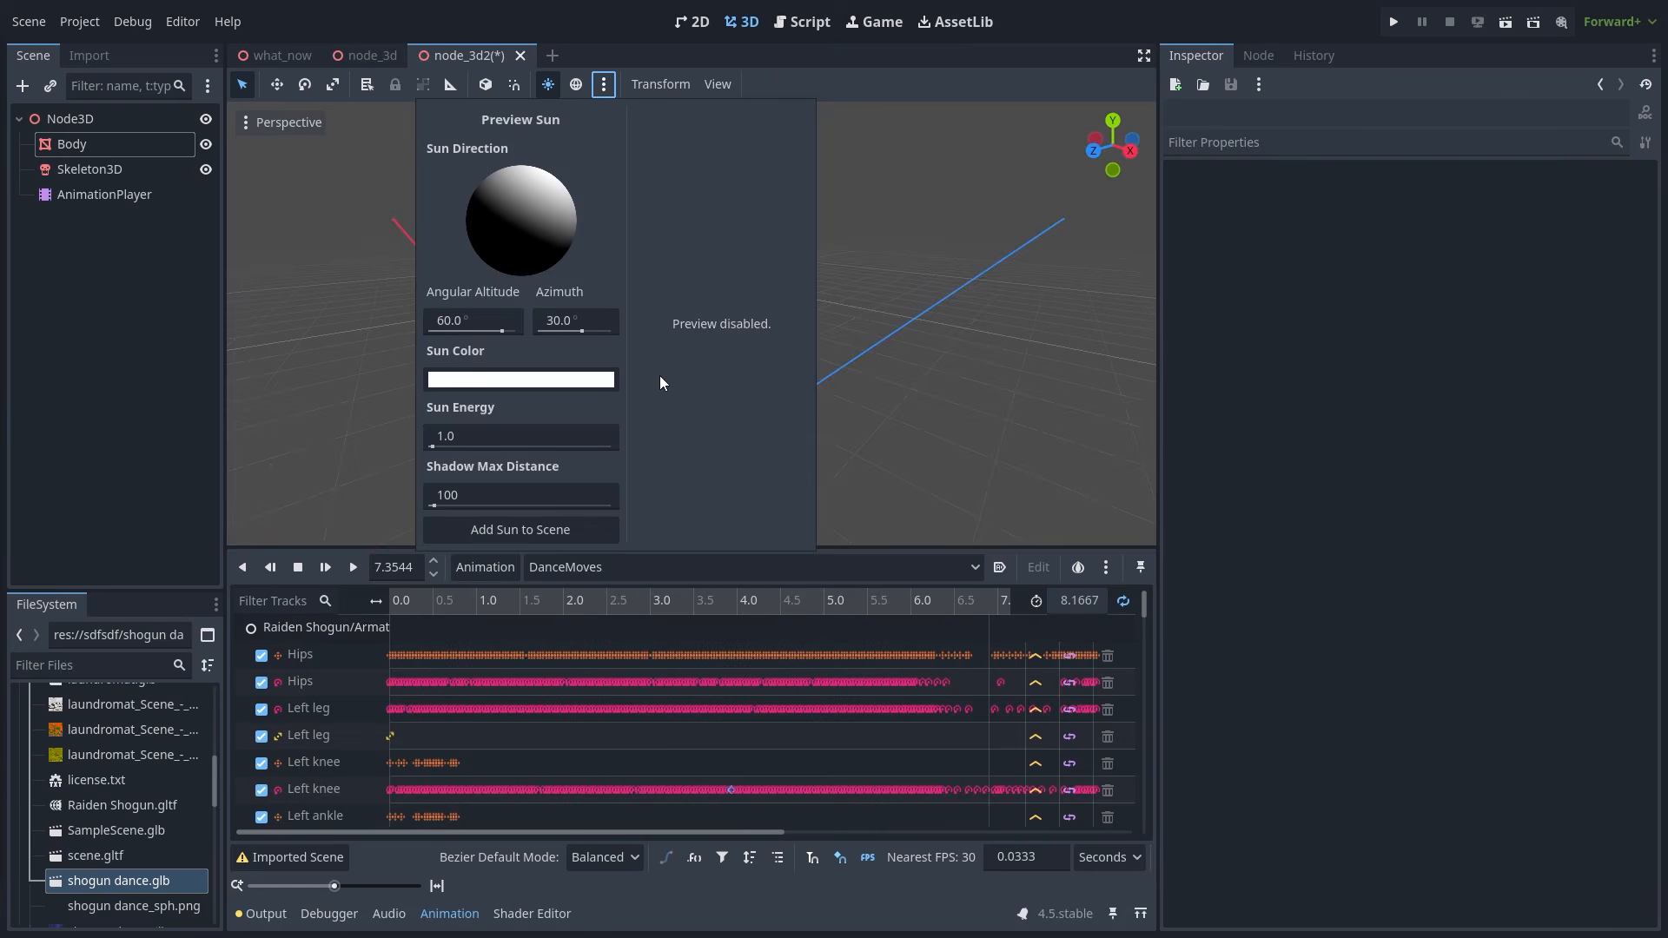
{"action": "left_click", "coordinate": [534, 530]}
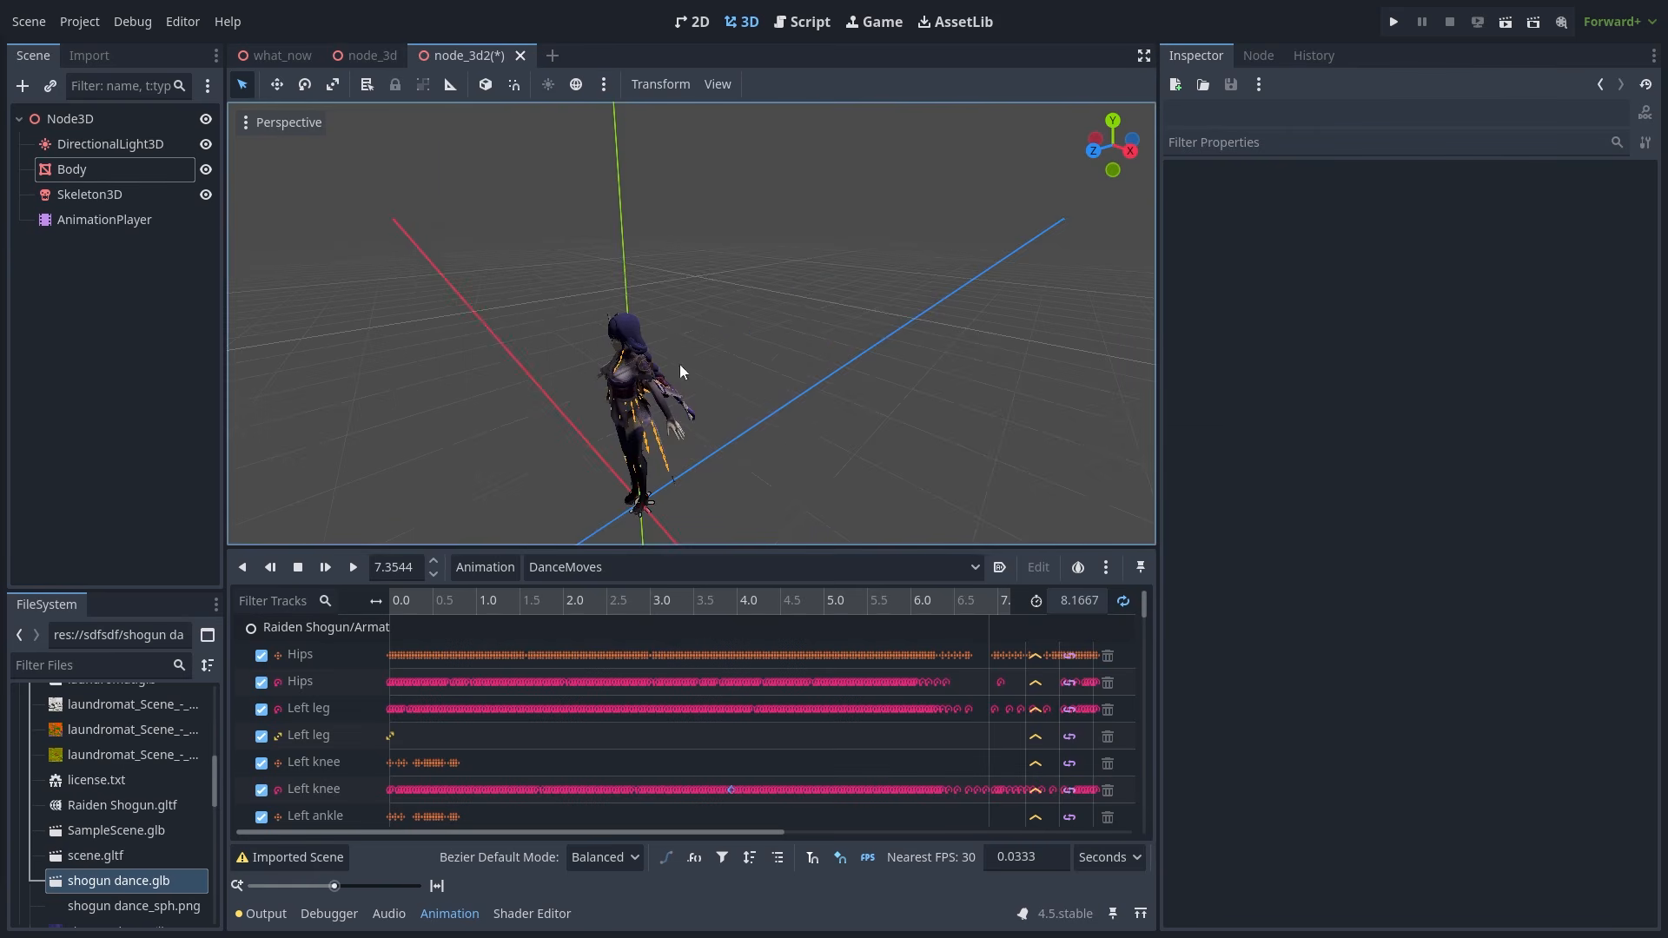
{"action": "left_click", "coordinate": [576, 85]}
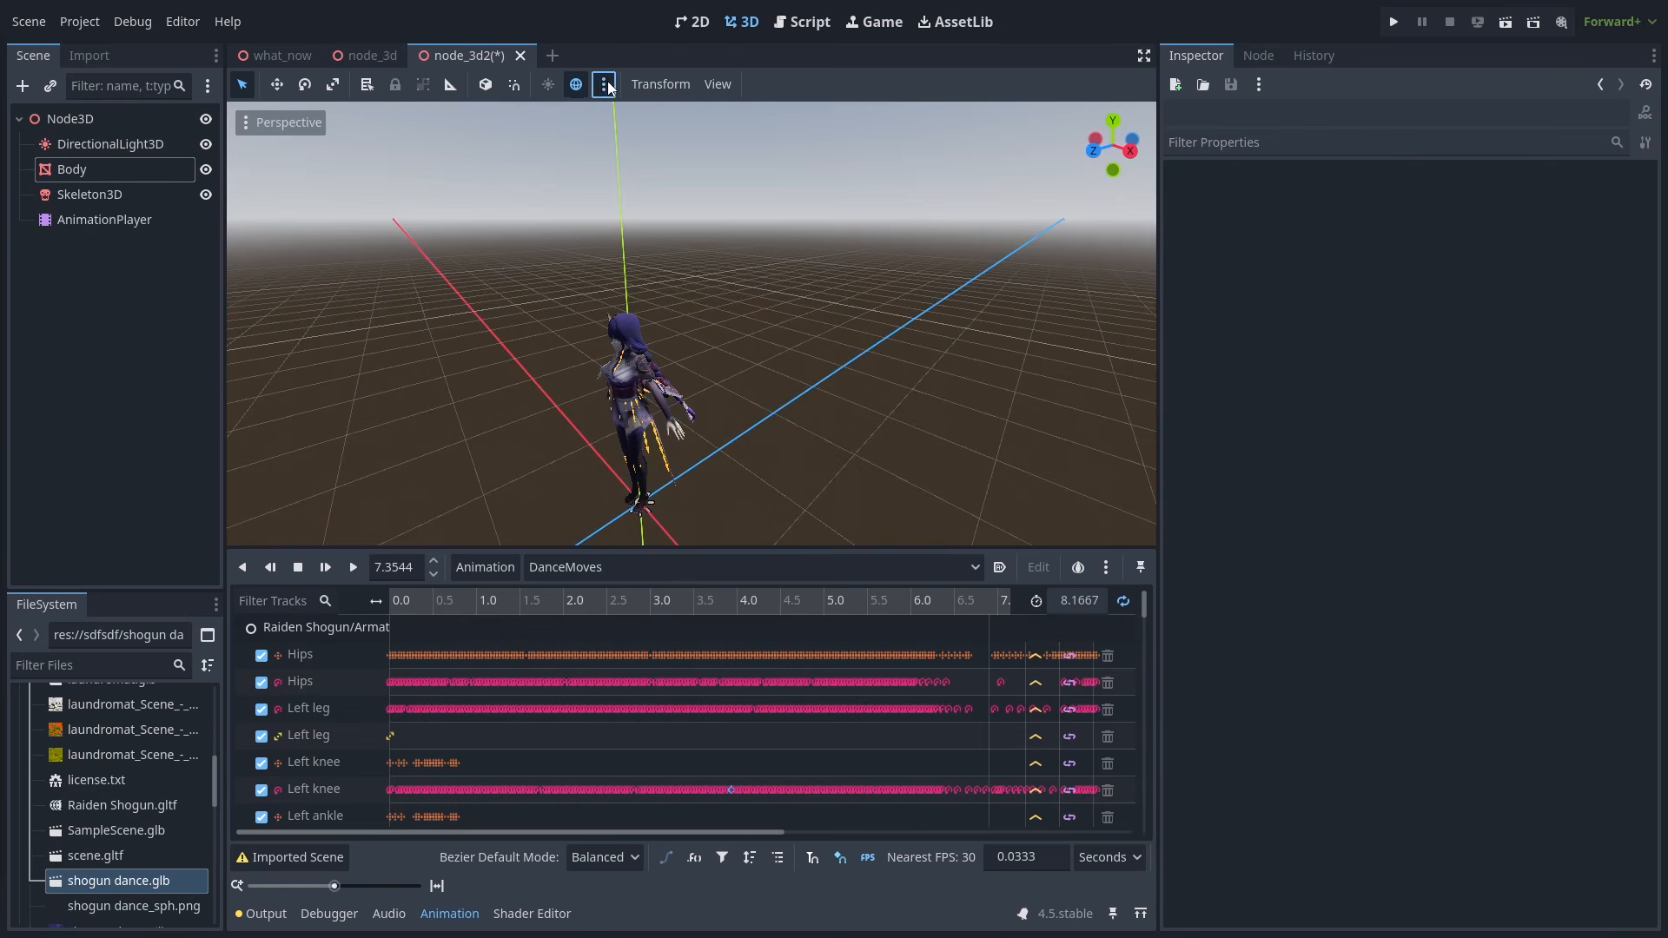
{"action": "left_click", "coordinate": [604, 84]}
{"action": "left_click", "coordinate": [740, 529]}
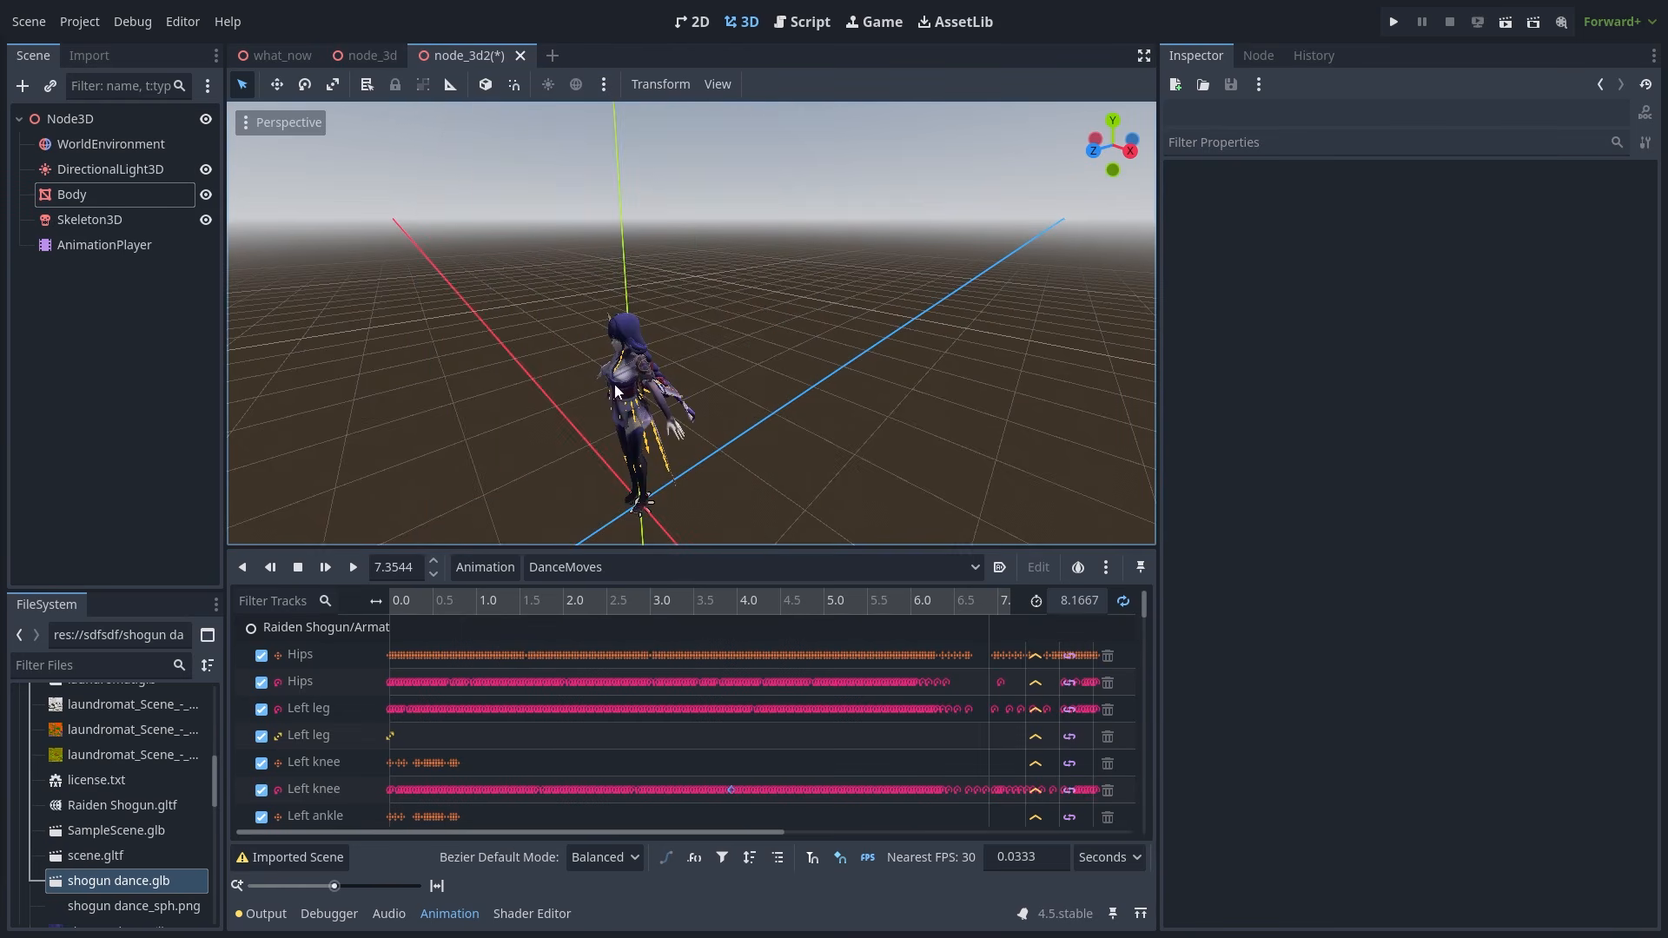
{"action": "middle_click_drag", "start_coordinate": [550, 369], "coordinate": [497, 361]}
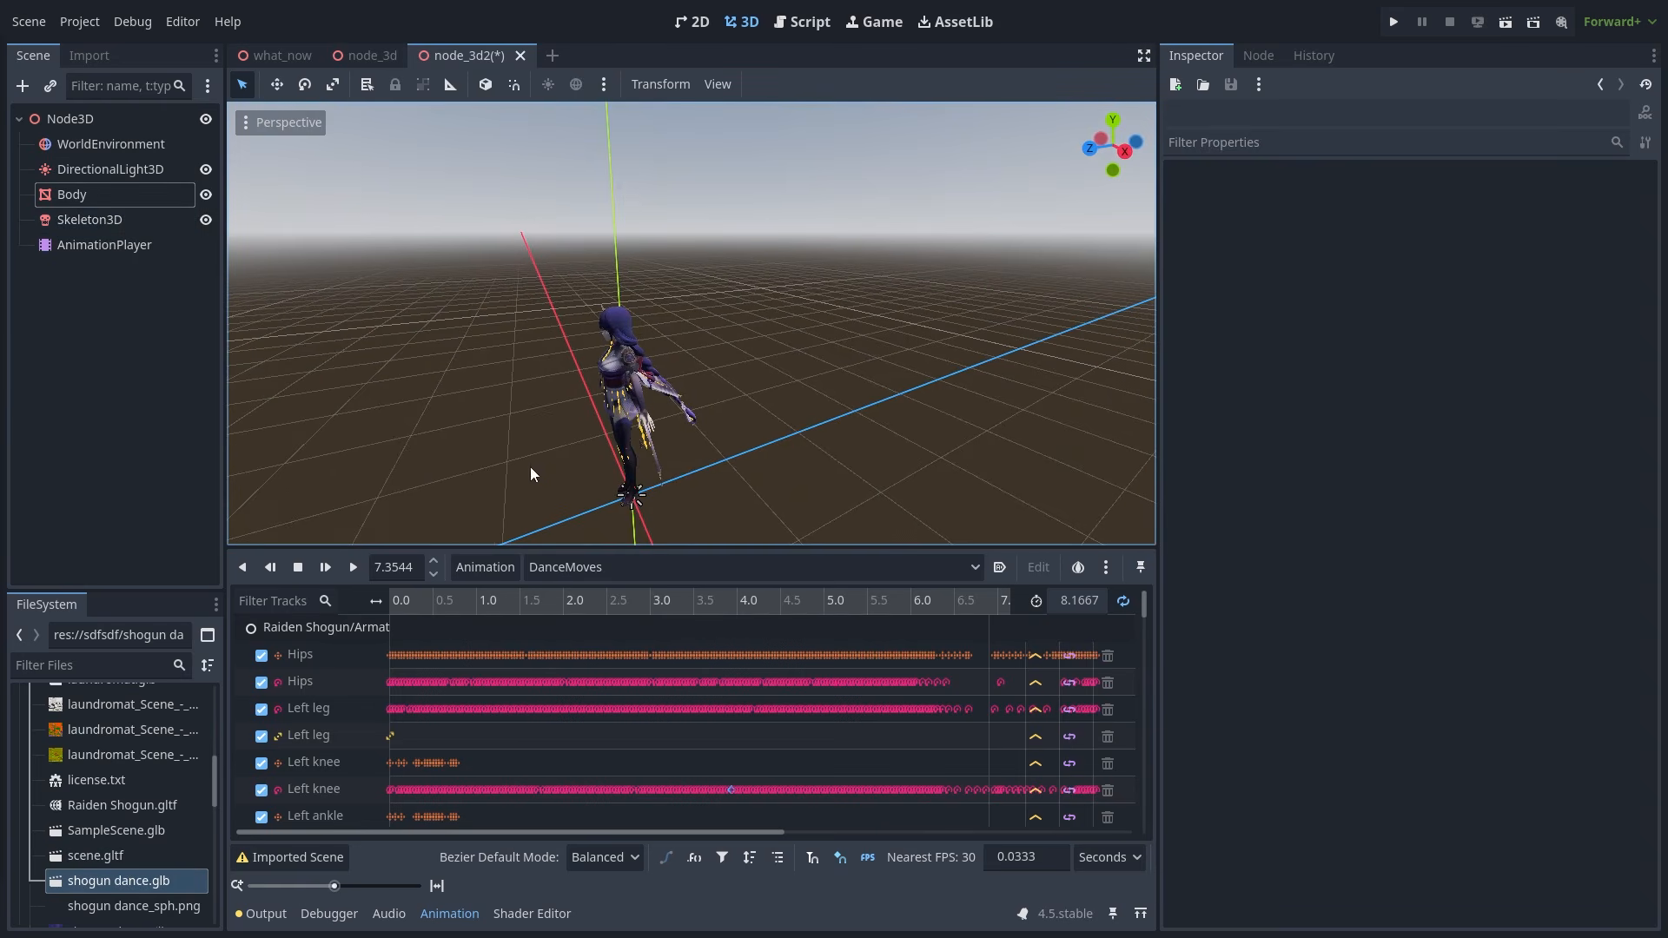
{"action": "left_click", "coordinate": [271, 913]}
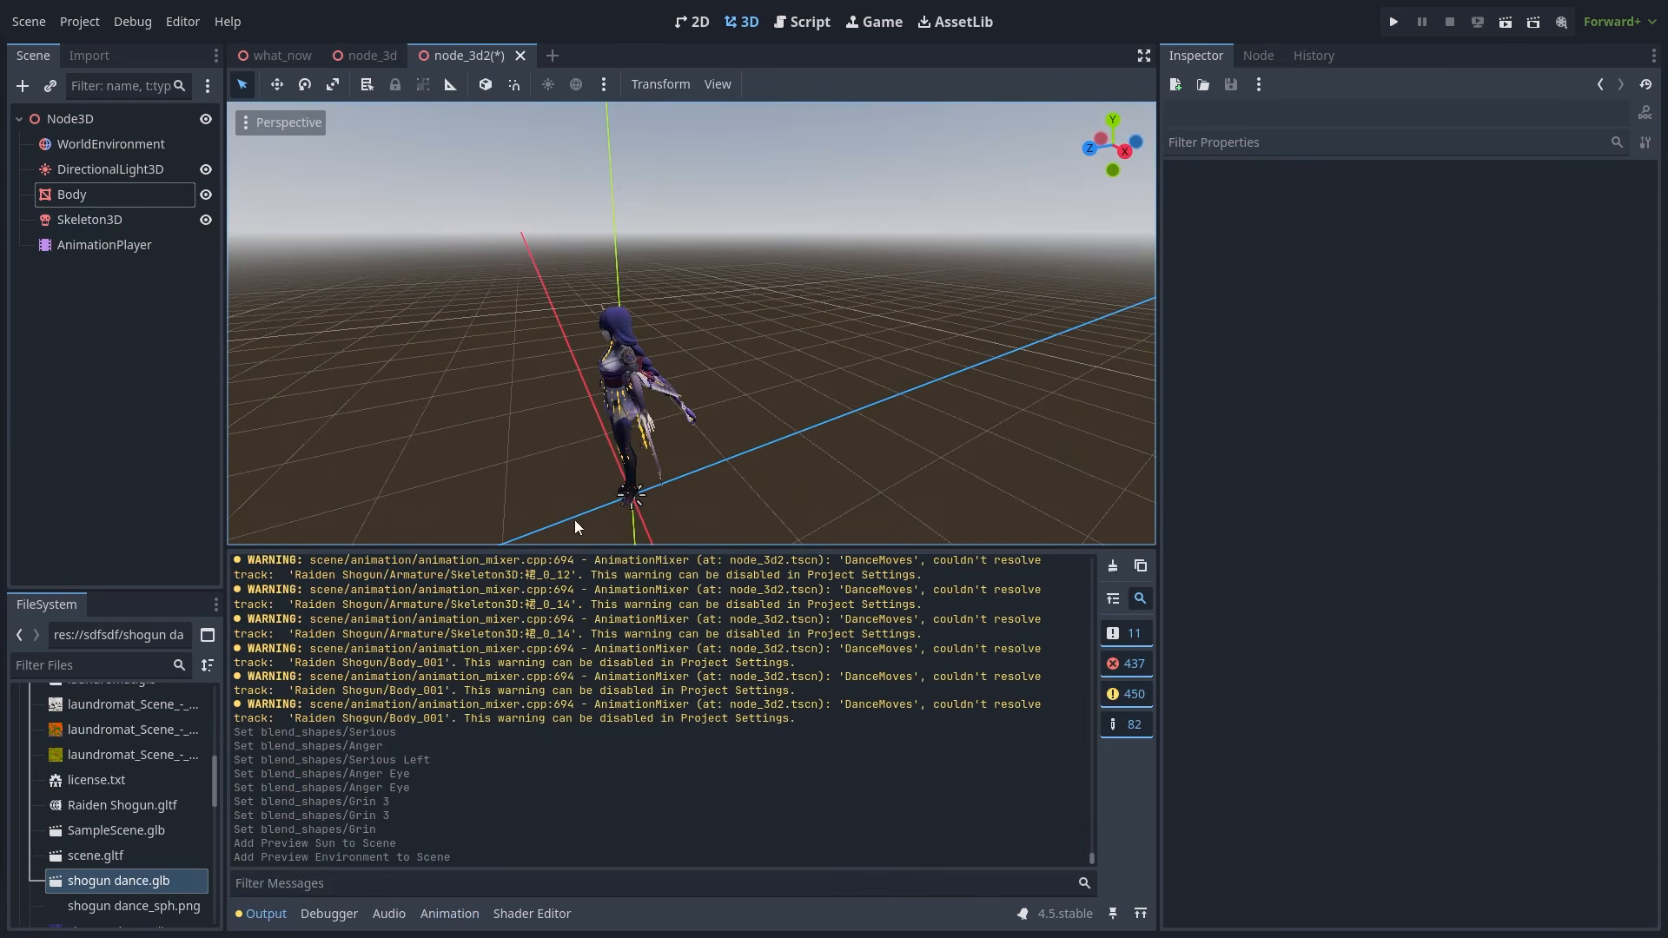
- Rotate Skeleton3D's Spine bone to about 1.17 on x so the figure bends forward
{"action": "left_click", "coordinate": [261, 913]}
{"action": "middle_click_drag", "start_coordinate": [556, 608], "coordinate": [634, 608]}
{"action": "left_click", "coordinate": [105, 221]}
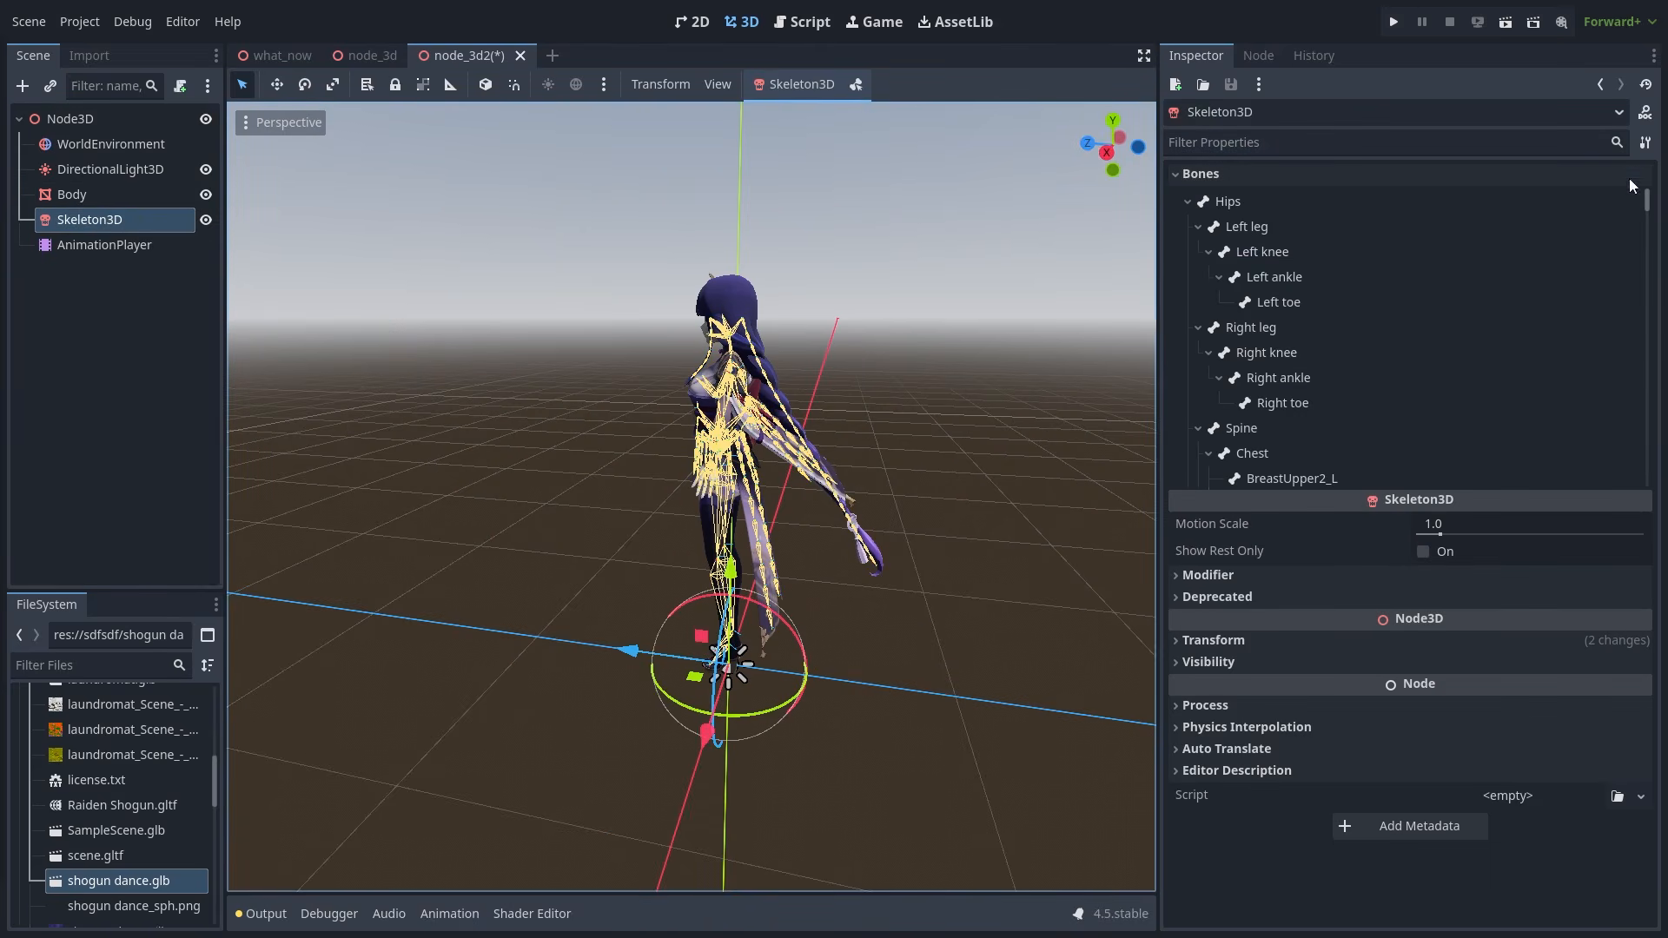
{"action": "left_click", "coordinate": [1301, 426]}
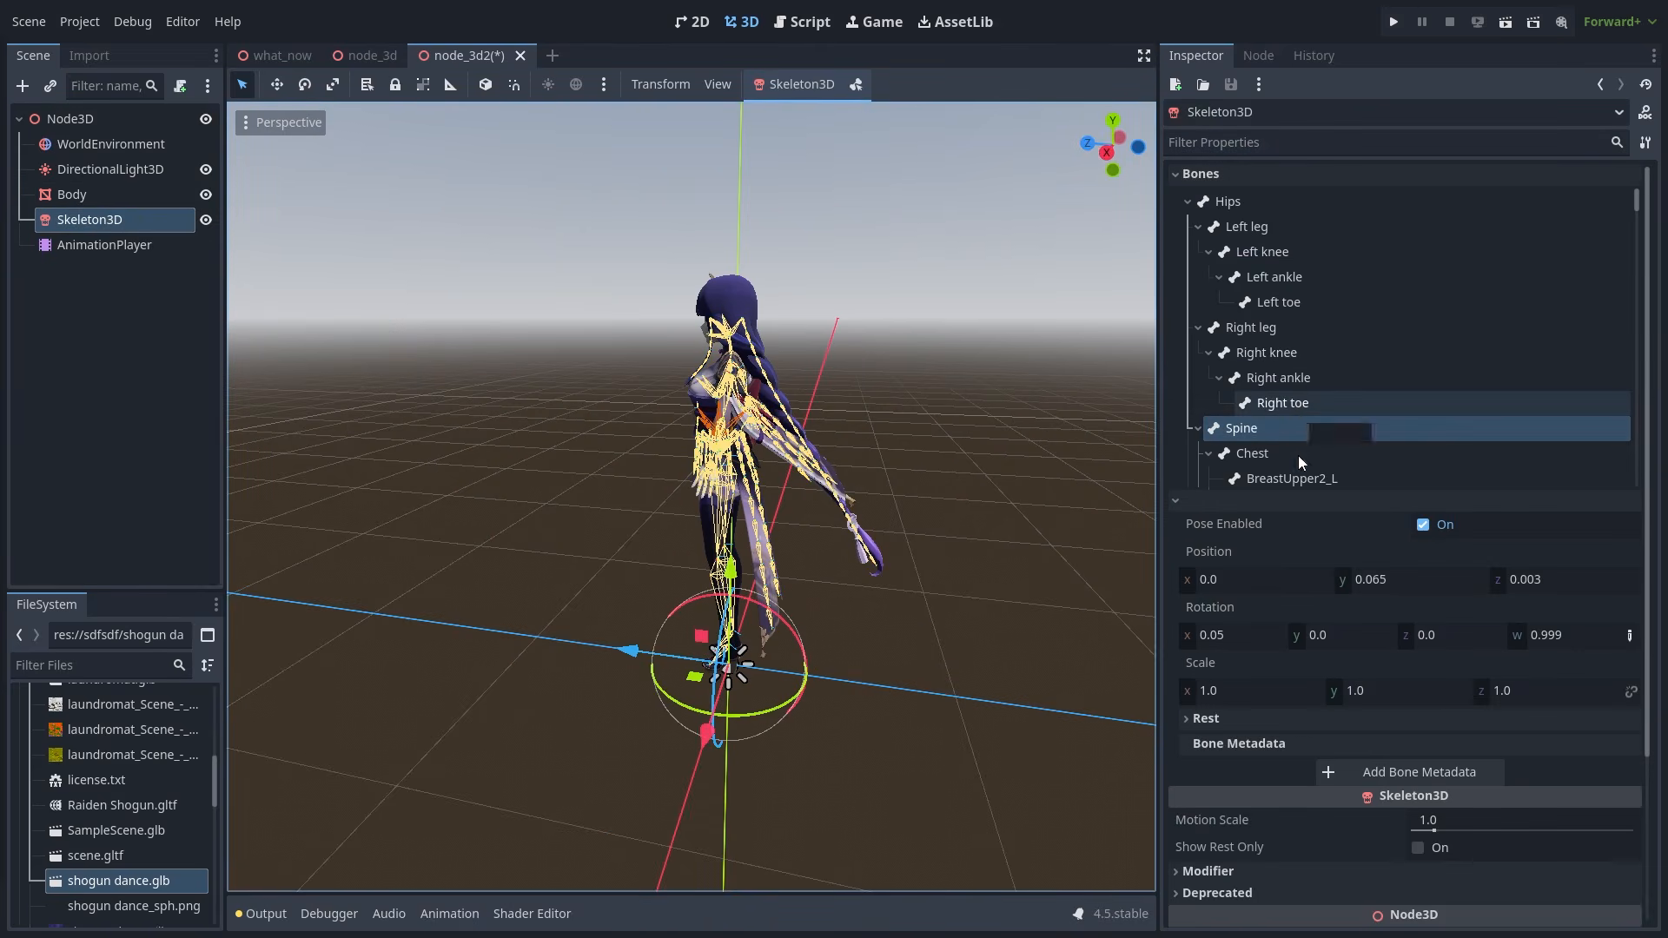
{"action": "left_click_drag", "start_coordinate": [1221, 640], "coordinate": [1317, 639]}
{"action": "middle_click_drag", "start_coordinate": [921, 460], "coordinate": [1016, 419]}
{"action": "left_click", "coordinate": [1016, 419]}
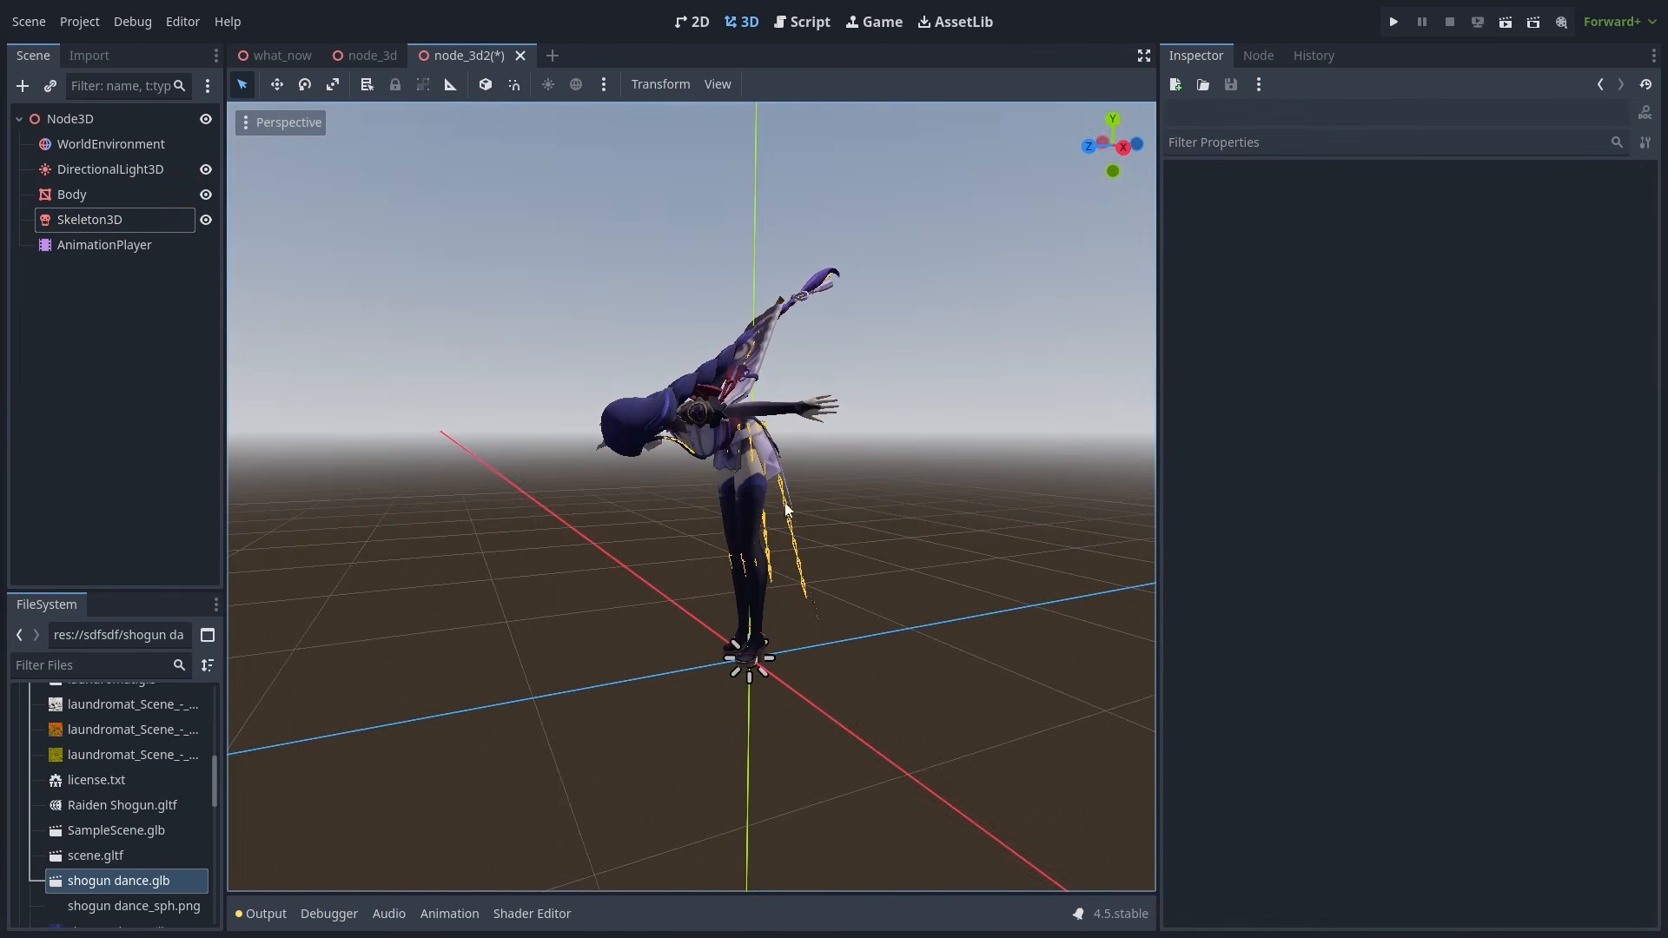
- Review the bent pose from several angles, reselecting Skeleton3D and Body
{"action": "middle_click_drag", "start_coordinate": [785, 508], "coordinate": [661, 476]}
{"action": "scroll", "coordinate": [542, 559], "scroll_direction": "up", "scroll_amount": 2}
{"action": "scroll", "coordinate": [610, 569], "scroll_direction": "down", "scroll_amount": 4}
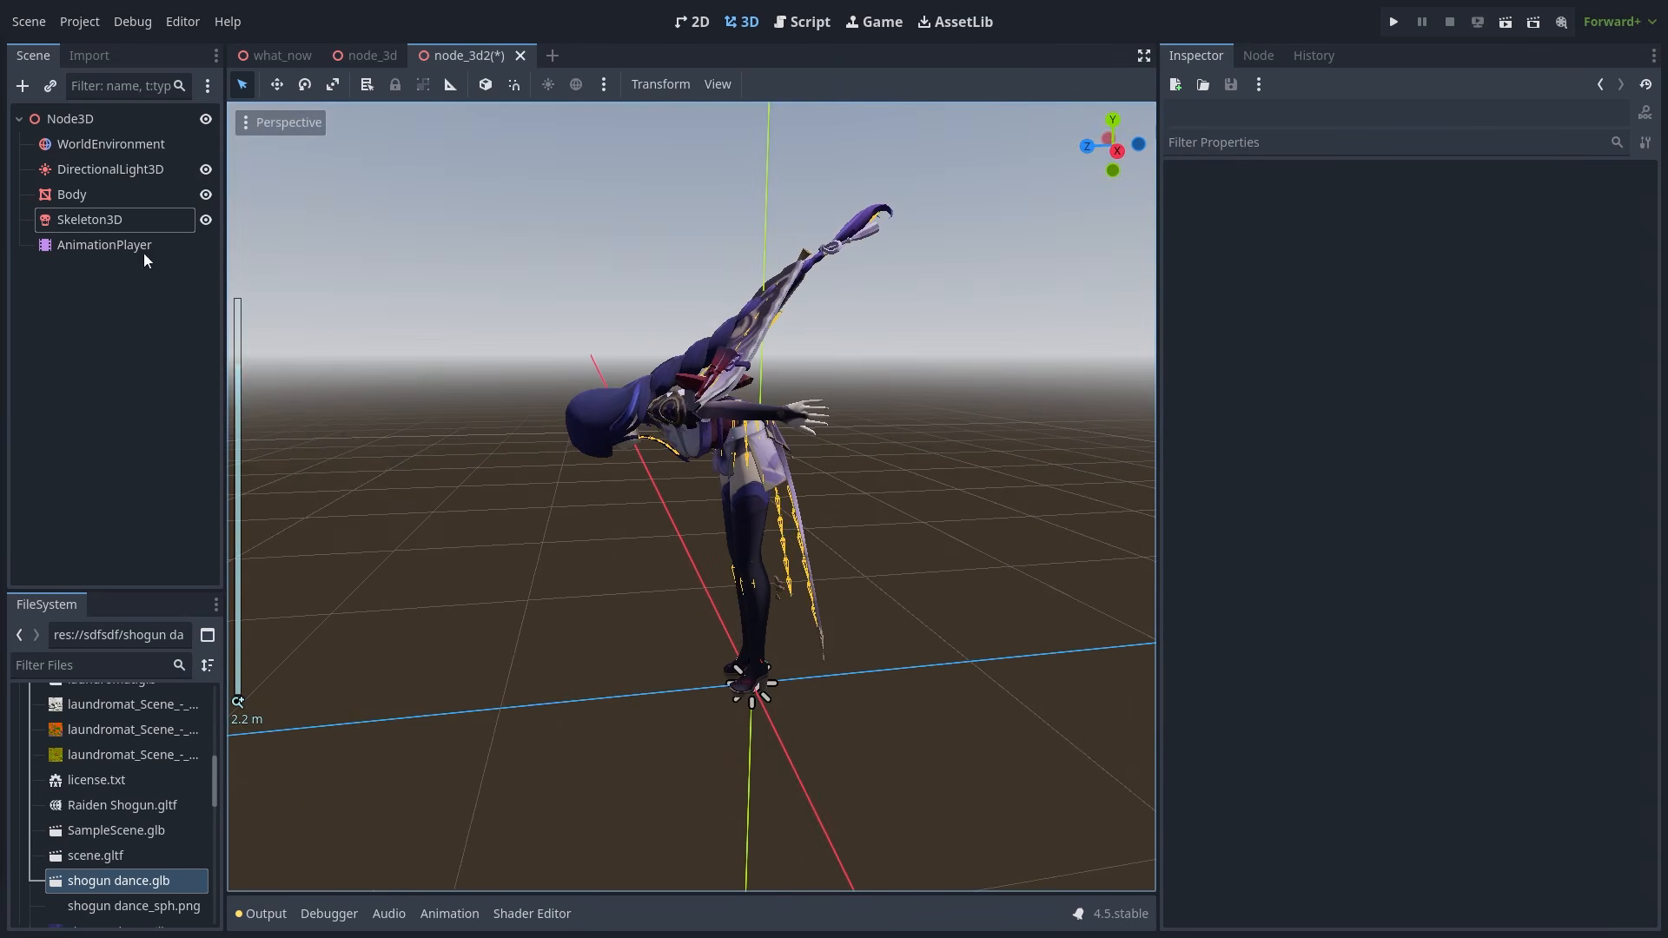
{"action": "left_click", "coordinate": [96, 220]}
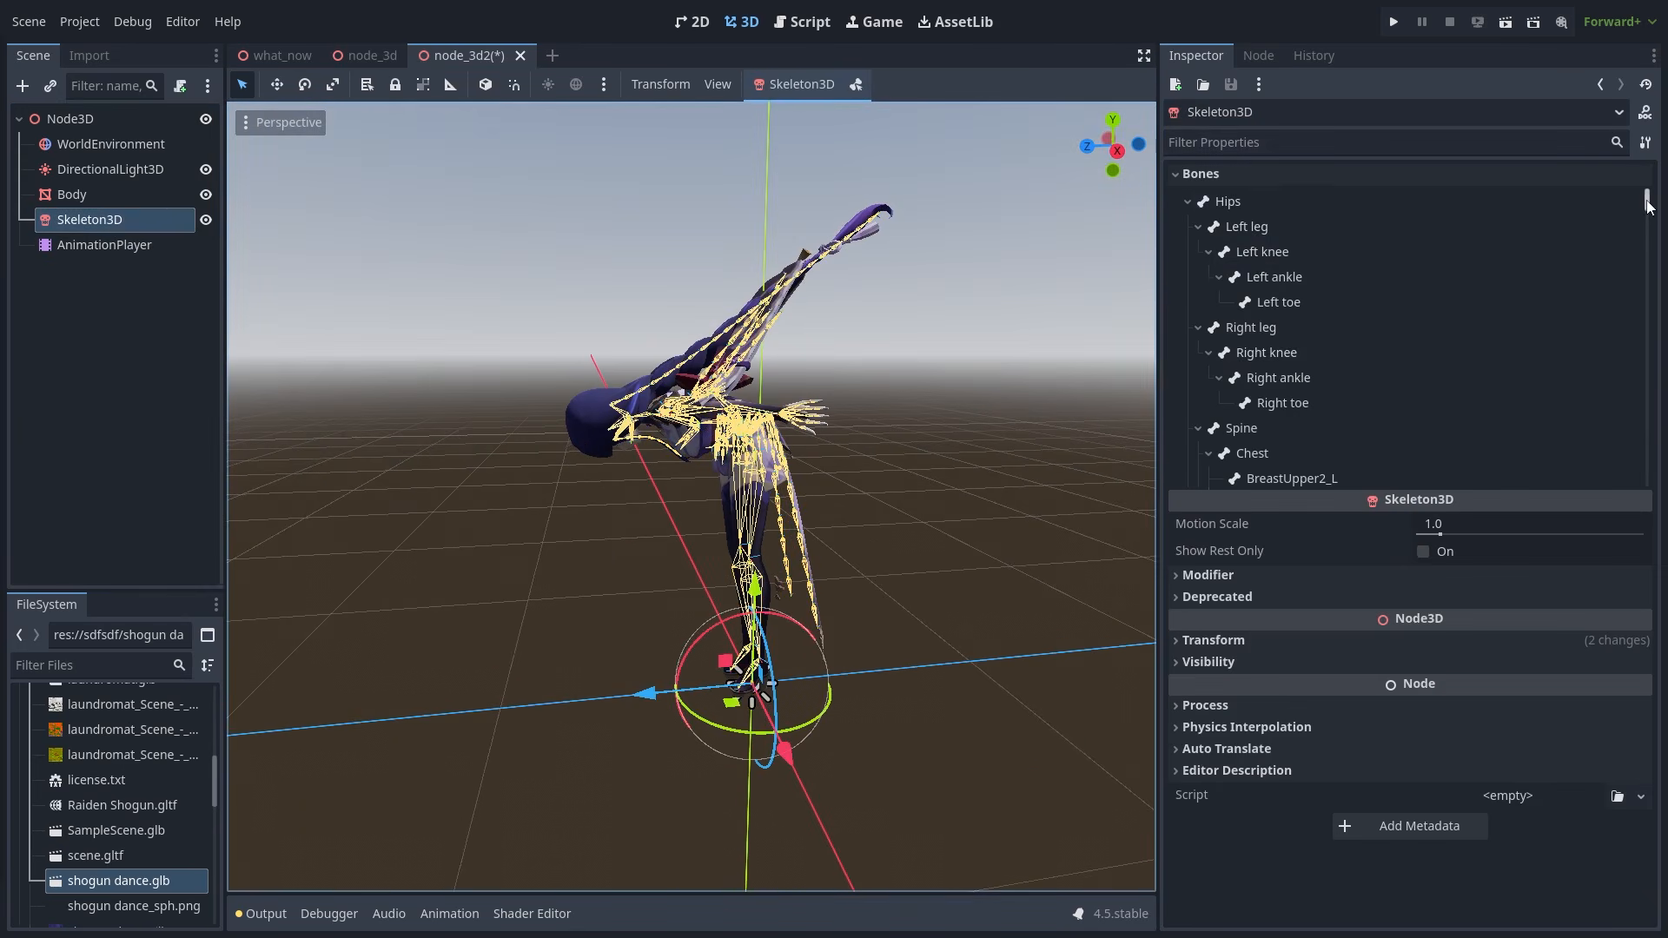
{"action": "left_click_drag", "start_coordinate": [1648, 203], "coordinate": [1622, 326]}
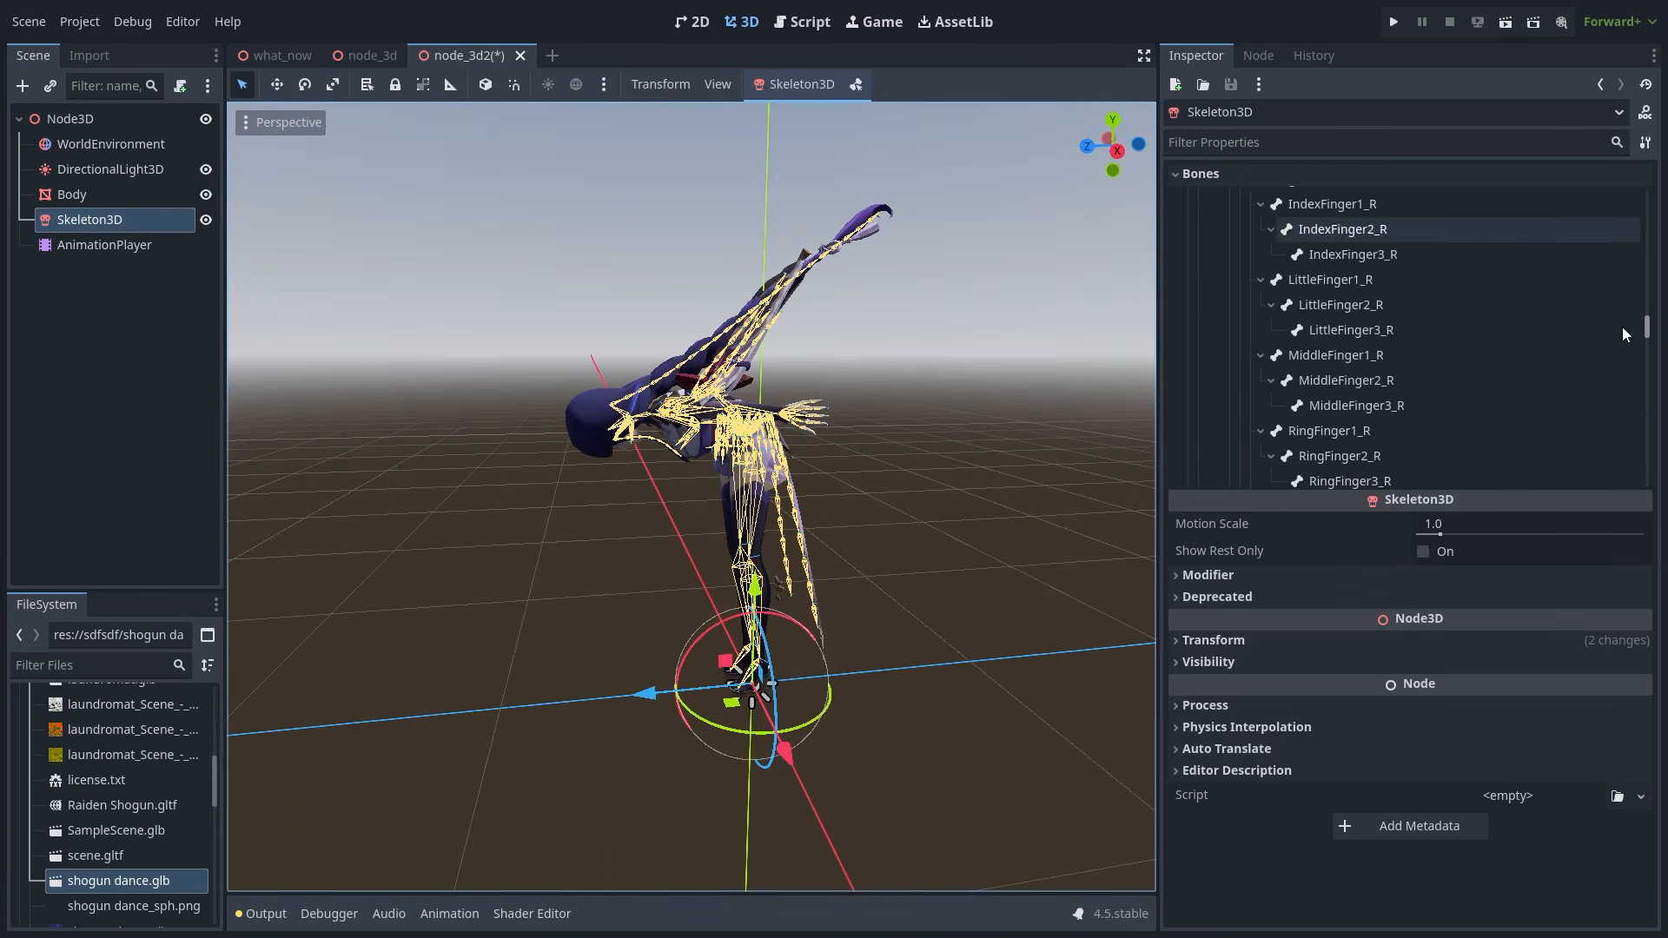
{"action": "left_click", "coordinate": [113, 202]}
{"action": "left_click", "coordinate": [949, 617]}
{"action": "scroll", "coordinate": [992, 615], "scroll_direction": "down", "scroll_amount": 11}
{"action": "middle_click_drag", "start_coordinate": [992, 615], "coordinate": [779, 599]}
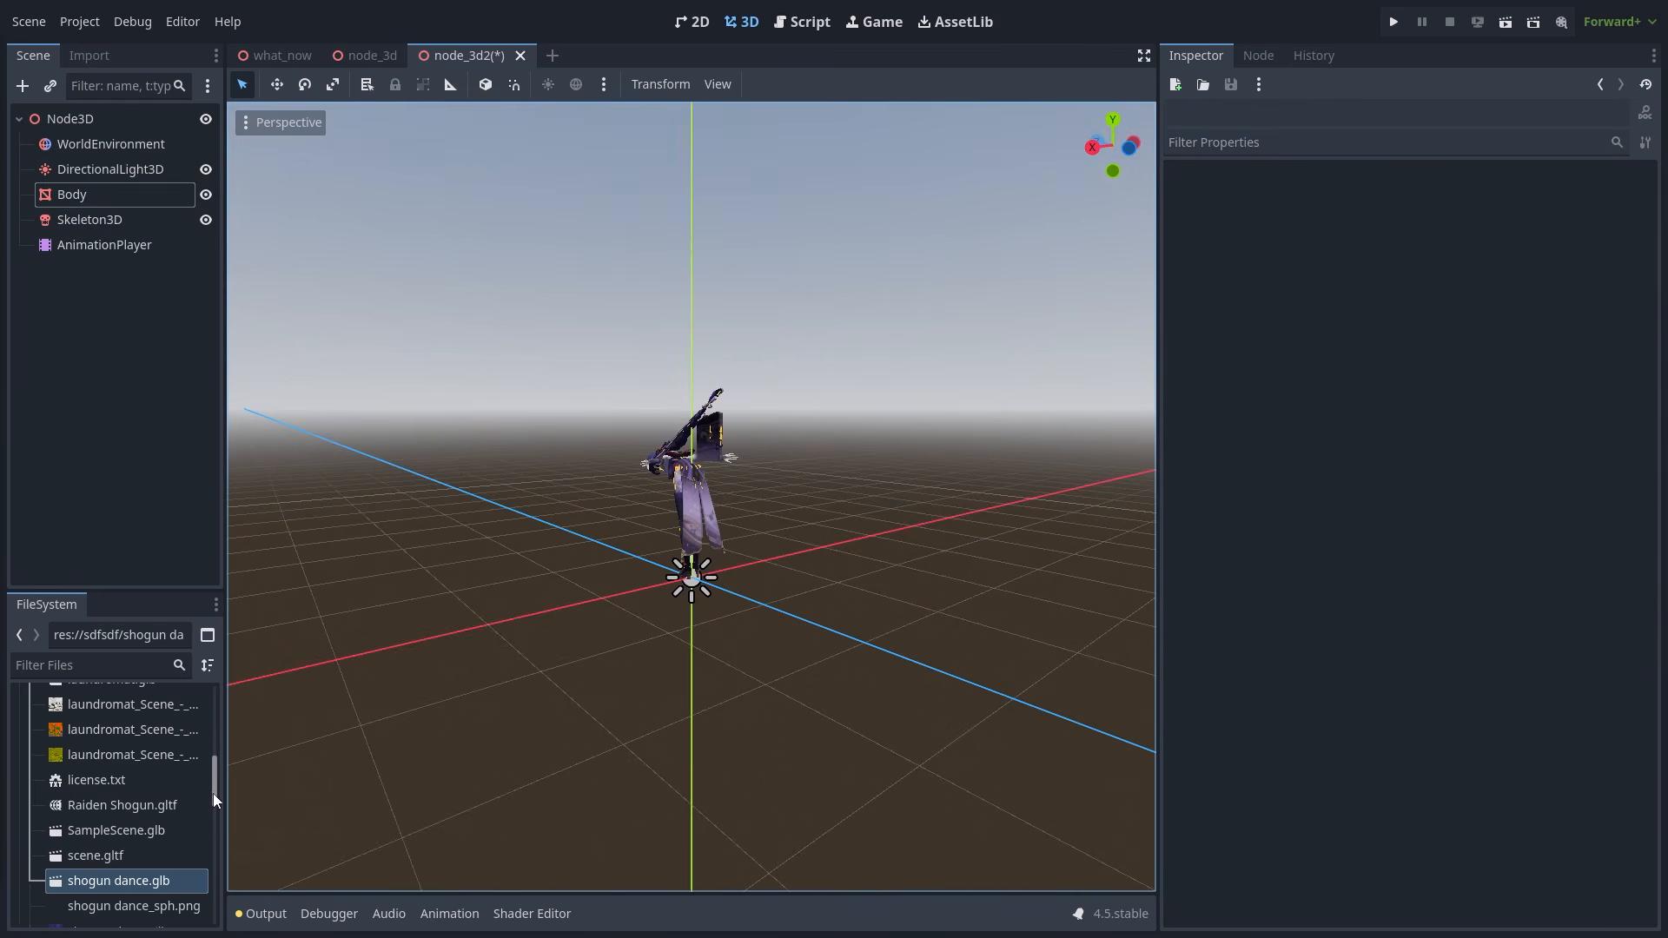
{"action": "left_click_drag", "start_coordinate": [212, 794], "coordinate": [212, 758]}
- Add laundromat.glb to the Scene tree so a washing machine sits behind the dancer
{"action": "left_click", "coordinate": [137, 862]}
{"action": "left_click_drag", "start_coordinate": [138, 861], "coordinate": [71, 122]}
{"action": "left_click", "coordinate": [903, 530]}
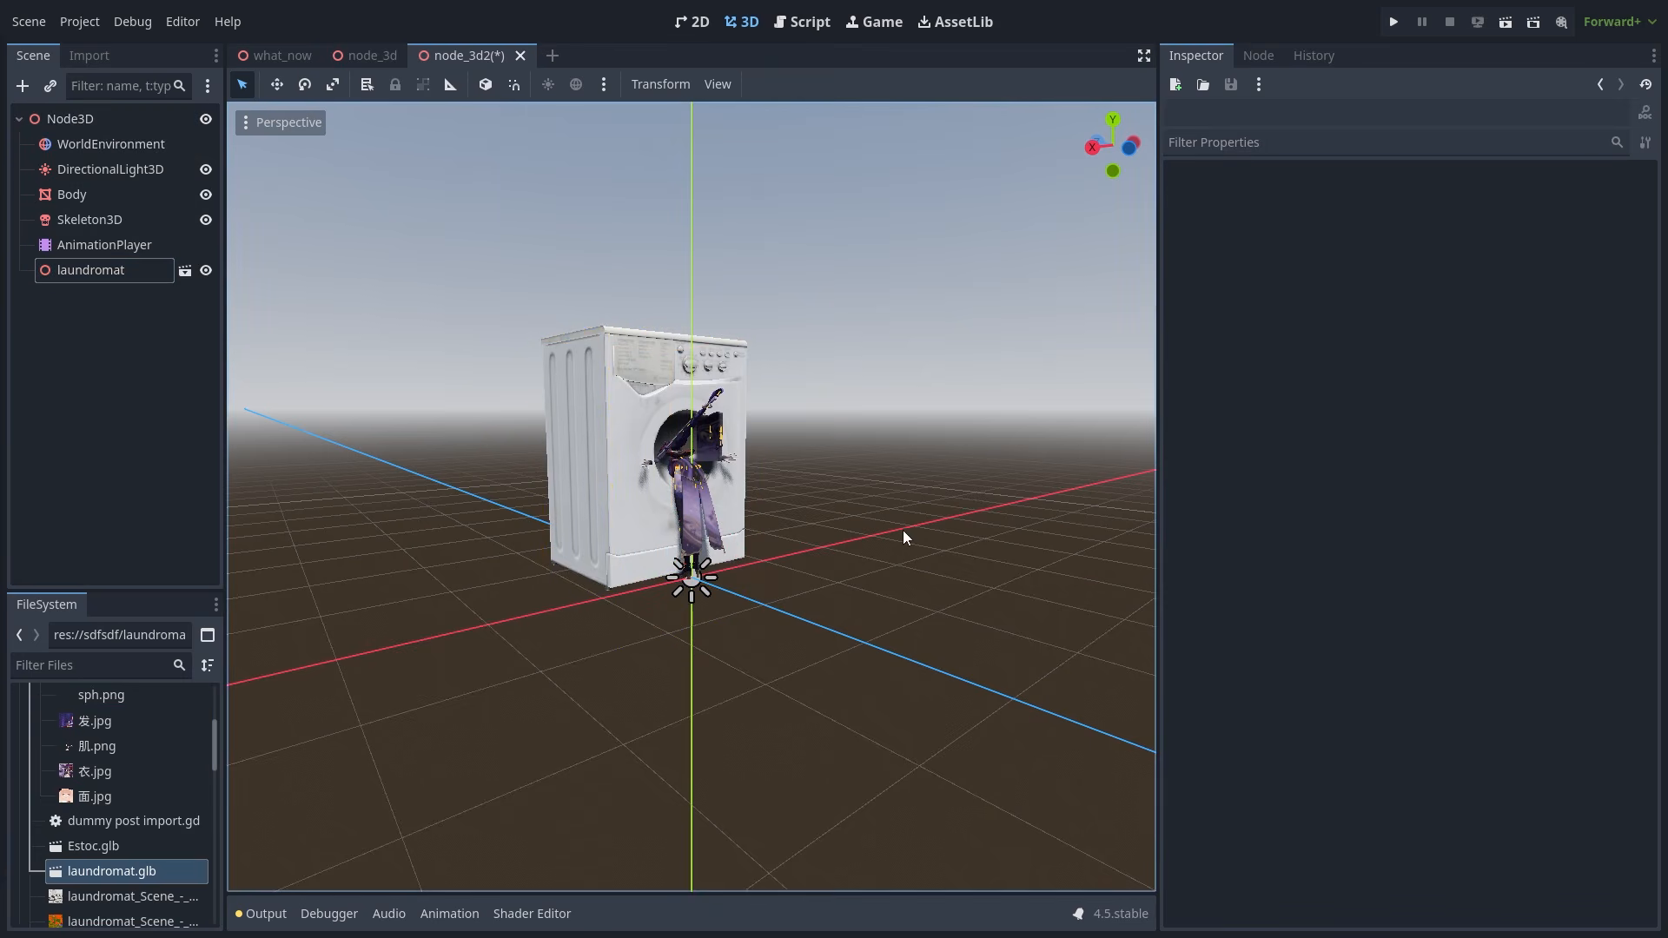
{"action": "middle_click_drag", "start_coordinate": [490, 574], "coordinate": [618, 605]}
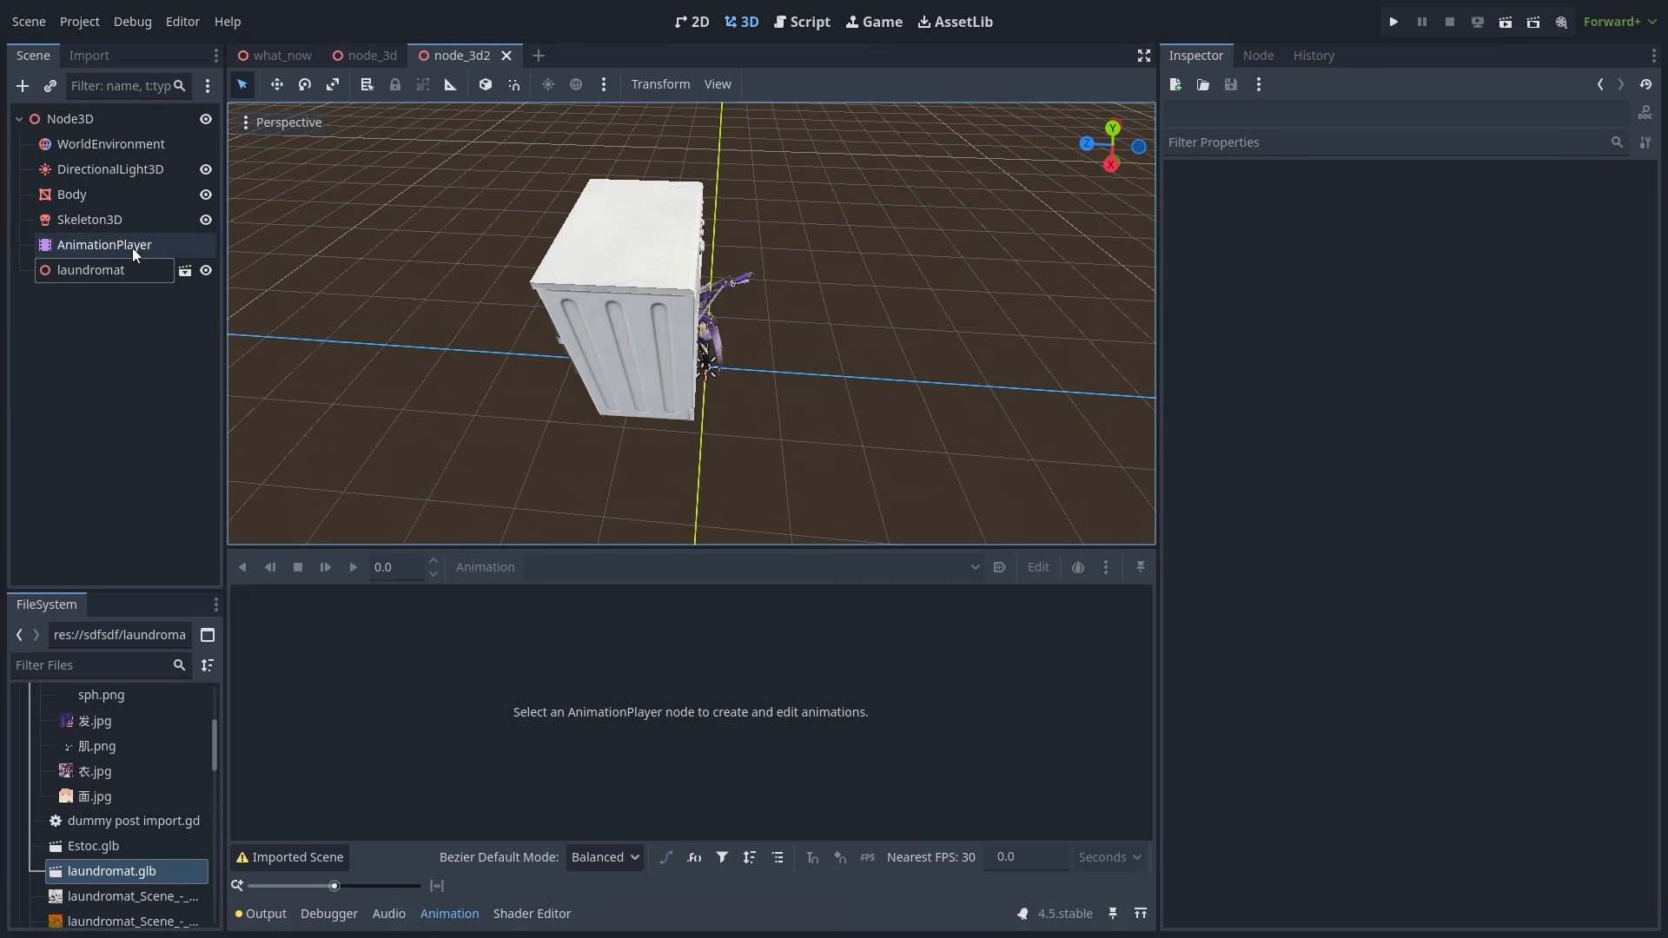
- Show the DanceMoves bone tracks in the AnimationPlayer with a wider track-name column
{"action": "left_click", "coordinate": [132, 246]}
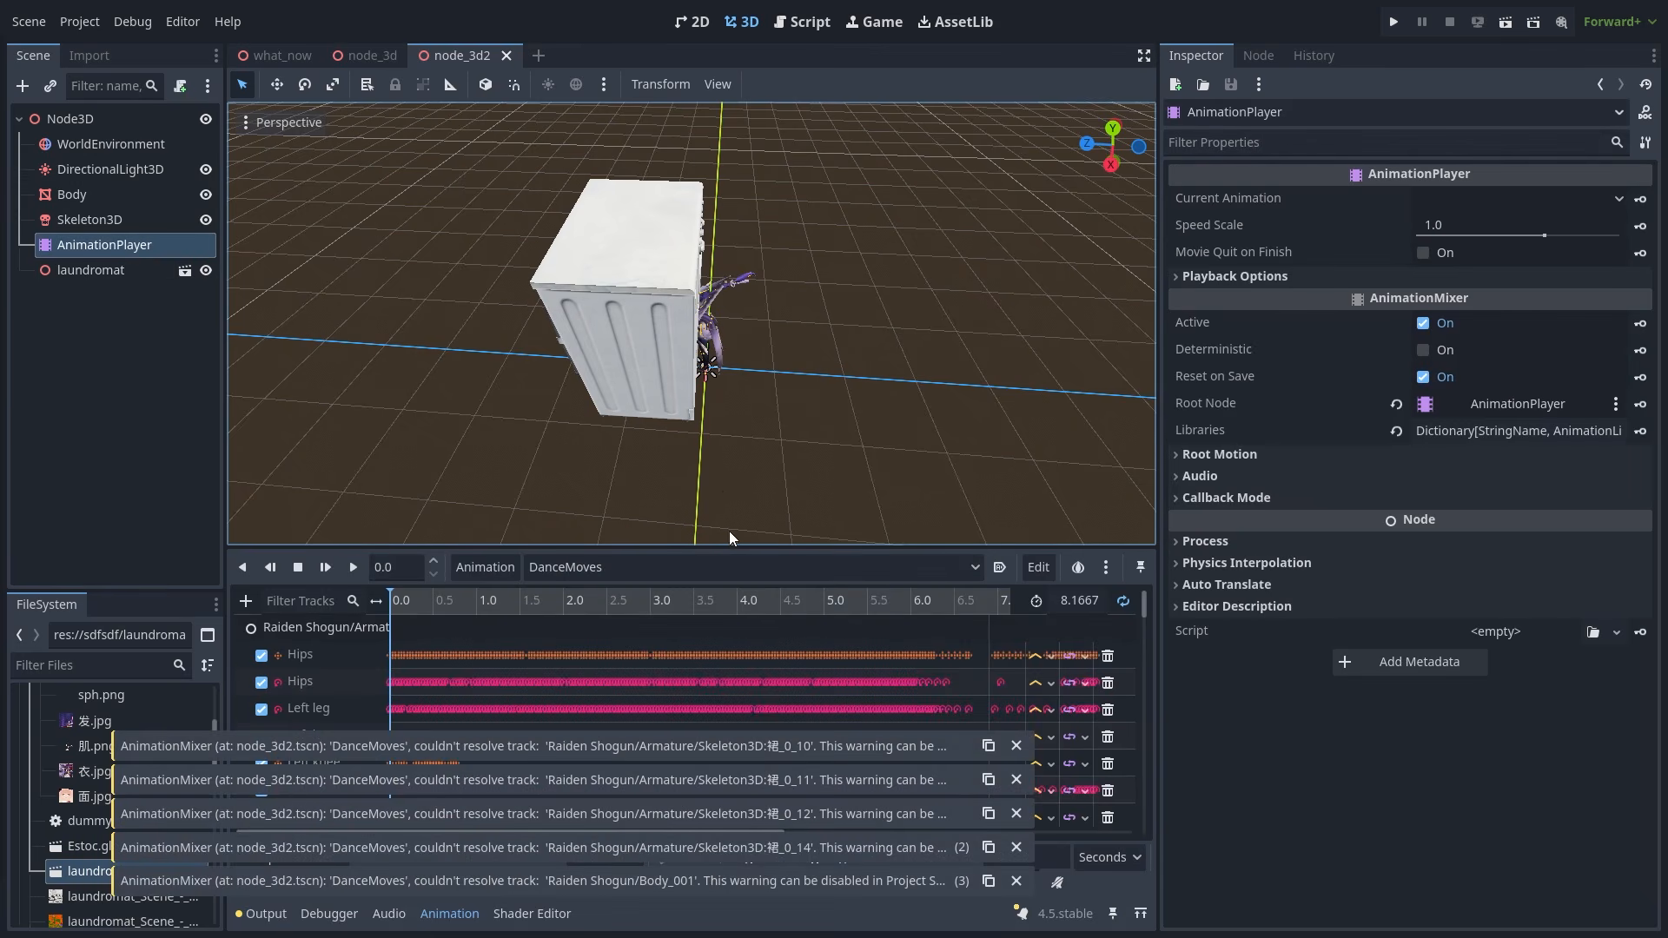
{"action": "middle_click_drag", "start_coordinate": [728, 530], "coordinate": [554, 392]}
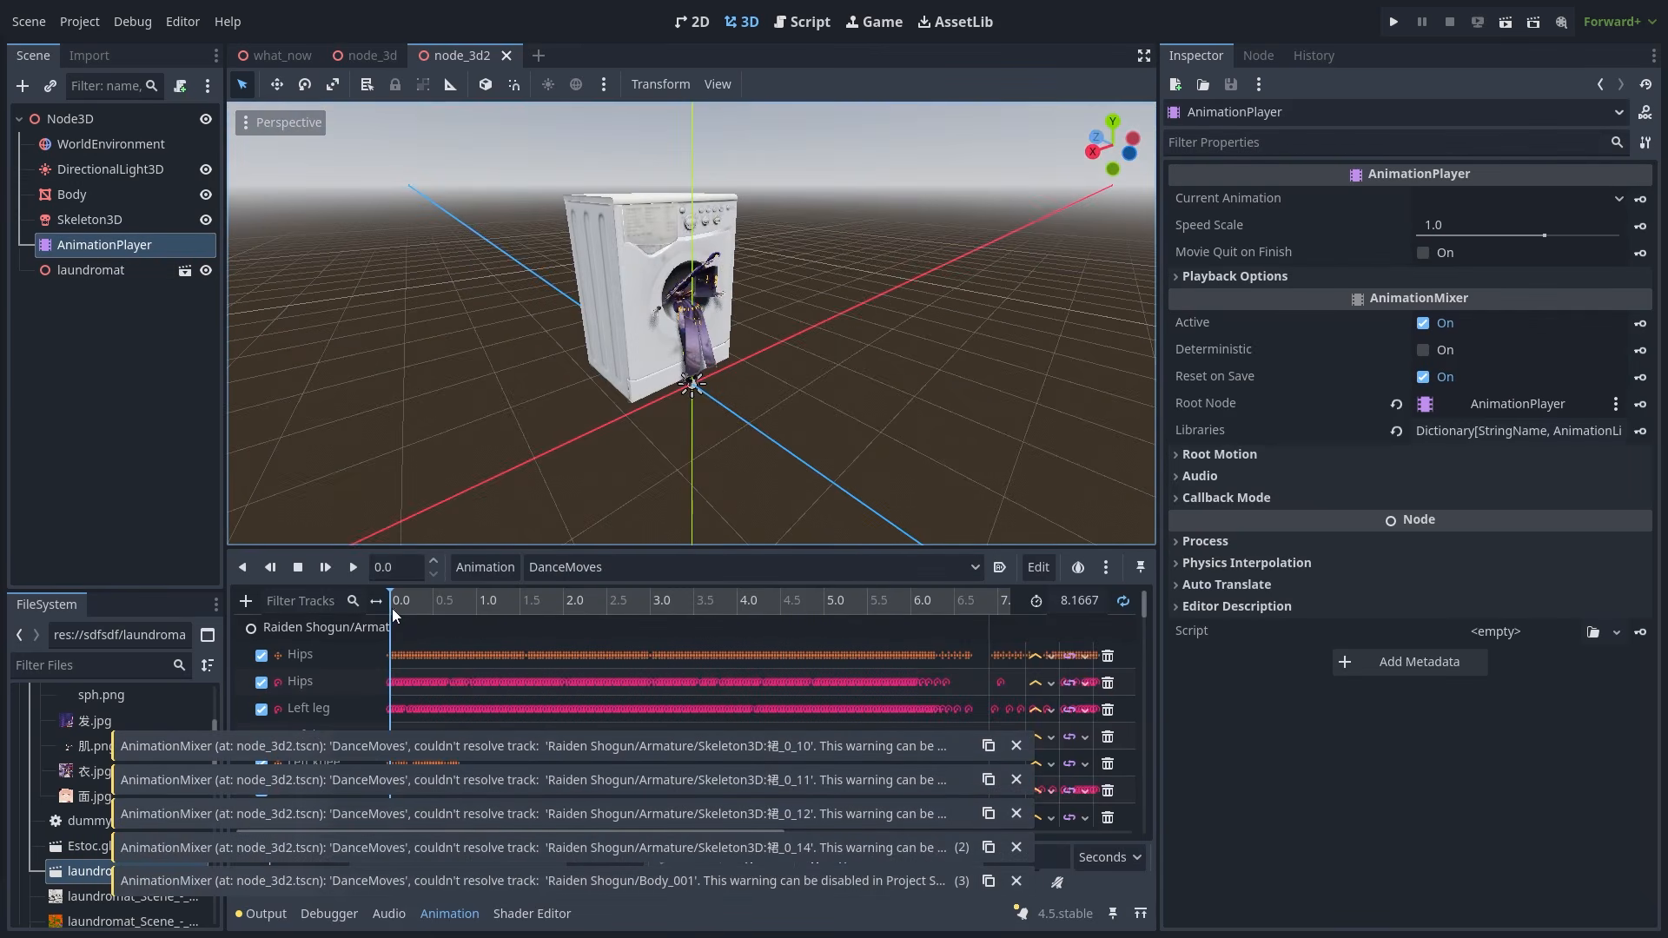
{"action": "left_click_drag", "start_coordinate": [379, 602], "coordinate": [566, 634]}
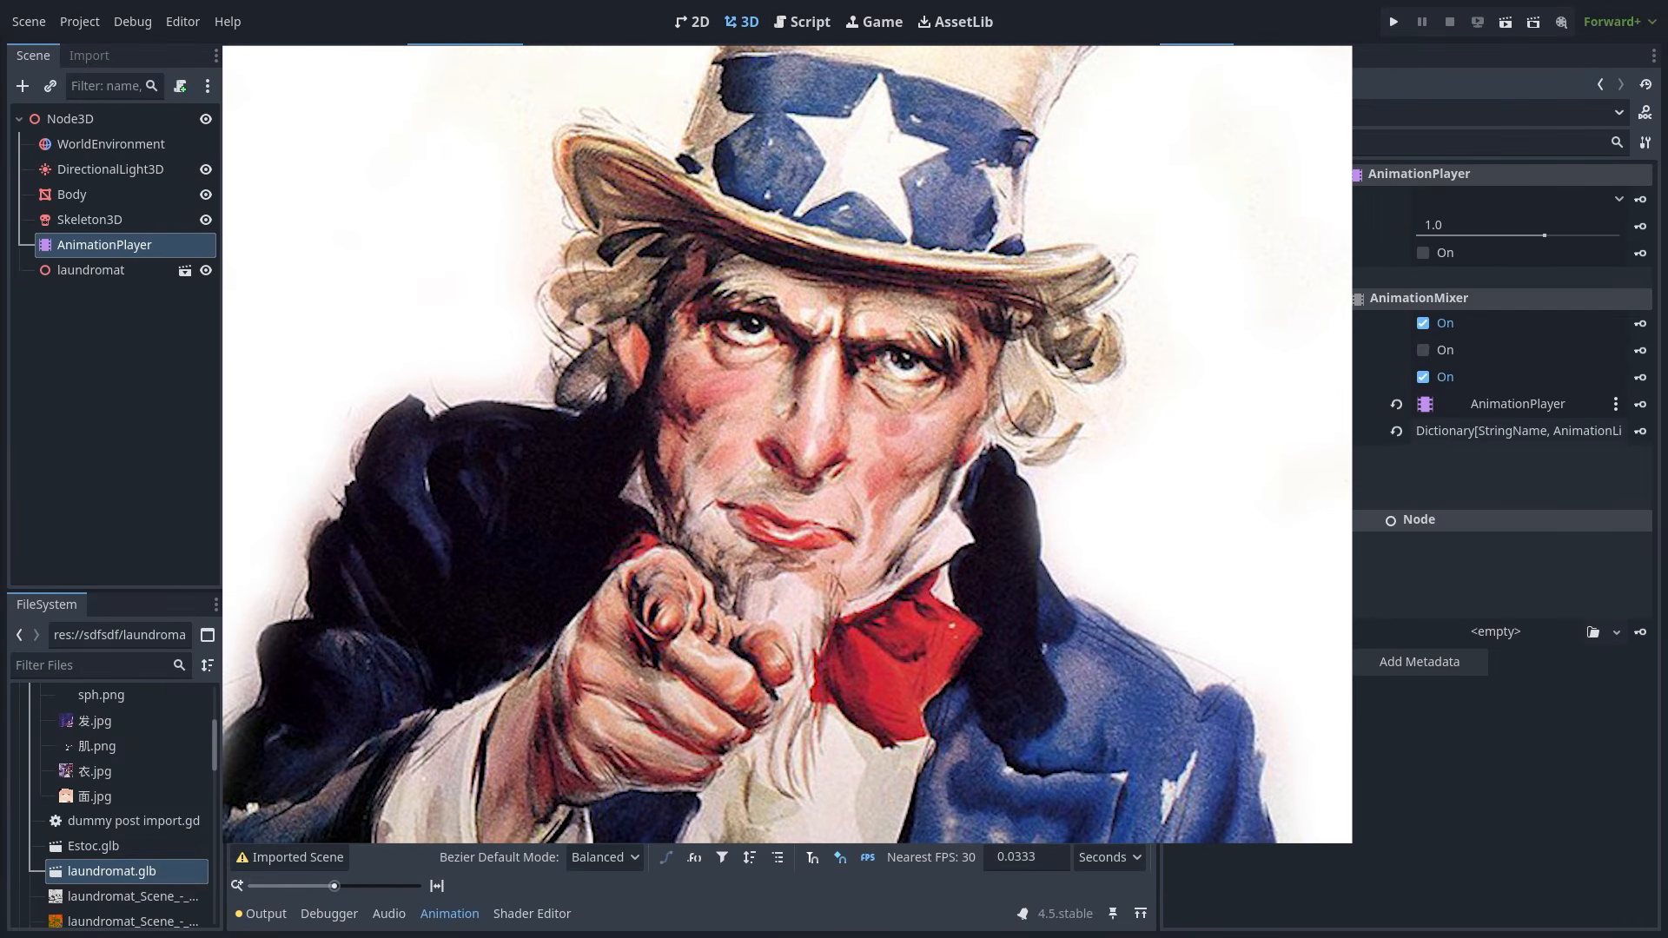
{"action": "left_click", "coordinate": [144, 267]}
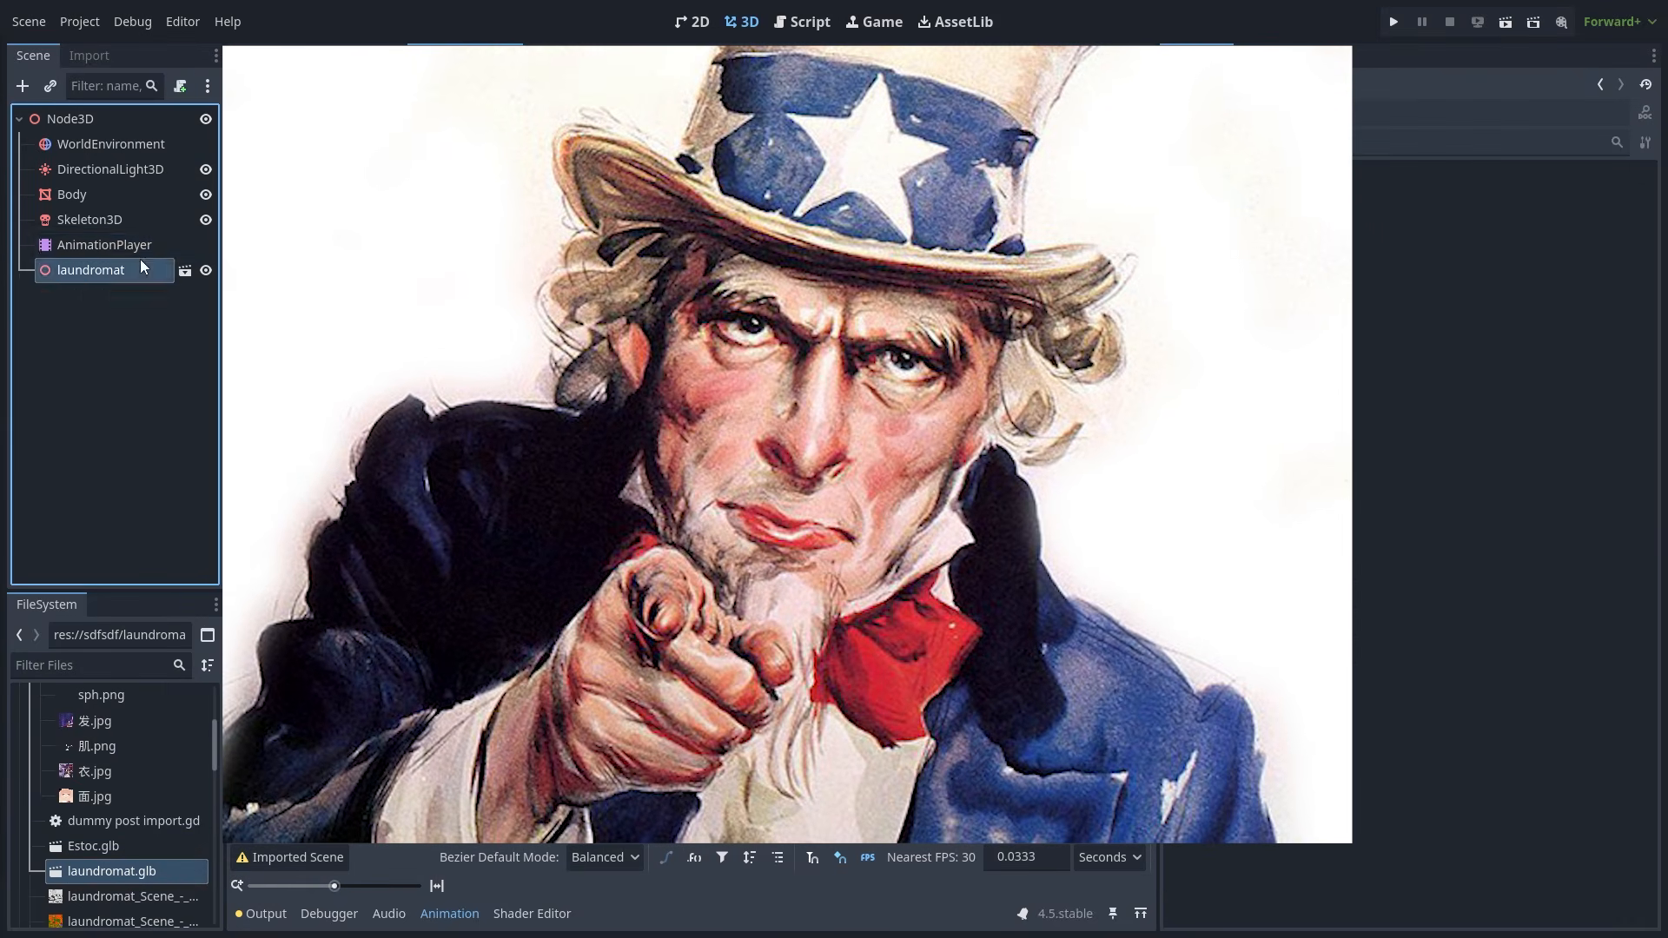
{"action": "left_click", "coordinate": [104, 245]}
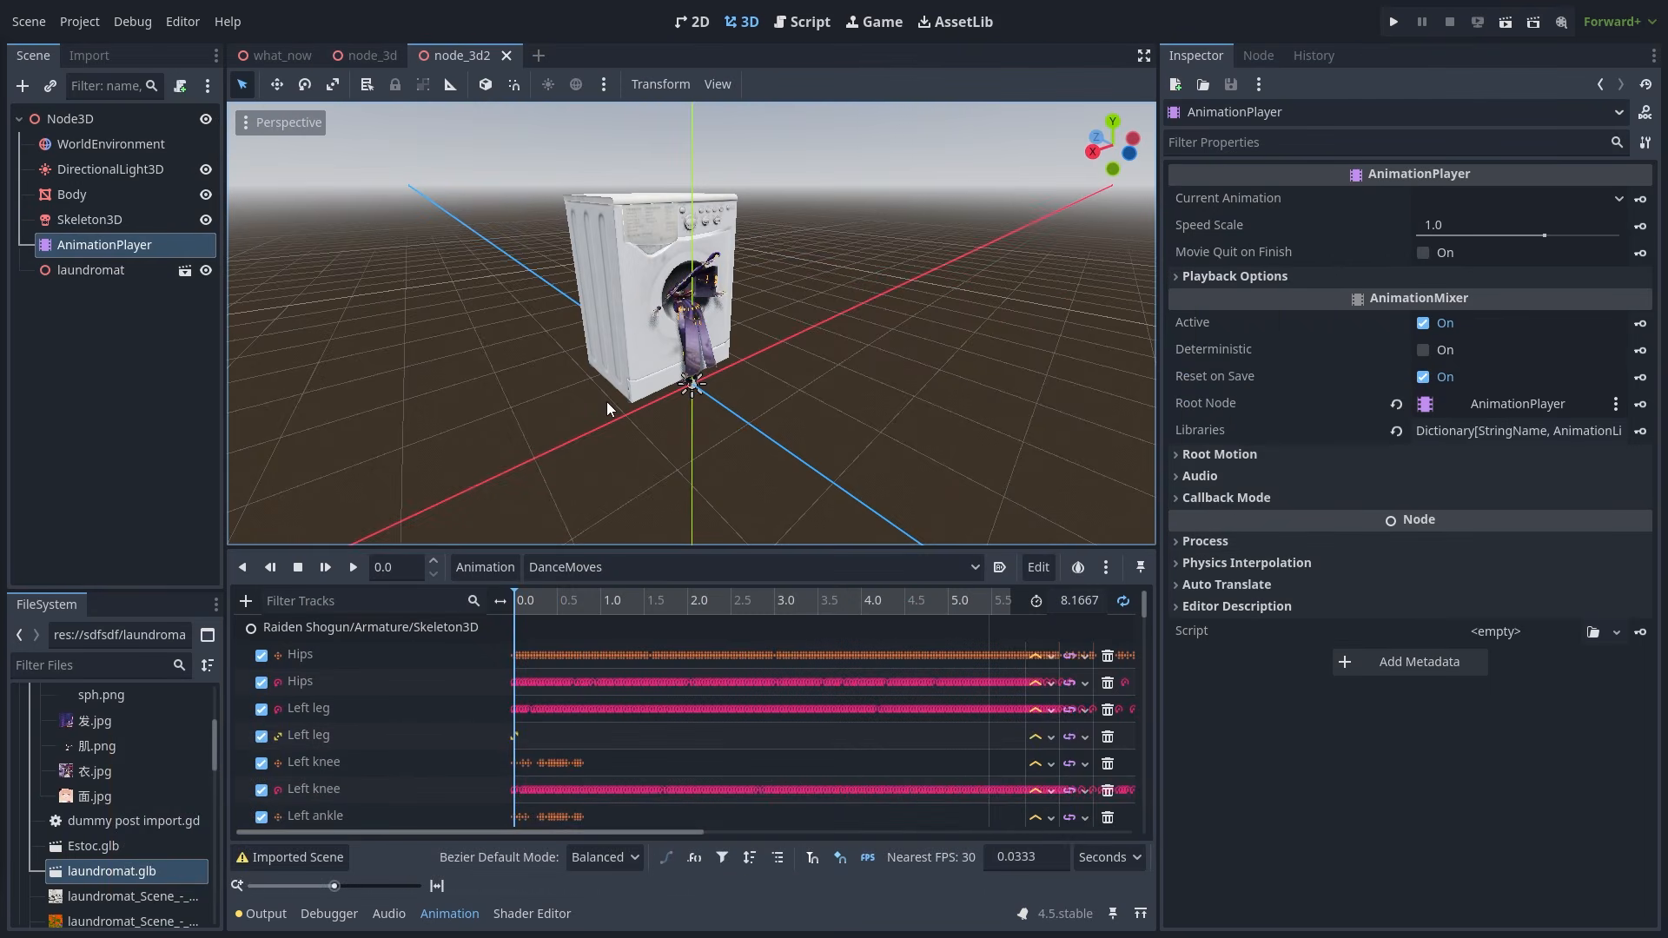
- Start a new 3D scene with a Node3D root
{"action": "left_click", "coordinate": [539, 56]}
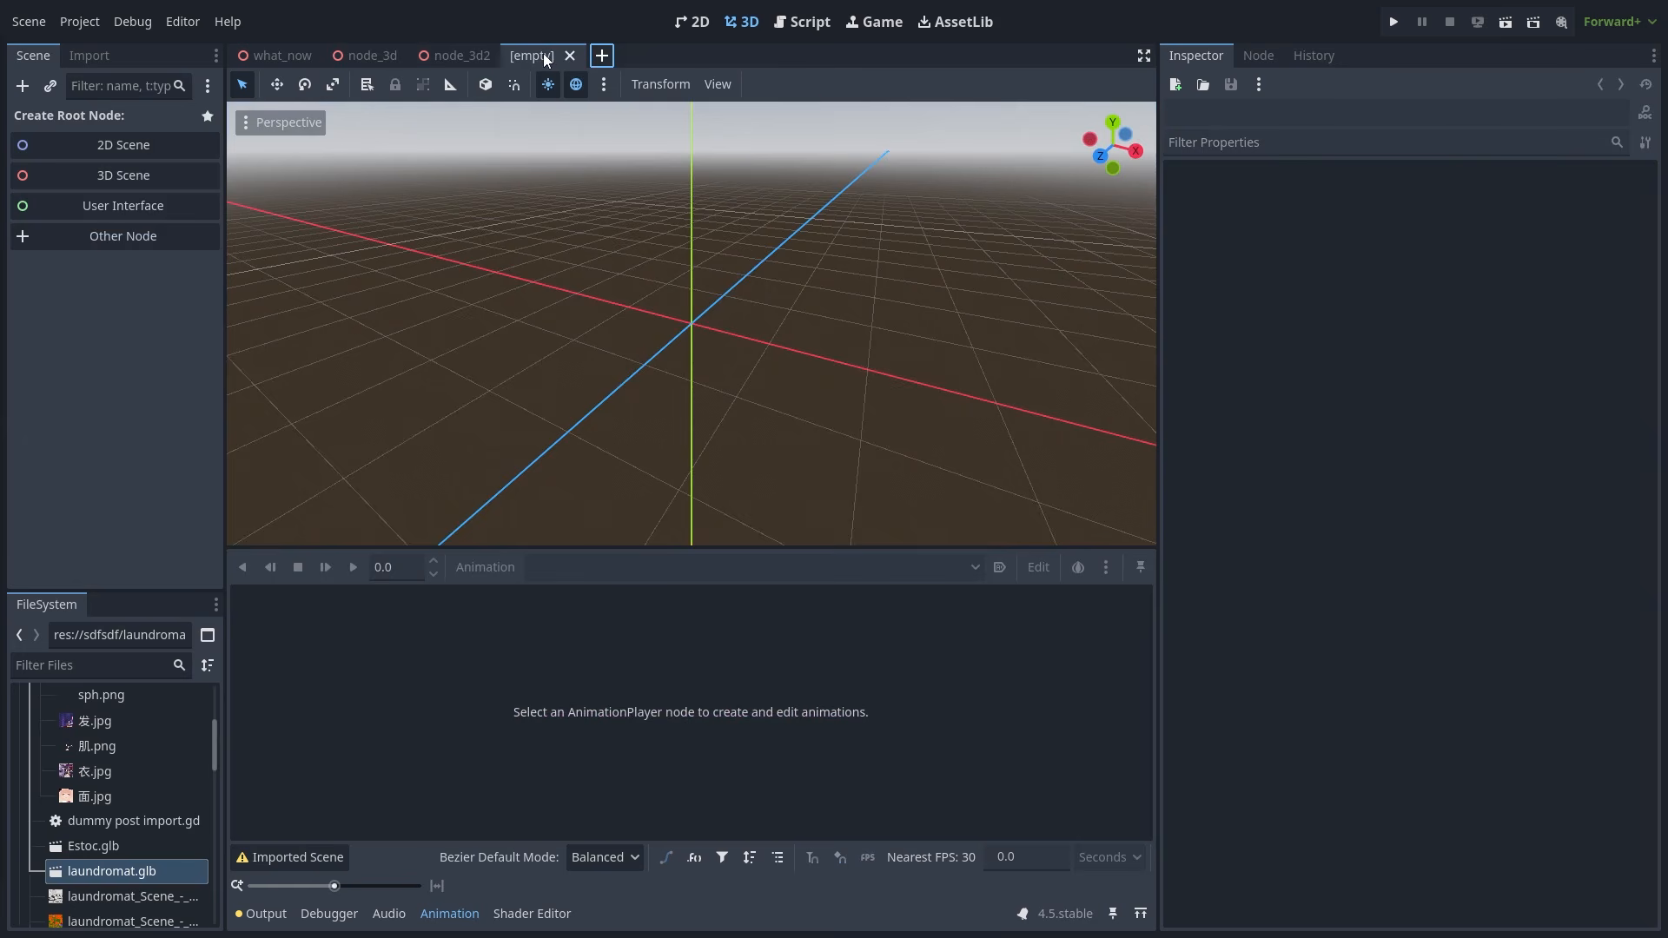
{"action": "left_click", "coordinate": [160, 167]}
{"action": "left_click", "coordinate": [108, 169]}
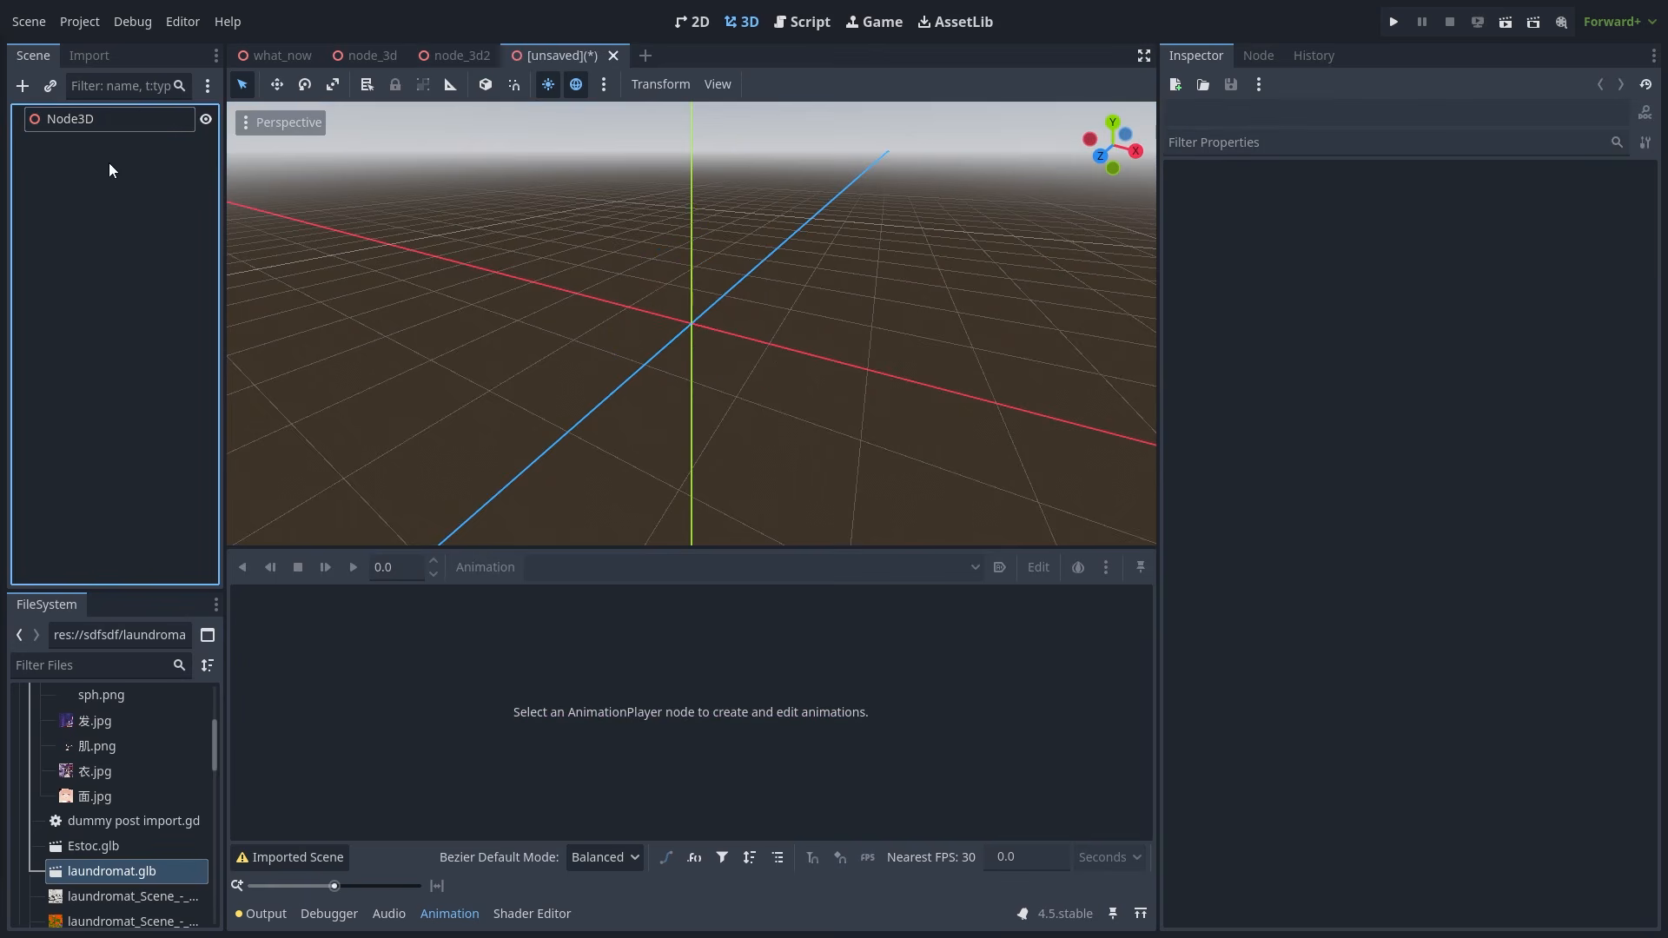
{"action": "left_click", "coordinate": [116, 119]}
- Add a MeshInstance3D child under Node3D and give it a box mesh
{"action": "key", "text": "ctrl+a"}
{"action": "type", "text": "mes"}
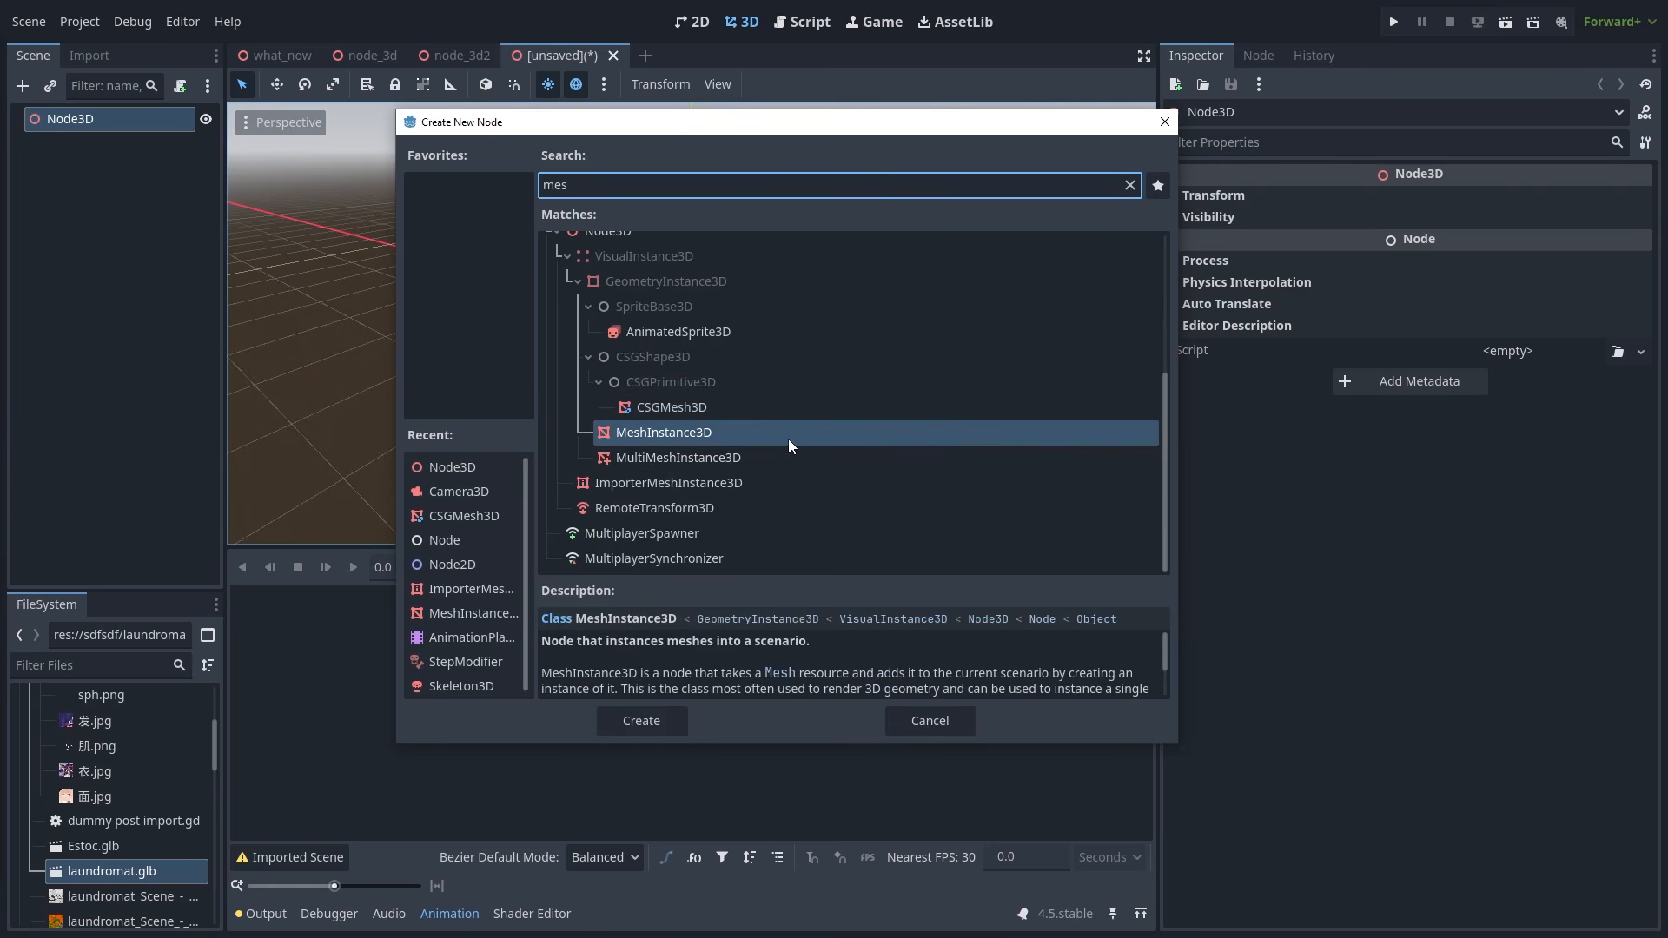
{"action": "double_click", "coordinate": [789, 440]}
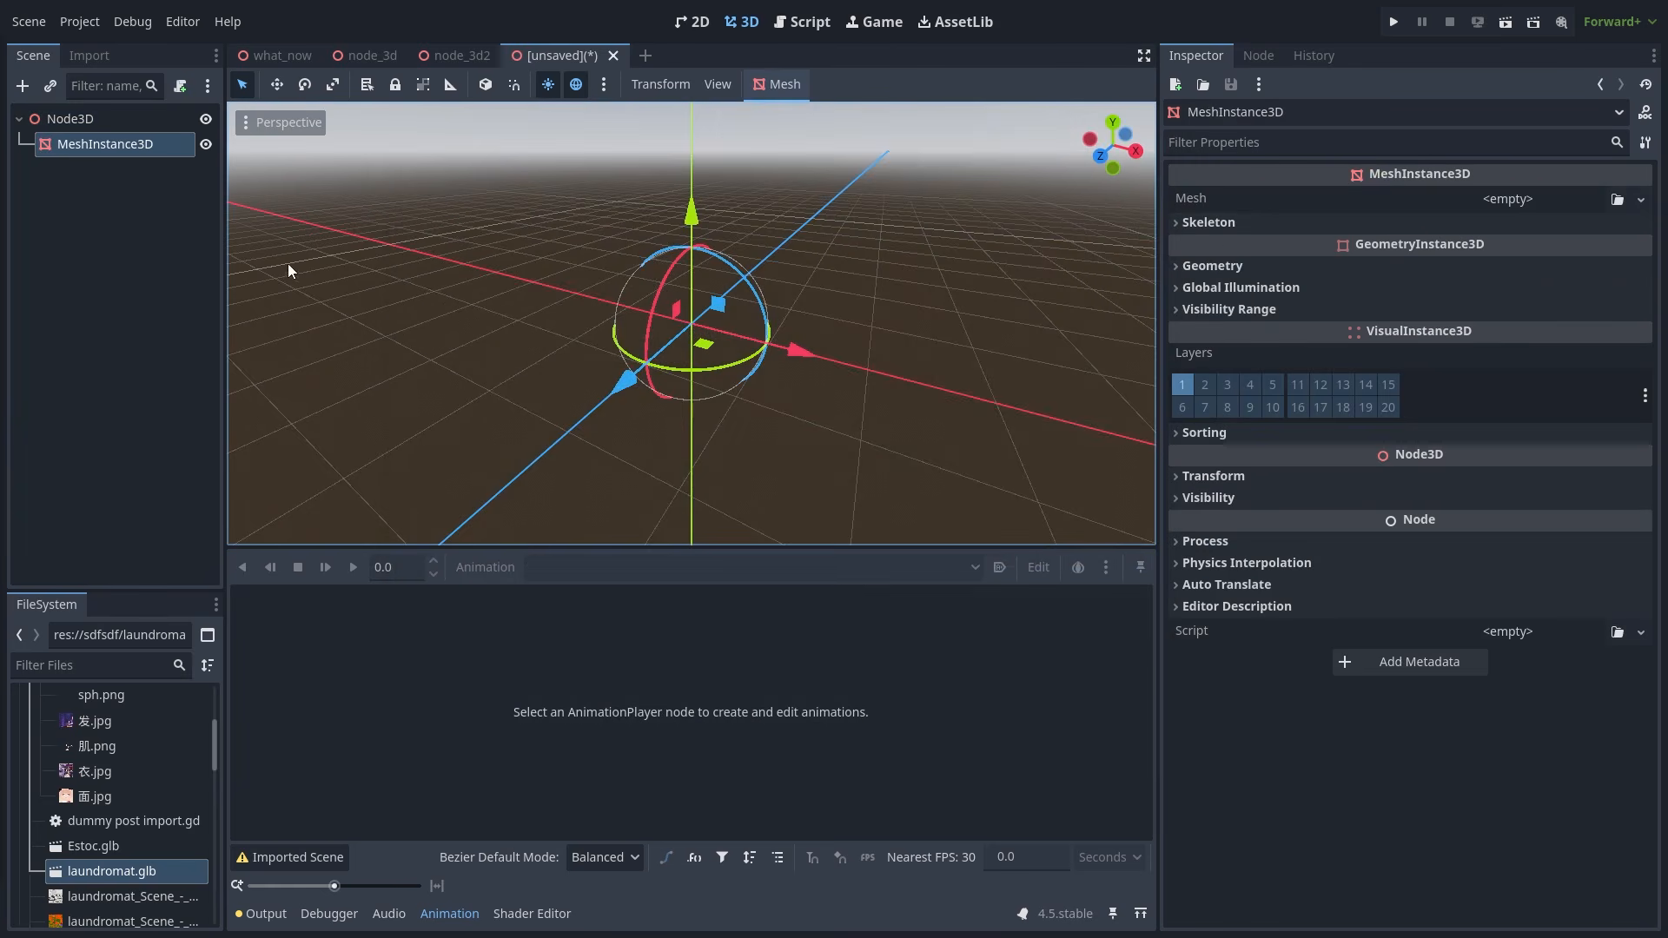
{"action": "left_click", "coordinate": [171, 207]}
{"action": "left_click", "coordinate": [116, 147]}
{"action": "middle_click_drag", "start_coordinate": [832, 268], "coordinate": [1049, 259]}
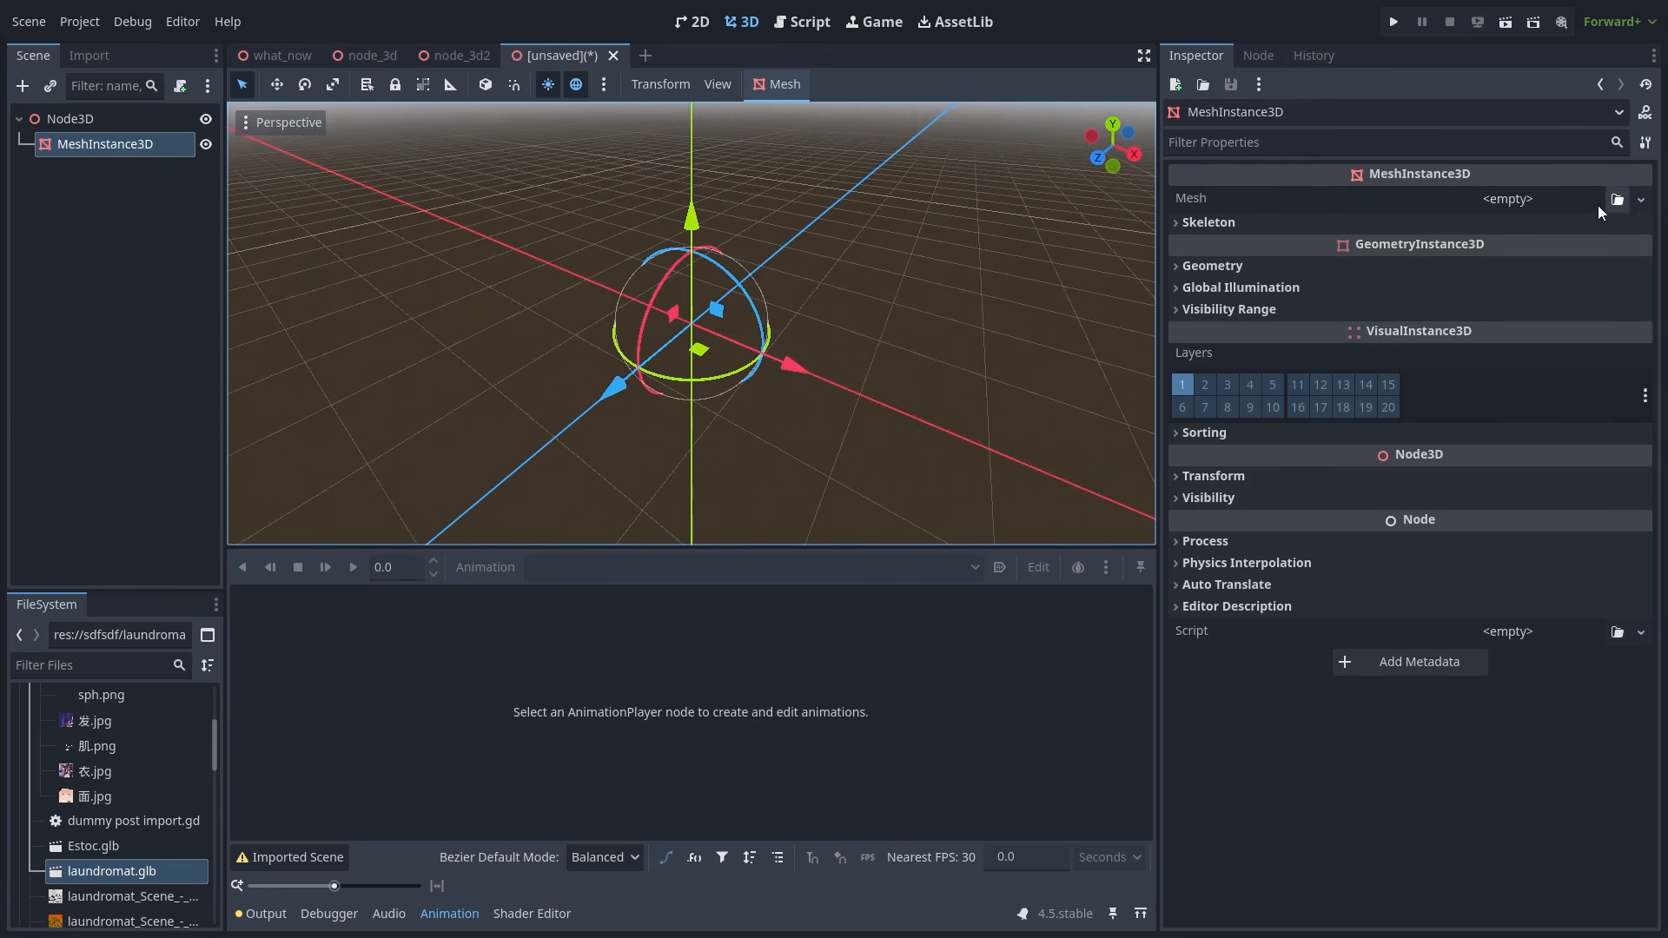
{"action": "left_click", "coordinate": [1531, 201]}
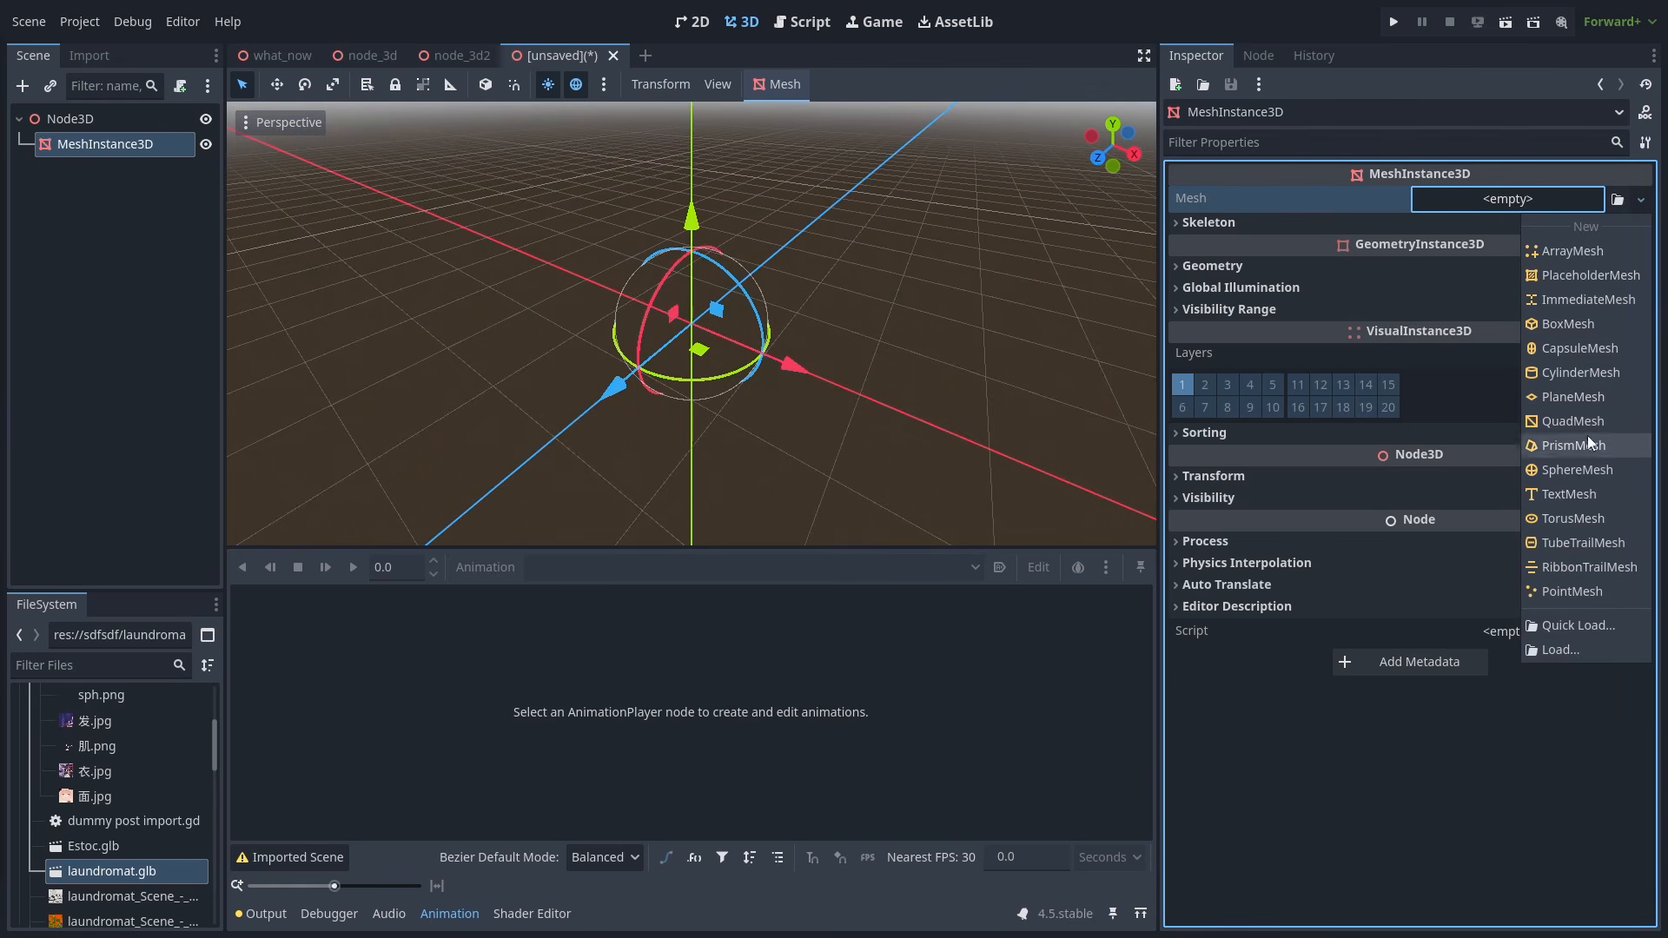
{"action": "left_click", "coordinate": [1581, 325]}
{"action": "left_click", "coordinate": [872, 342]}
{"action": "middle_click_drag", "start_coordinate": [863, 340], "coordinate": [827, 264]}
- Add an AnimationPlayer child next to the cube under the Node3D root
{"action": "left_click", "coordinate": [88, 115]}
{"action": "right_click", "coordinate": [89, 114]}
{"action": "left_click", "coordinate": [118, 125]}
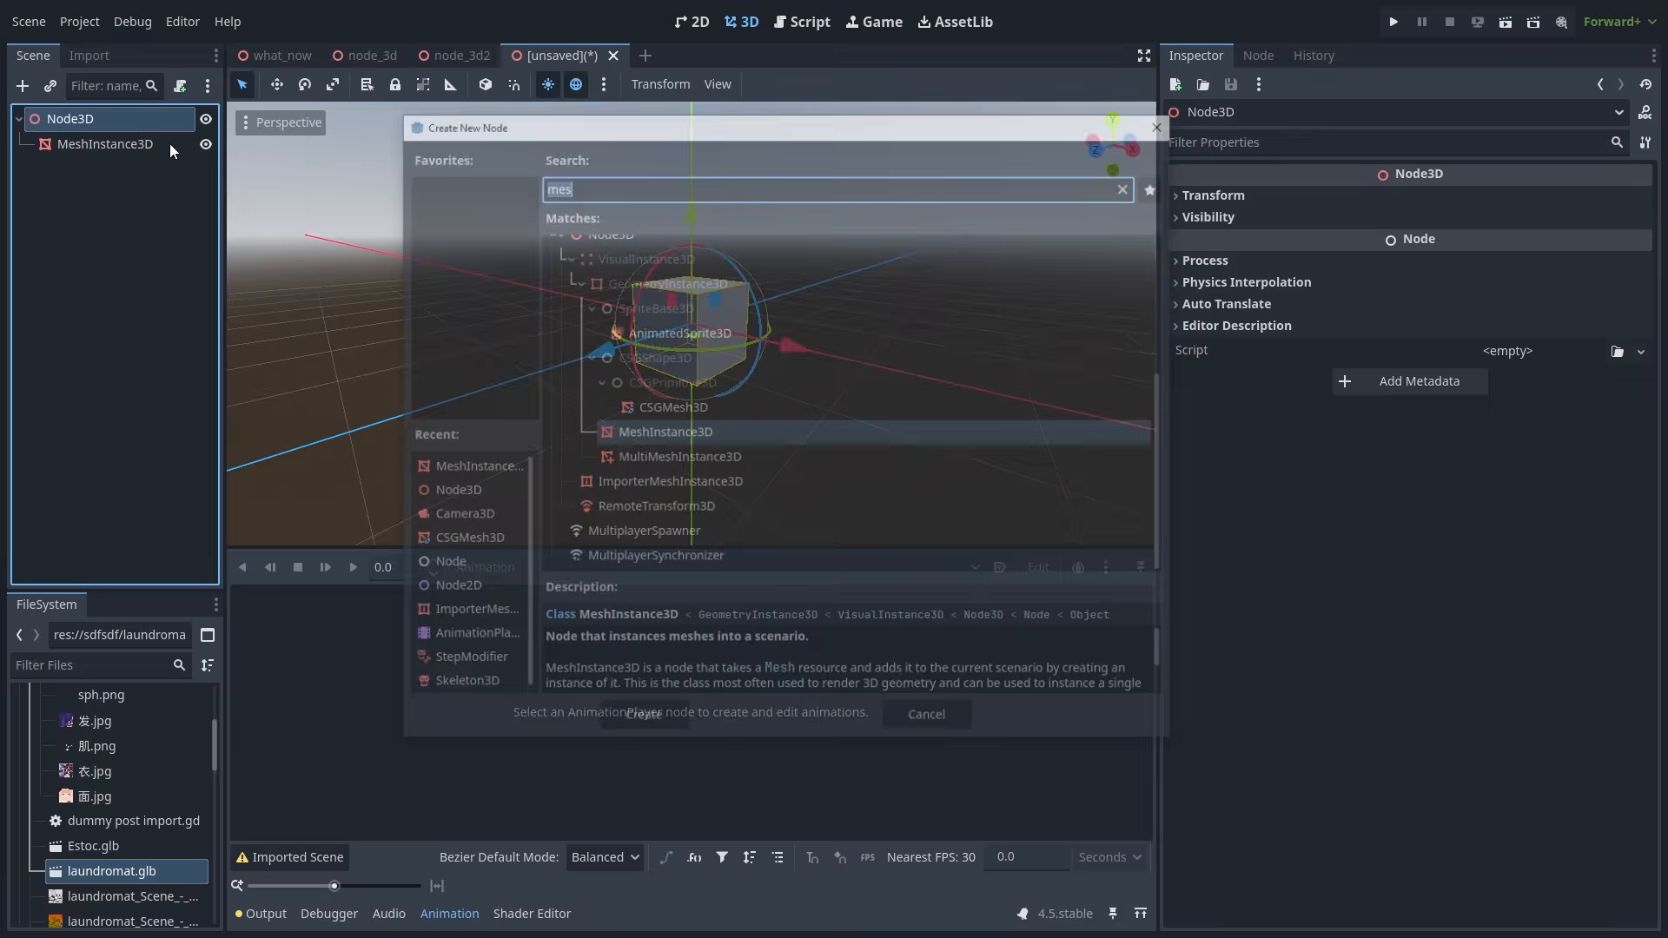
{"action": "type", "text": "ф"}
{"action": "key", "text": "BackSpace"}
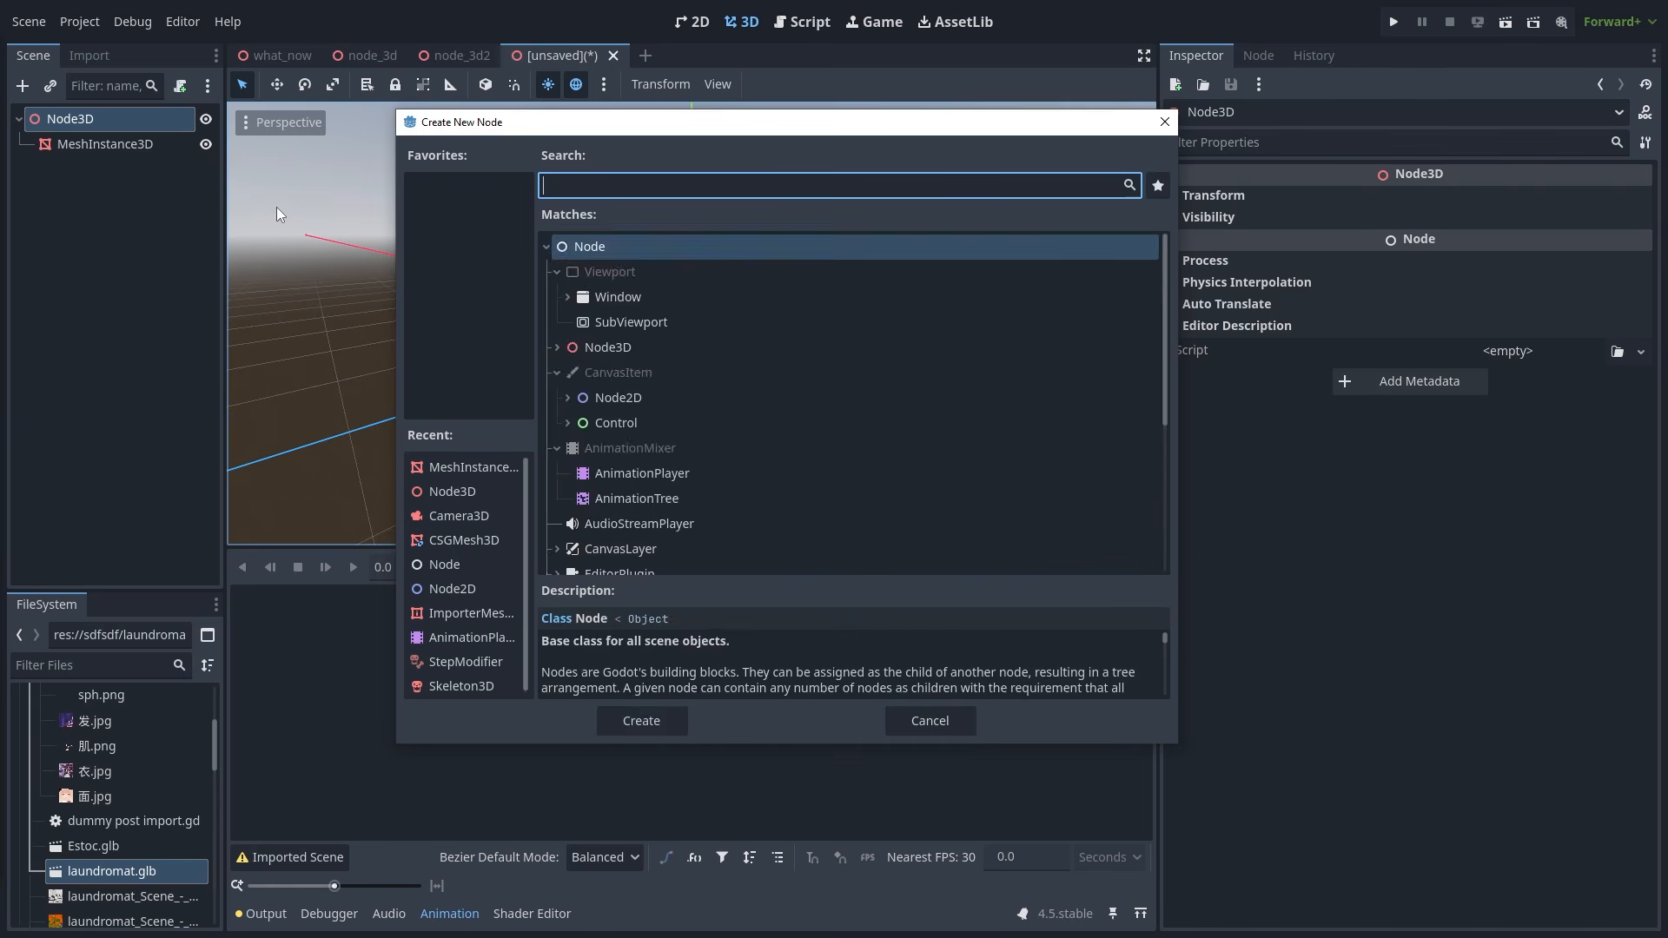
{"action": "type", "text": "ani"}
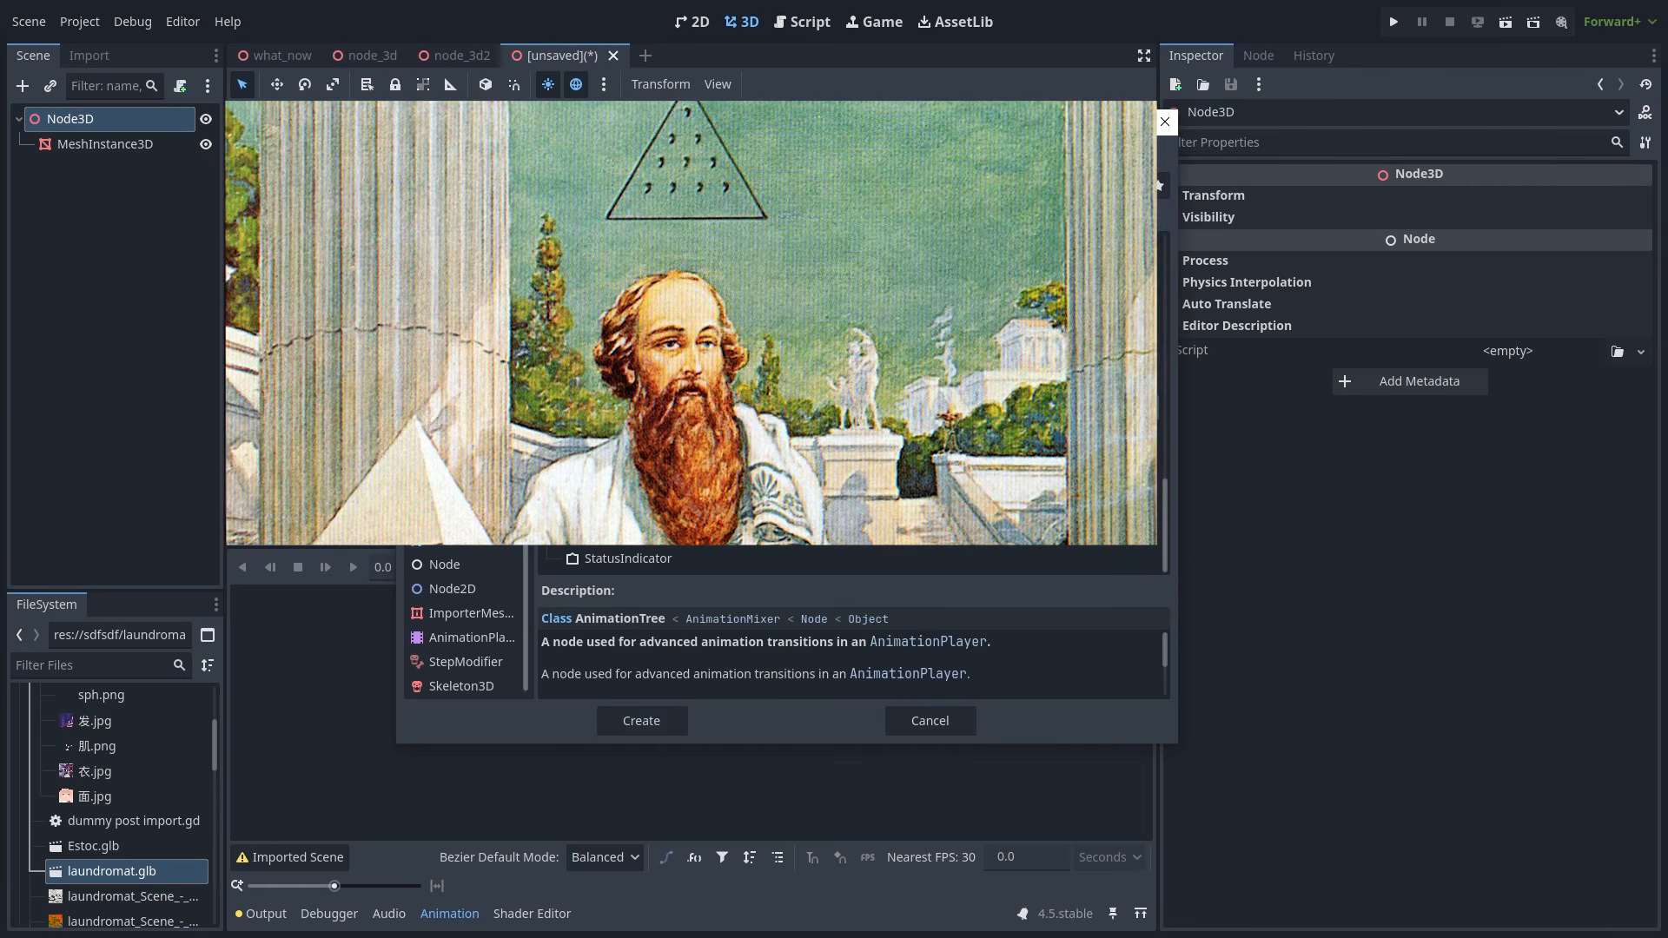
{"action": "double_click", "coordinate": [638, 383]}
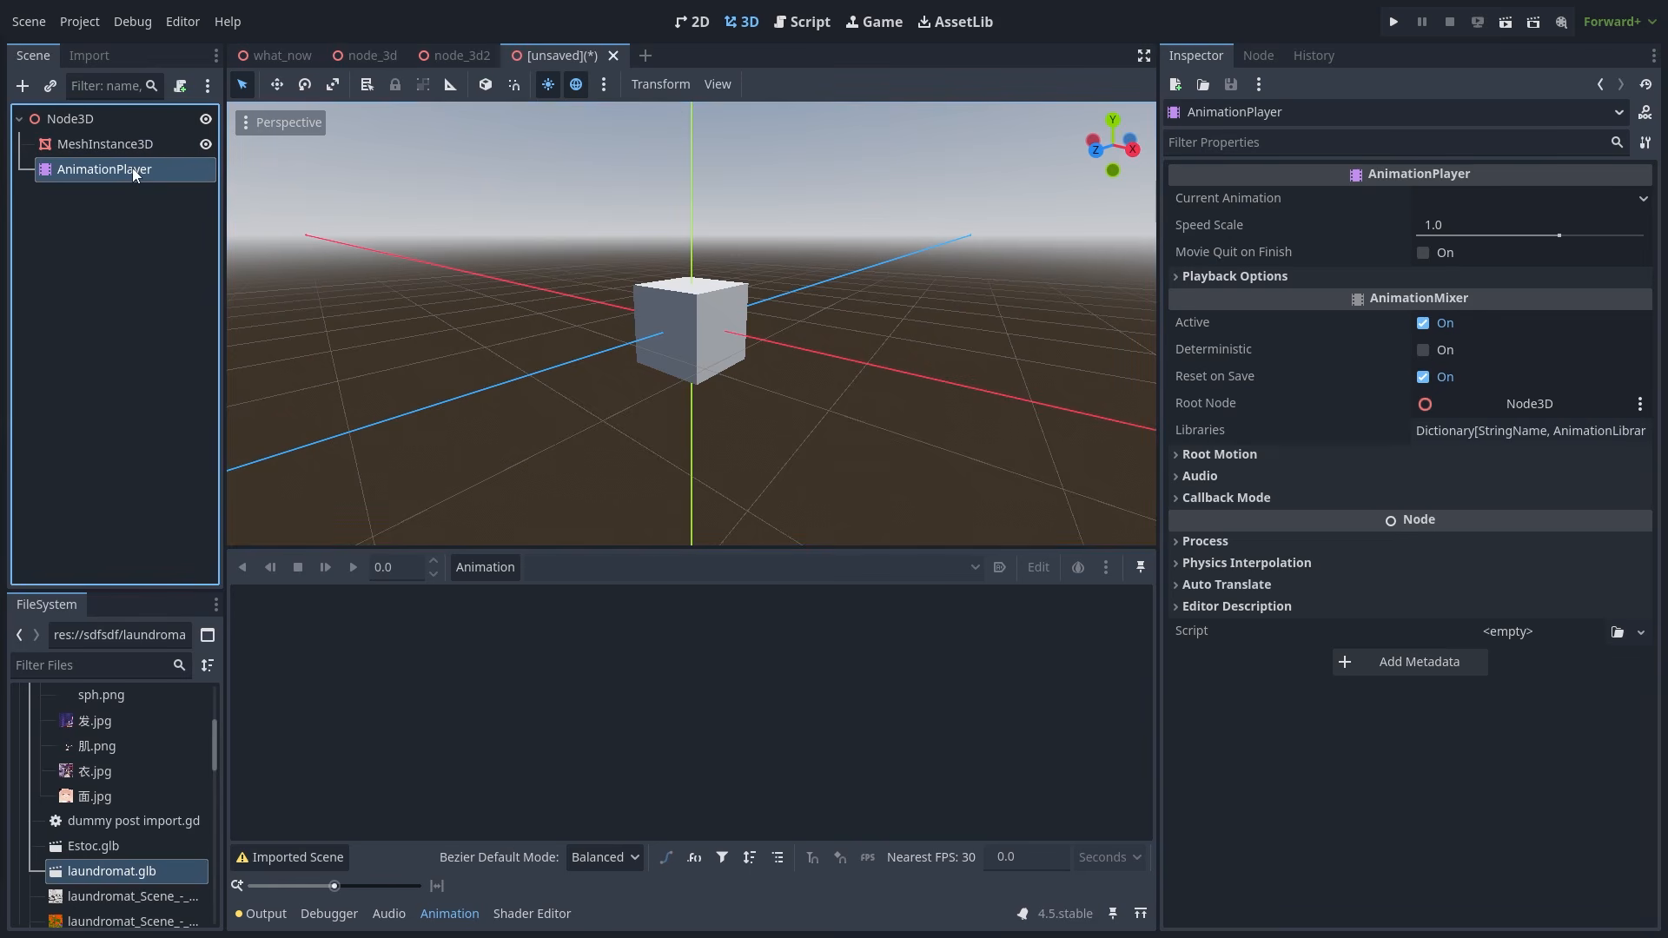
- Open the AnimationPlayer class documentation with the script list collapsed
{"action": "right_click", "coordinate": [1466, 174]}
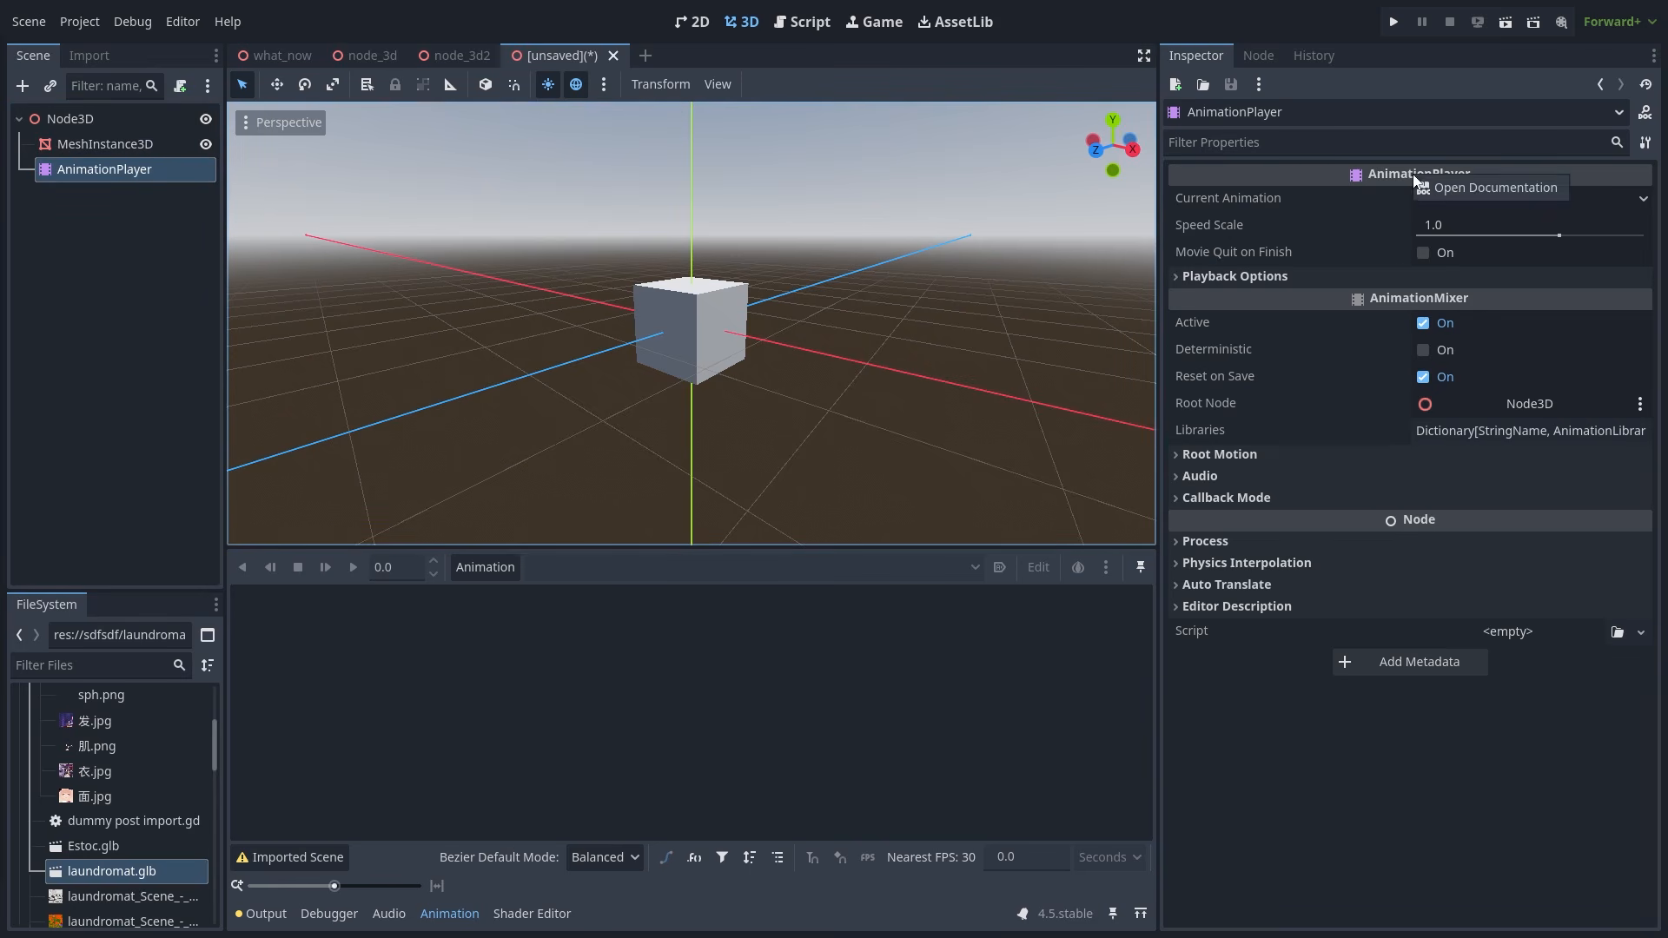
{"action": "left_click", "coordinate": [1476, 188]}
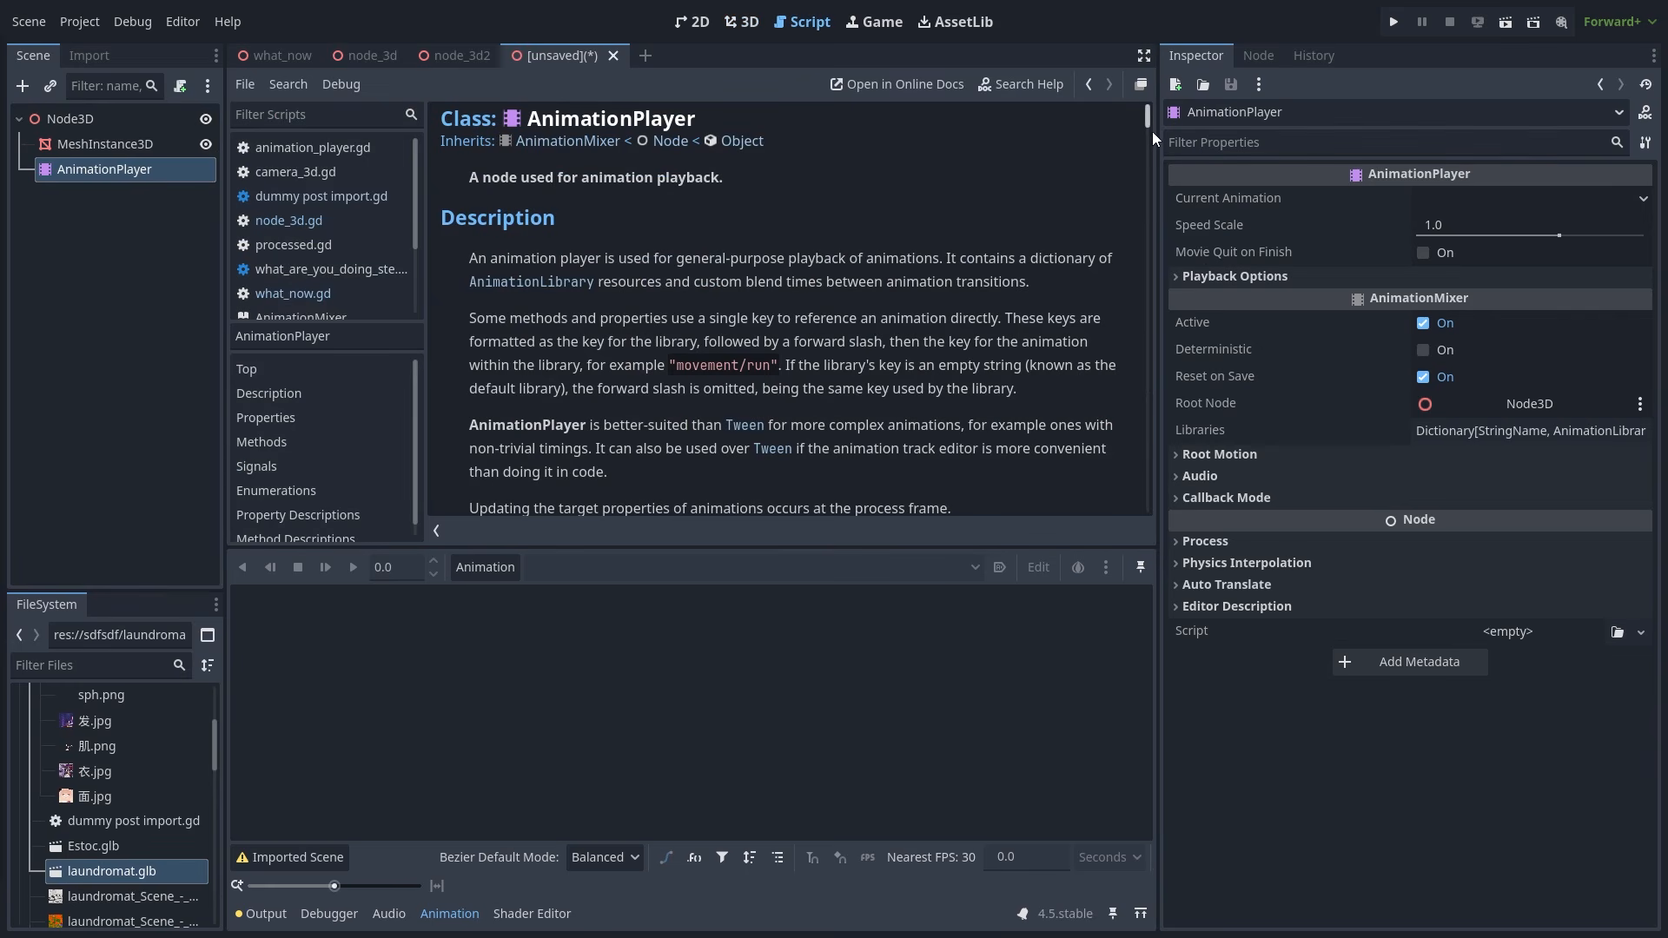
{"action": "left_click", "coordinate": [436, 530]}
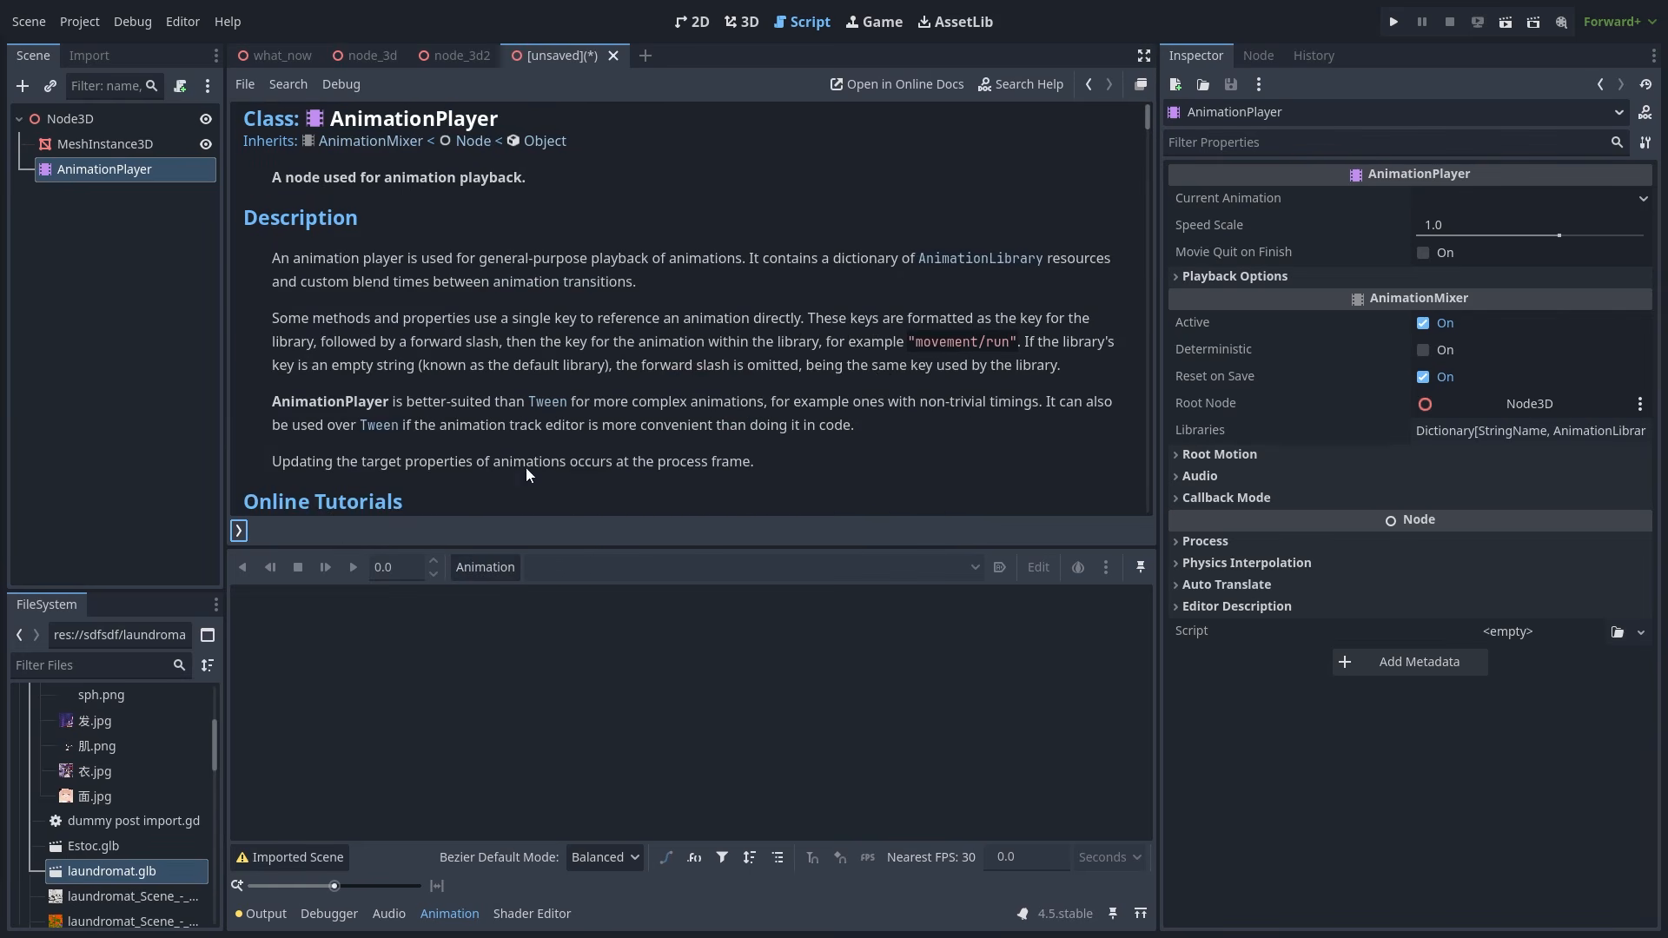
- Scroll to the Methods and jump to the play_section_with_markers description
{"action": "scroll", "coordinate": [931, 382], "scroll_direction": "down", "scroll_amount": 5}
{"action": "scroll", "coordinate": [1016, 370], "scroll_direction": "down", "scroll_amount": 3}
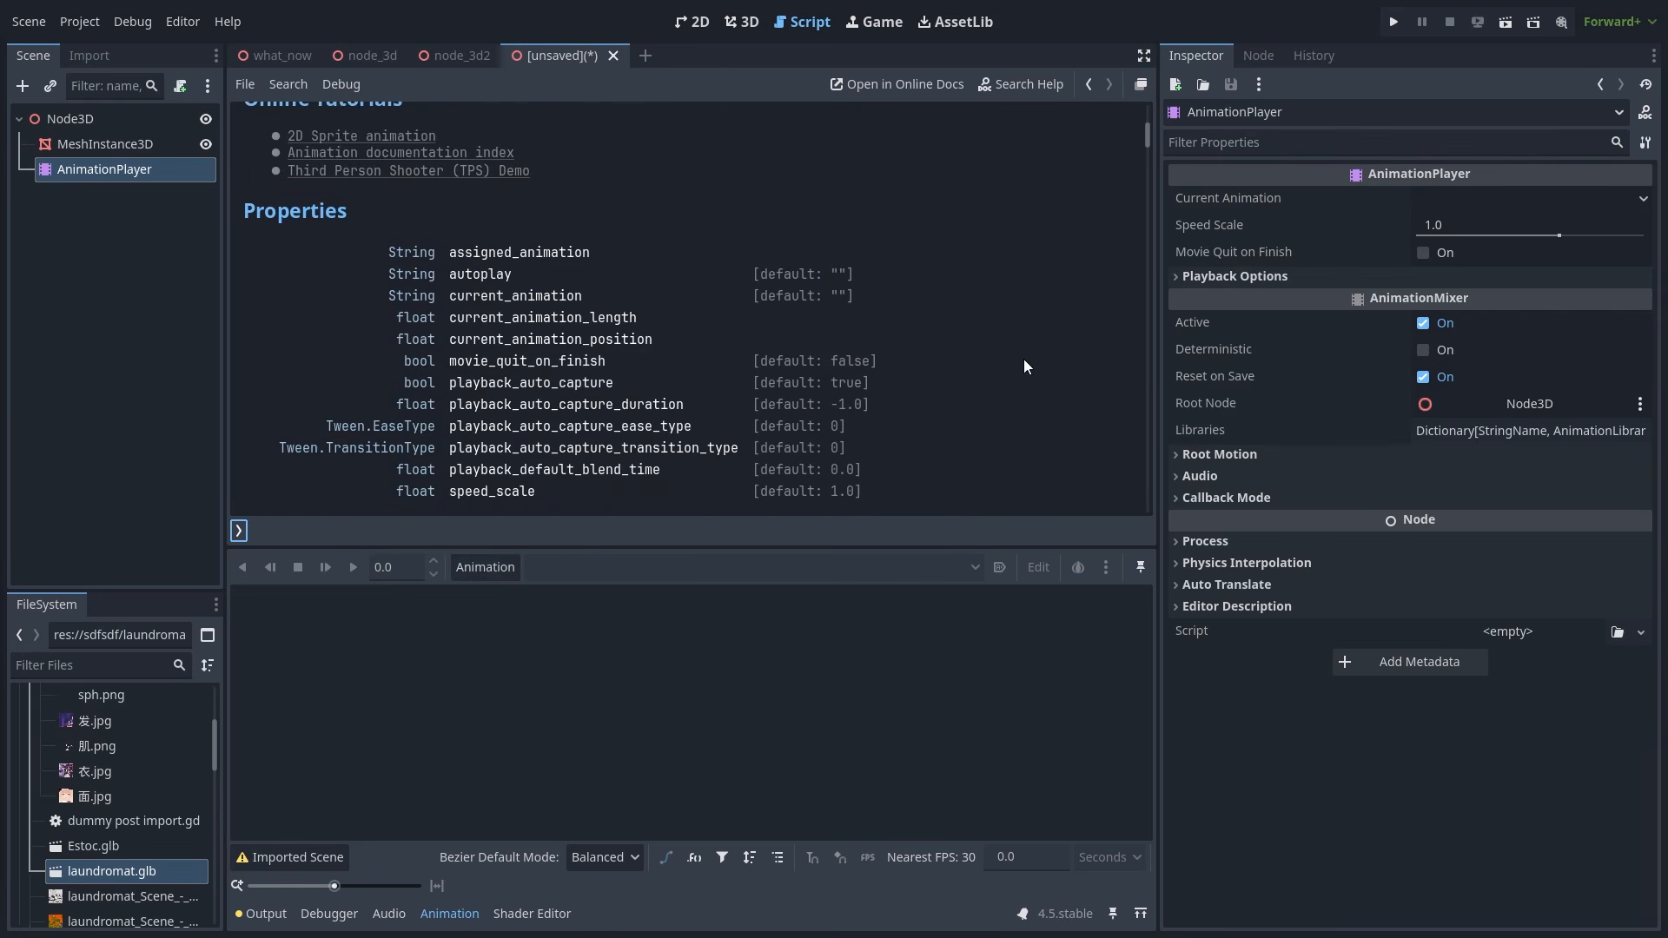
{"action": "scroll", "coordinate": [1025, 354], "scroll_direction": "down", "scroll_amount": 5}
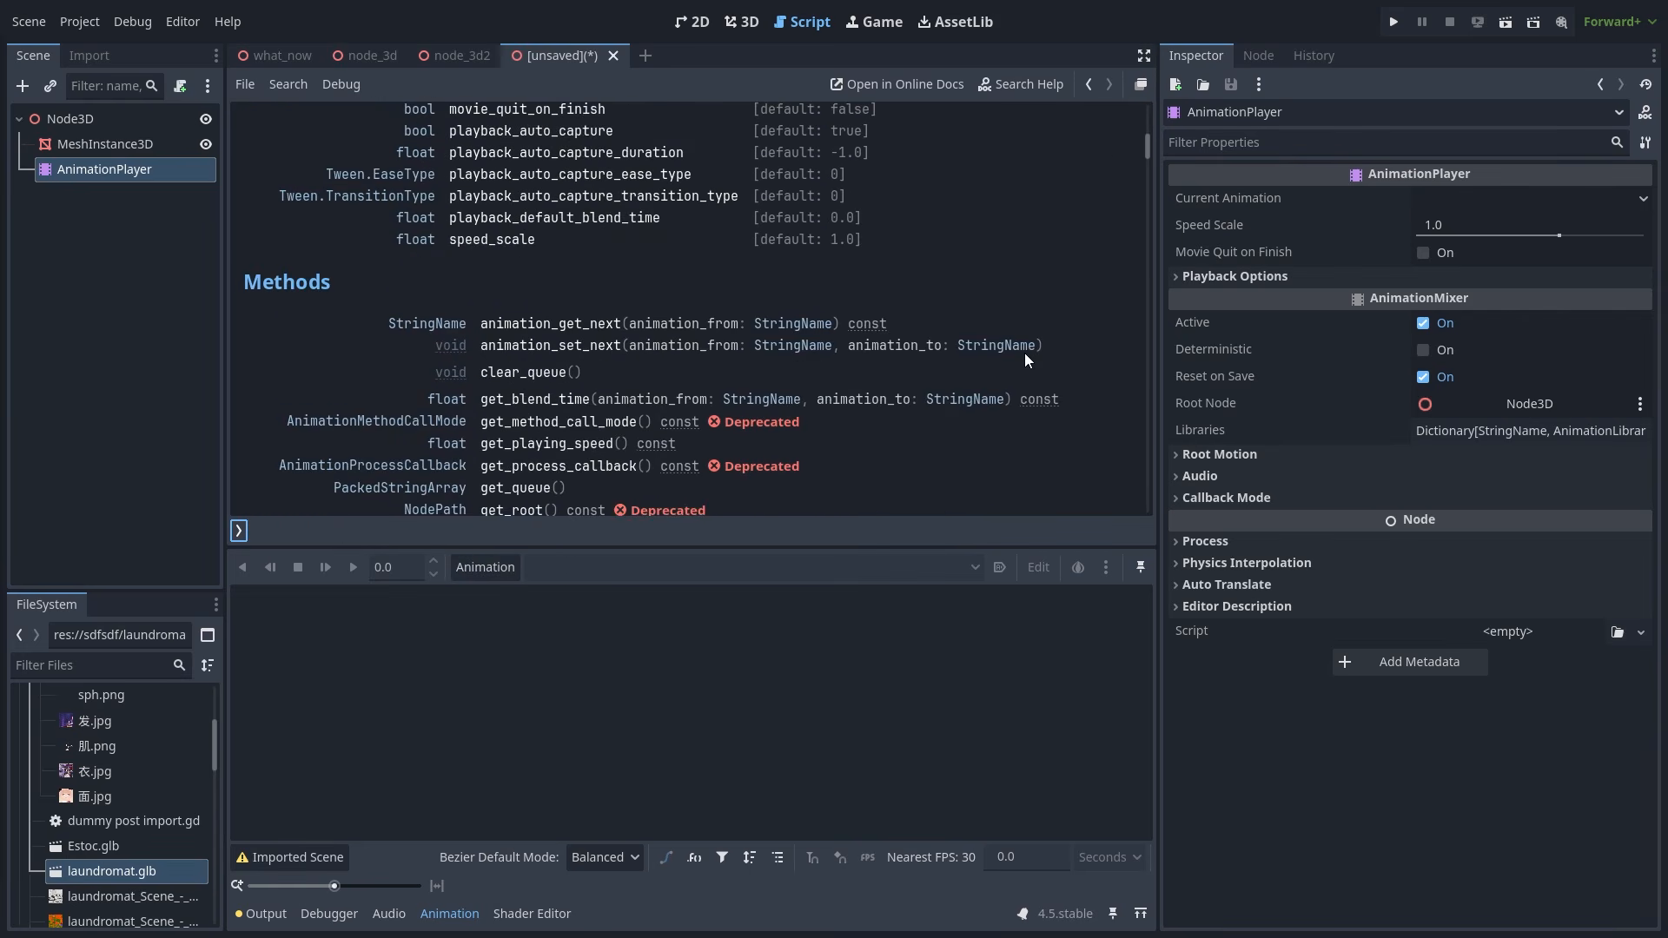
{"action": "scroll", "coordinate": [1024, 353], "scroll_direction": "down", "scroll_amount": 2}
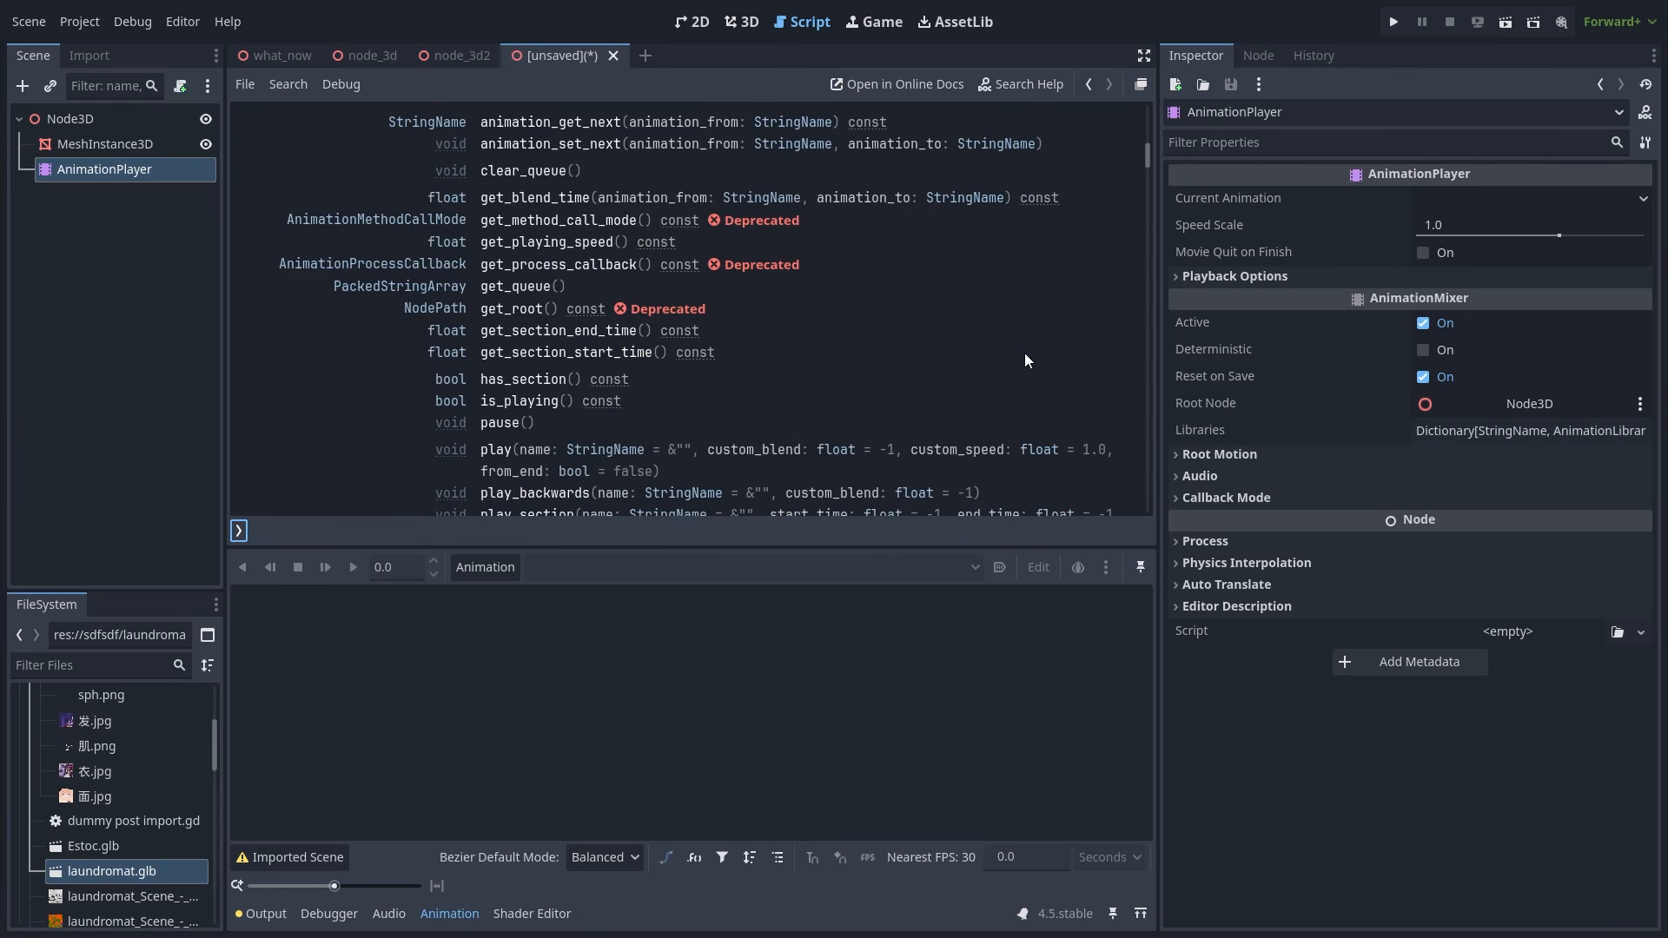
{"action": "scroll", "coordinate": [1025, 352], "scroll_direction": "down", "scroll_amount": 3}
{"action": "scroll", "coordinate": [1025, 359], "scroll_direction": "down", "scroll_amount": 2}
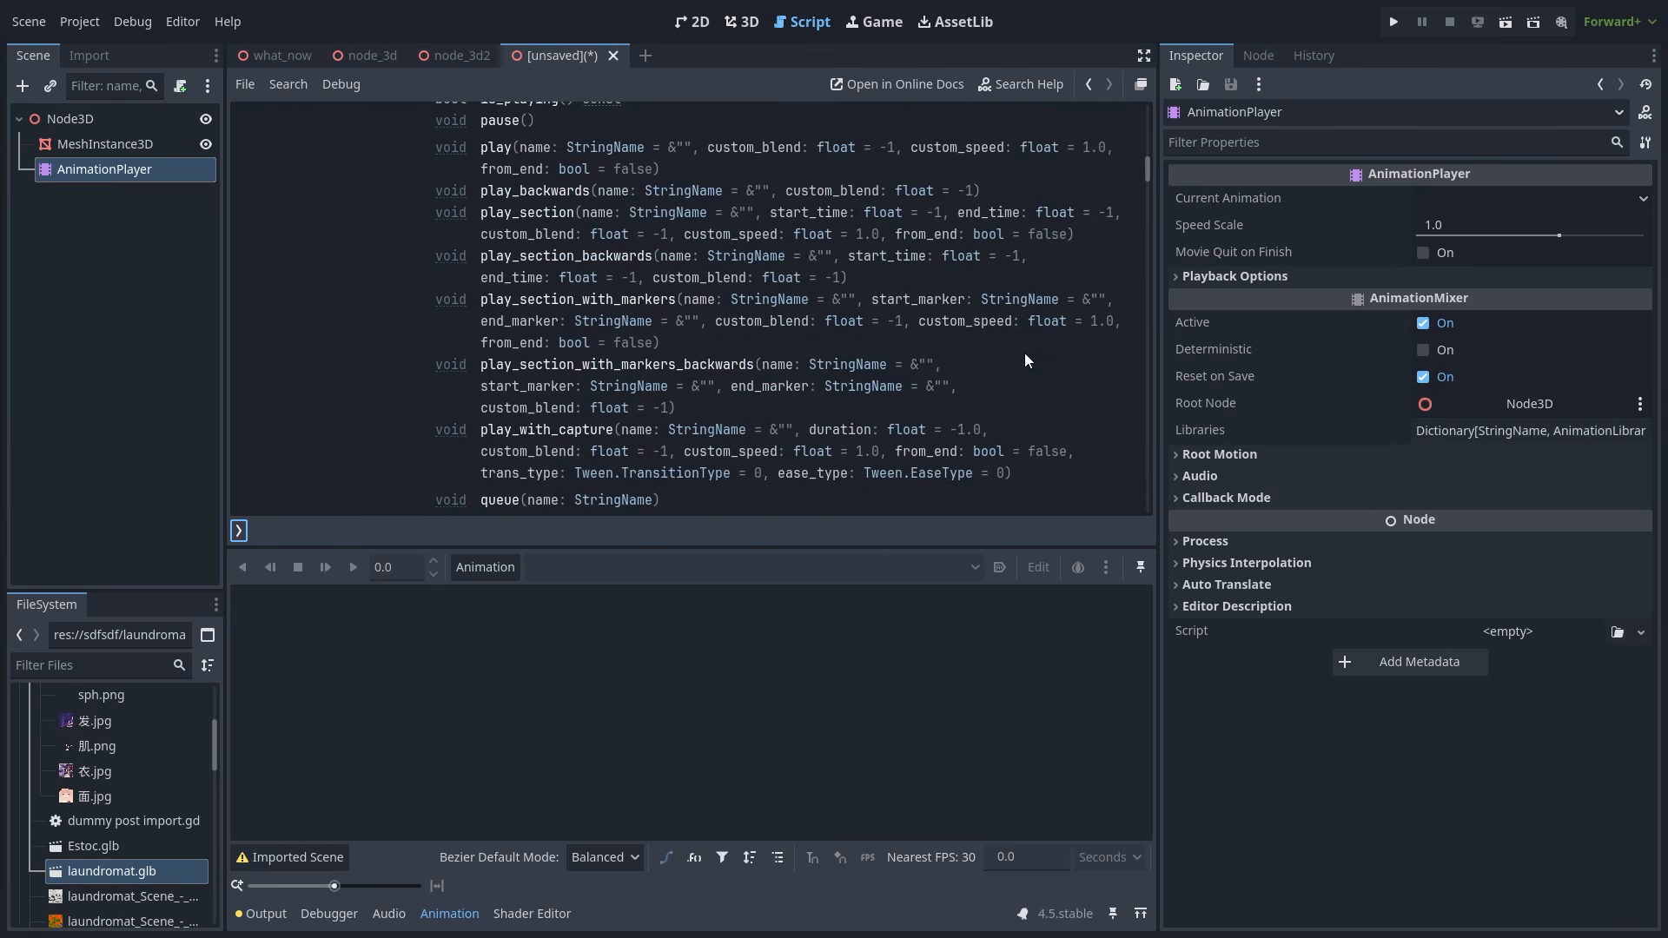
{"action": "scroll", "coordinate": [1024, 353], "scroll_direction": "down", "scroll_amount": 3}
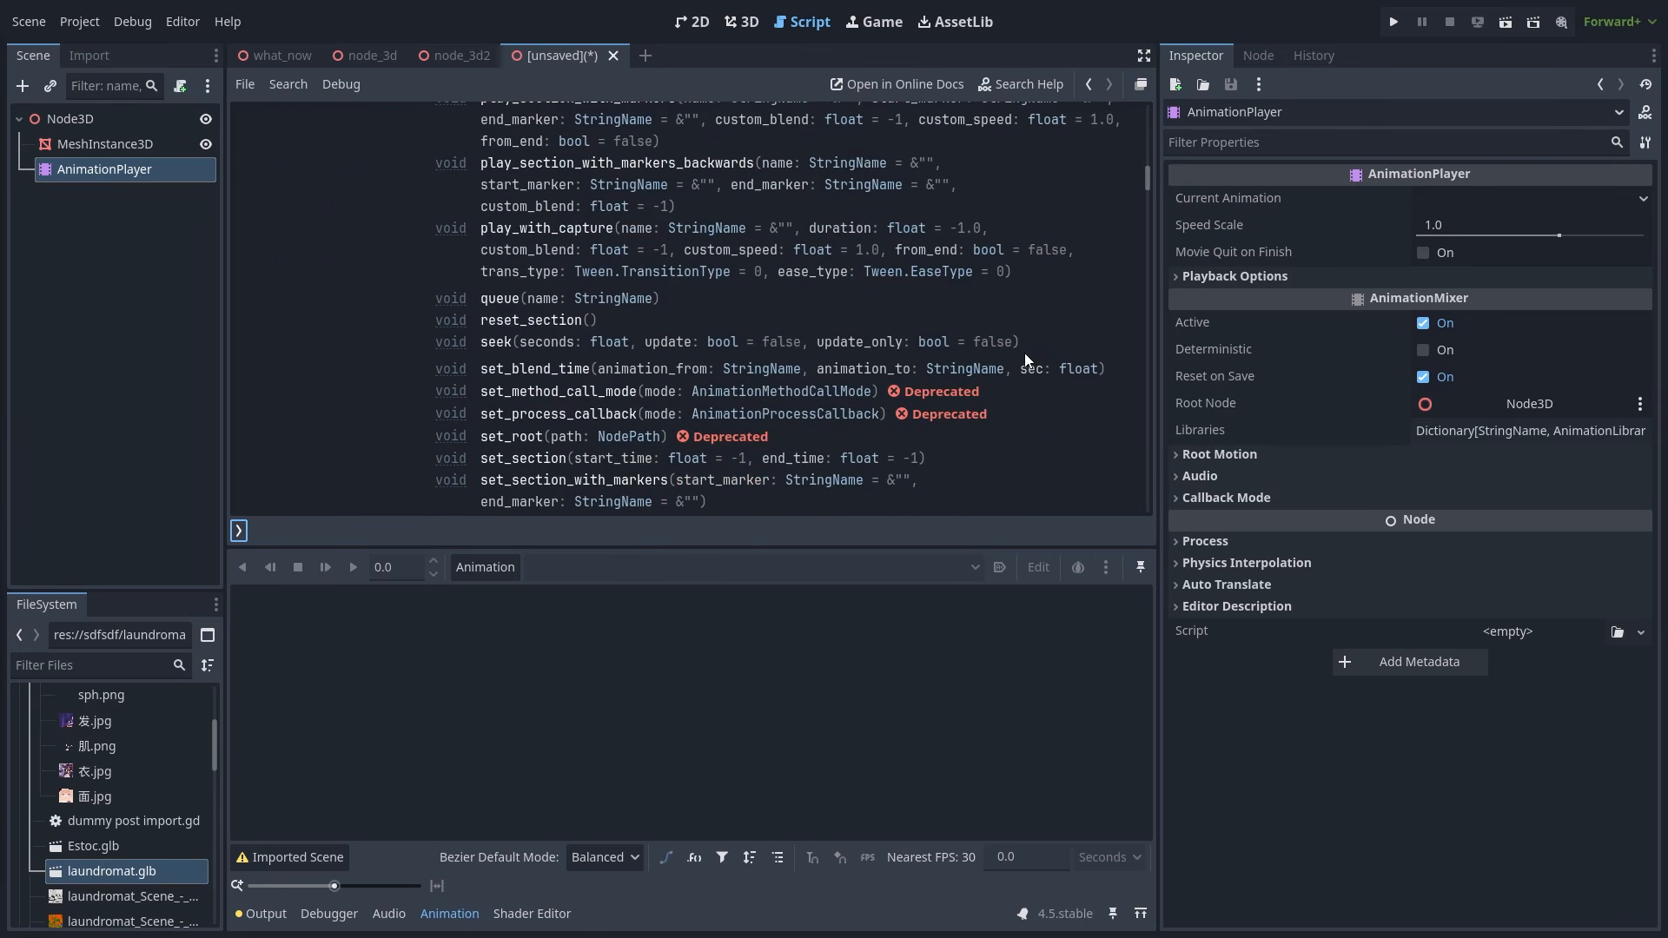
{"action": "scroll", "coordinate": [1024, 359], "scroll_direction": "down", "scroll_amount": 2}
{"action": "scroll", "coordinate": [1024, 359], "scroll_direction": "up", "scroll_amount": 5}
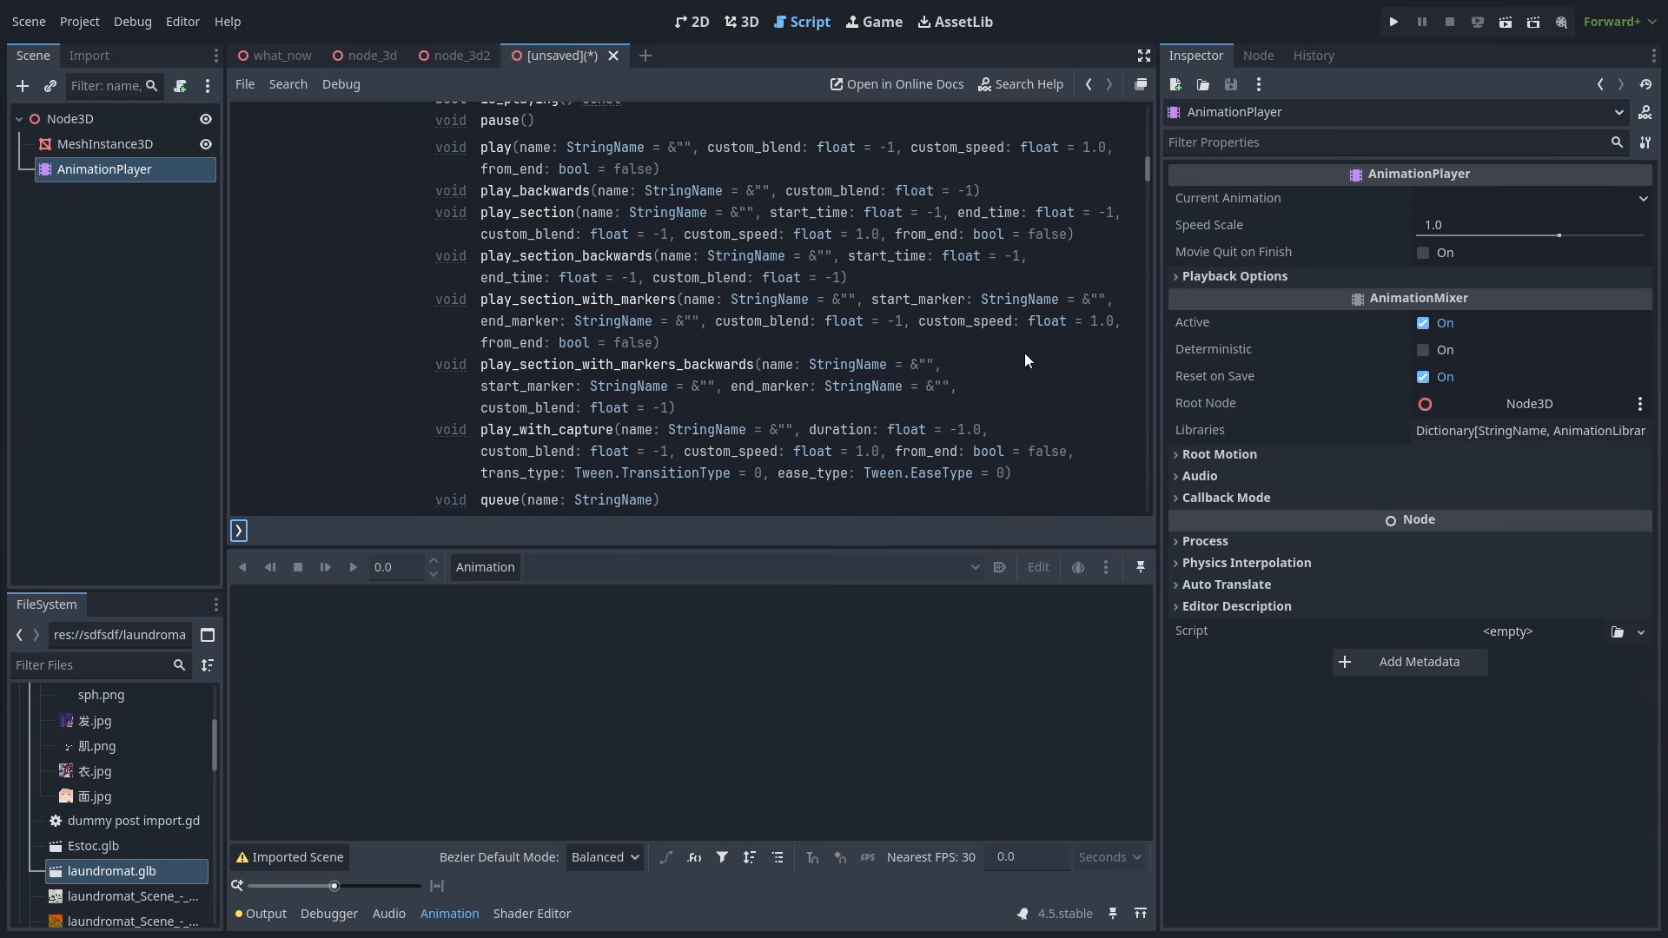
{"action": "left_click", "coordinate": [610, 298]}
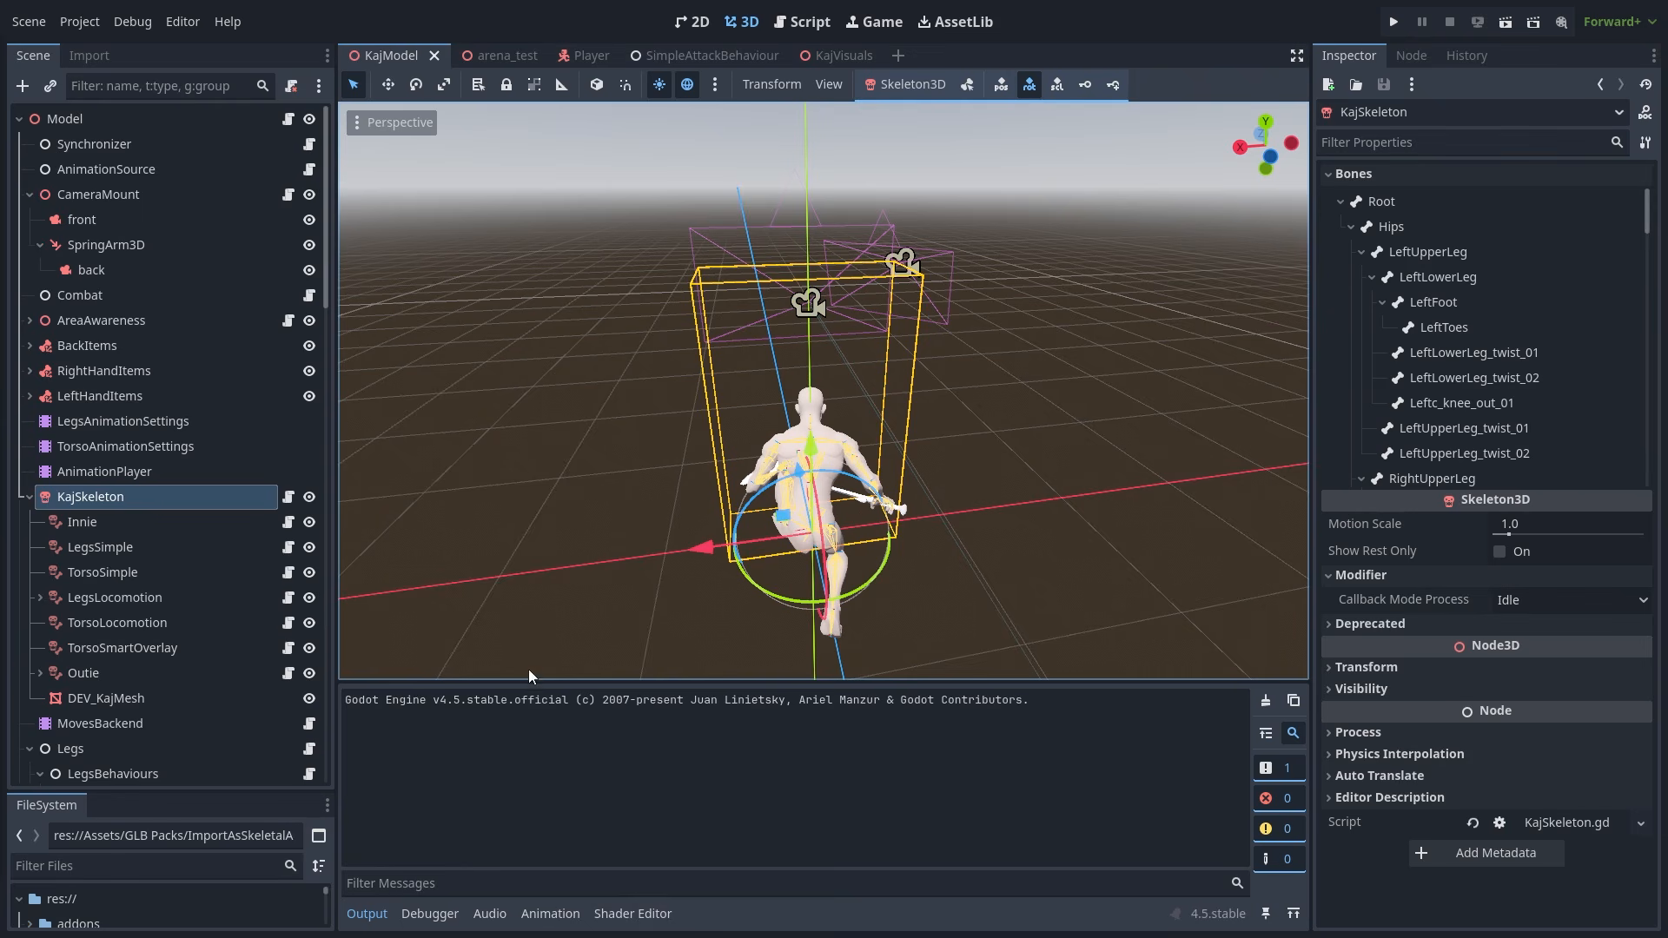
- Inspect the KajModel scene's AnimationPlayer, Innie and LegsSimple nodes
{"action": "left_click", "coordinate": [196, 471]}
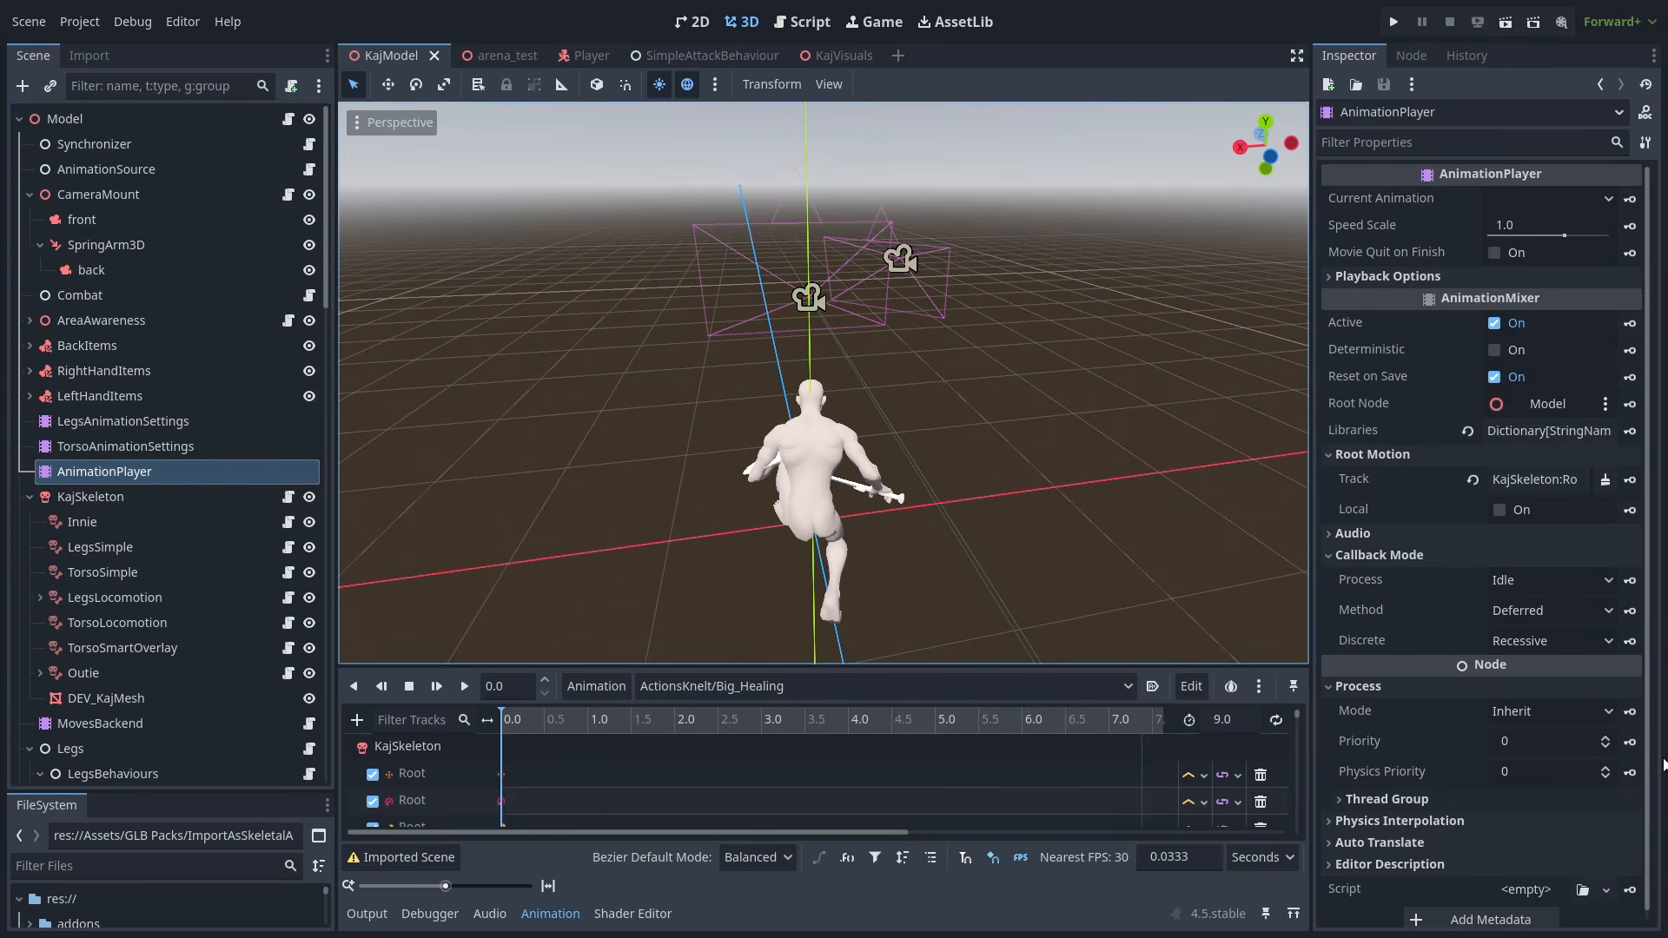
{"action": "left_click", "coordinate": [167, 526]}
{"action": "left_click", "coordinate": [161, 548]}
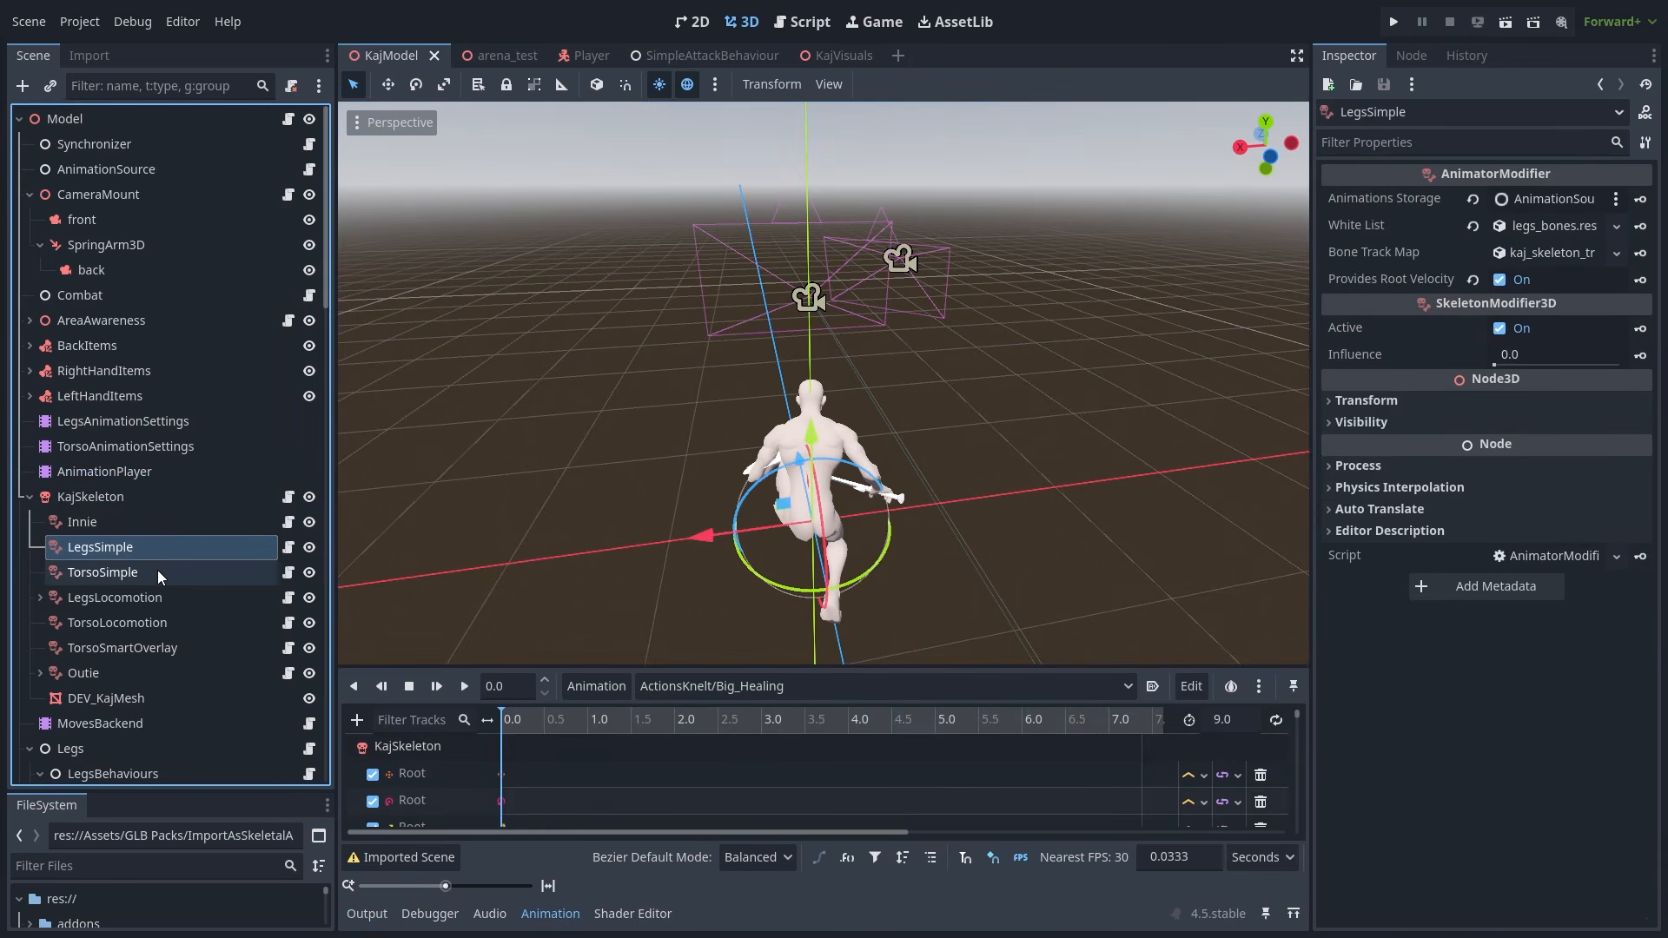
{"action": "scroll", "coordinate": [158, 570], "scroll_direction": "down", "scroll_amount": 3}
- Expand the Legs node's Process, Thread Group, Physics Interpolation, Auto Translate and Editor Description sections
{"action": "left_click", "coordinate": [165, 582]}
{"action": "left_click", "coordinate": [1427, 512]}
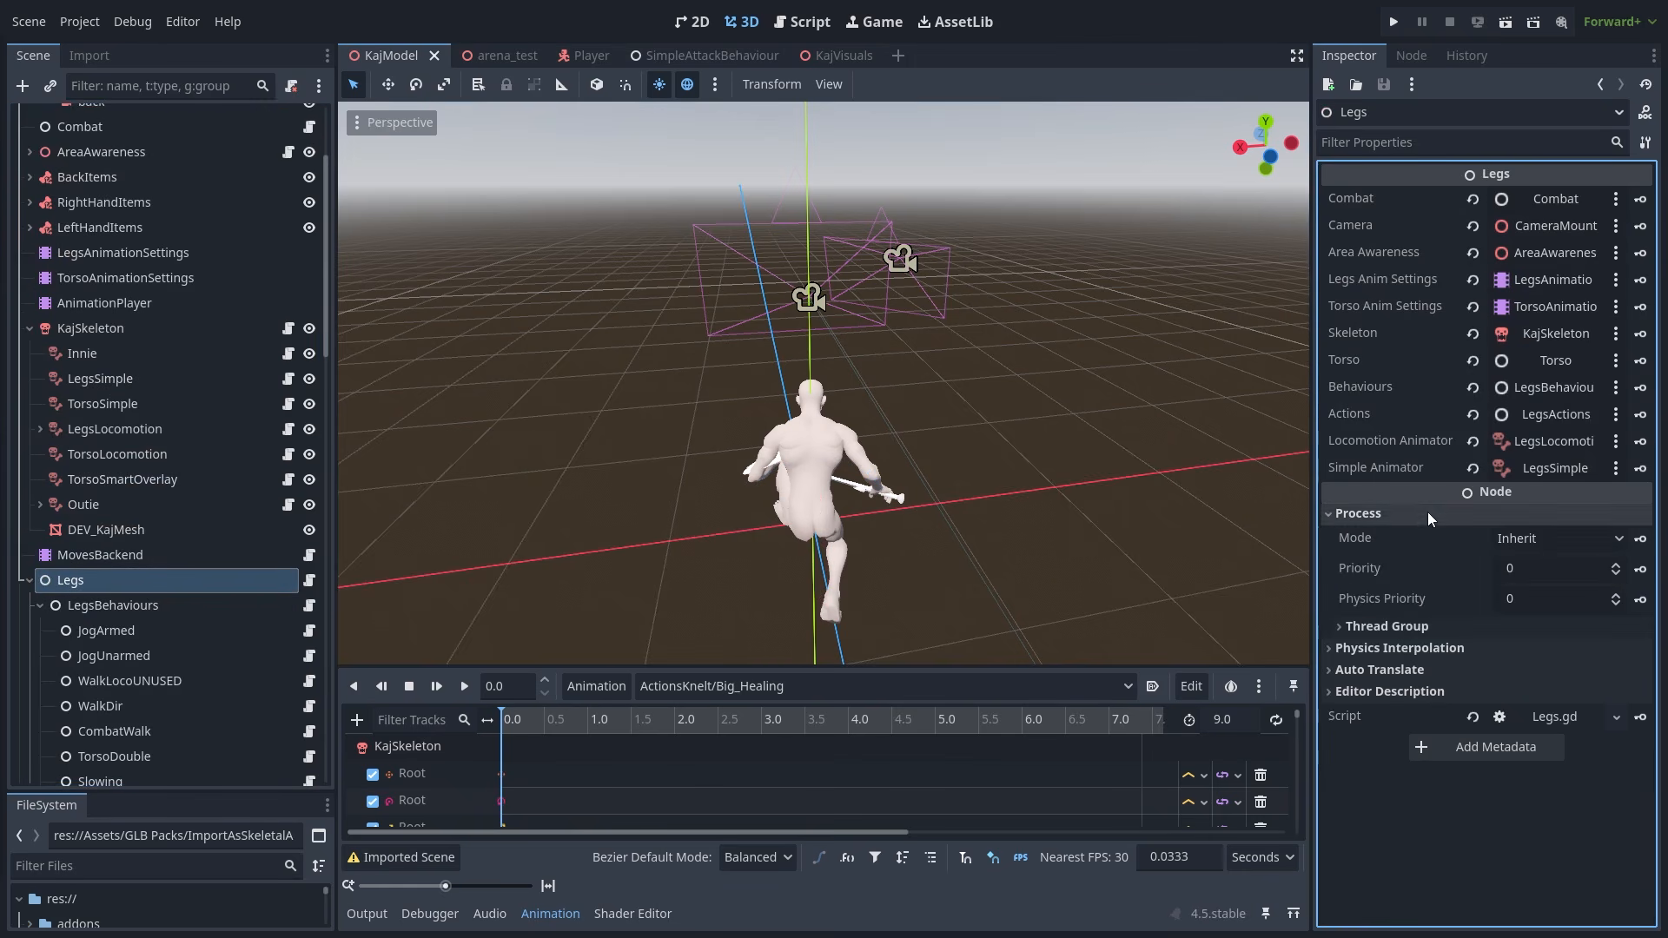
{"action": "left_click", "coordinate": [1383, 648]}
{"action": "left_click", "coordinate": [1394, 626]}
{"action": "left_click", "coordinate": [1383, 723]}
{"action": "left_click", "coordinate": [1395, 773]}
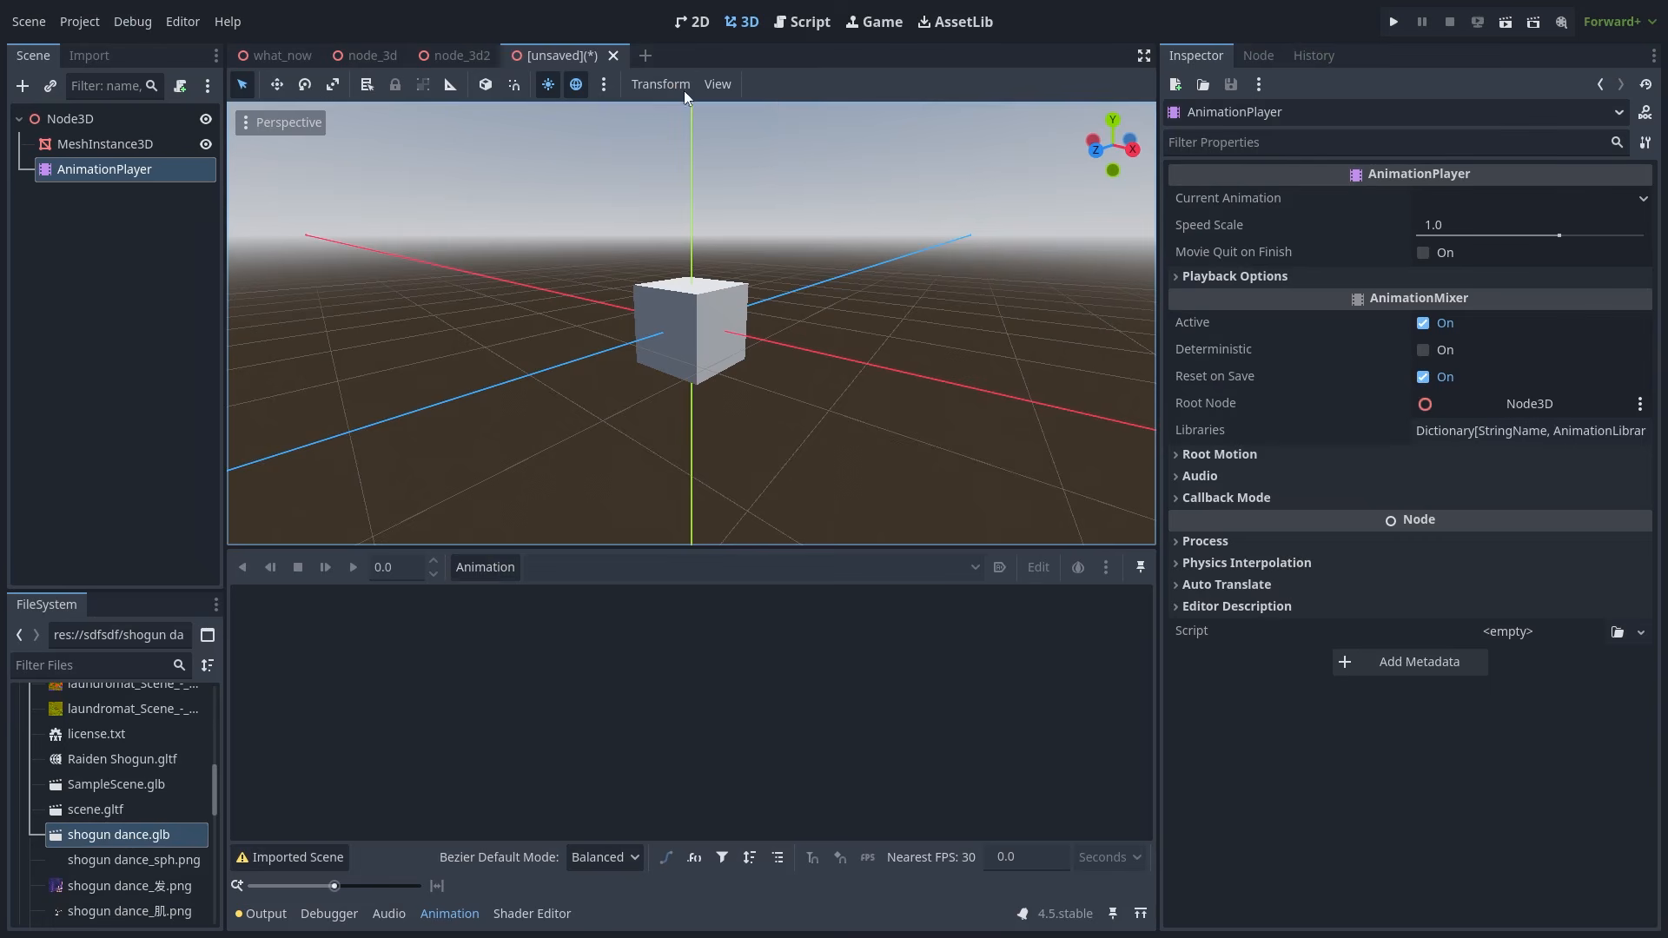
{"action": "left_click", "coordinate": [644, 55]}
{"action": "left_click_drag", "start_coordinate": [132, 832], "coordinate": [140, 836]}
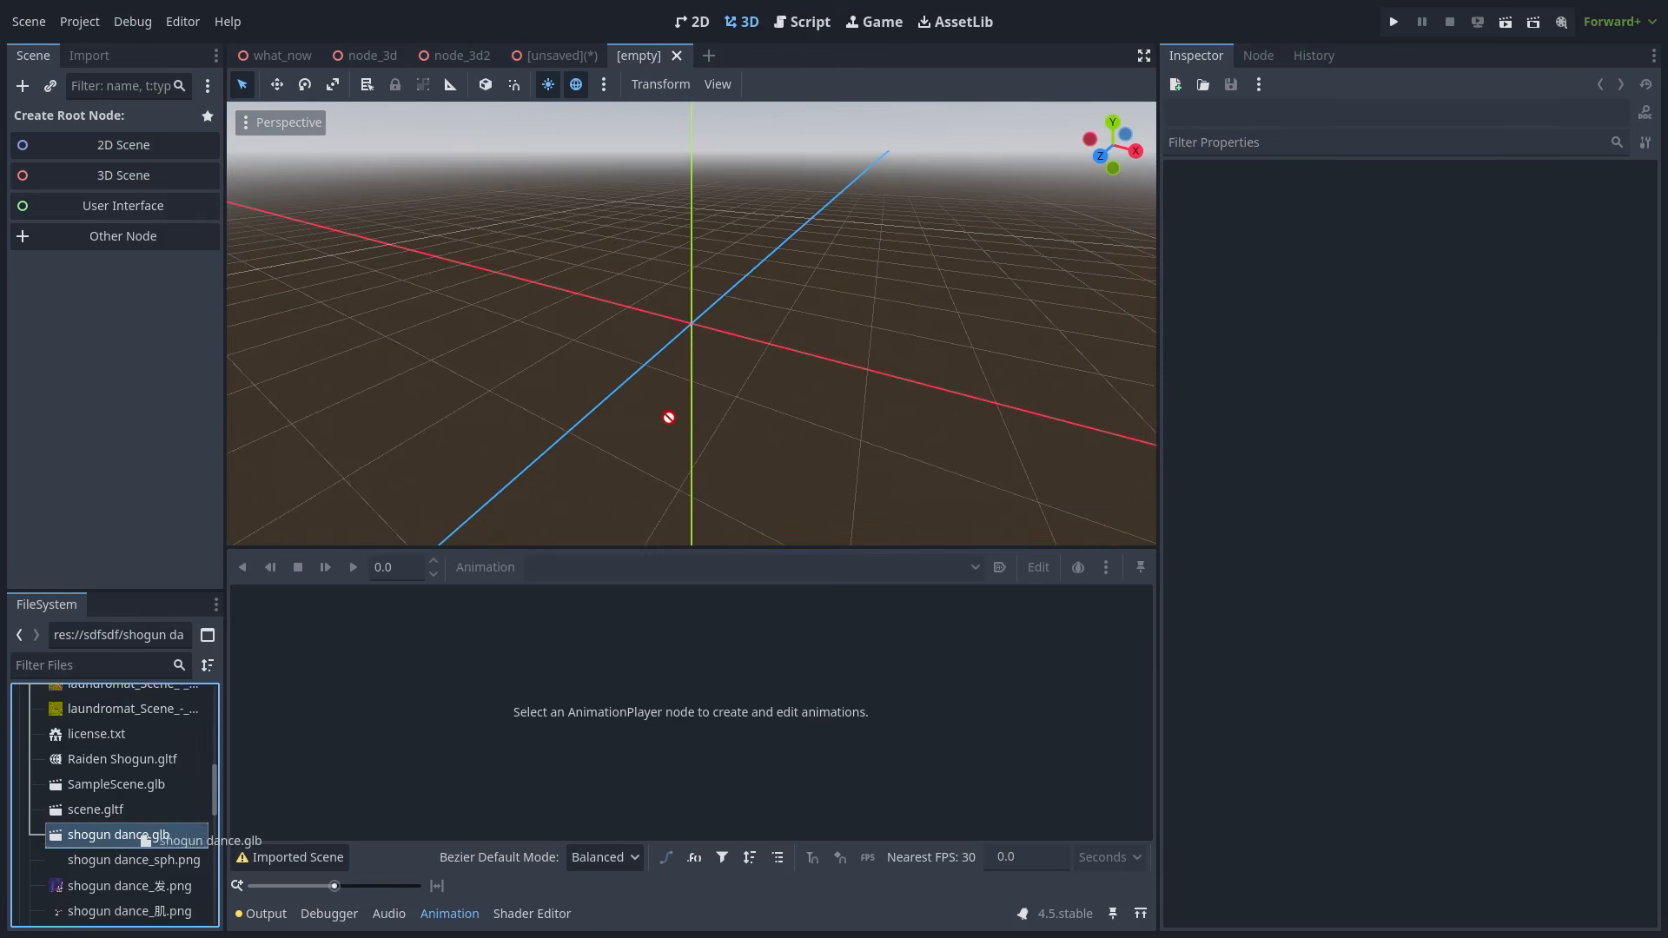
{"action": "left_click_drag", "start_coordinate": [668, 418], "coordinate": [695, 392]}
{"action": "right_click", "coordinate": [86, 143]}
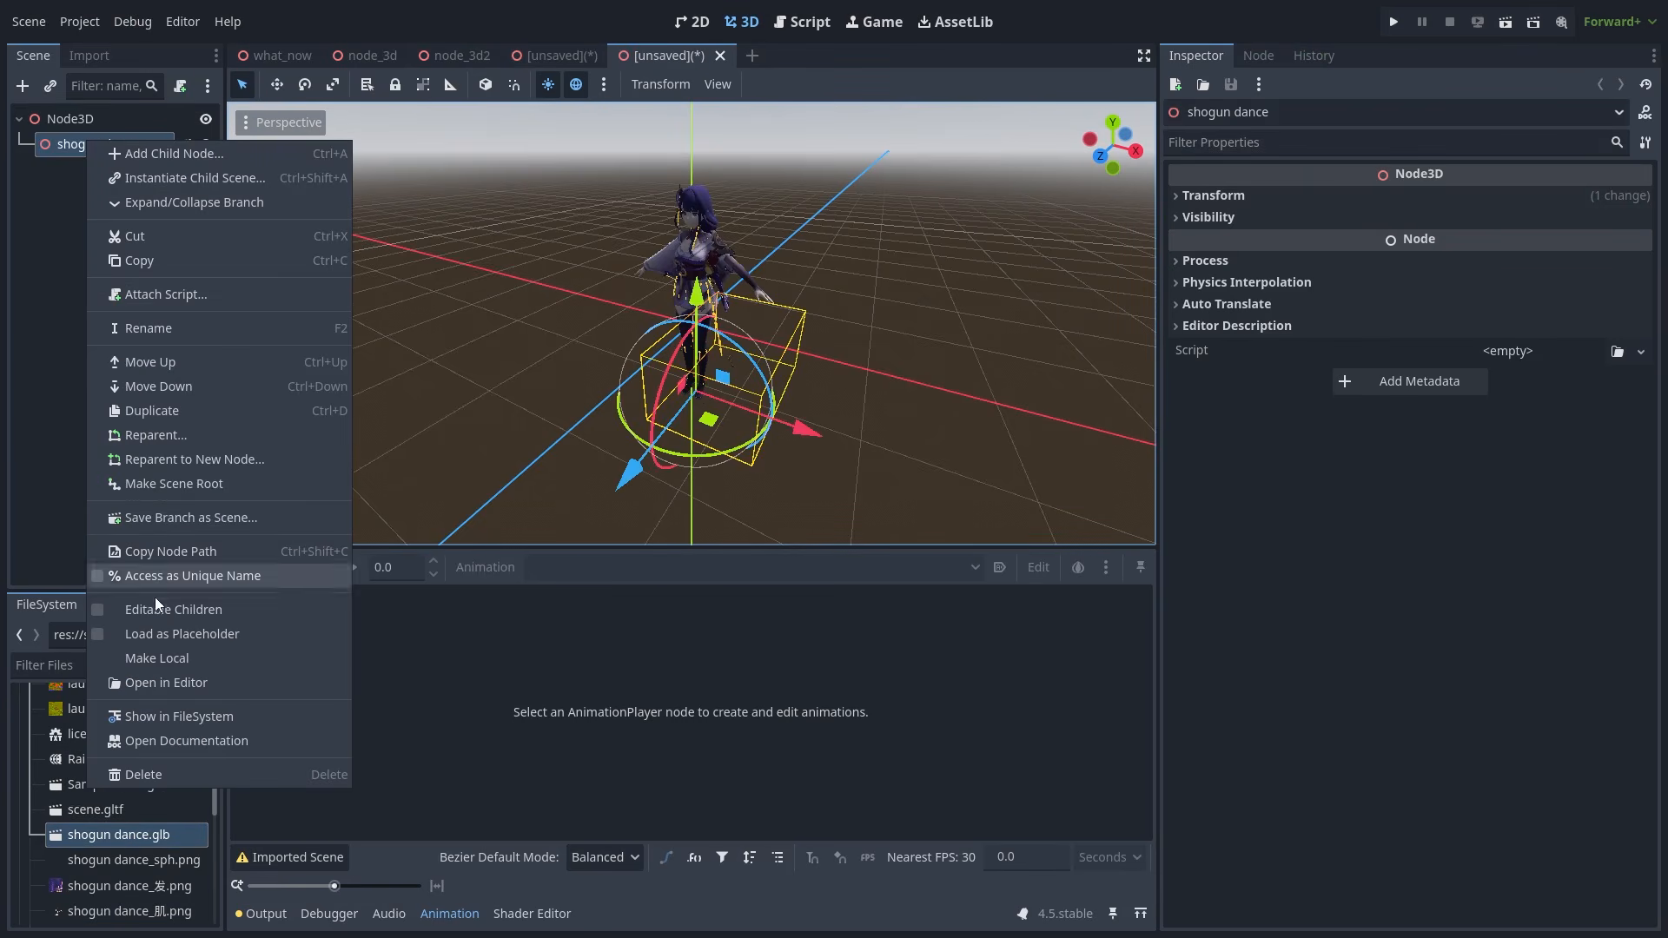
{"action": "left_click", "coordinate": [148, 657]}
{"action": "left_click", "coordinate": [99, 296]}
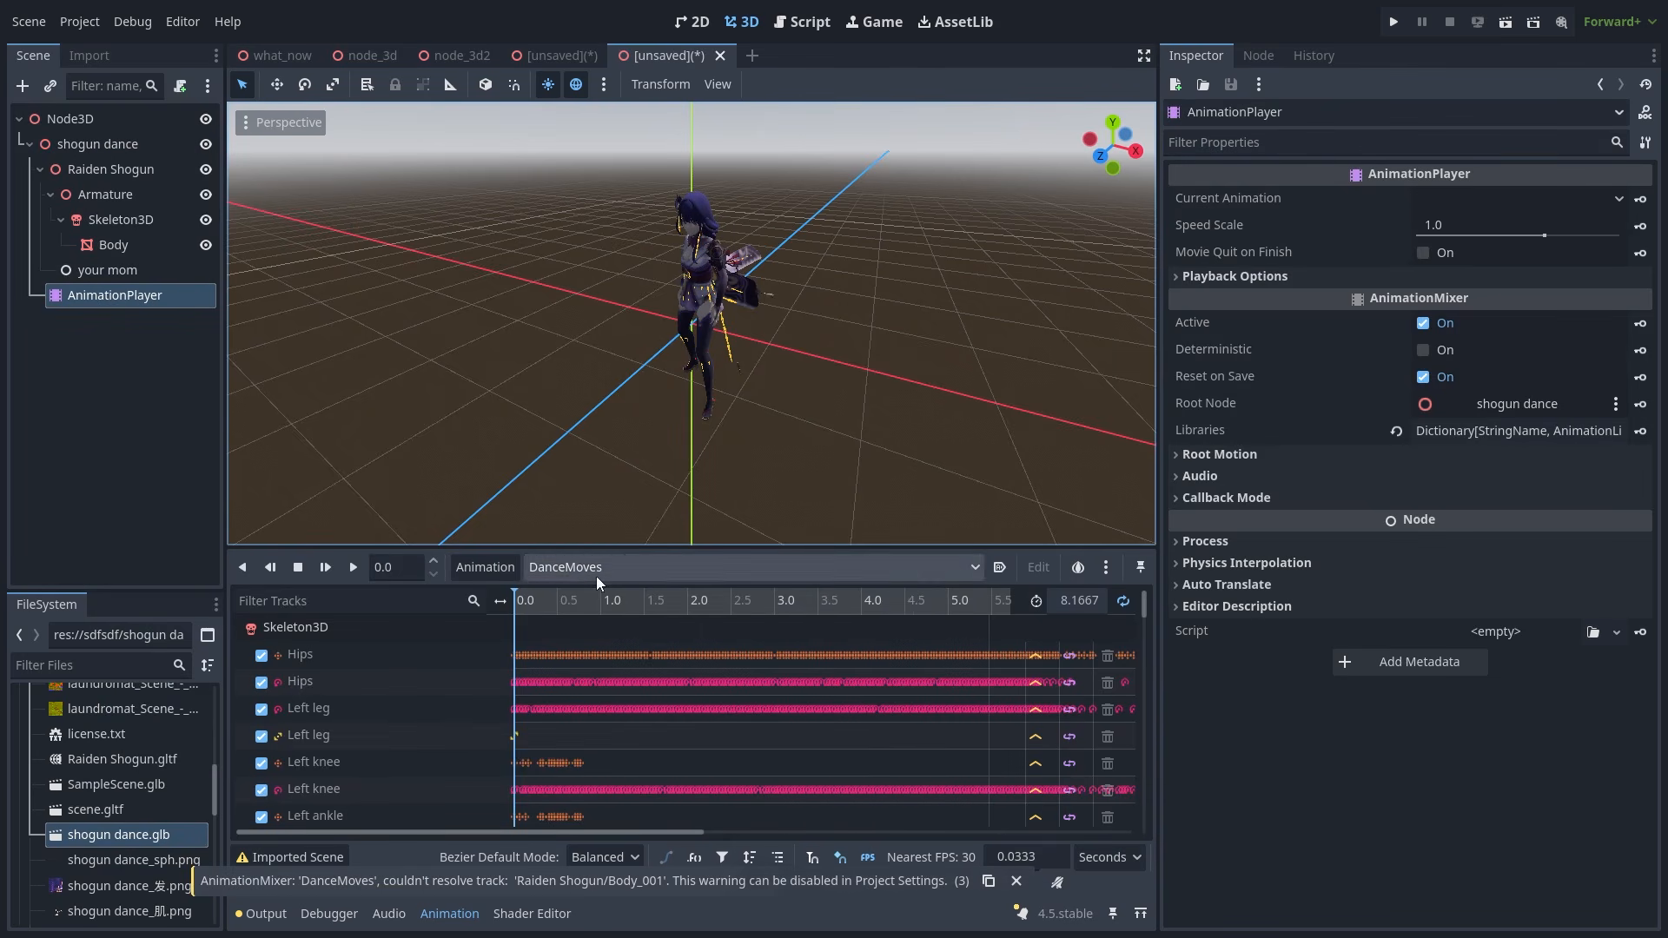
{"action": "left_click", "coordinate": [498, 566]}
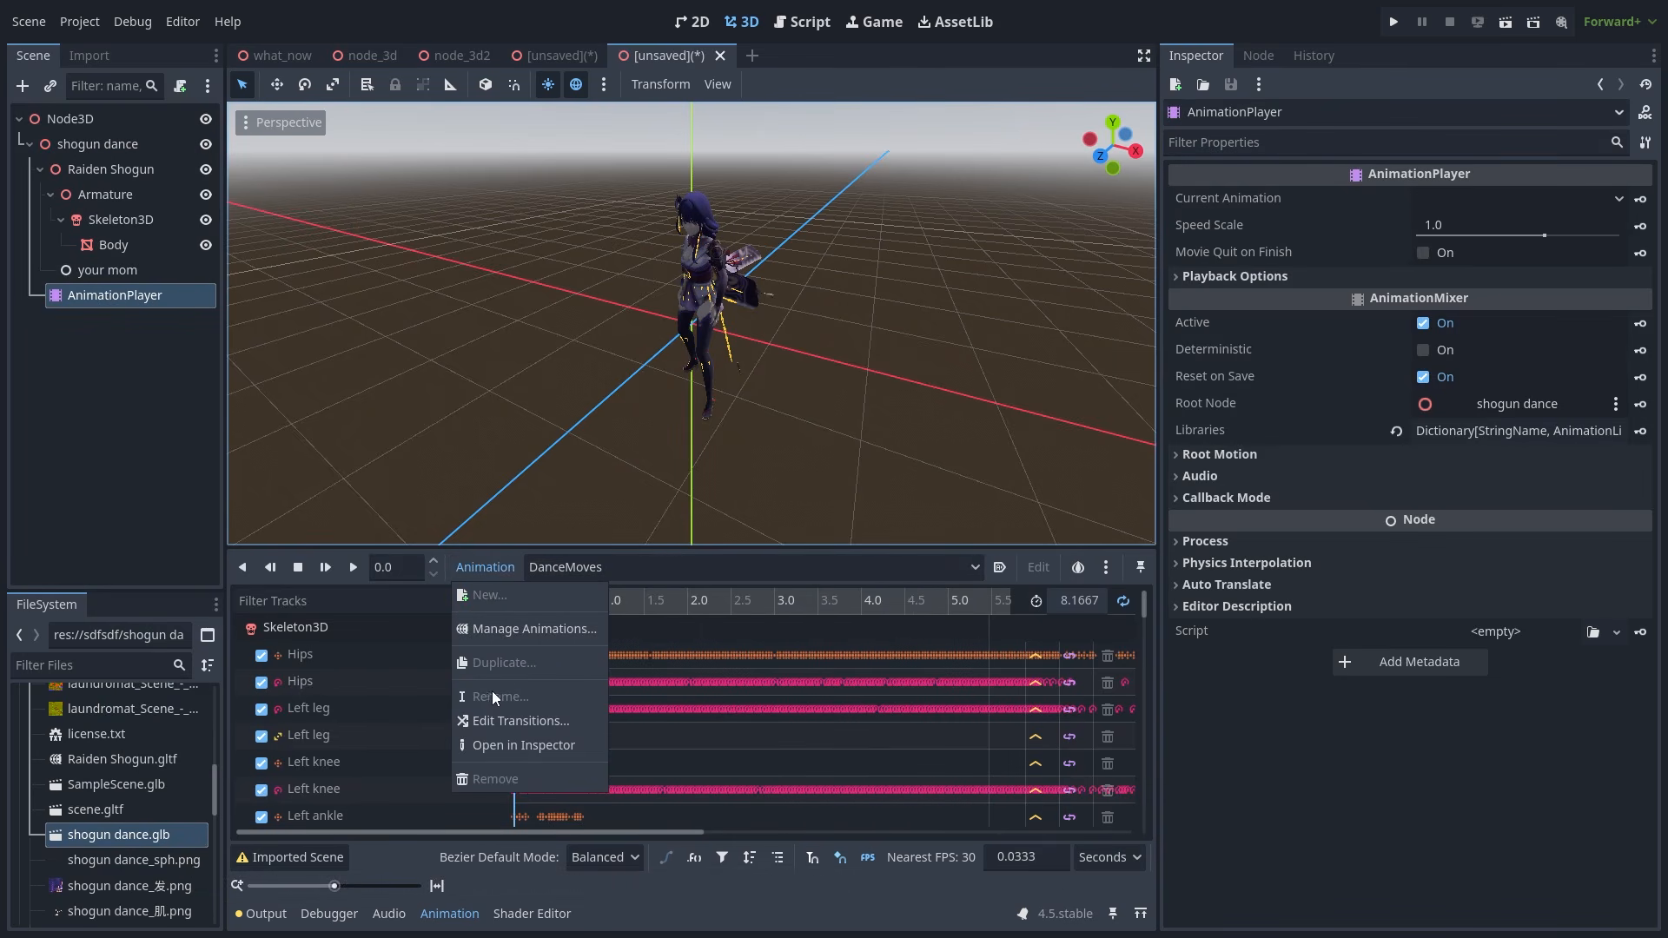
{"action": "left_click", "coordinate": [473, 560]}
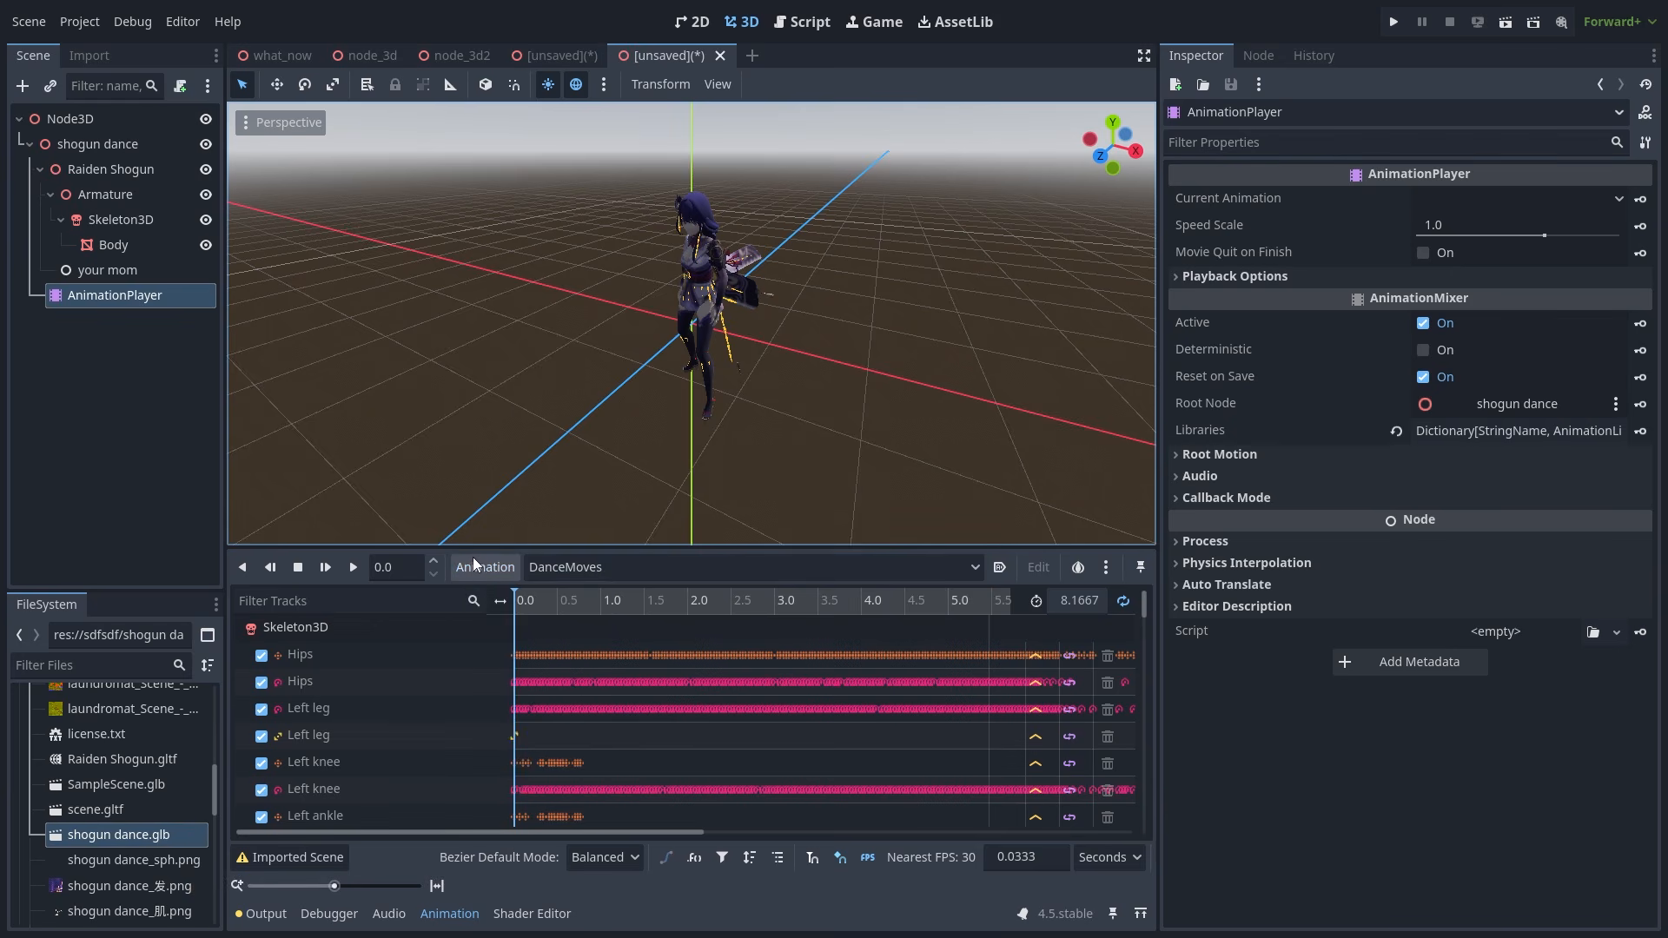
{"action": "left_click", "coordinate": [481, 570]}
{"action": "left_click", "coordinate": [517, 633]}
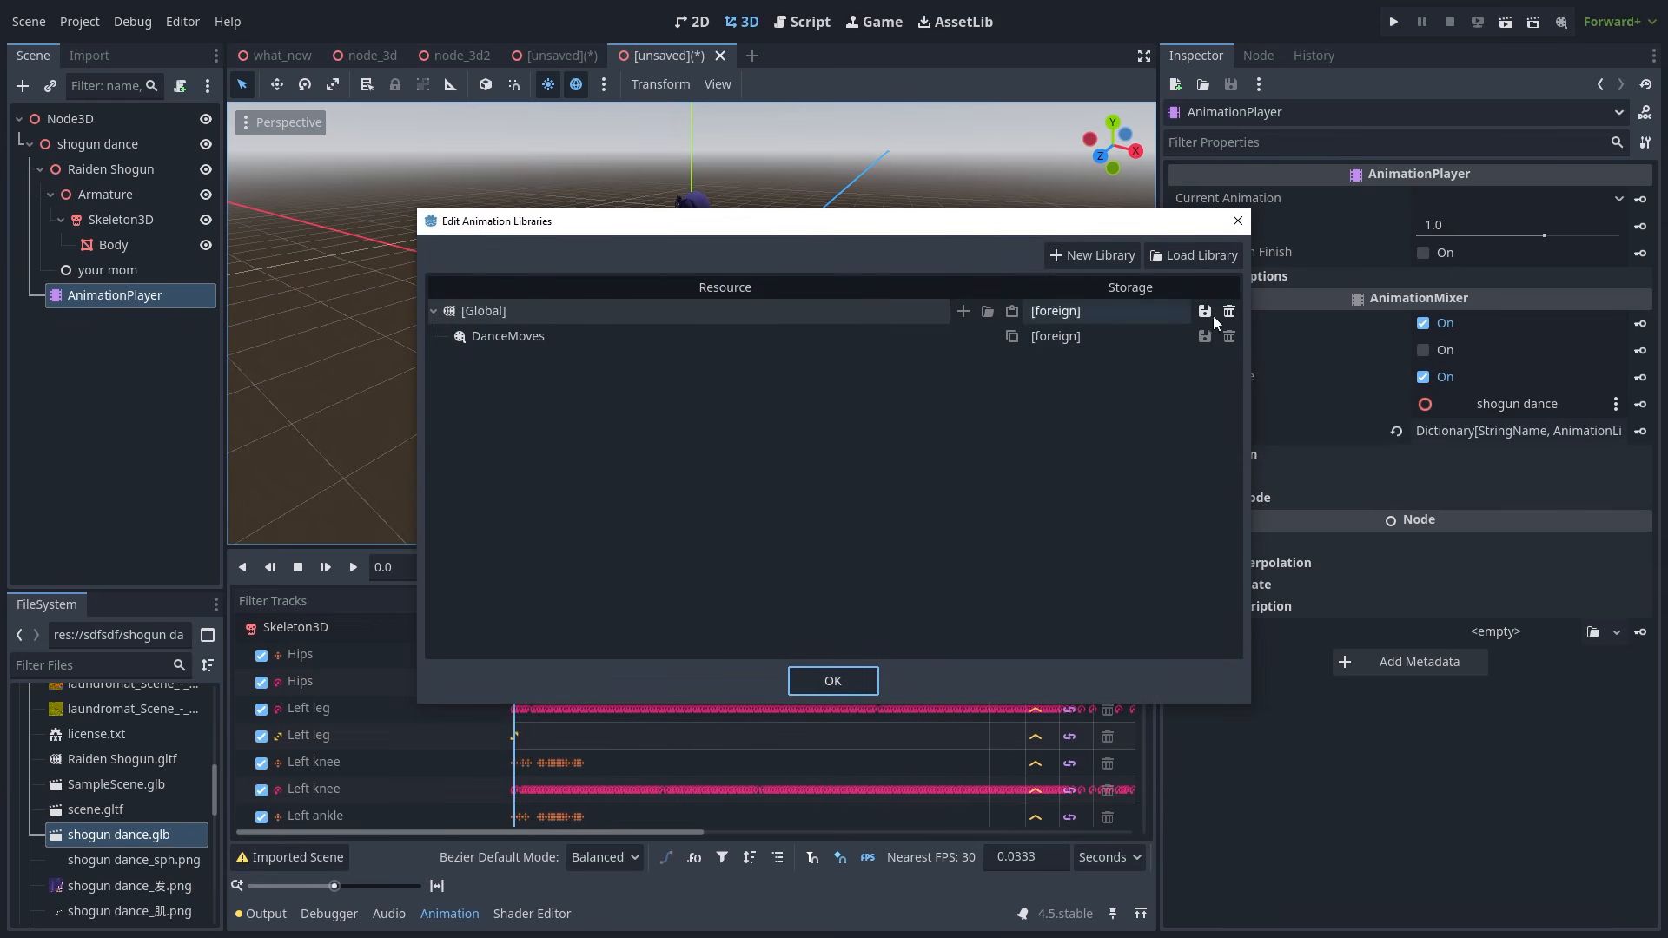
{"action": "left_click", "coordinate": [1237, 222]}
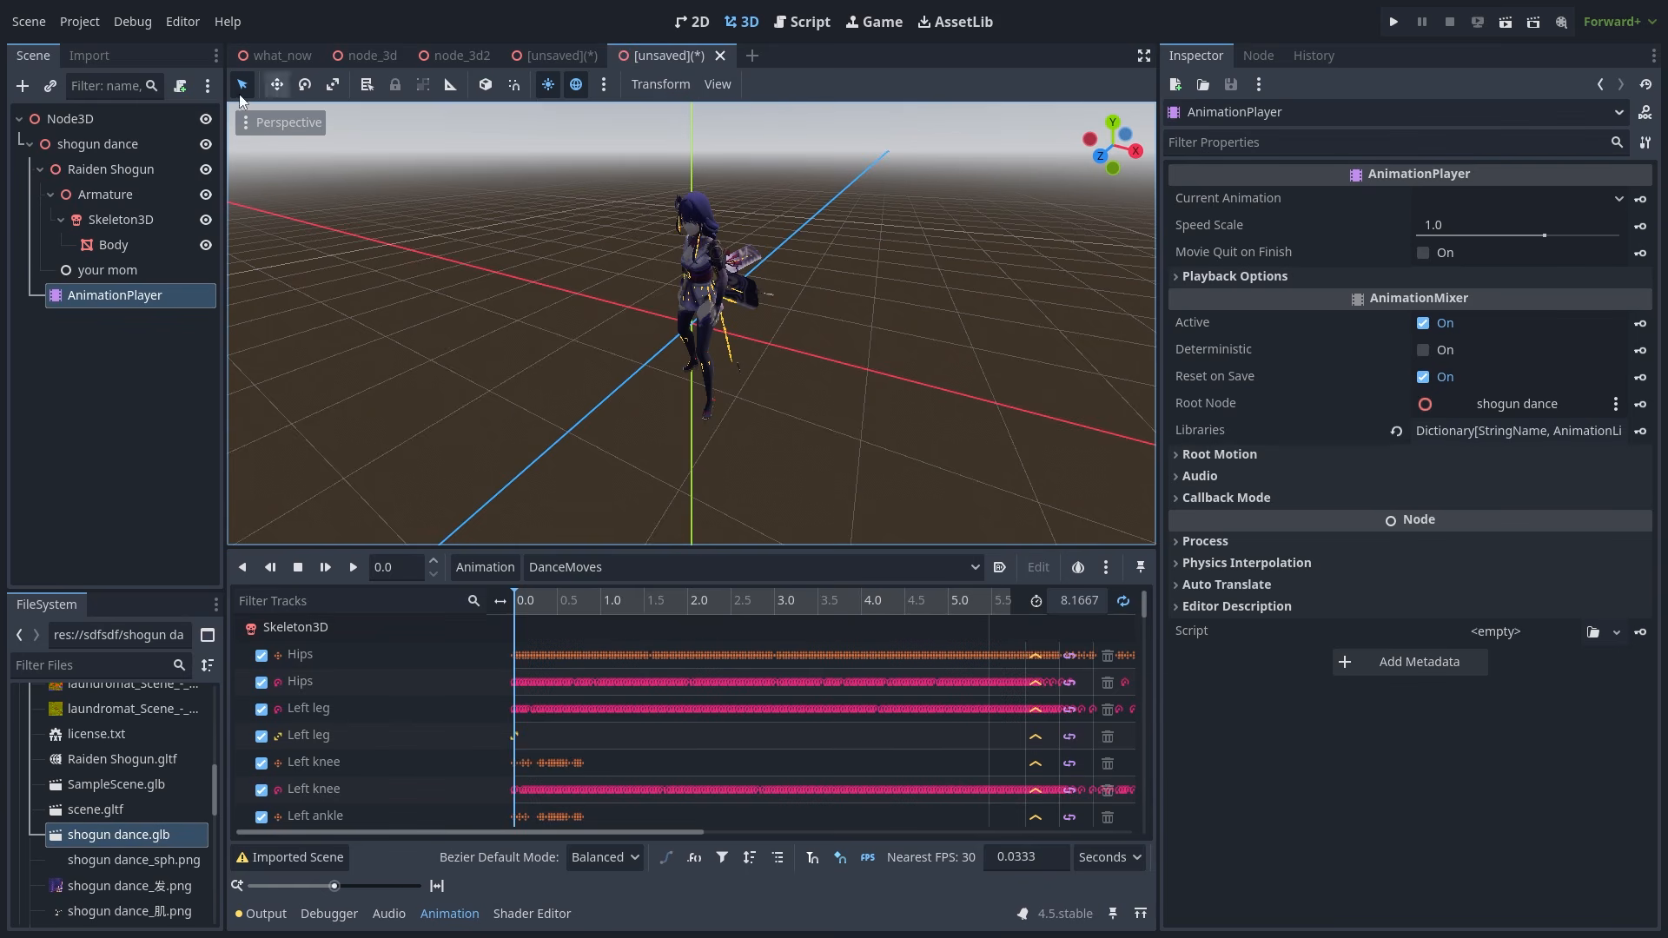
{"action": "left_click", "coordinate": [33, 22]}
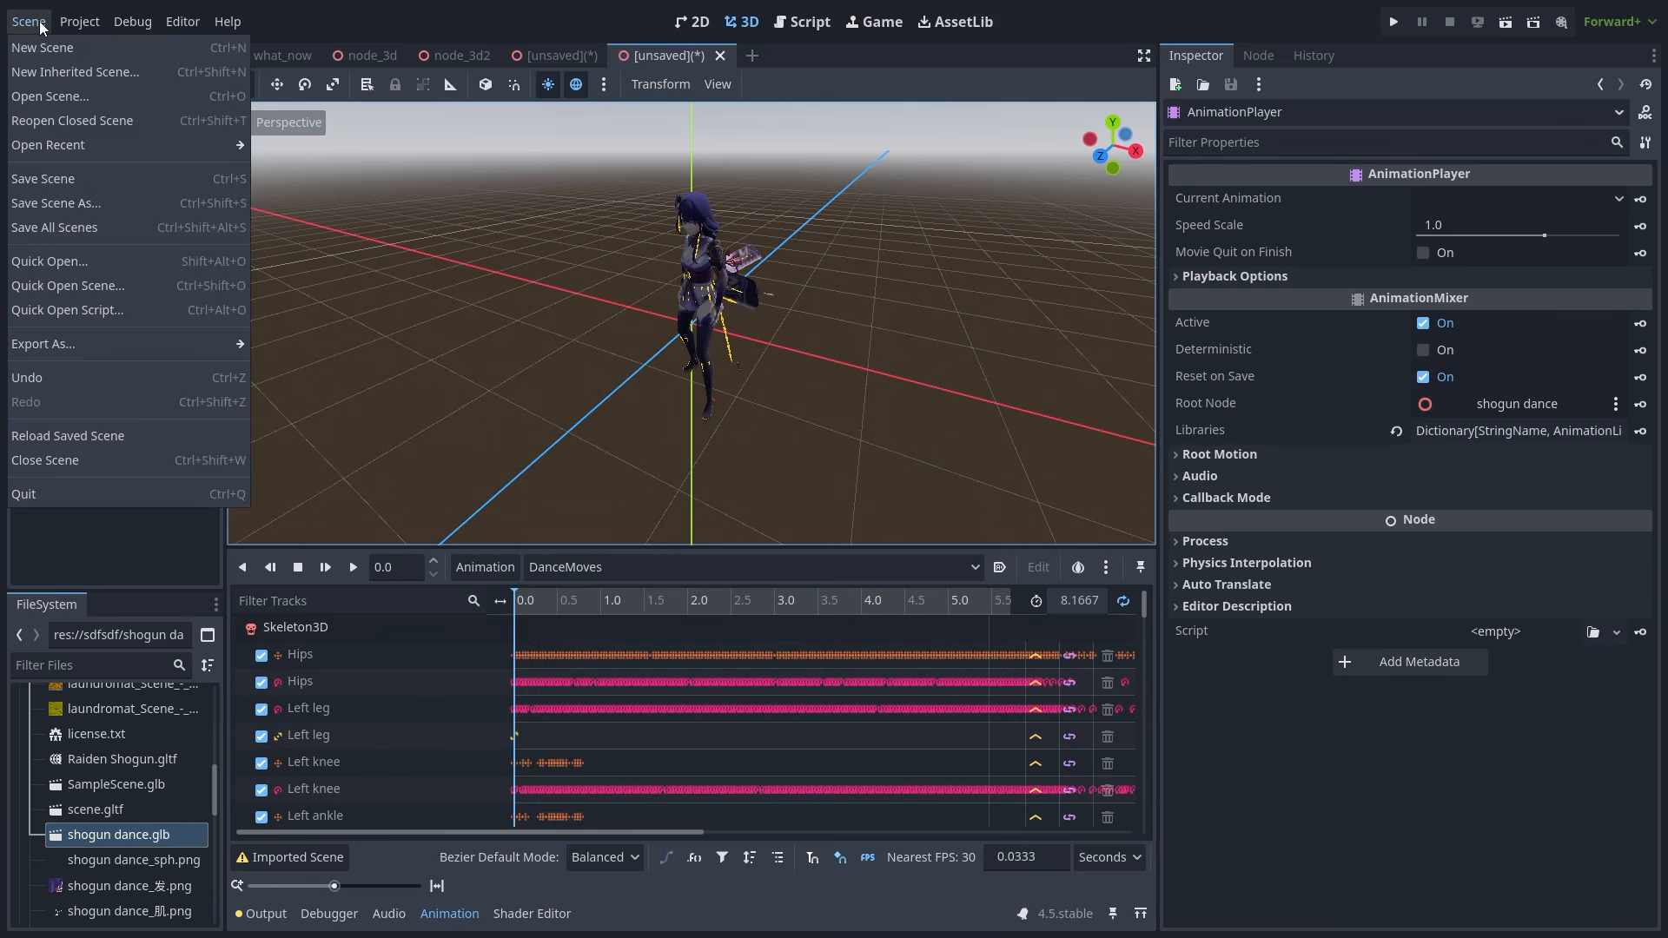
{"action": "left_click", "coordinate": [130, 198]}
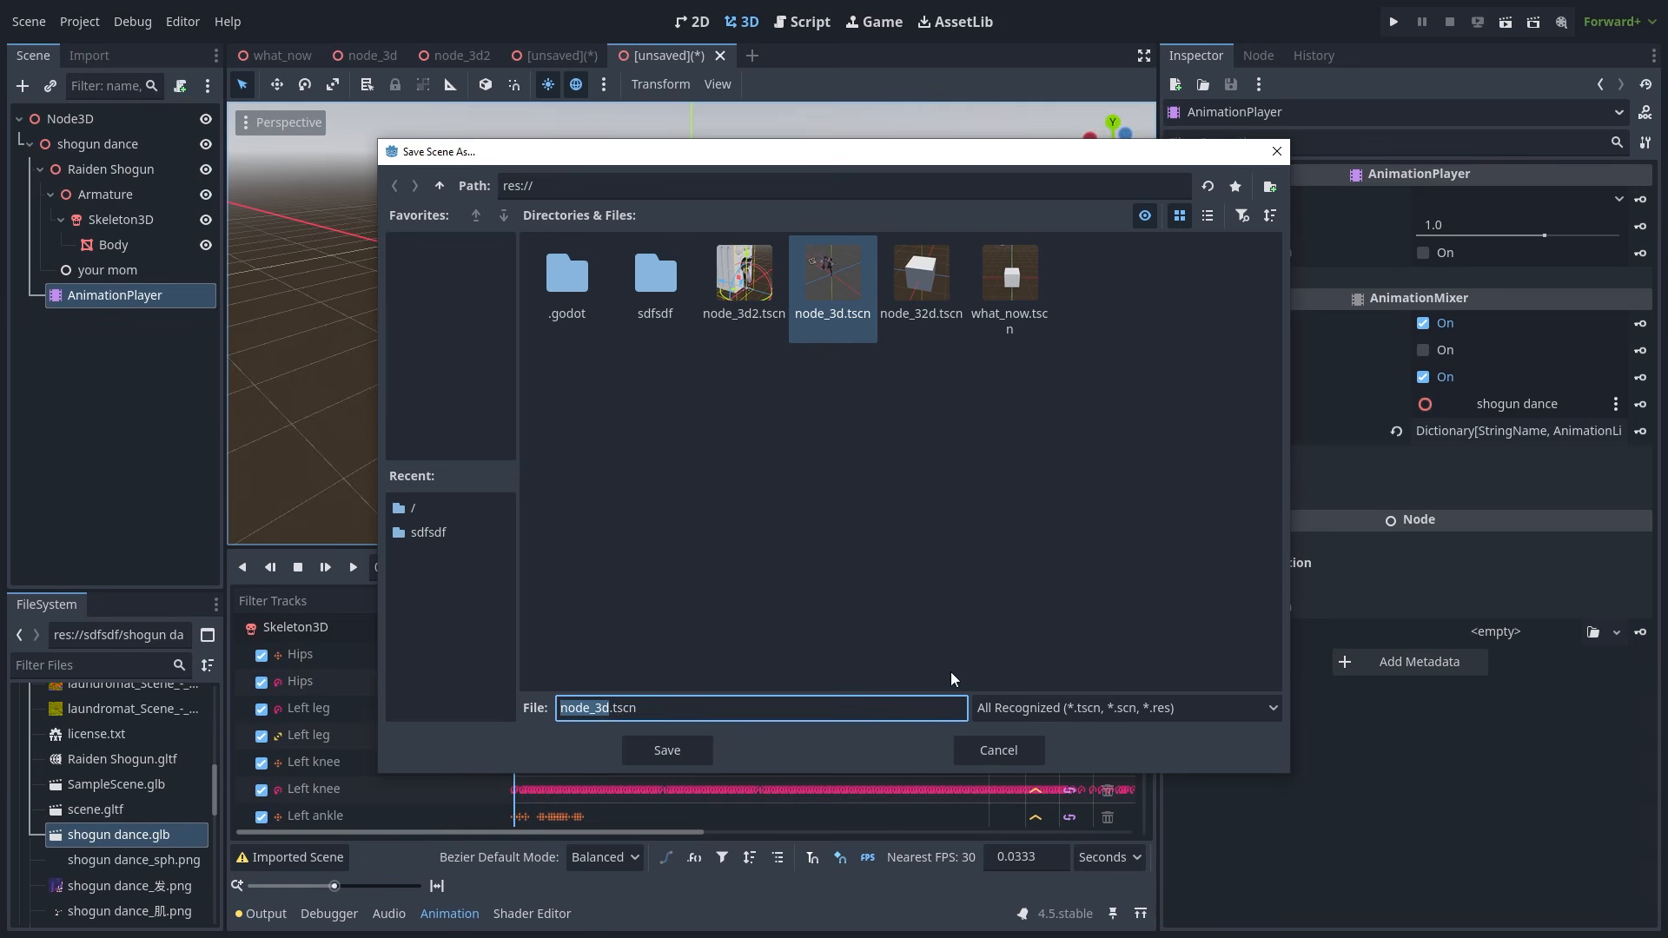
{"action": "left_click", "coordinate": [998, 750]}
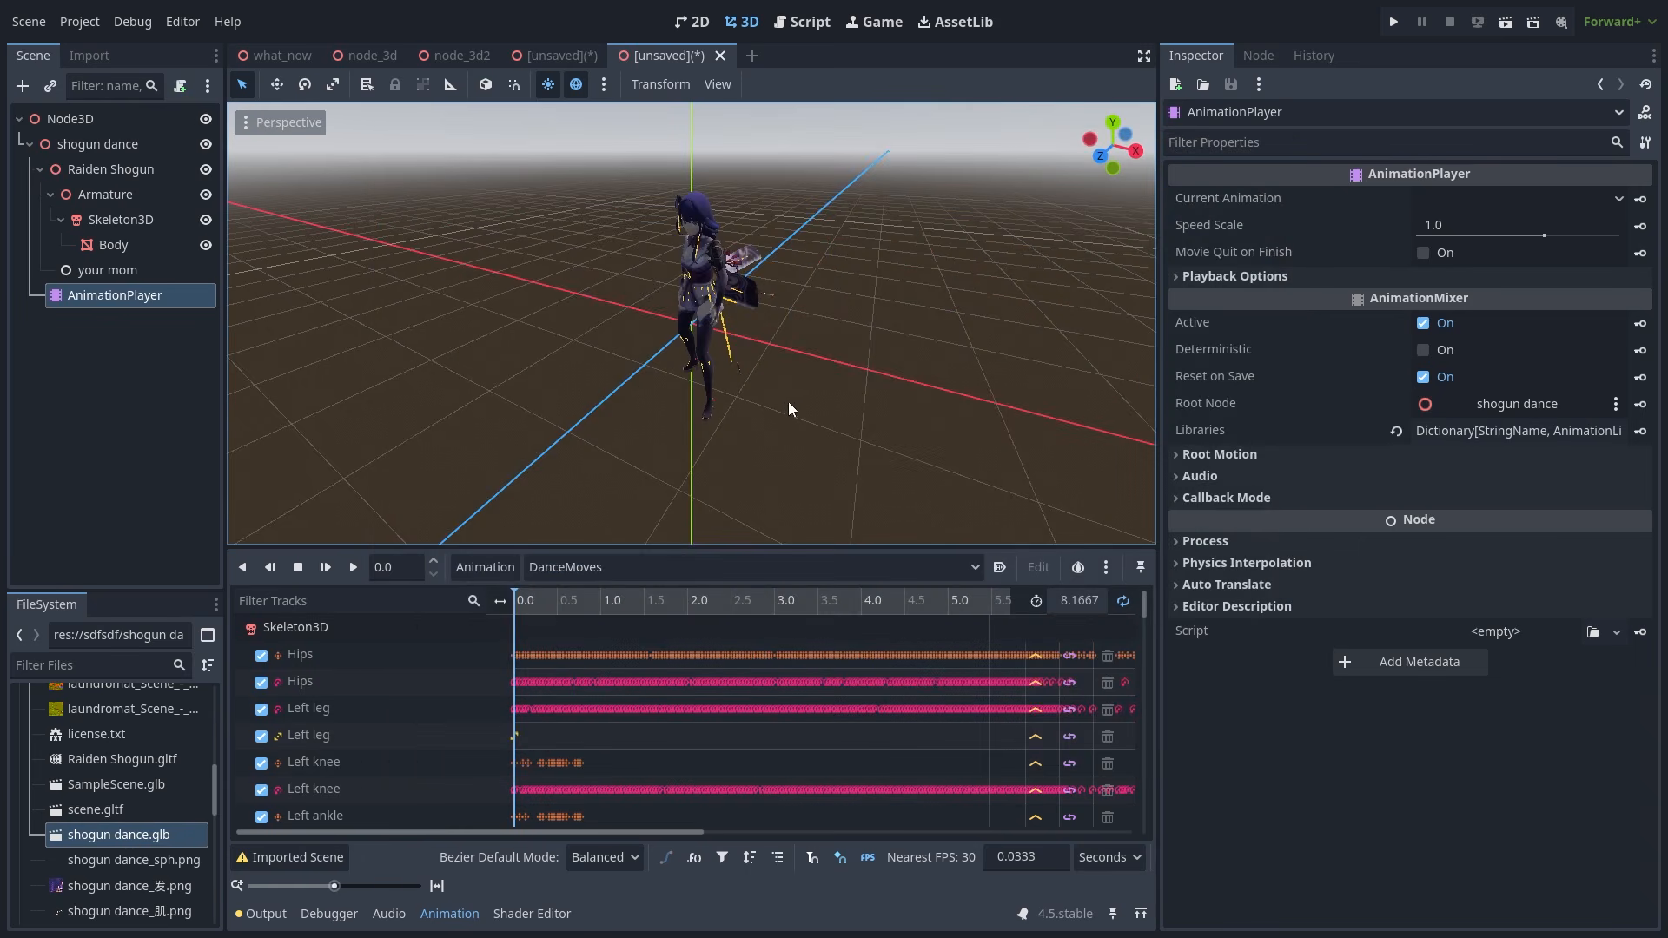
{"action": "left_click", "coordinate": [721, 55]}
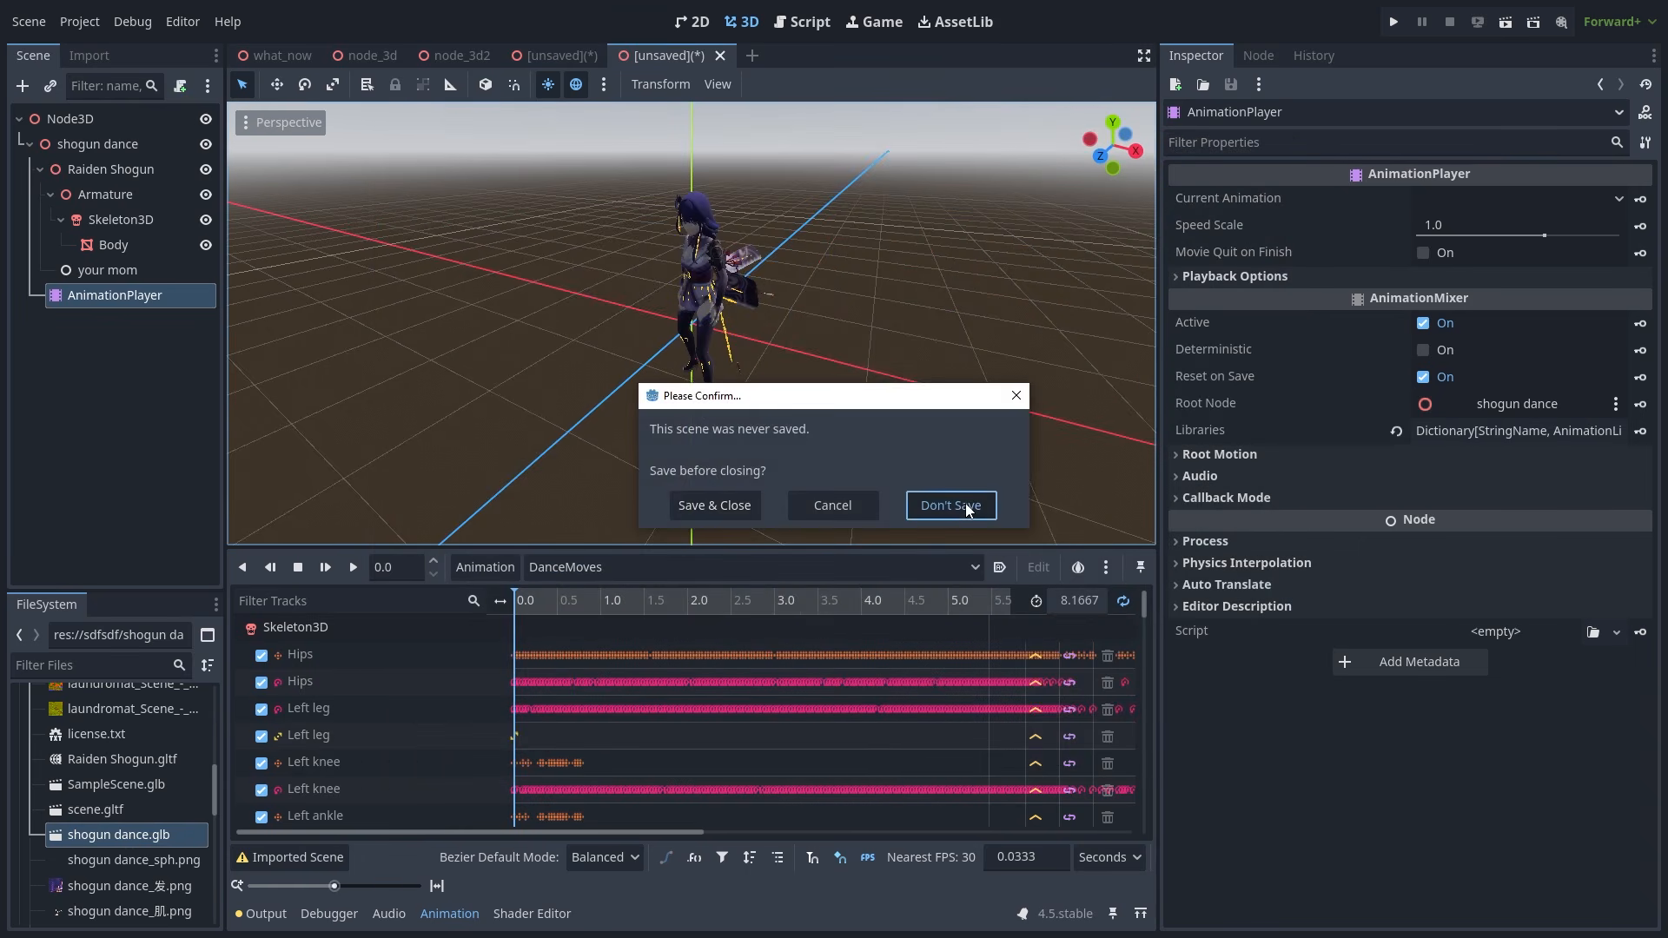
{"action": "left_click", "coordinate": [966, 507]}
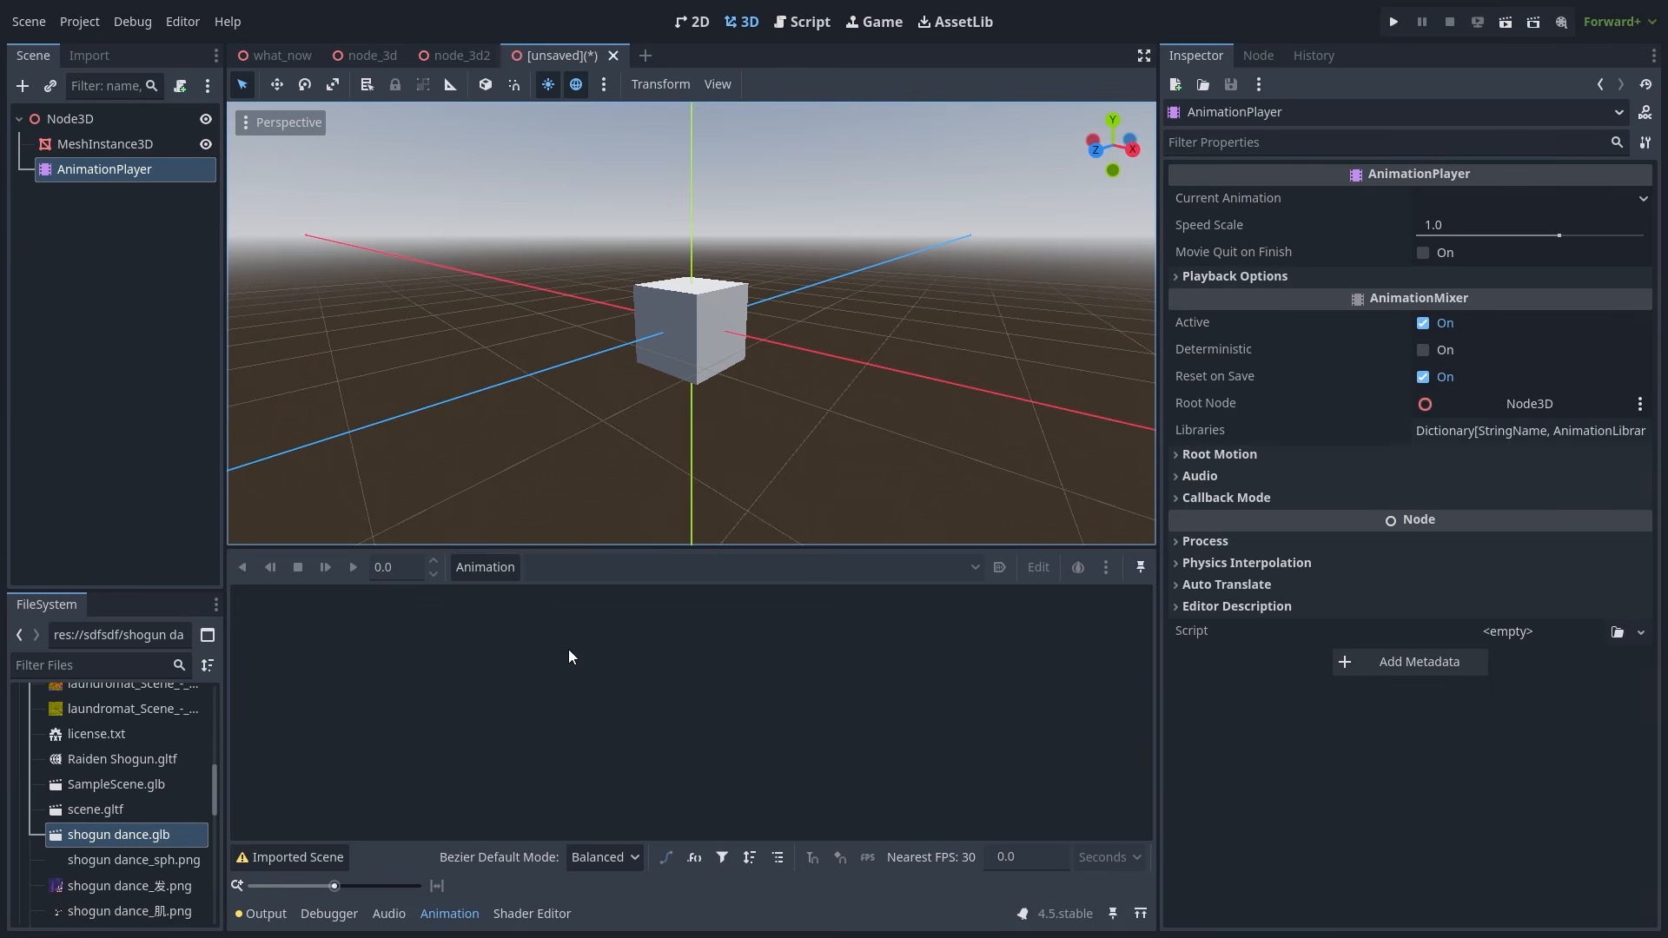
- Create a new animation with the default name new_animation
{"action": "left_click", "coordinate": [486, 571]}
{"action": "left_click", "coordinate": [488, 596]}
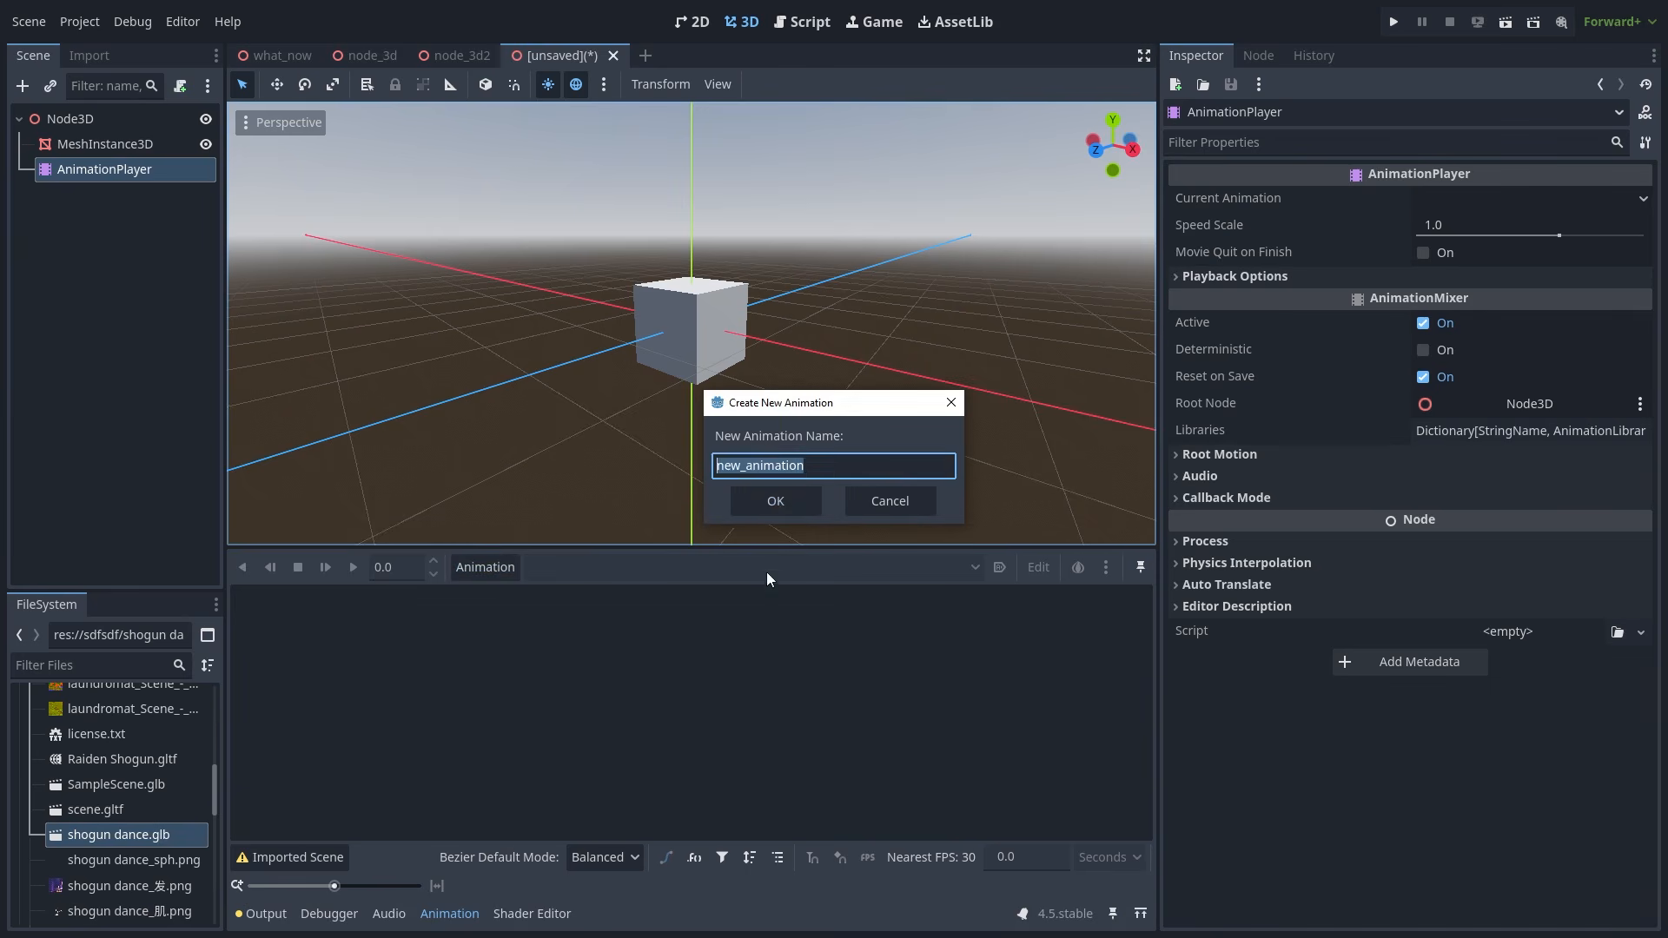
{"action": "left_click", "coordinate": [782, 497]}
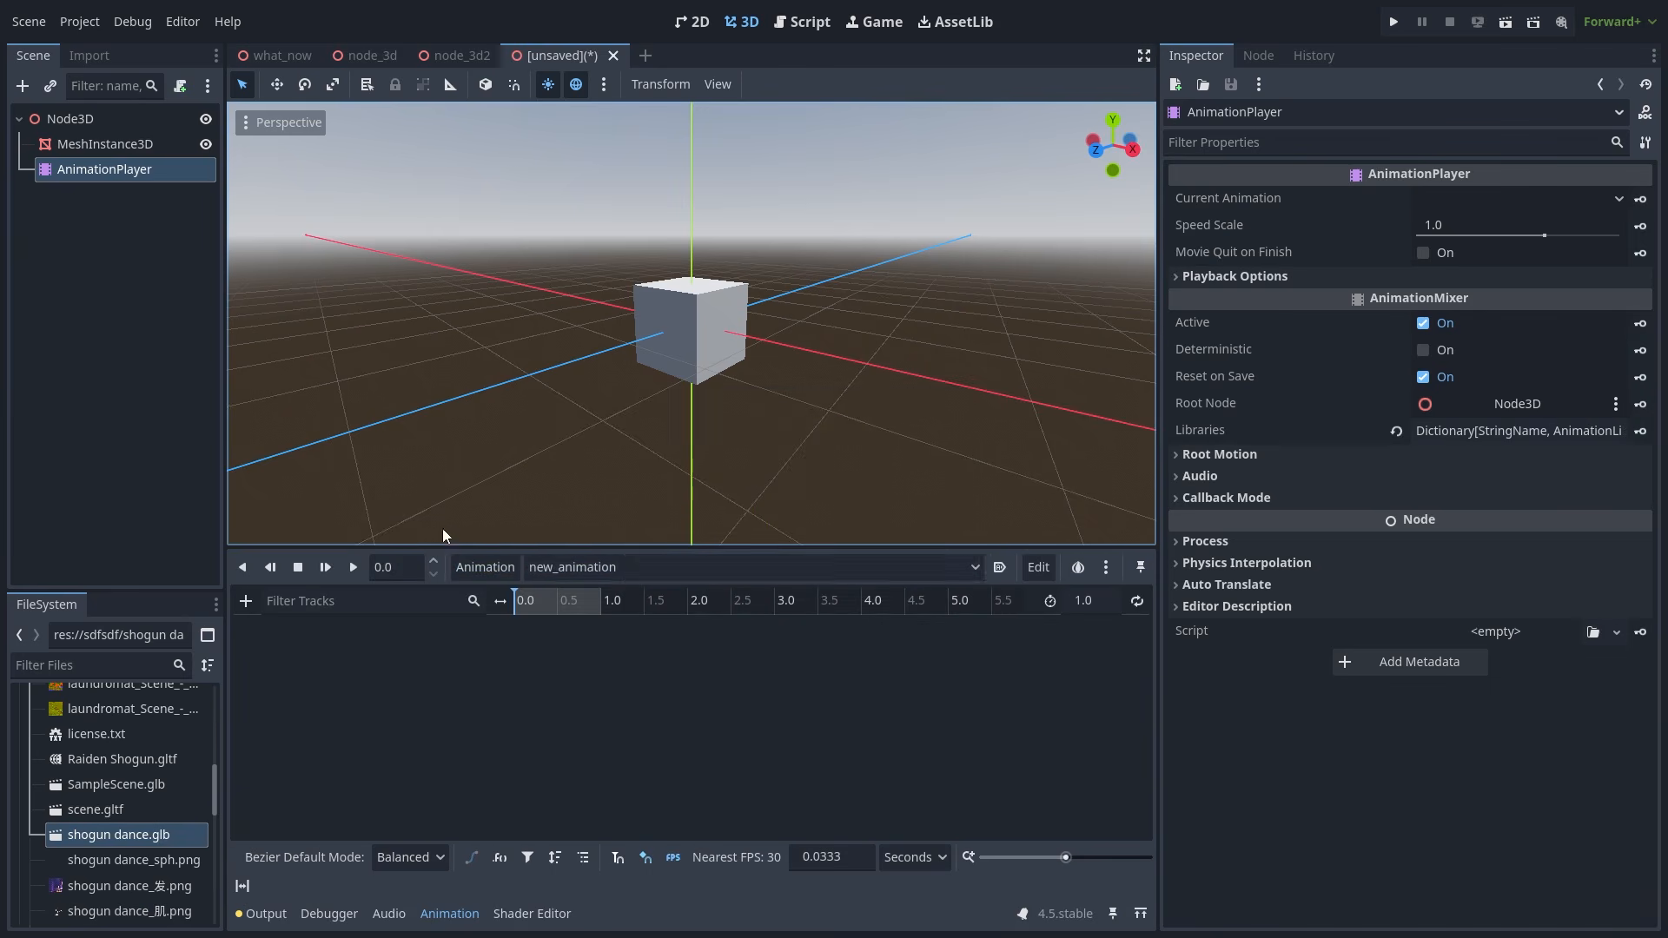
{"action": "left_click", "coordinate": [695, 566]}
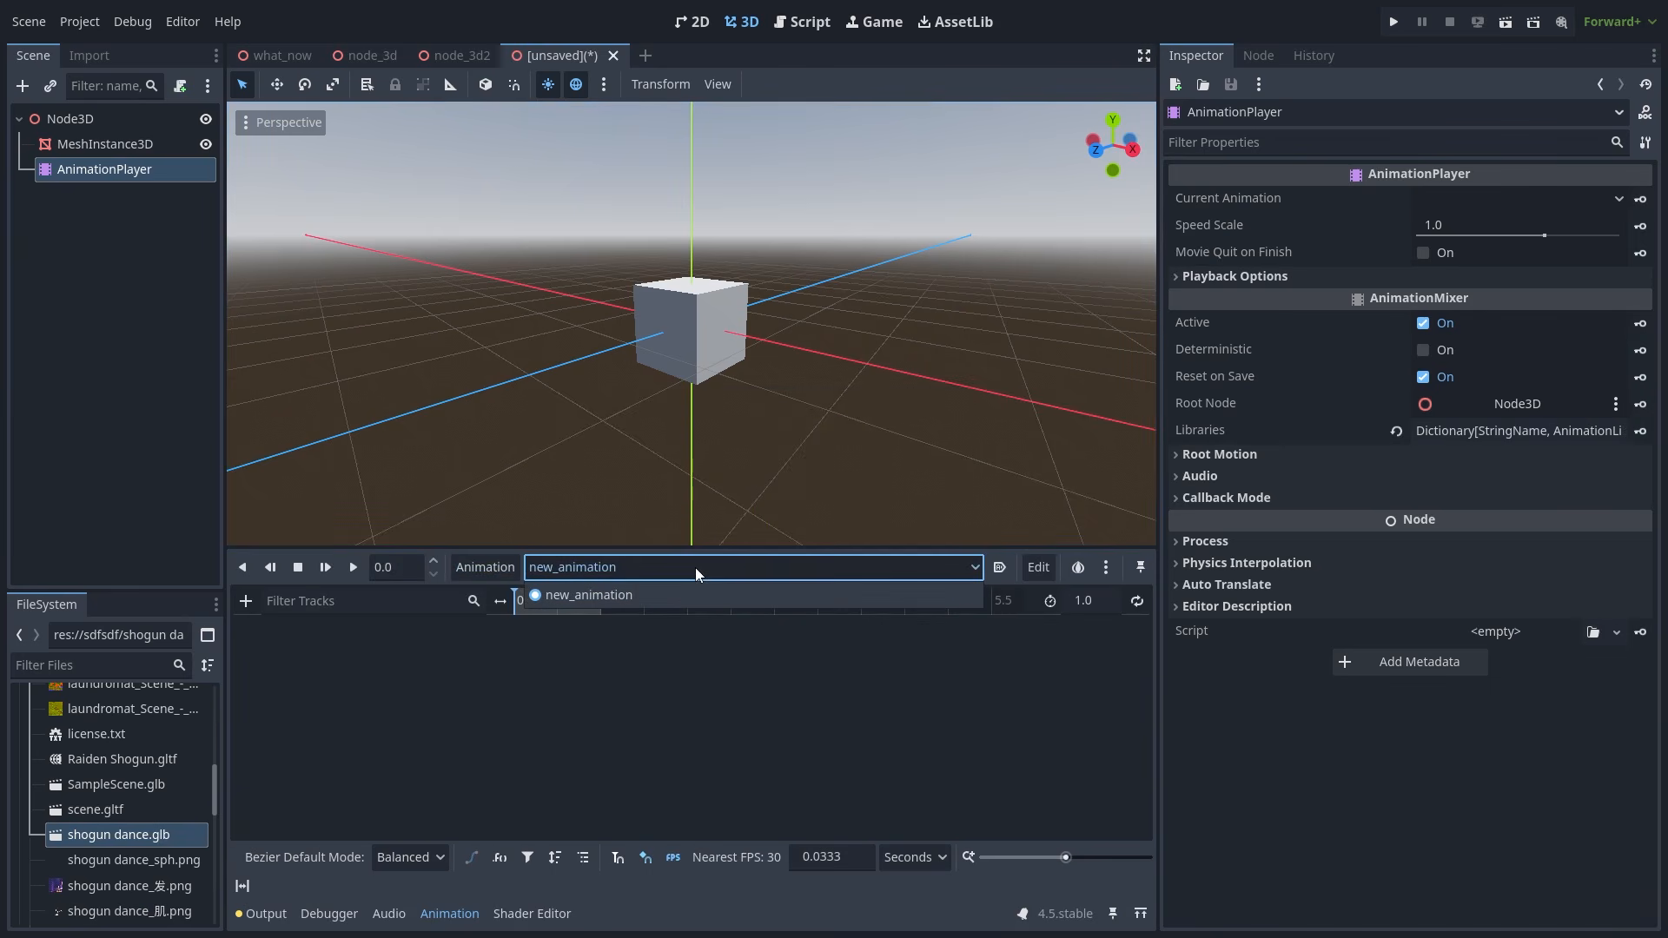
{"action": "left_click", "coordinate": [749, 569]}
- Set new_animation's length to 2.0 seconds and scrub the timeline to about 1.09 s
{"action": "left_click", "coordinate": [1100, 599]}
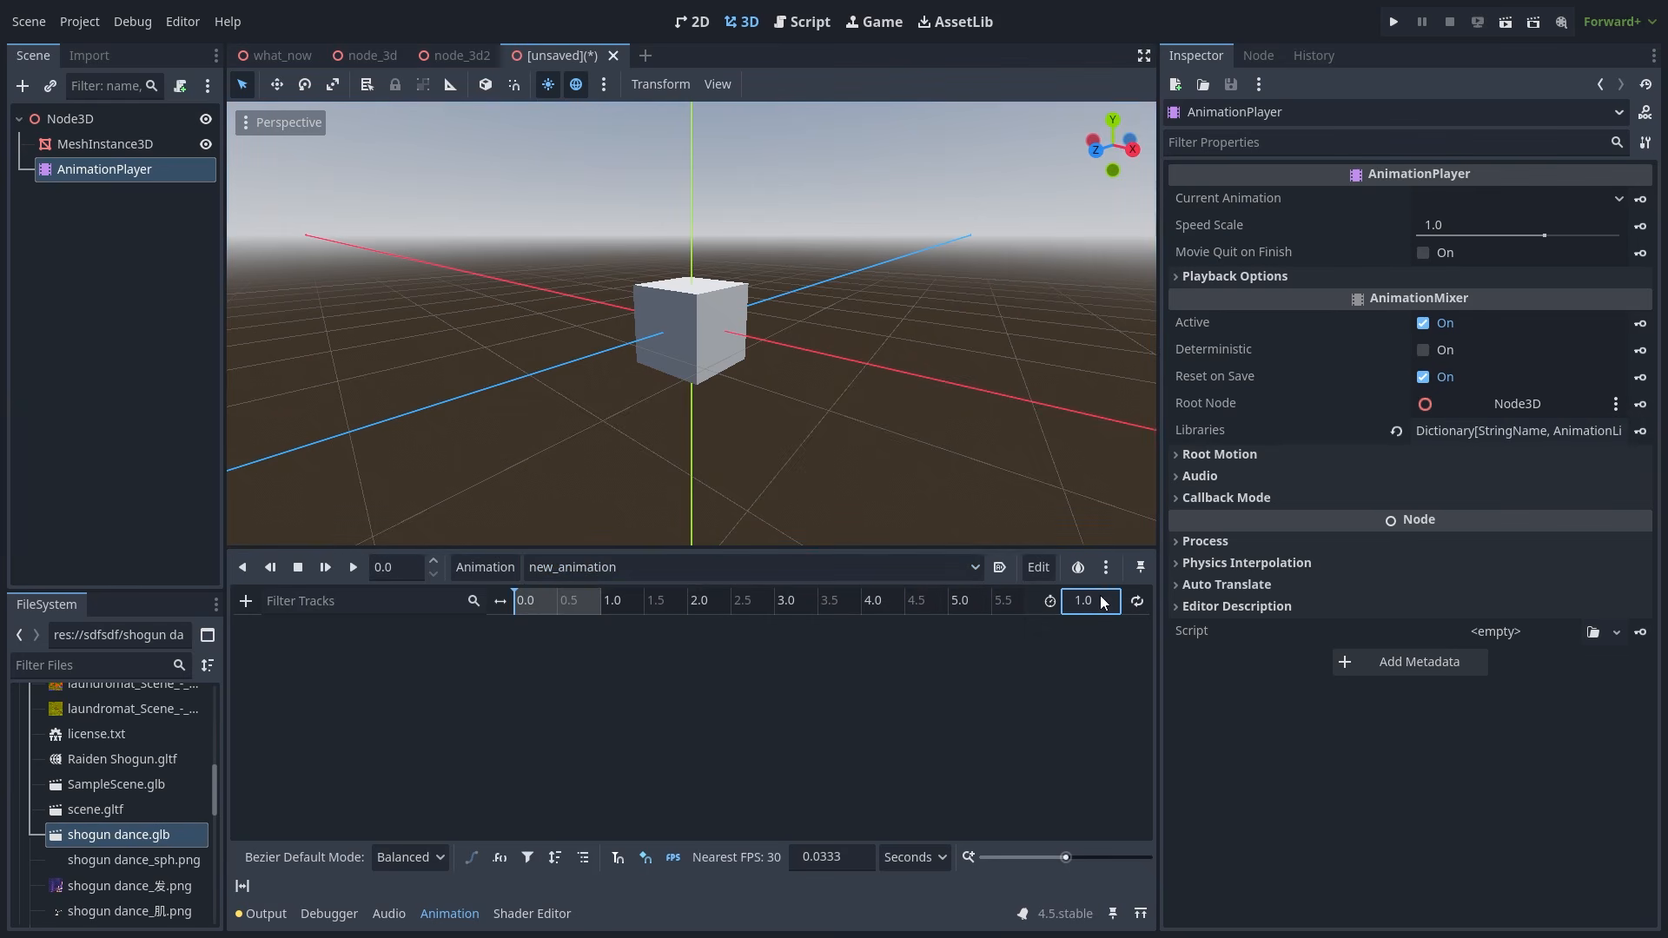
{"action": "key", "text": "Return"}
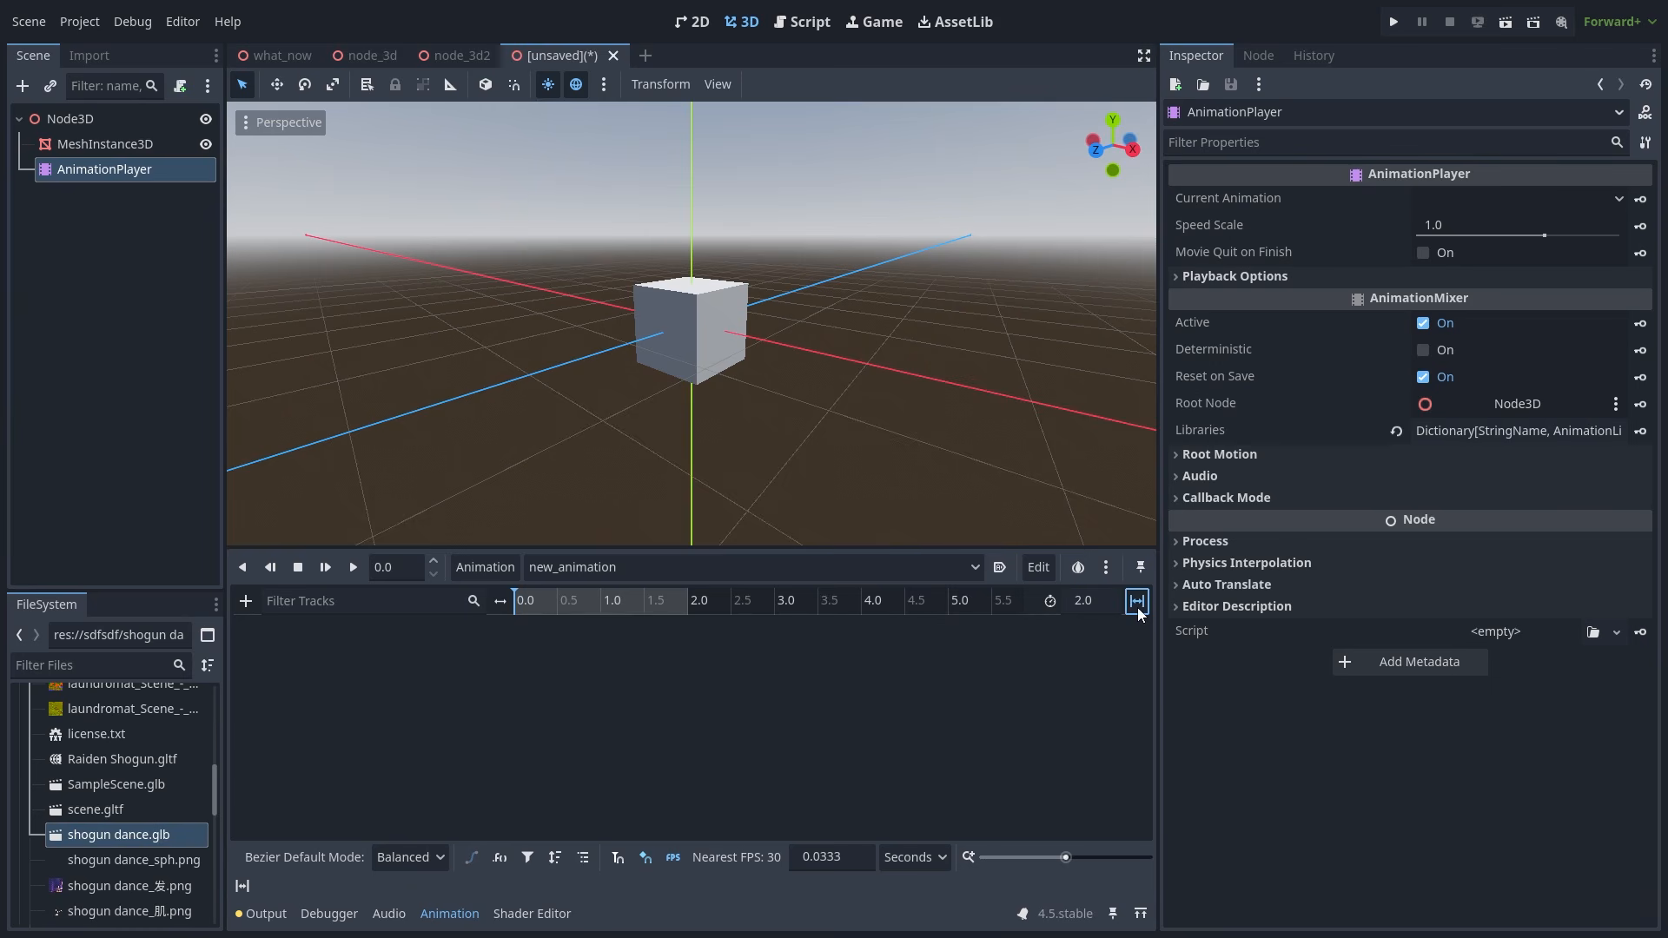
{"action": "left_click", "coordinate": [1138, 606]}
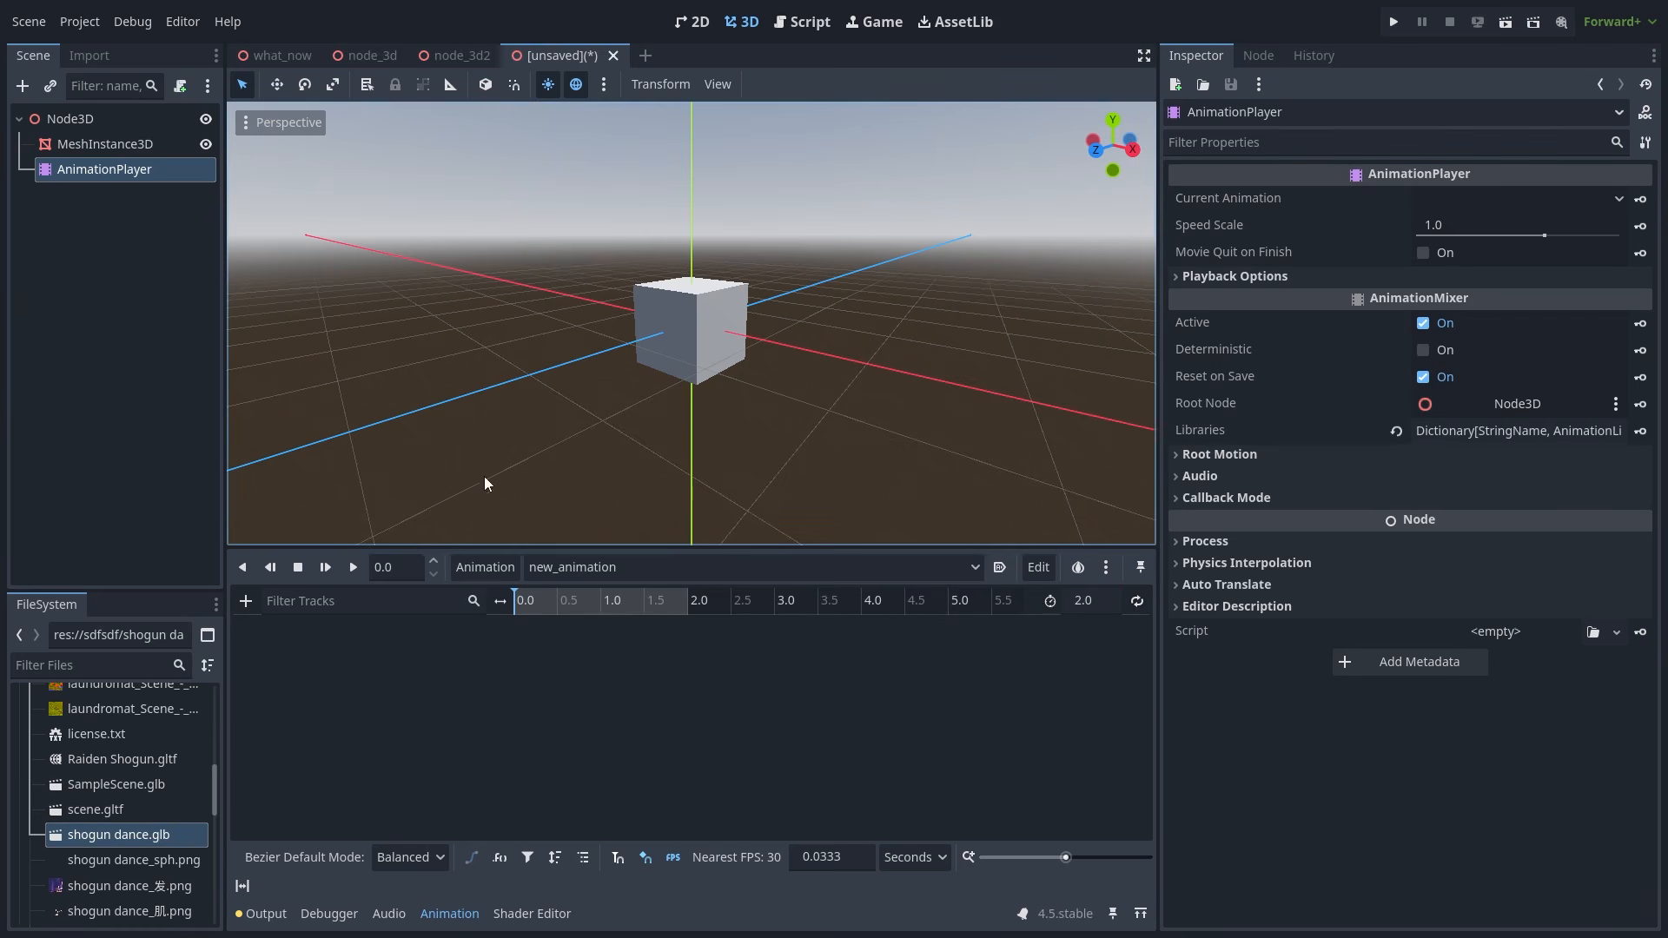
{"action": "left_click", "coordinate": [403, 565]}
{"action": "left_click", "coordinate": [423, 535]}
{"action": "left_click", "coordinate": [531, 599]}
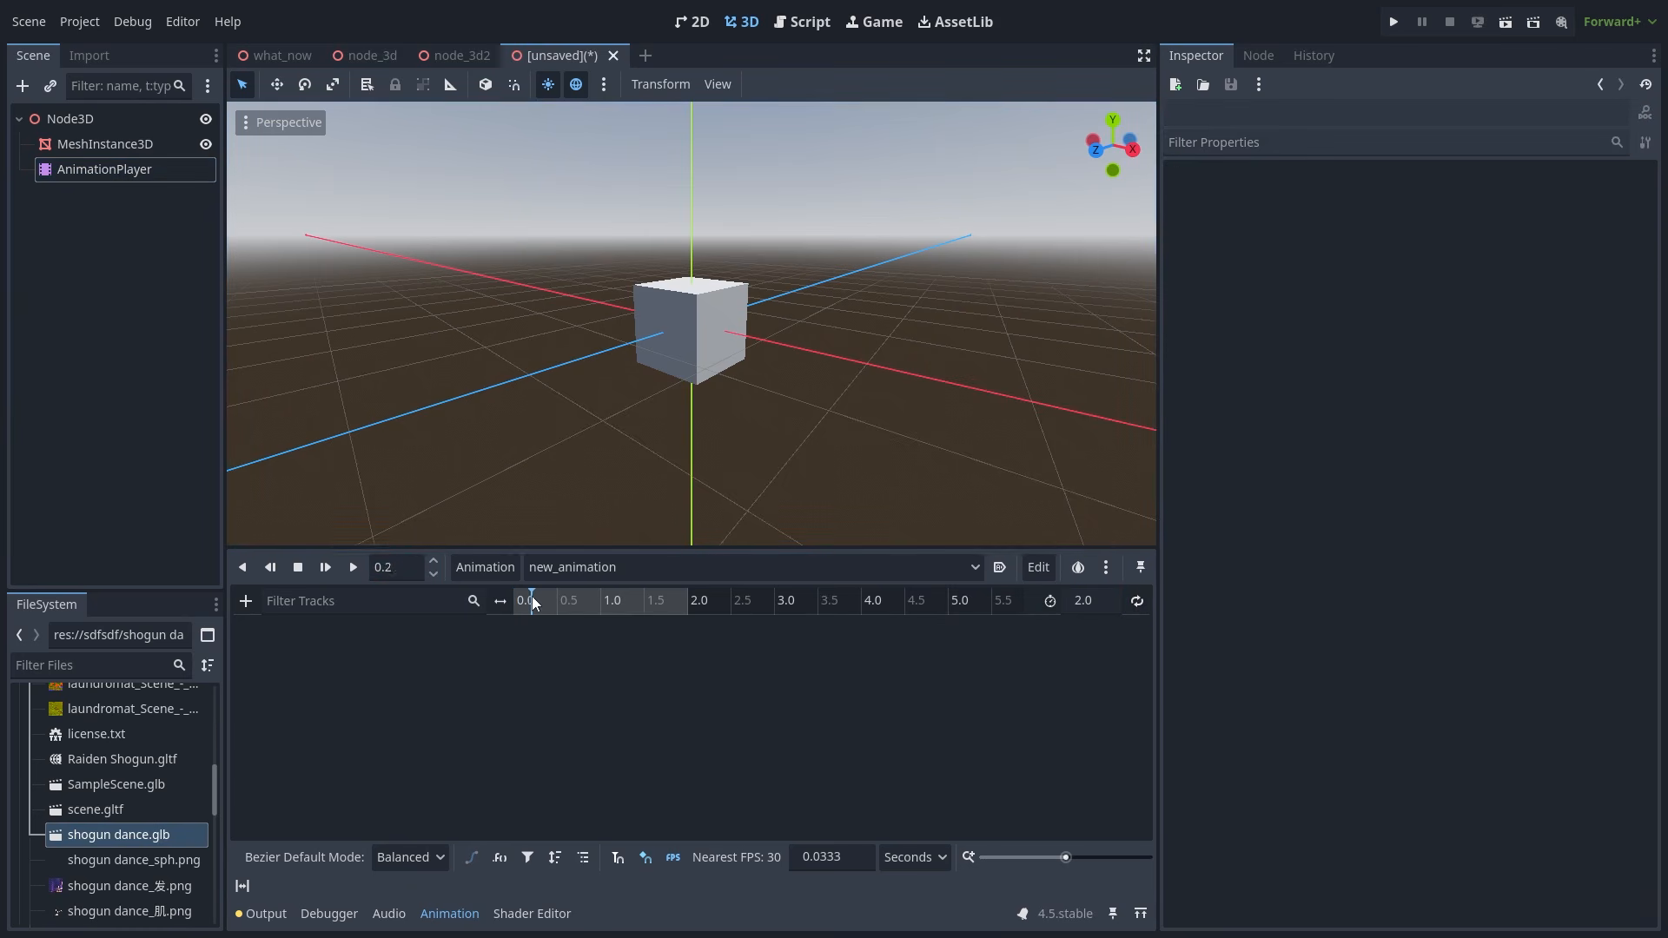
{"action": "left_click_drag", "start_coordinate": [609, 601], "coordinate": [610, 602]}
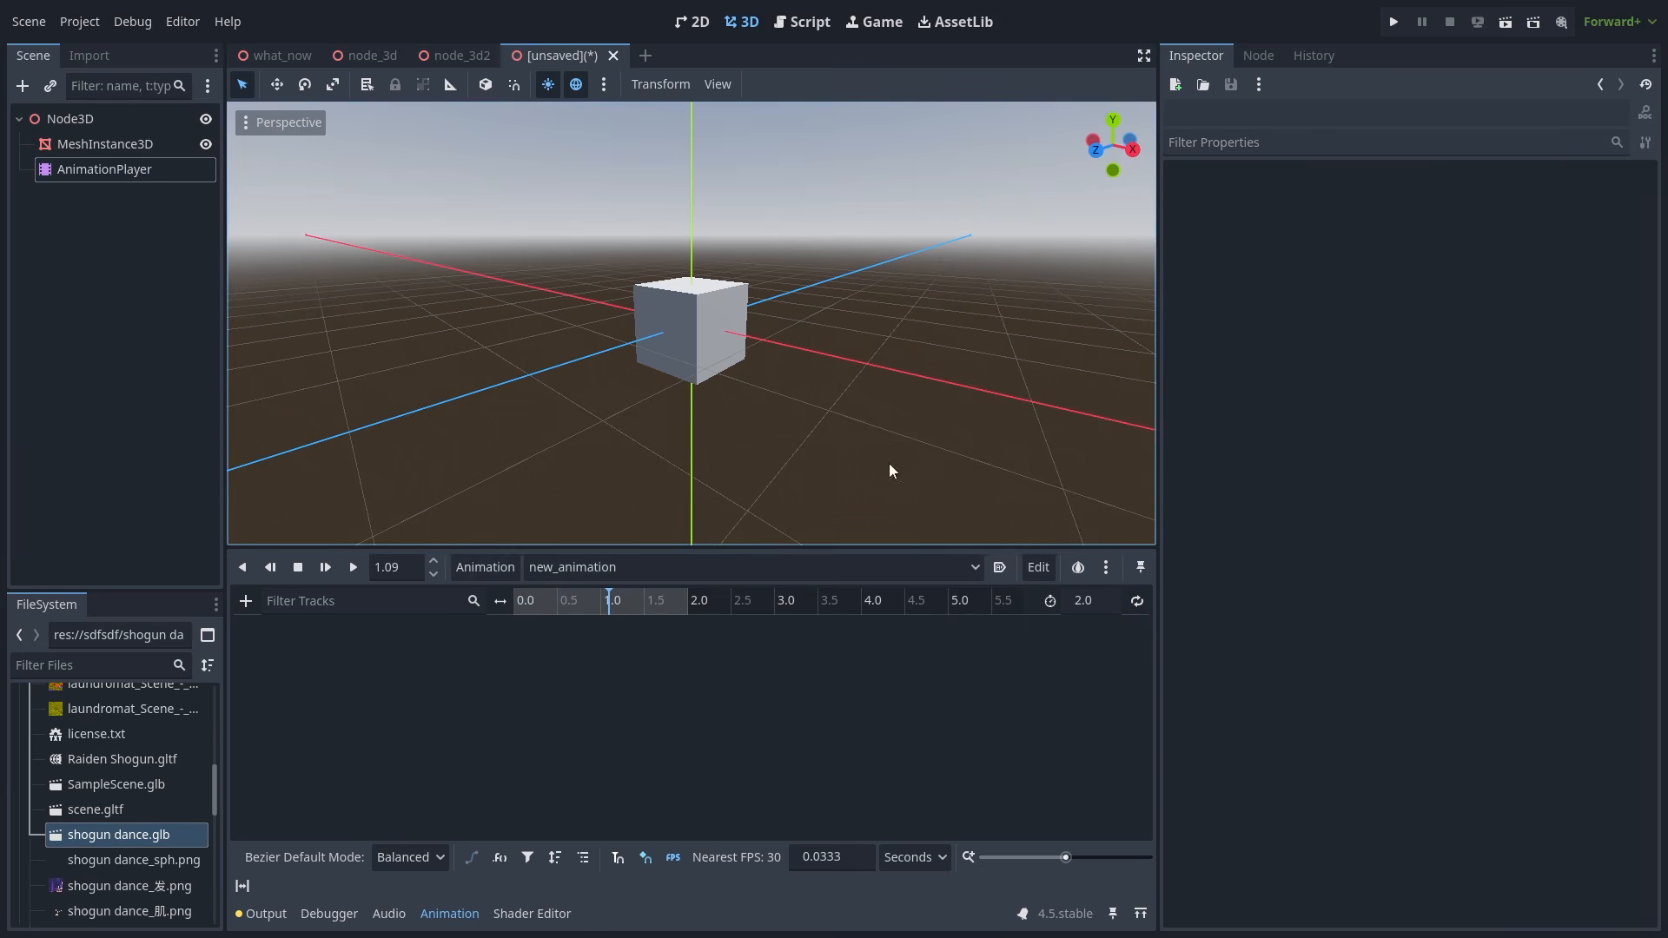
{"action": "left_click", "coordinate": [1048, 568]}
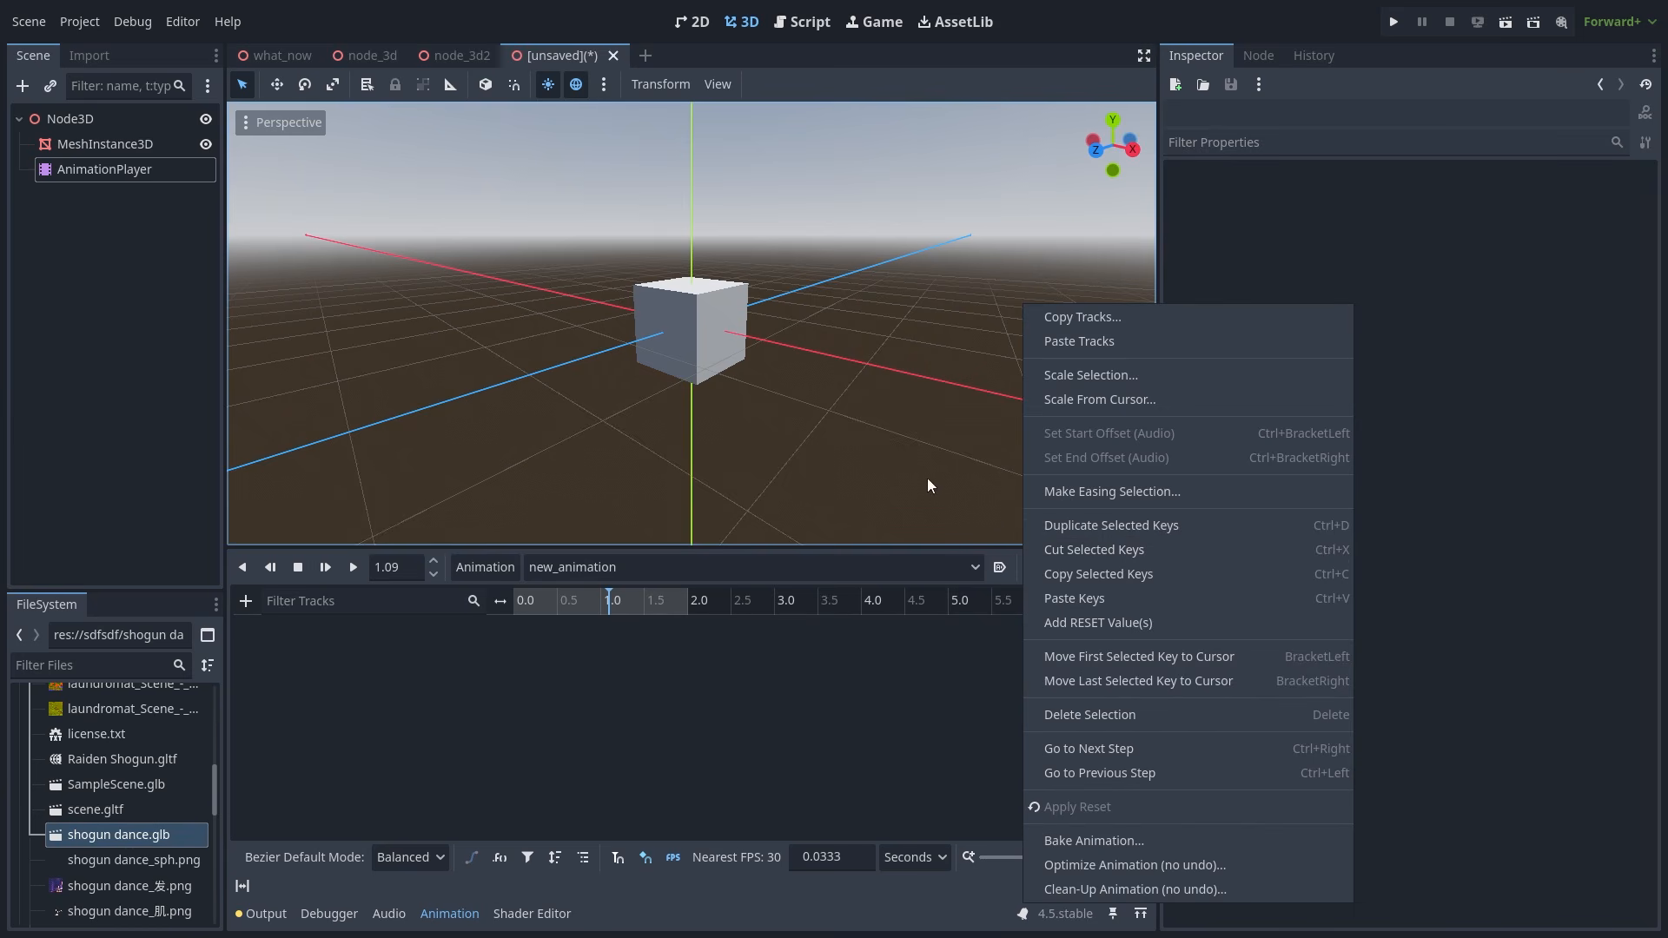
- Check new_animation in the Global library via Manage Animations, then bring up the track types
{"action": "left_click", "coordinate": [848, 702]}
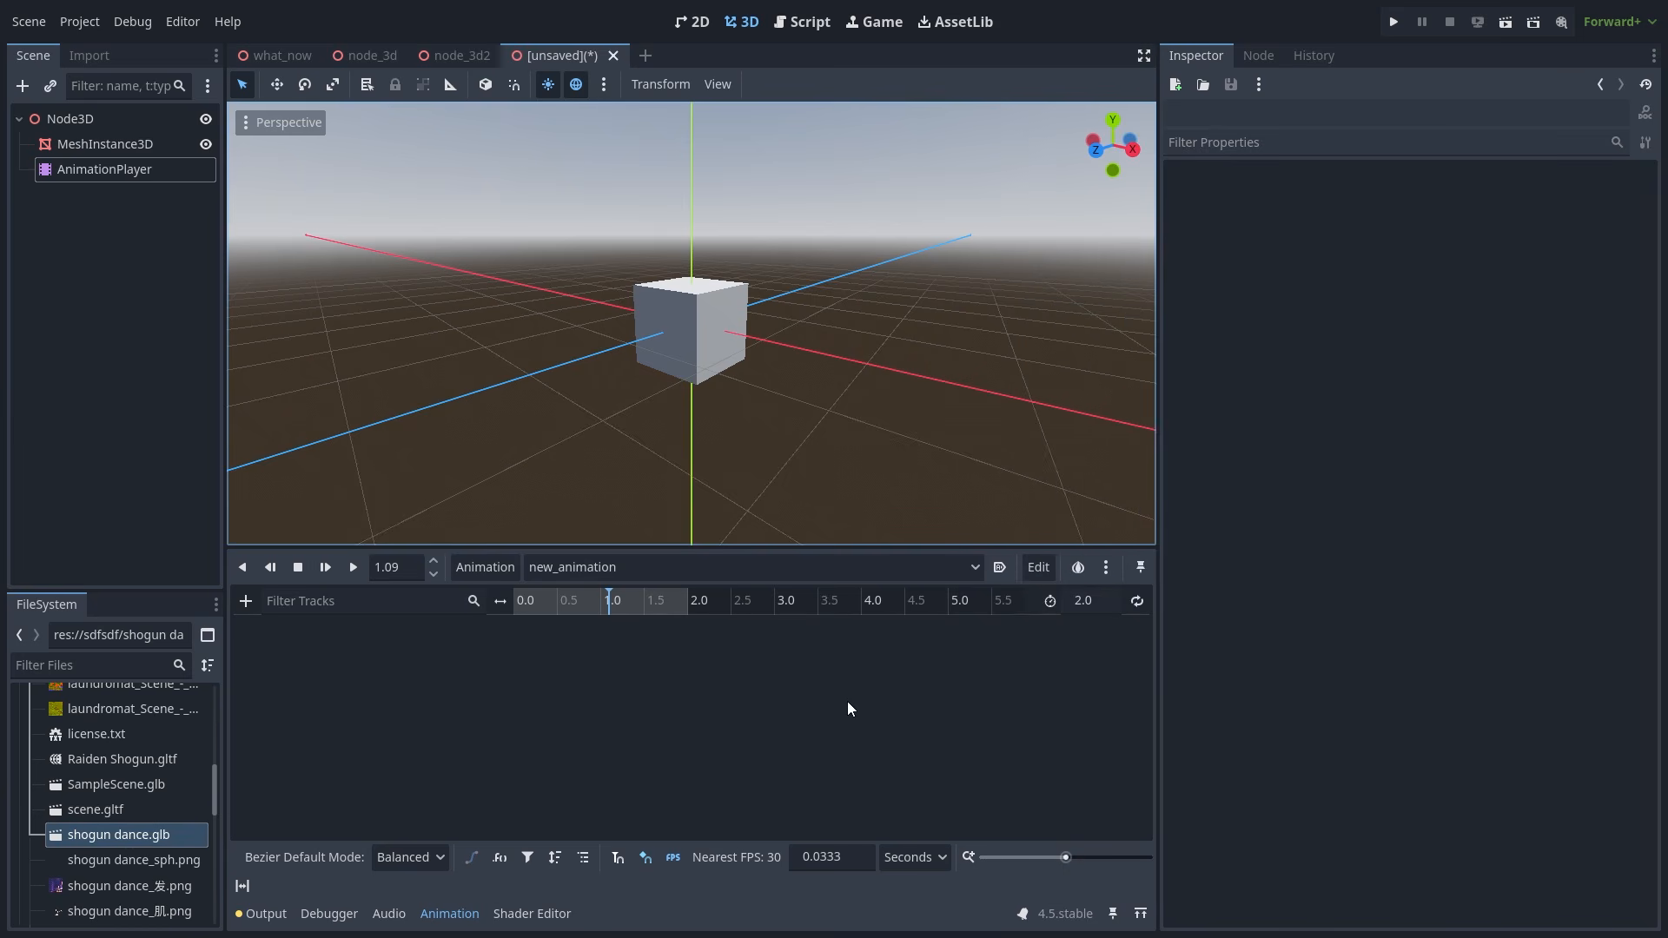
{"action": "left_click", "coordinate": [497, 566]}
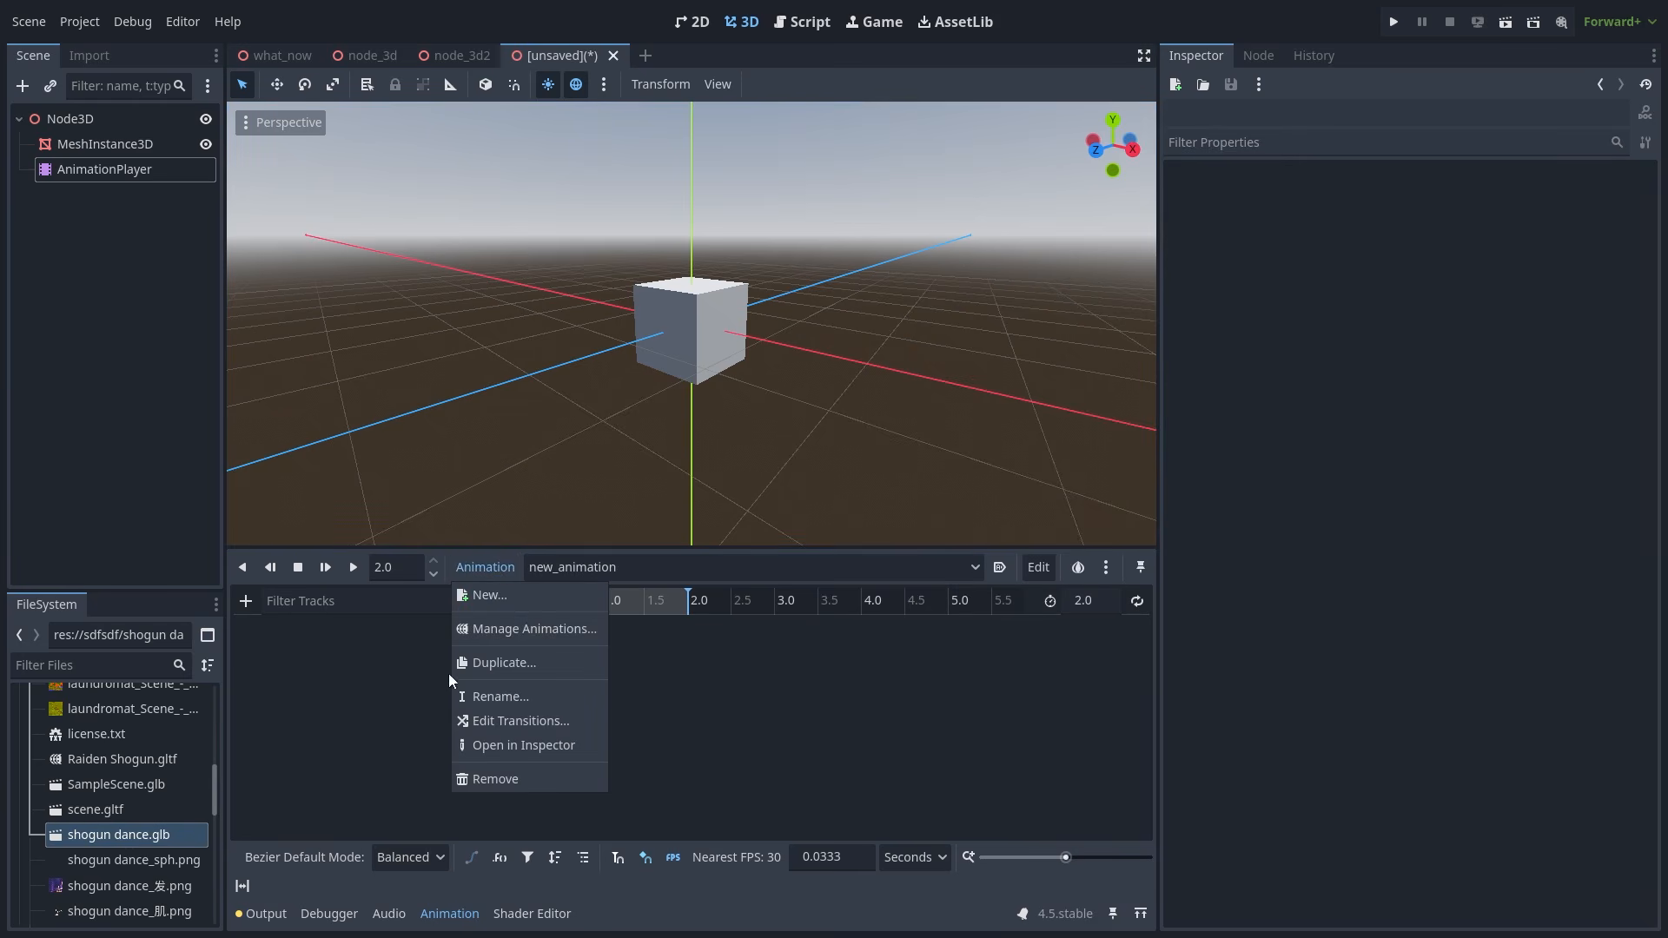
{"action": "left_click", "coordinate": [528, 628]}
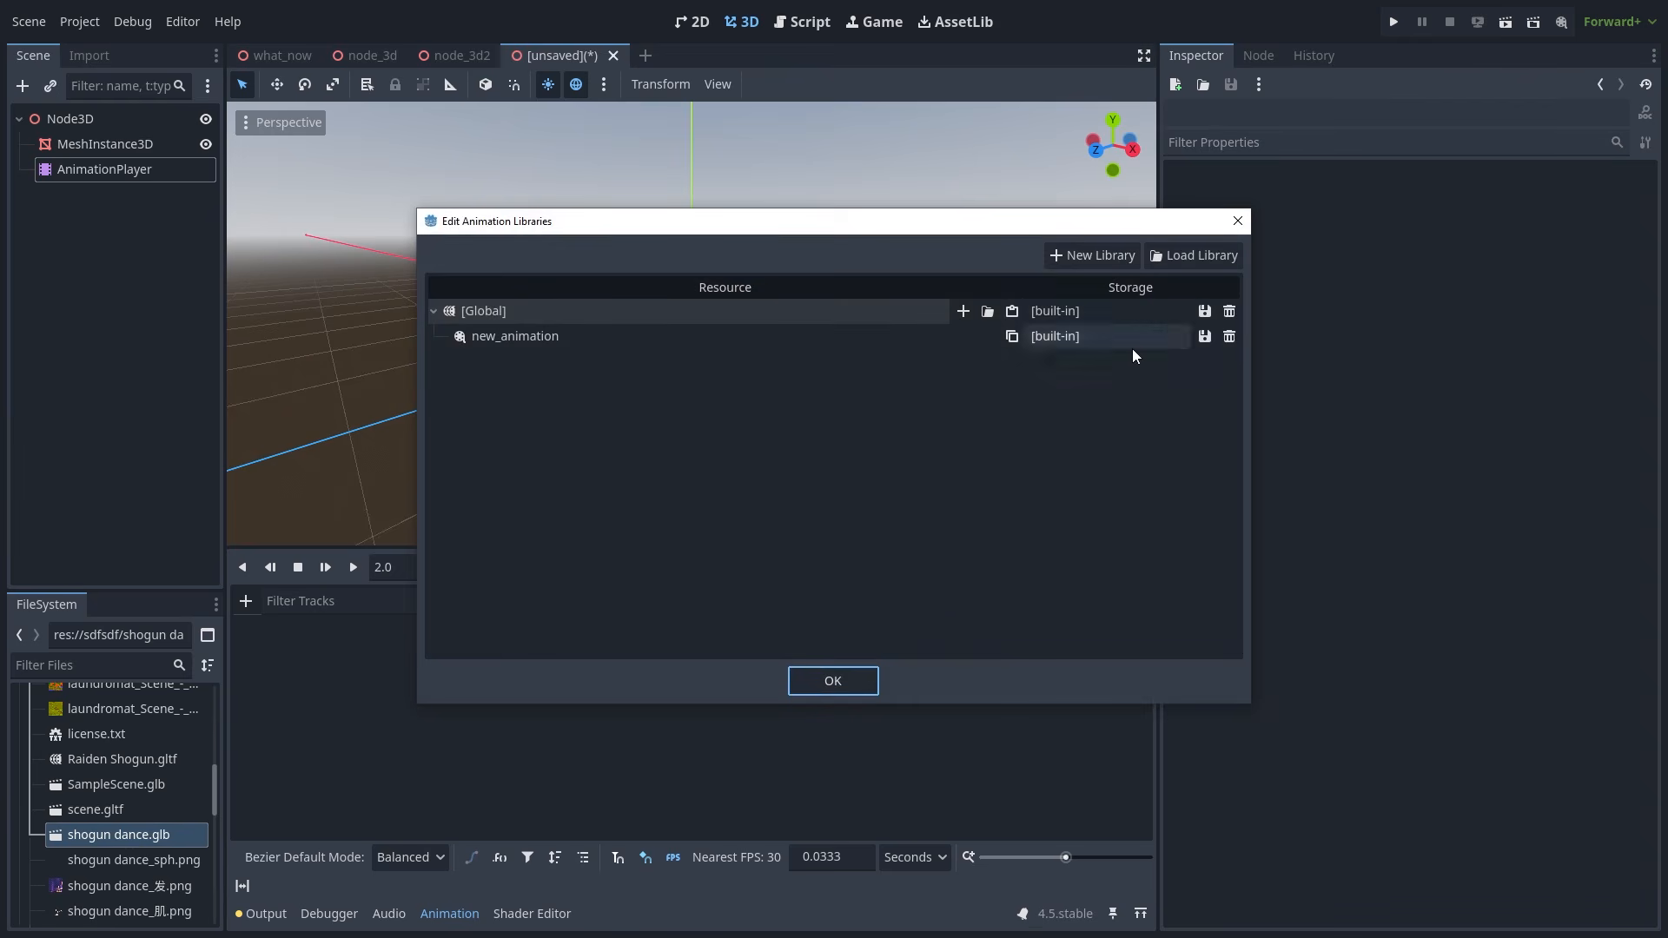
{"action": "left_click", "coordinate": [811, 678]}
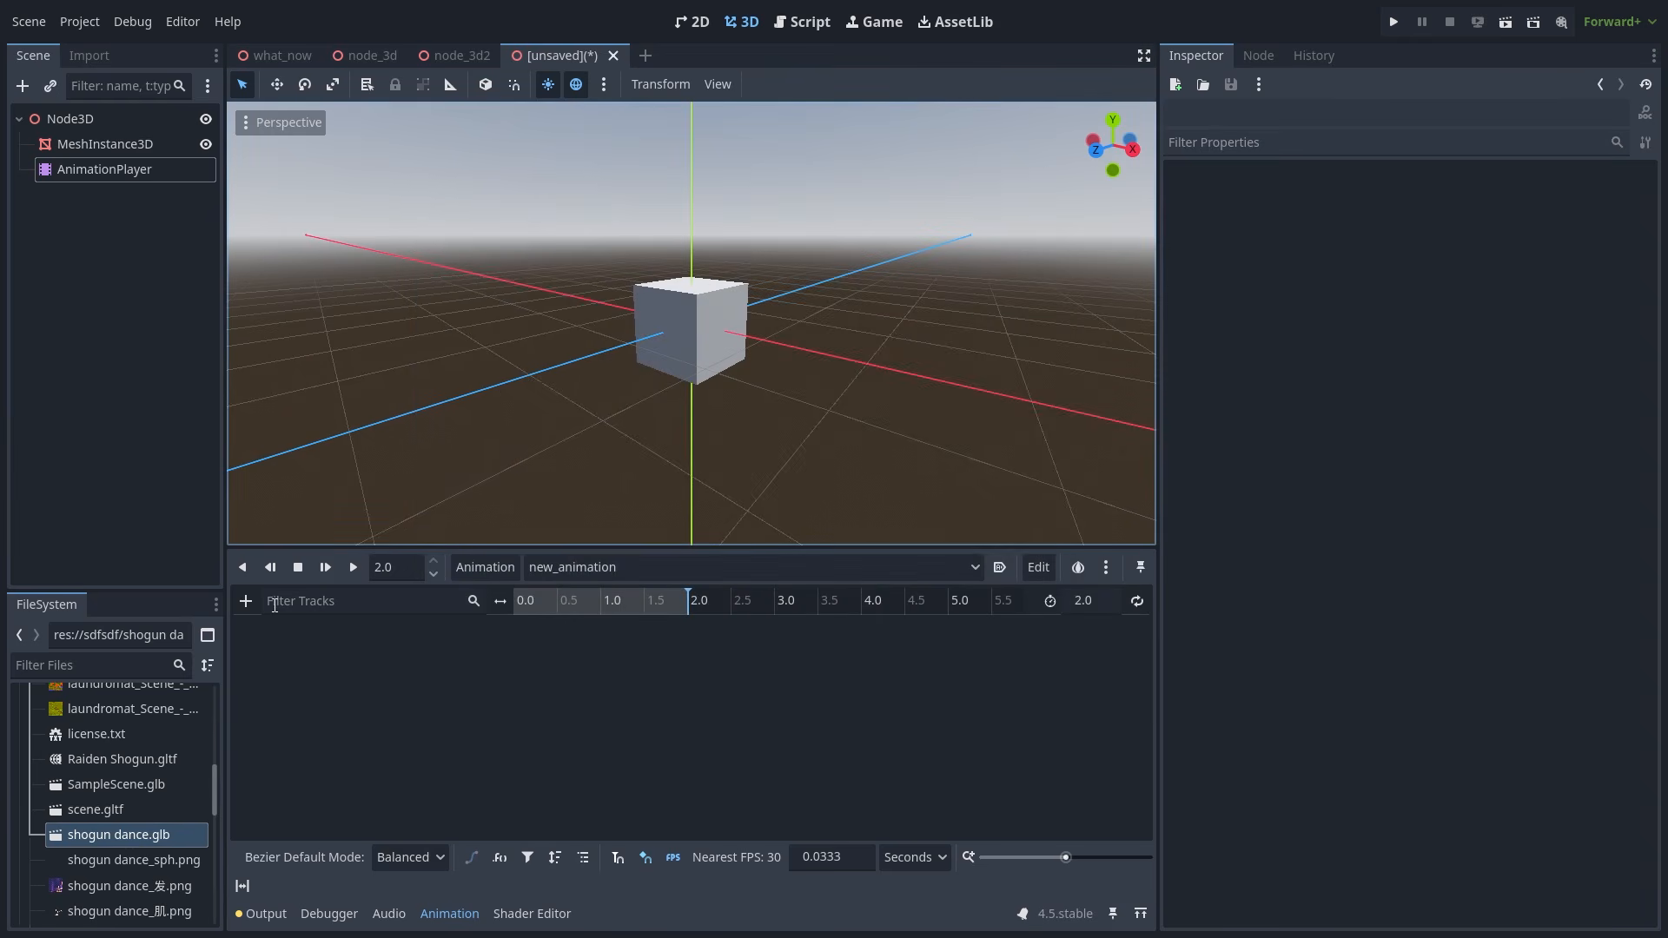
{"action": "left_click", "coordinate": [246, 601]}
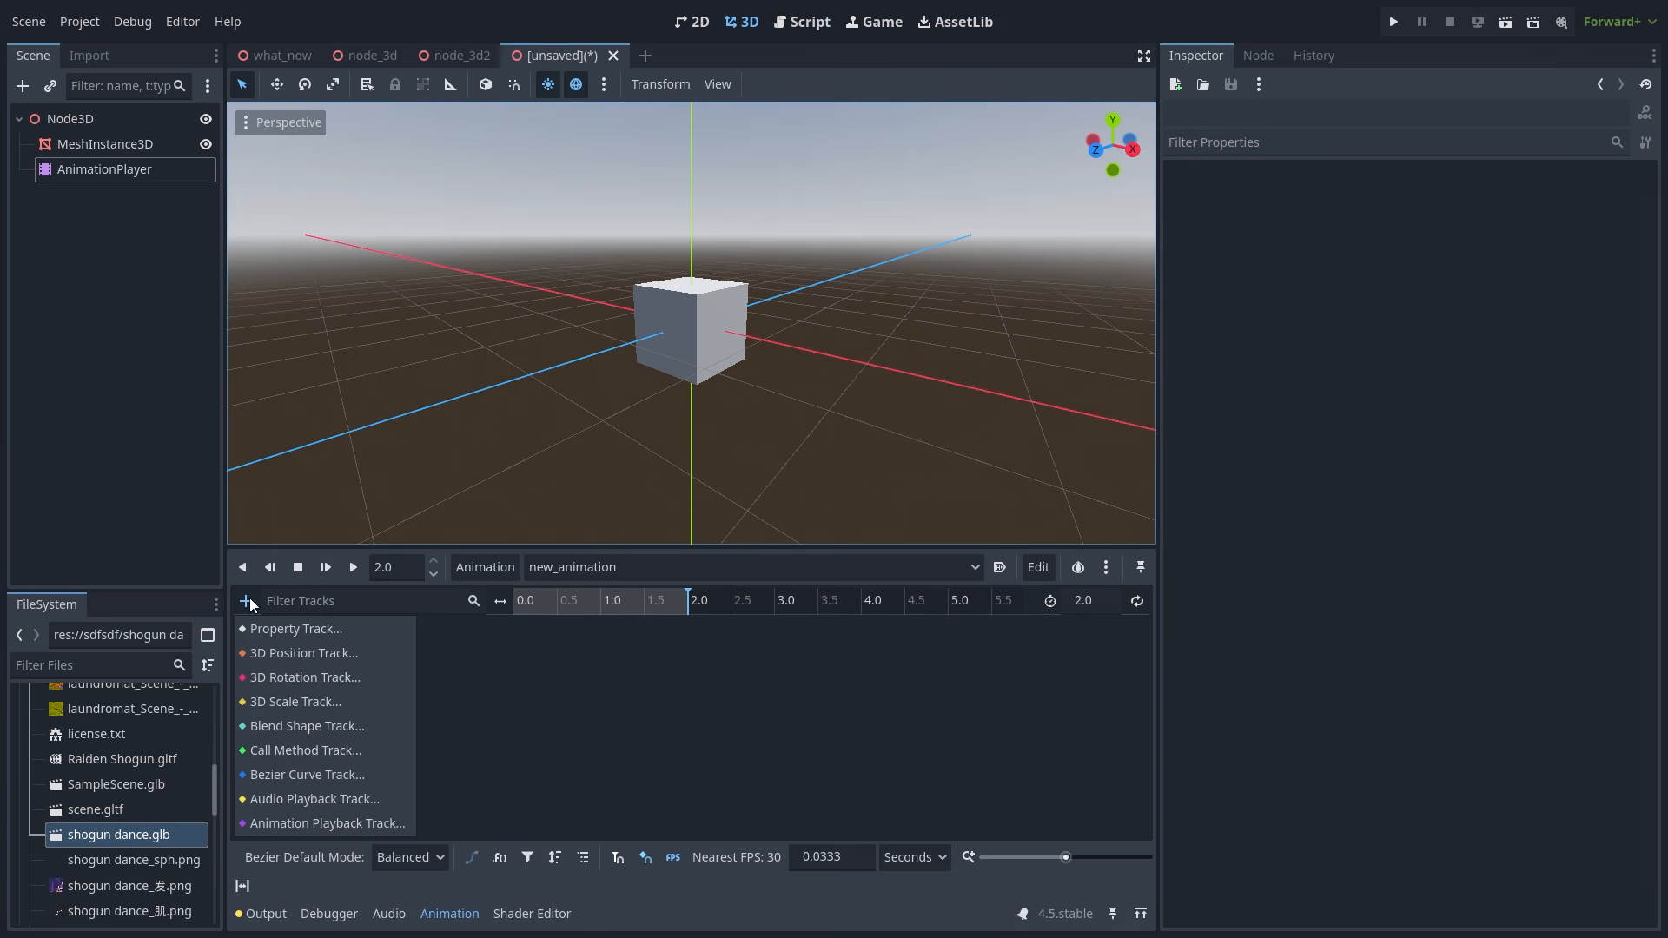
- Add a 3D position track for MeshInstance3D and insert keys on it
{"action": "left_click", "coordinate": [285, 653]}
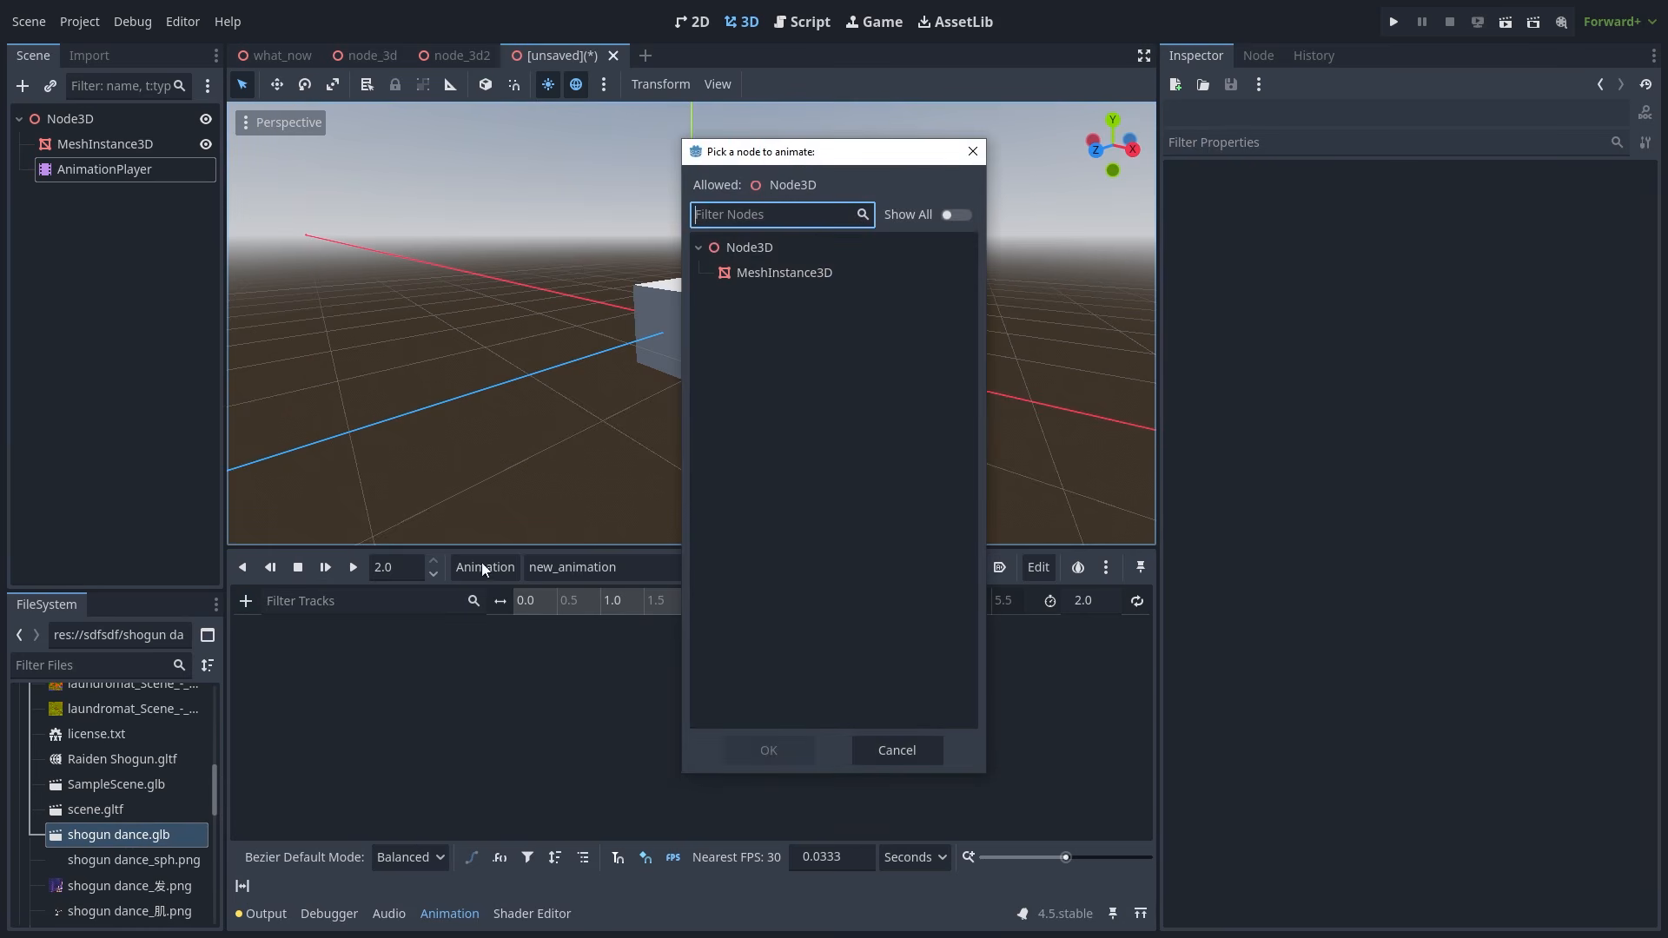
{"action": "left_click", "coordinate": [777, 272]}
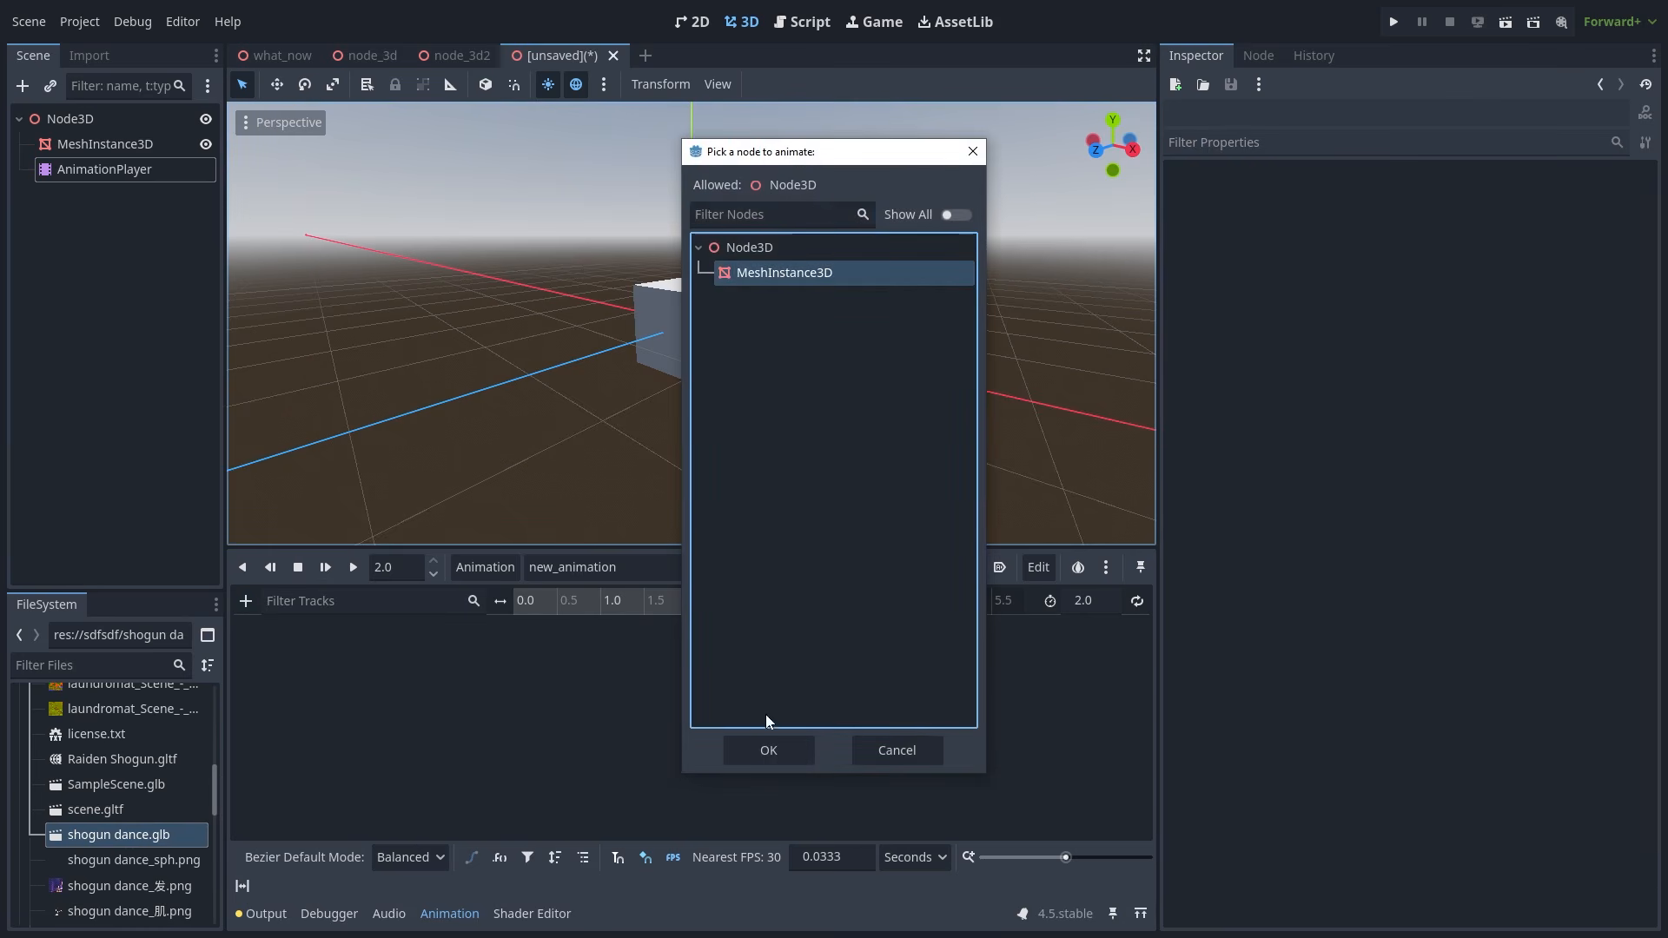
{"action": "left_click", "coordinate": [753, 757]}
{"action": "right_click", "coordinate": [560, 657]}
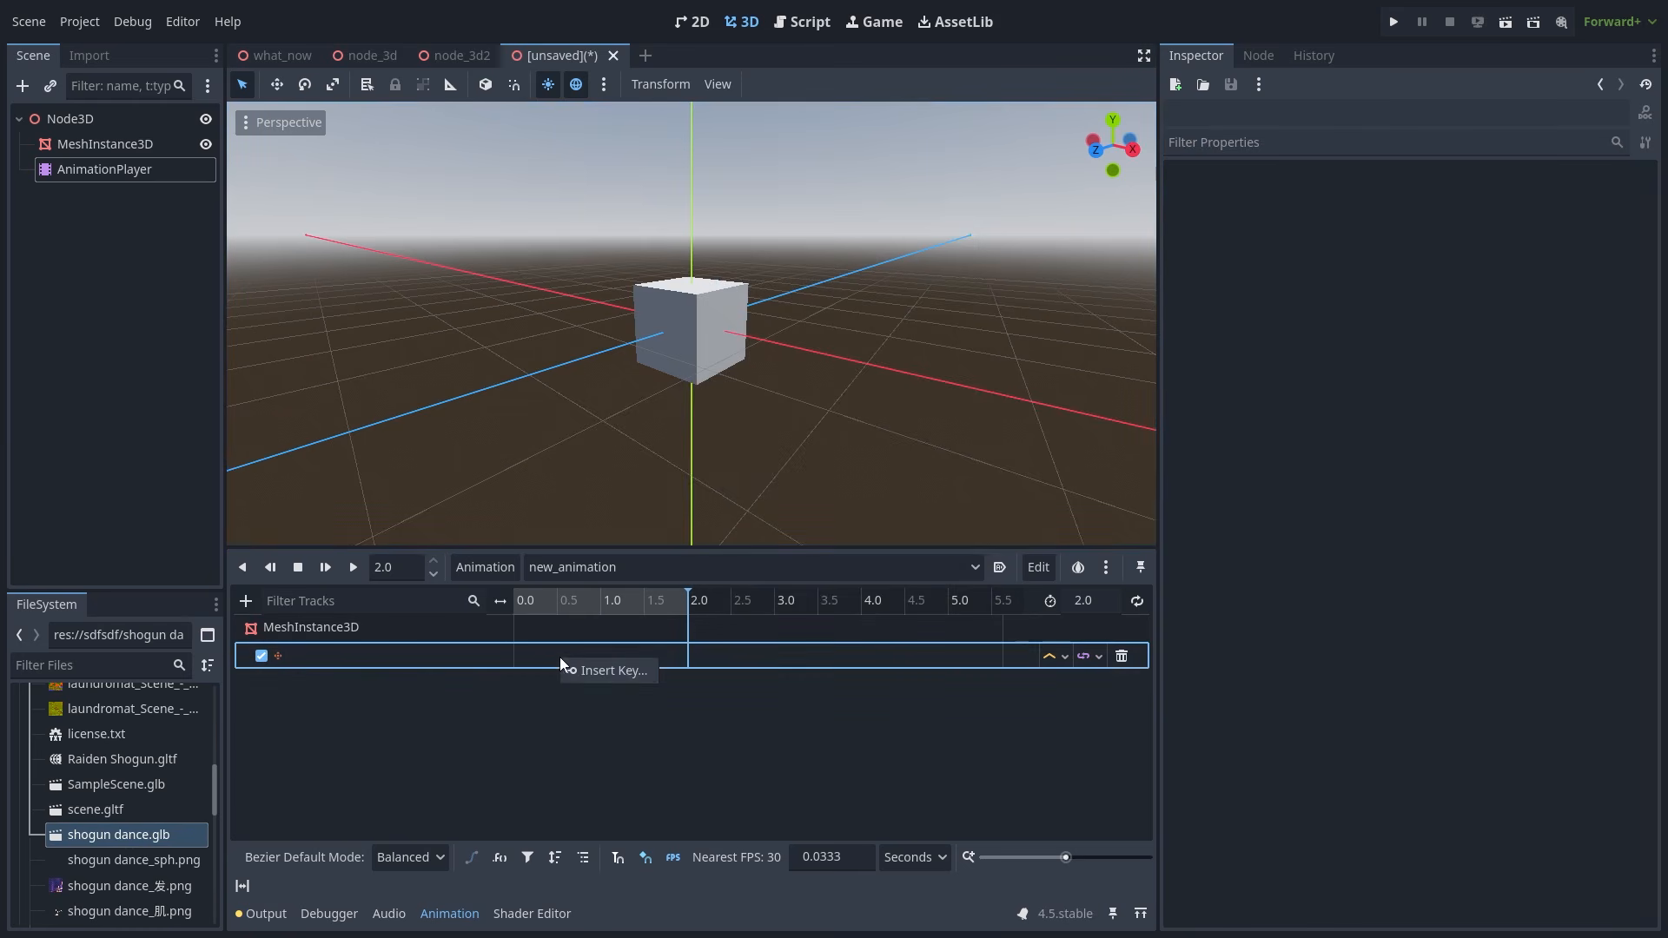
{"action": "left_click", "coordinate": [617, 673]}
- Set the keys' times to 0 and 2.0 s, the end key at x 2.0, and enable looping
{"action": "left_click", "coordinate": [565, 656]}
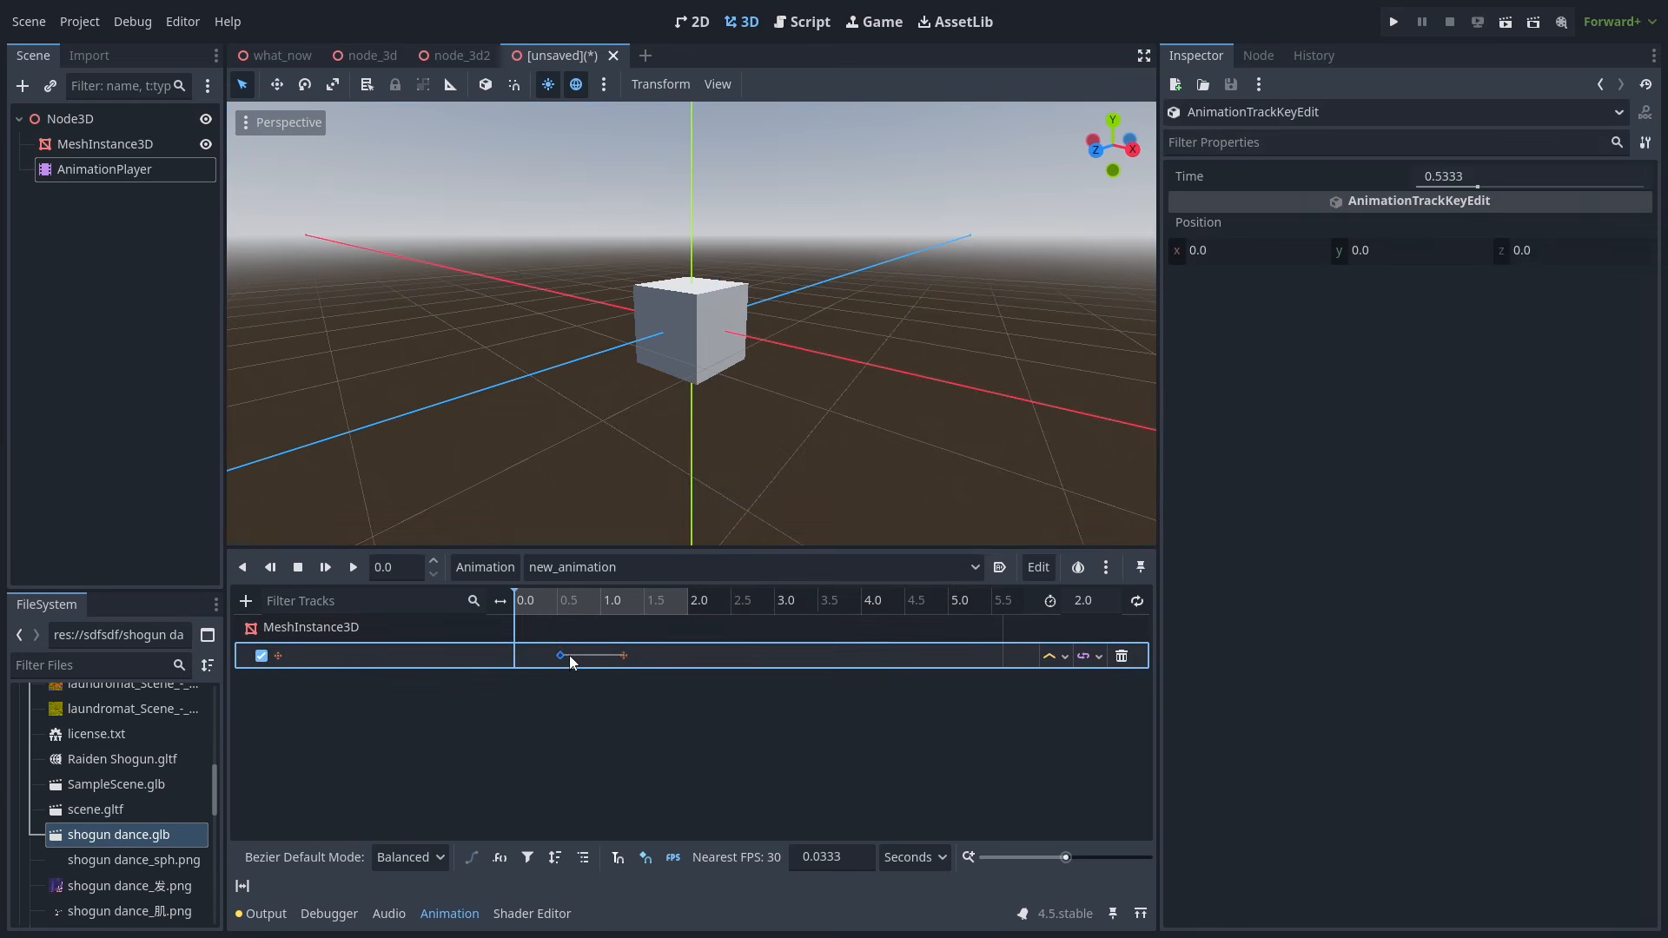
{"action": "left_click", "coordinate": [1462, 168]}
{"action": "type", "text": "0"}
{"action": "key", "text": "Return"}
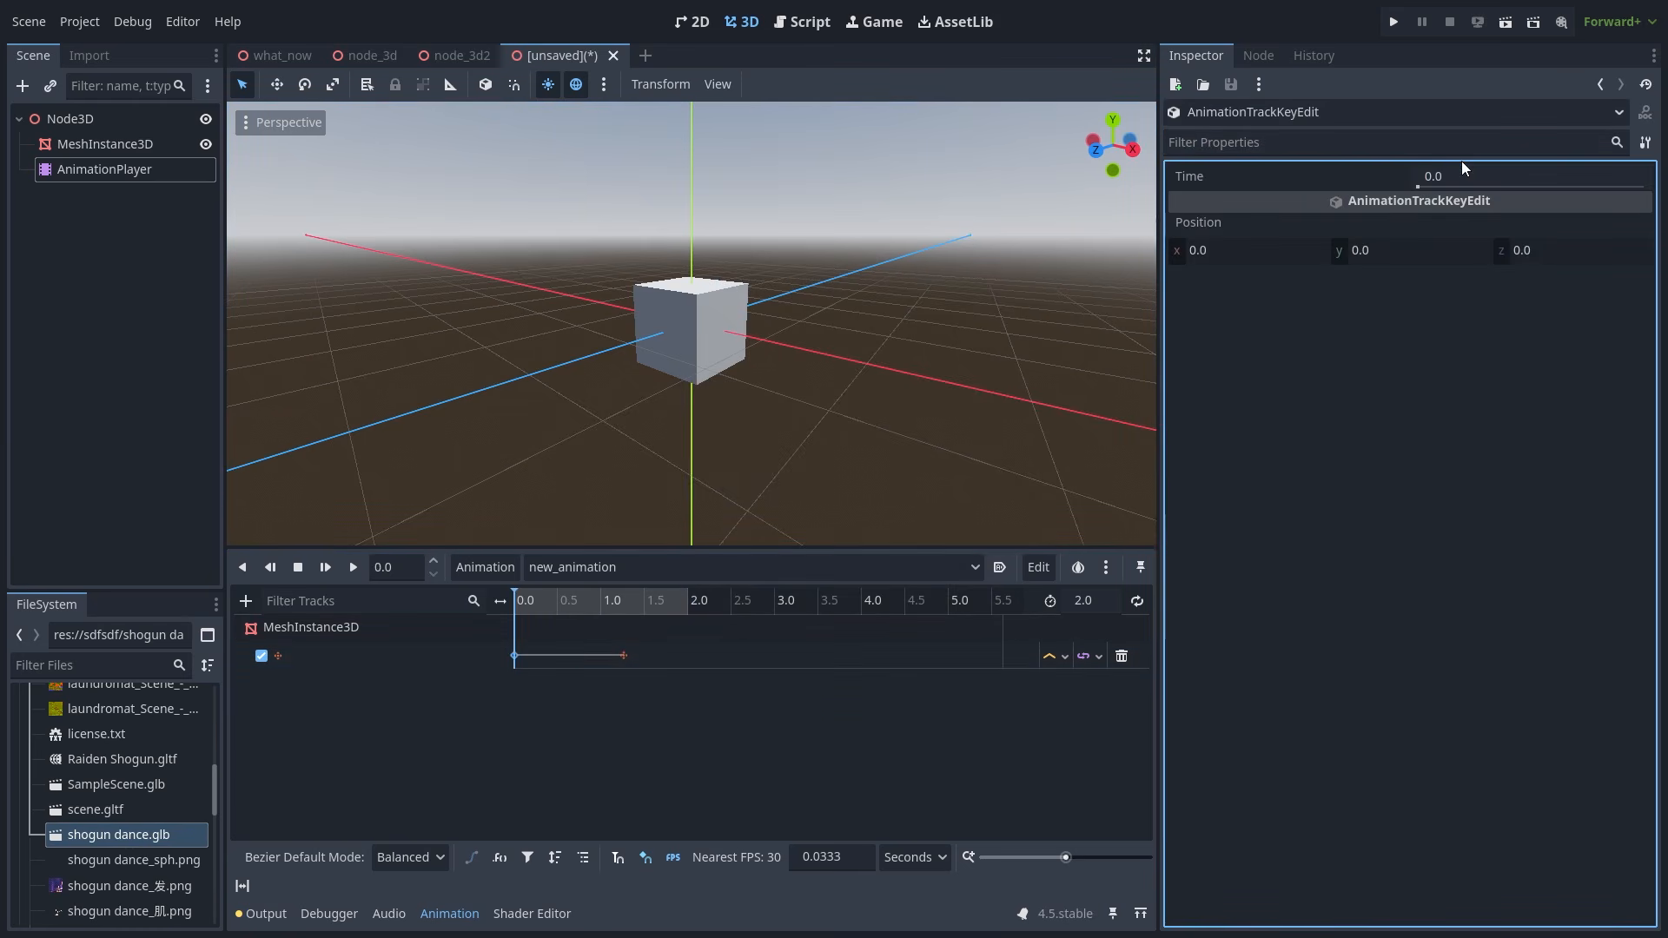
{"action": "left_click", "coordinate": [624, 656]}
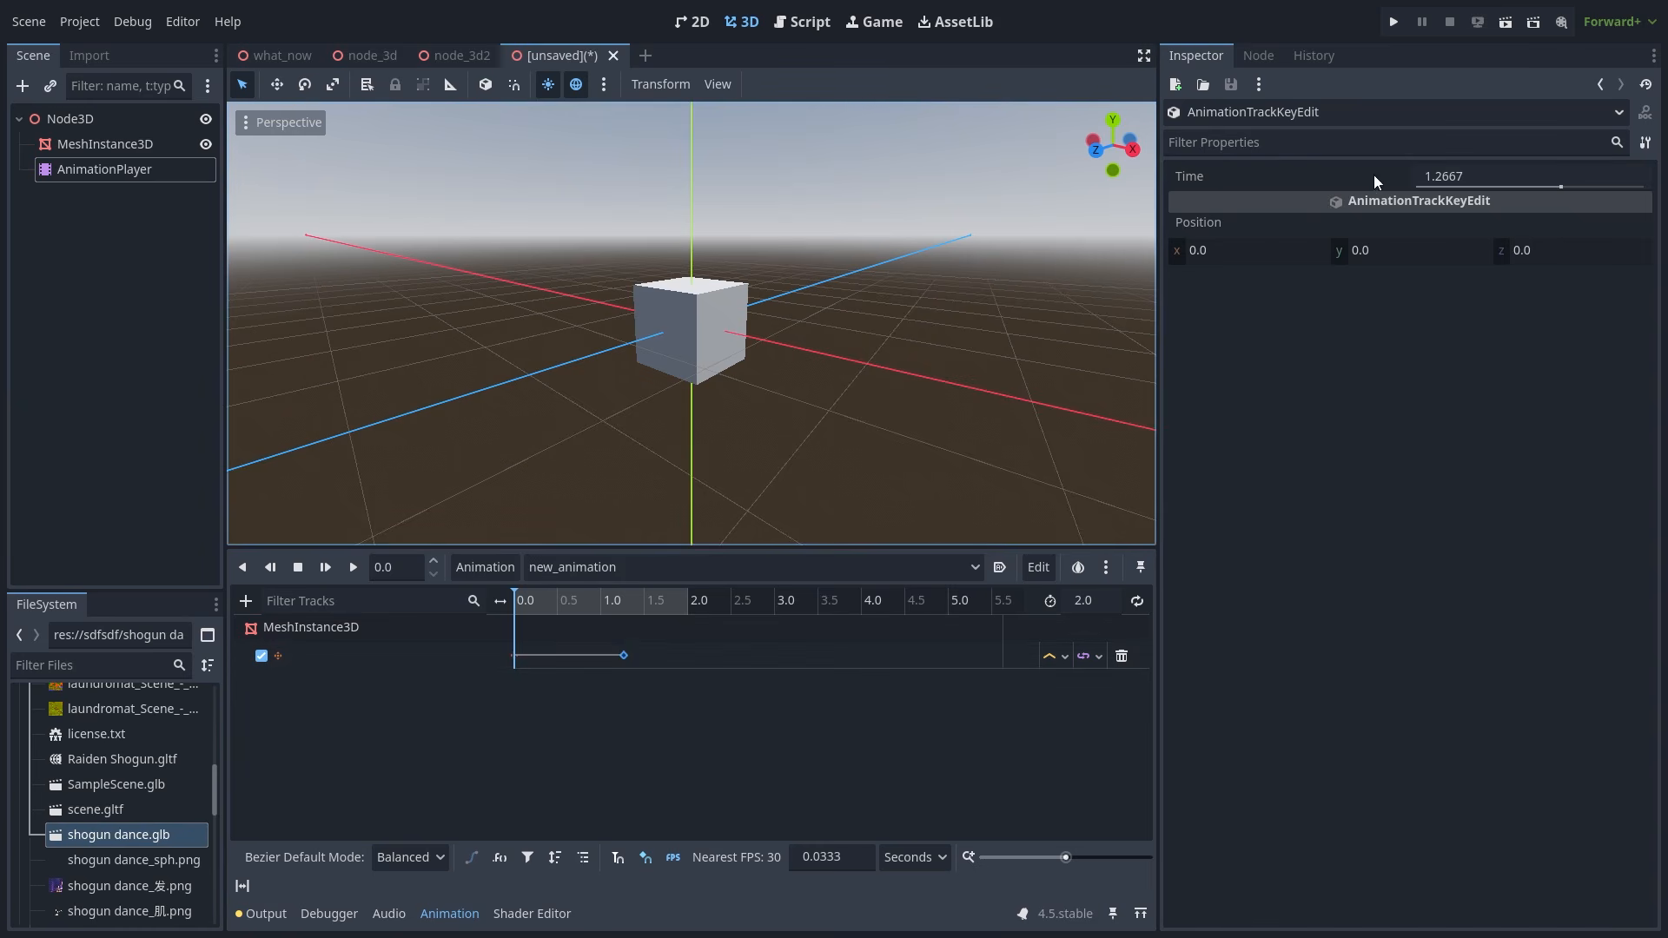
{"action": "left_click", "coordinate": [1429, 177]}
{"action": "type", "text": "2"}
{"action": "key", "text": "Return"}
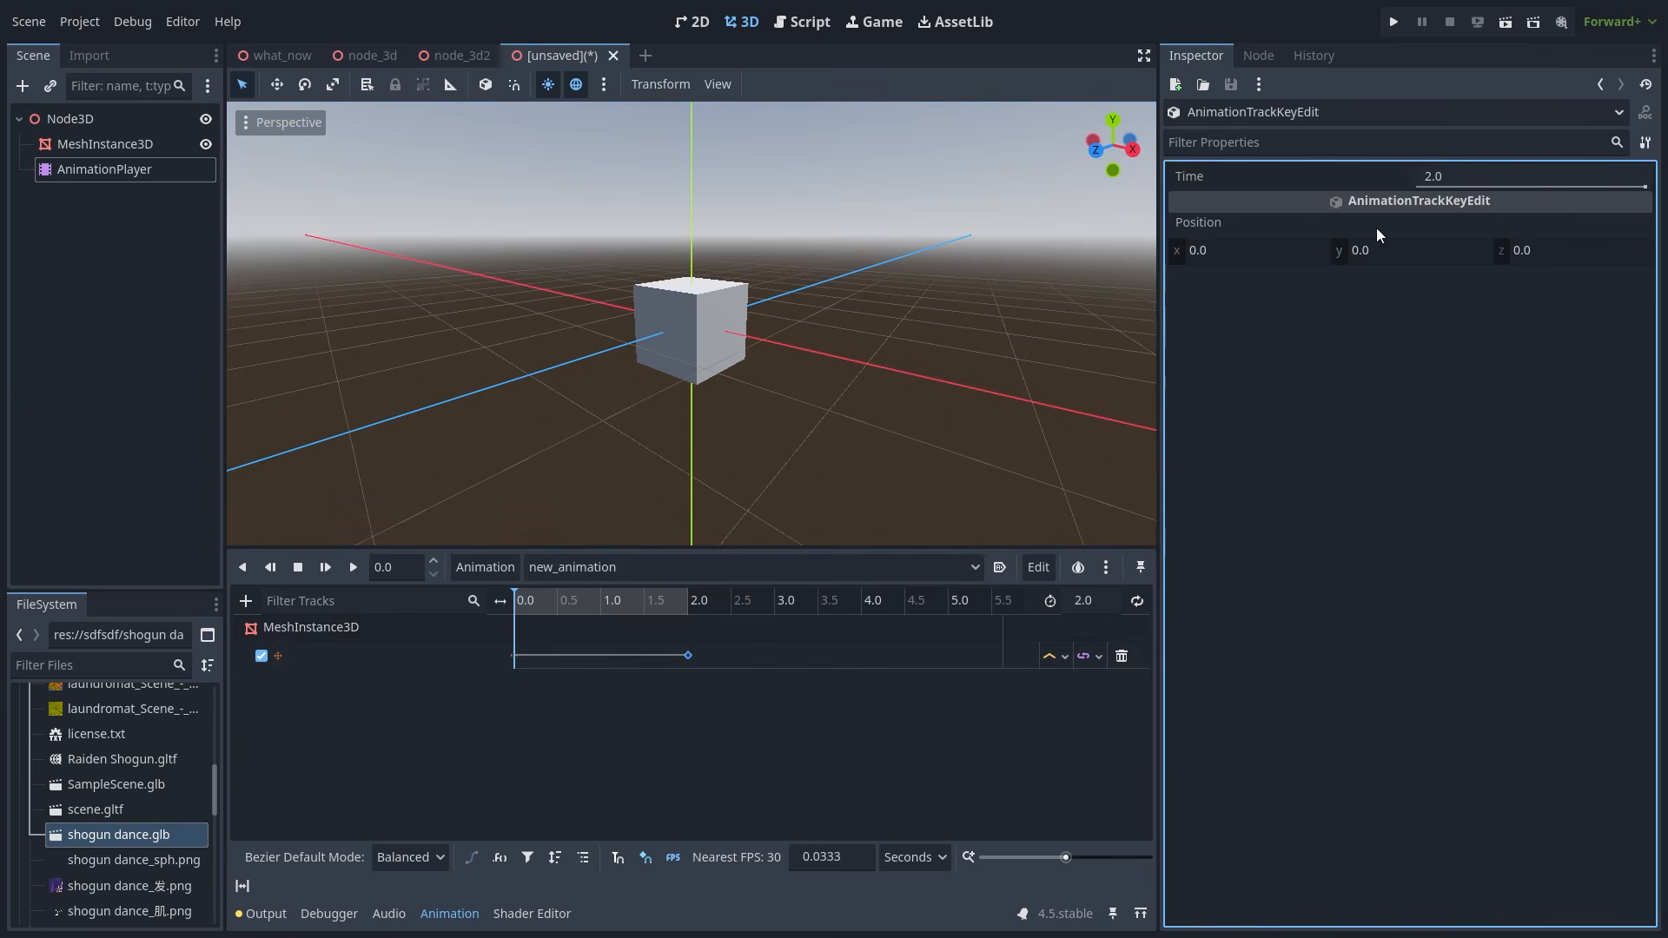
{"action": "left_click", "coordinate": [1288, 255]}
{"action": "type", "text": "2.0"}
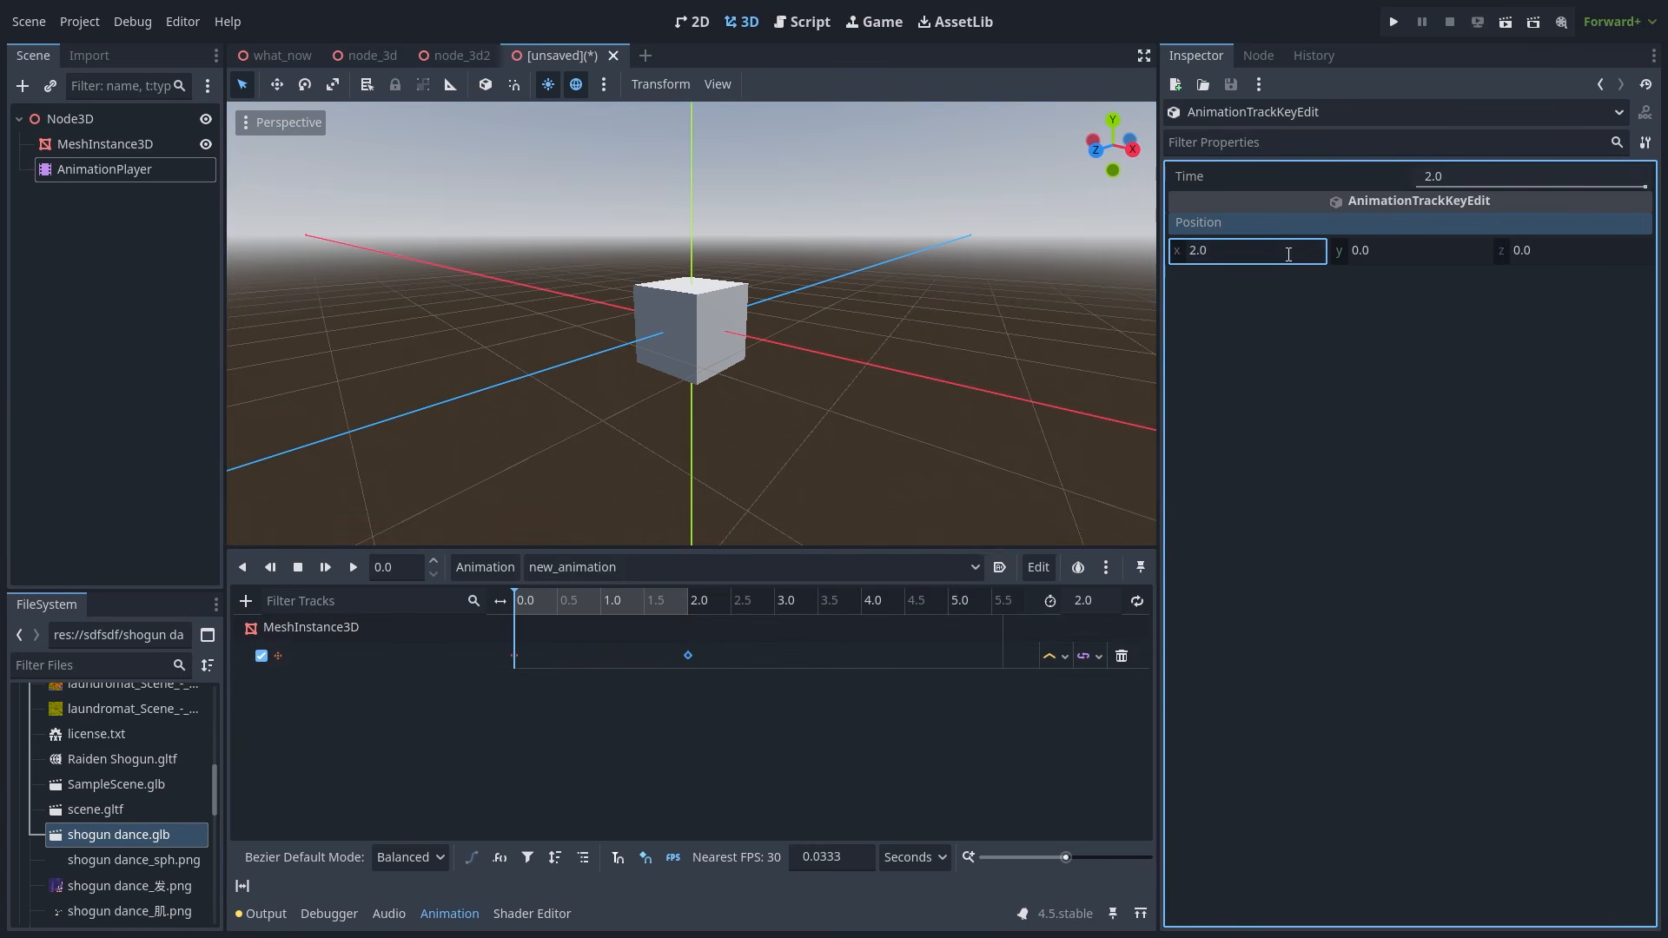
{"action": "key", "text": "Return"}
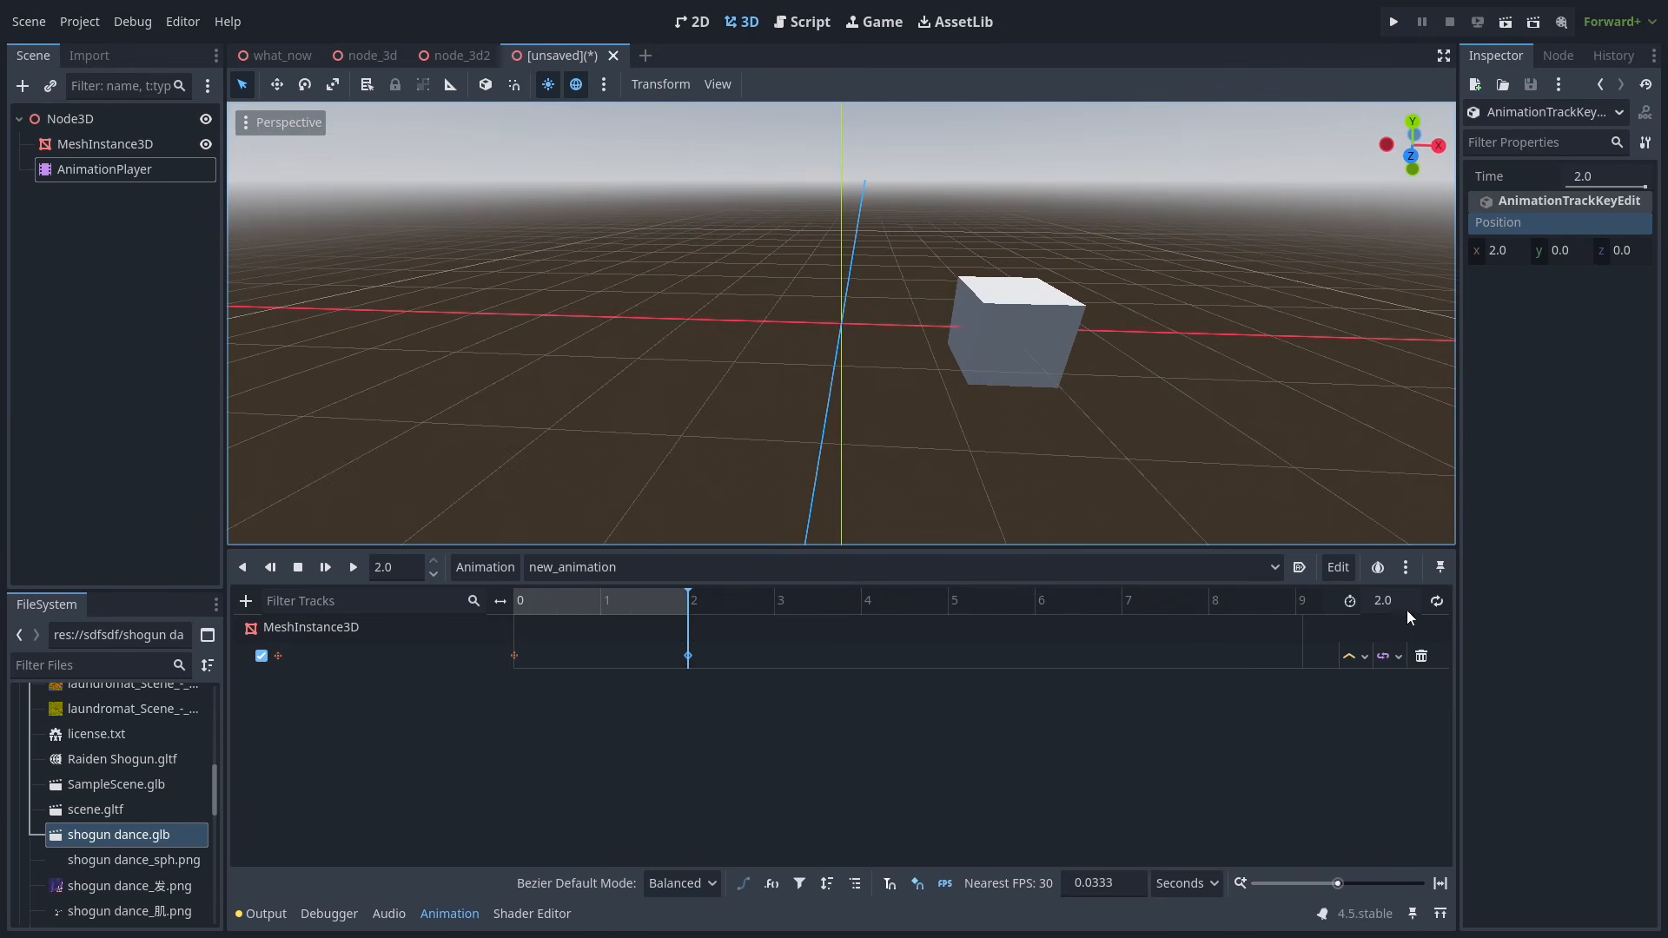
{"action": "left_click", "coordinate": [1437, 602]}
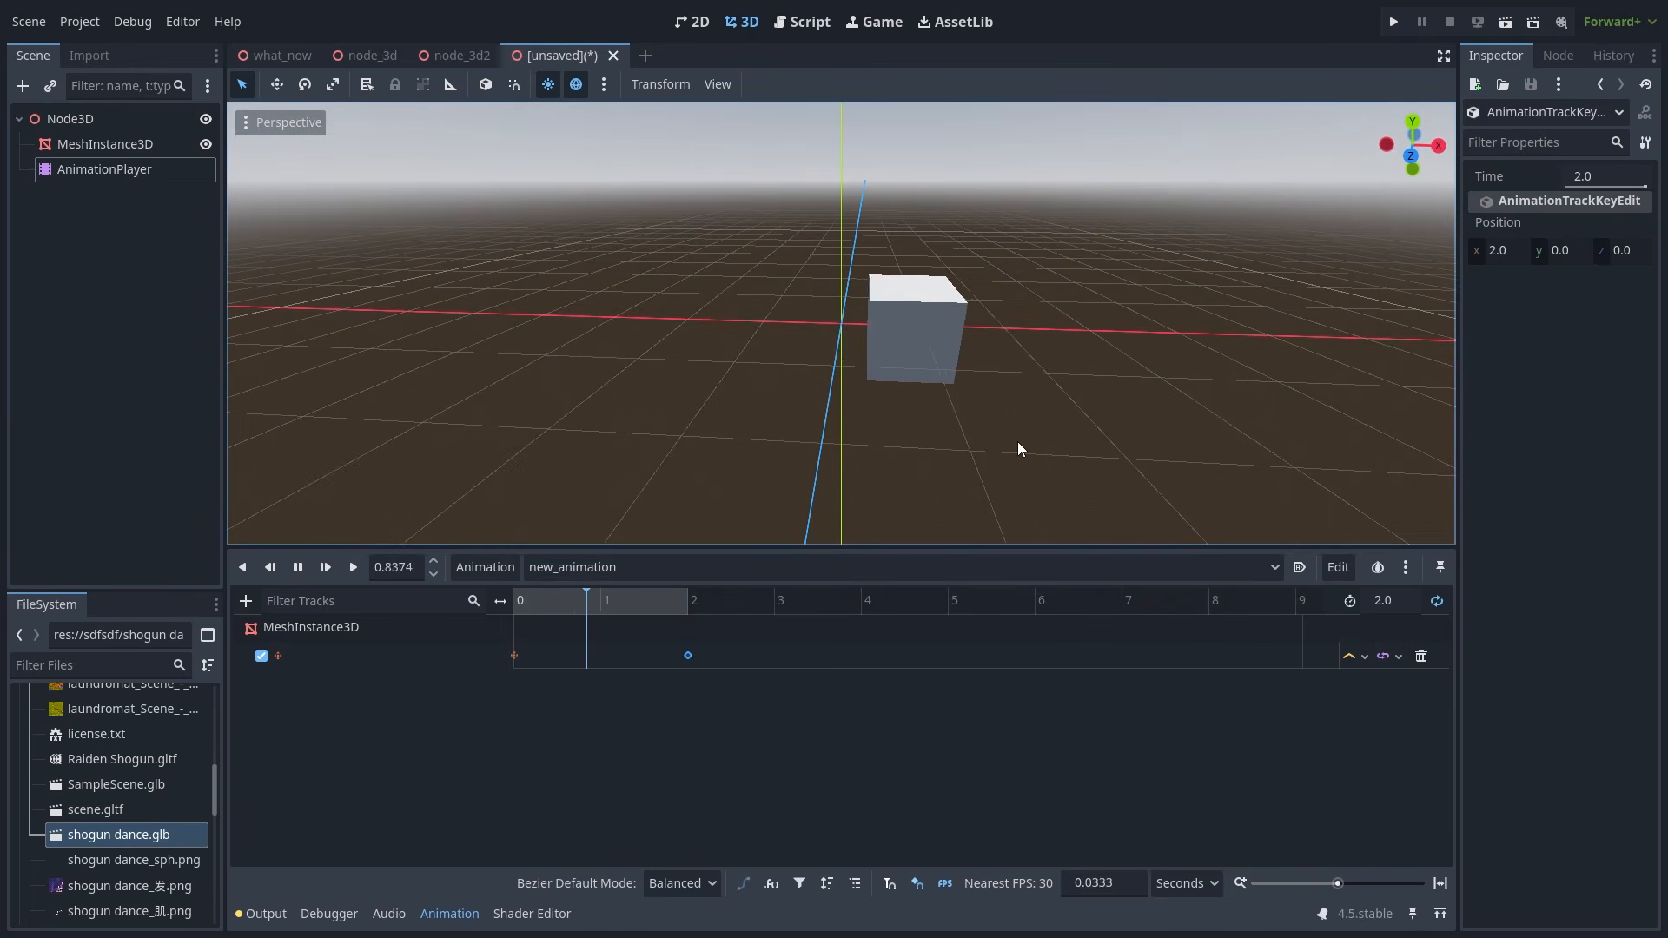
- Play the looping cube slide, then switch to the node_3d2 scene
{"action": "middle_click_drag", "start_coordinate": [1018, 441], "coordinate": [813, 451], "text": "shift"}
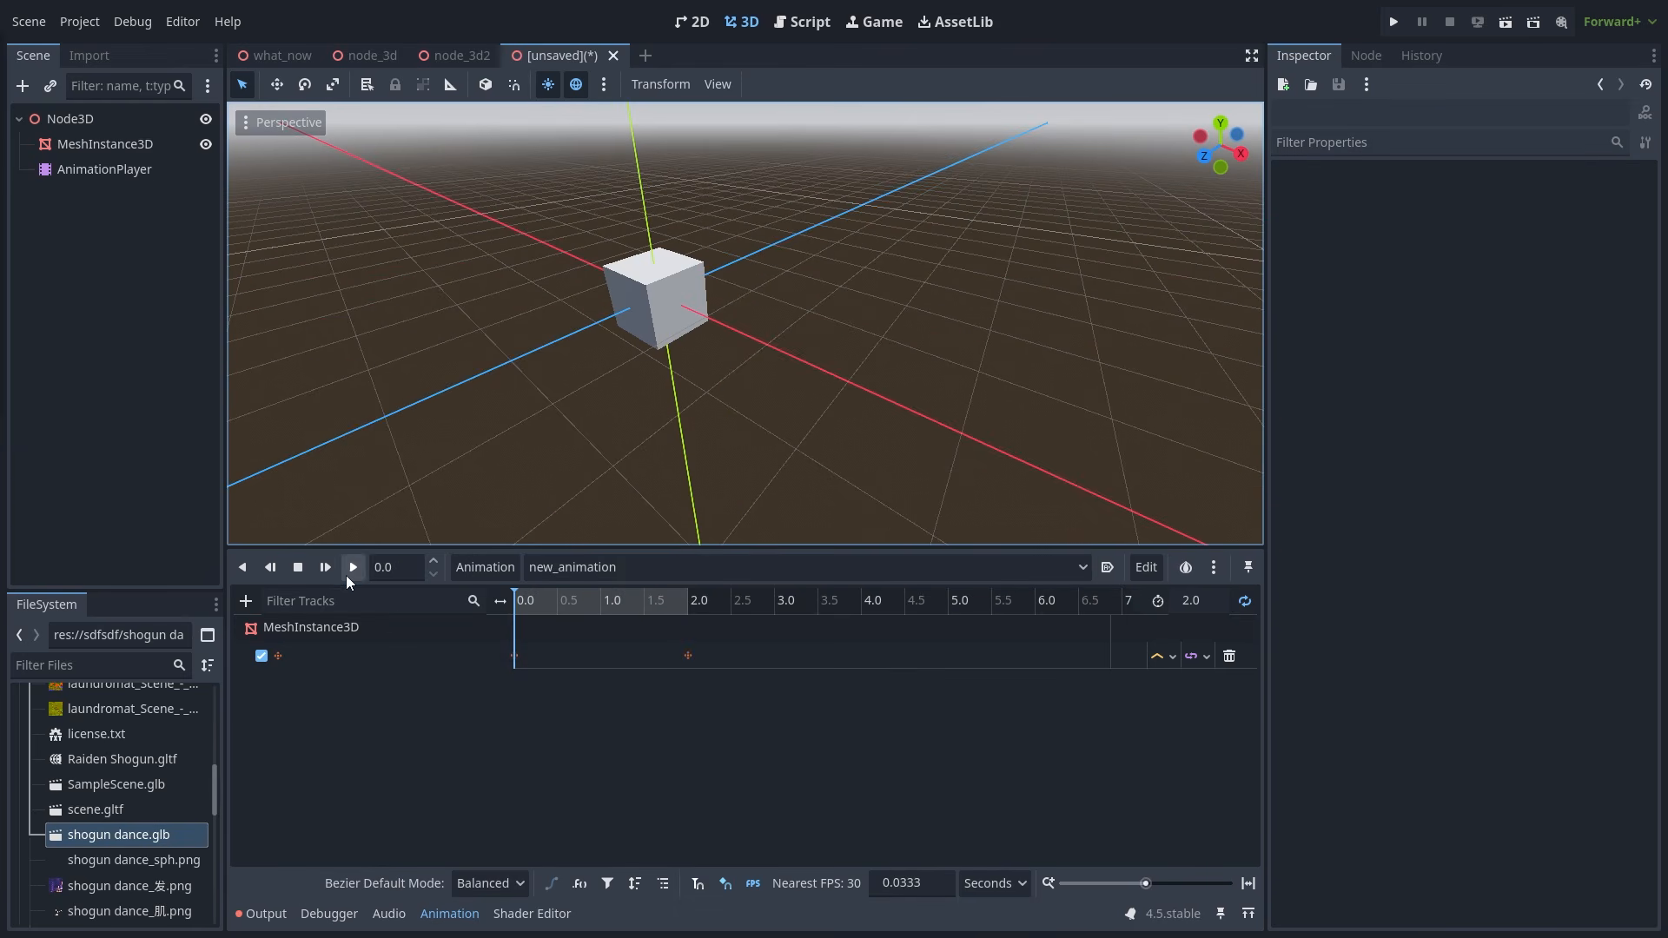
{"action": "left_click", "coordinate": [349, 573]}
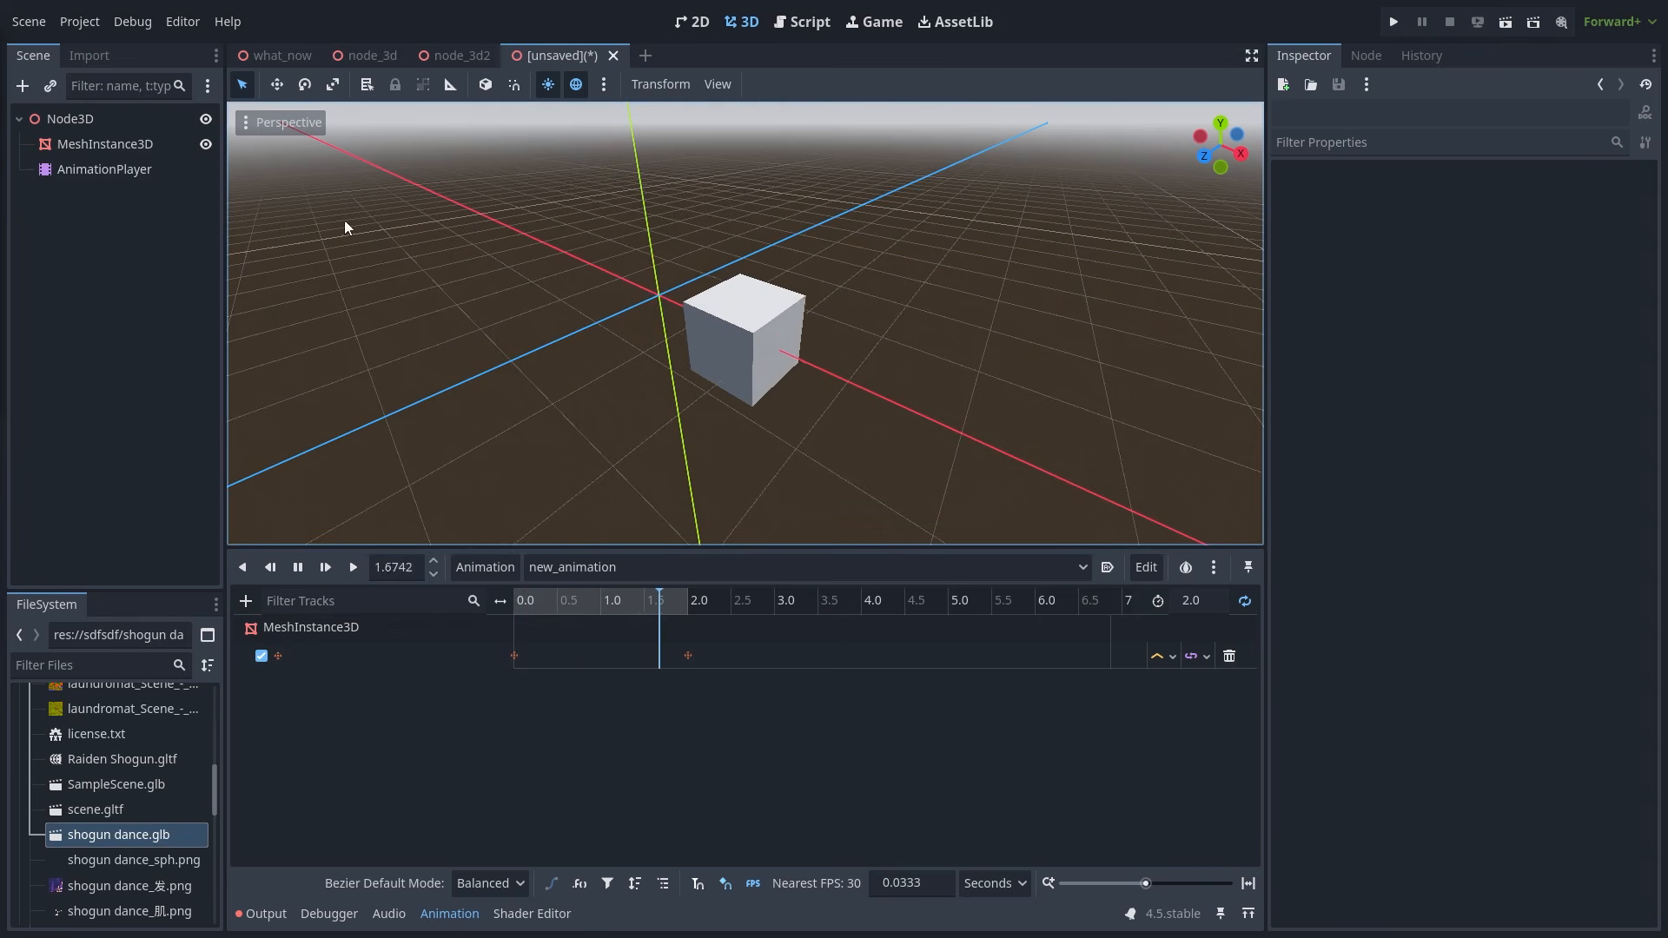
{"action": "left_click", "coordinate": [435, 50]}
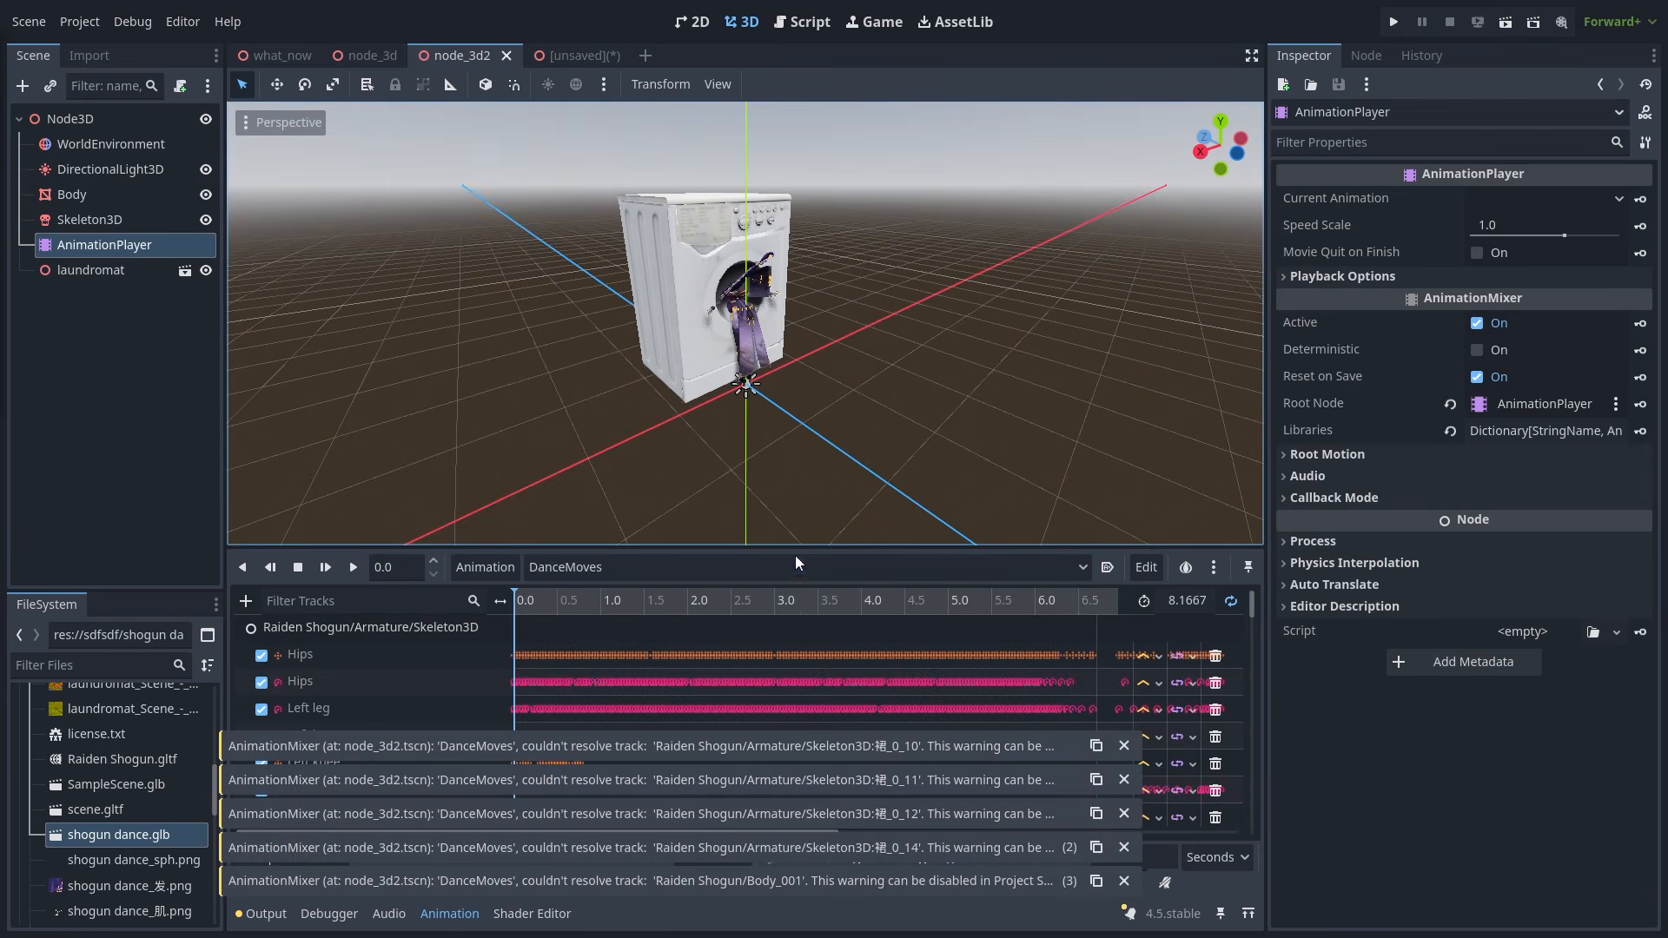
- Back in the cube scene, add a second MeshInstance3D with a box mesh
{"action": "scroll", "coordinate": [688, 690], "scroll_direction": "down", "scroll_amount": 5}
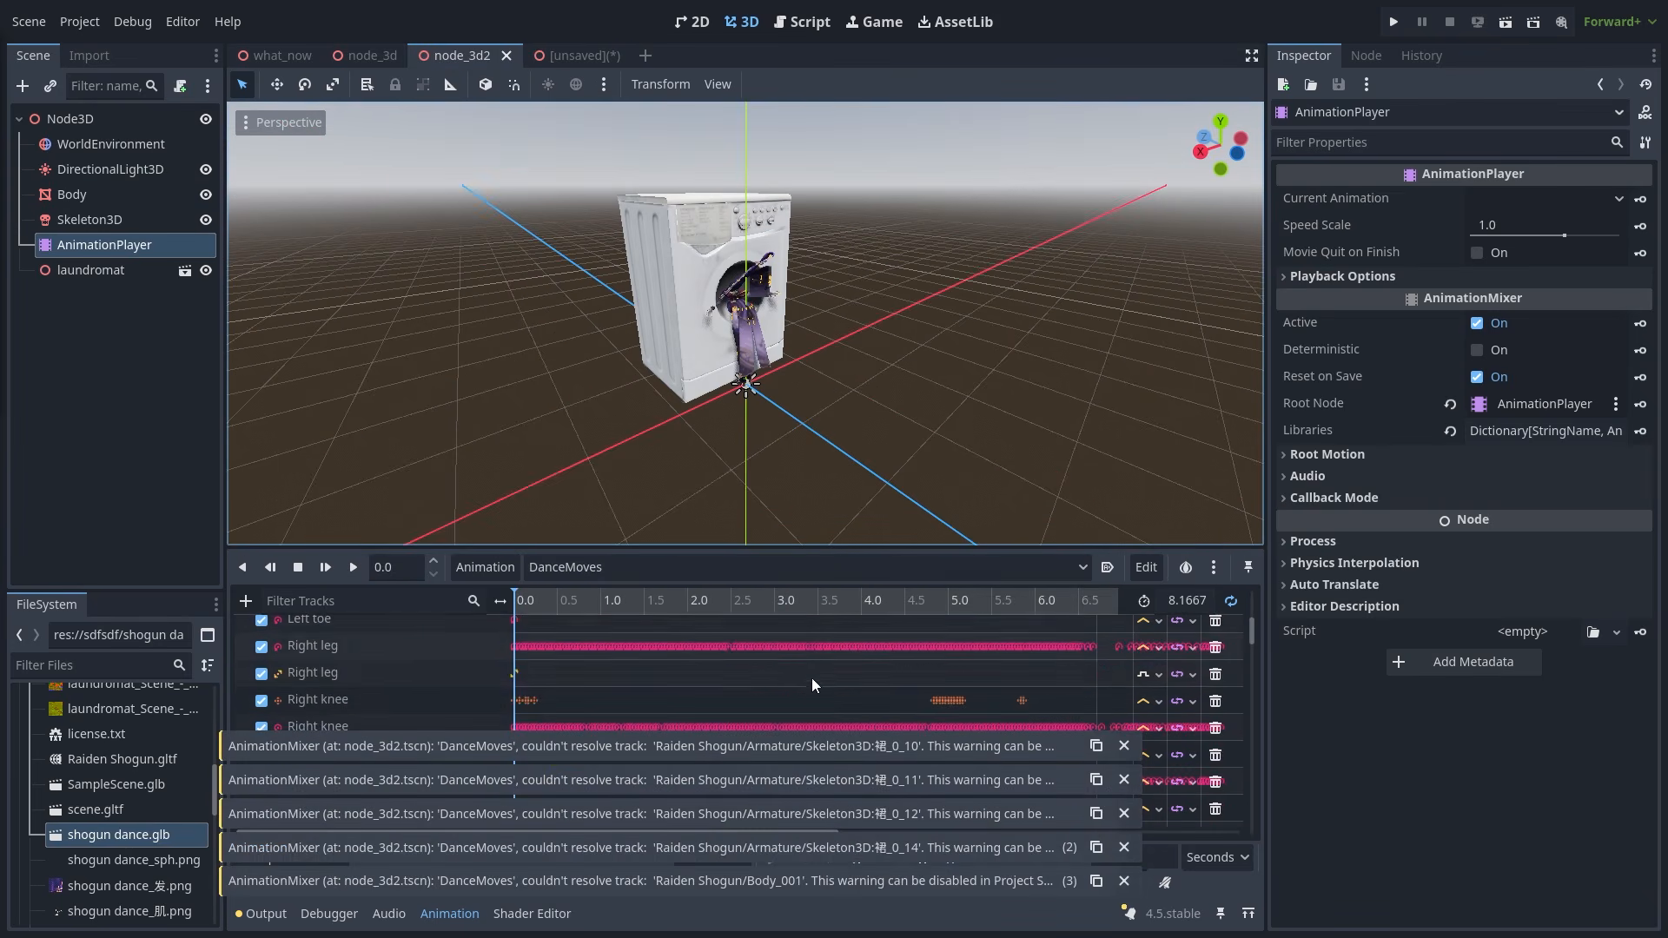
{"action": "left_click", "coordinate": [577, 53]}
{"action": "right_click", "coordinate": [83, 120]}
{"action": "left_click", "coordinate": [113, 133]}
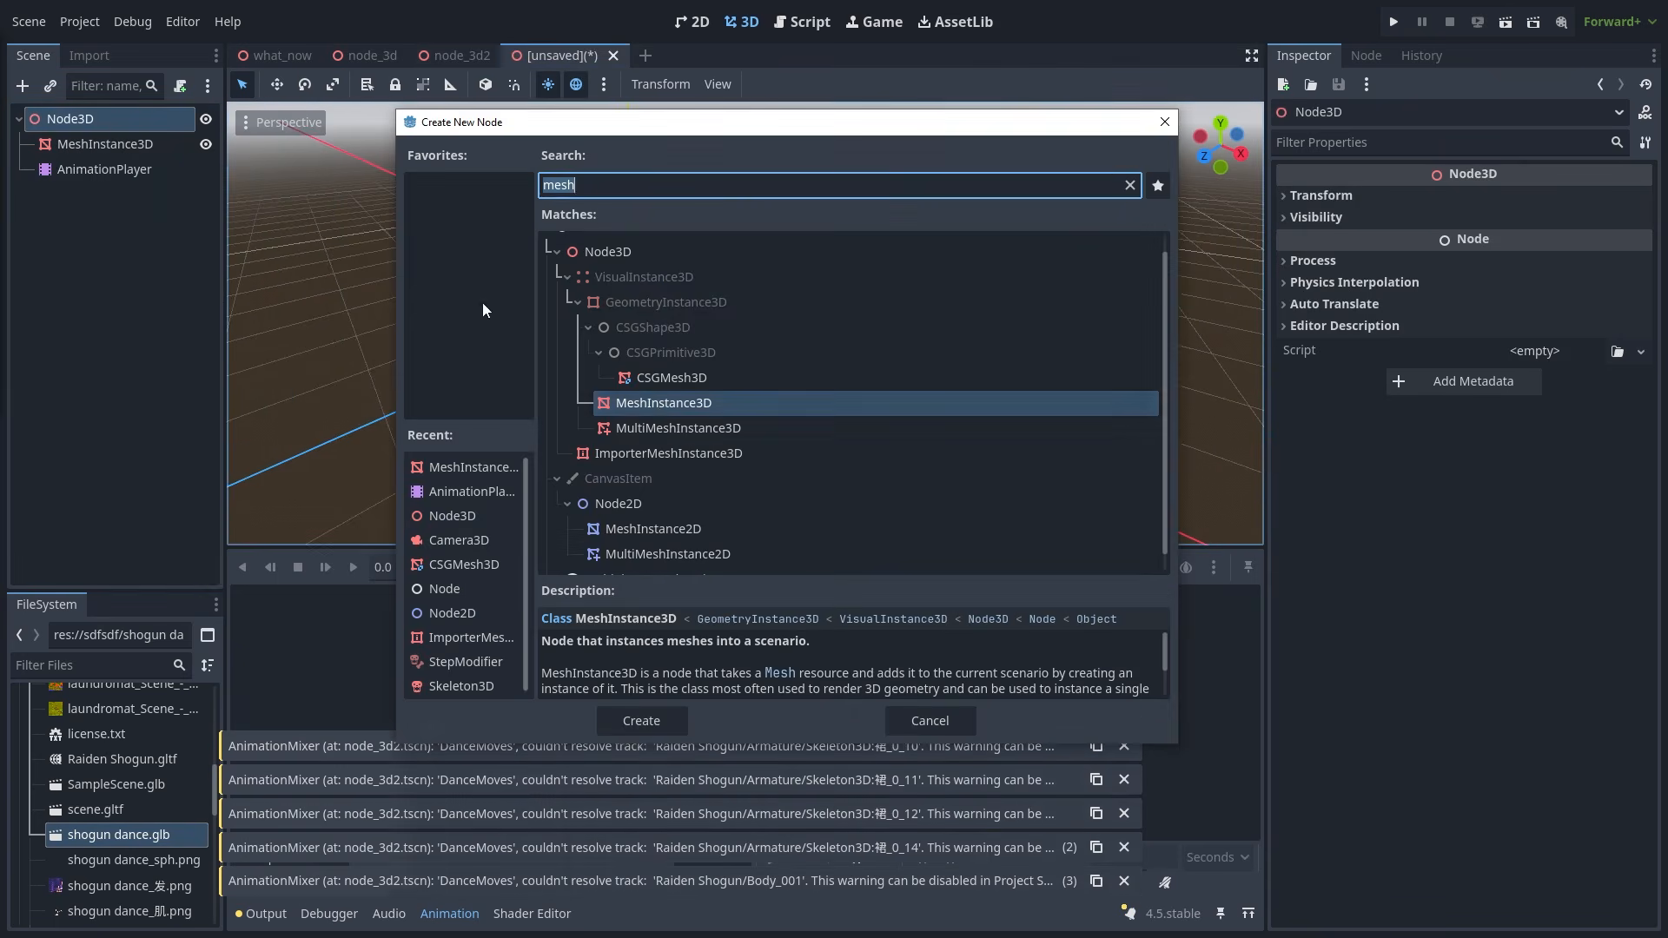
{"action": "double_click", "coordinate": [624, 403]}
{"action": "left_click", "coordinate": [1546, 212]}
{"action": "left_click", "coordinate": [1563, 317]}
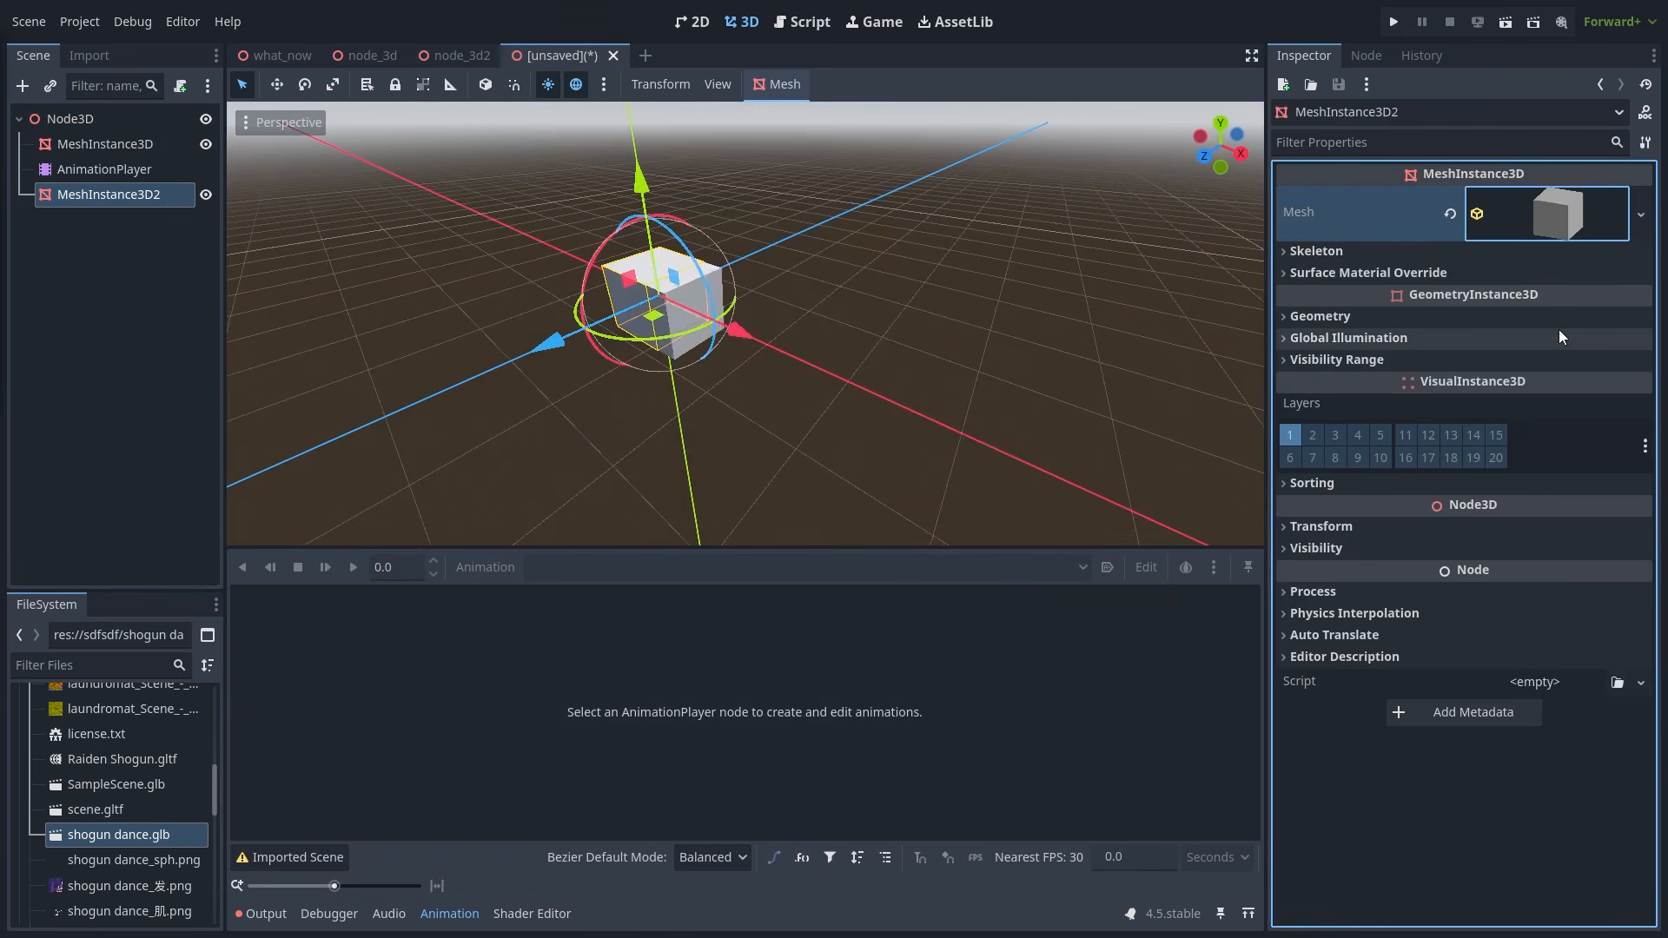
{"action": "left_click", "coordinate": [213, 224]}
- Add a rotation track for MeshInstance3D2 with a key at 2.0 s, Y rotation 360°
{"action": "left_click", "coordinate": [121, 195]}
{"action": "left_click", "coordinate": [1442, 526]}
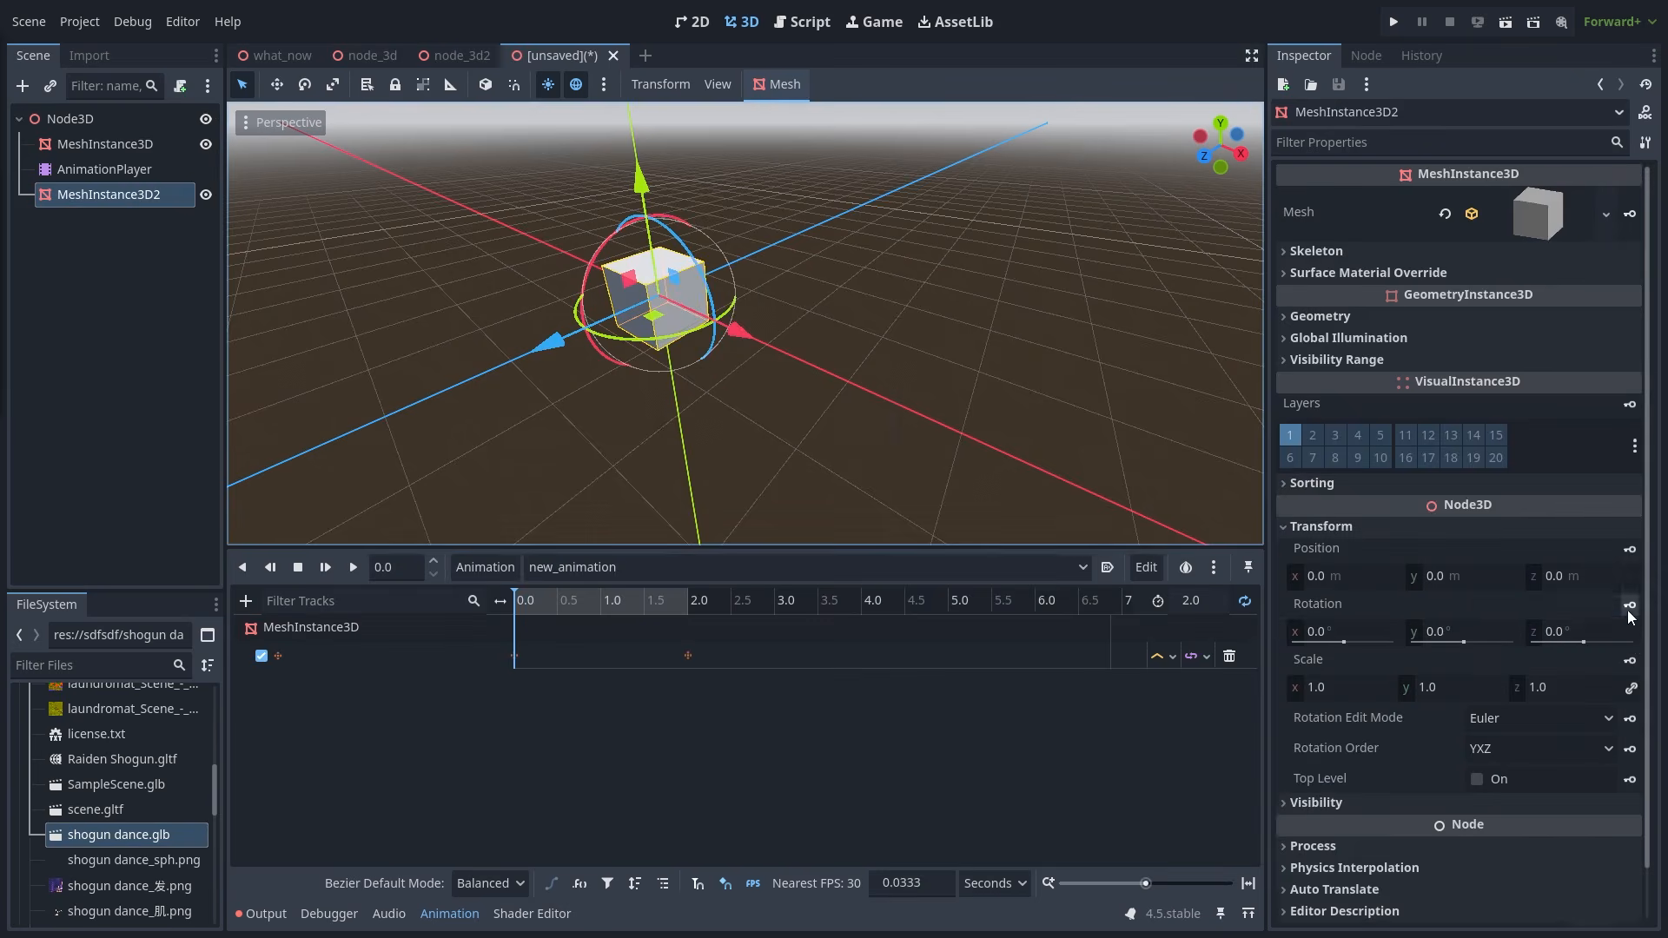
{"action": "left_click", "coordinate": [1629, 605]}
{"action": "left_click", "coordinate": [764, 528]}
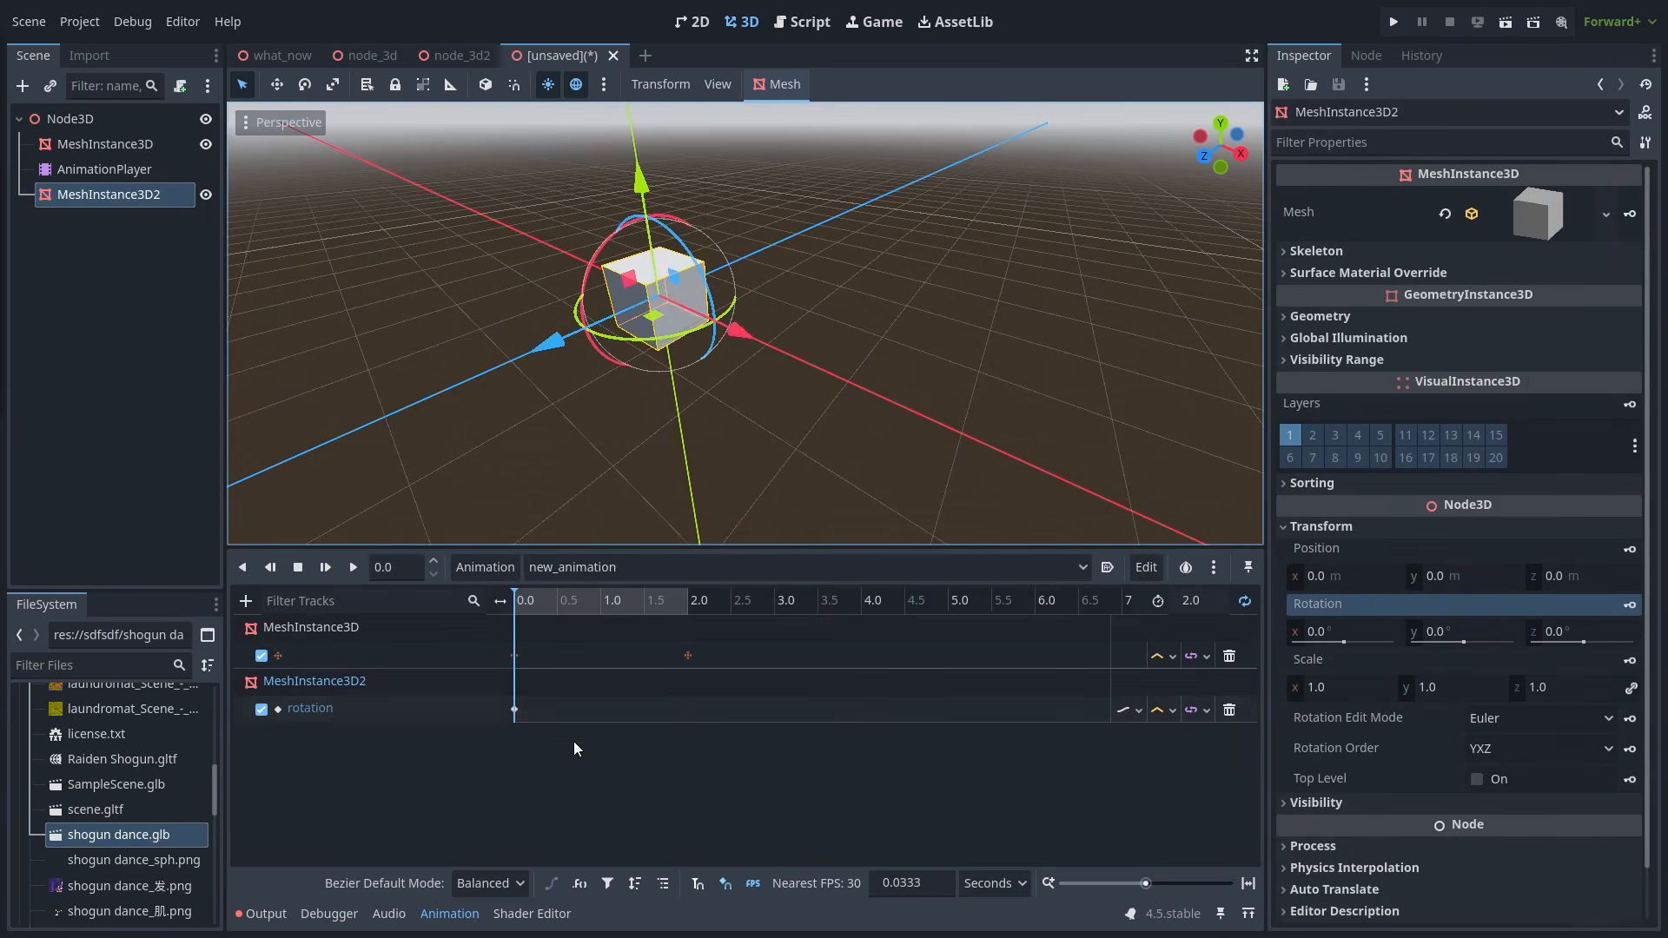
{"action": "right_click", "coordinate": [647, 710]}
{"action": "left_click", "coordinate": [682, 725]}
{"action": "left_click", "coordinate": [649, 709]}
{"action": "left_click", "coordinate": [1496, 176]}
{"action": "type", "text": "2"}
{"action": "key", "text": "Return"}
{"action": "left_click_drag", "start_coordinate": [1463, 260], "coordinate": [1534, 259]}
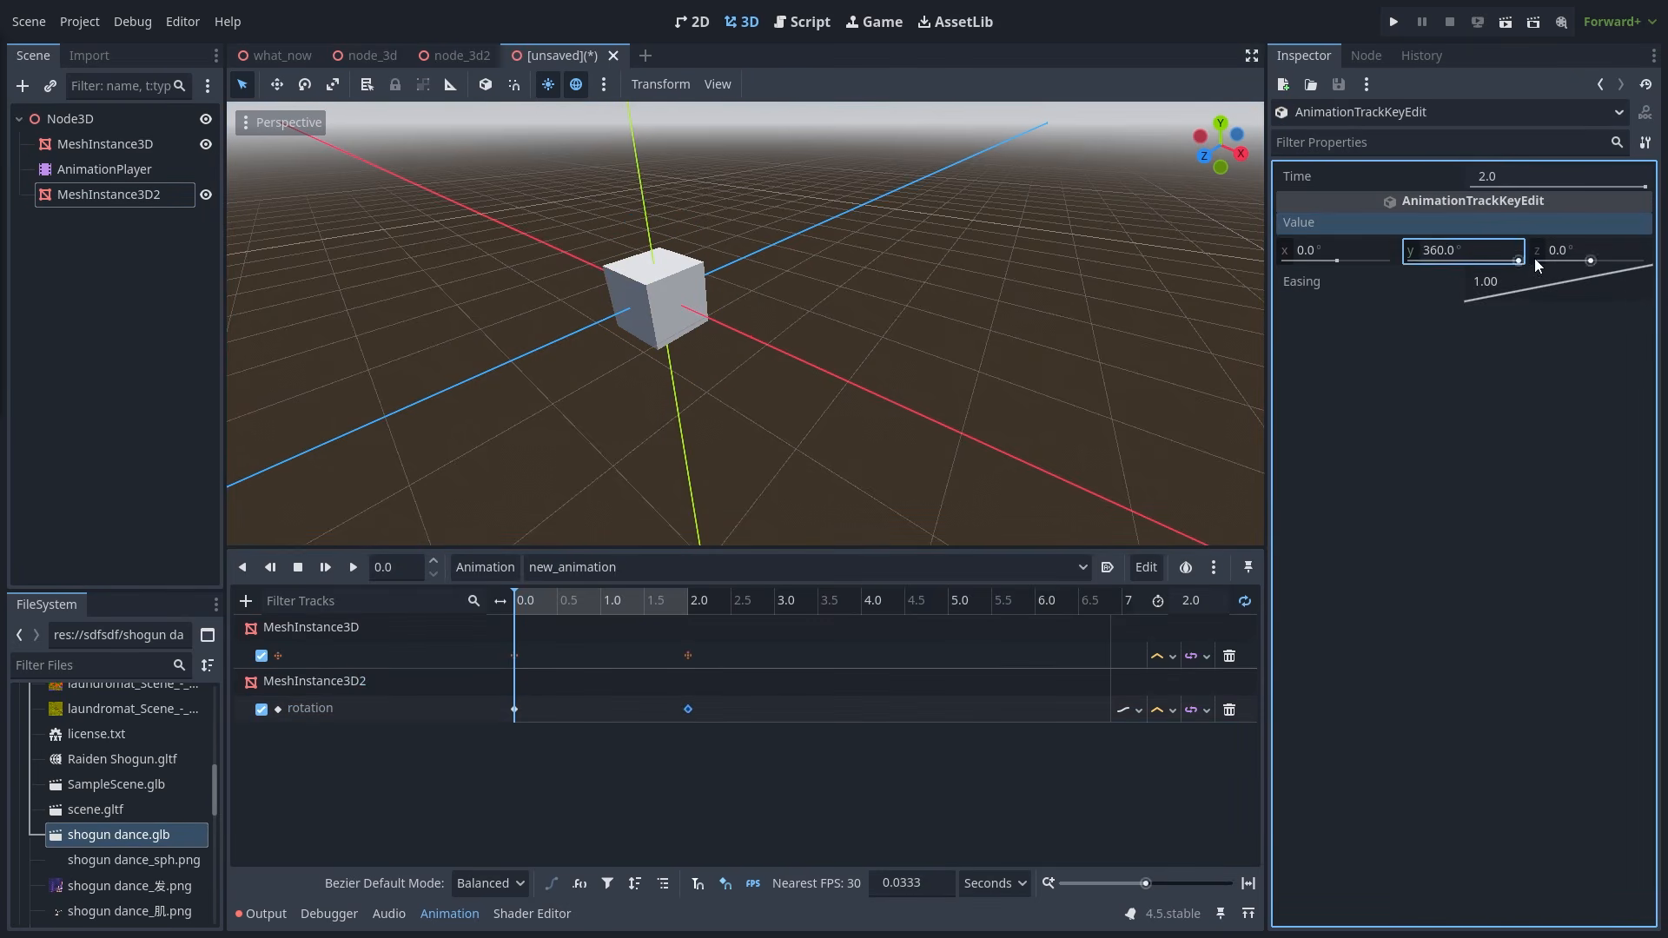
- Play the animation and move MeshInstance3D2 along Z to 1.478
{"action": "left_click", "coordinate": [357, 570]}
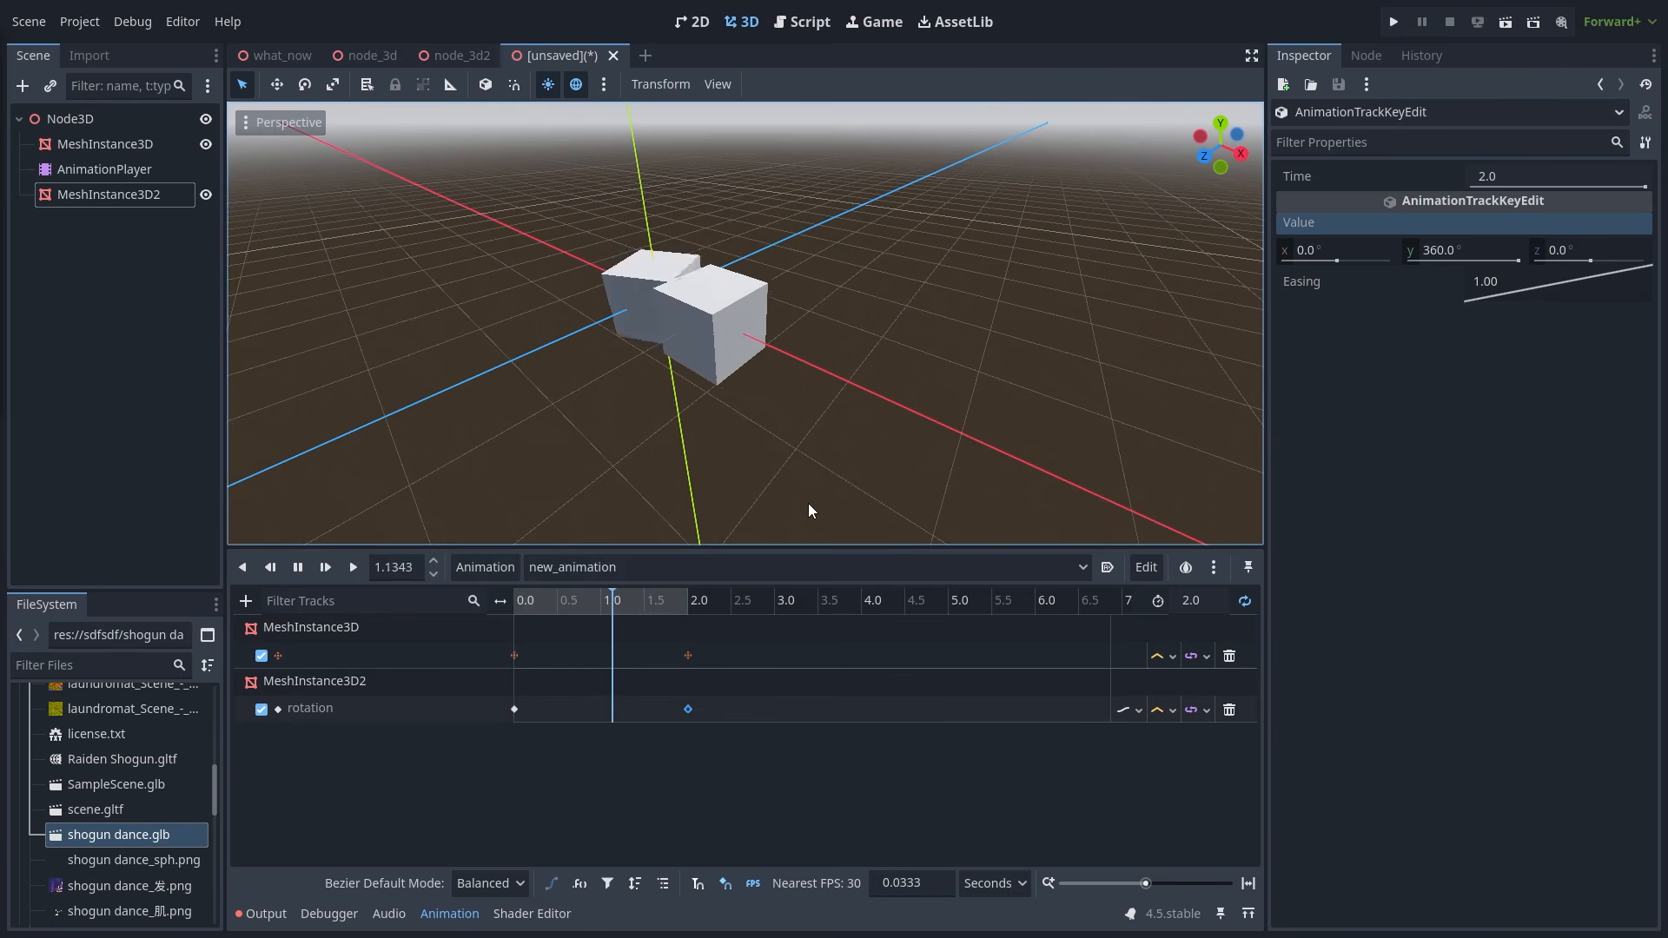
{"action": "left_click", "coordinate": [128, 194]}
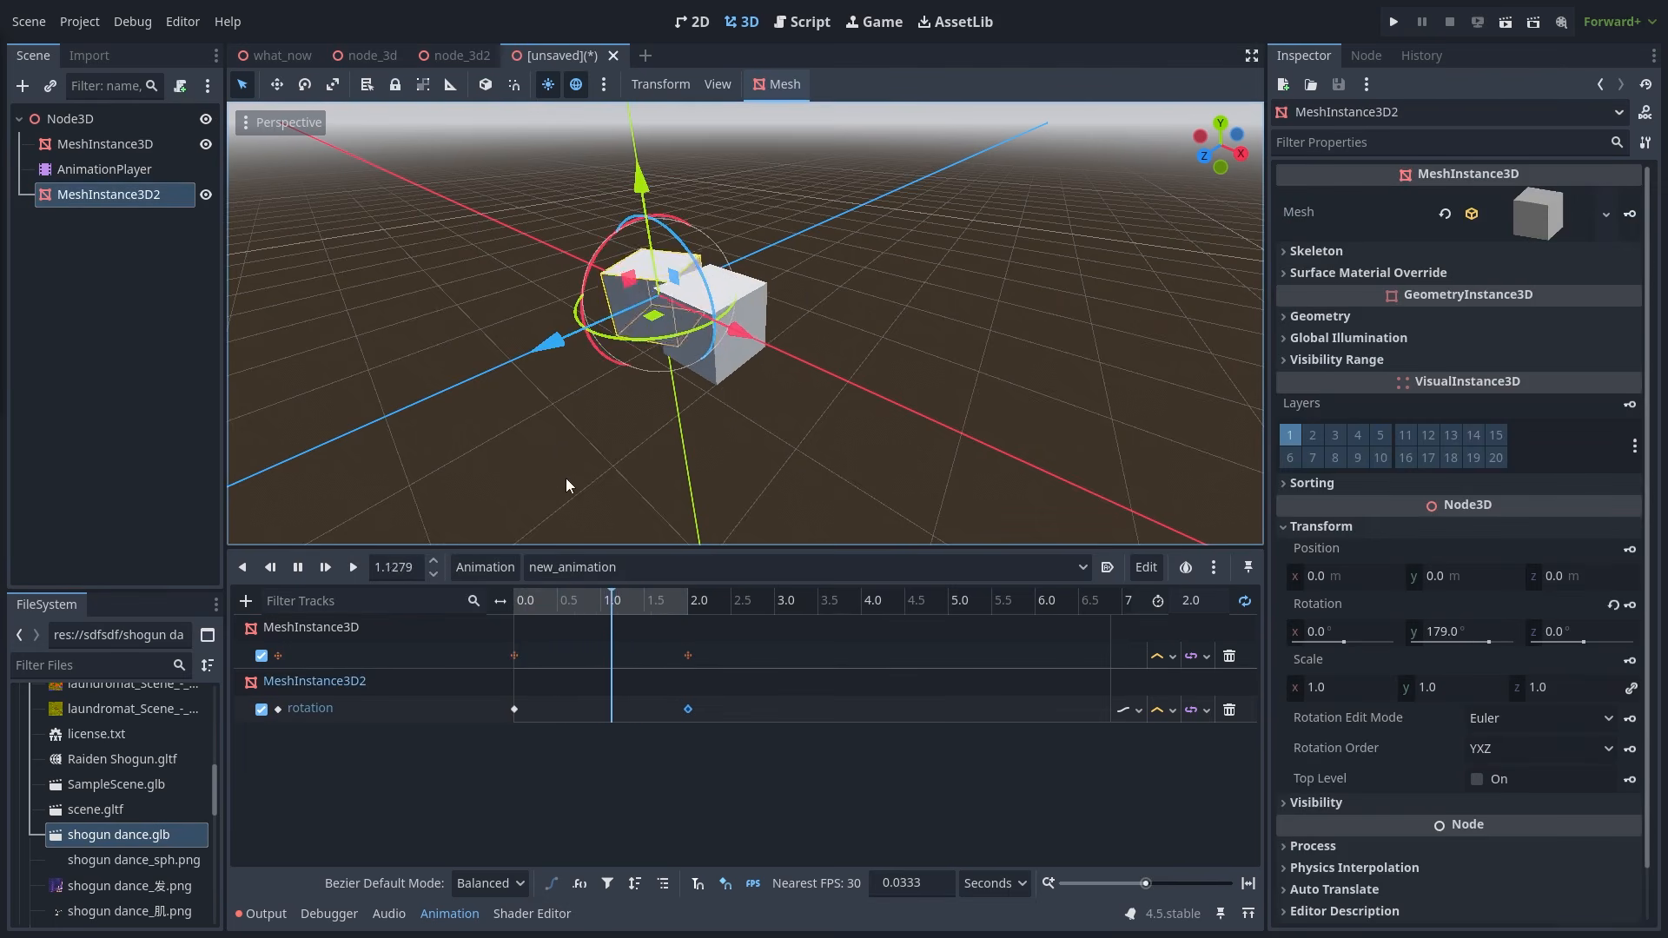
{"action": "left_click_drag", "start_coordinate": [539, 351], "coordinate": [399, 439]}
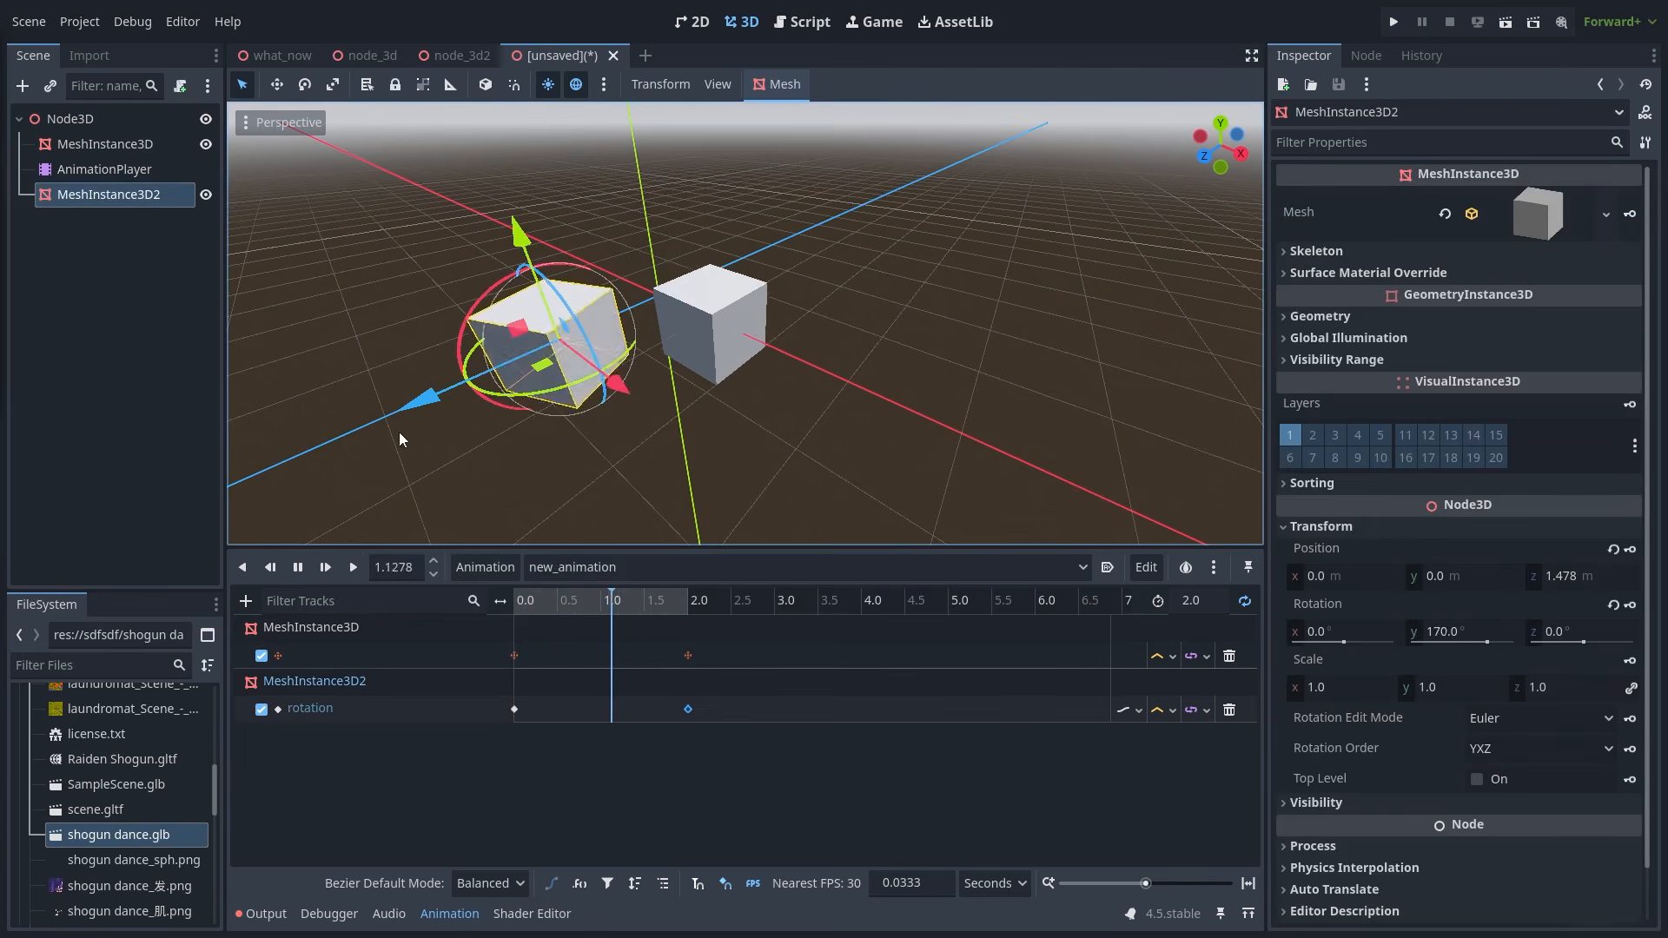
{"action": "left_click", "coordinate": [761, 471]}
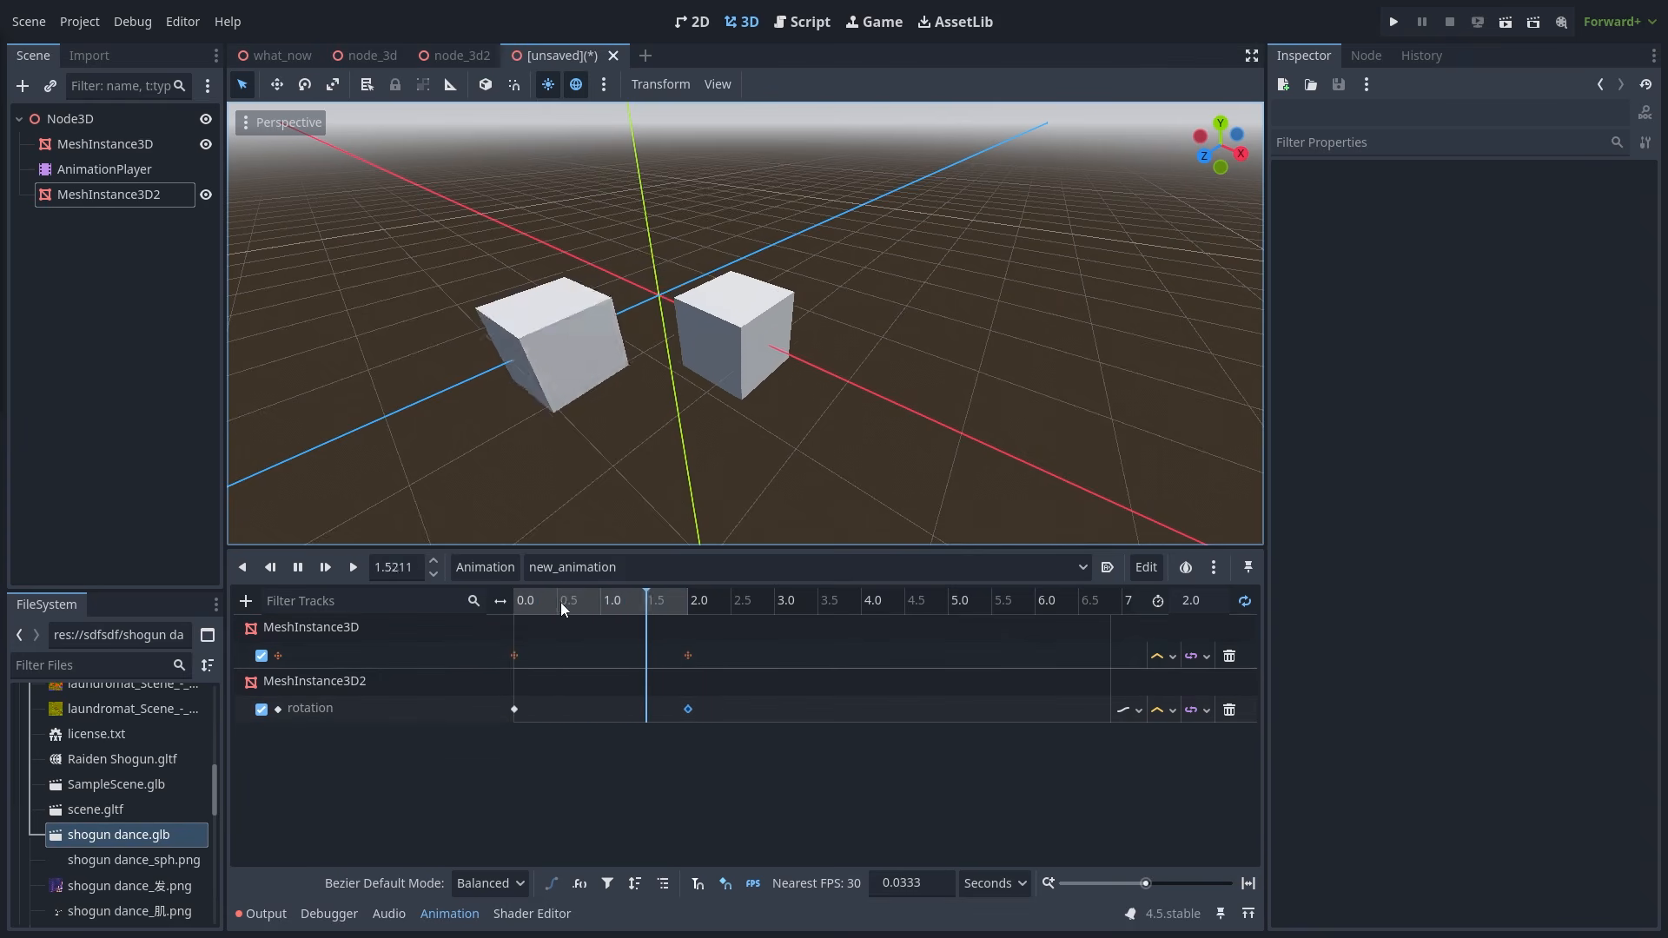
- Pause playback and set the playhead time to 0.1234 seconds
{"action": "left_click", "coordinate": [348, 571]}
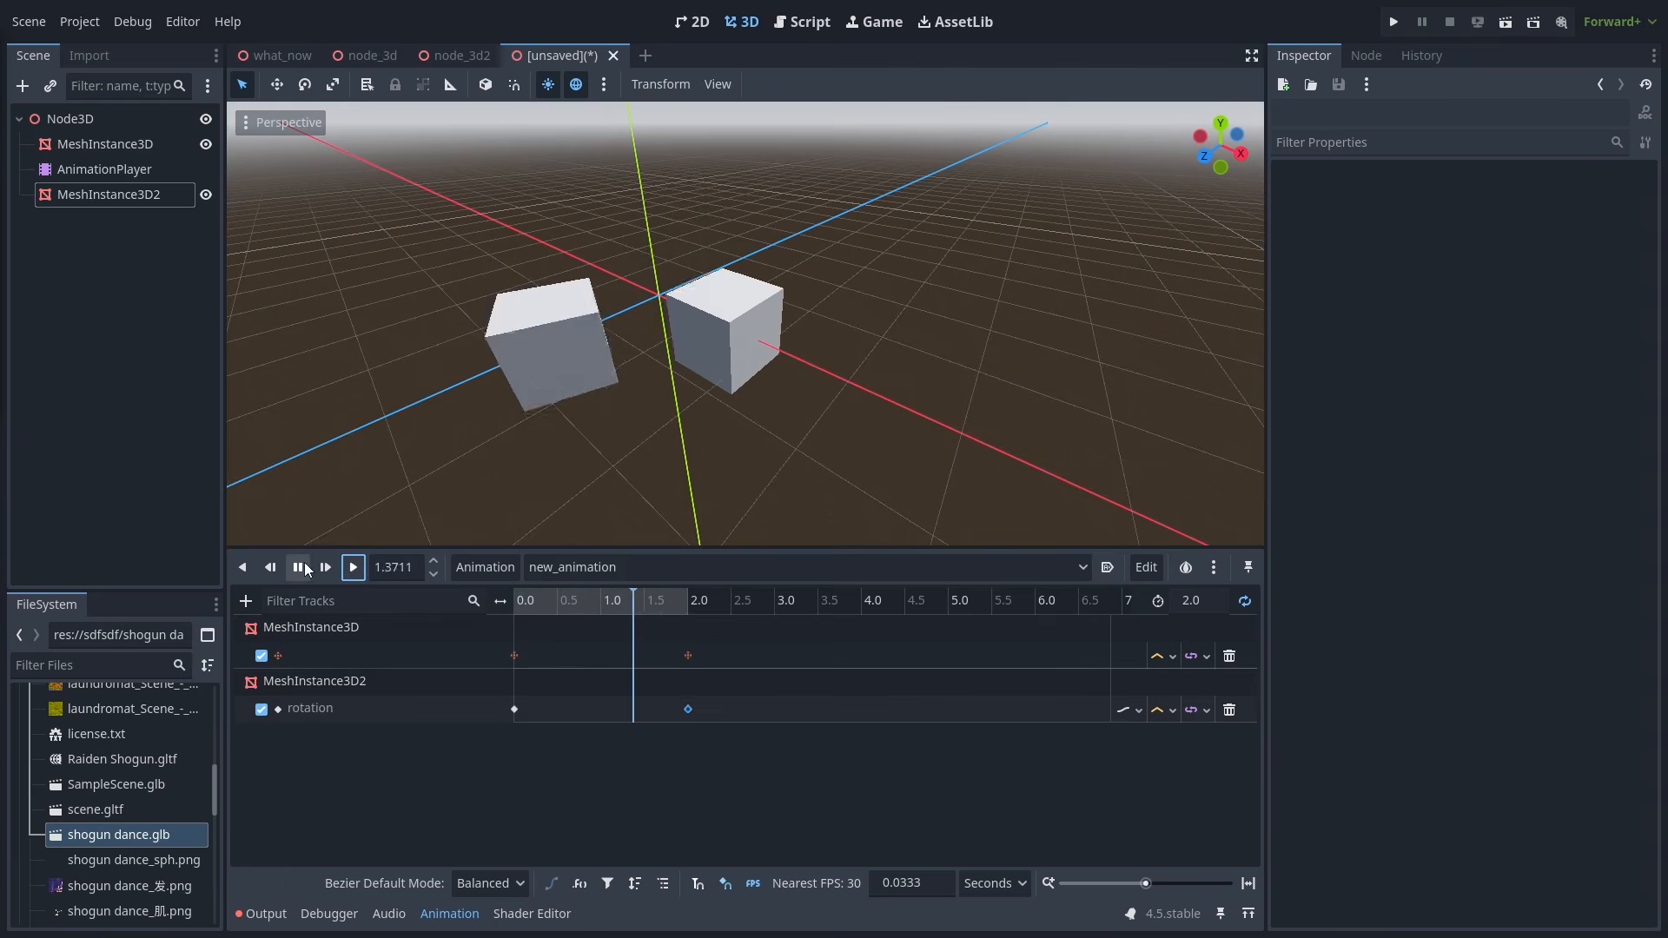
{"action": "left_click", "coordinate": [303, 568]}
{"action": "left_click", "coordinate": [376, 567]}
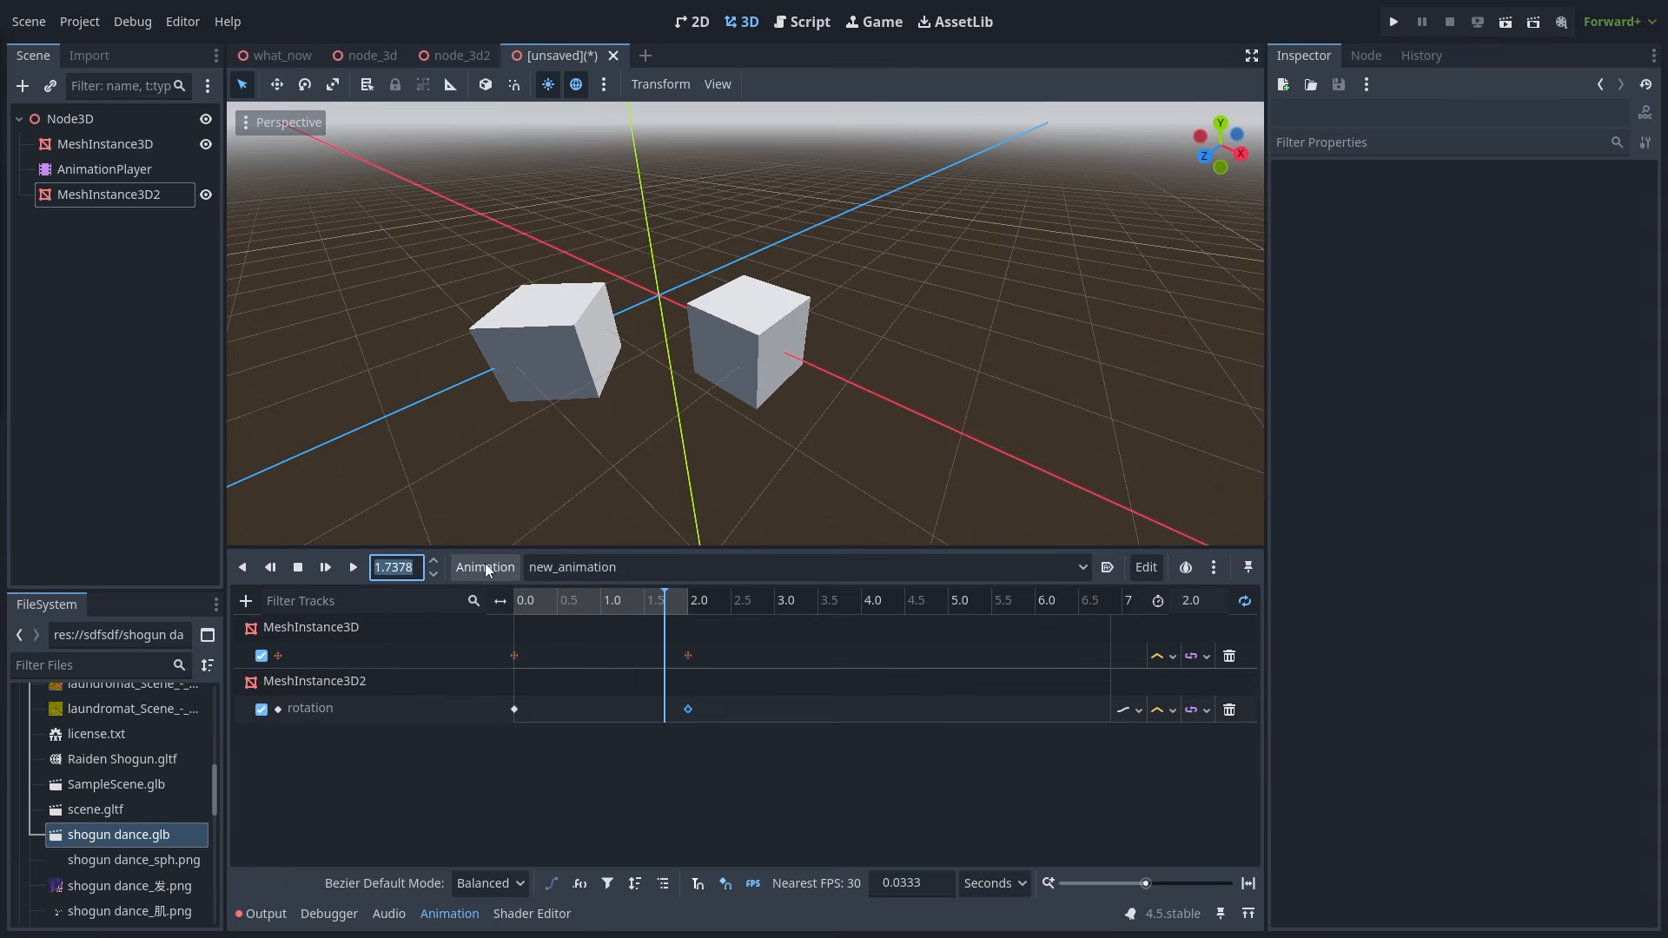
{"action": "type", "text": "0,1234"}
{"action": "key", "text": "Return"}
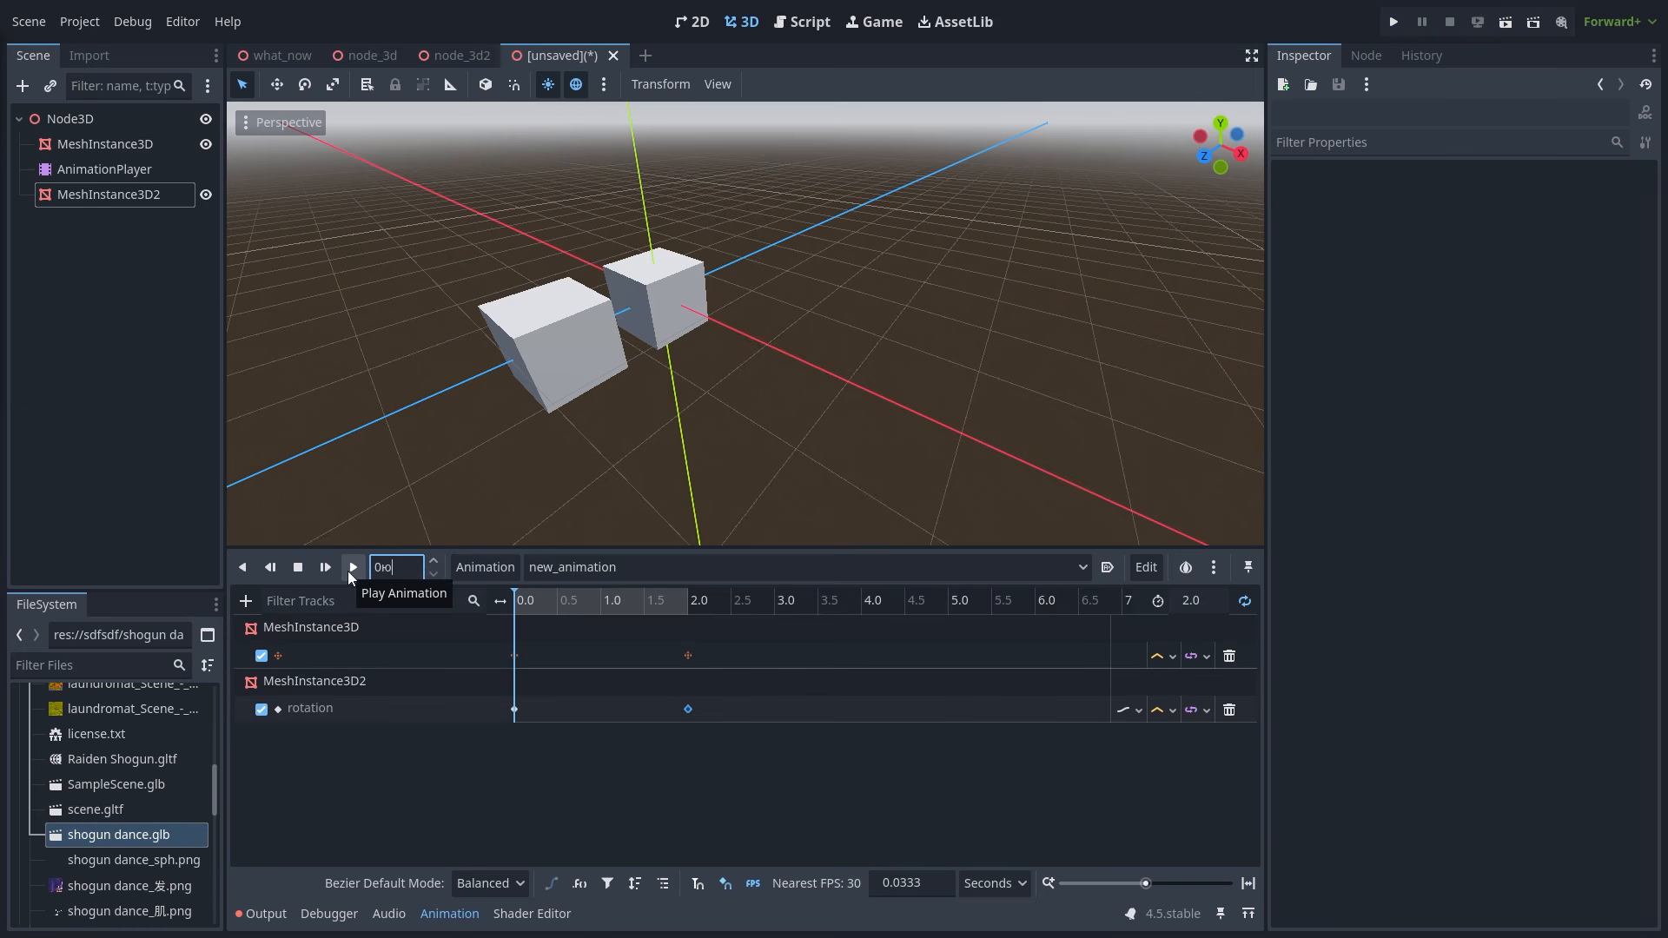
{"action": "type", "text": "1234"}
{"action": "key", "text": "Return"}
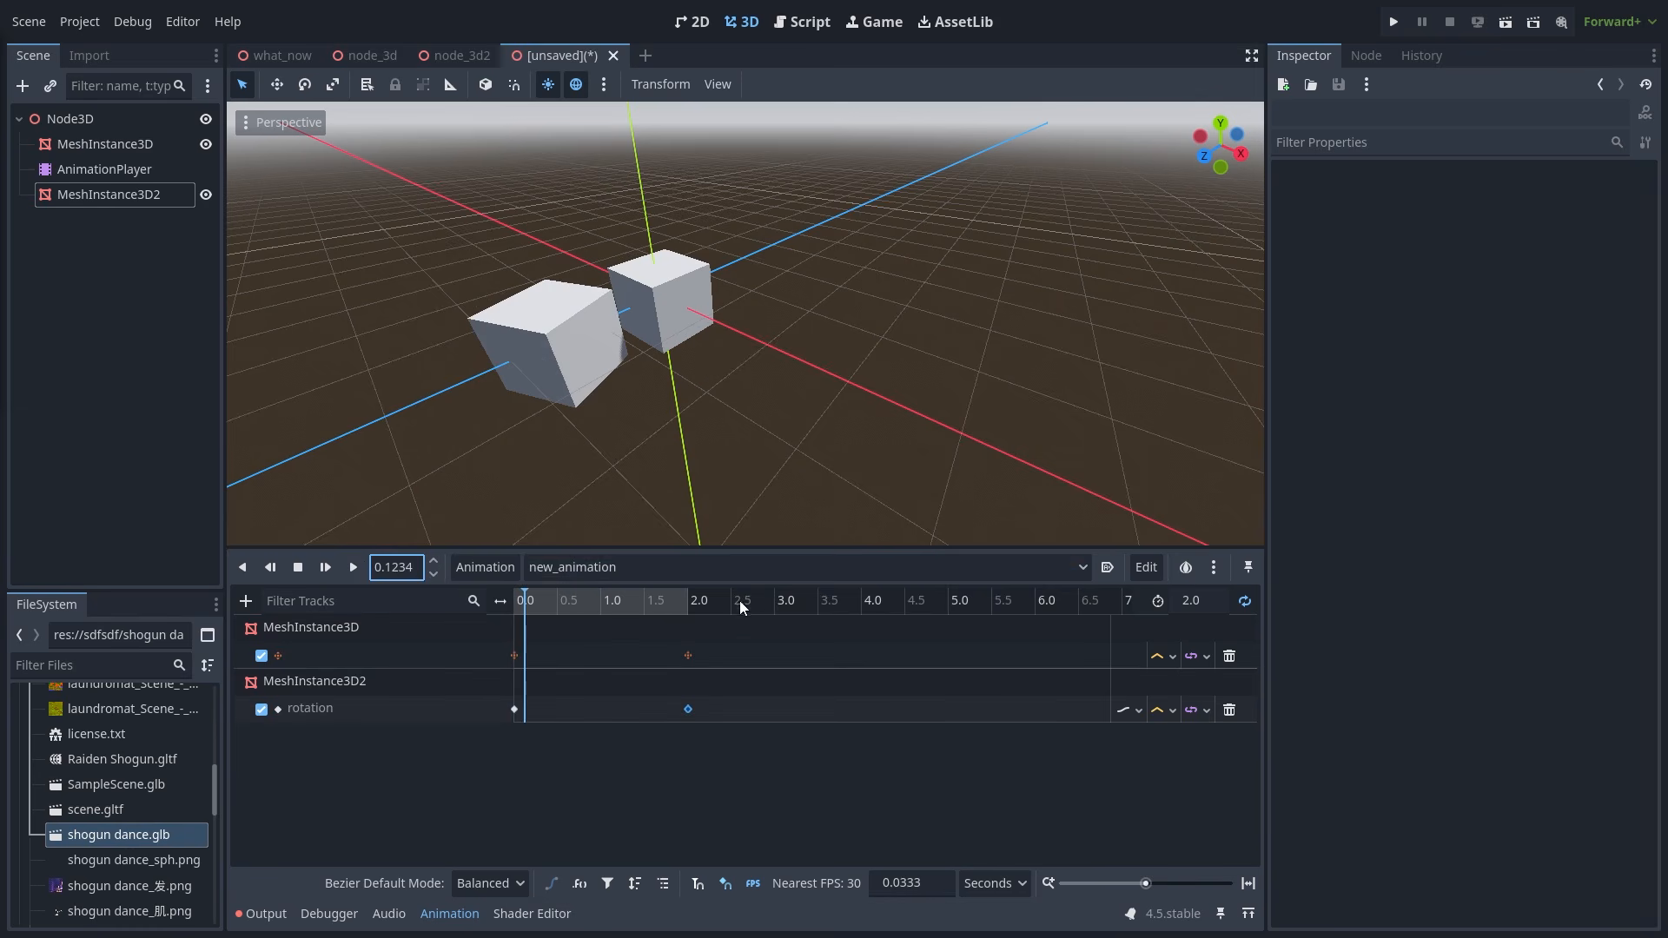
- Turn on FPS timing for the timeline and scrub to preview the cubes moving
{"action": "left_click_drag", "start_coordinate": [523, 594], "coordinate": [593, 596]}
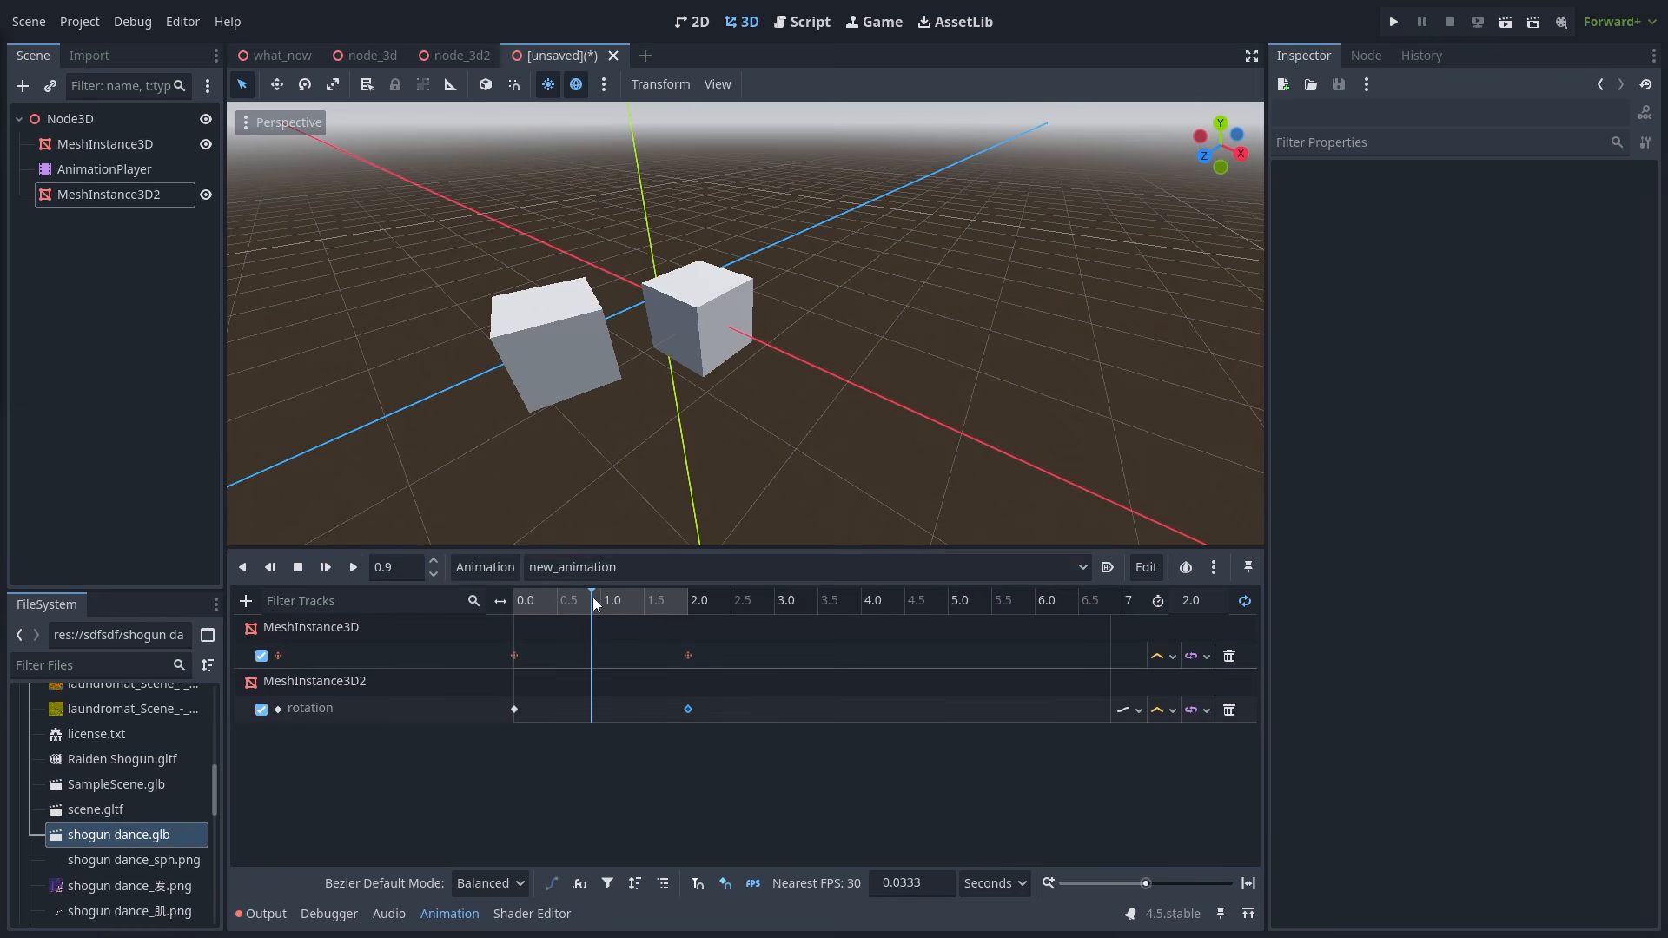
{"action": "left_click", "coordinate": [751, 884]}
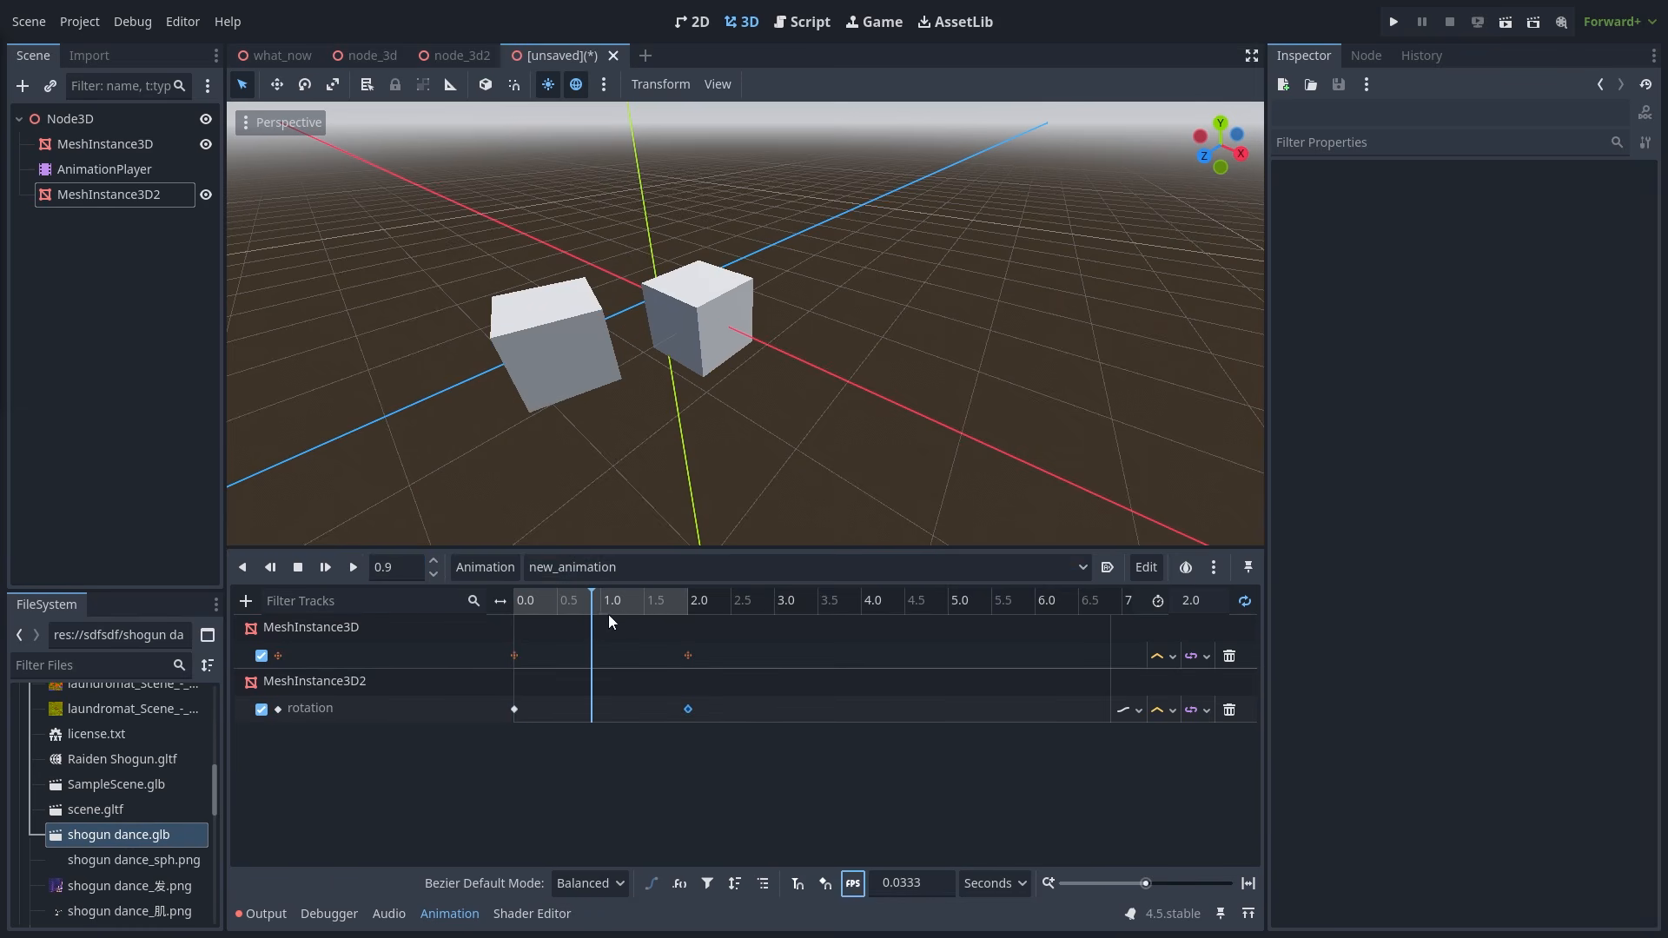
{"action": "left_click_drag", "start_coordinate": [617, 606], "coordinate": [504, 613]}
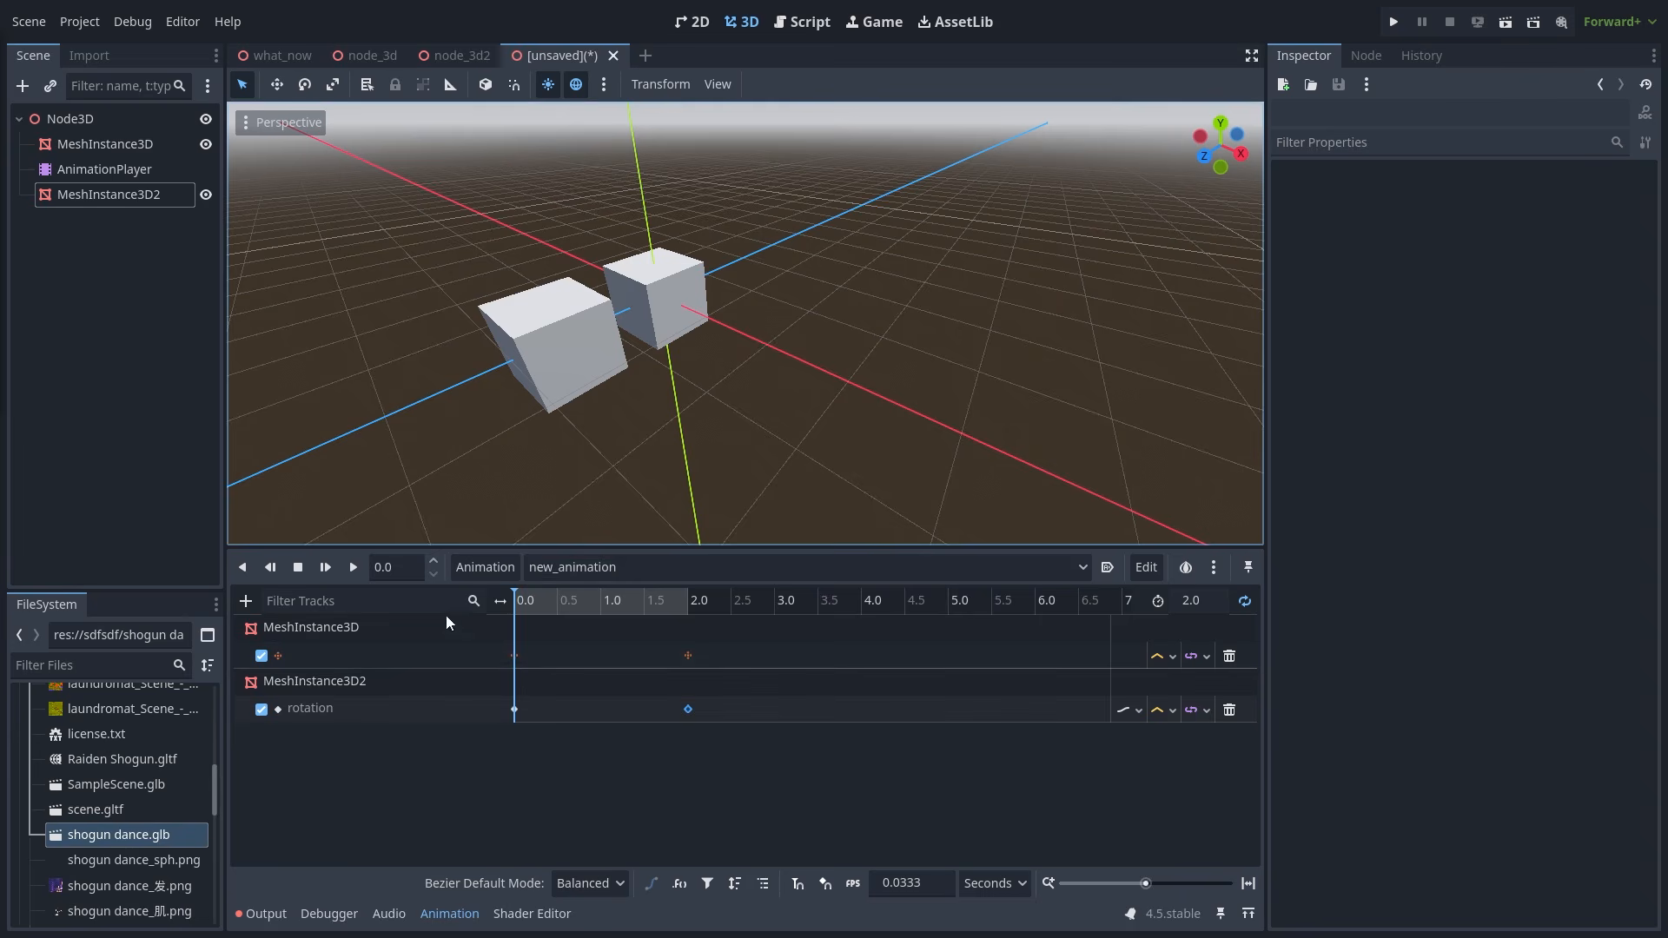
{"action": "left_click", "coordinate": [155, 170]}
{"action": "right_click", "coordinate": [155, 169]}
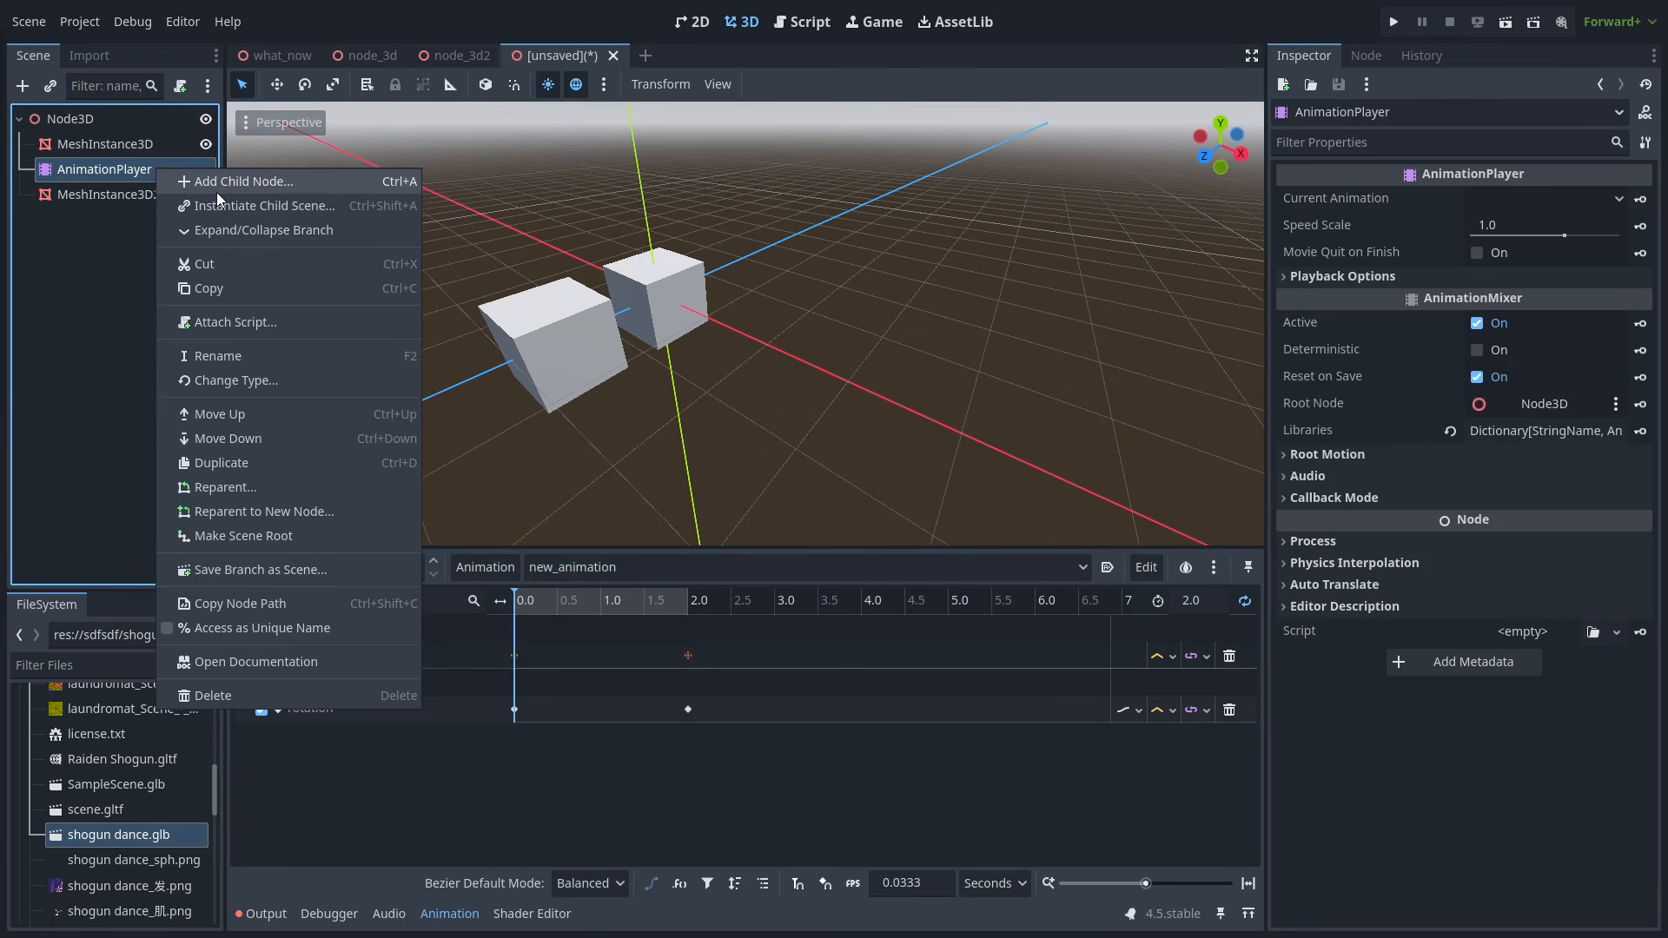
{"action": "left_click", "coordinate": [231, 662]}
{"action": "scroll", "coordinate": [905, 393], "scroll_direction": "down", "scroll_amount": 5}
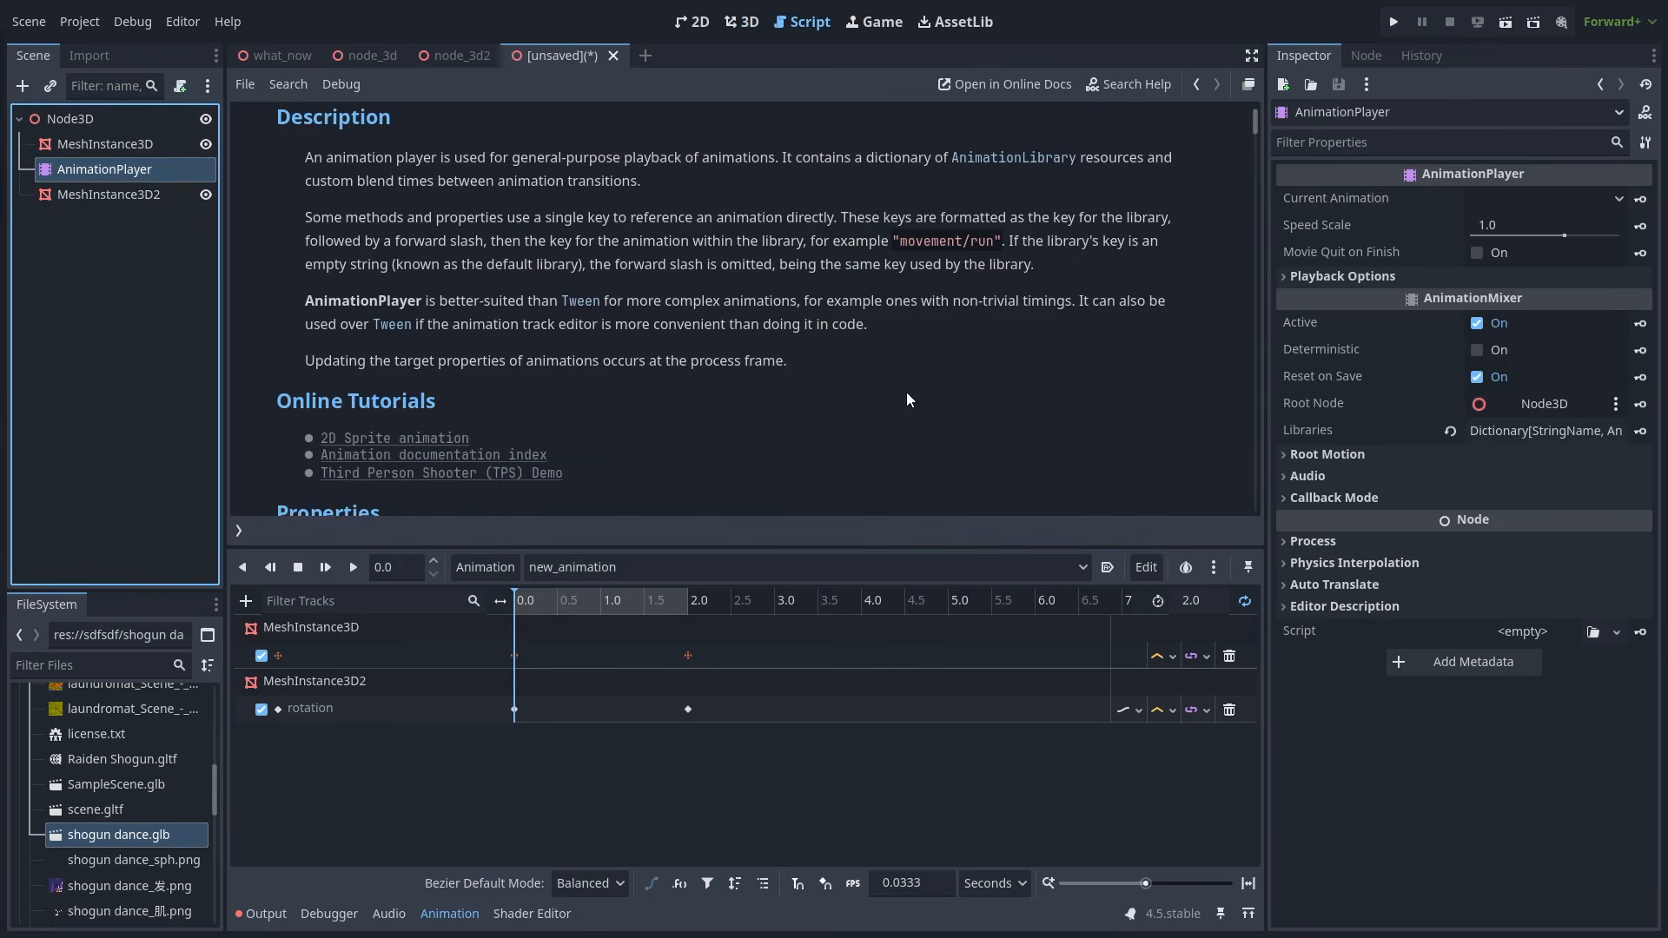
{"action": "scroll", "coordinate": [907, 399], "scroll_direction": "down", "scroll_amount": 10}
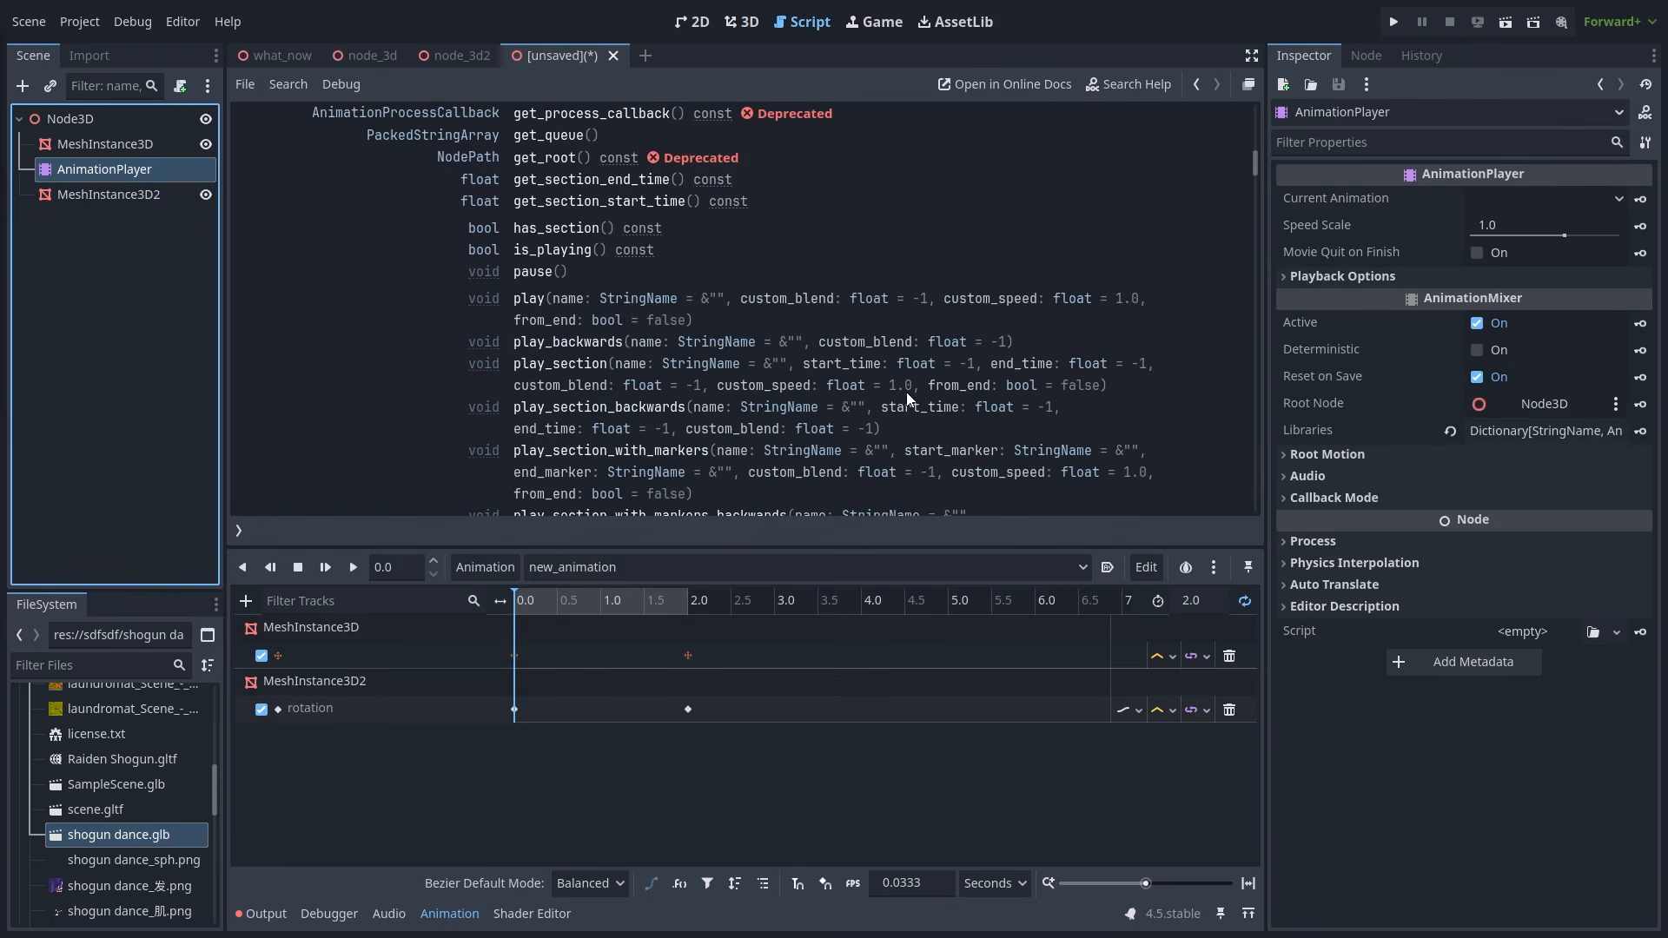
{"action": "scroll", "coordinate": [905, 393], "scroll_direction": "down", "scroll_amount": 8}
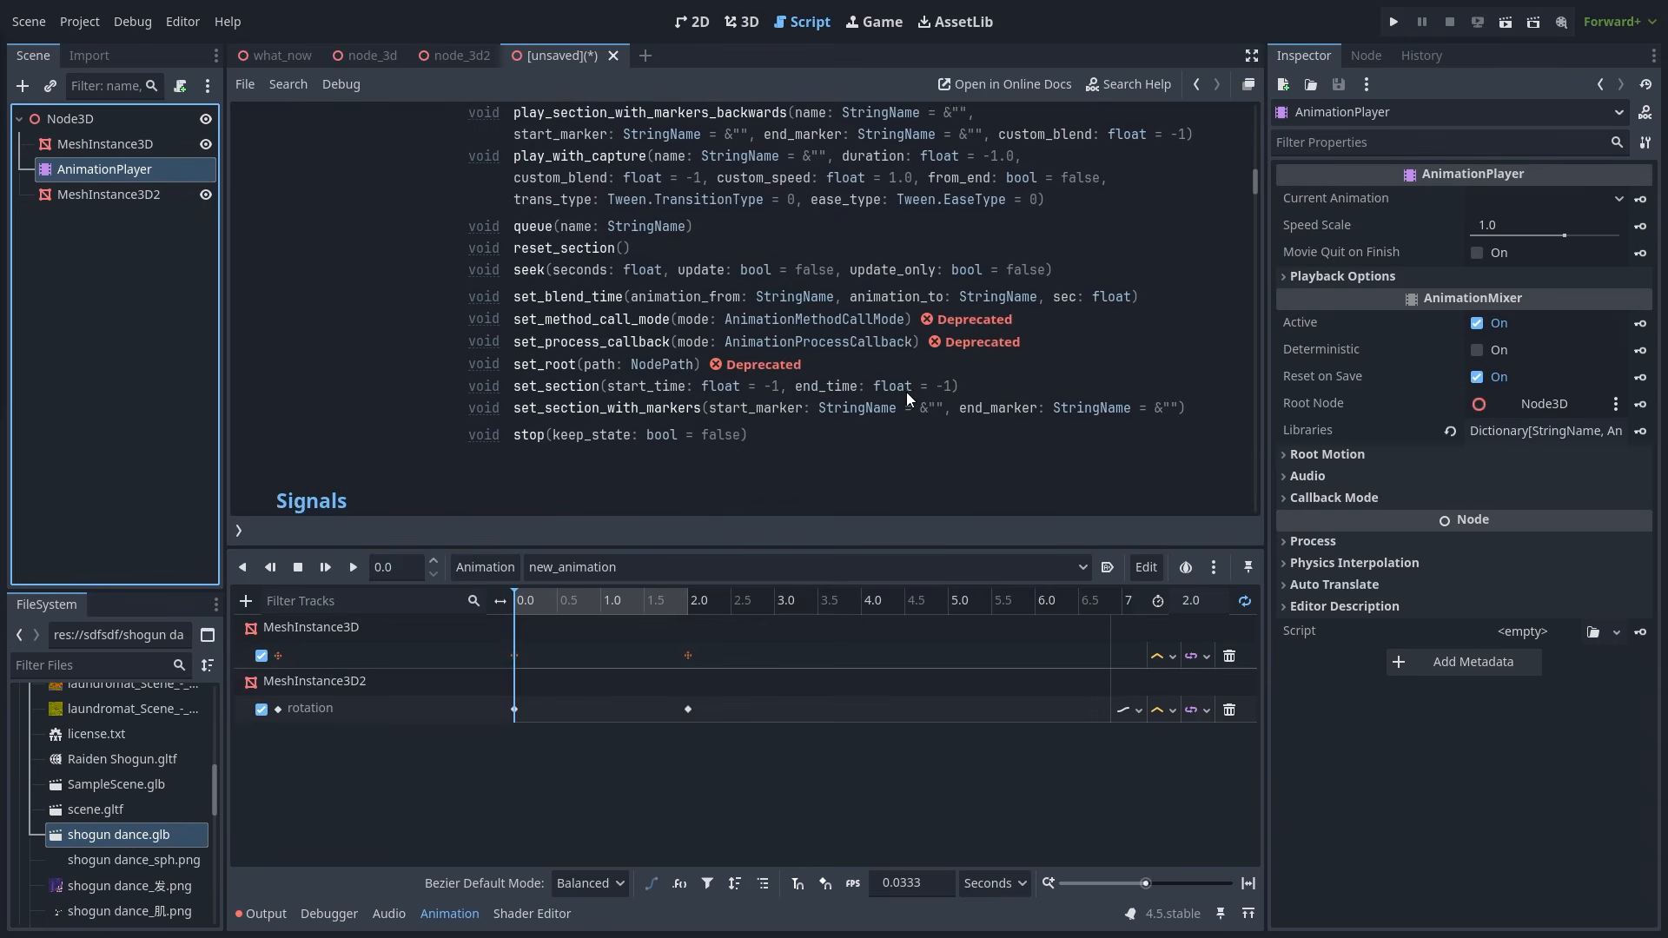
{"action": "left_click", "coordinate": [743, 22]}
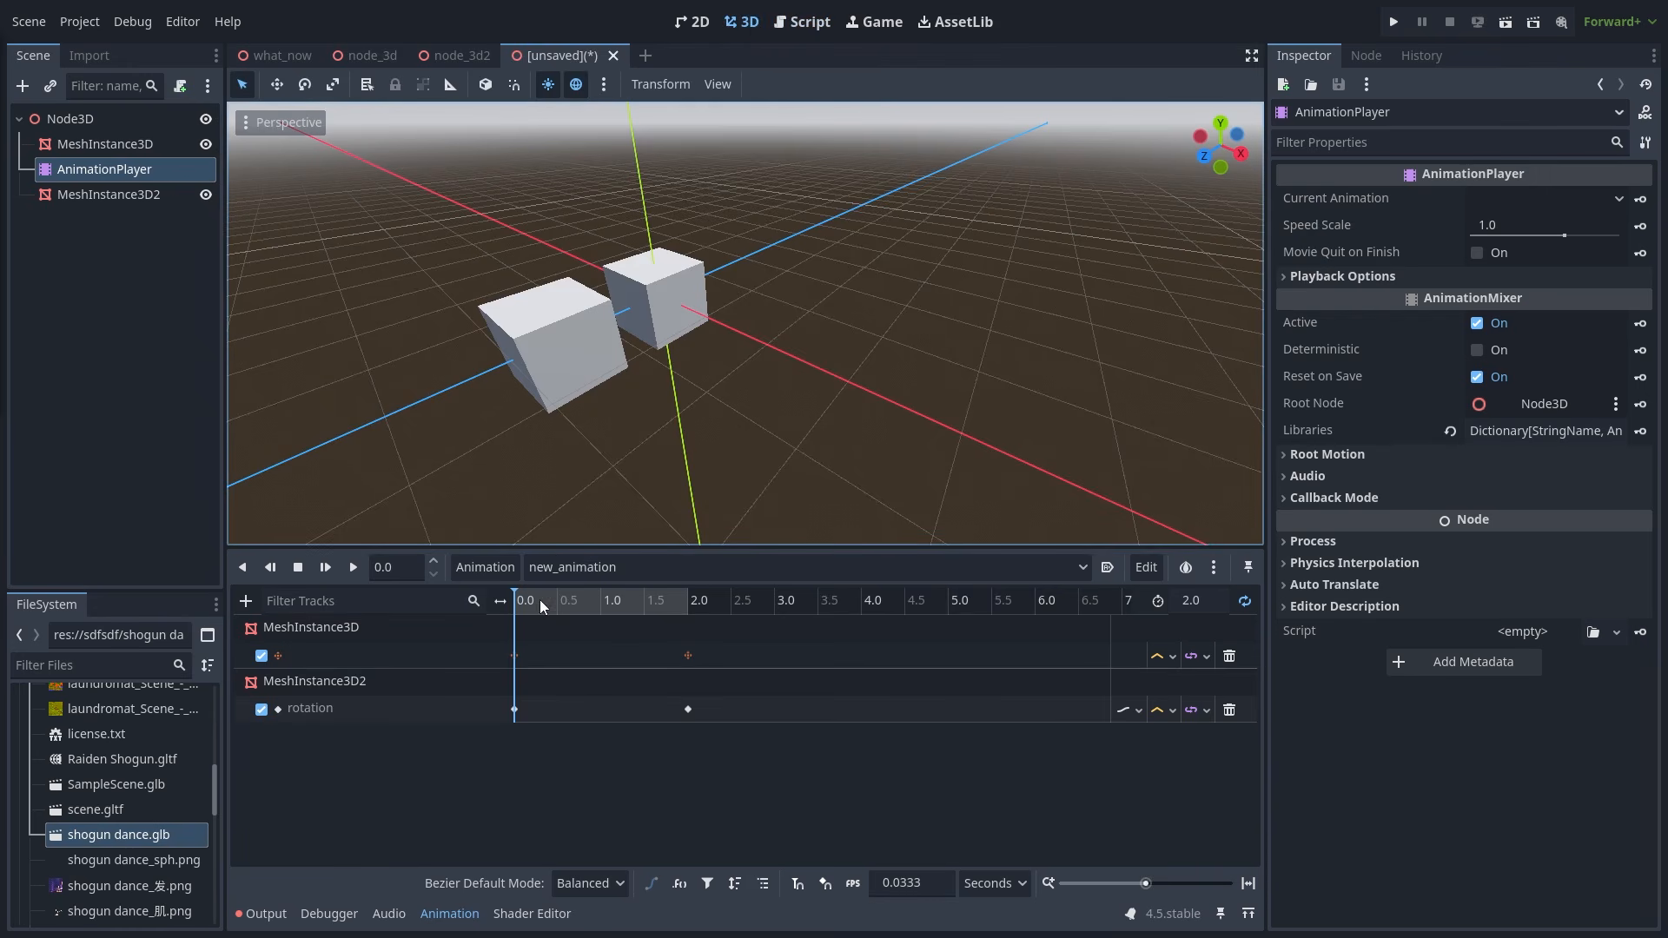
{"action": "mouse_move", "coordinate": [539, 600]}
{"action": "left_mouse_down"}
{"action": "mouse_move", "coordinate": [604, 612]}
{"action": "mouse_move", "coordinate": [512, 608]}
{"action": "left_mouse_up"}
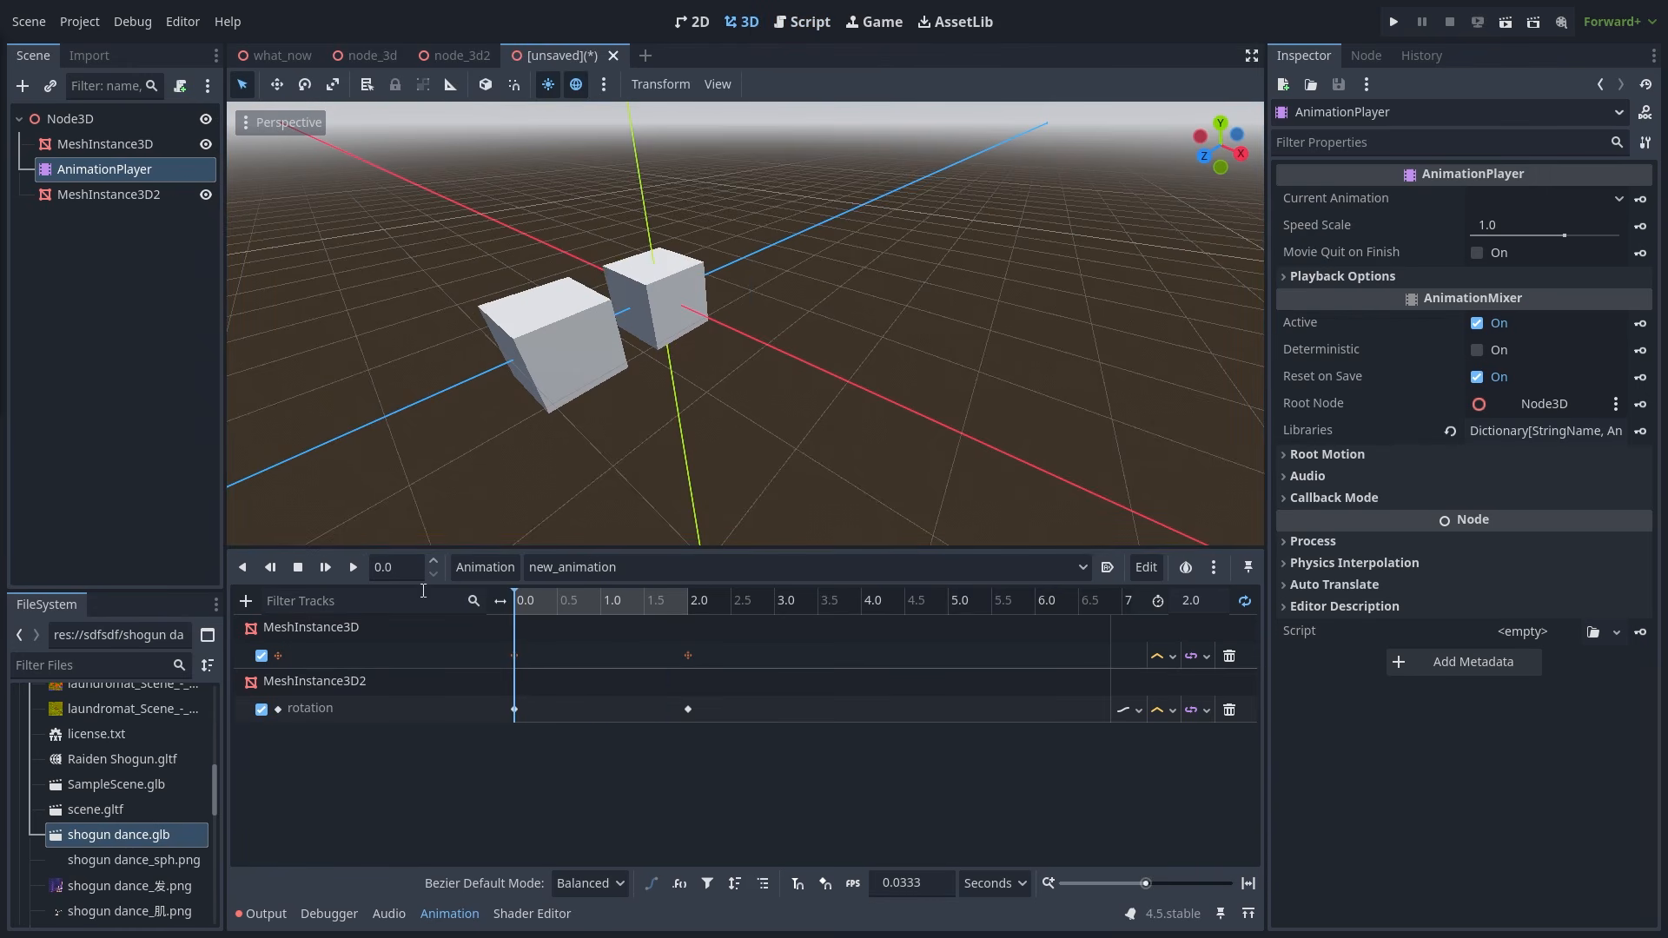
{"action": "left_click", "coordinate": [122, 146]}
{"action": "left_click", "coordinate": [113, 171]}
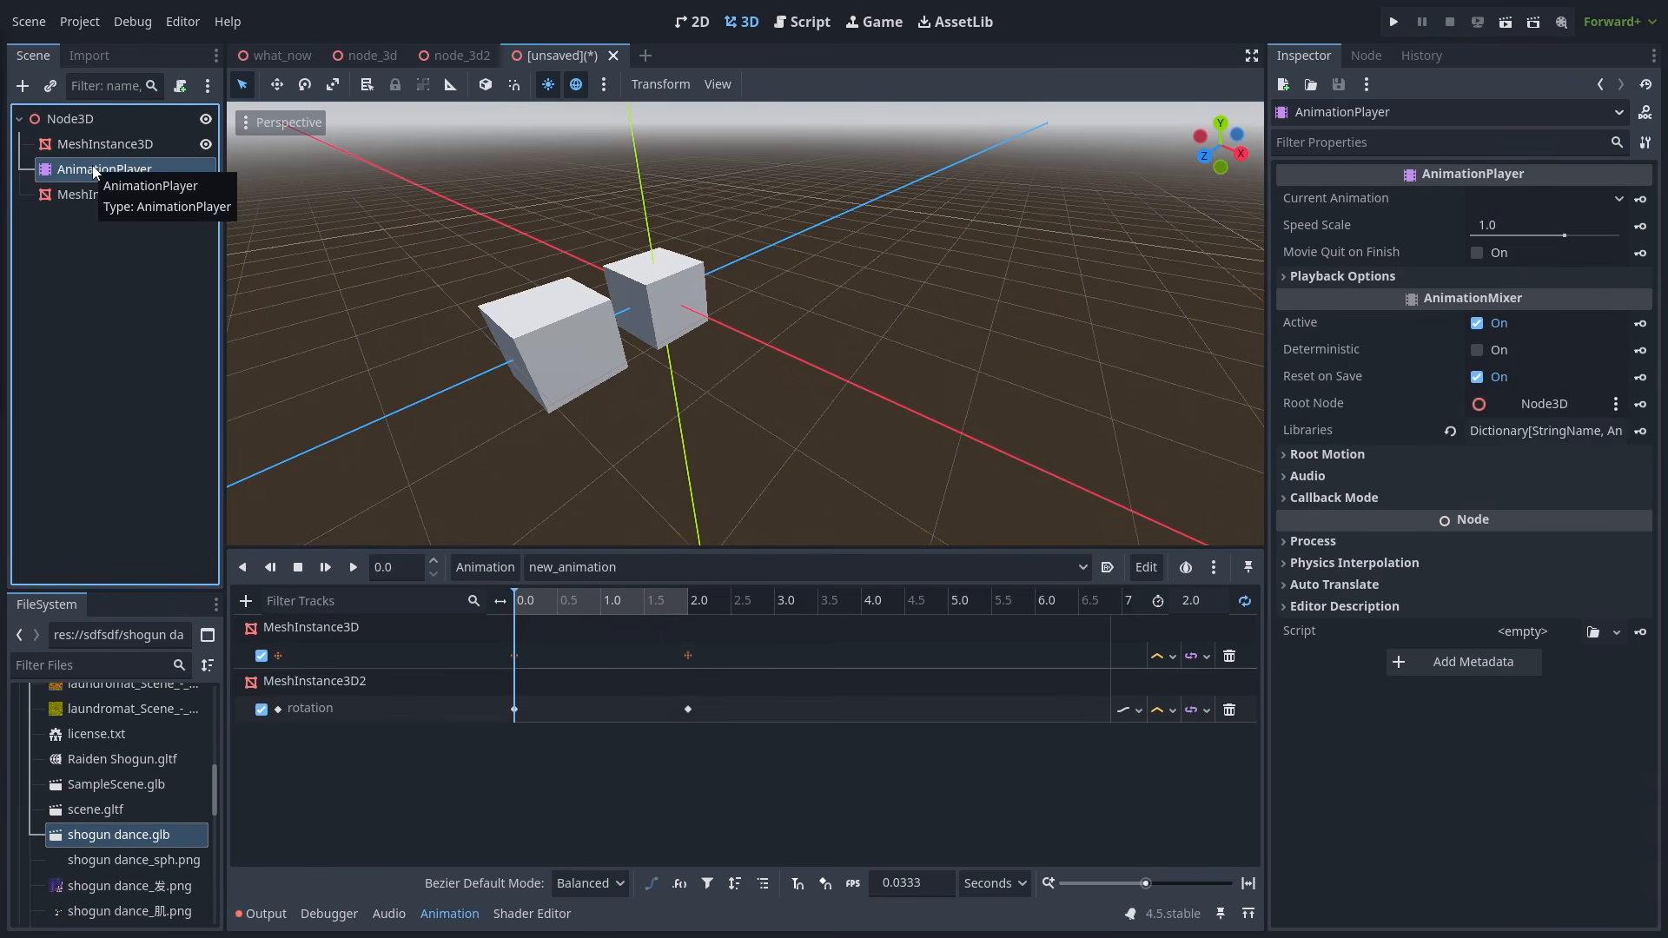
{"action": "left_click", "coordinate": [1342, 542]}
{"action": "left_click", "coordinate": [1359, 562]}
{"action": "left_click", "coordinate": [1407, 483]}
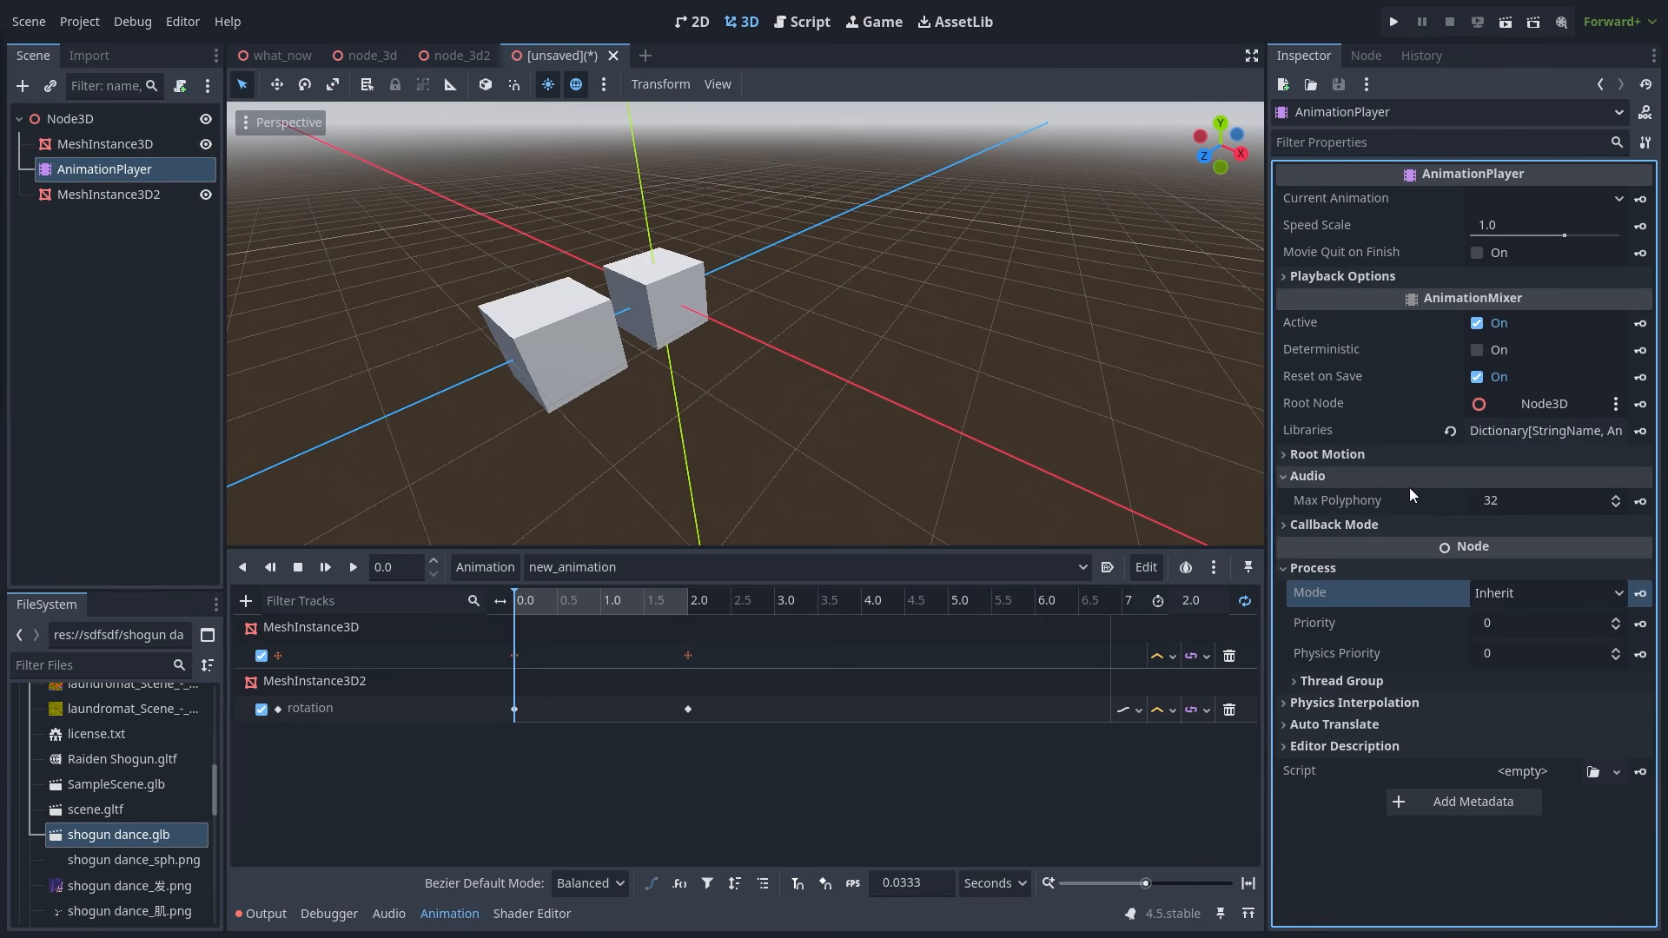
{"action": "left_click", "coordinate": [1389, 524]}
{"action": "left_click", "coordinate": [1509, 550]}
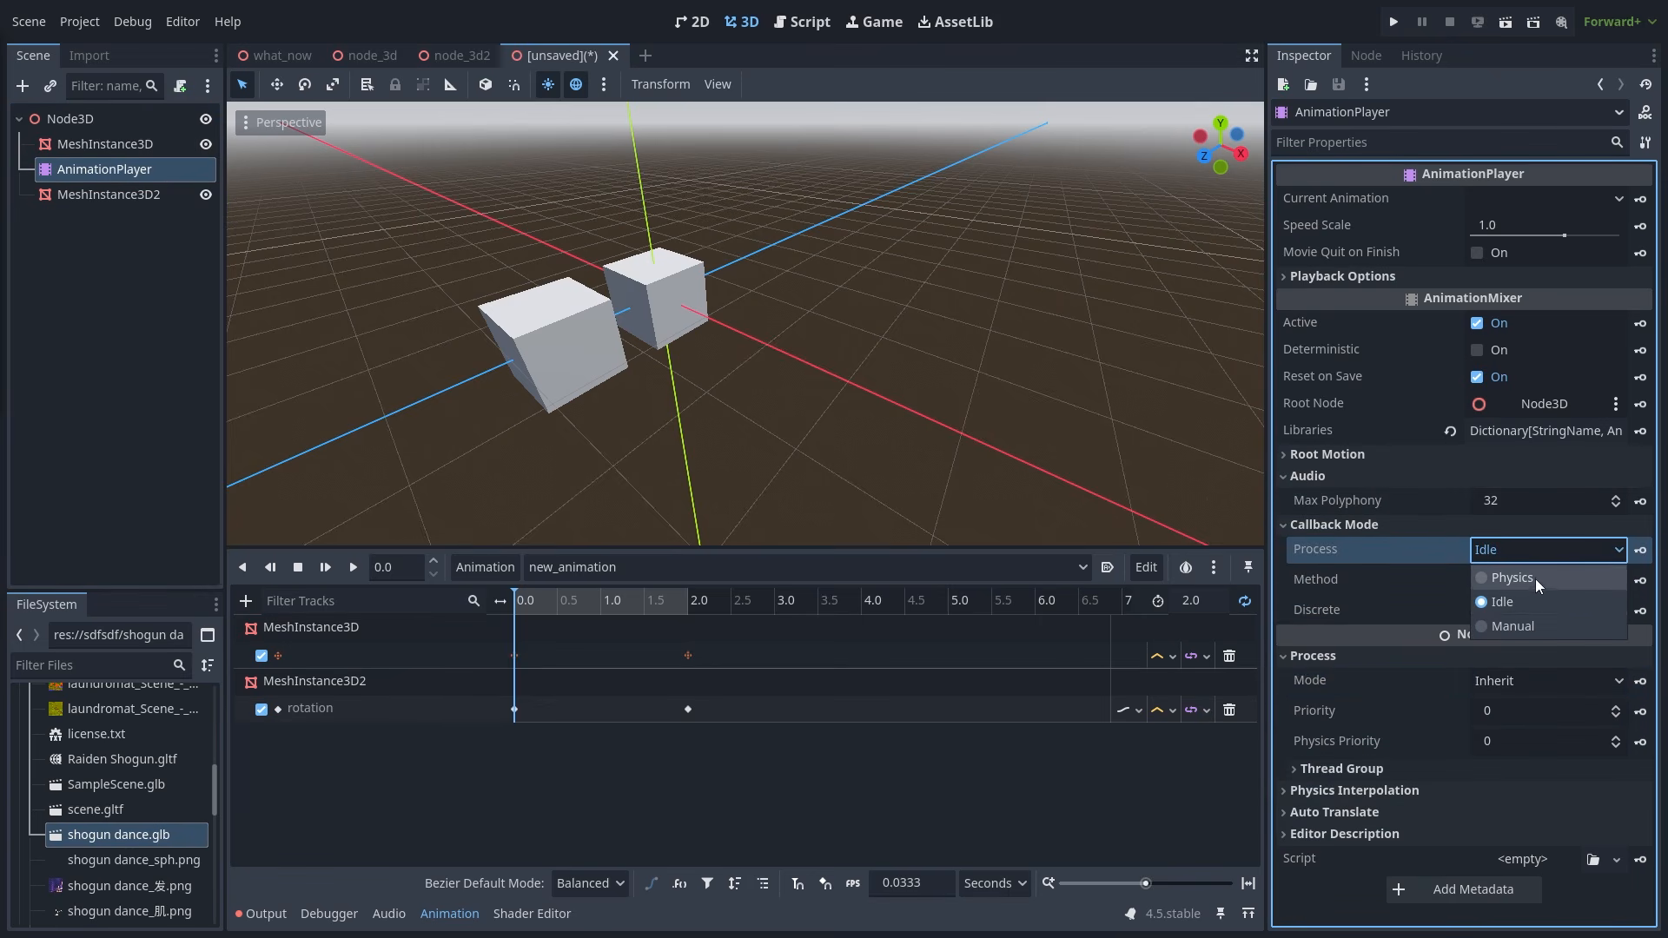
{"action": "left_click", "coordinate": [1047, 483]}
{"action": "left_click_drag", "start_coordinate": [540, 598], "coordinate": [554, 599]}
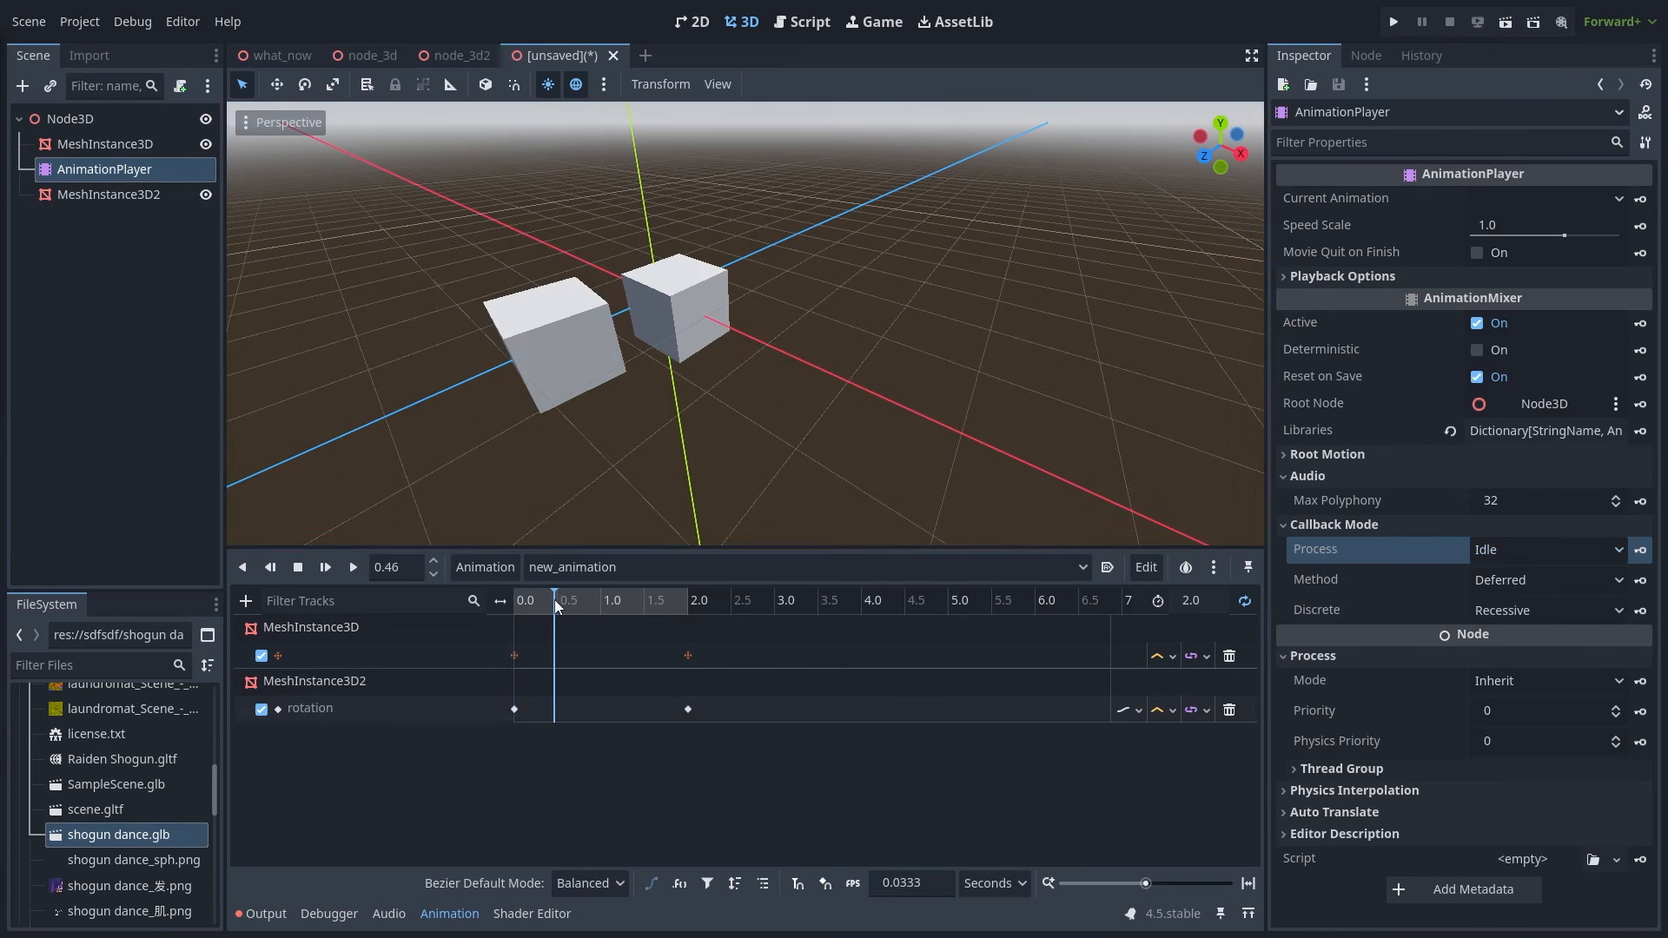
{"action": "left_click", "coordinate": [431, 502]}
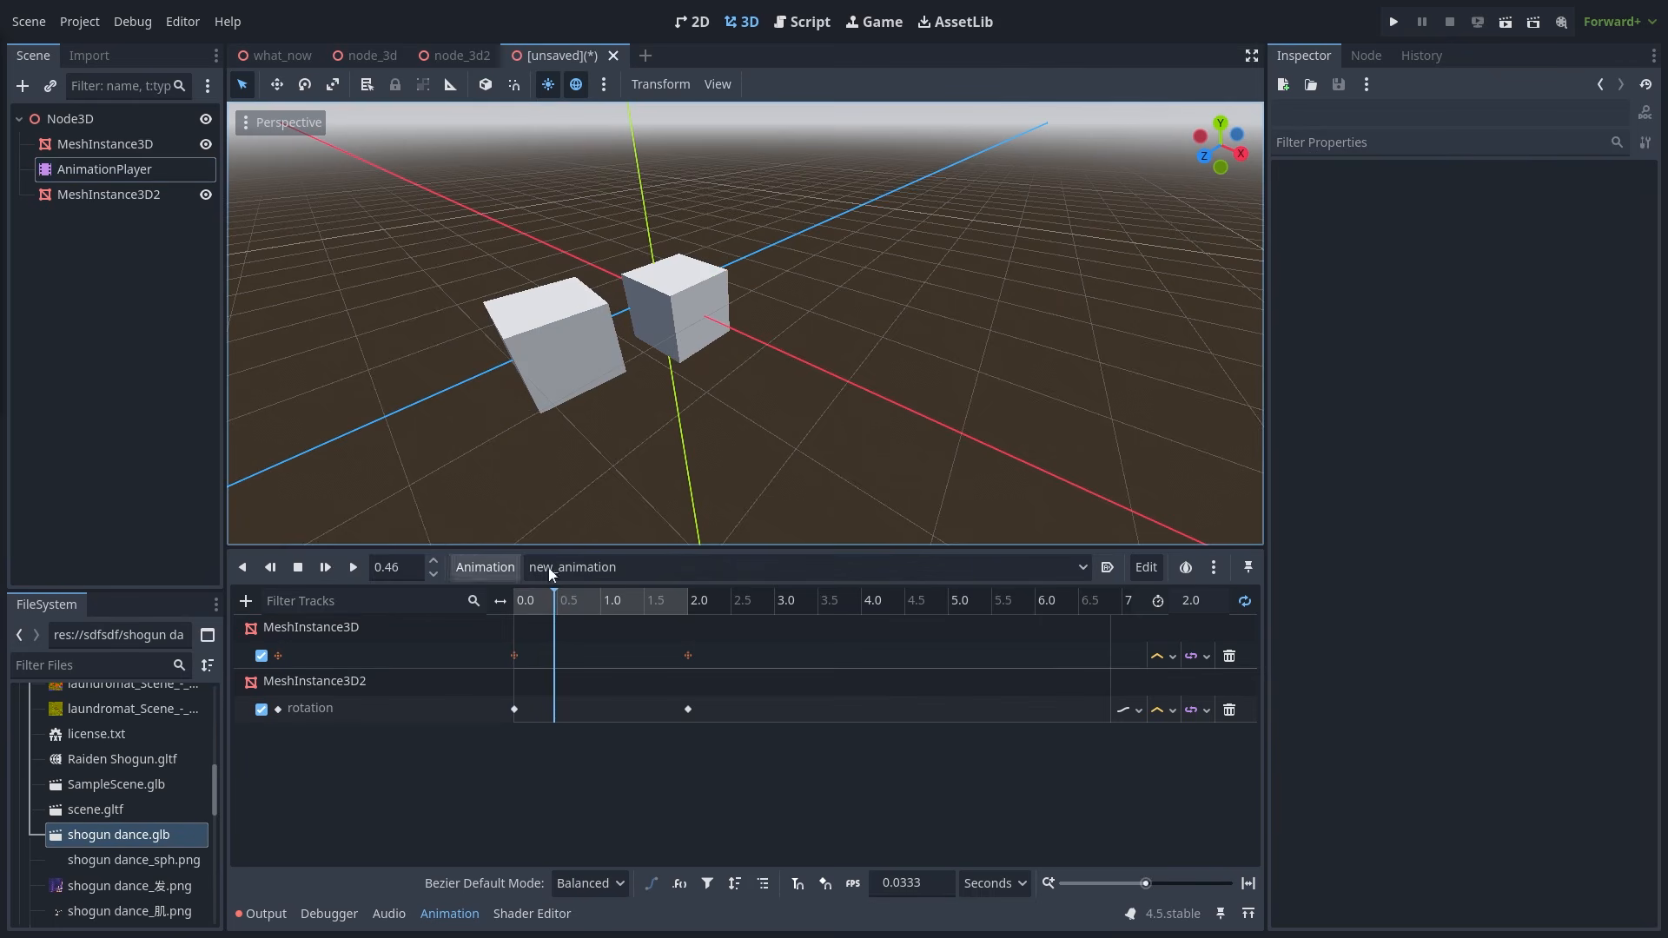
{"action": "left_click", "coordinate": [308, 625]}
{"action": "double_click", "coordinate": [370, 653]}
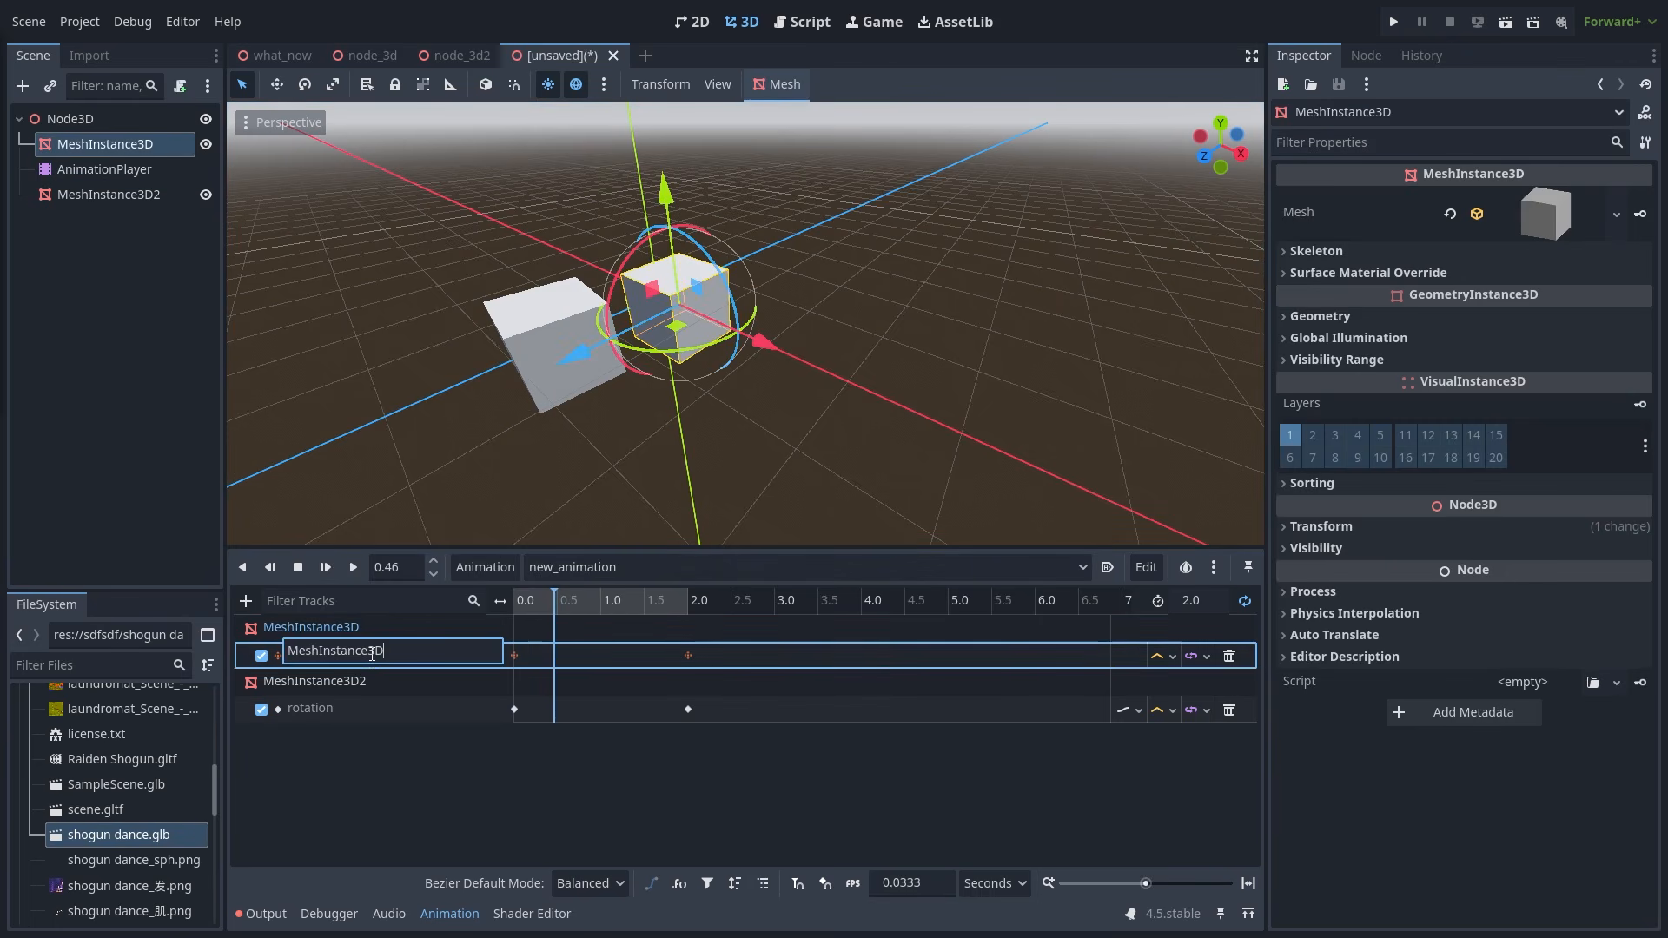
{"action": "left_click", "coordinate": [434, 708]}
{"action": "left_click", "coordinate": [434, 708]}
{"action": "left_click", "coordinate": [384, 766]}
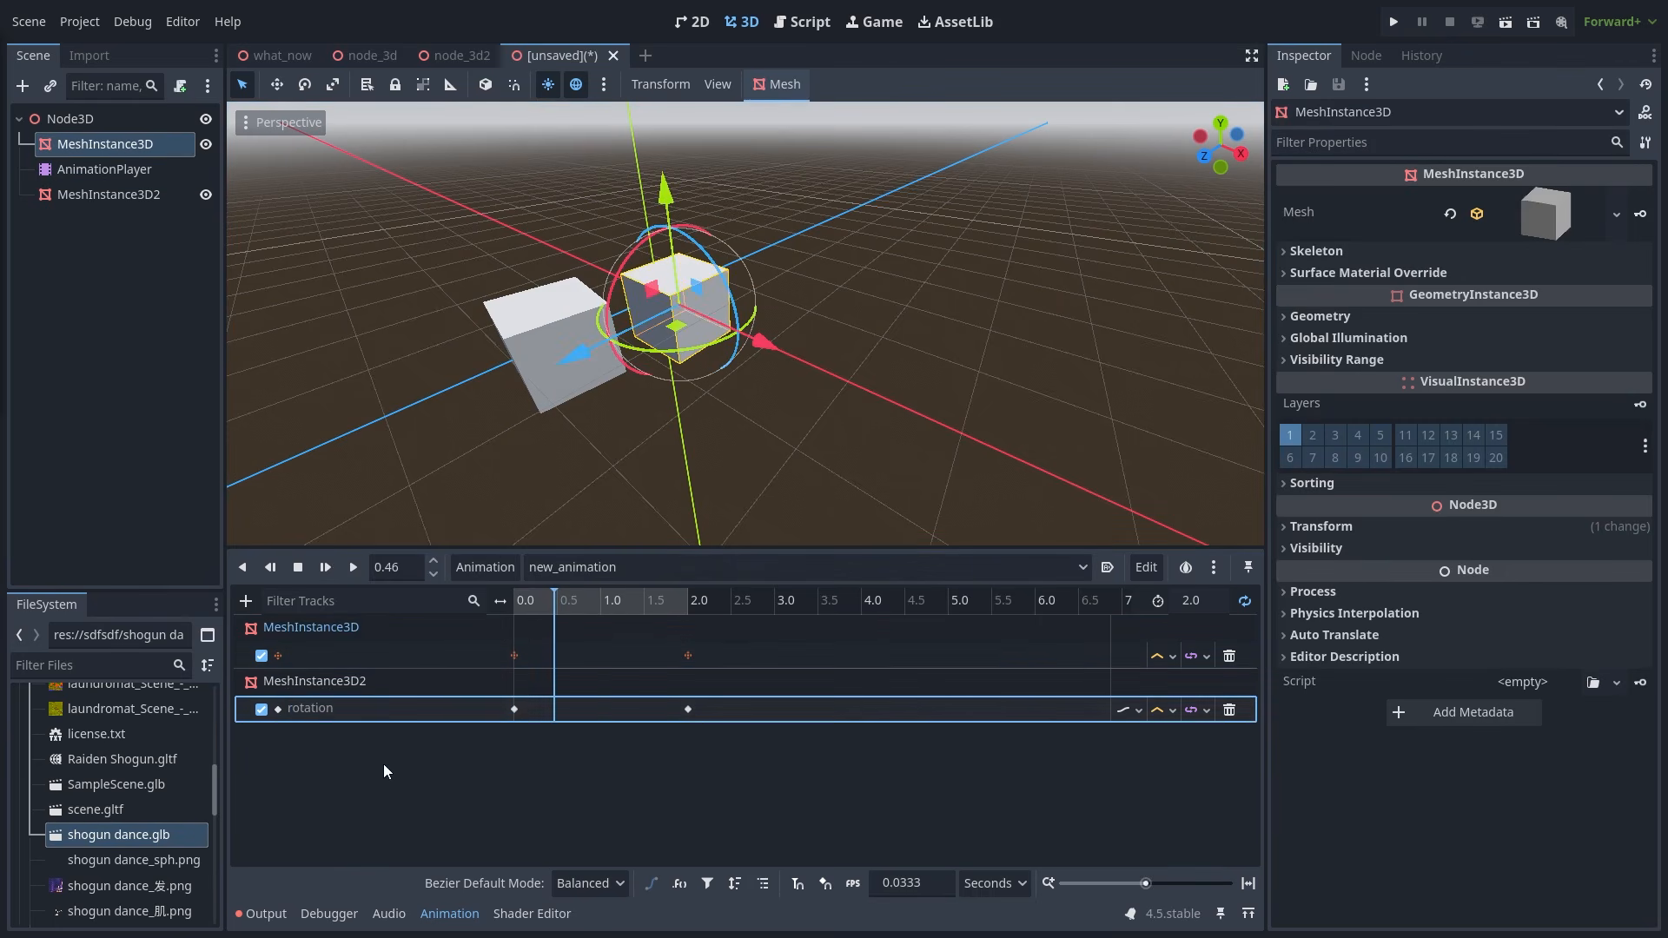
{"action": "left_click", "coordinate": [519, 659]}
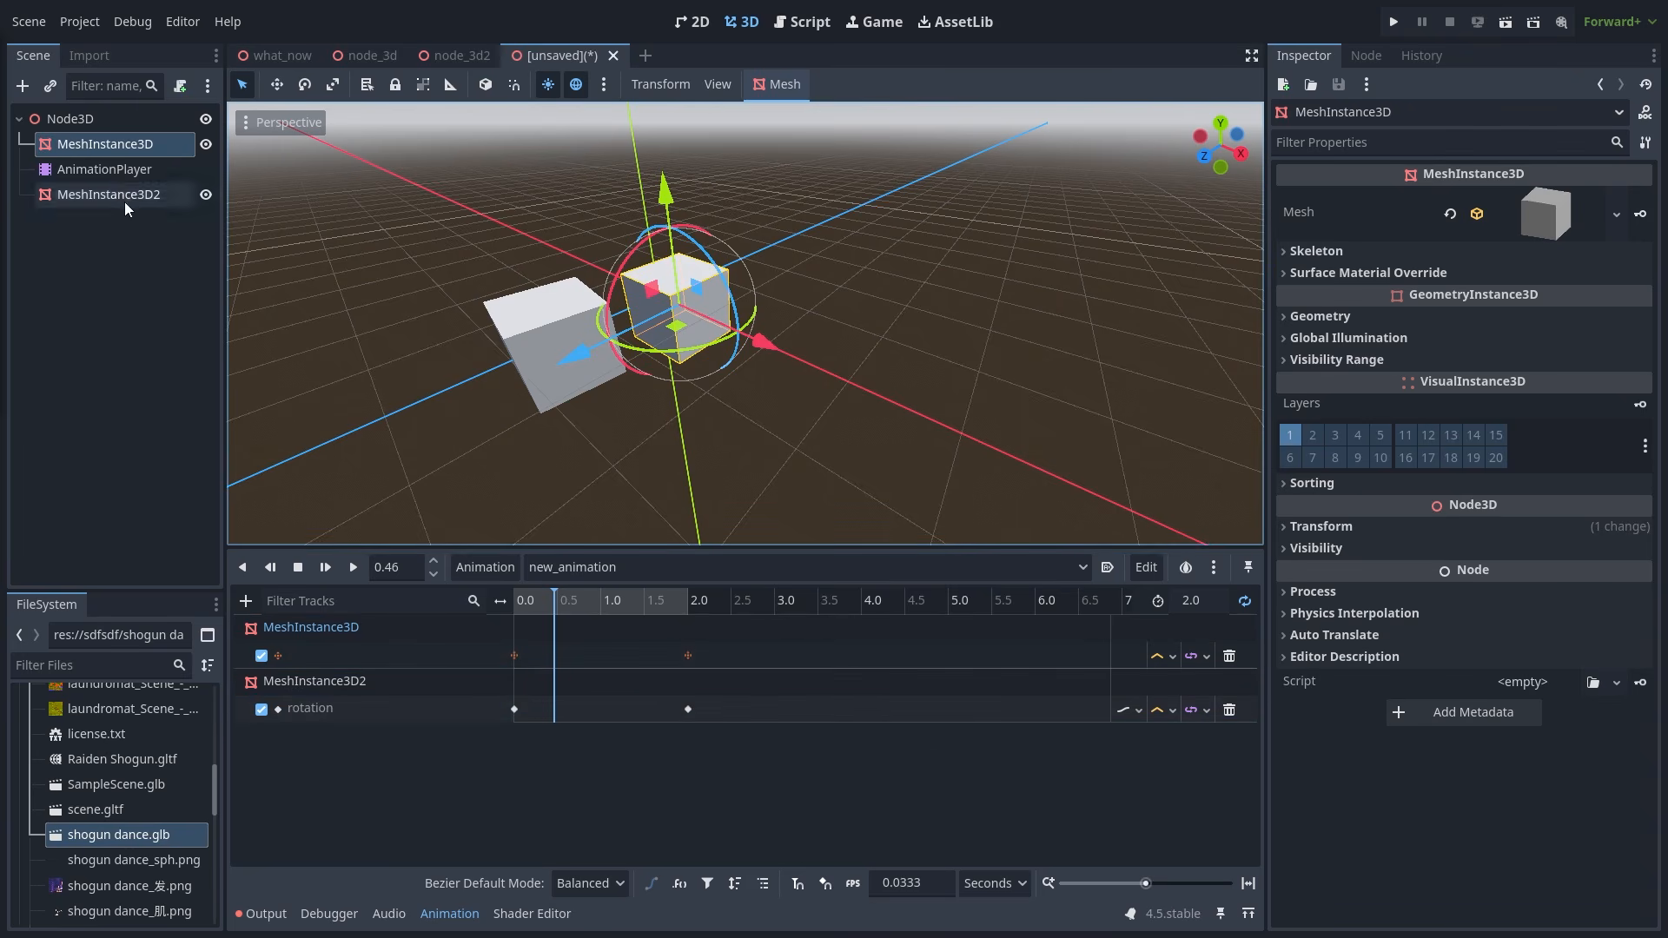
{"action": "left_click", "coordinate": [123, 142]}
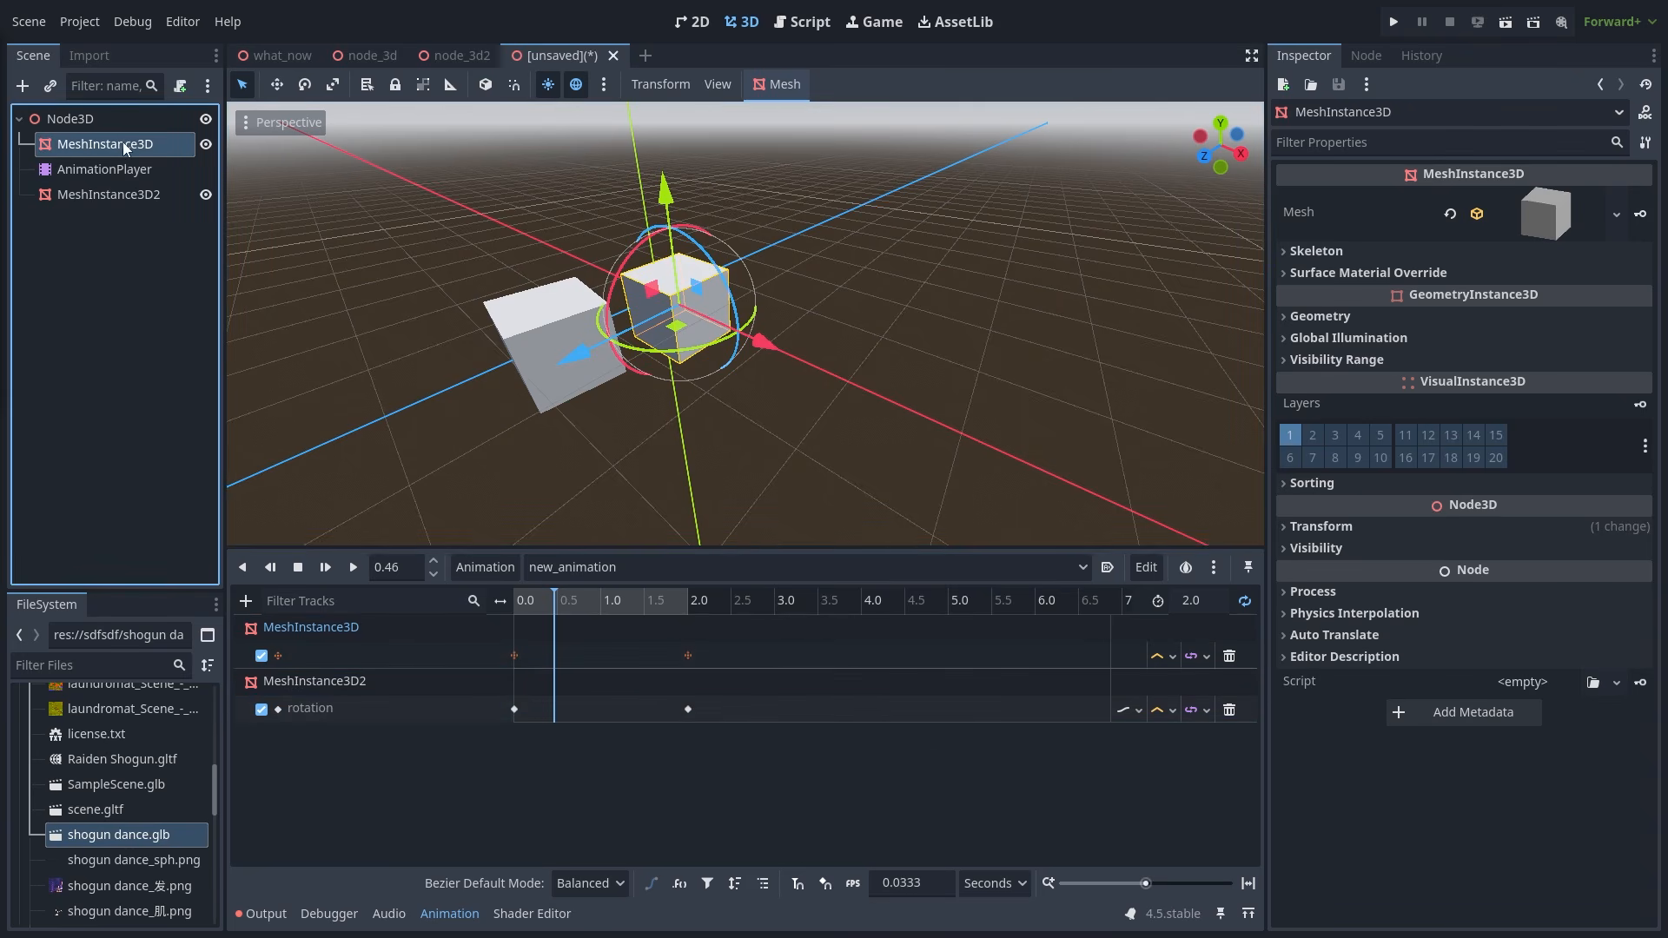
{"action": "left_click", "coordinate": [554, 709]}
{"action": "left_click", "coordinate": [138, 196]}
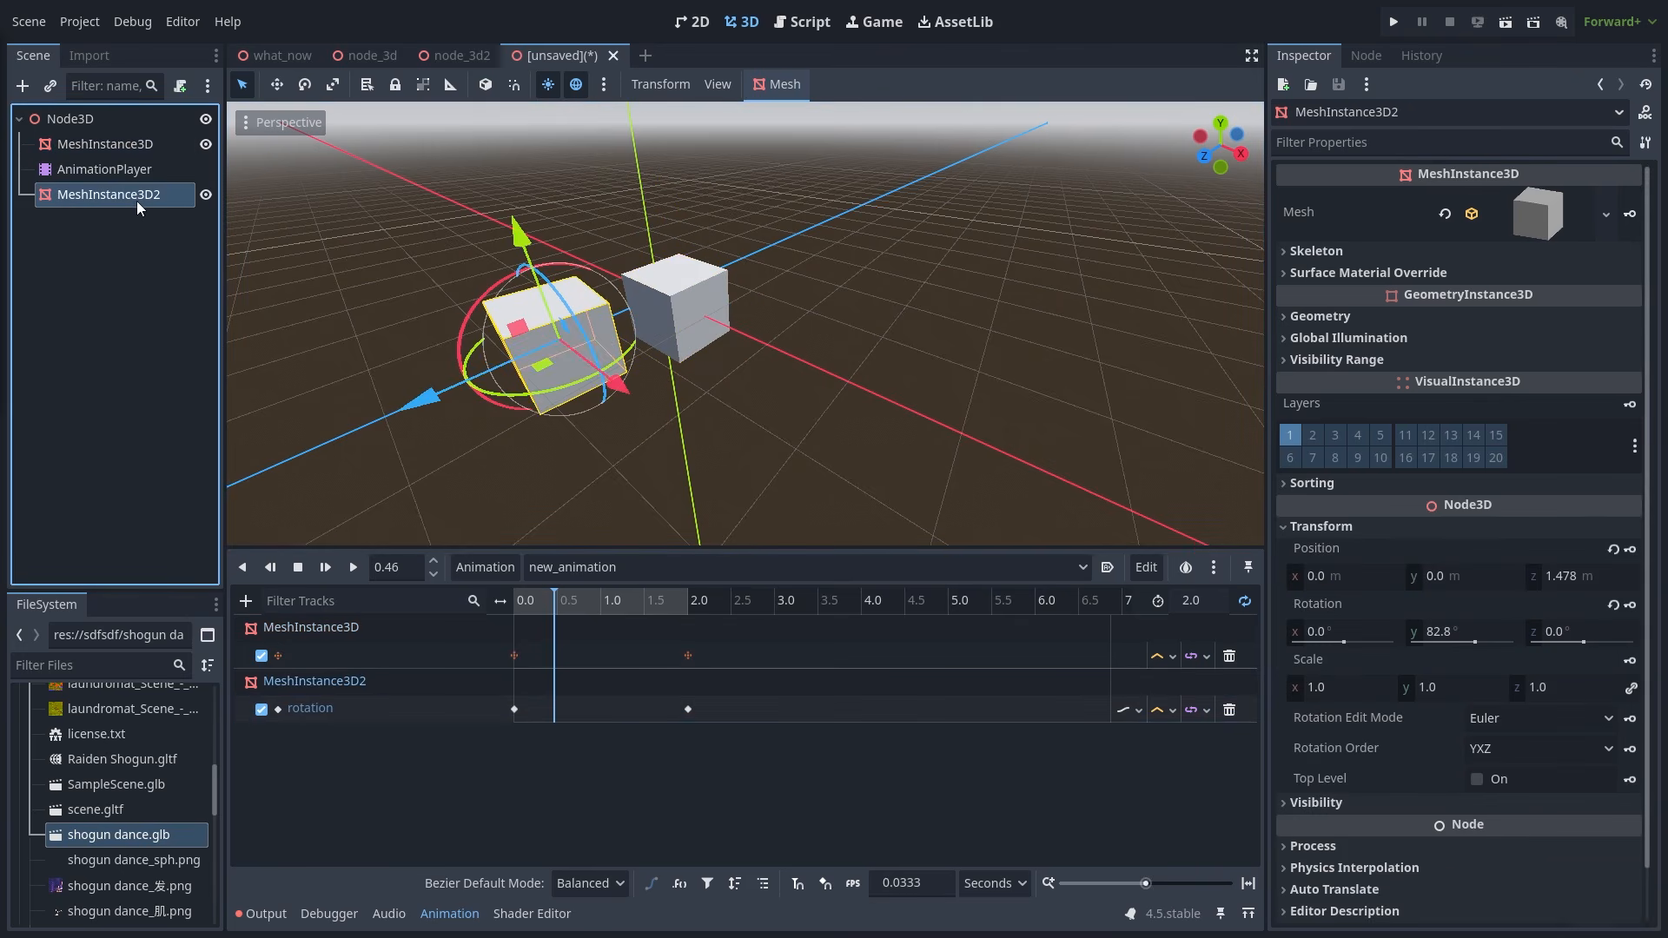
{"action": "double_click", "coordinate": [419, 656]}
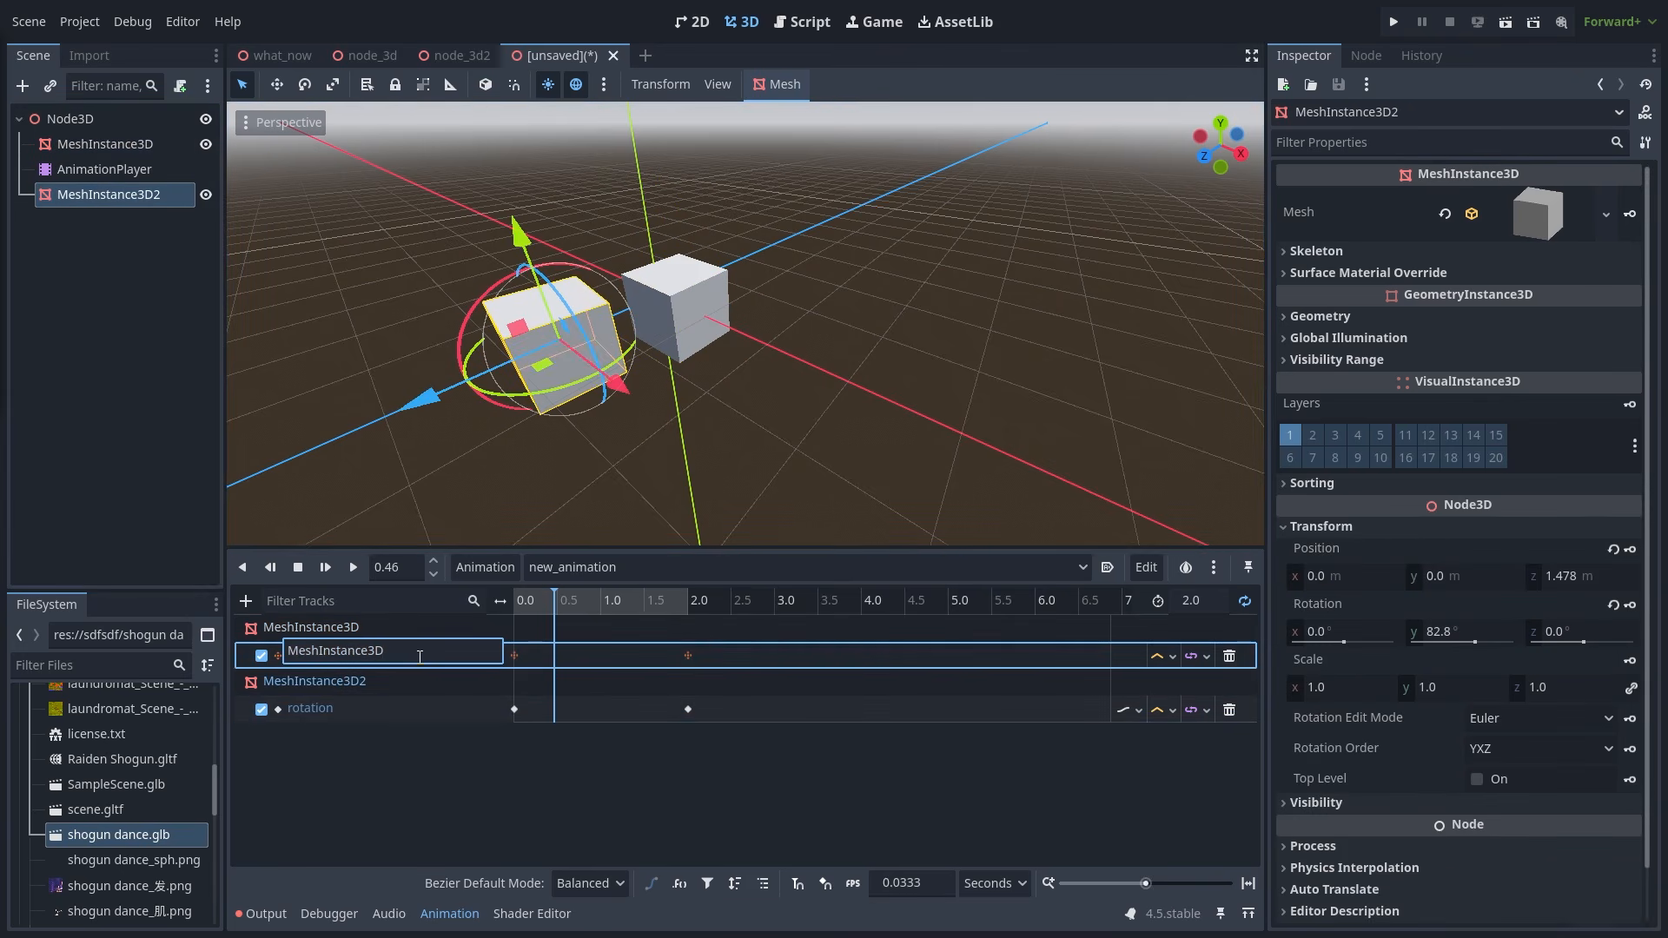
{"action": "left_click_drag", "start_coordinate": [422, 657], "coordinate": [84, 643]}
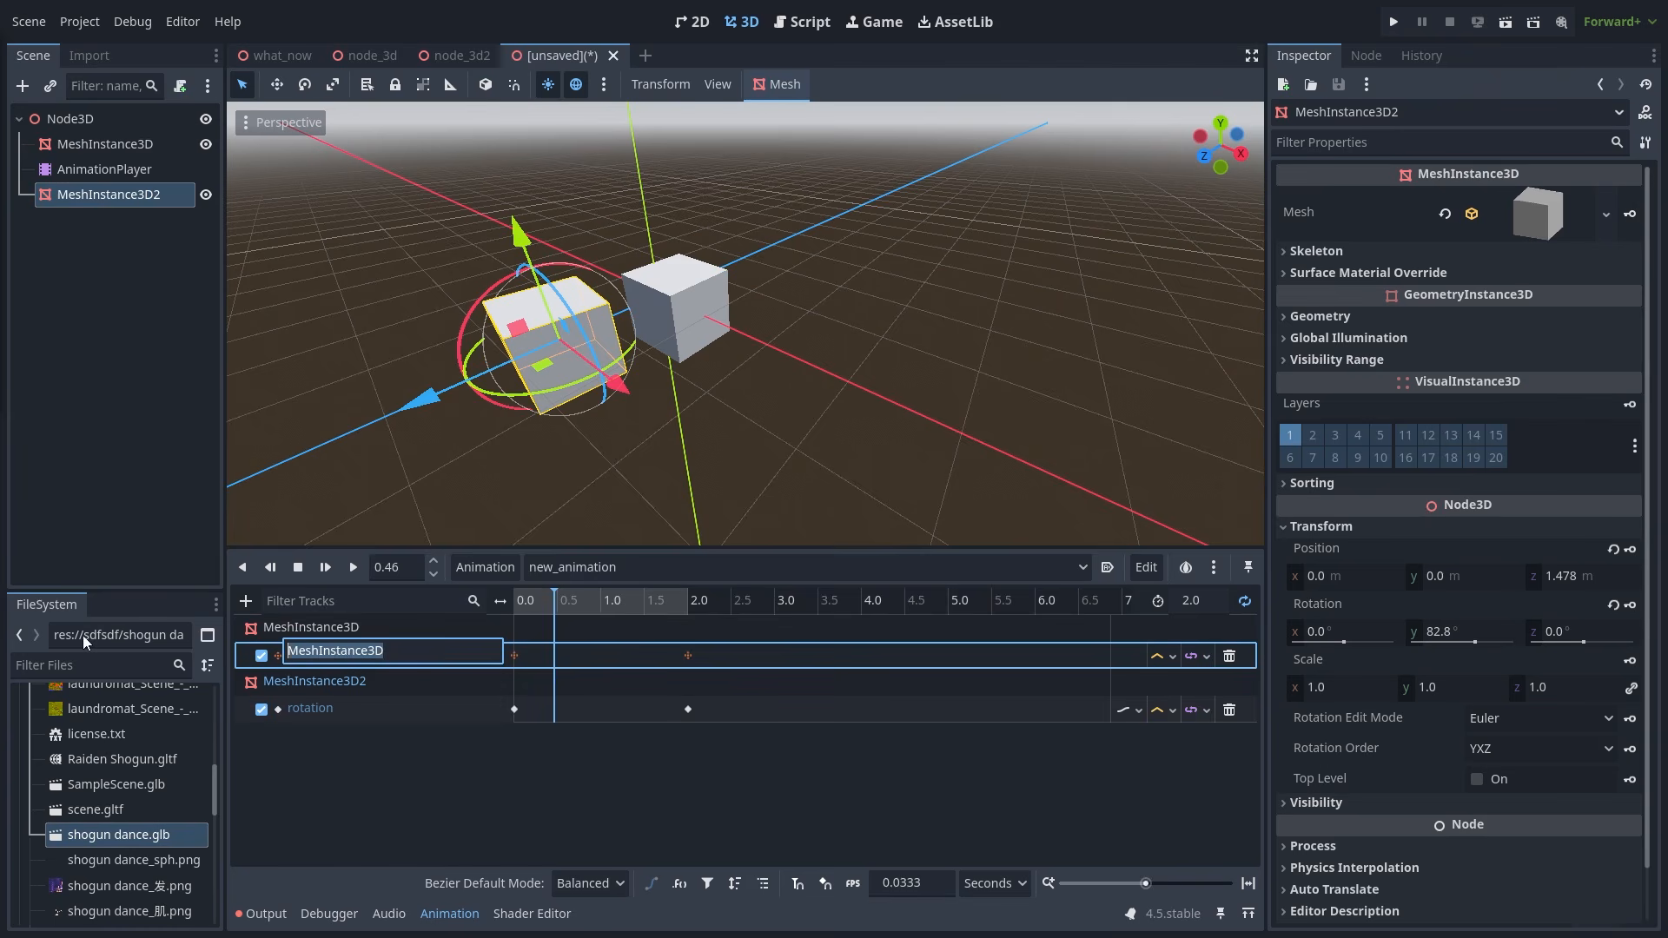
{"action": "left_click", "coordinate": [406, 651]}
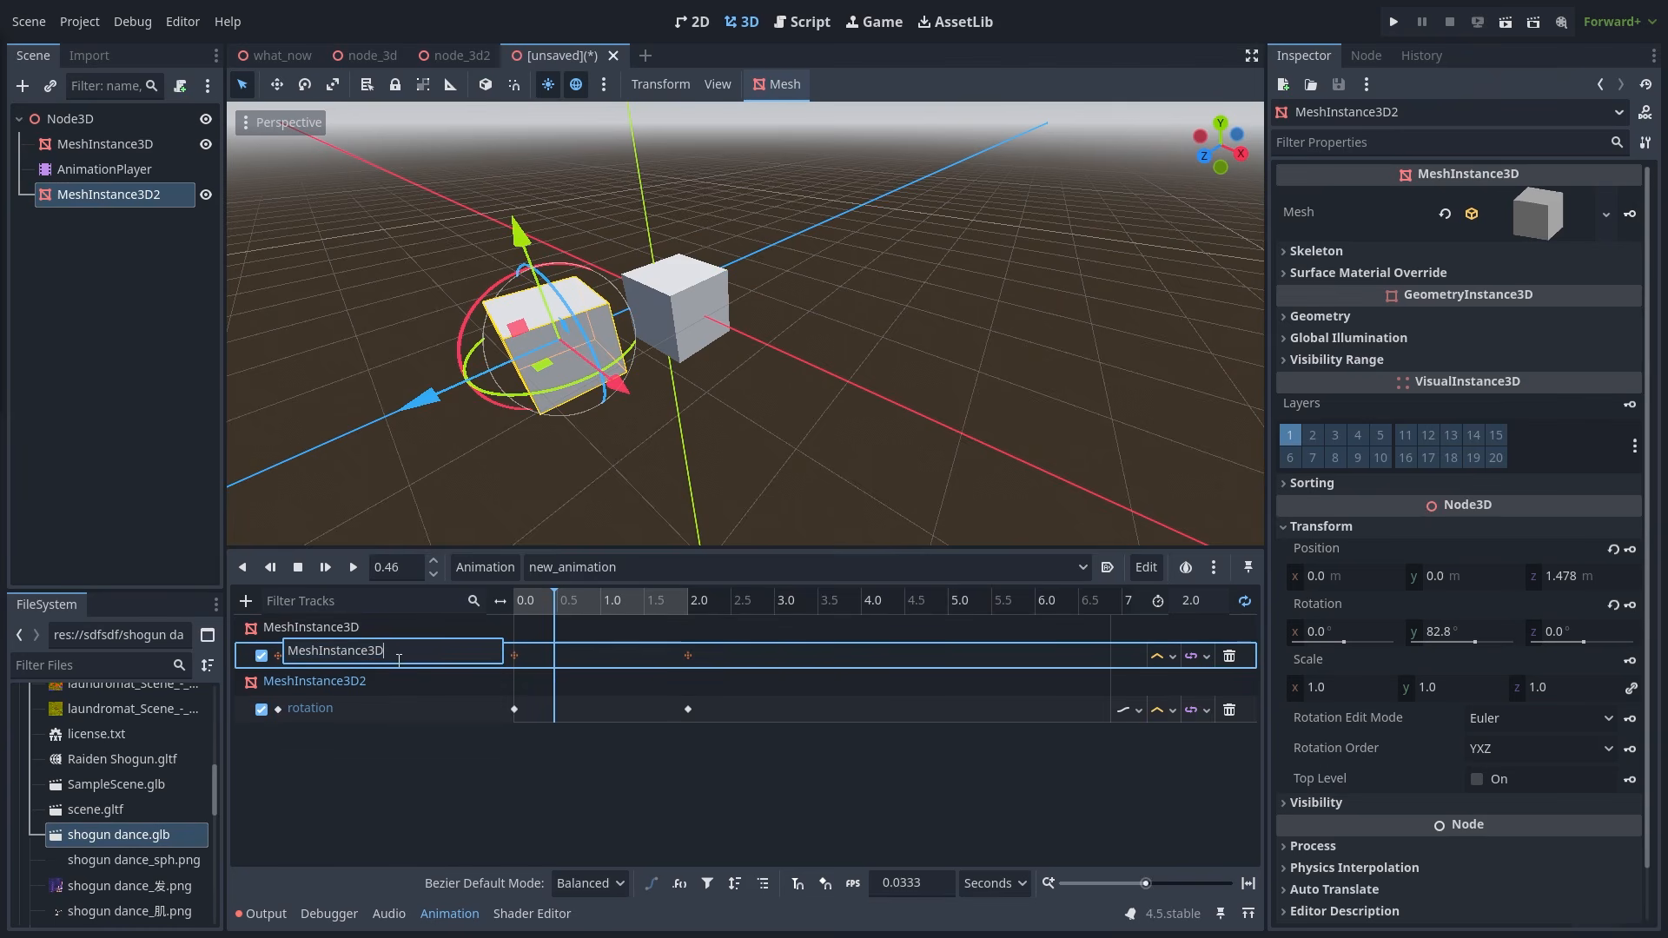
{"action": "double_click", "coordinate": [394, 707]}
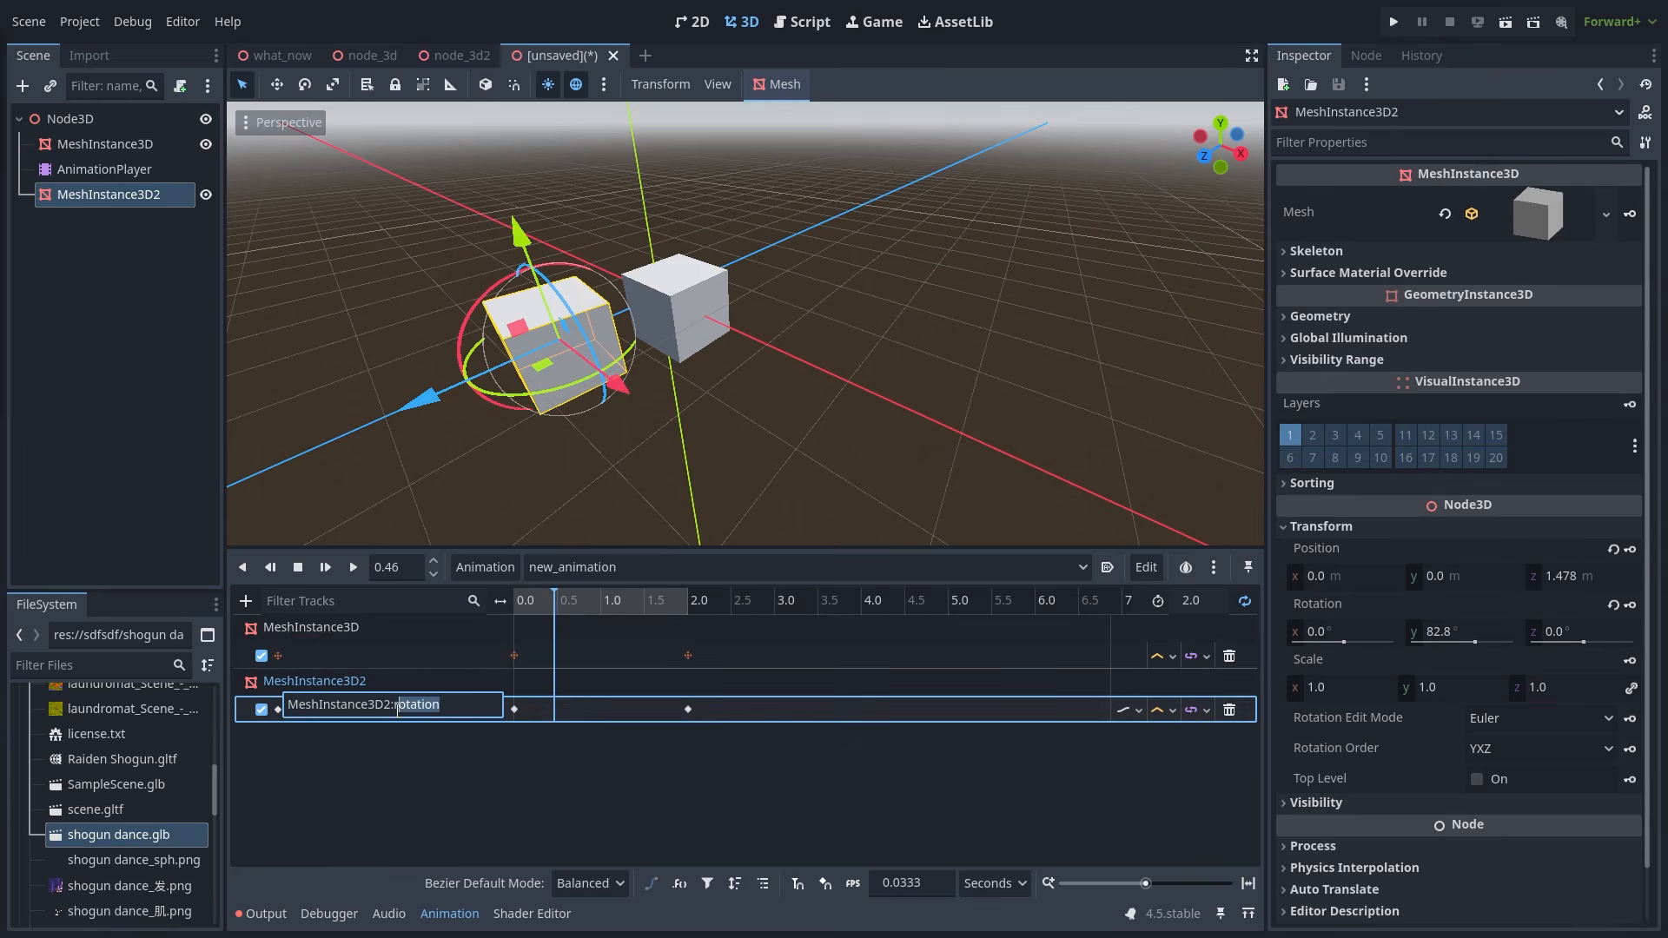
{"action": "left_click", "coordinate": [403, 662]}
{"action": "double_click", "coordinate": [403, 658]}
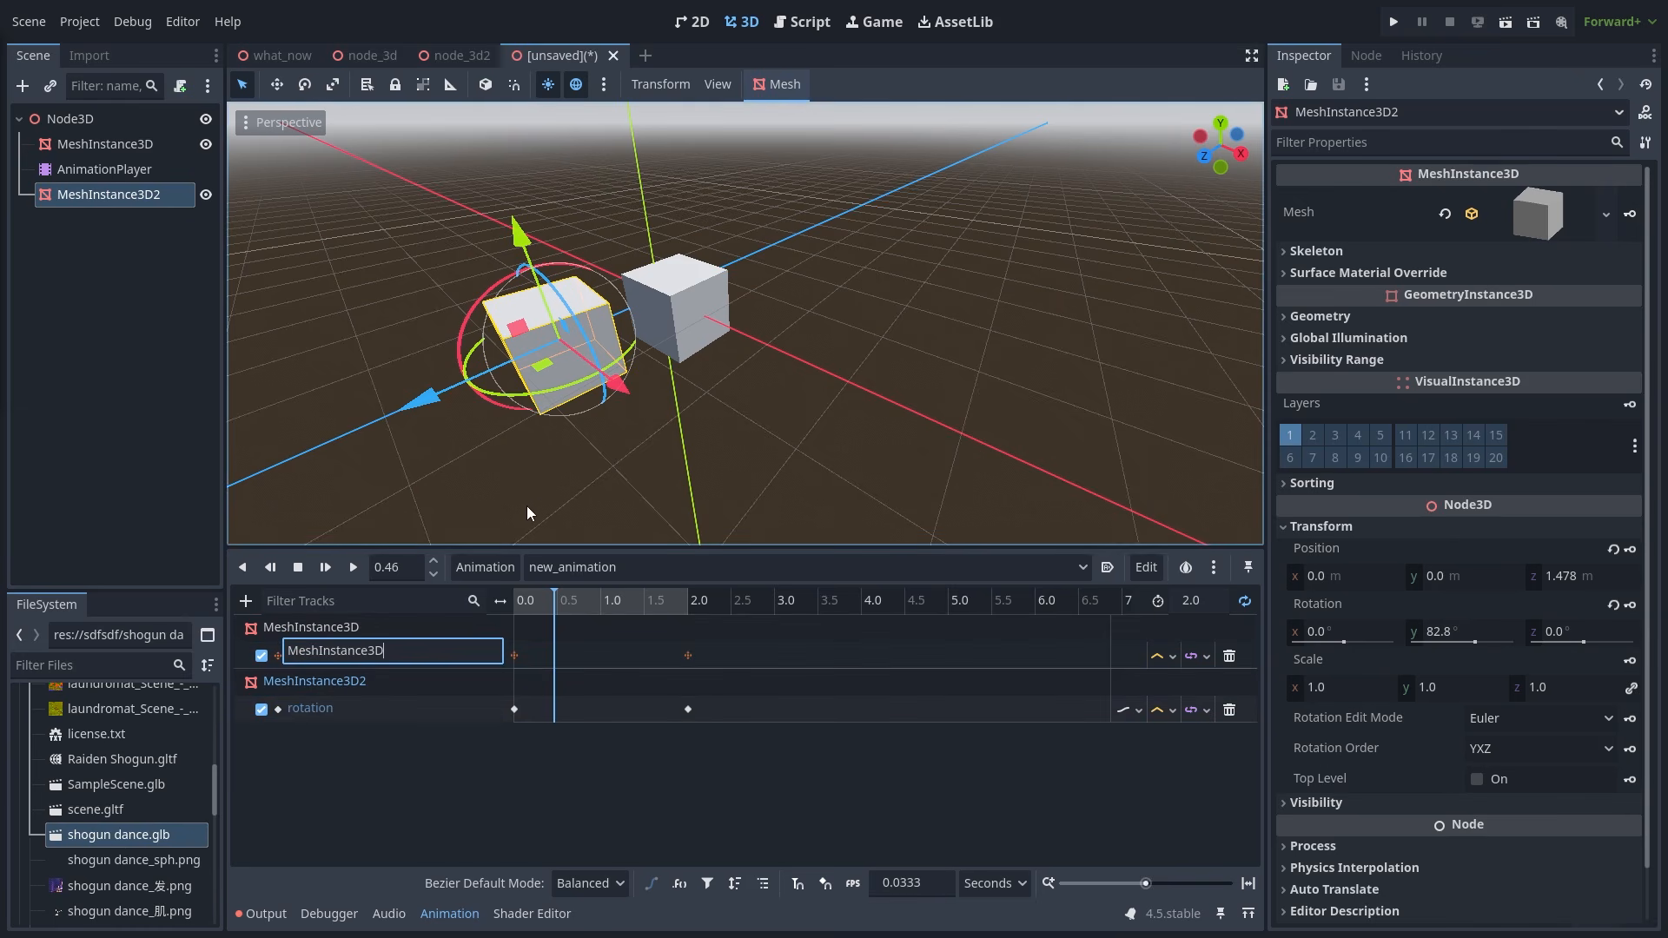
{"action": "left_click", "coordinate": [536, 483]}
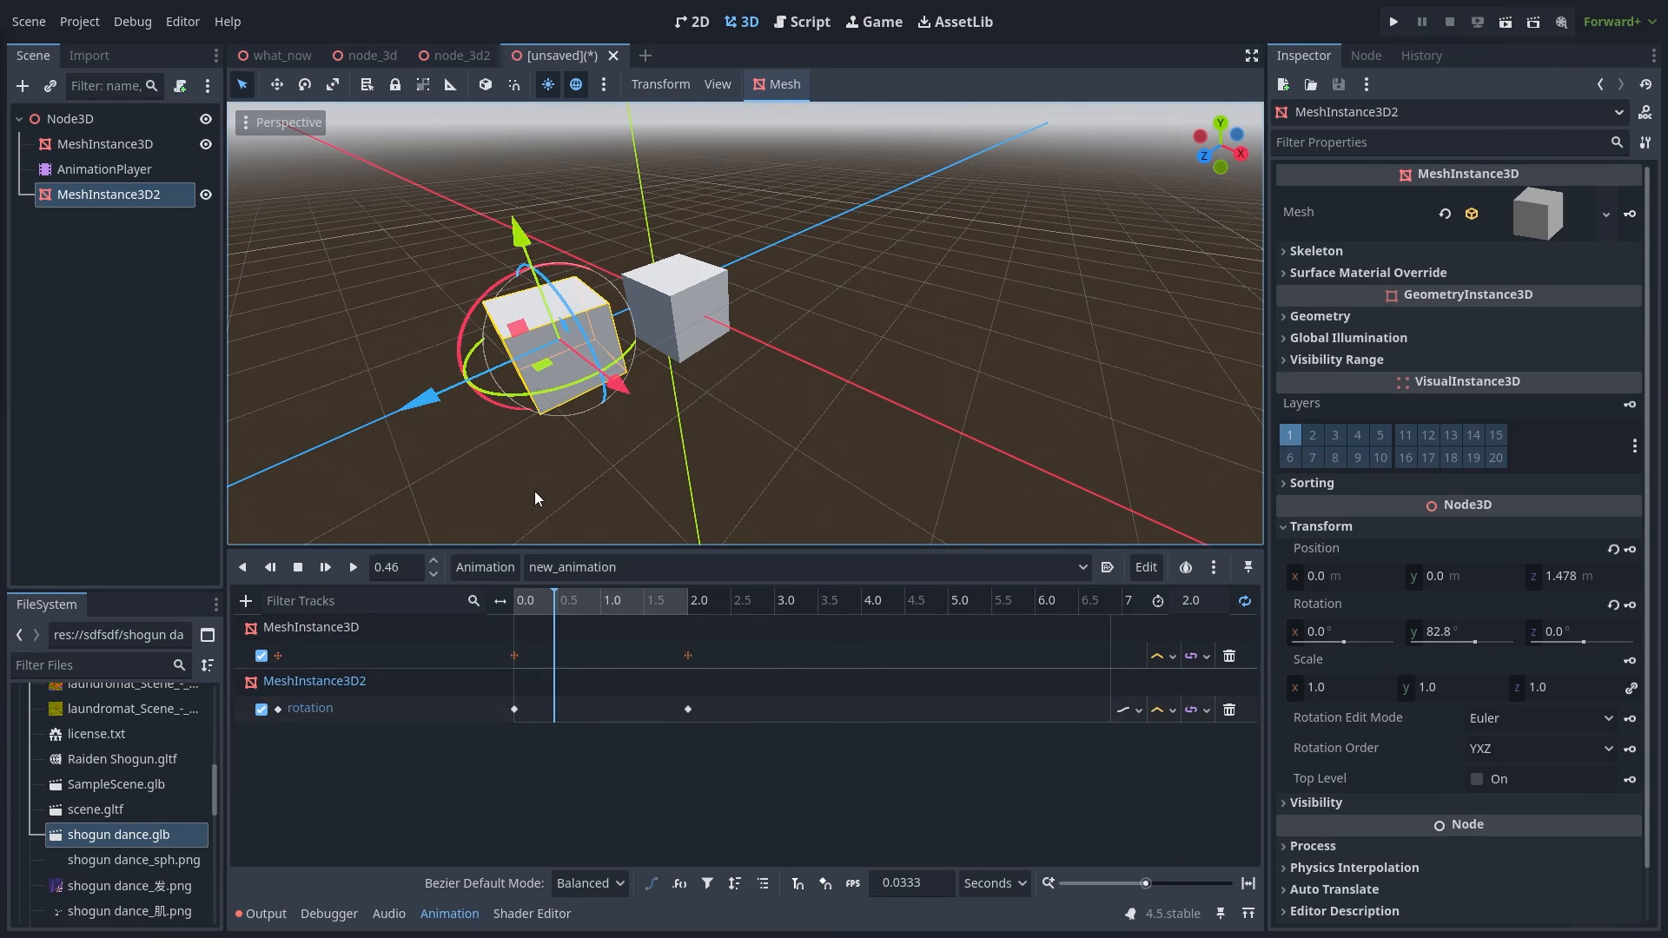
{"action": "left_click", "coordinate": [170, 320]}
- Add a Node3D under the root and another Node3D nested inside it
{"action": "left_click", "coordinate": [71, 124]}
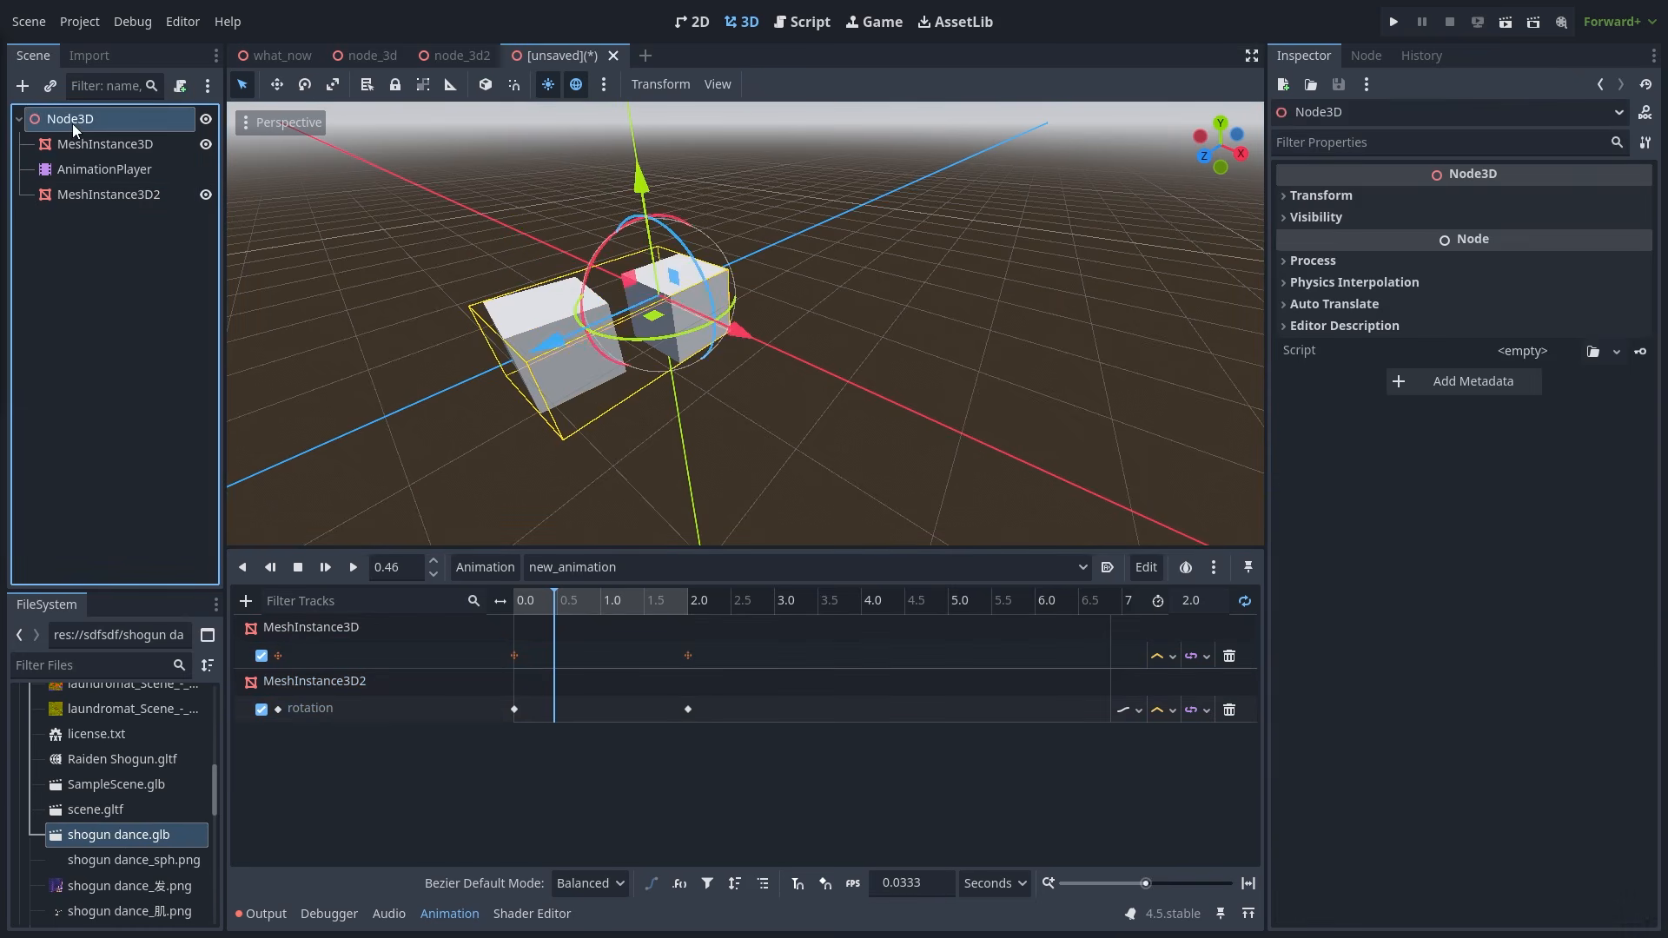
{"action": "right_click", "coordinate": [72, 123]}
{"action": "left_click", "coordinate": [179, 138]}
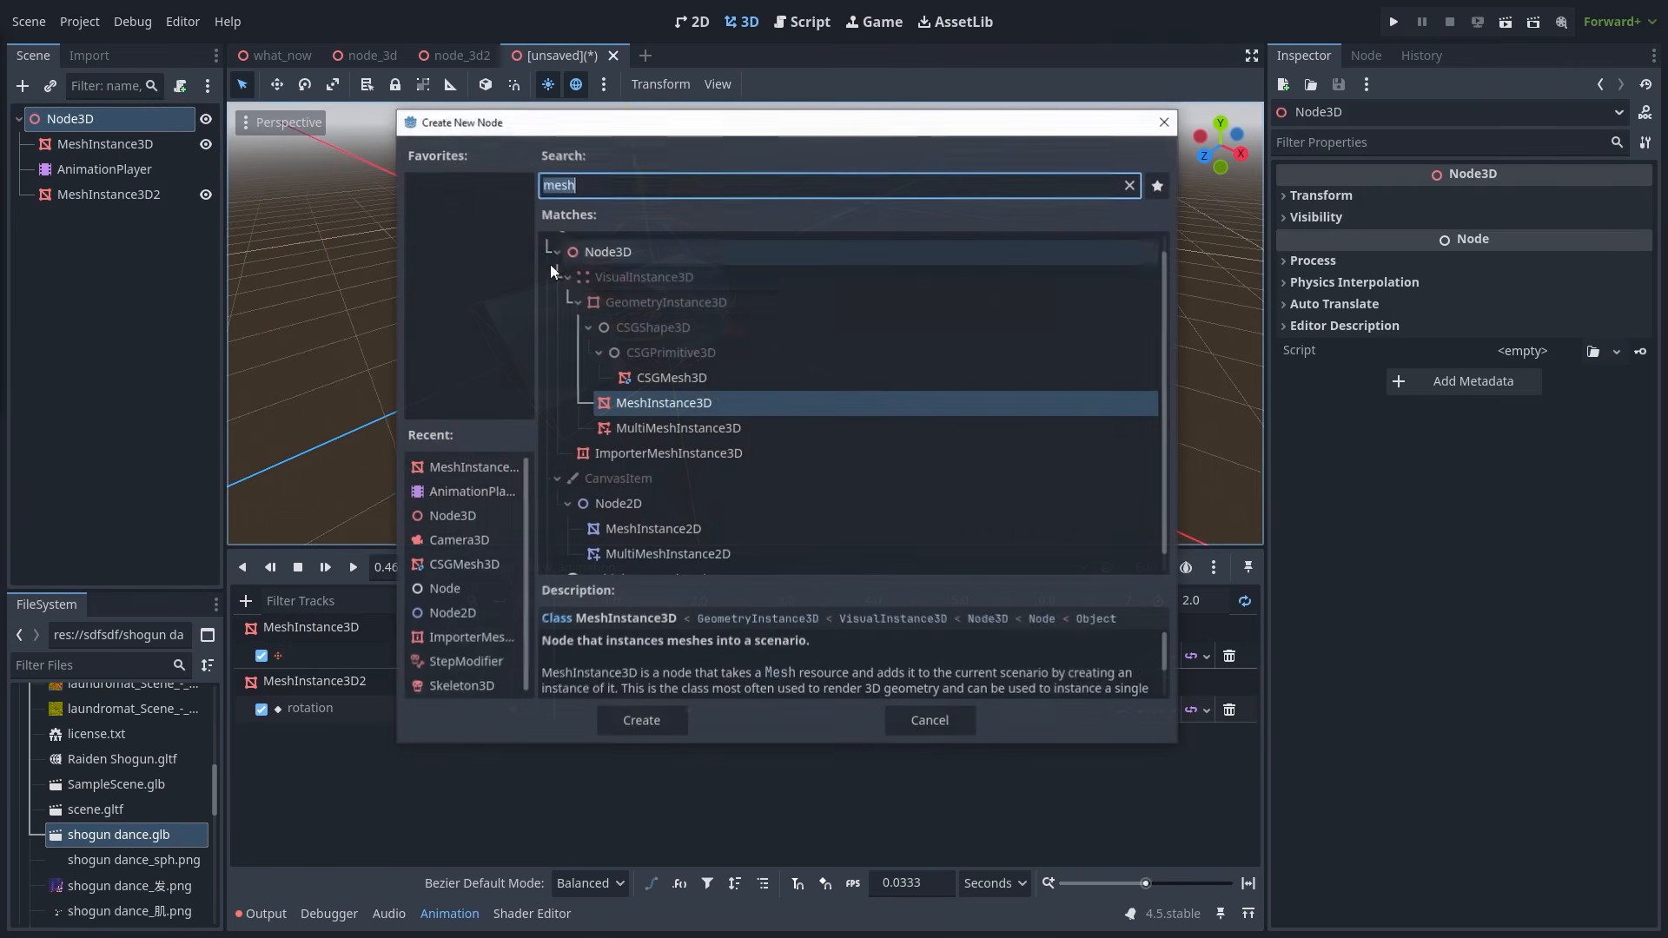
{"action": "double_click", "coordinate": [618, 247]}
{"action": "right_click", "coordinate": [82, 220]}
{"action": "left_click", "coordinate": [123, 238]}
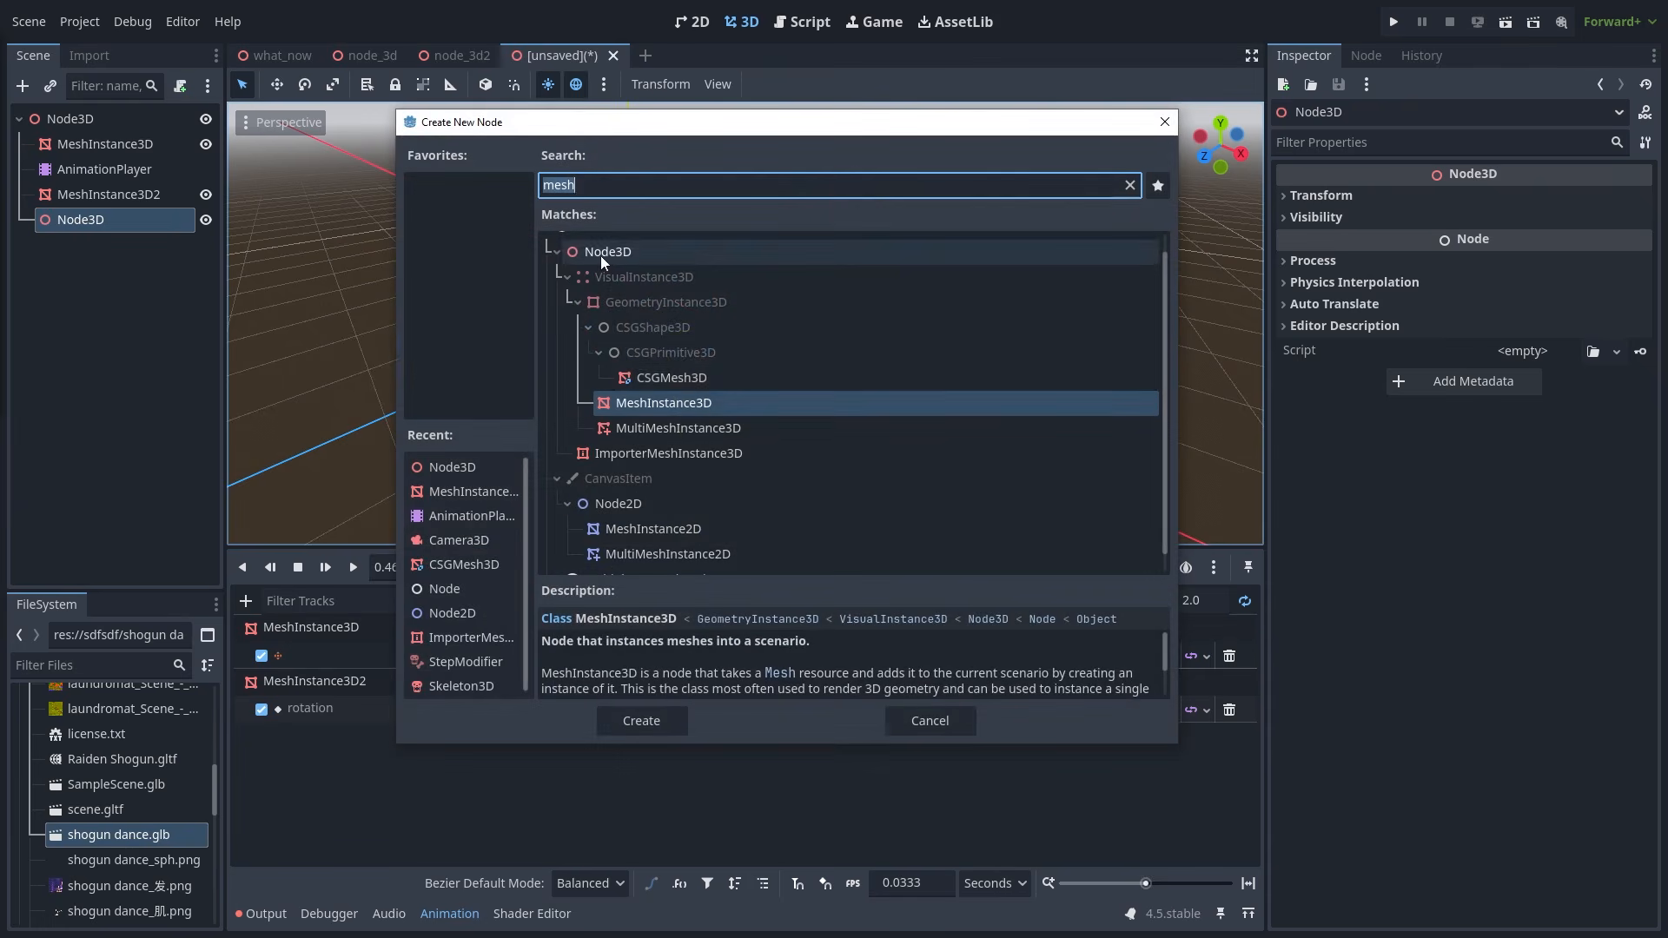
{"action": "double_click", "coordinate": [629, 250]}
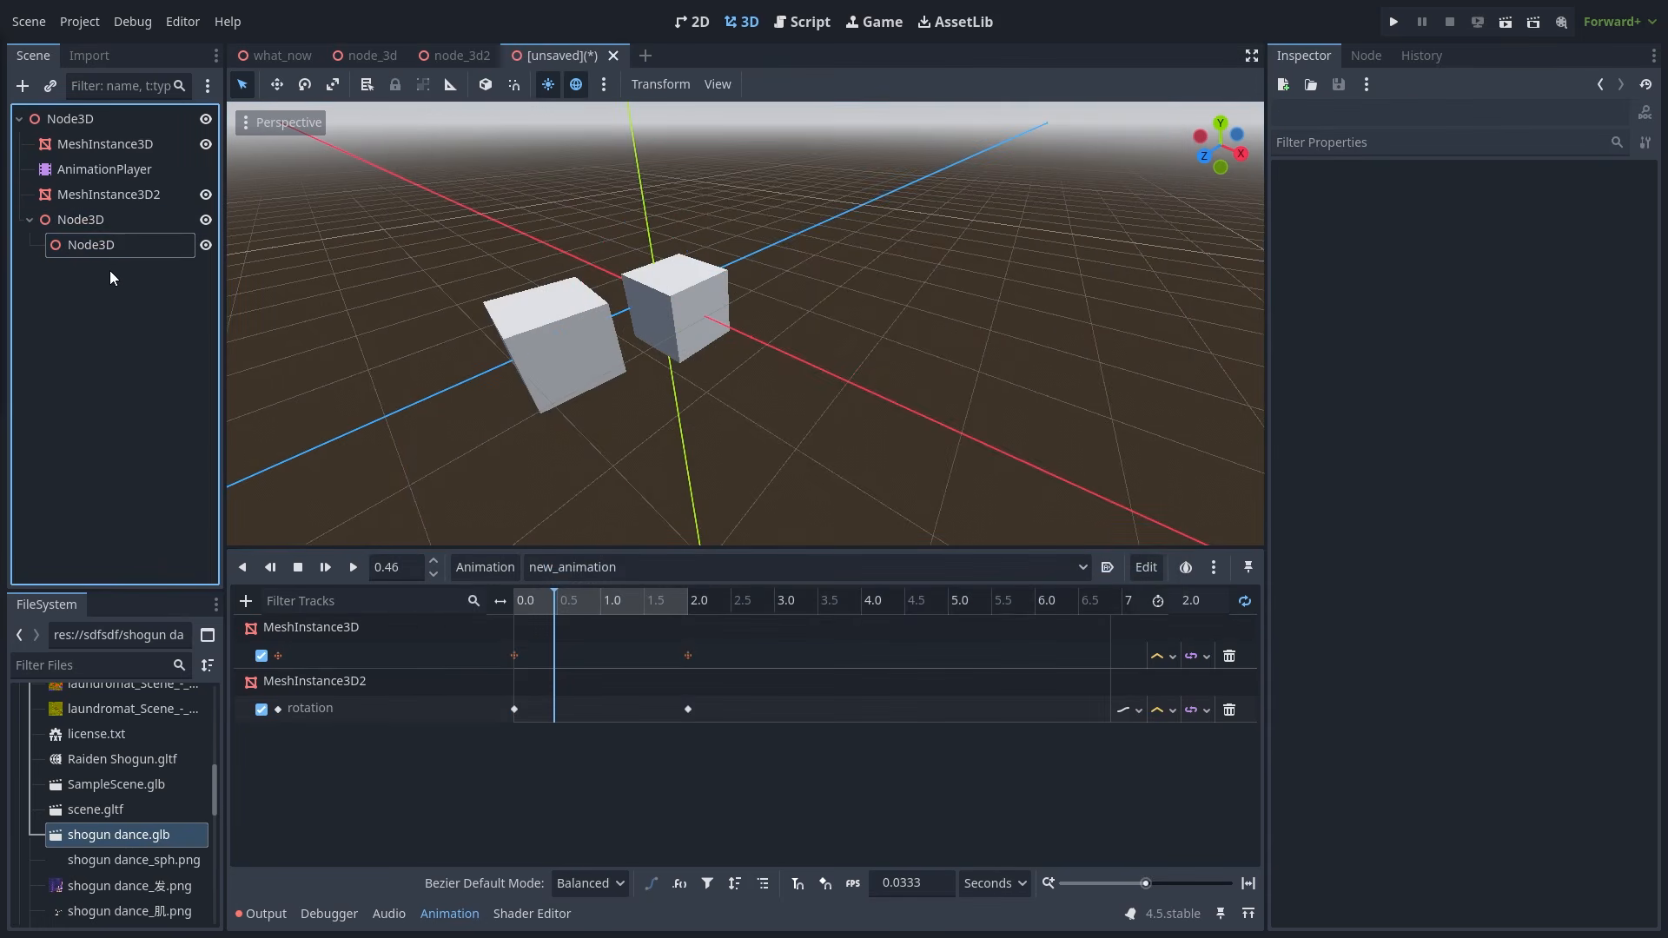
- Move MeshInstance3D under the inner Node3D and check its track path Node3D/Node3D/MeshInstance3D
{"action": "left_click", "coordinate": [87, 144]}
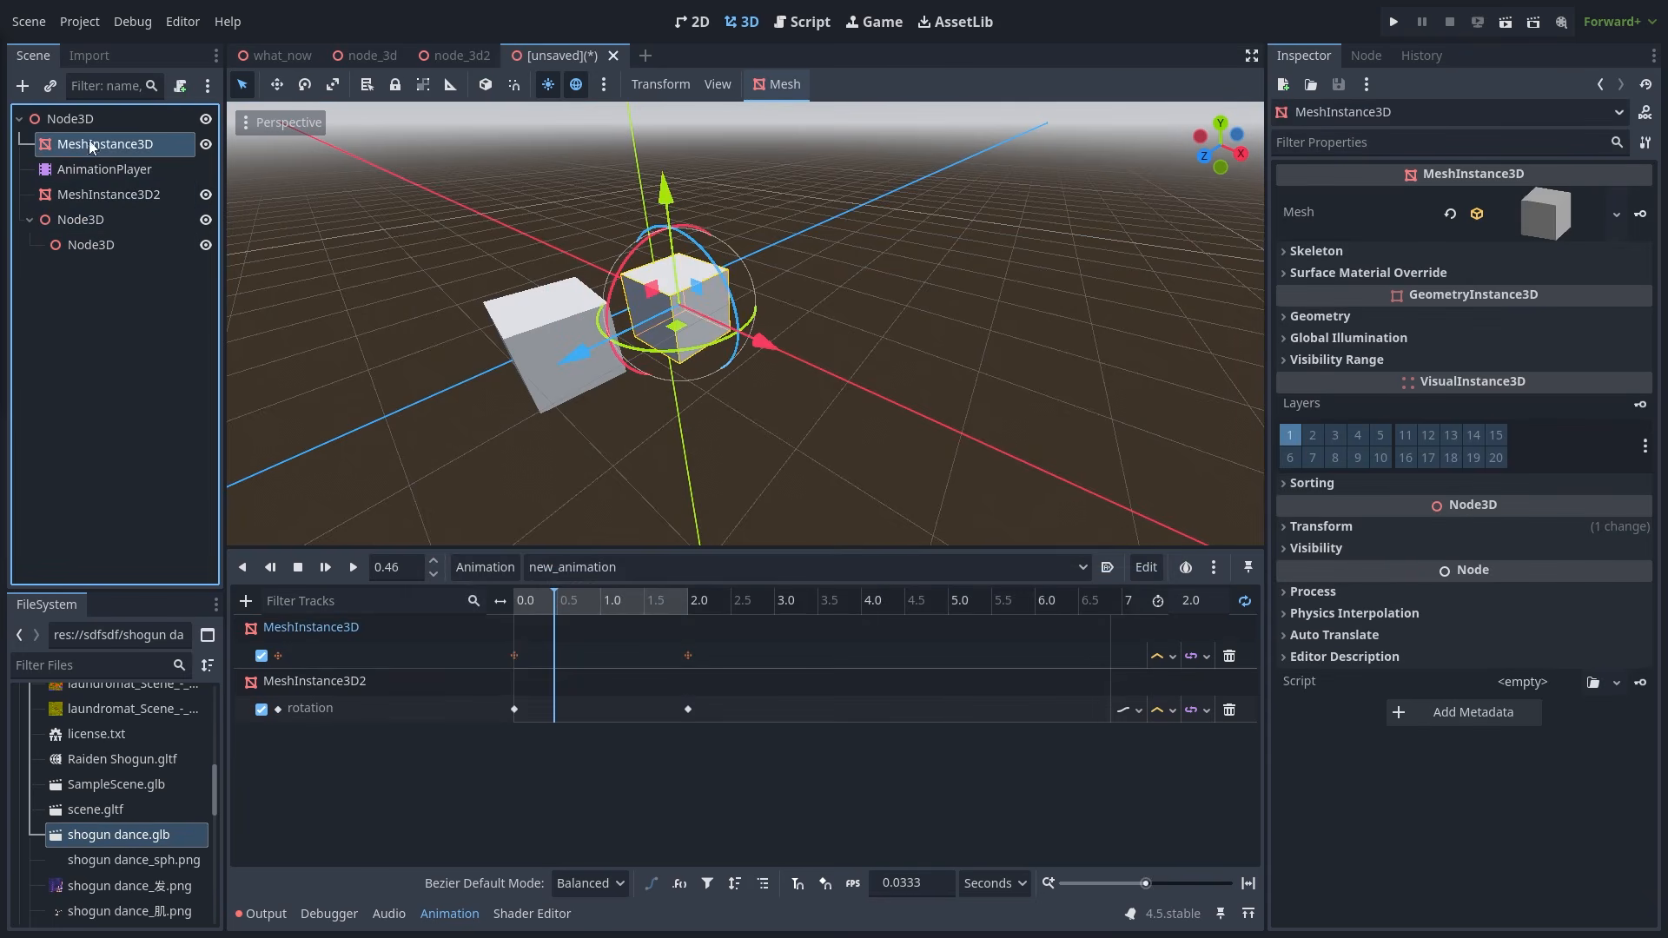
{"action": "left_click_drag", "start_coordinate": [87, 145], "coordinate": [124, 252]}
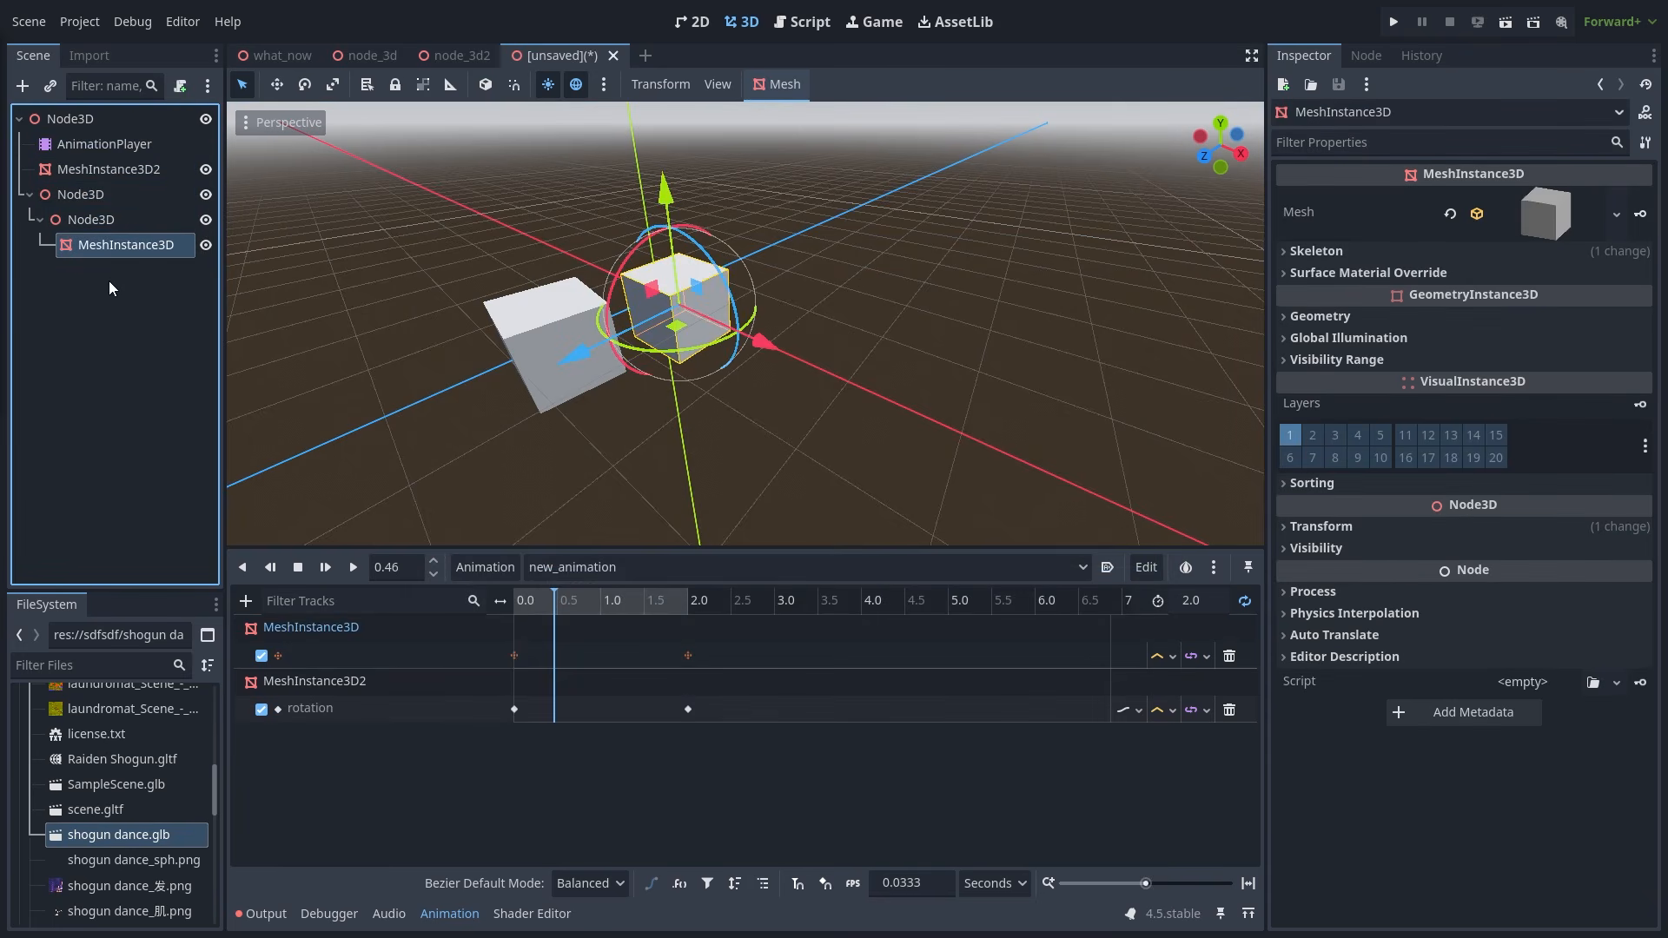
{"action": "left_click", "coordinate": [85, 197]}
{"action": "left_click", "coordinate": [87, 217]}
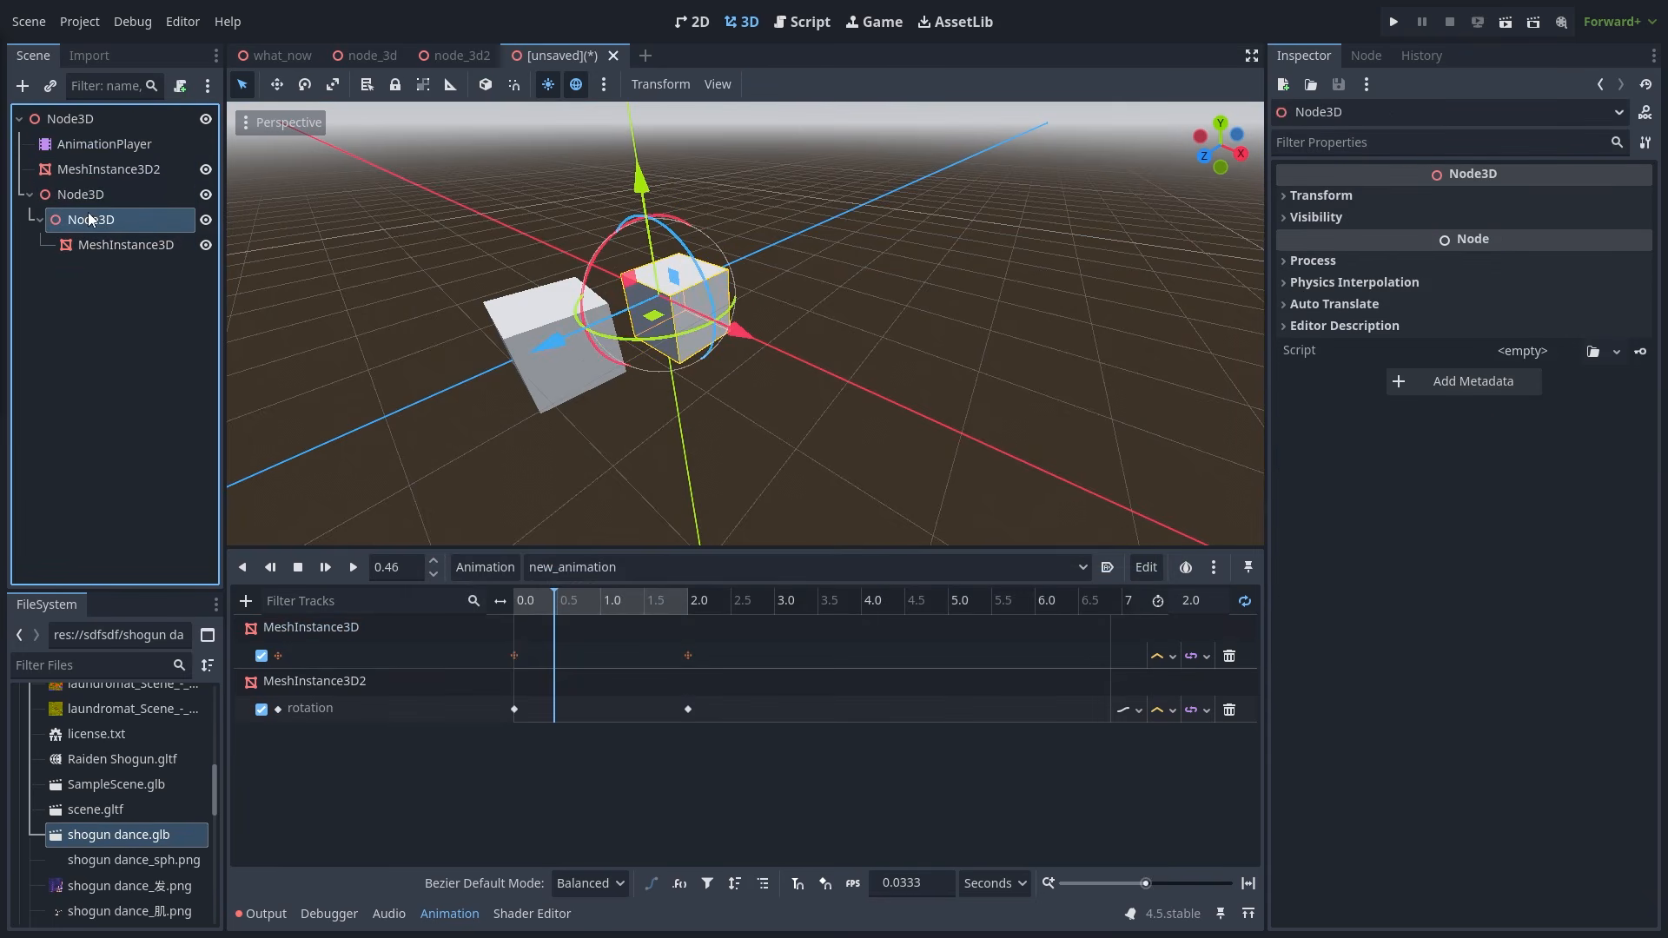
{"action": "left_click", "coordinate": [115, 249]}
{"action": "double_click", "coordinate": [346, 649]}
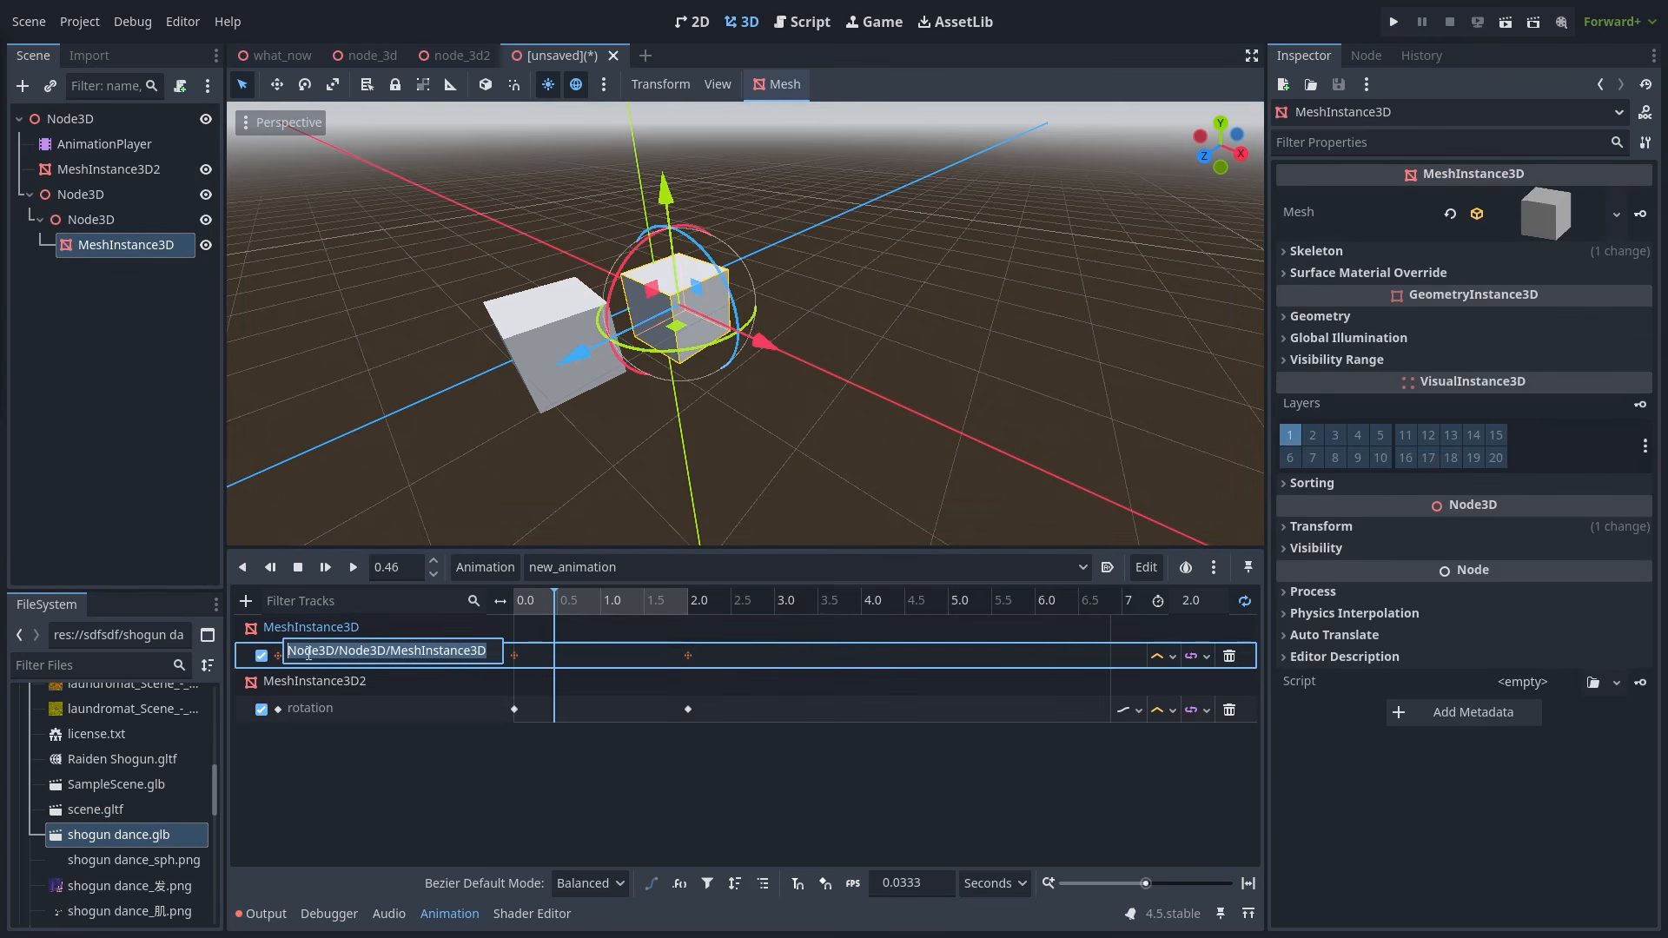
- Test-play the cube animation with nothing selected, then pause it at 0.3995
{"action": "left_click", "coordinate": [343, 651]}
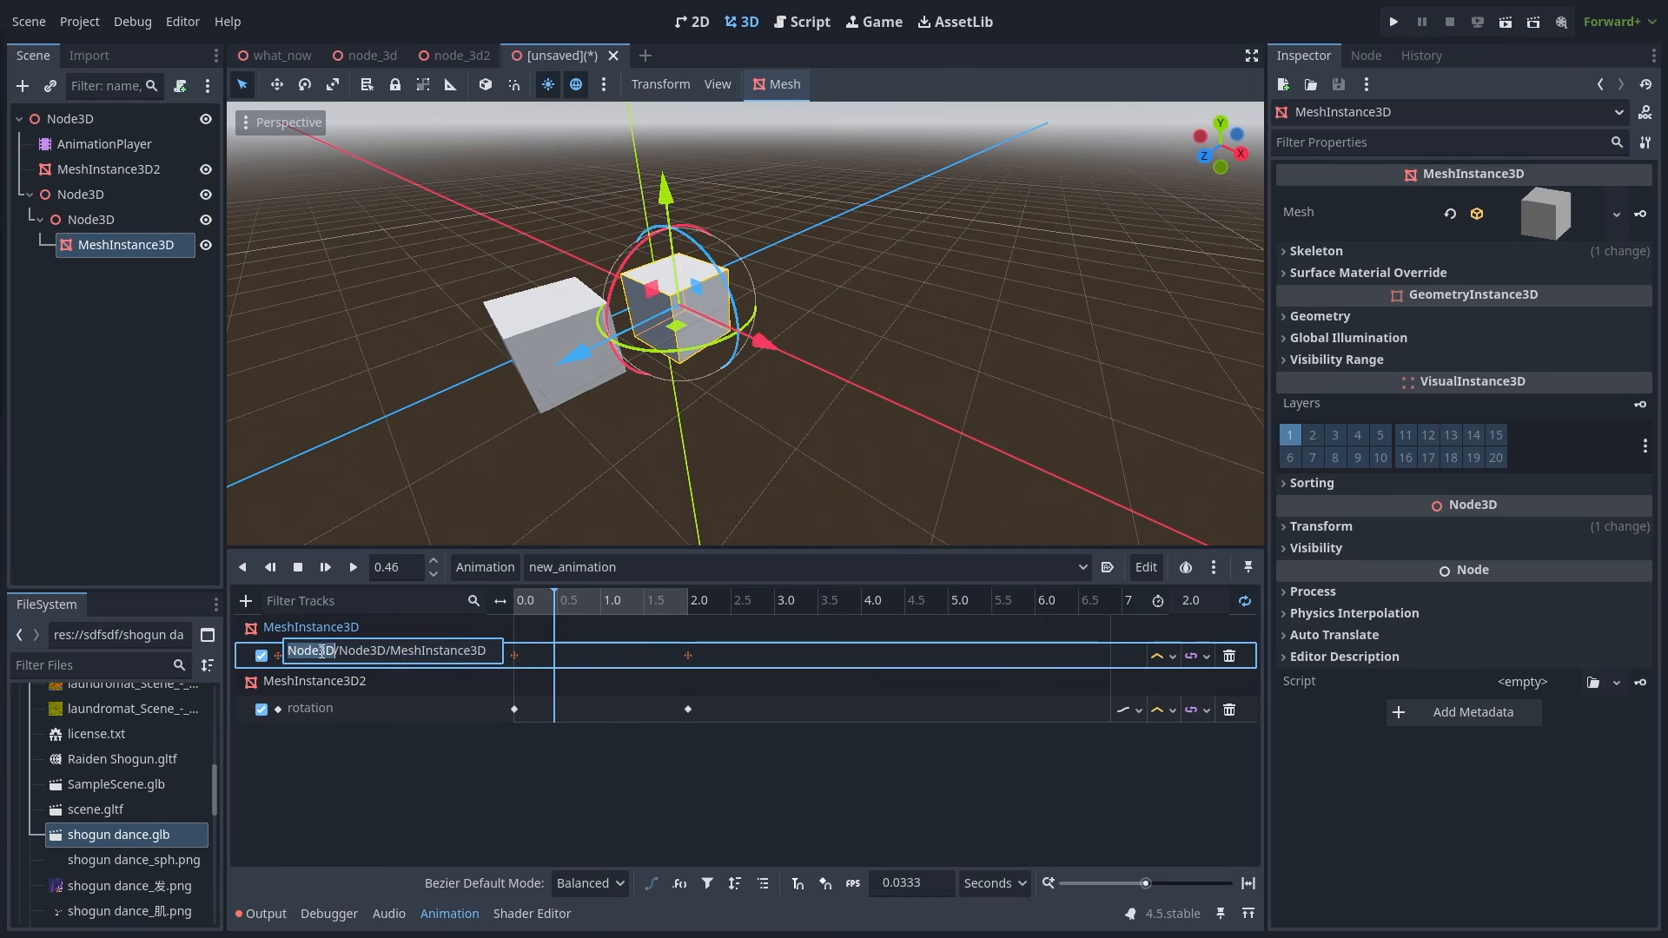
{"action": "left_click", "coordinate": [361, 570]}
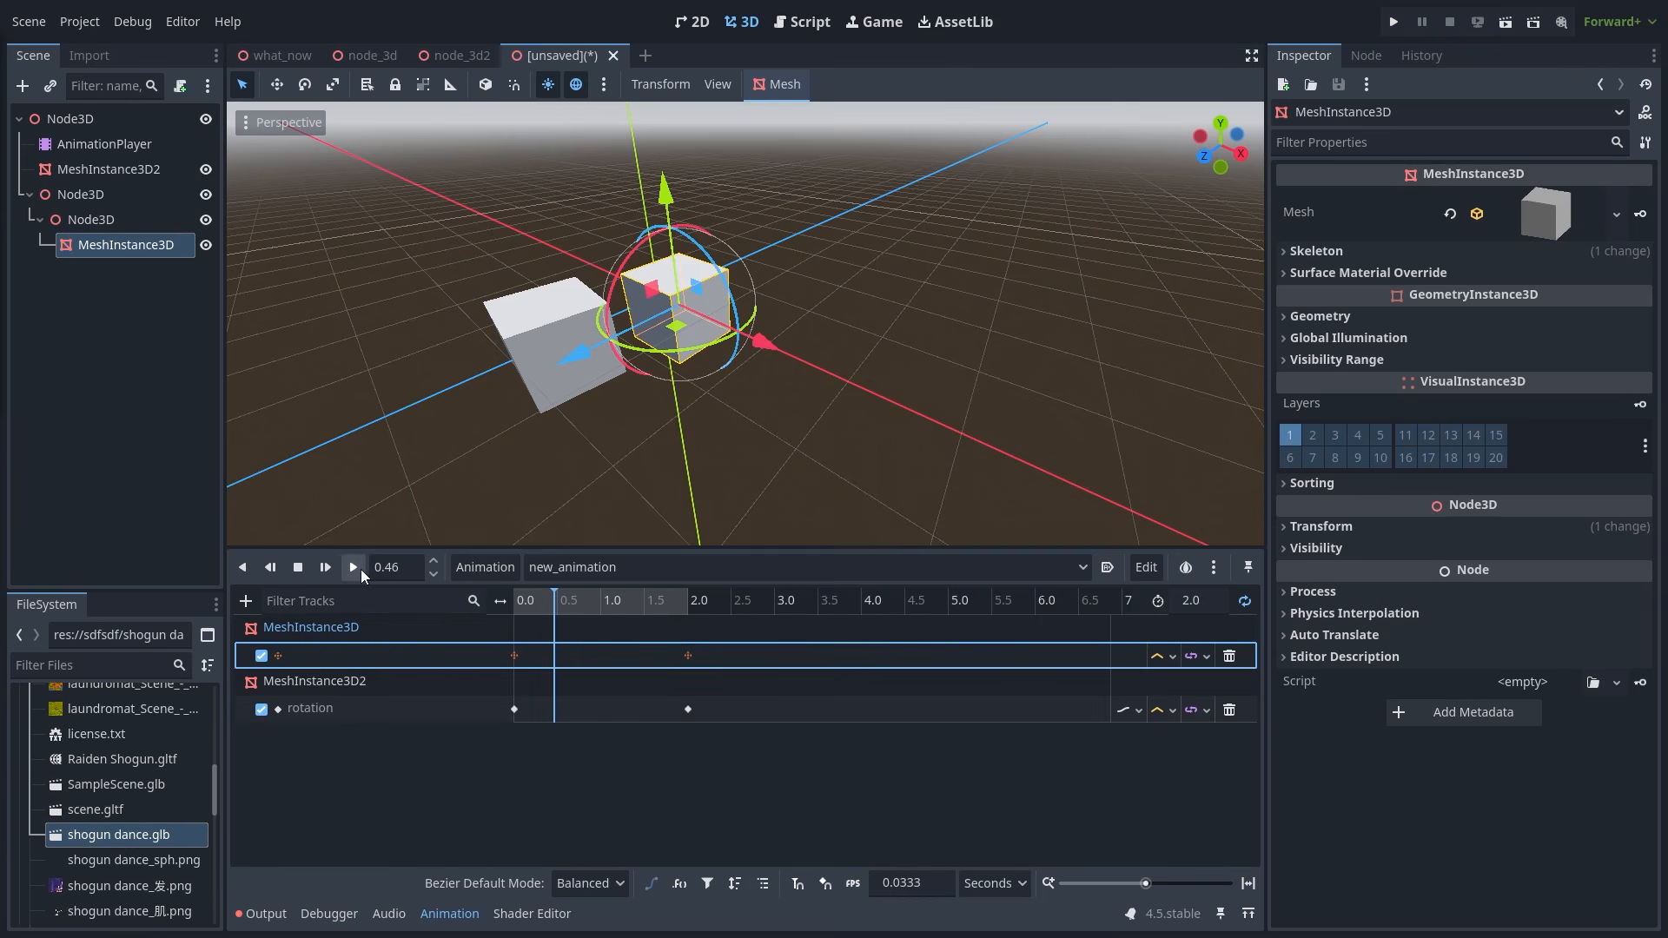
{"action": "left_click", "coordinate": [355, 569]}
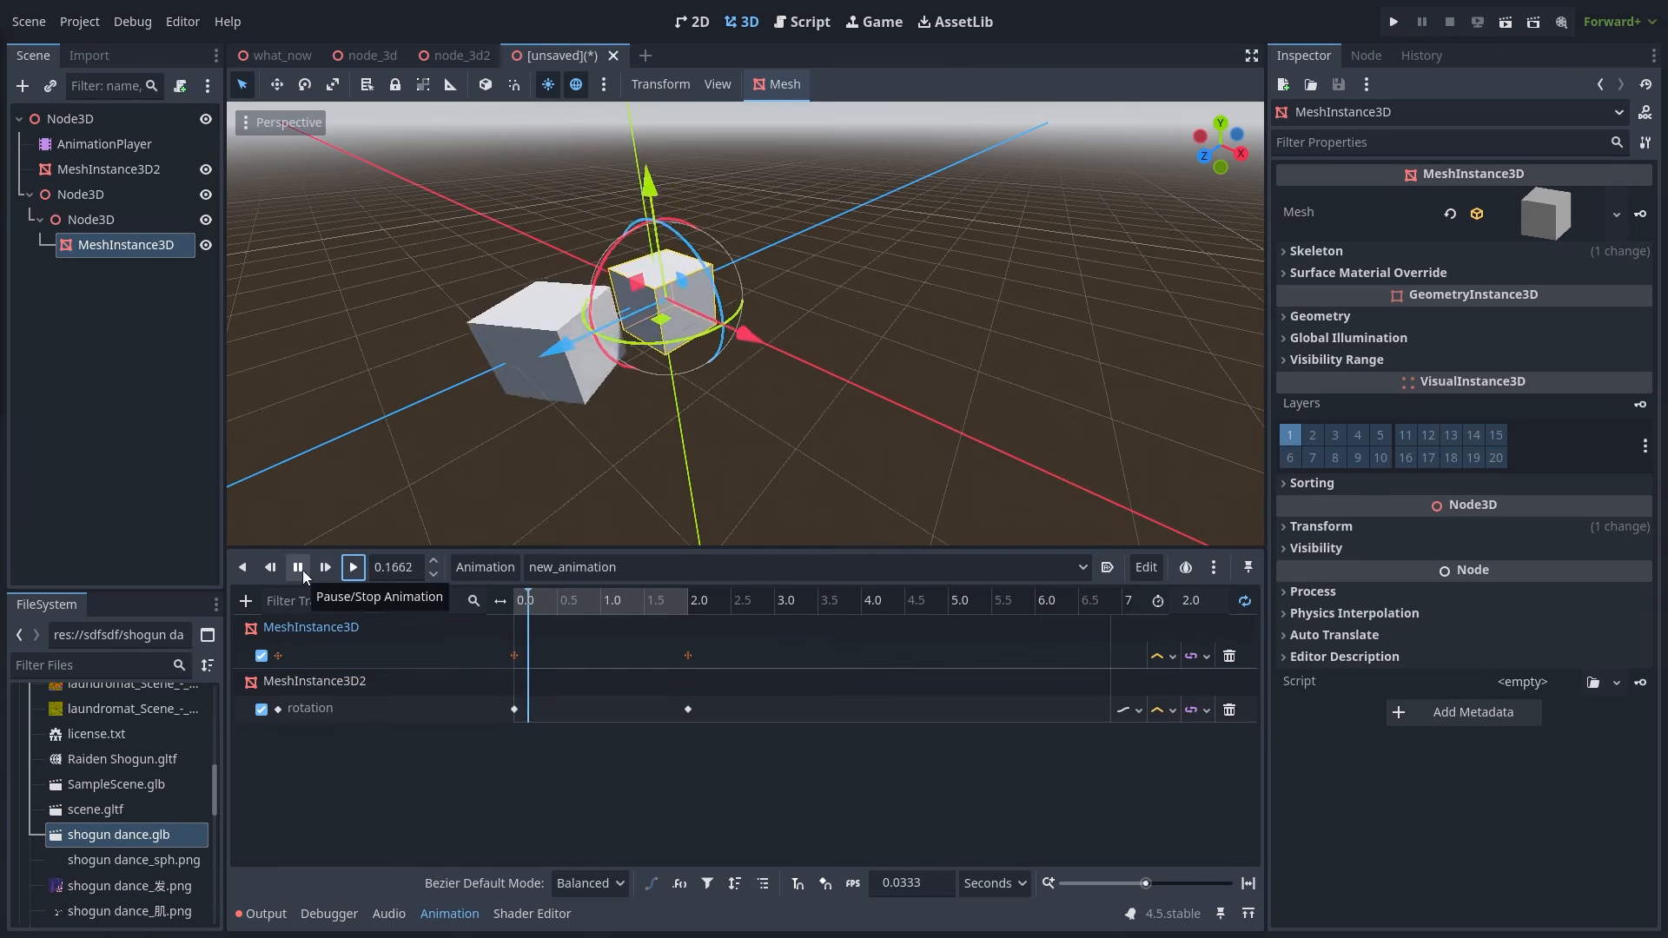
{"action": "left_click", "coordinate": [591, 490]}
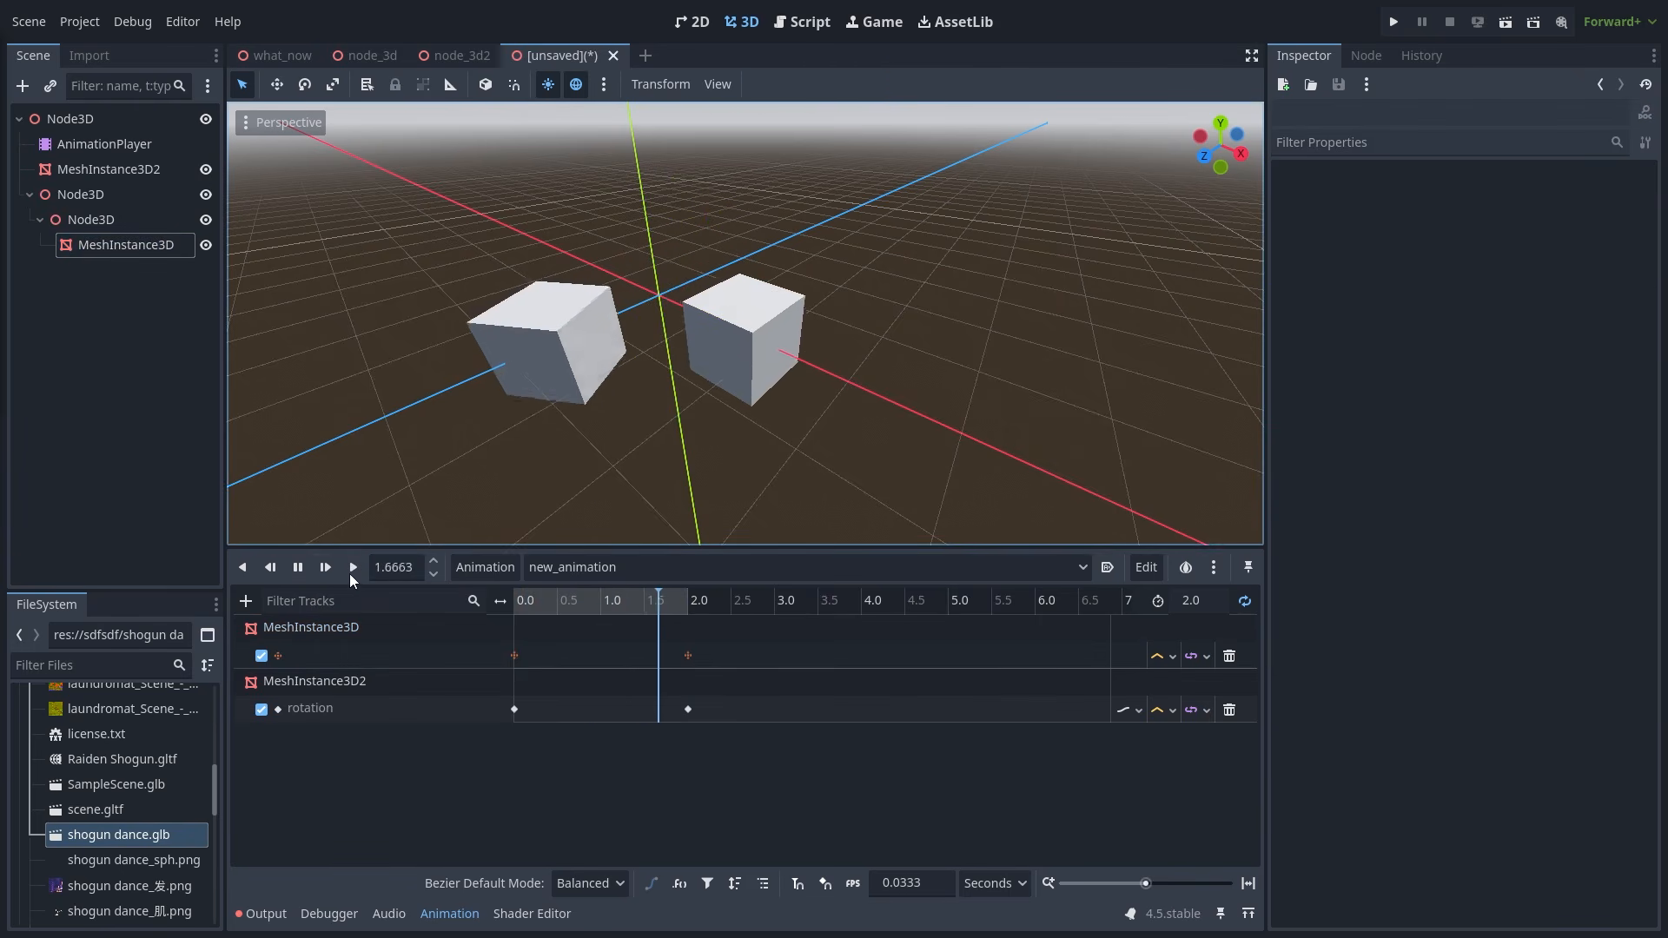
{"action": "left_click", "coordinate": [298, 568]}
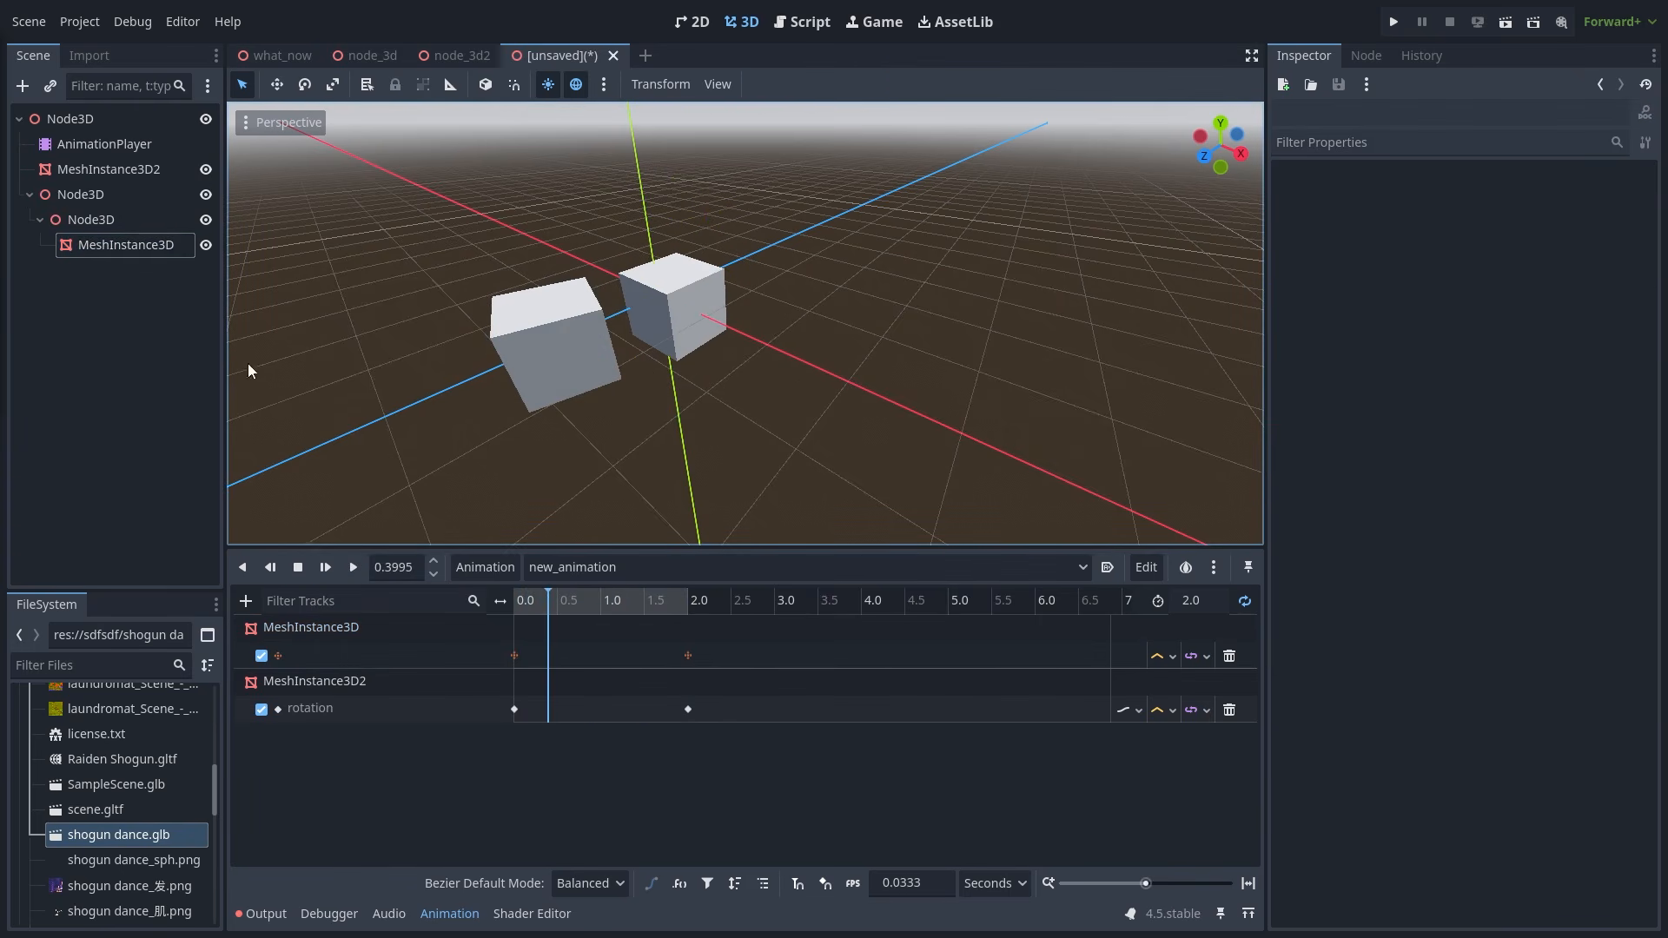
- Recheck that the first track's path is Node3D/Node3D/MeshInstance3D against the nested nodes
{"action": "double_click", "coordinate": [359, 660]}
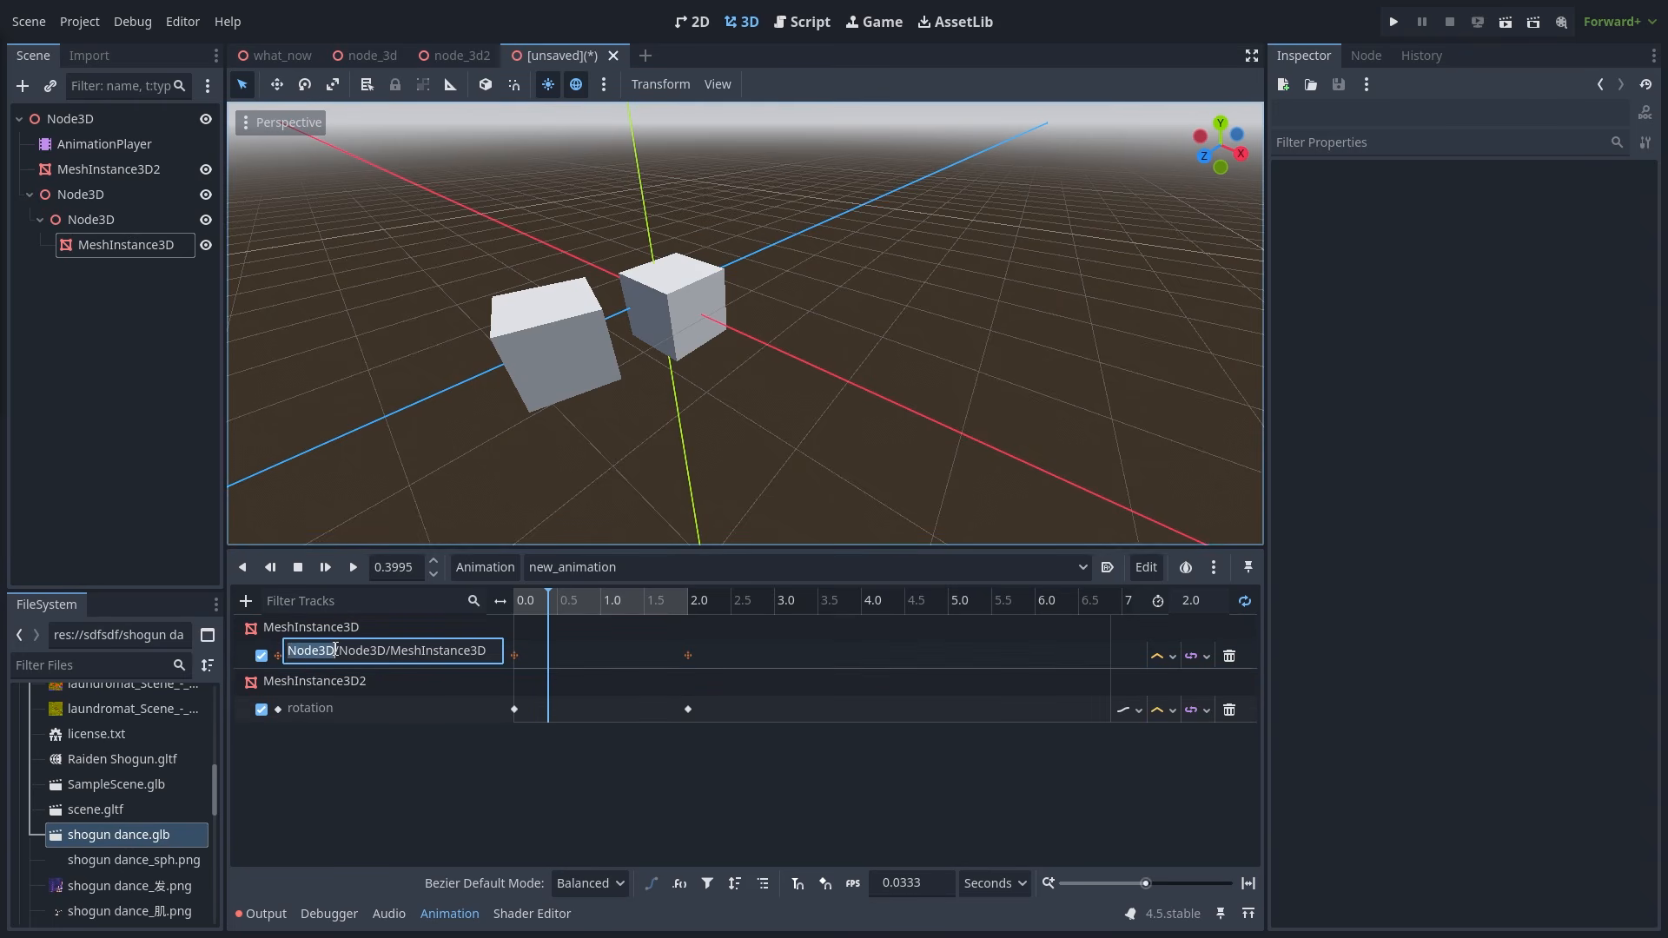
{"action": "left_click", "coordinate": [113, 190]}
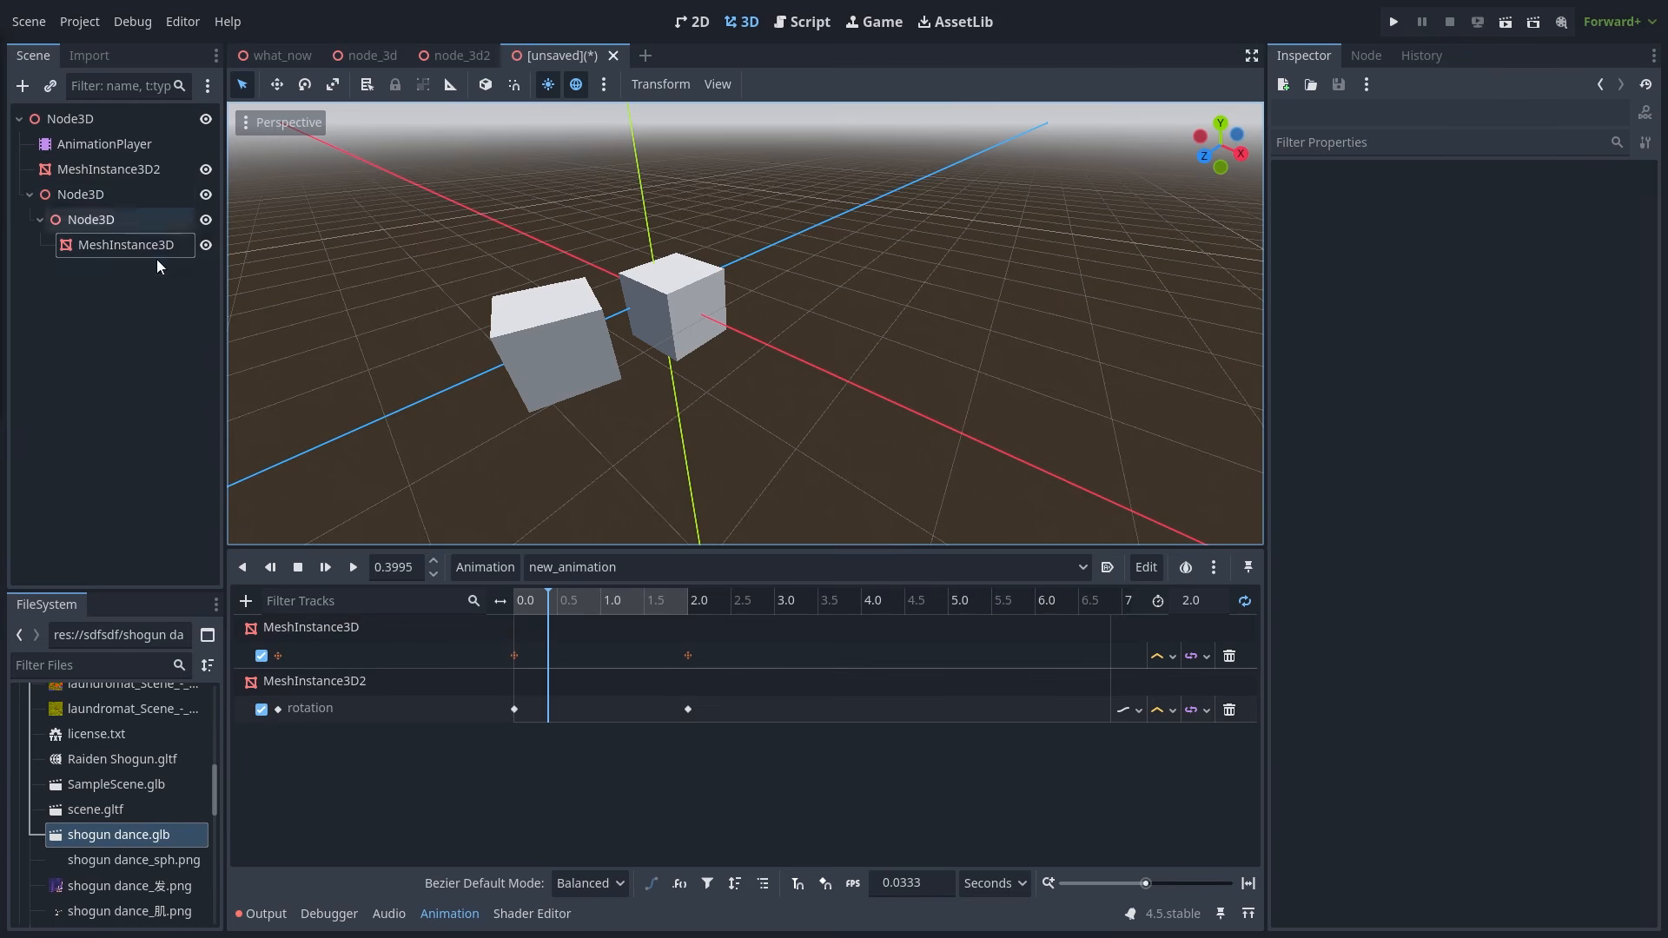
{"action": "double_click", "coordinate": [360, 655]}
{"action": "double_click", "coordinate": [356, 651]}
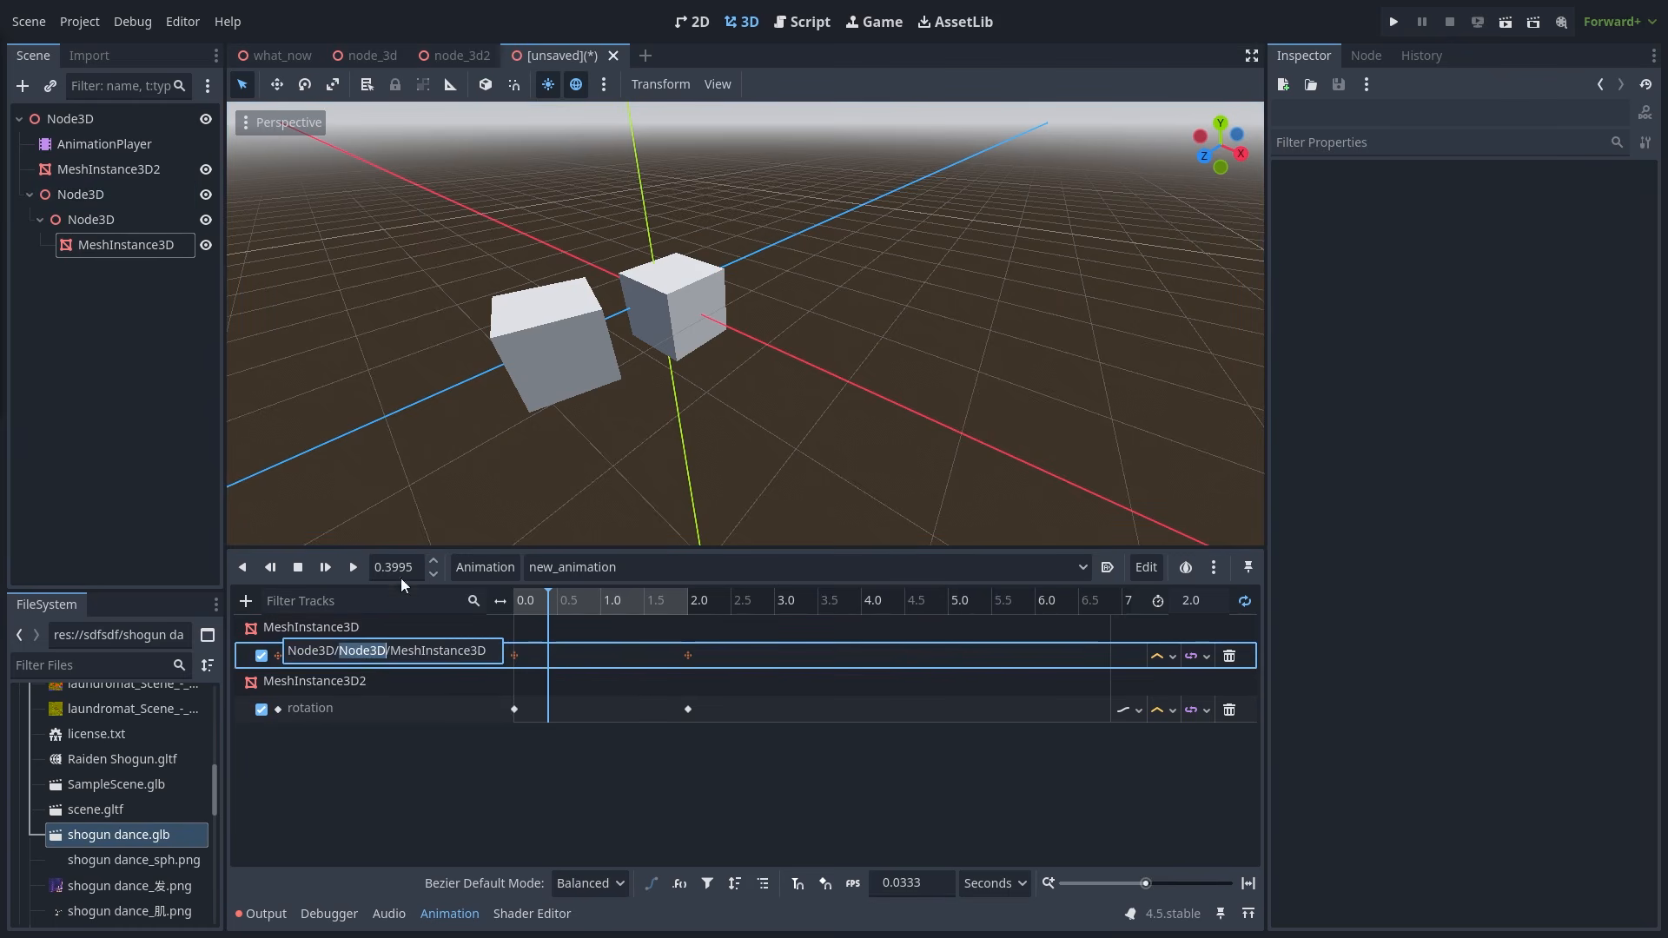
{"action": "left_click", "coordinate": [122, 221]}
{"action": "left_click", "coordinate": [123, 220]}
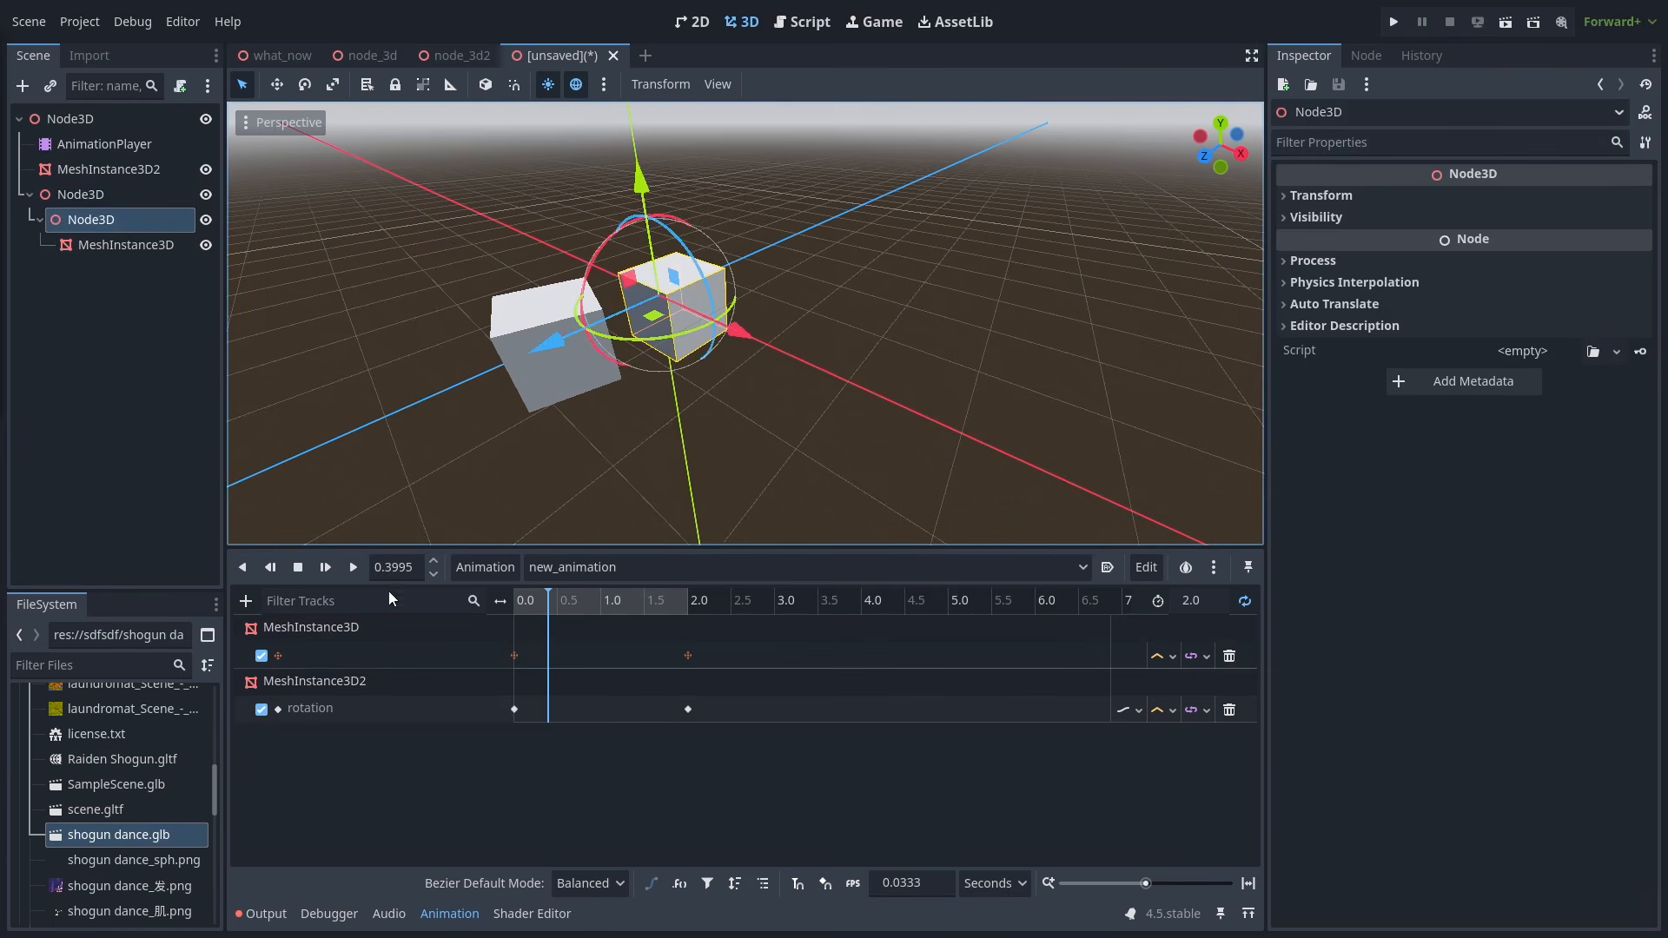
{"action": "double_click", "coordinate": [380, 655]}
{"action": "double_click", "coordinate": [415, 652]}
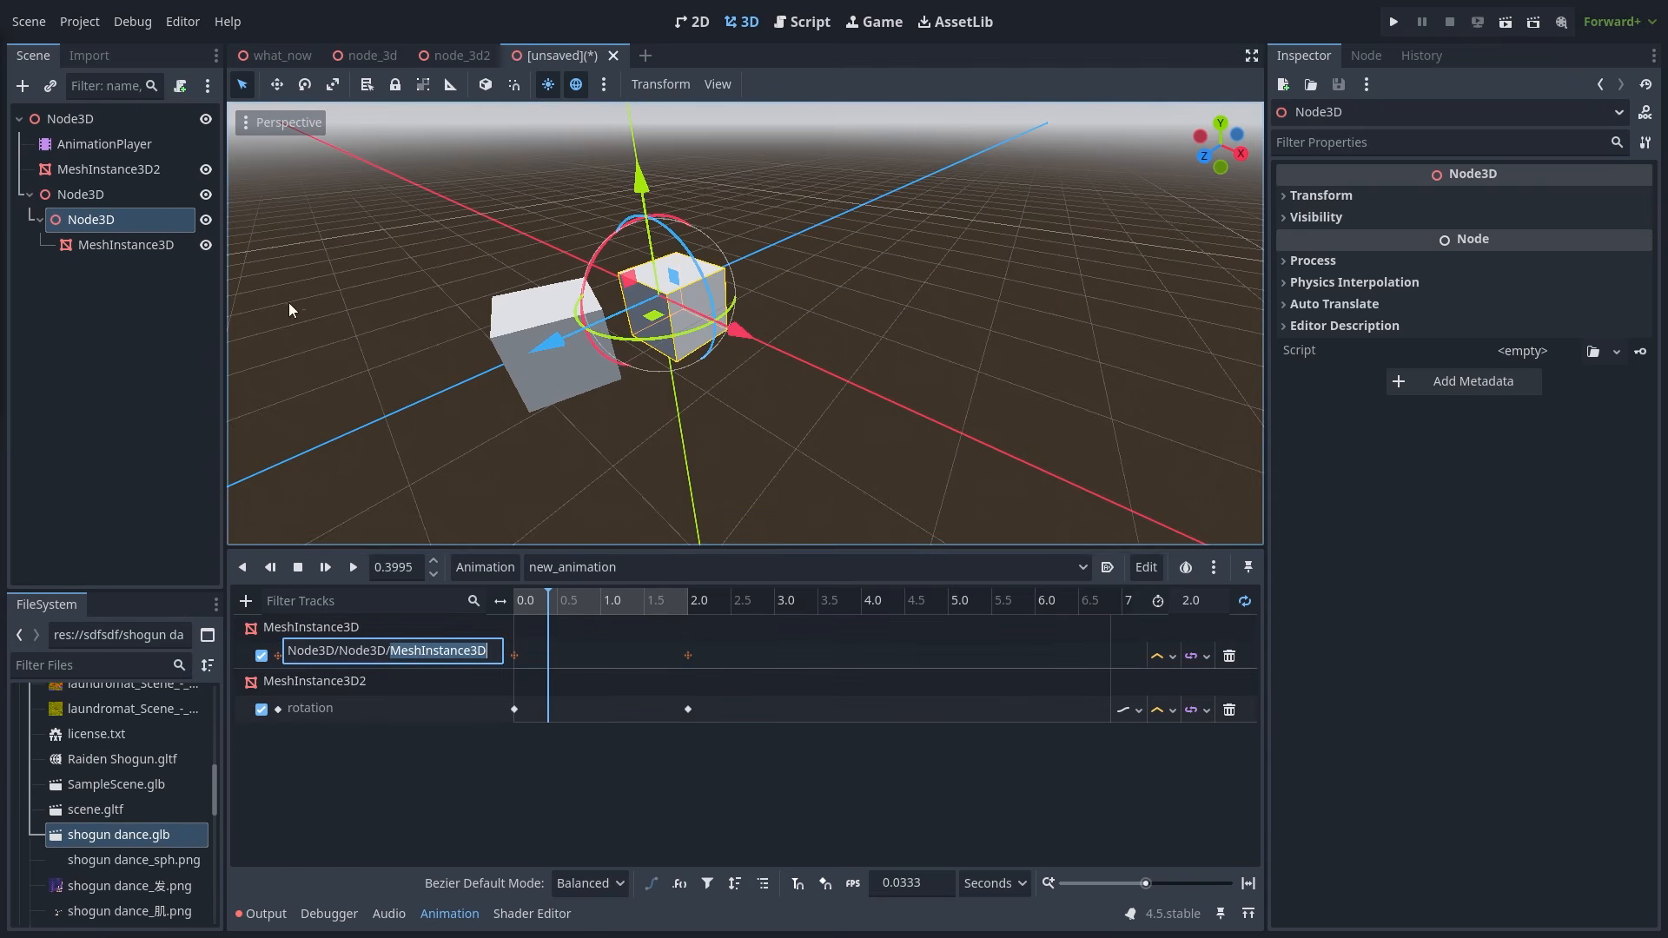
{"action": "left_click", "coordinate": [144, 249]}
{"action": "left_click", "coordinate": [391, 656]}
{"action": "double_click", "coordinate": [393, 655]}
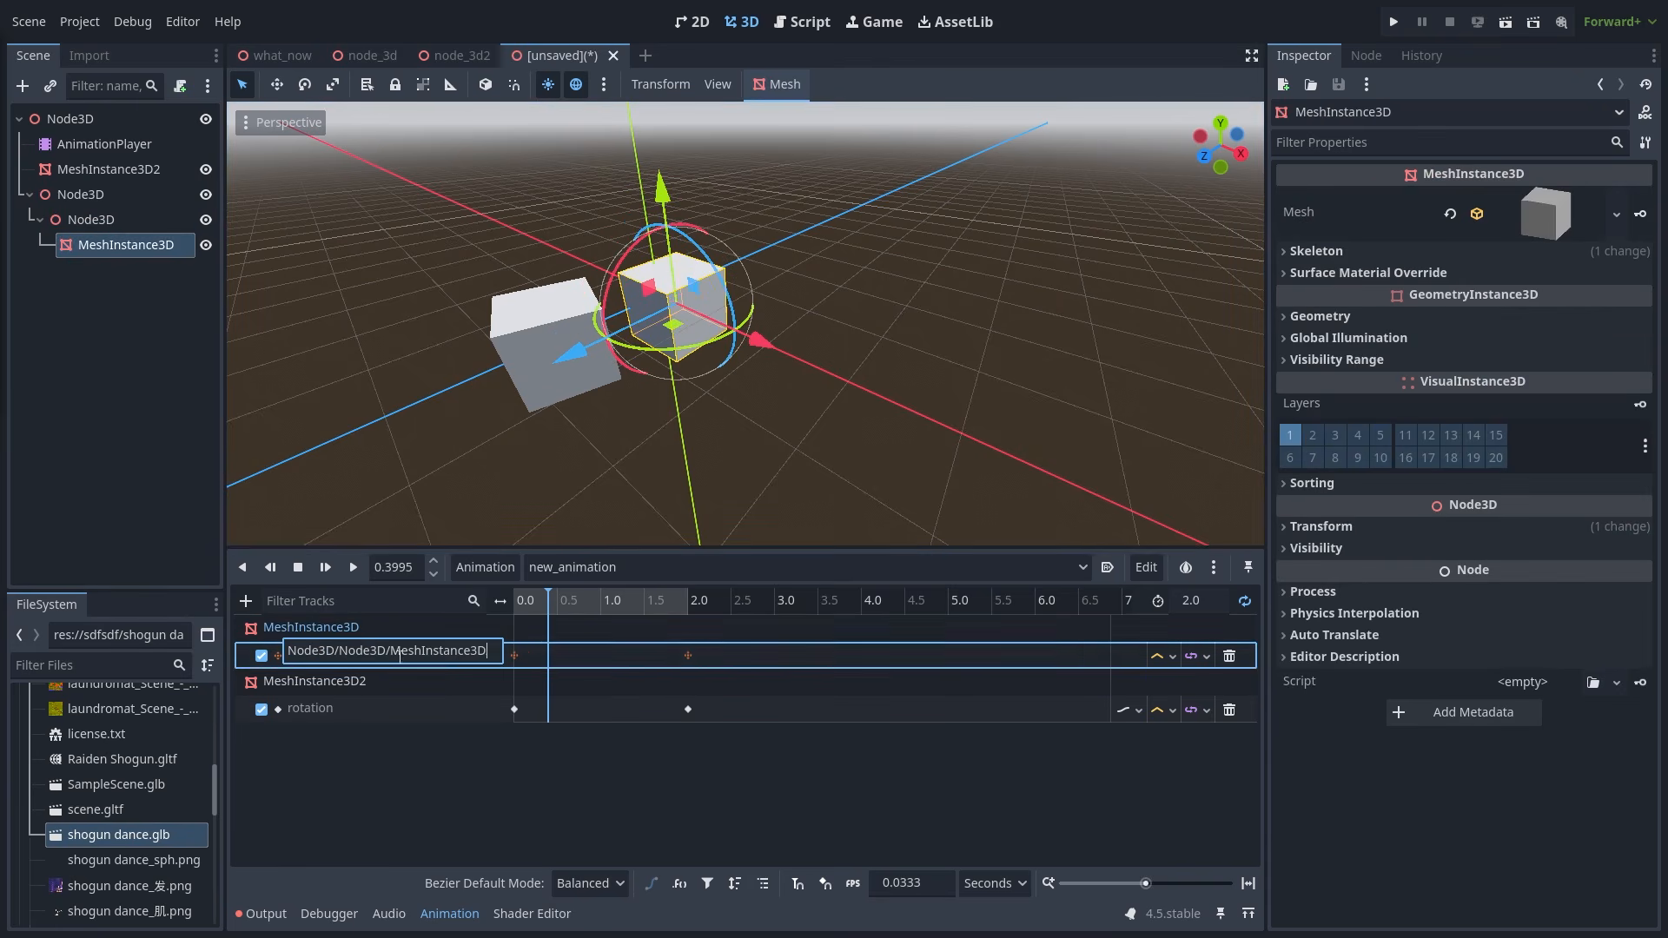
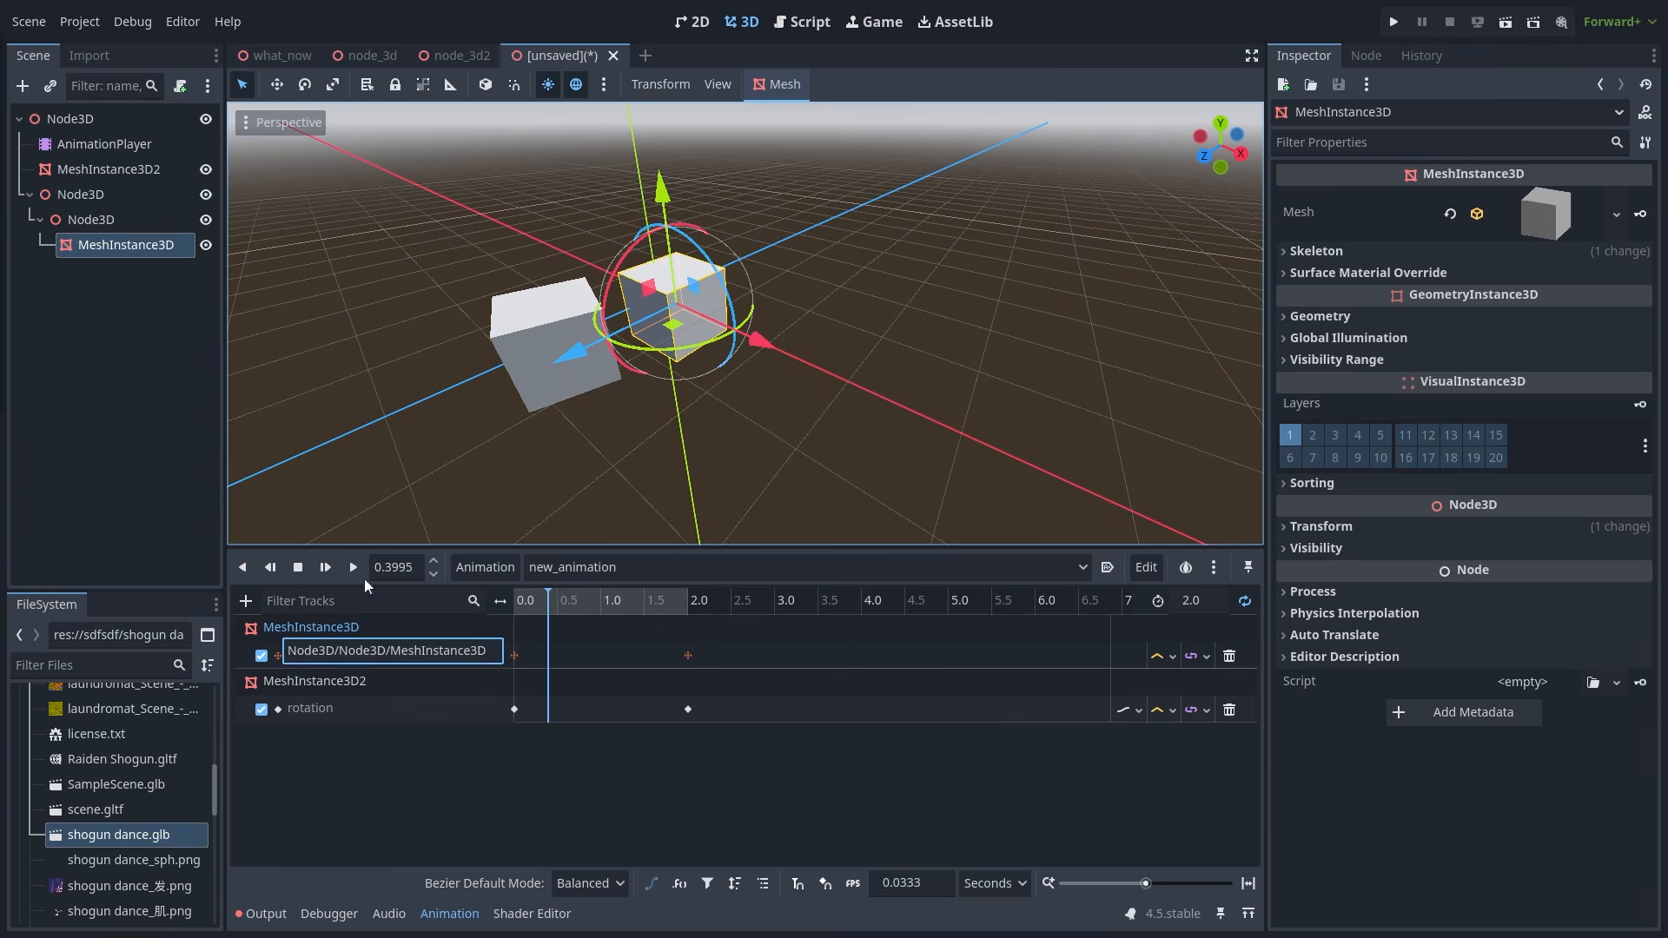
- Inspect the AnimationPlayer, the MeshInstance3D2 node and the nested MeshInstance3D node
{"action": "left_click", "coordinate": [121, 148]}
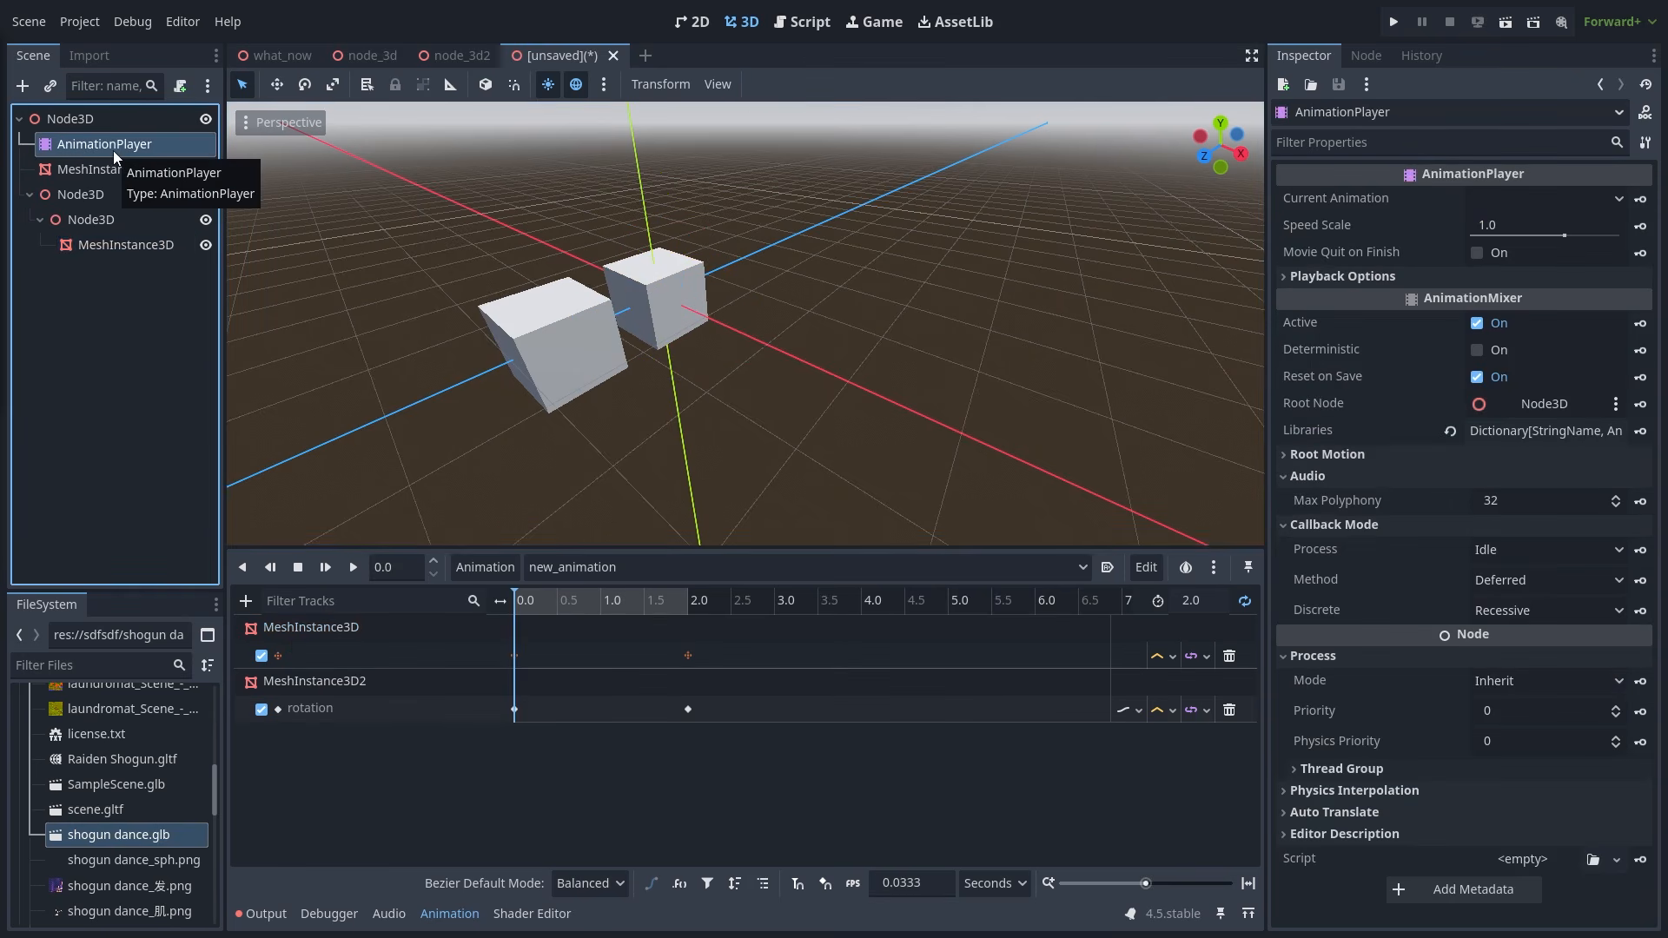
{"action": "left_click", "coordinate": [127, 167]}
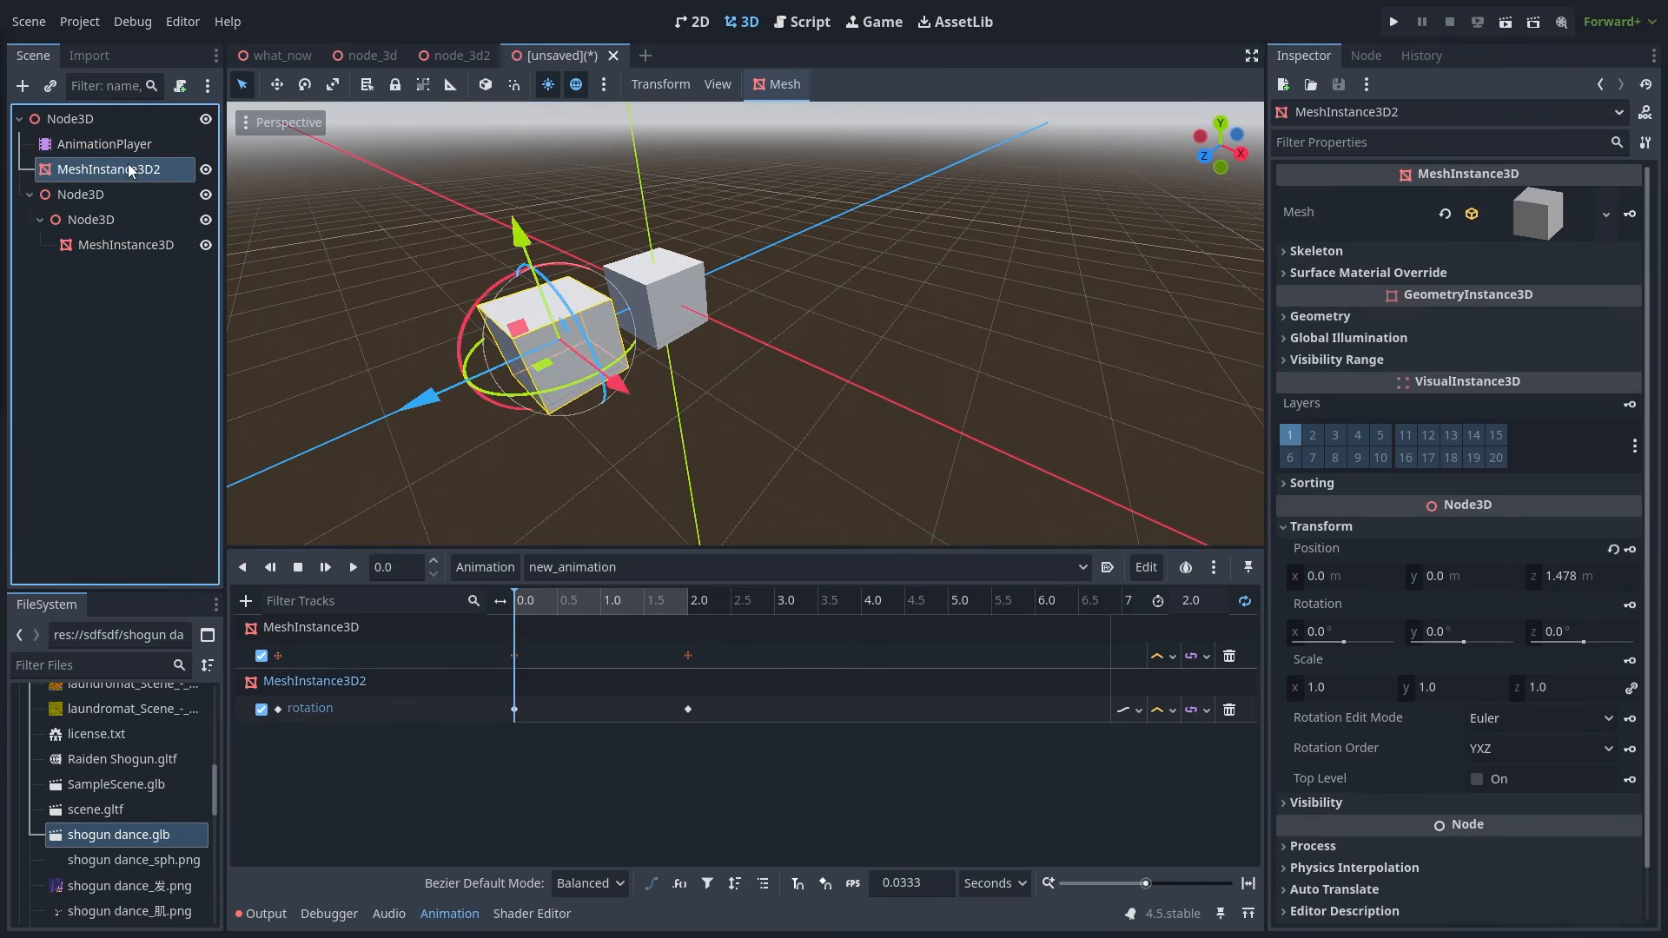
{"action": "left_click", "coordinate": [127, 245]}
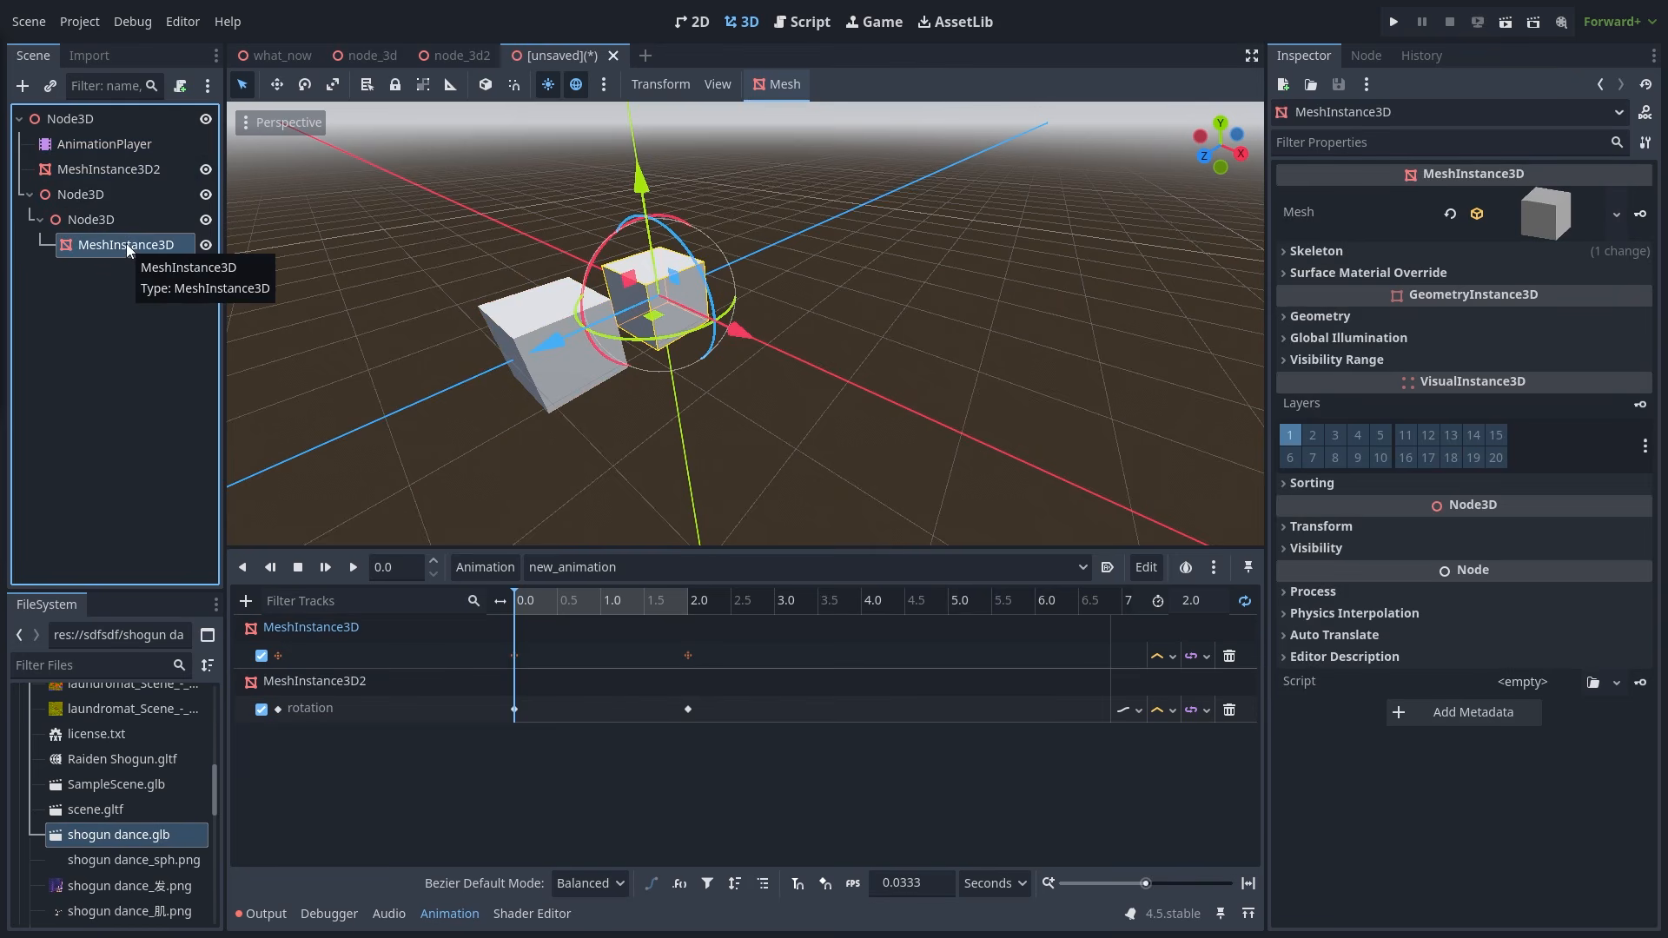
{"action": "left_click", "coordinate": [149, 144]}
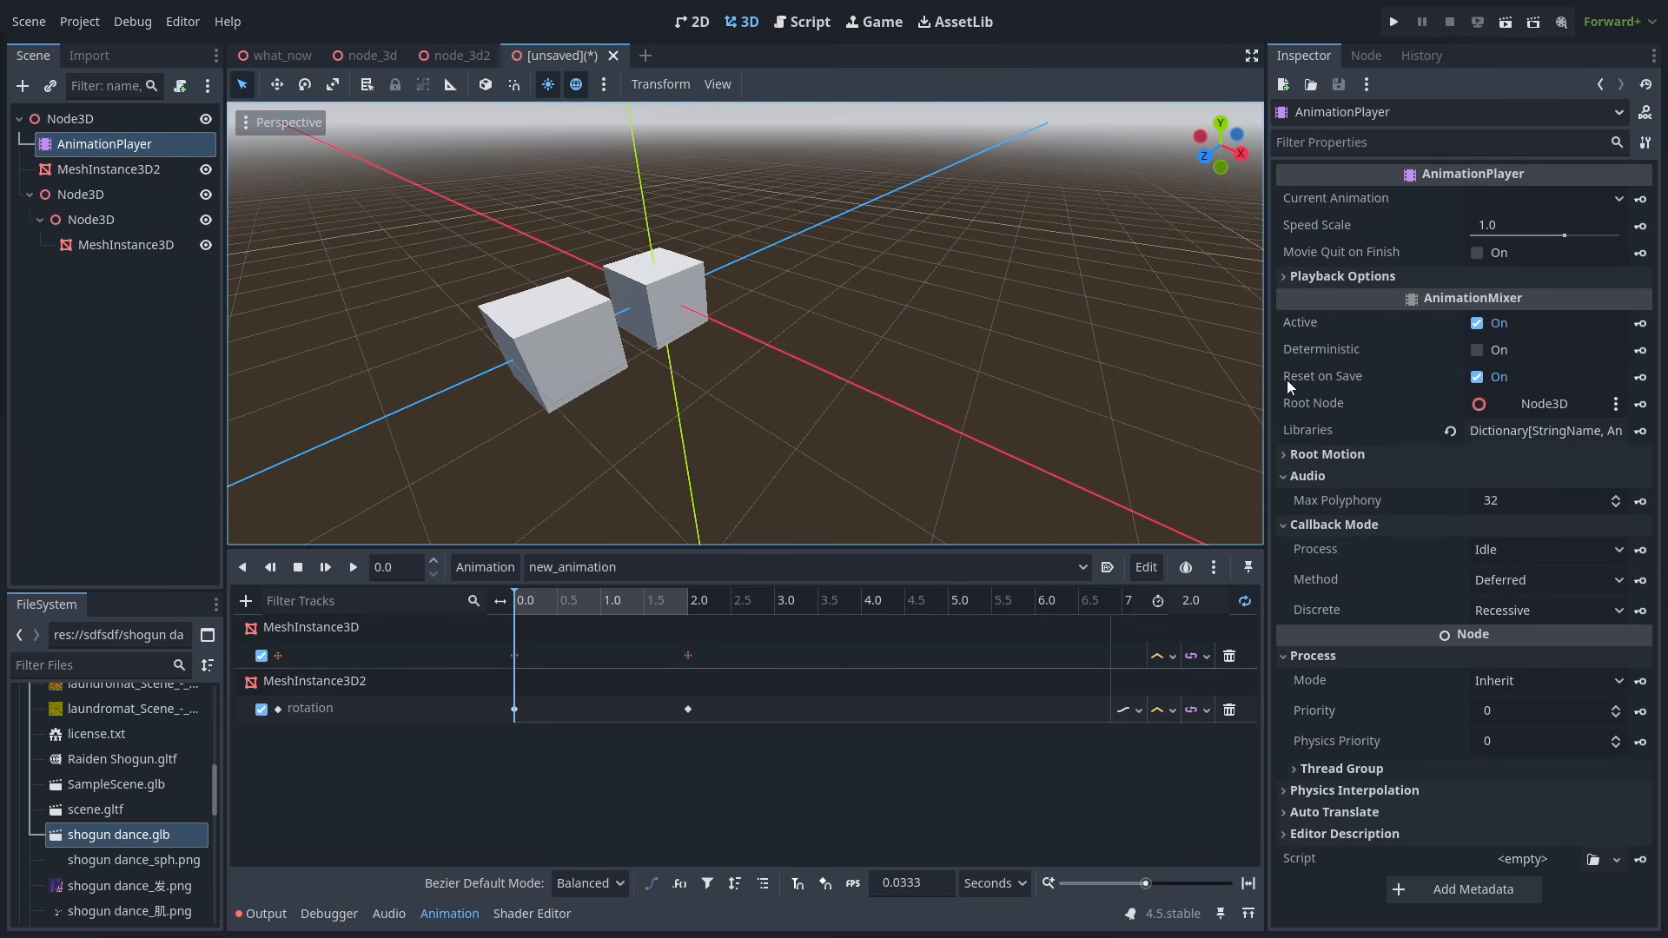
- Make the AnimationPlayer its own root node and play new_animation; the cubes don't move
{"action": "left_click", "coordinate": [1517, 410]}
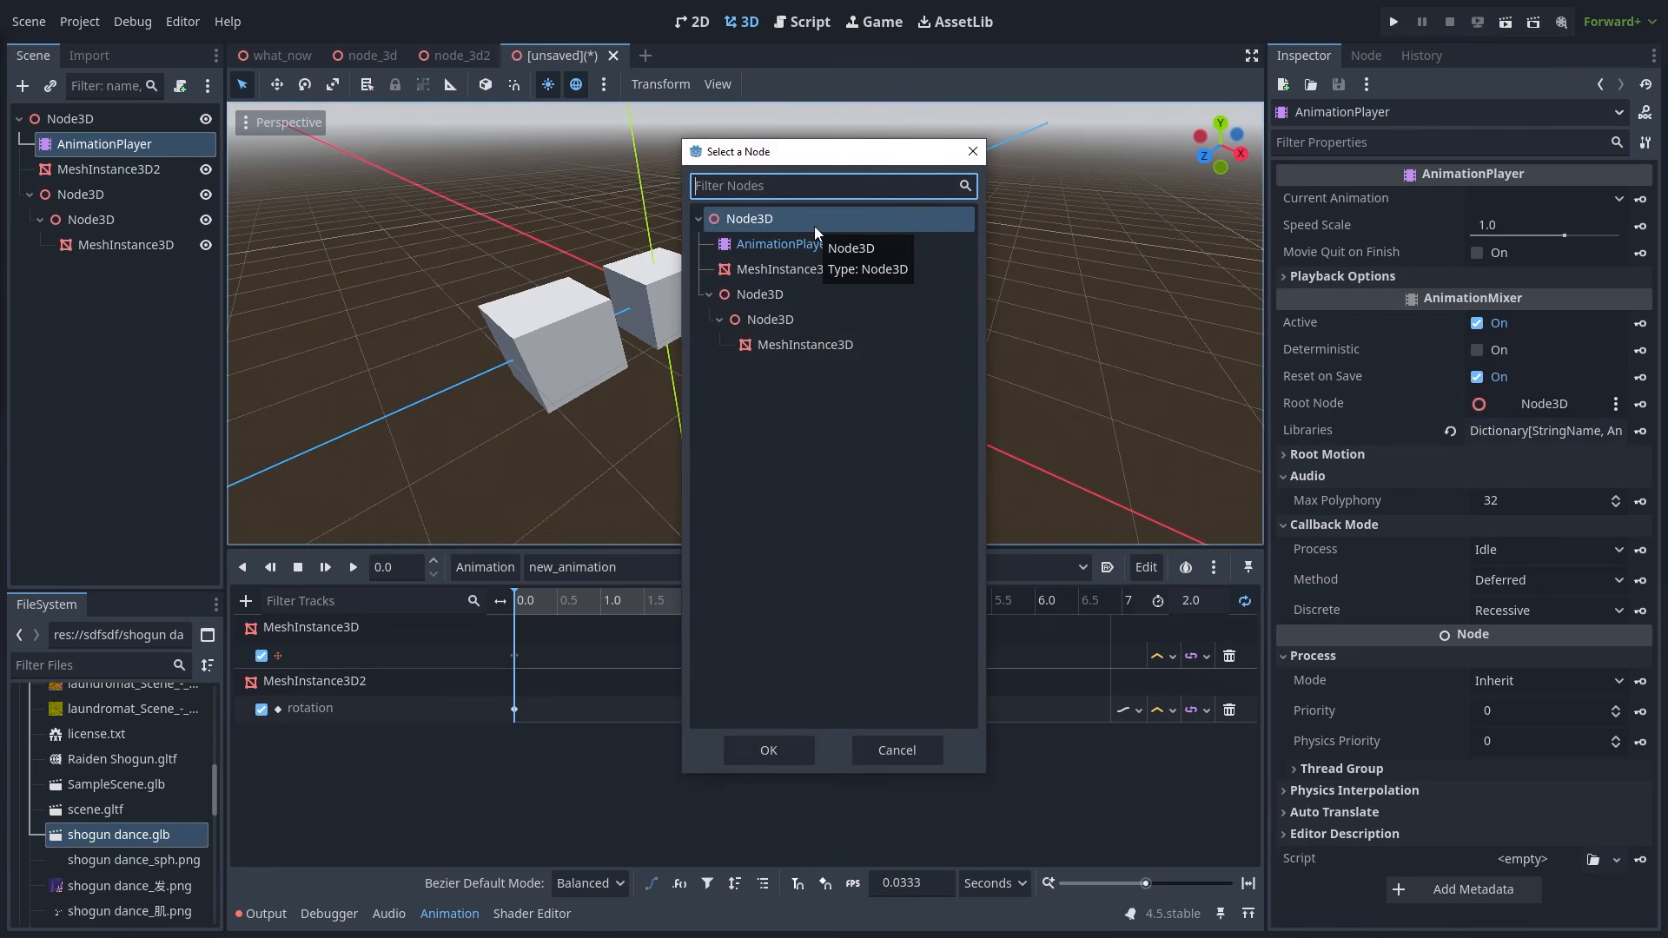
{"action": "left_click", "coordinate": [769, 750]}
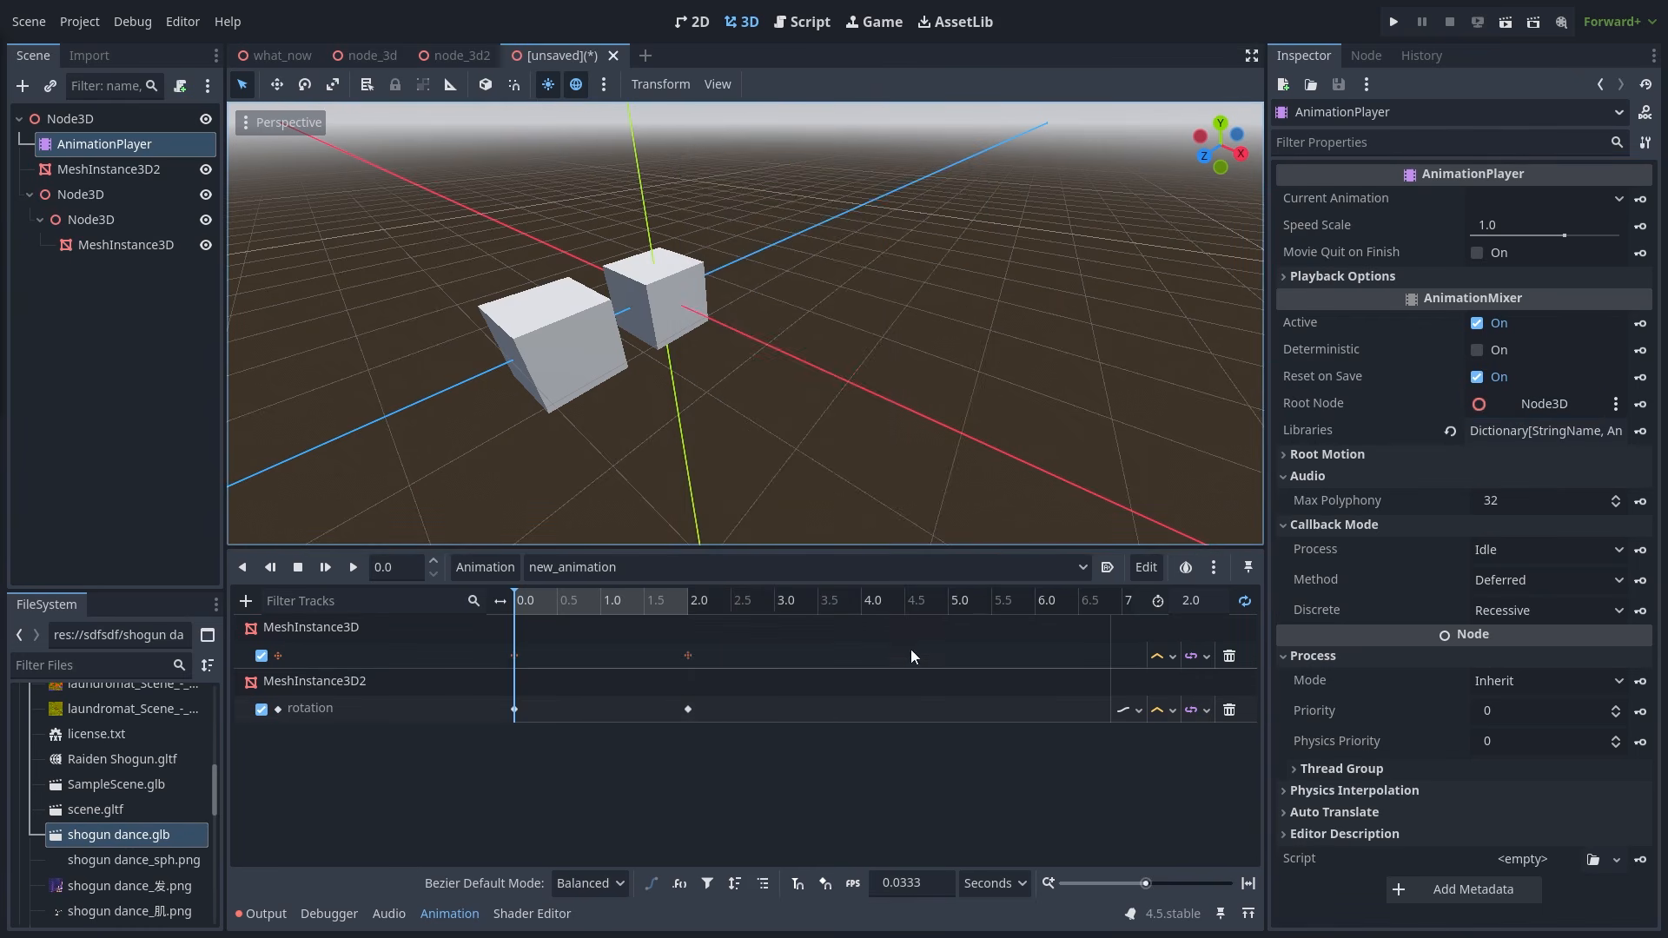
{"action": "left_click", "coordinate": [1555, 403]}
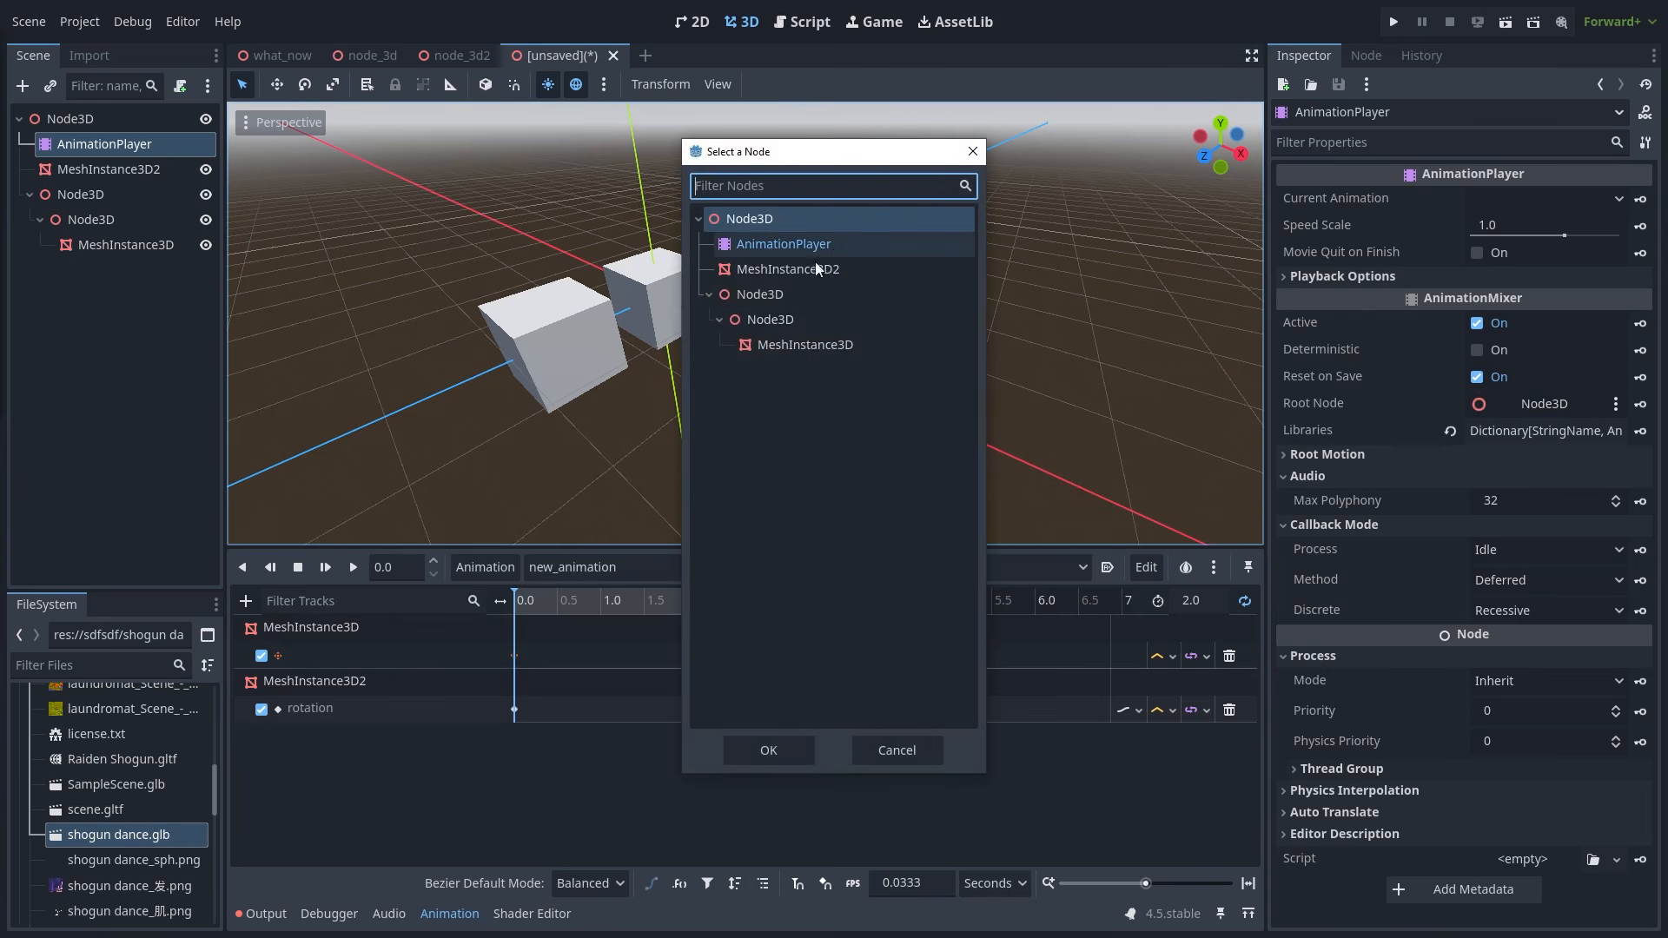
{"action": "double_click", "coordinate": [784, 243]}
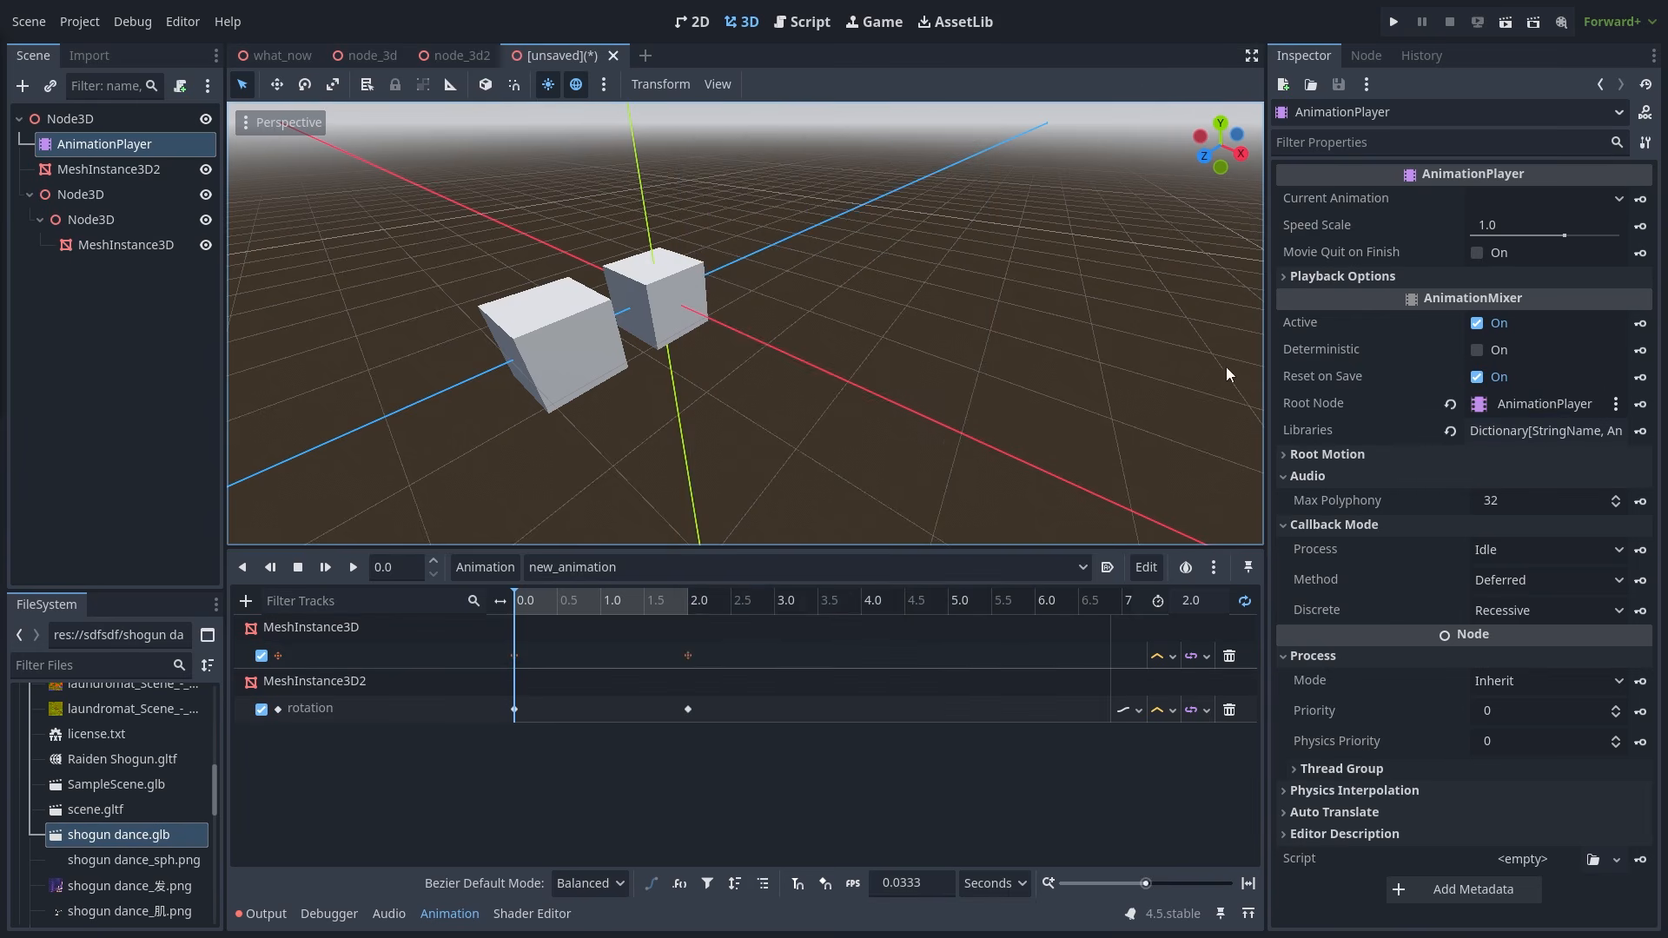
{"action": "left_click", "coordinate": [571, 522]}
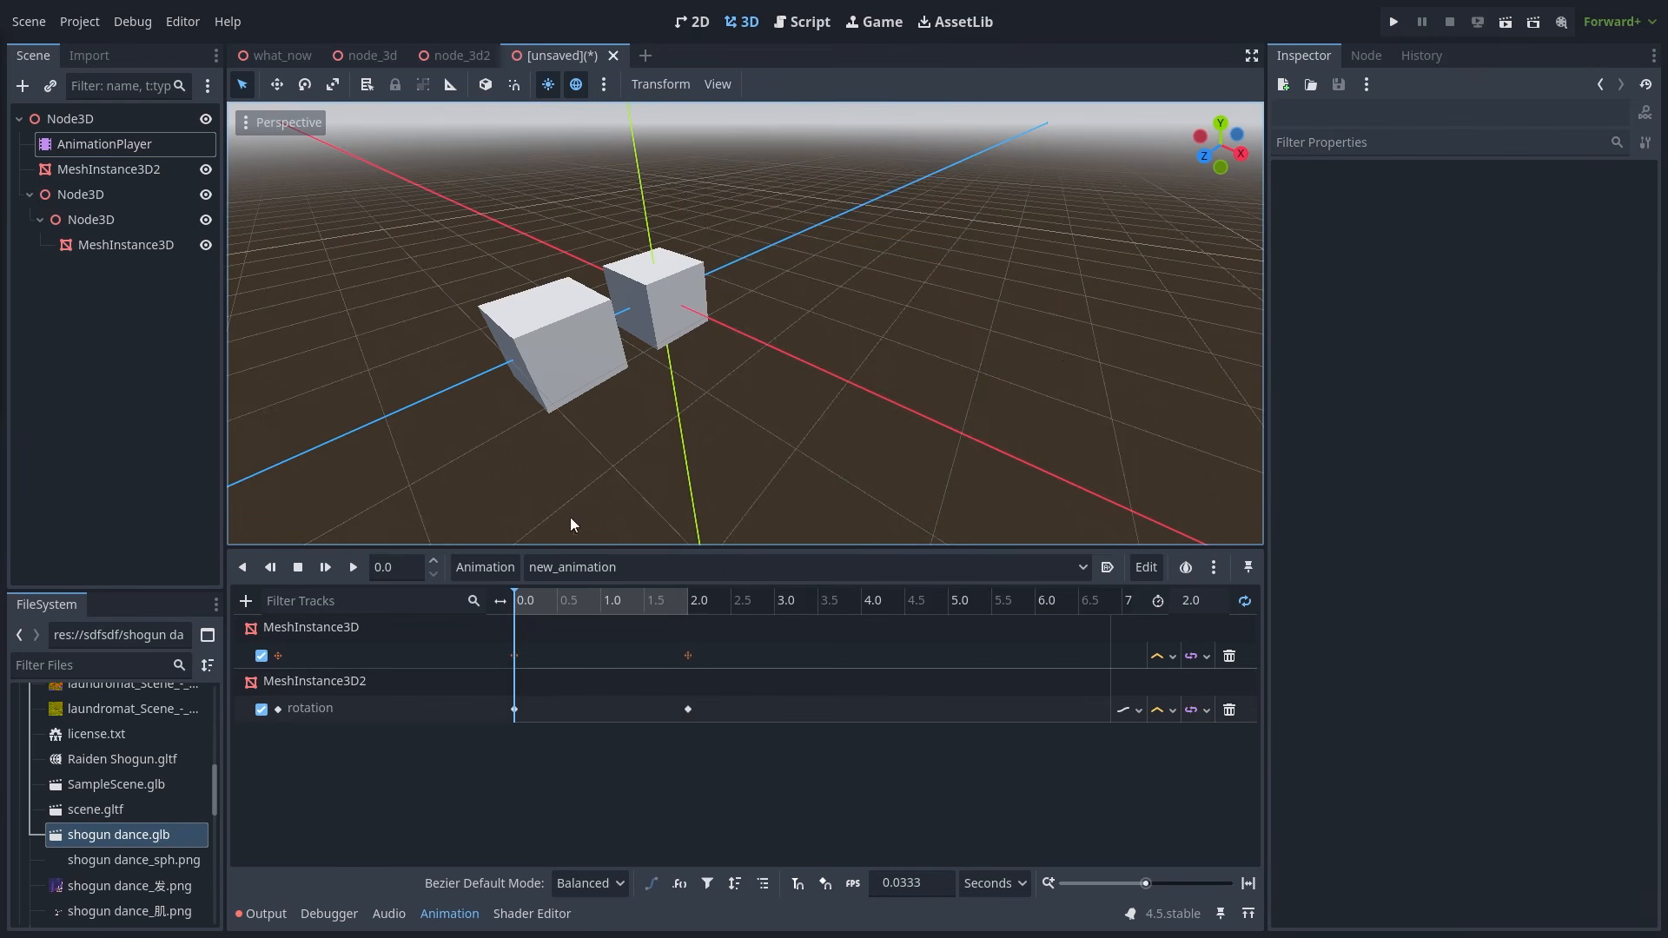
{"action": "left_click", "coordinate": [353, 567]}
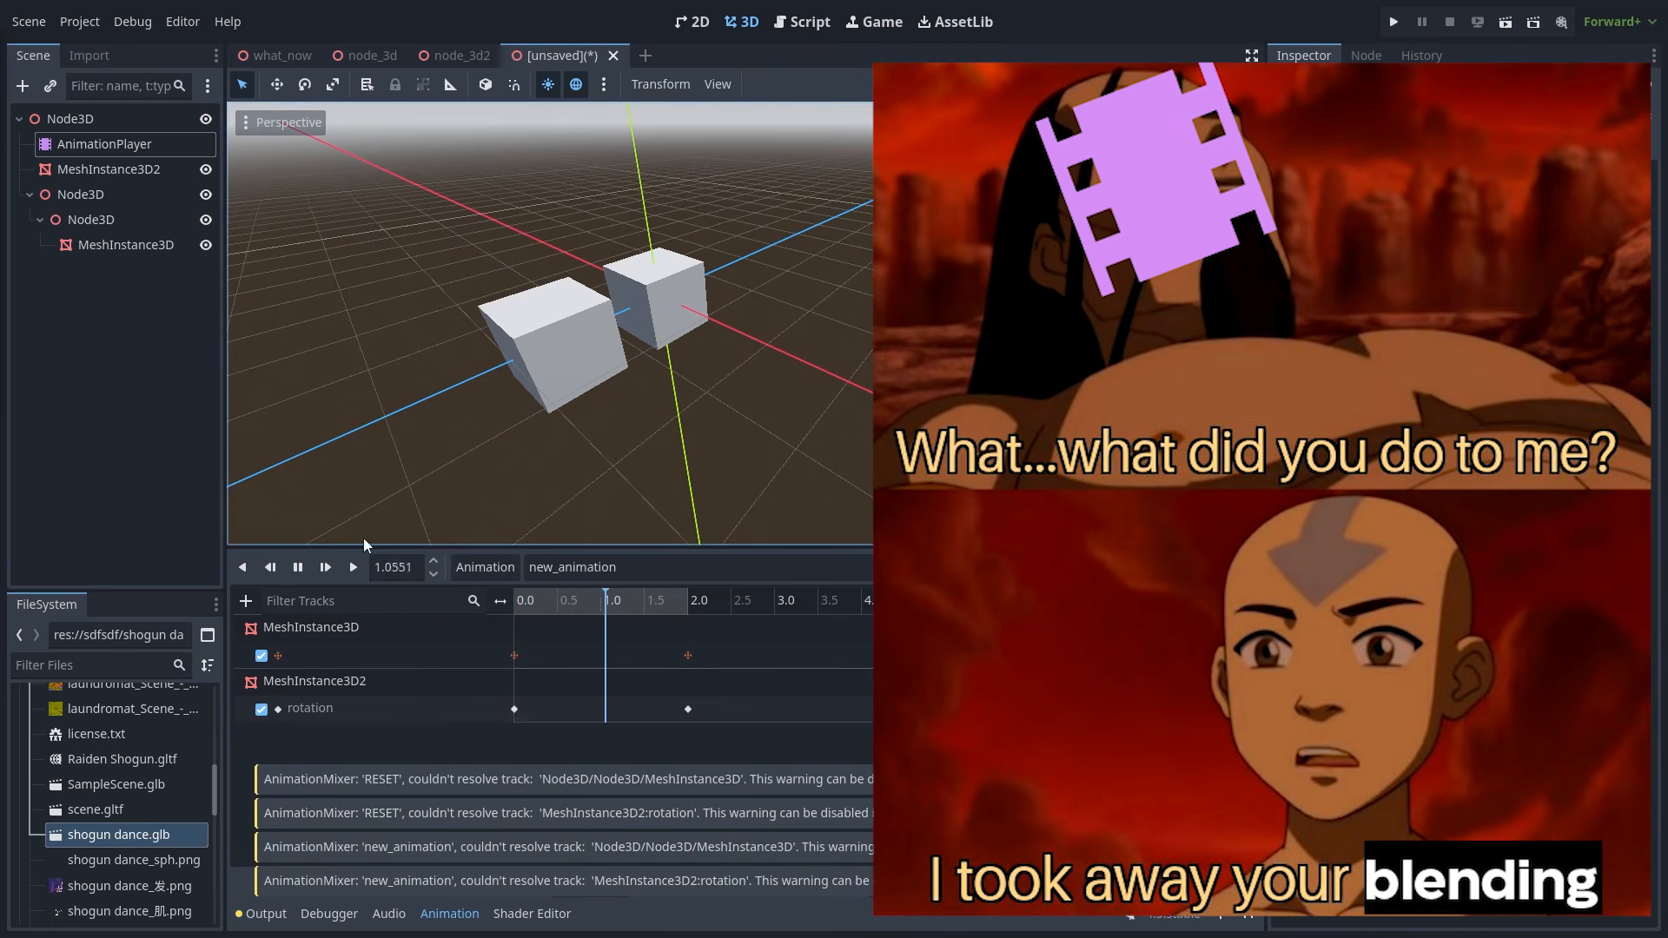
- Check the MeshInstance3D track's node path, then select the nested Node3D
{"action": "left_click", "coordinate": [353, 654]}
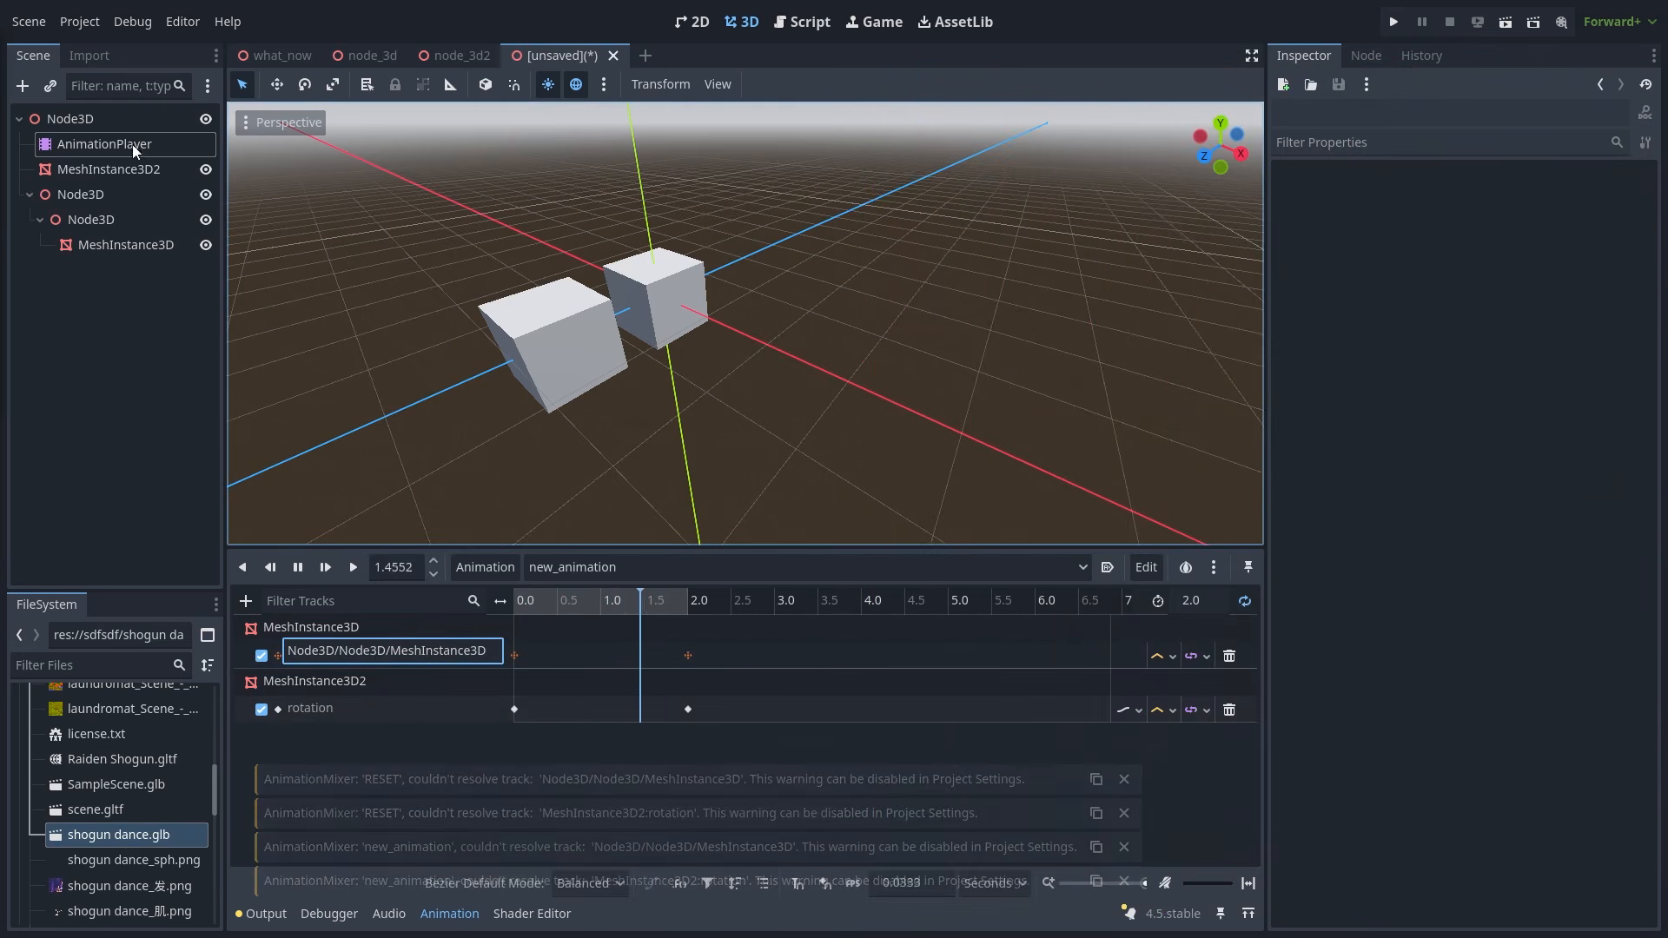
{"action": "left_click", "coordinate": [133, 147]}
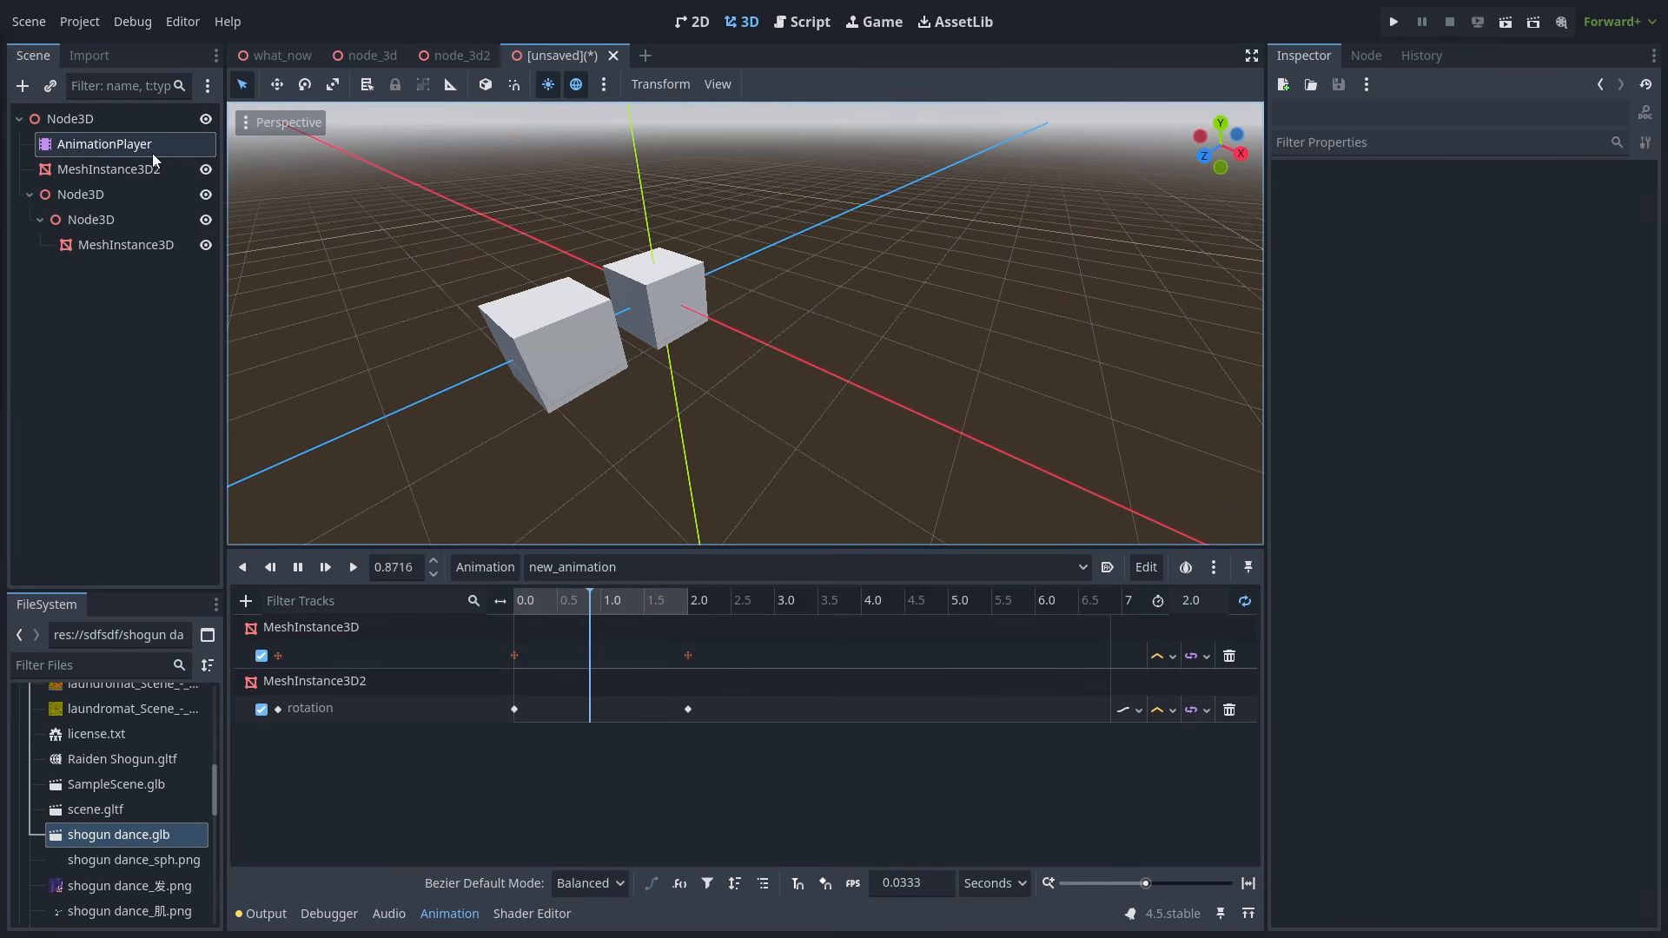
{"action": "left_click", "coordinate": [304, 568]}
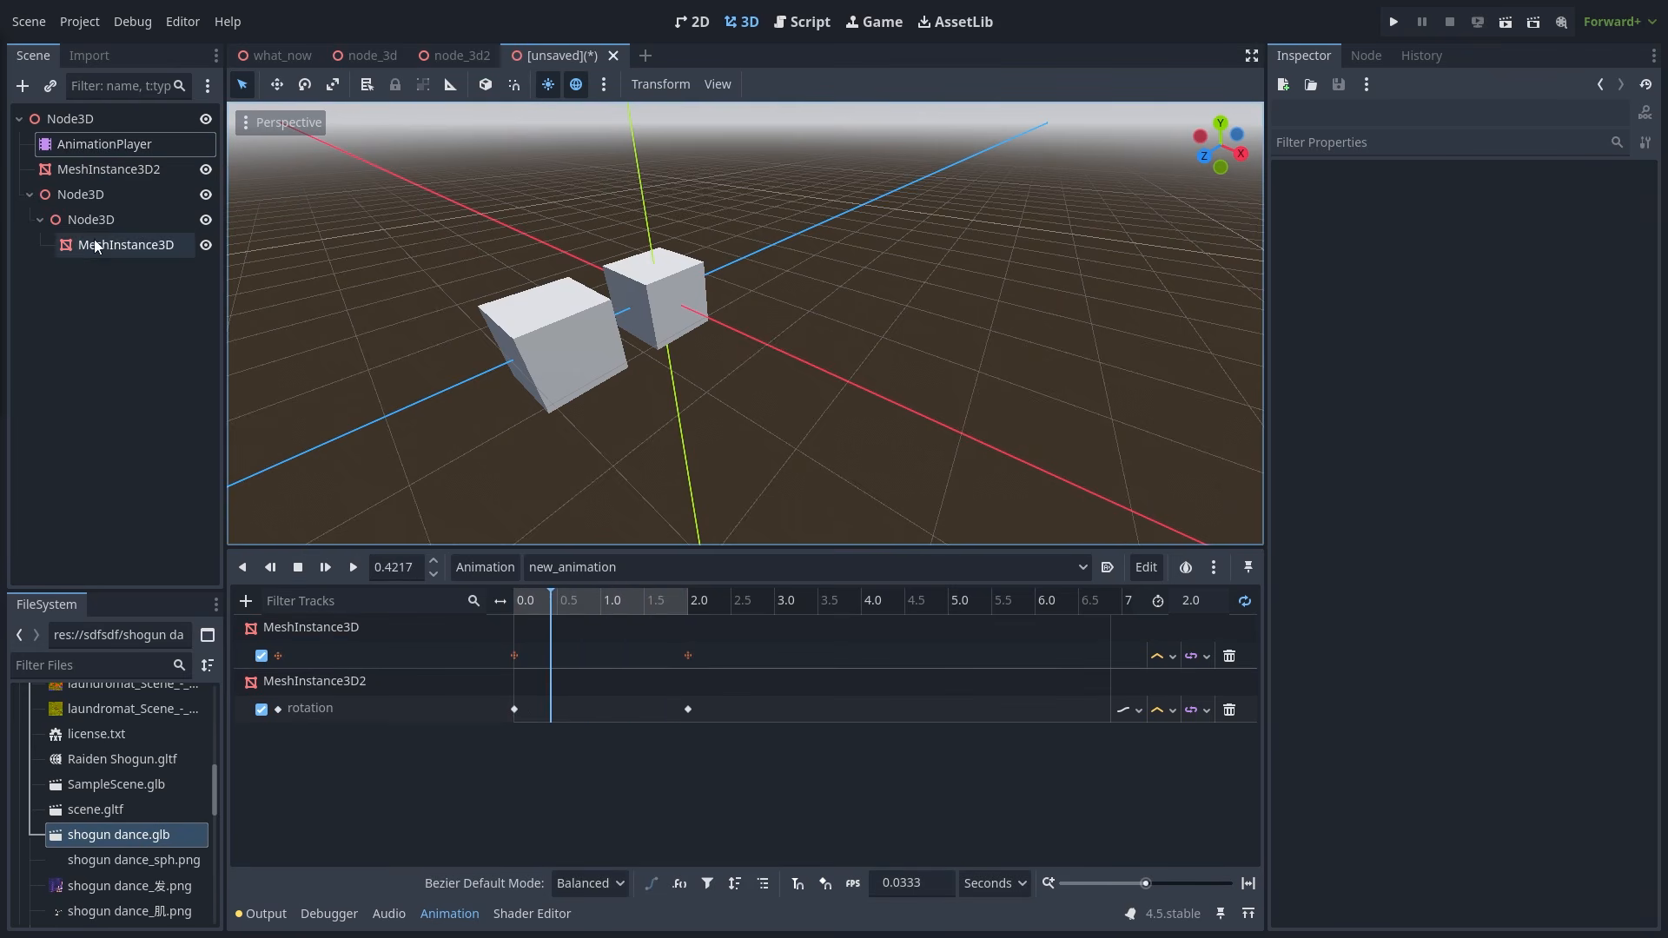
- Nest Node3D under AnimationPlayer, play the animation and check the rotation track's path
{"action": "left_click_drag", "start_coordinate": [70, 194], "coordinate": [138, 144]}
{"action": "left_click", "coordinate": [805, 313]}
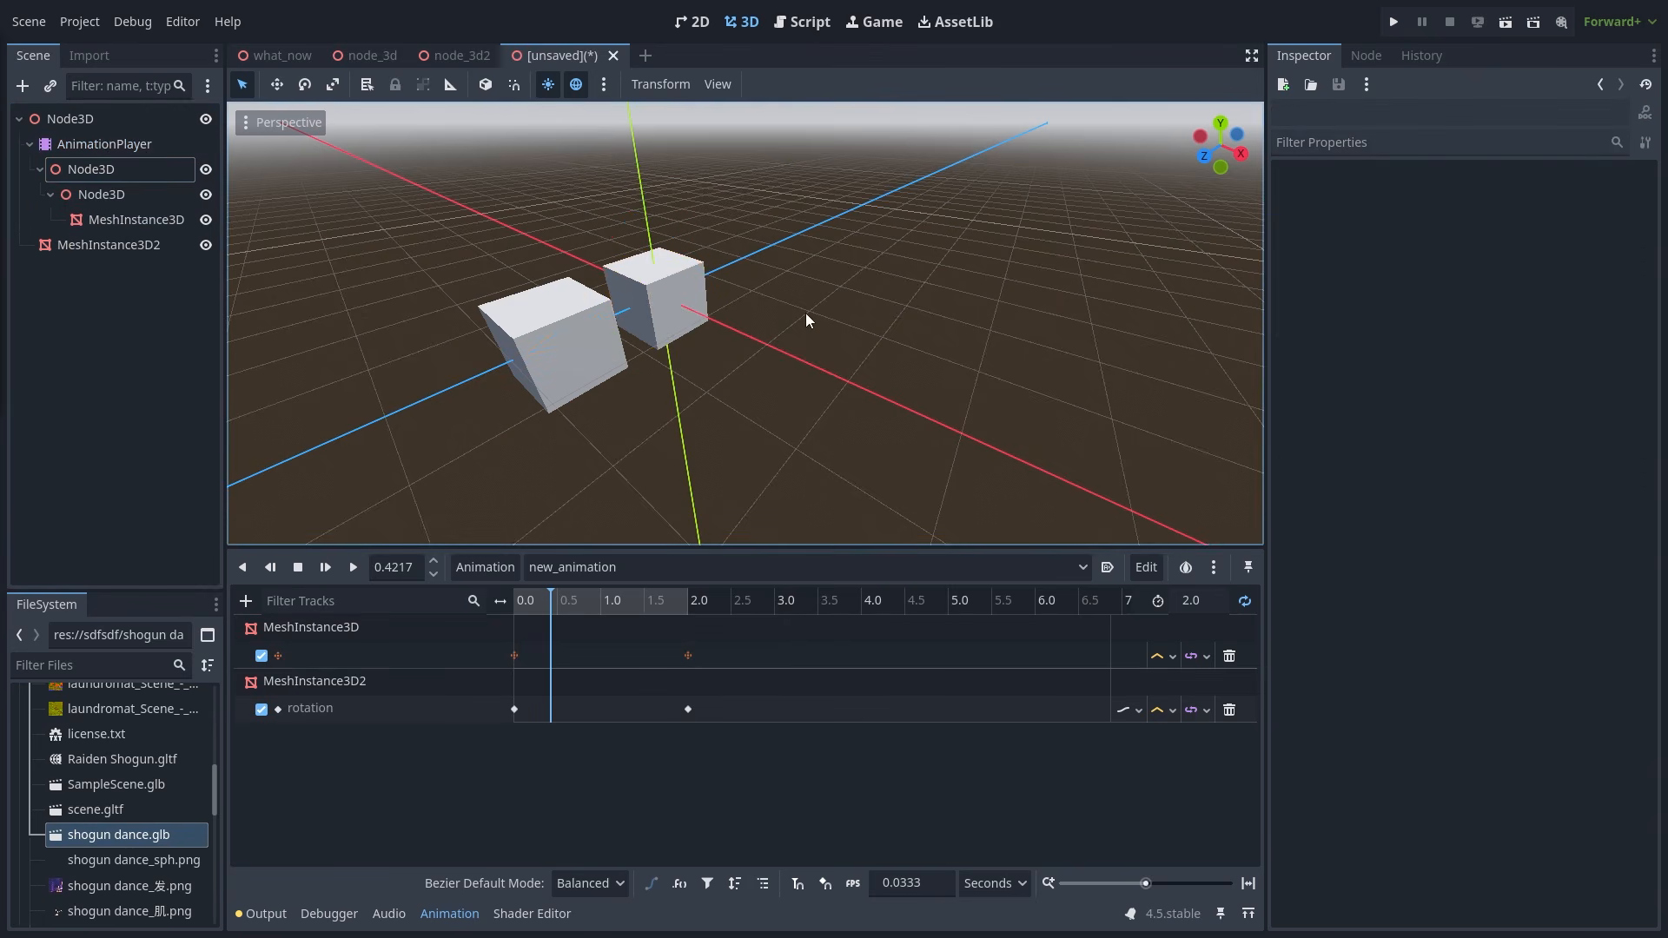
{"action": "left_click", "coordinate": [326, 566]}
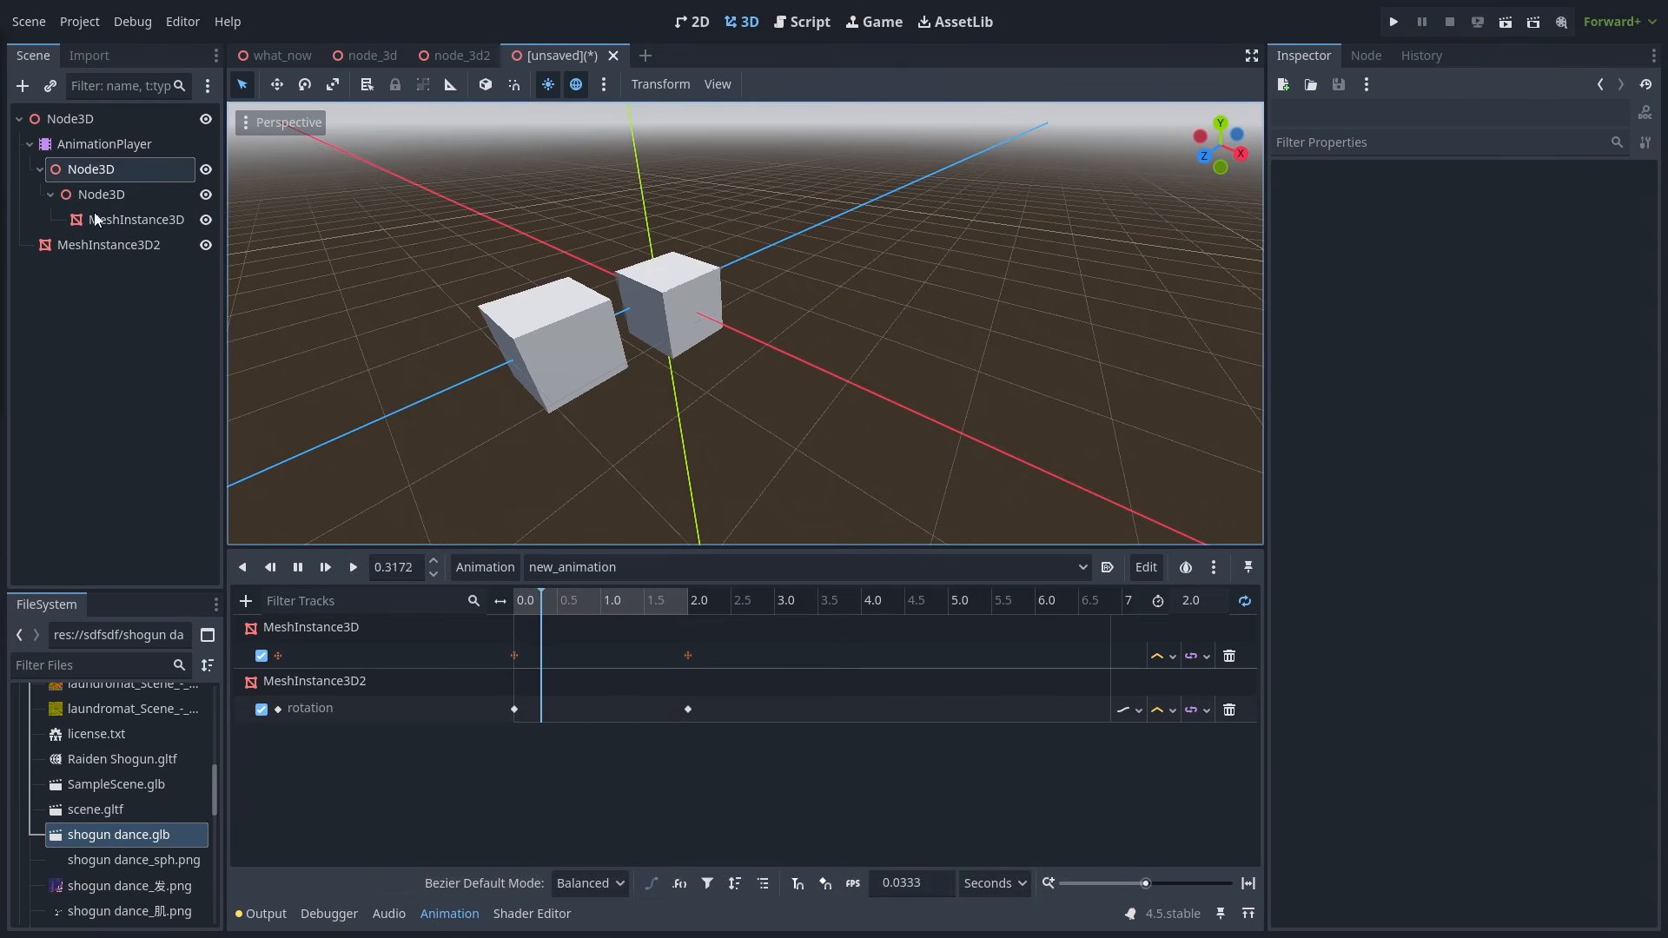
{"action": "left_click", "coordinate": [81, 242]}
{"action": "double_click", "coordinate": [399, 709]}
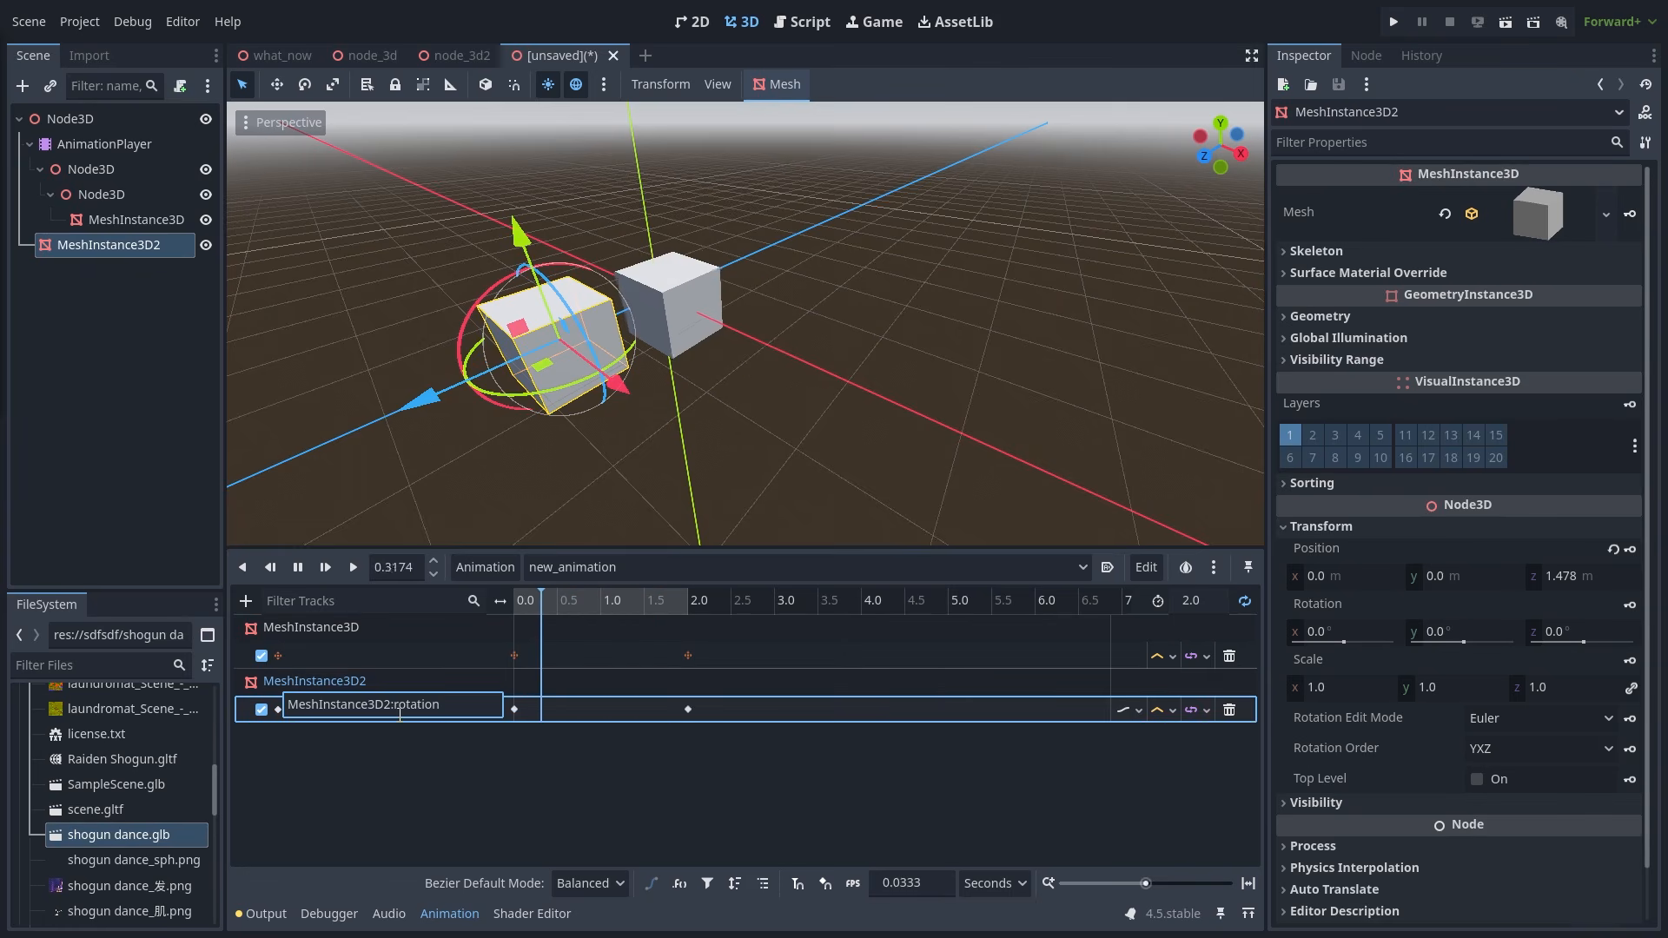
{"action": "left_click", "coordinate": [445, 737]}
{"action": "left_click", "coordinate": [308, 568]}
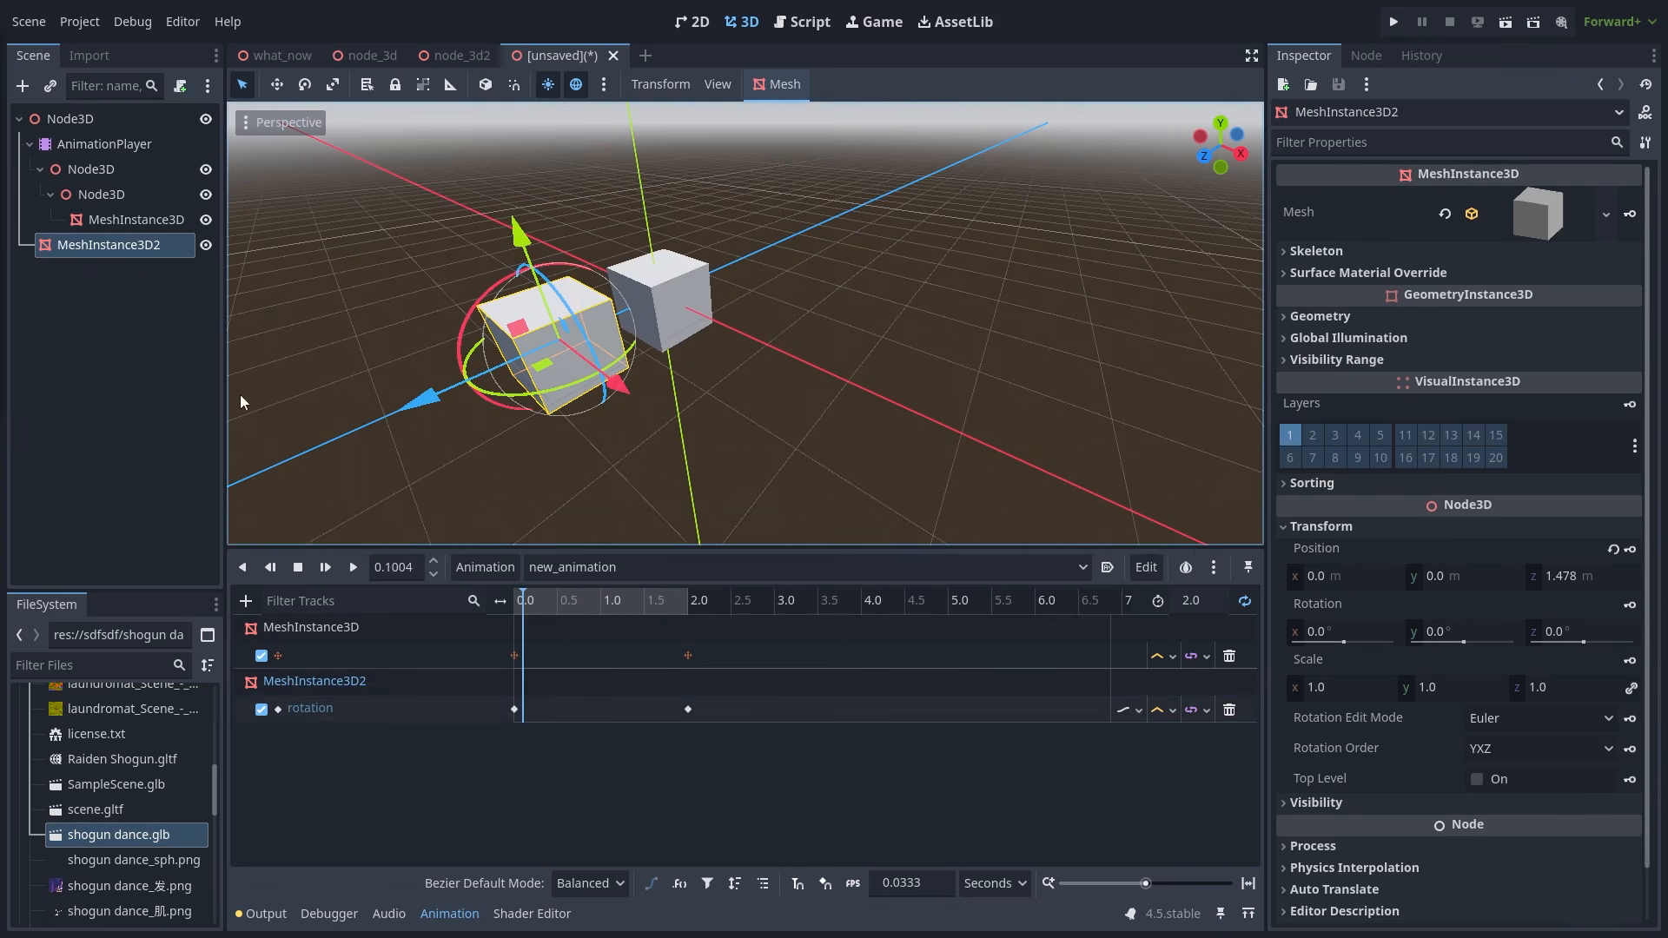
- Move the nested Node3D back under the scene root and view the transform track's updated path
{"action": "left_click", "coordinate": [111, 173]}
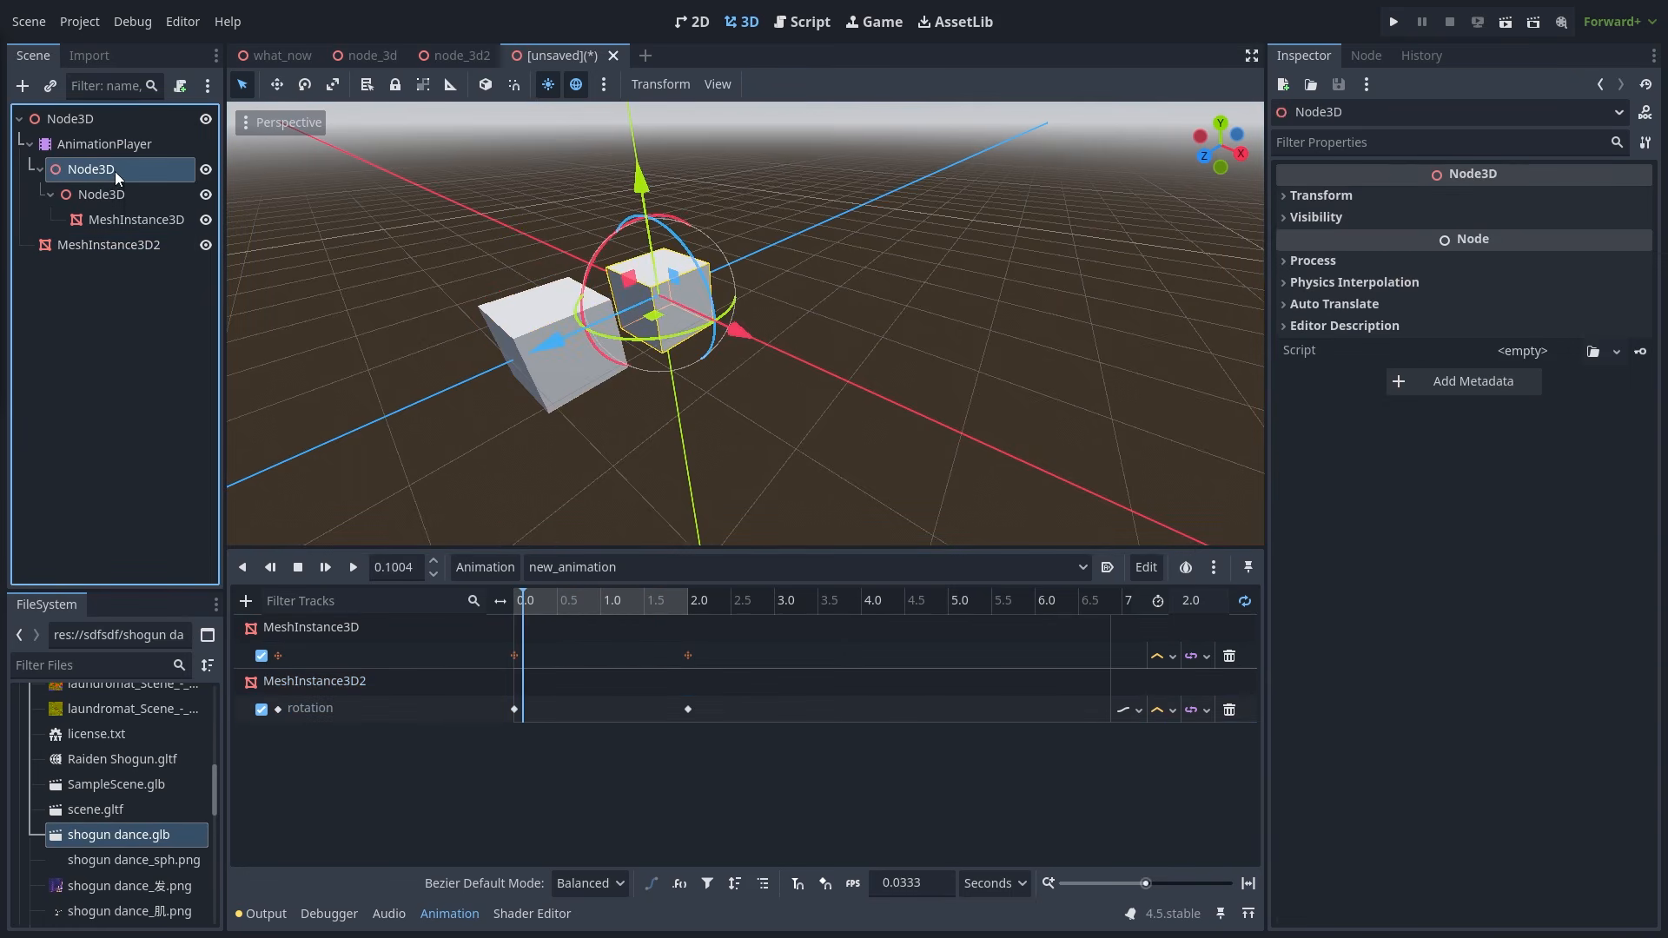
{"action": "left_click_drag", "start_coordinate": [114, 171], "coordinate": [108, 123]}
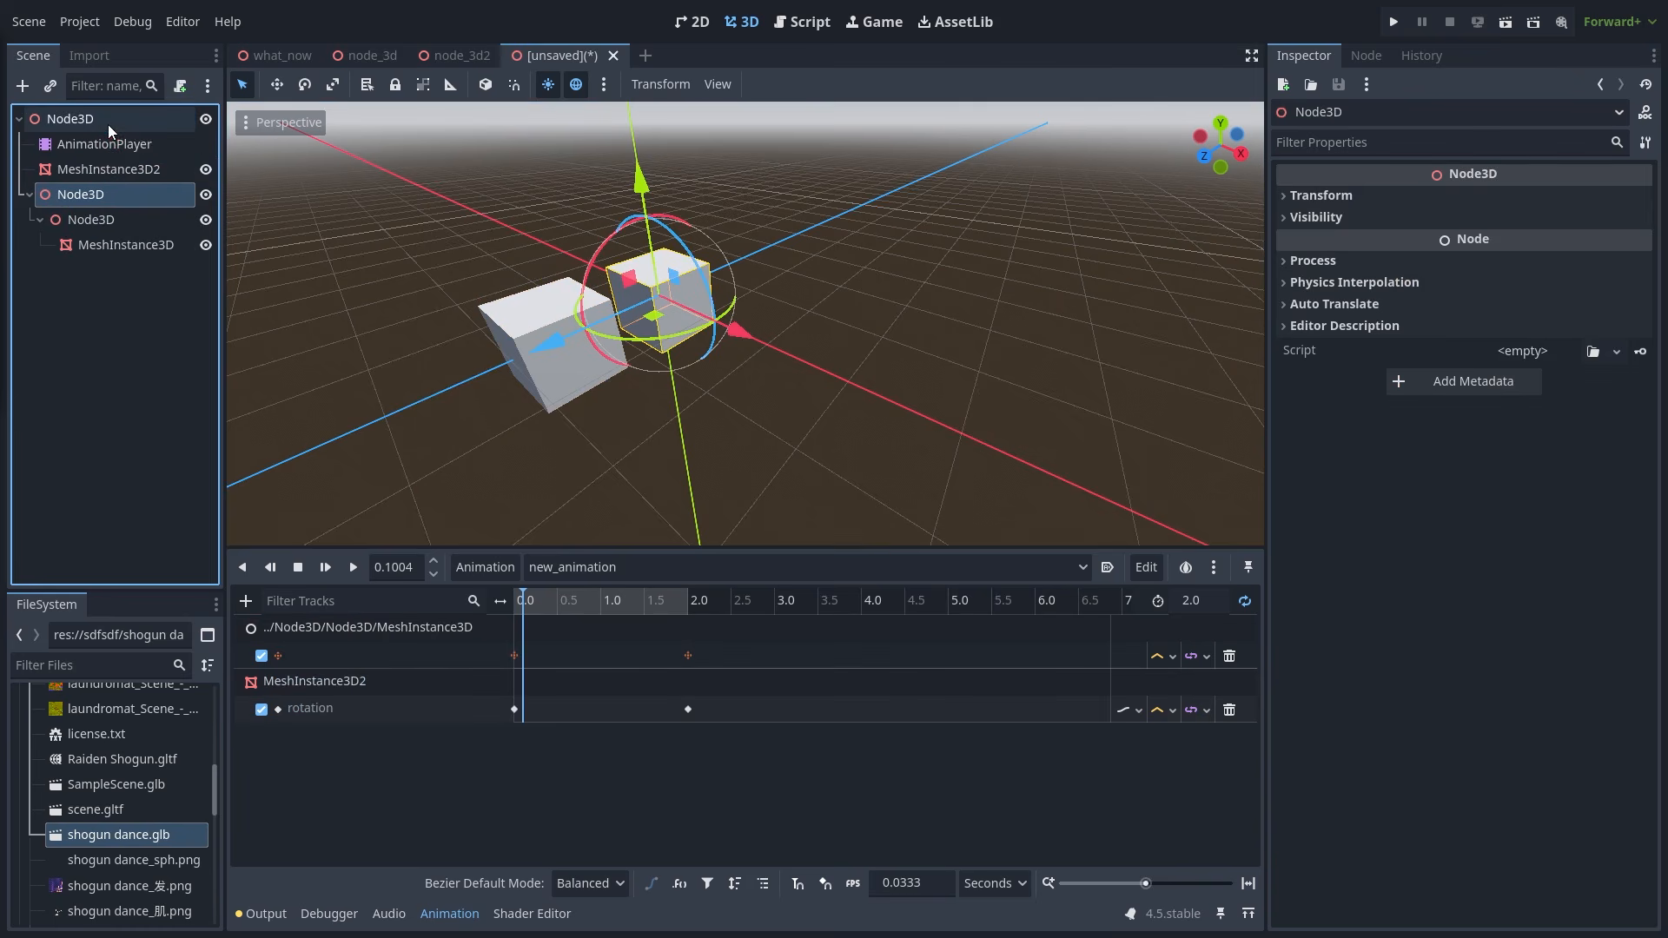
{"action": "double_click", "coordinate": [377, 650]}
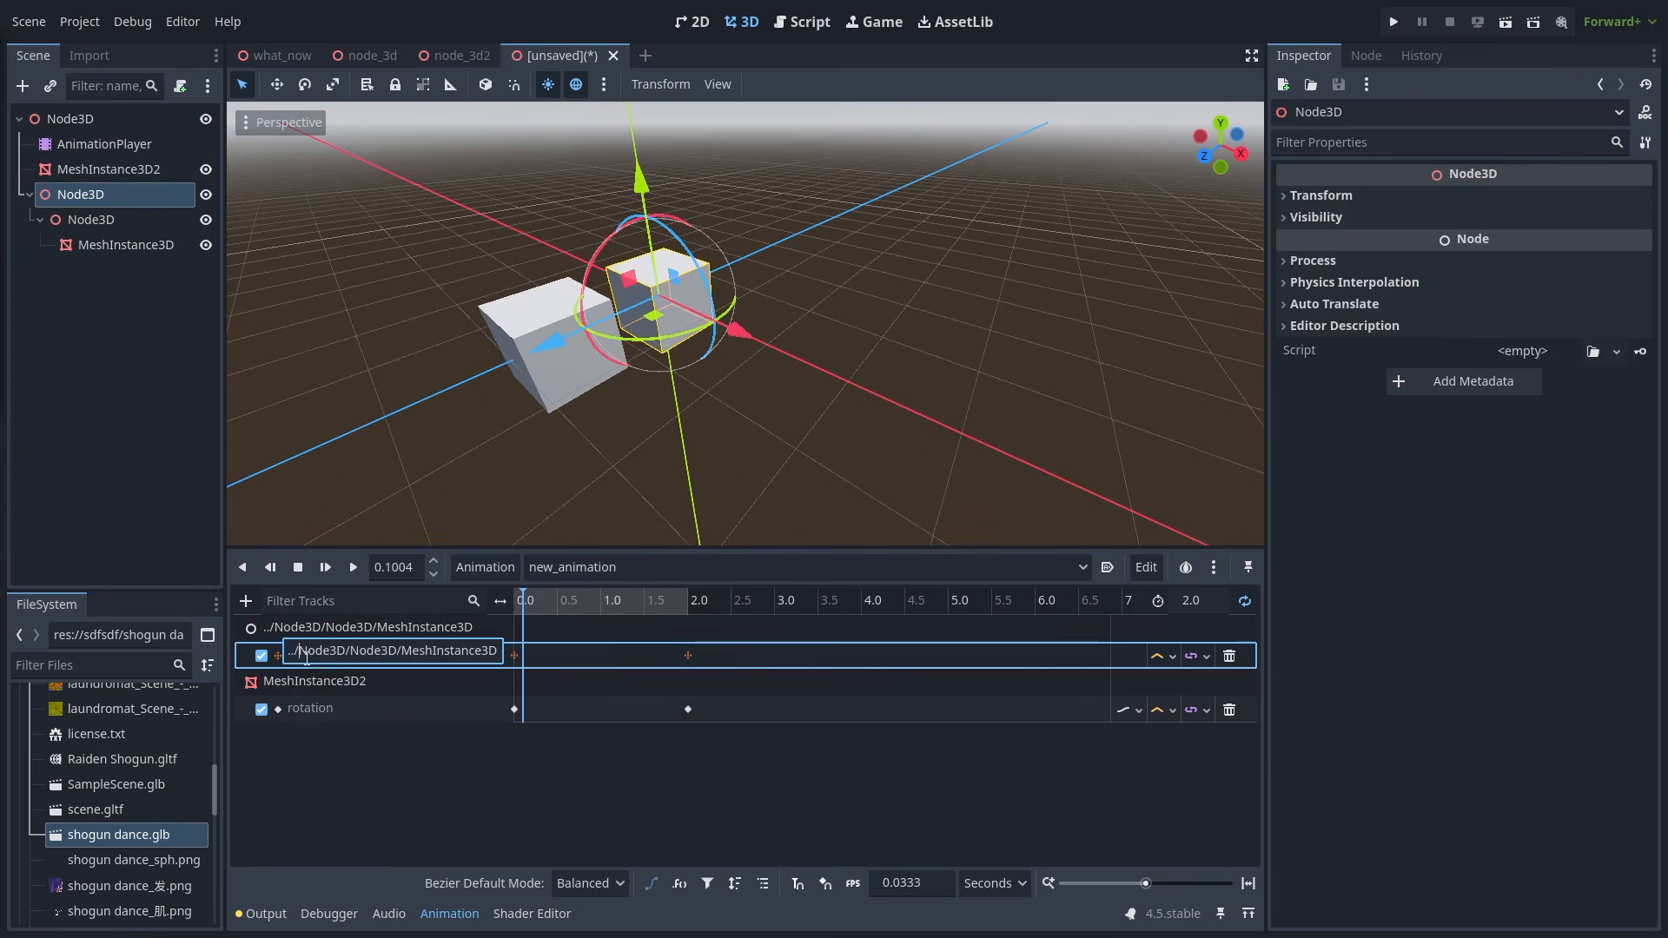
{"action": "left_click", "coordinate": [90, 140]}
- Compare the root Node3D, AnimationPlayer and nested Node3D, then switch to the node_3d2 scene
{"action": "left_click", "coordinate": [102, 119]}
{"action": "left_click", "coordinate": [100, 139]}
{"action": "left_click", "coordinate": [102, 123]}
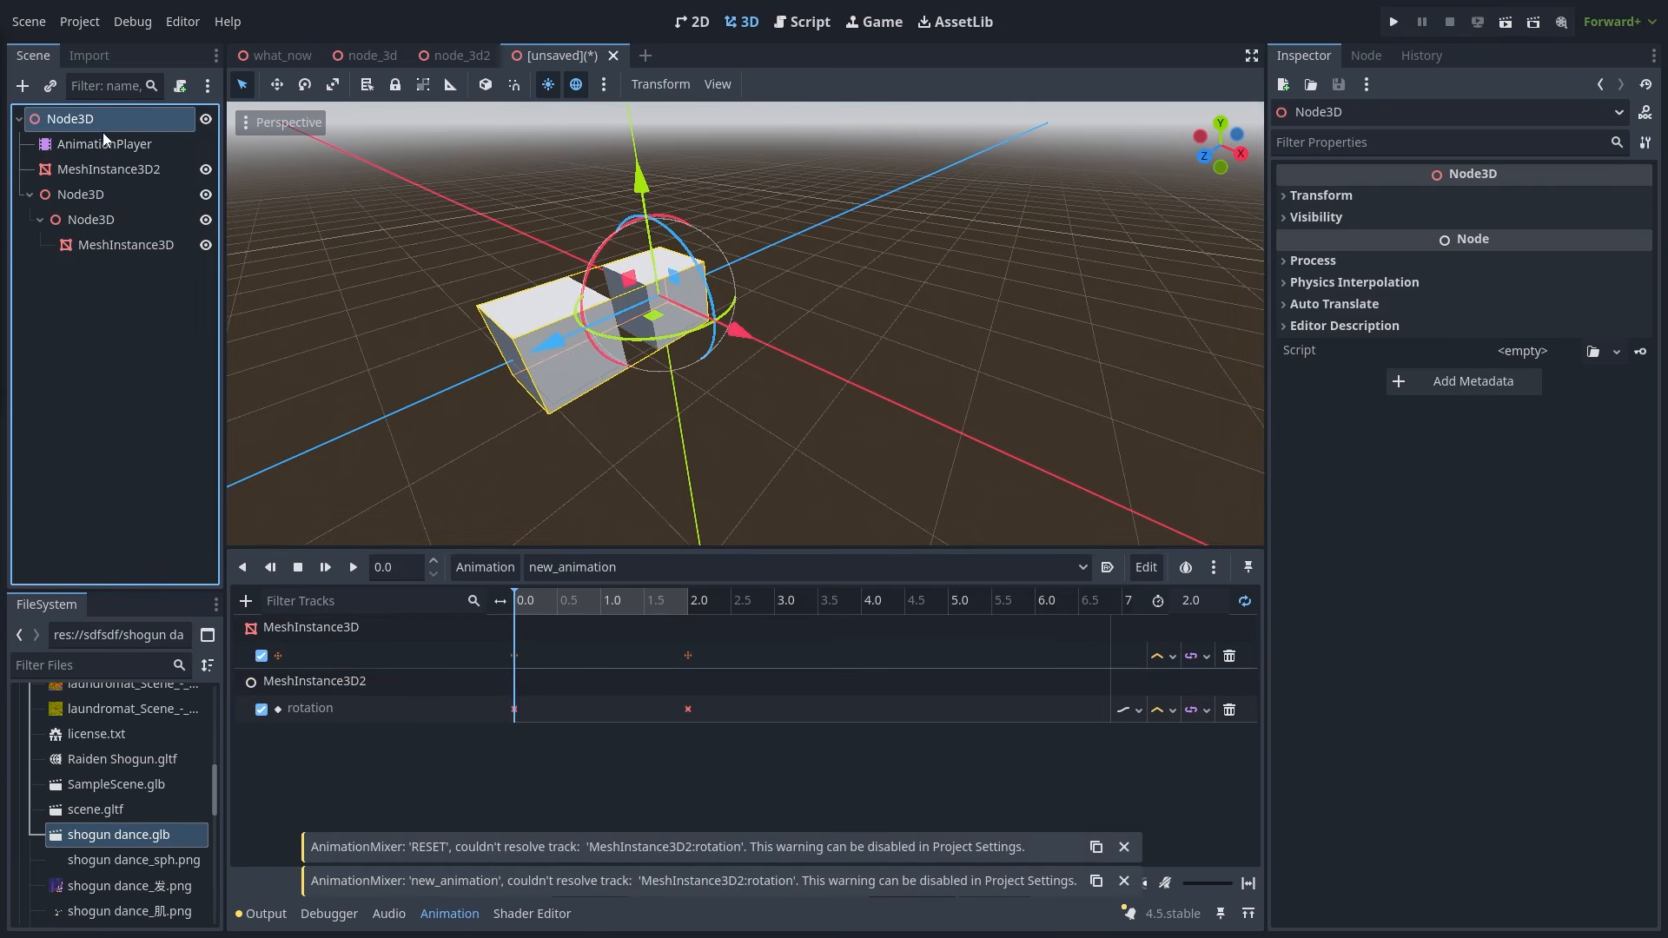
{"action": "left_click", "coordinate": [102, 144]}
{"action": "left_click", "coordinate": [101, 193]}
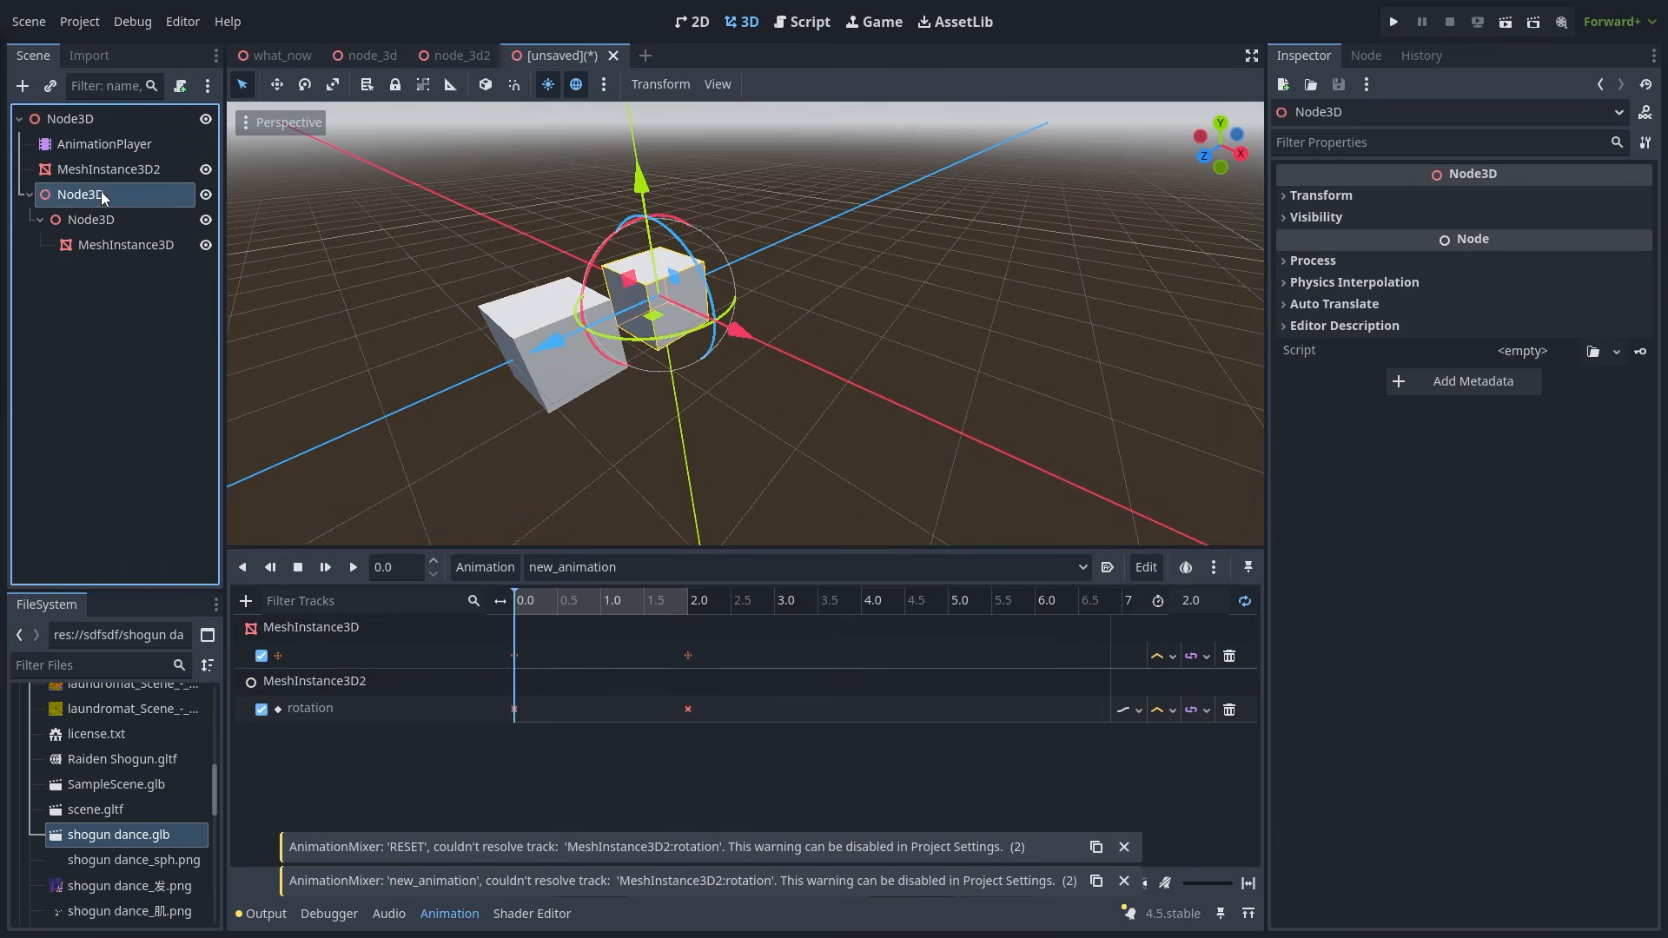
{"action": "left_click", "coordinate": [402, 261]}
{"action": "left_click", "coordinate": [440, 57]}
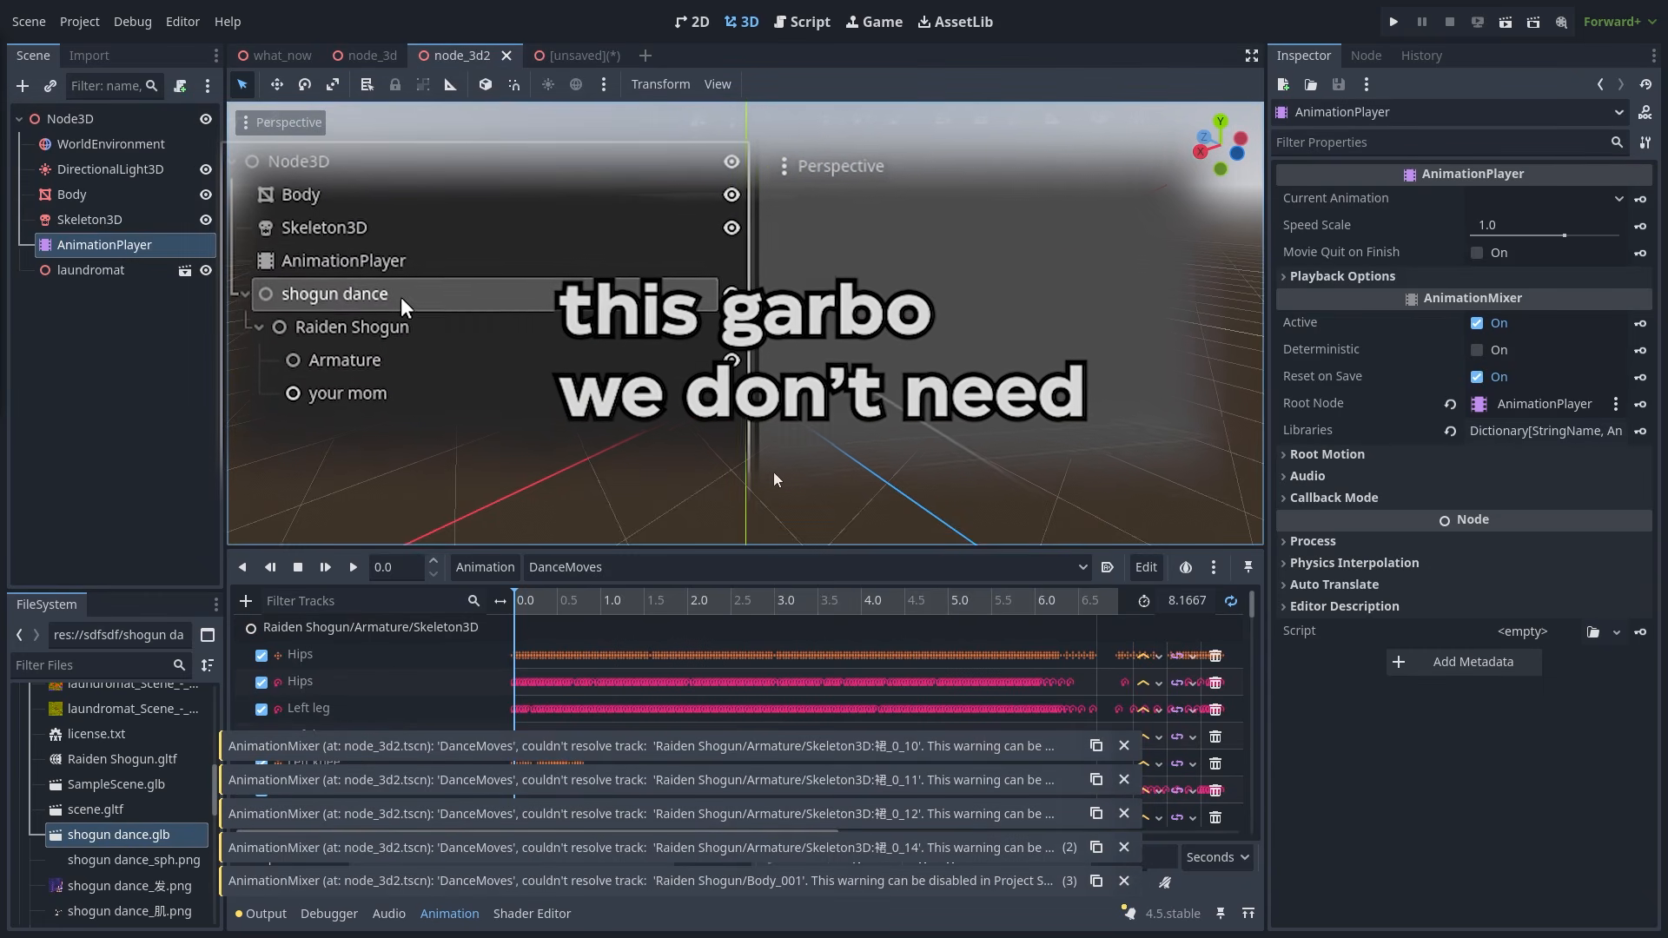
- Play DanceMoves, select the Skeleton3D and view the Hips track's full node path
{"action": "left_click", "coordinate": [353, 568]}
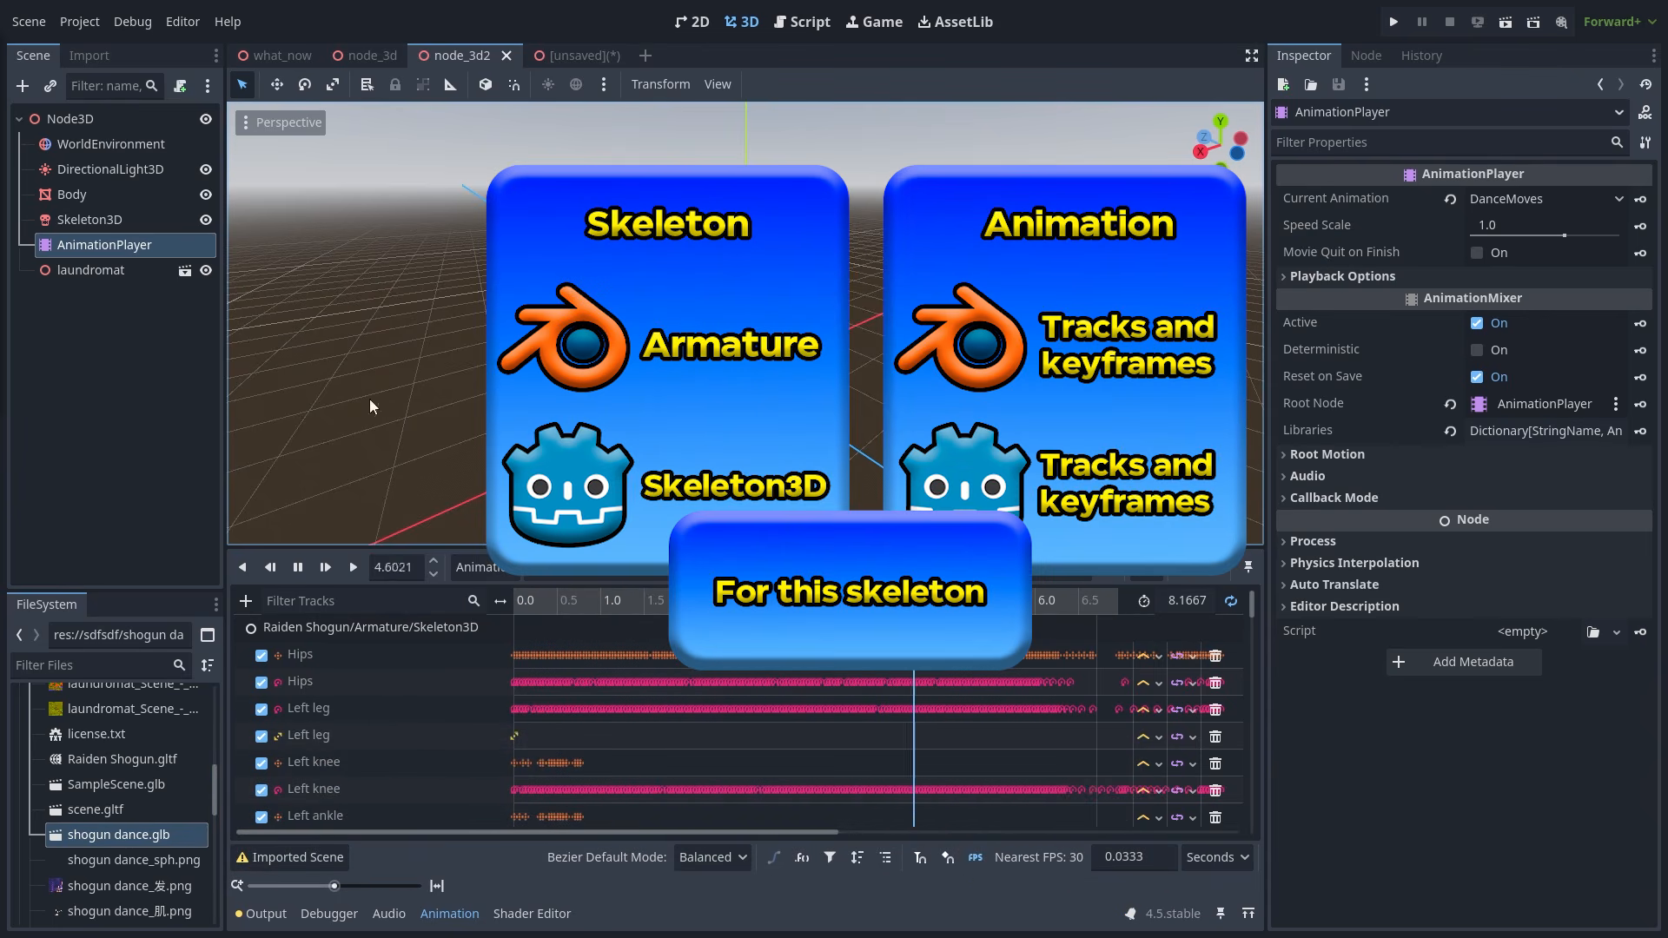
{"action": "left_click", "coordinate": [96, 221]}
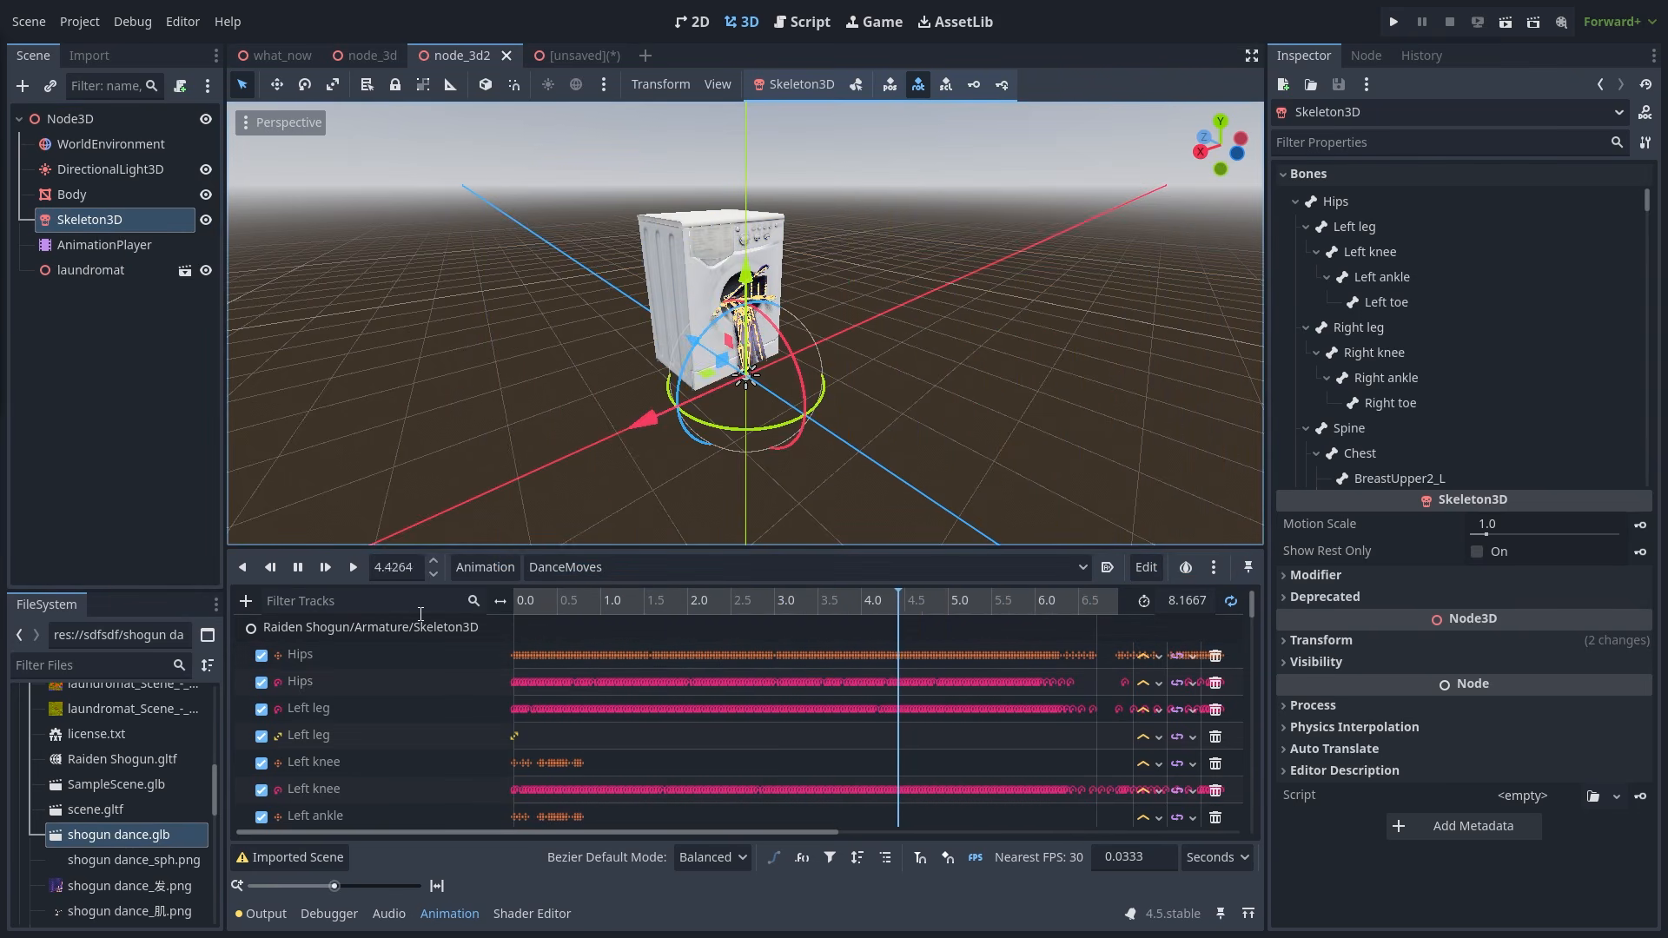
{"action": "double_click", "coordinate": [423, 652]}
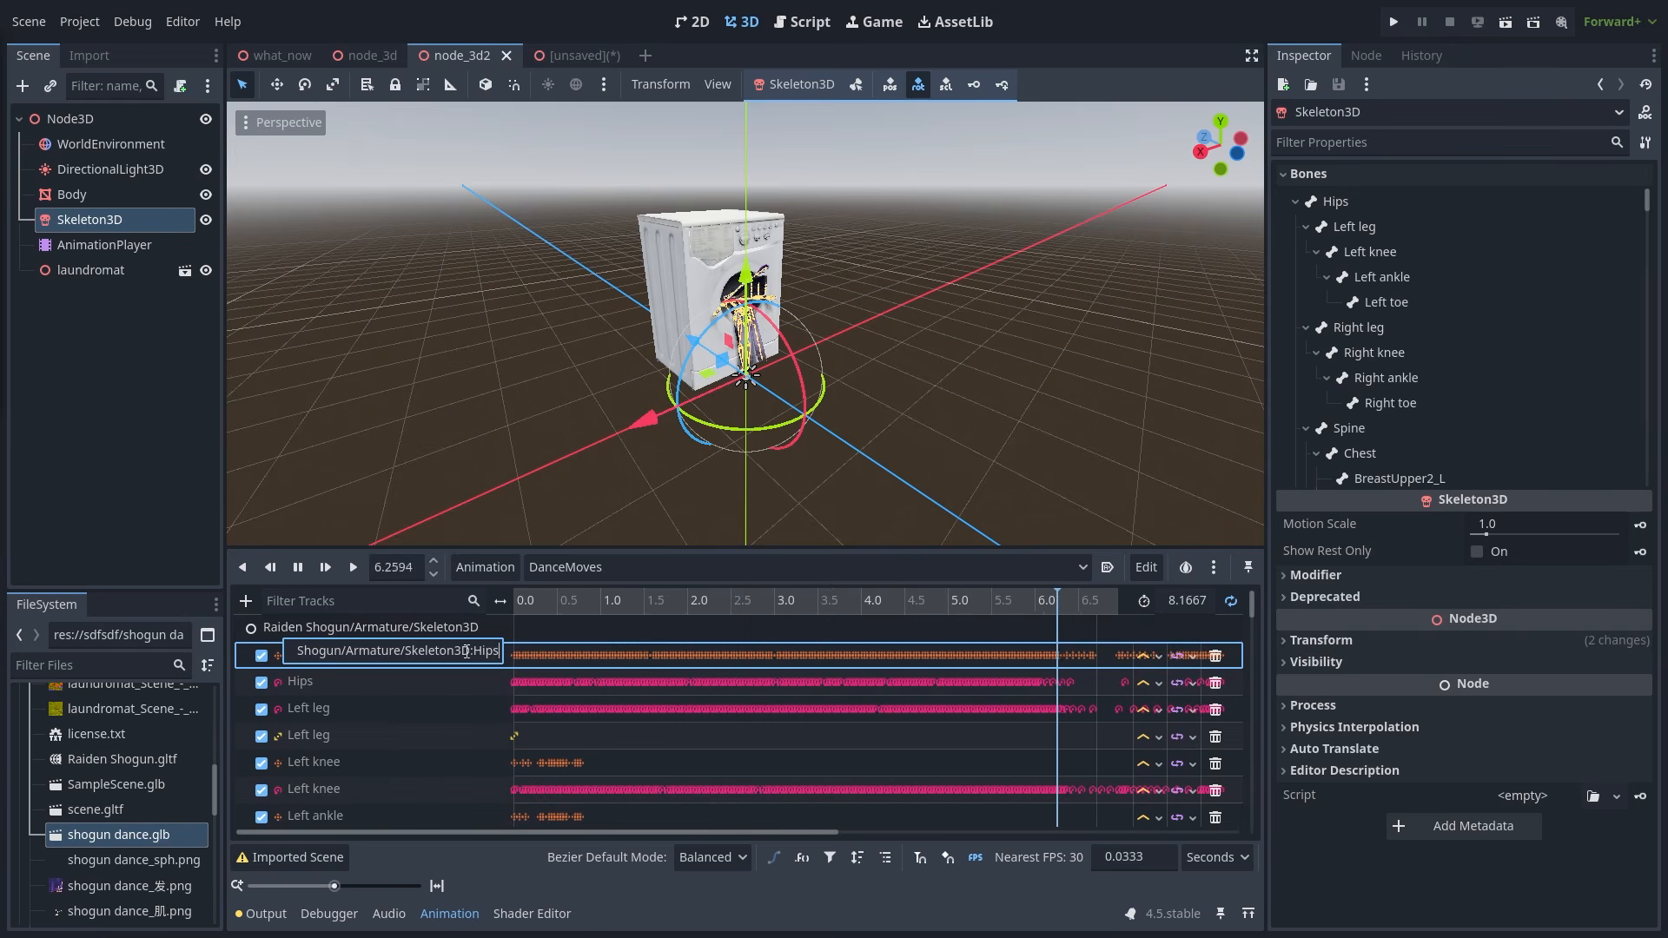
{"action": "left_click", "coordinate": [532, 662]}
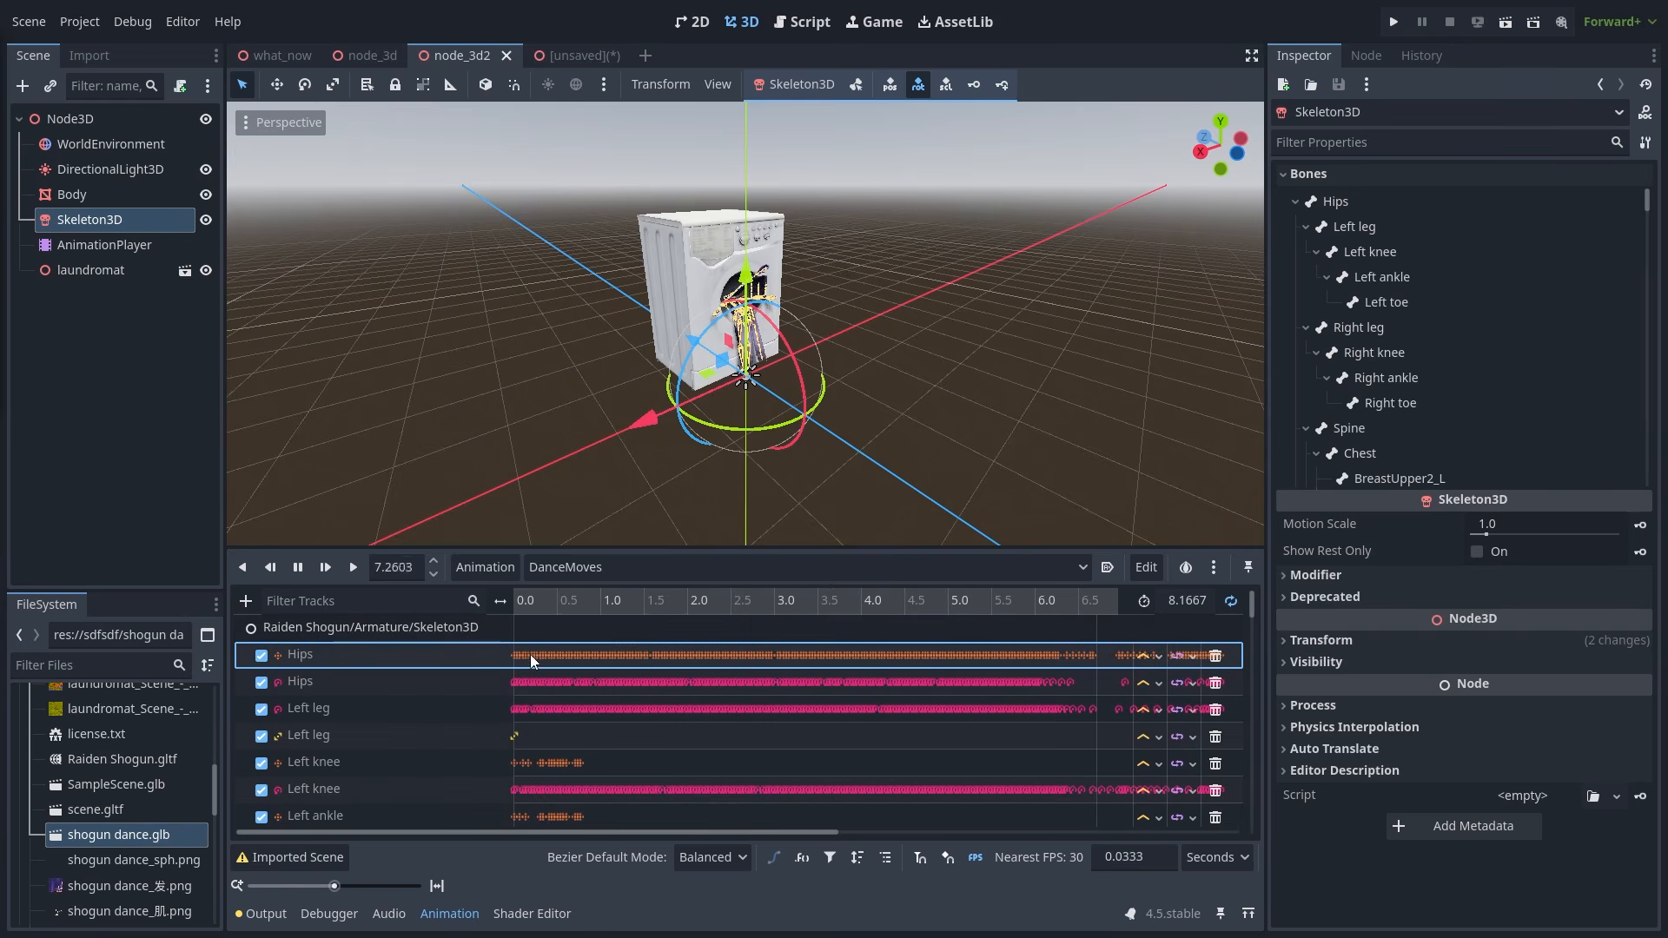
- Check the second Hips, Left leg and Left knee track paths, then pause DanceMoves at 2.4217 s
{"action": "left_click", "coordinate": [352, 677]}
{"action": "left_click", "coordinate": [395, 705]}
{"action": "left_click", "coordinate": [396, 708]}
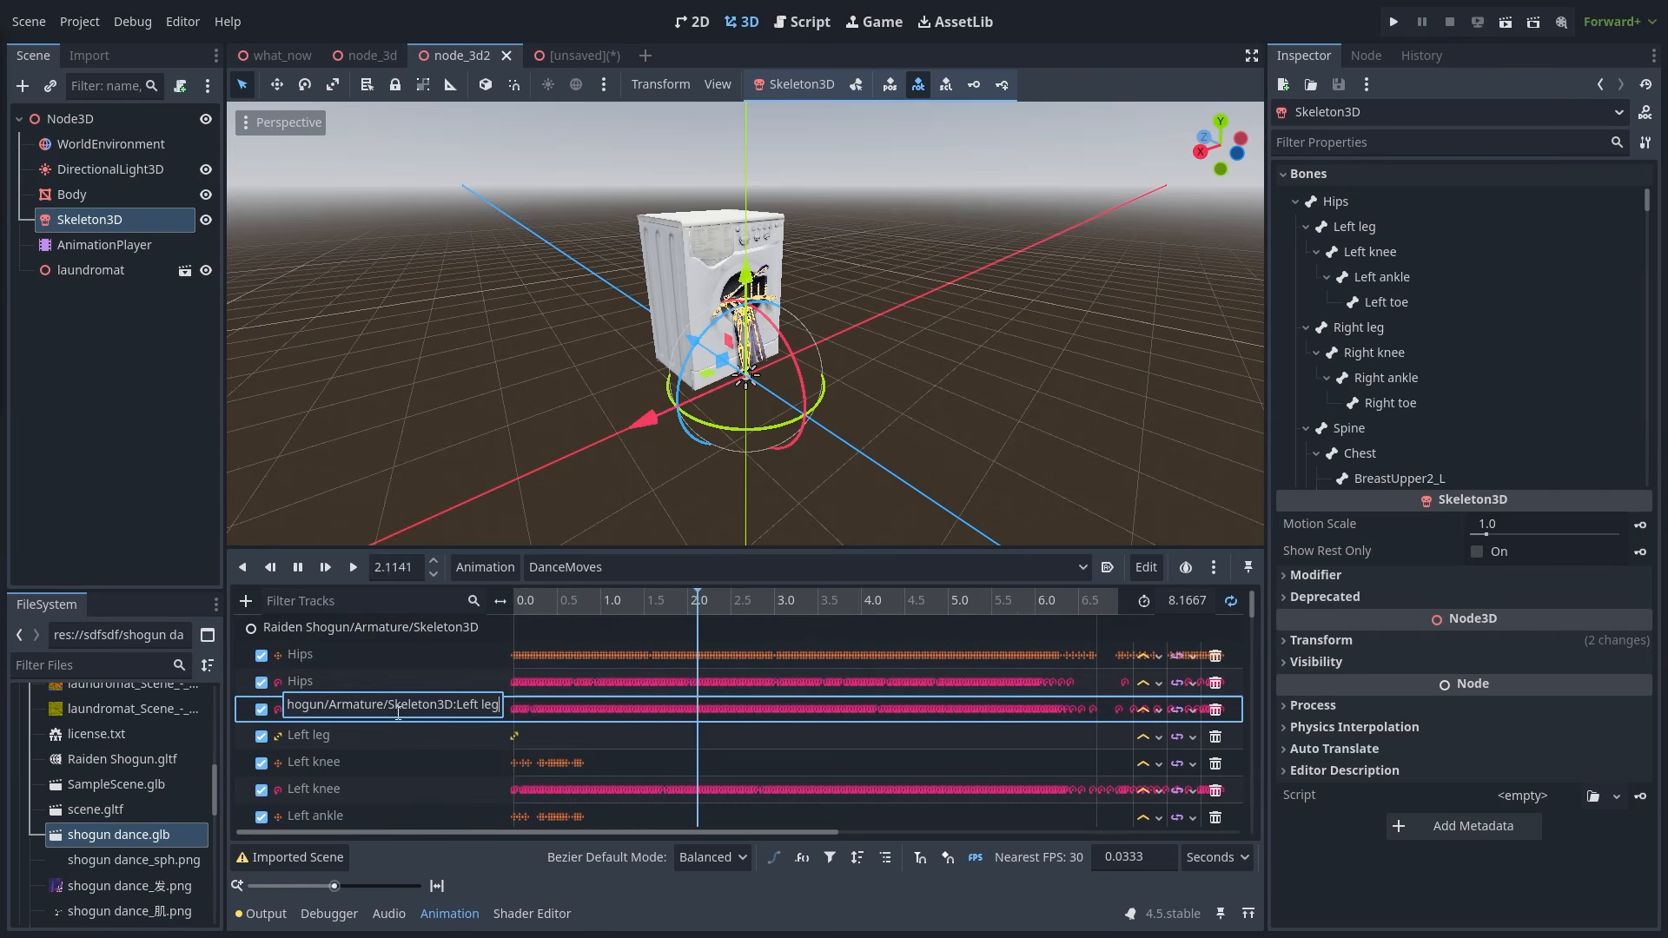
{"action": "left_click", "coordinate": [399, 737]}
{"action": "left_click", "coordinate": [400, 737]}
{"action": "left_click", "coordinate": [394, 763]}
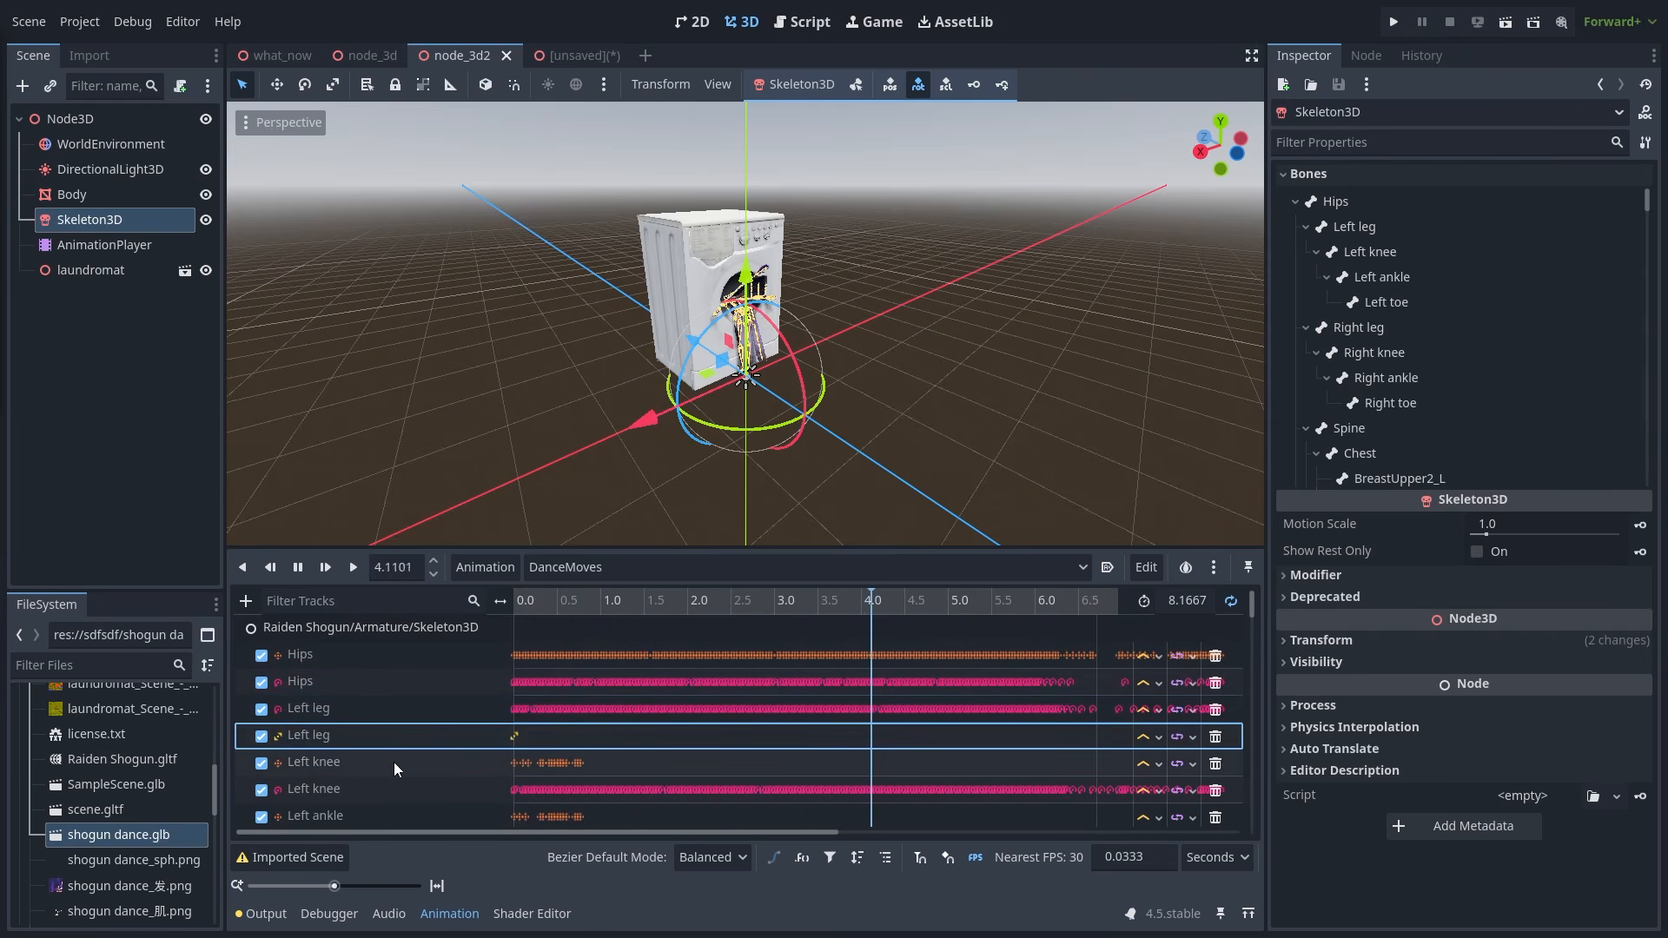
{"action": "left_click", "coordinate": [394, 763]}
{"action": "left_click", "coordinate": [391, 785]}
{"action": "left_click", "coordinate": [391, 786]}
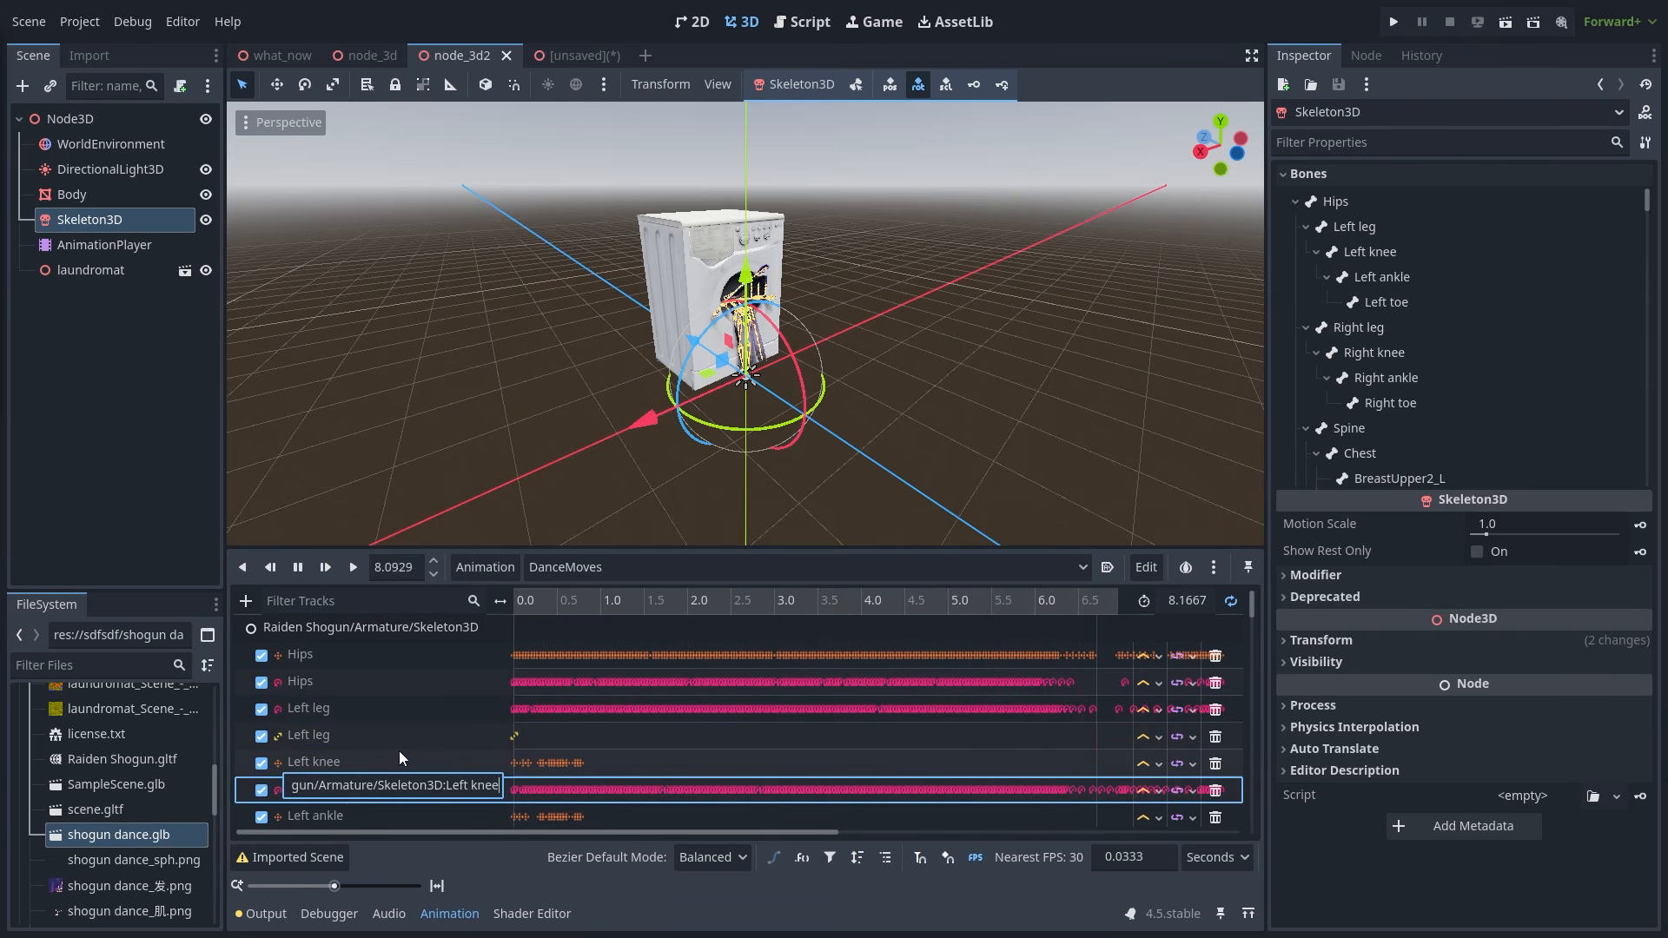
{"action": "left_click", "coordinate": [298, 568]}
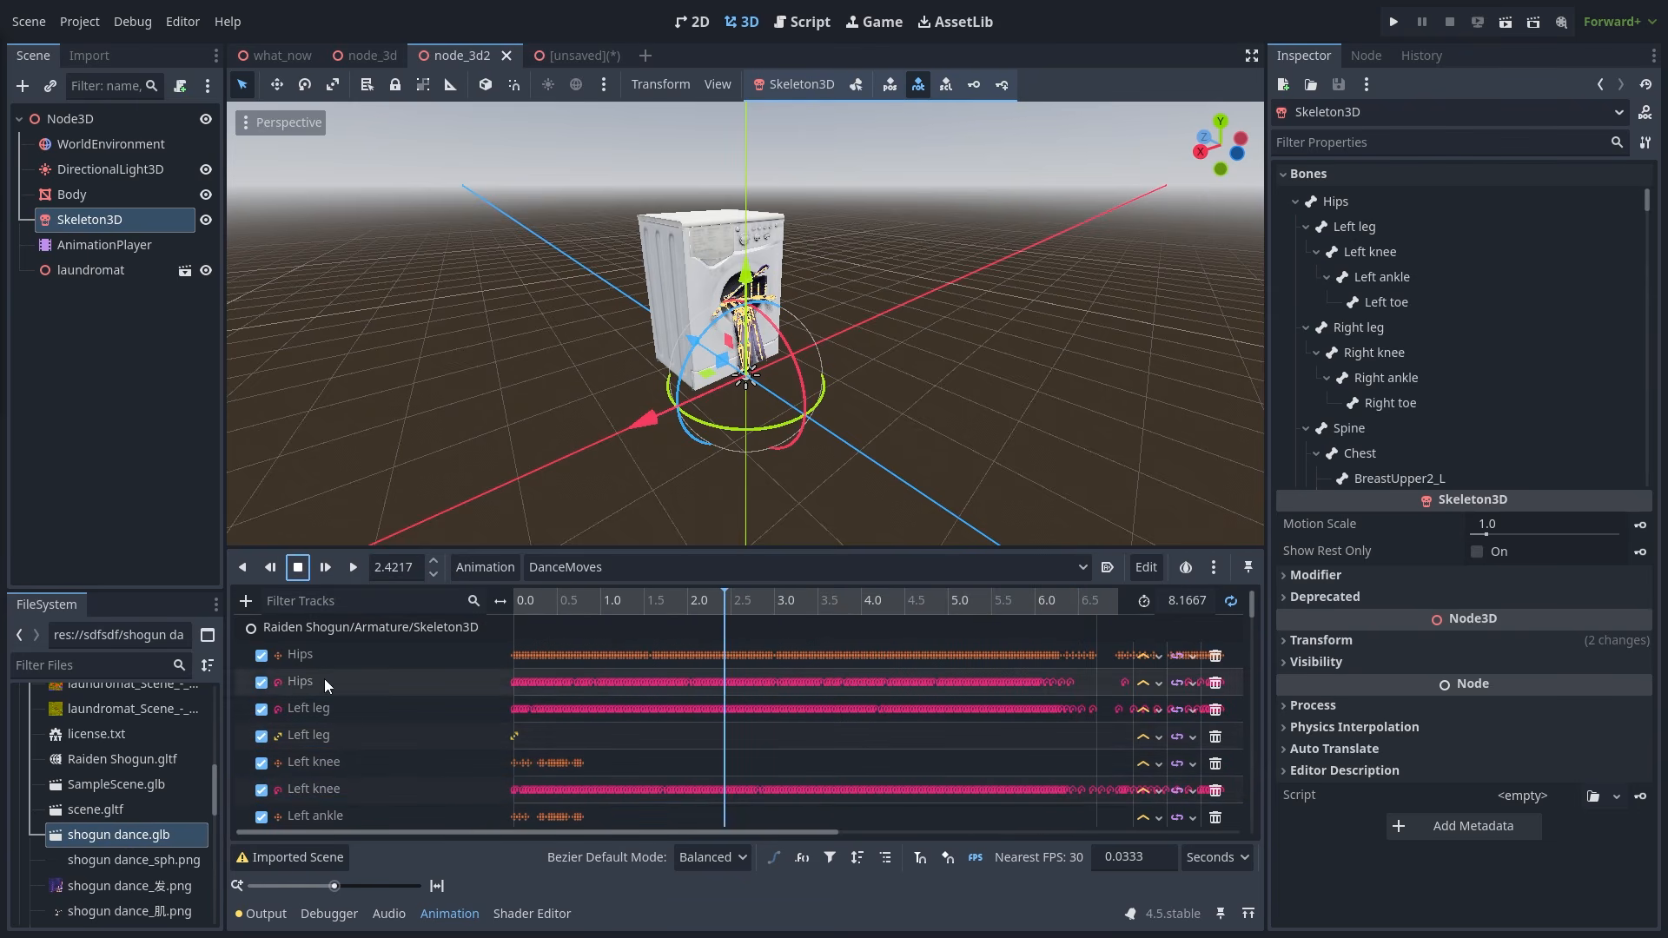
{"action": "left_click", "coordinate": [376, 627]}
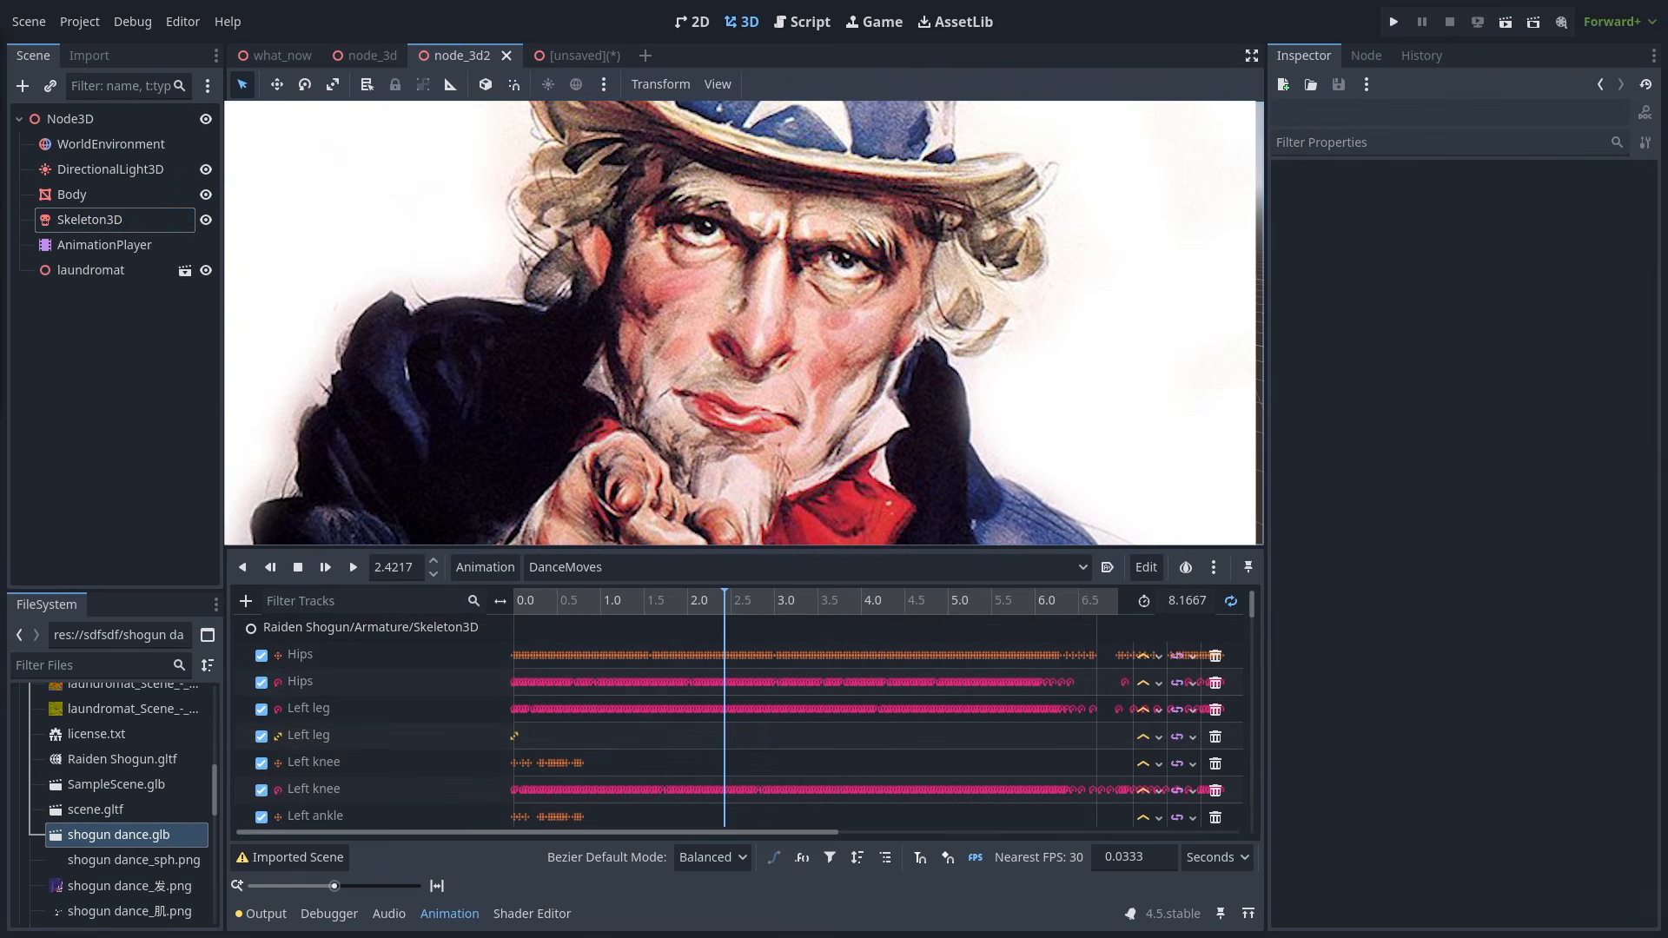
- Hide the laundromat model and set the Spine bone's rotation x to 0.0
{"action": "left_click", "coordinate": [205, 270]}
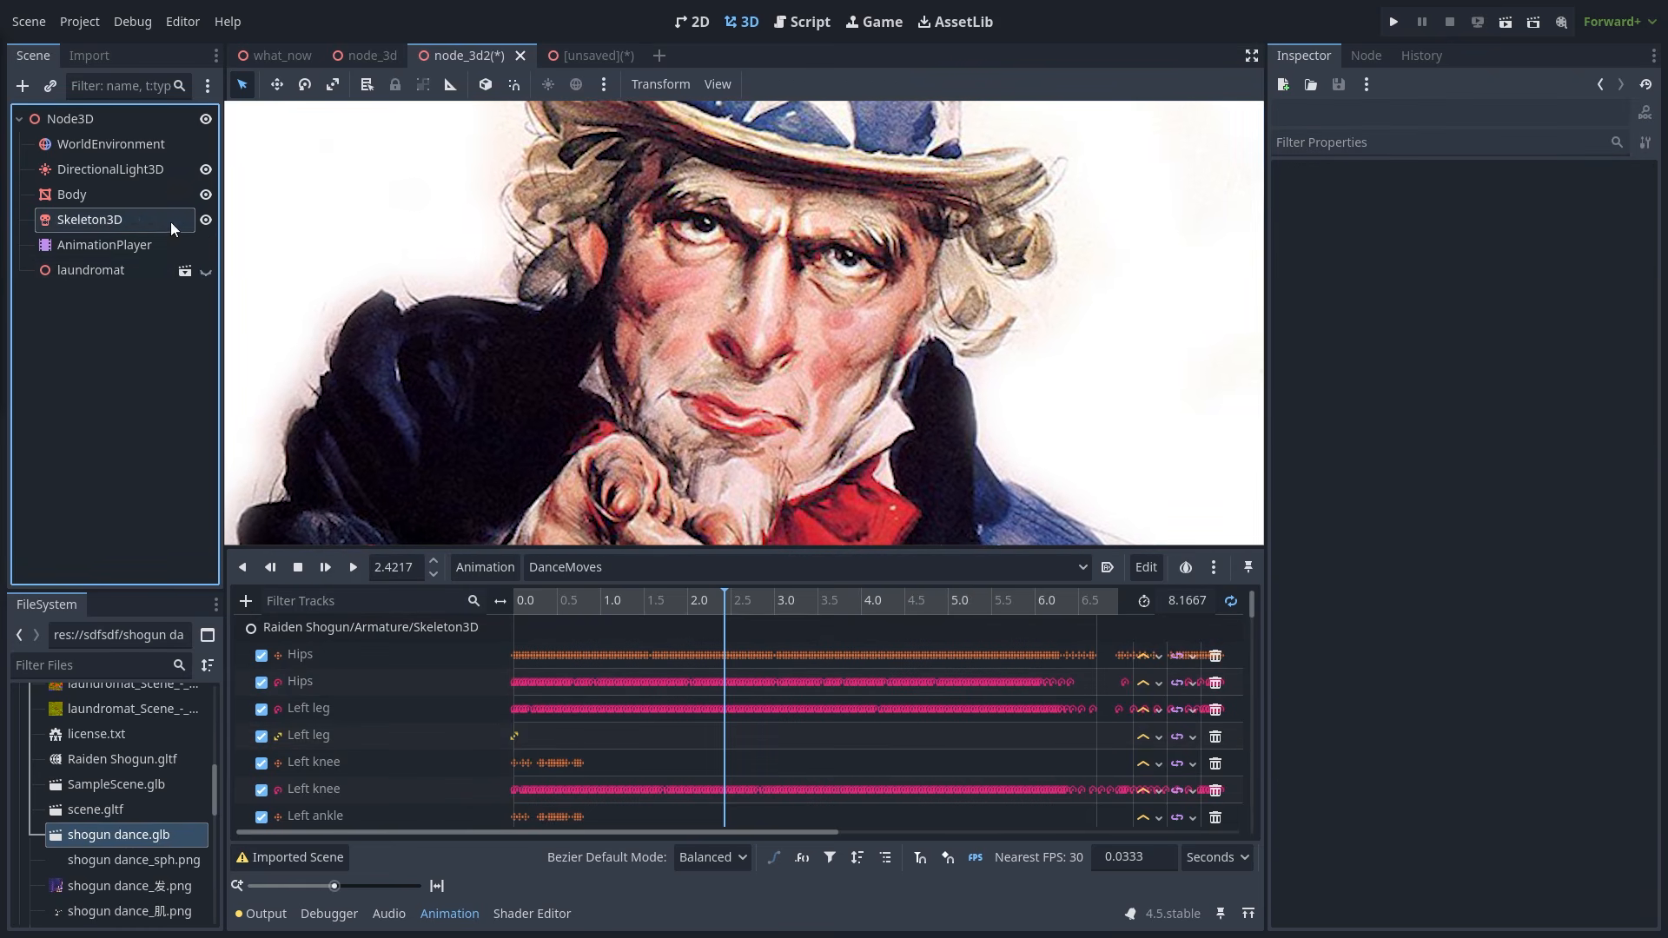
{"action": "left_click", "coordinate": [170, 221]}
{"action": "left_click", "coordinate": [1372, 426]}
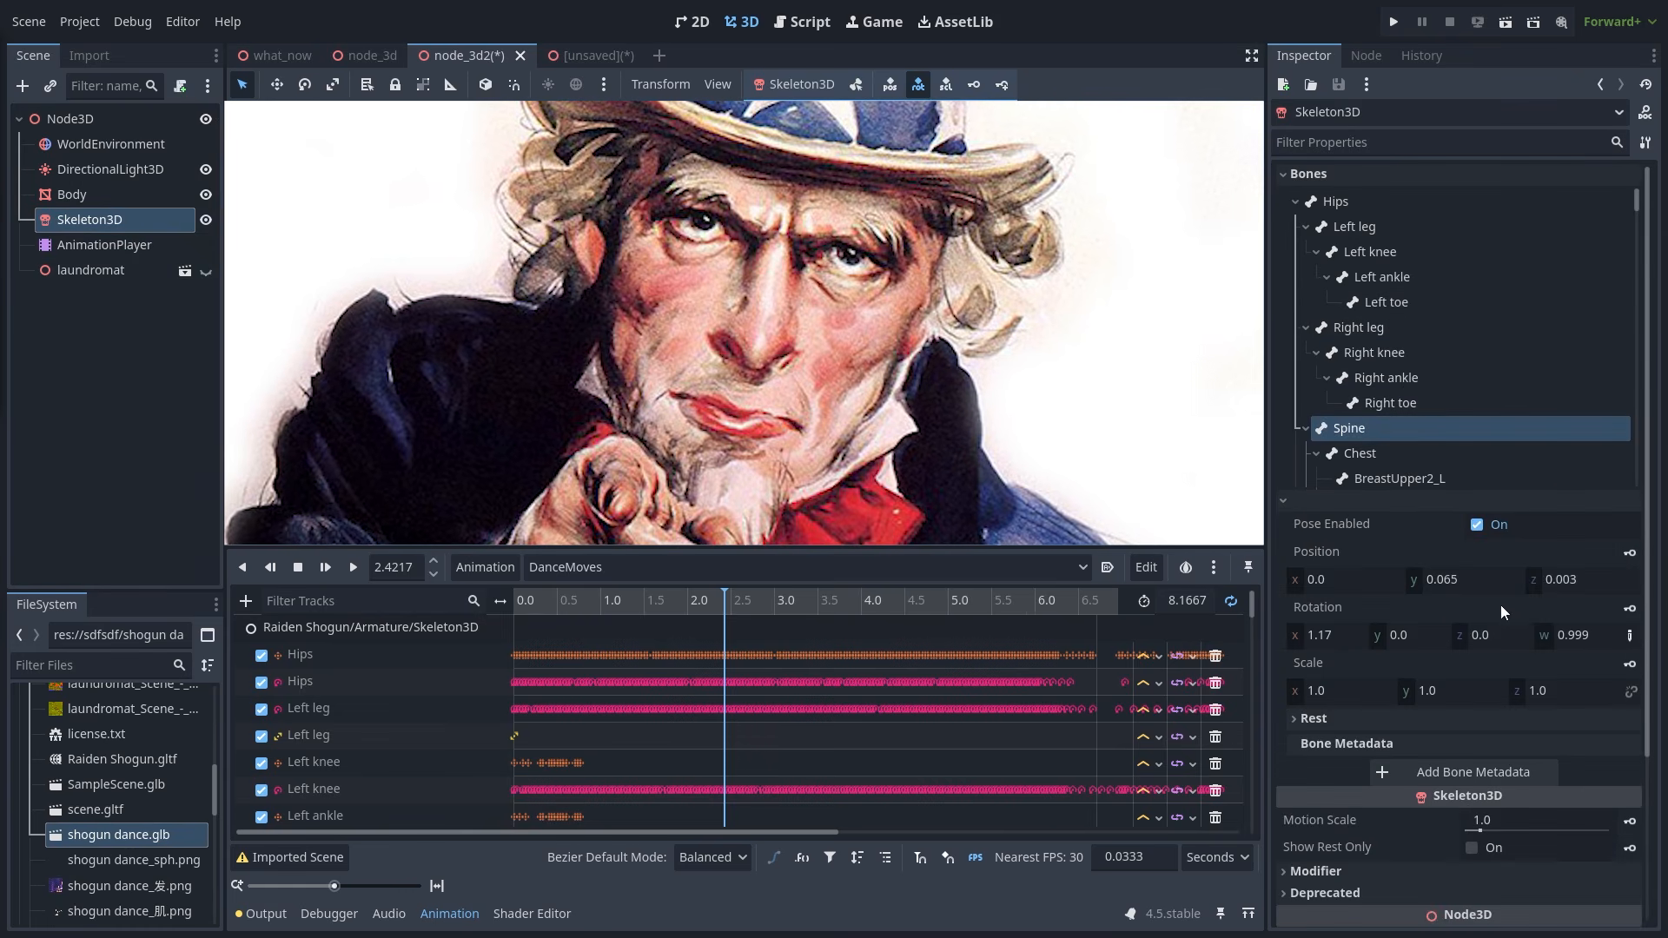
{"action": "left_click", "coordinate": [1326, 634]}
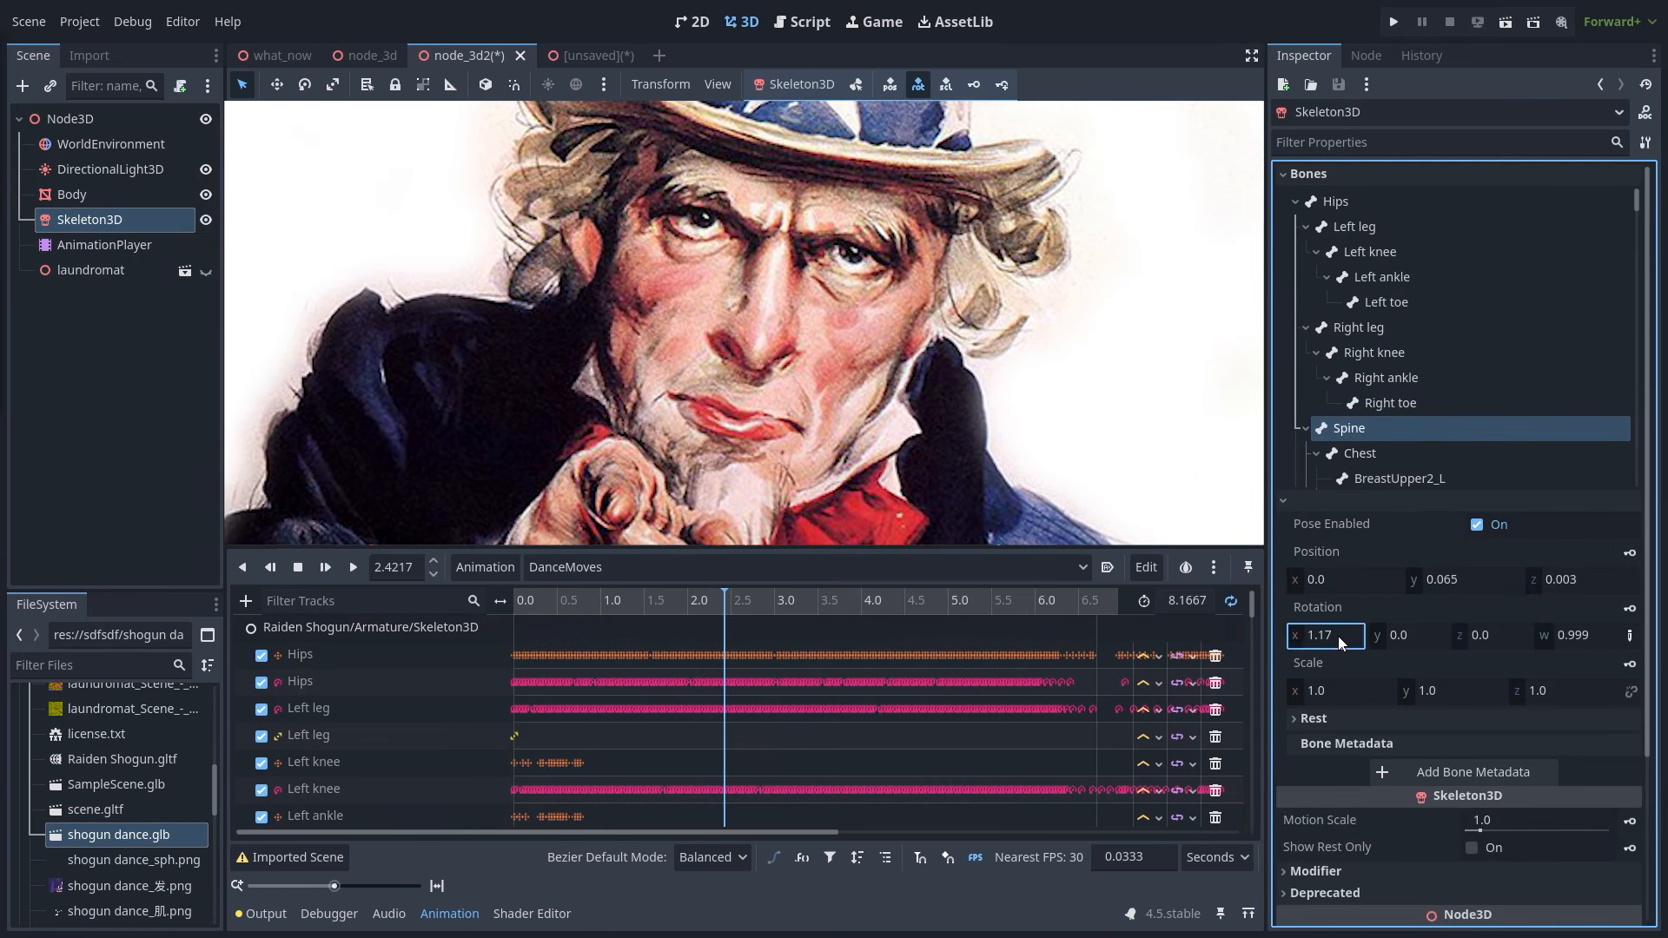
{"action": "type", "text": "0.0"}
{"action": "left_click", "coordinate": [1097, 487]}
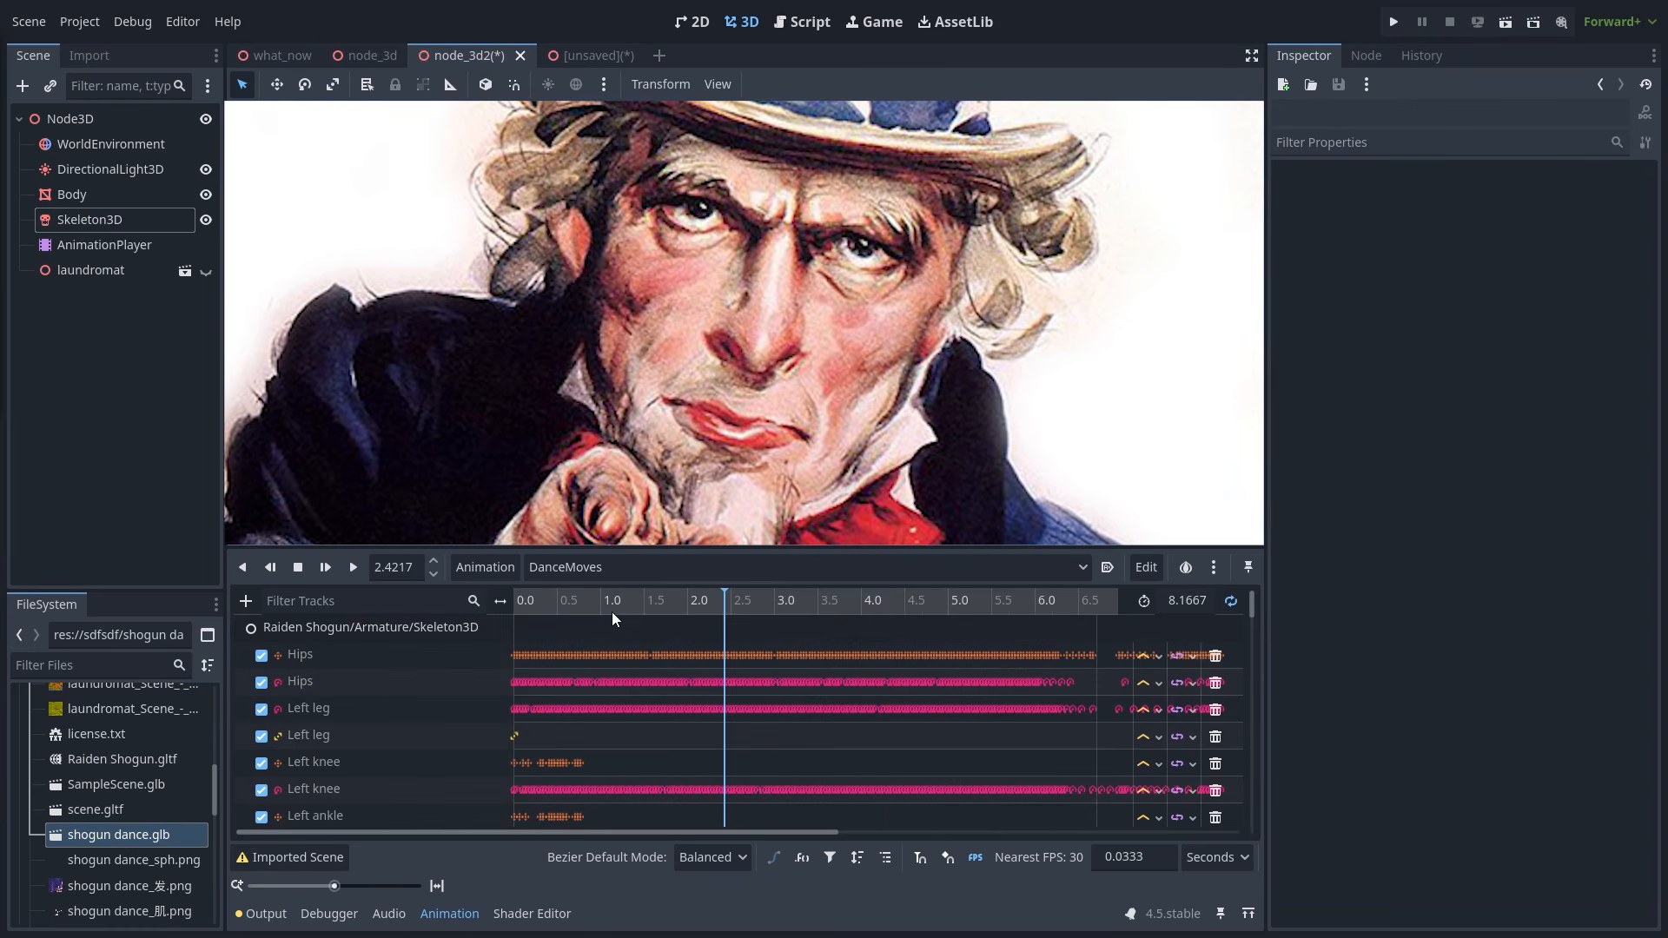
- Restart DanceMoves and compare the first Hips track's node path with the Skeleton3D
{"action": "left_click", "coordinate": [144, 251]}
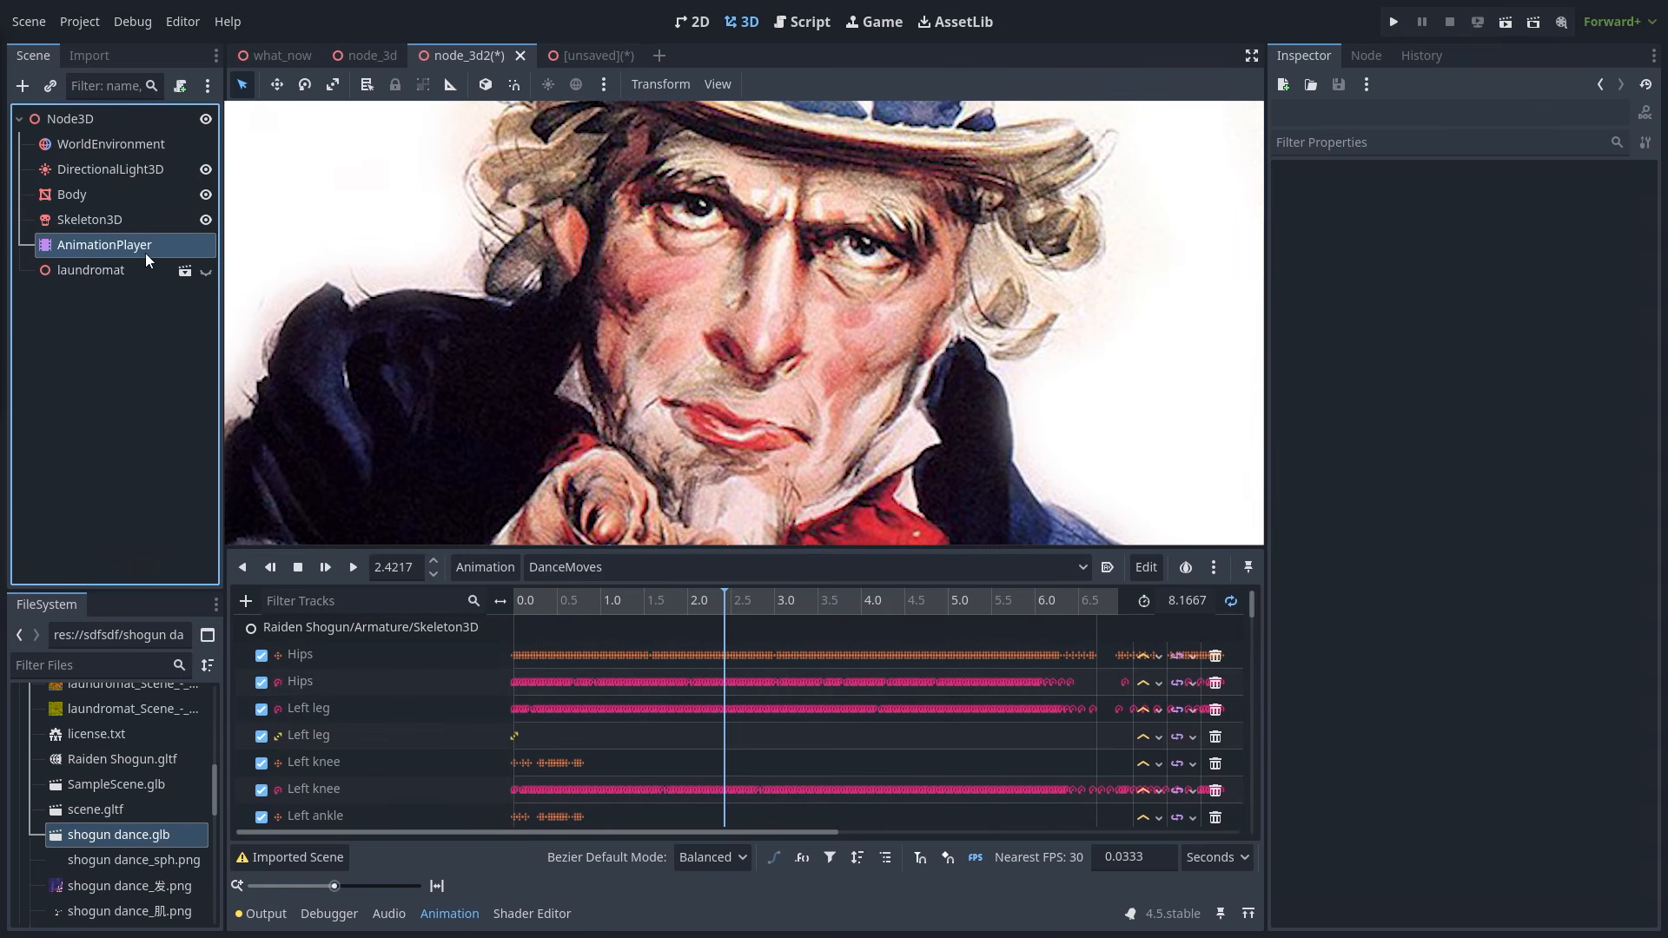
{"action": "left_click", "coordinate": [353, 567]}
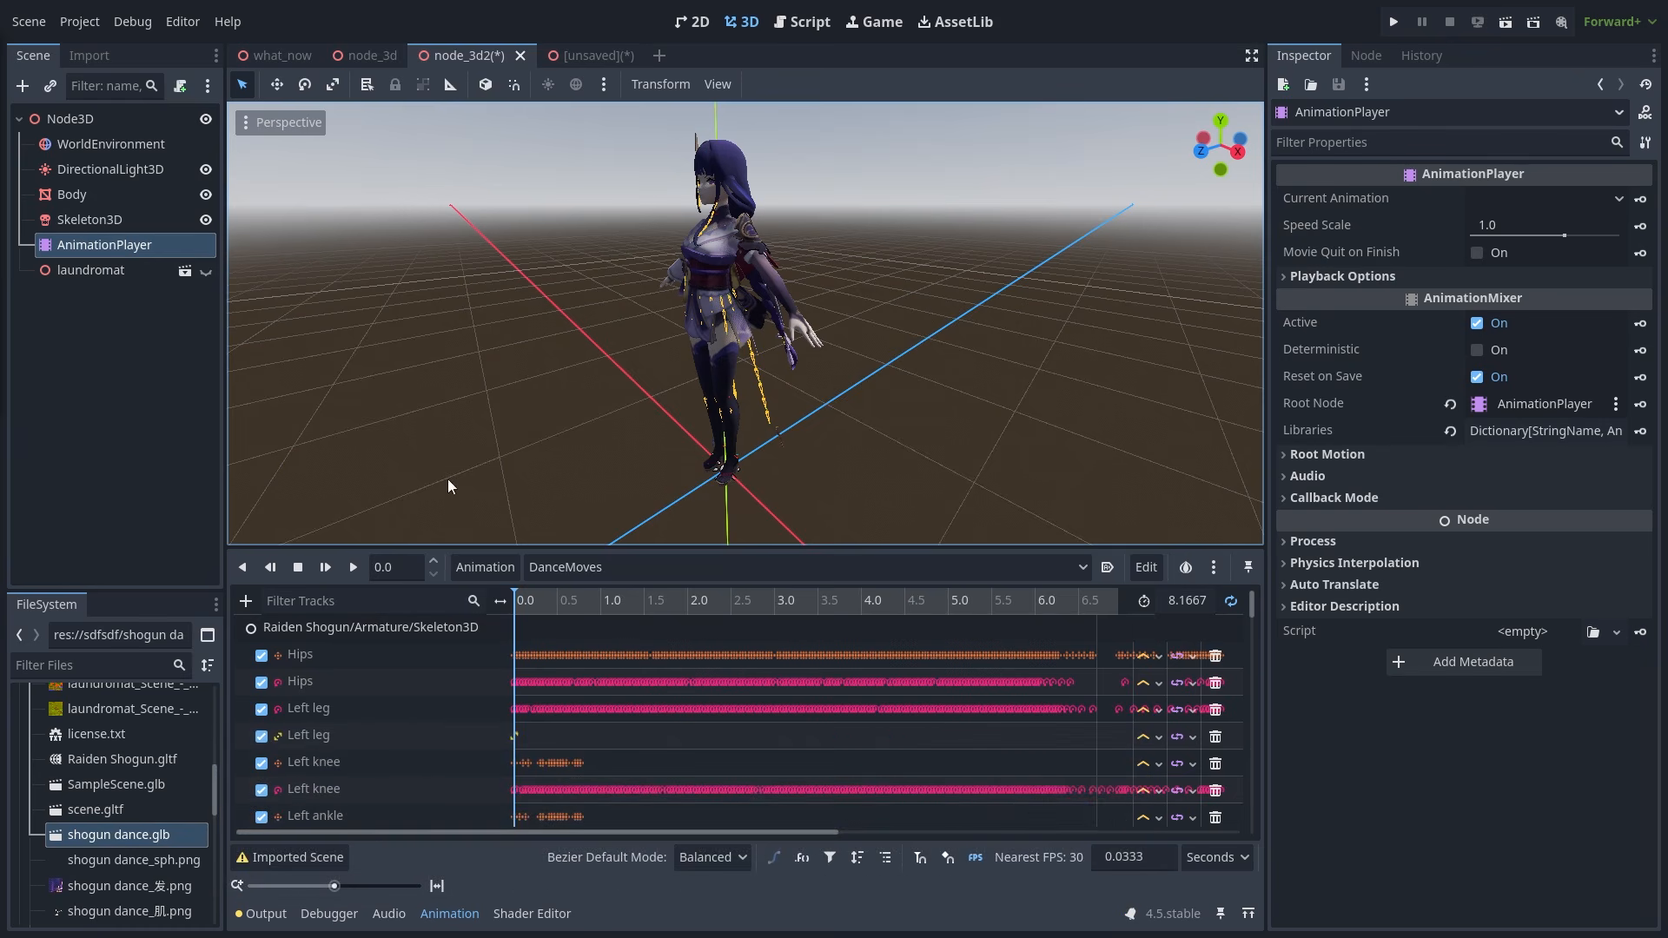
{"action": "double_click", "coordinate": [372, 653]}
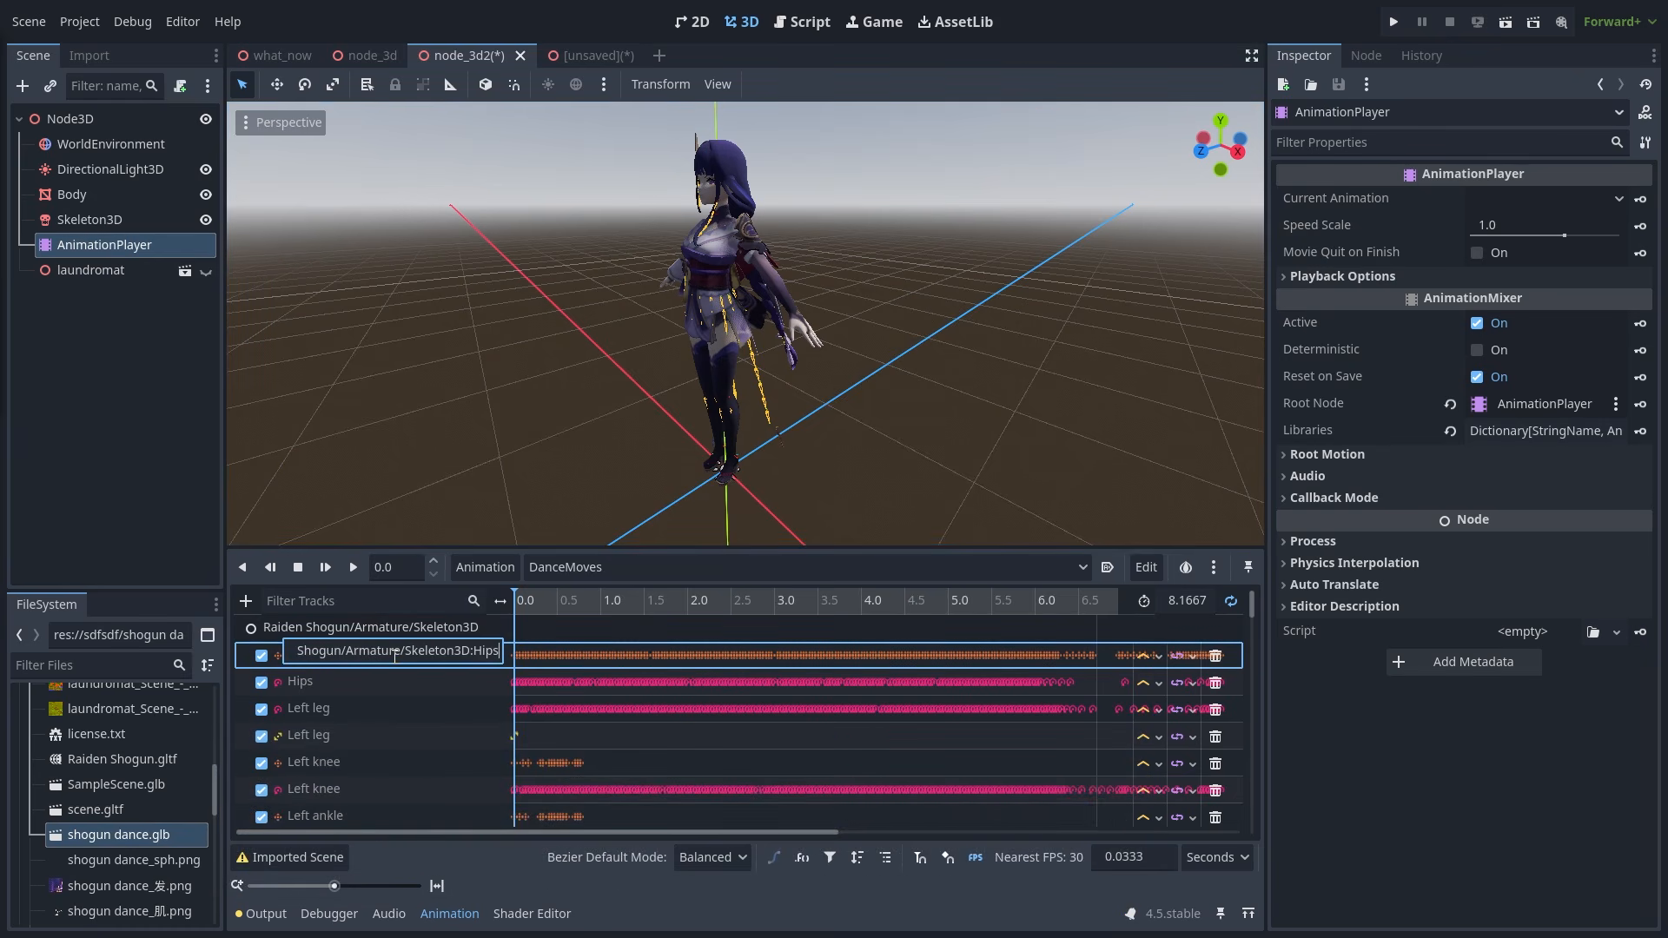
{"action": "left_click", "coordinate": [110, 222]}
{"action": "left_click", "coordinate": [109, 224]}
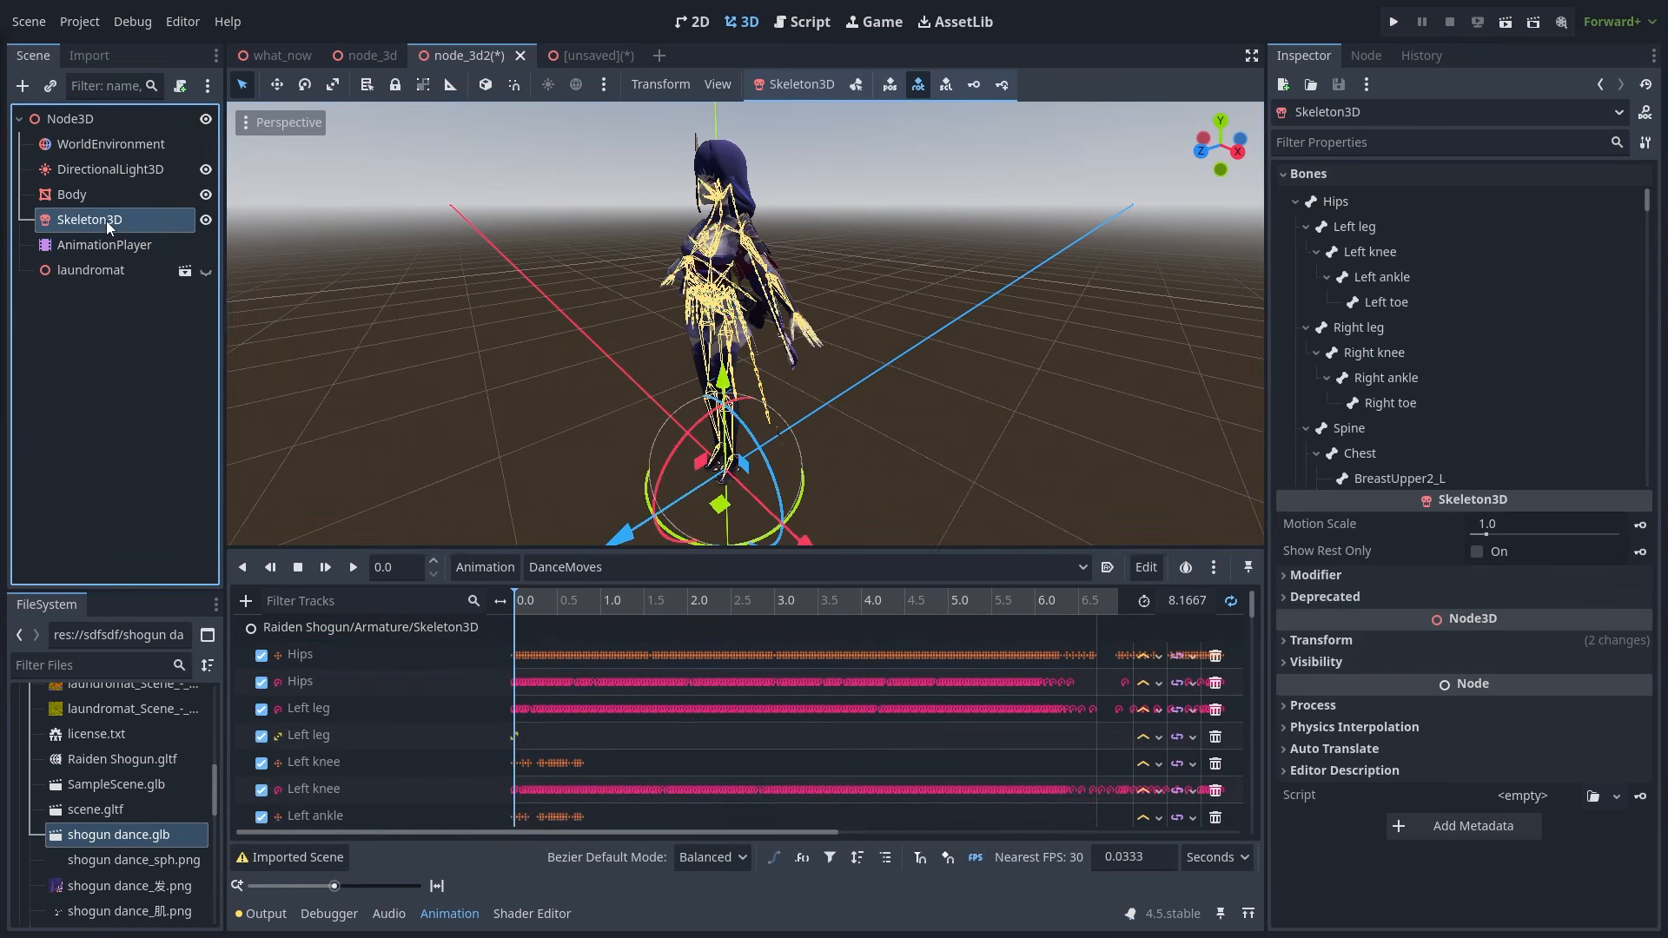
{"action": "left_click", "coordinate": [551, 447]}
{"action": "middle_click_drag", "start_coordinate": [551, 447], "coordinate": [649, 455]}
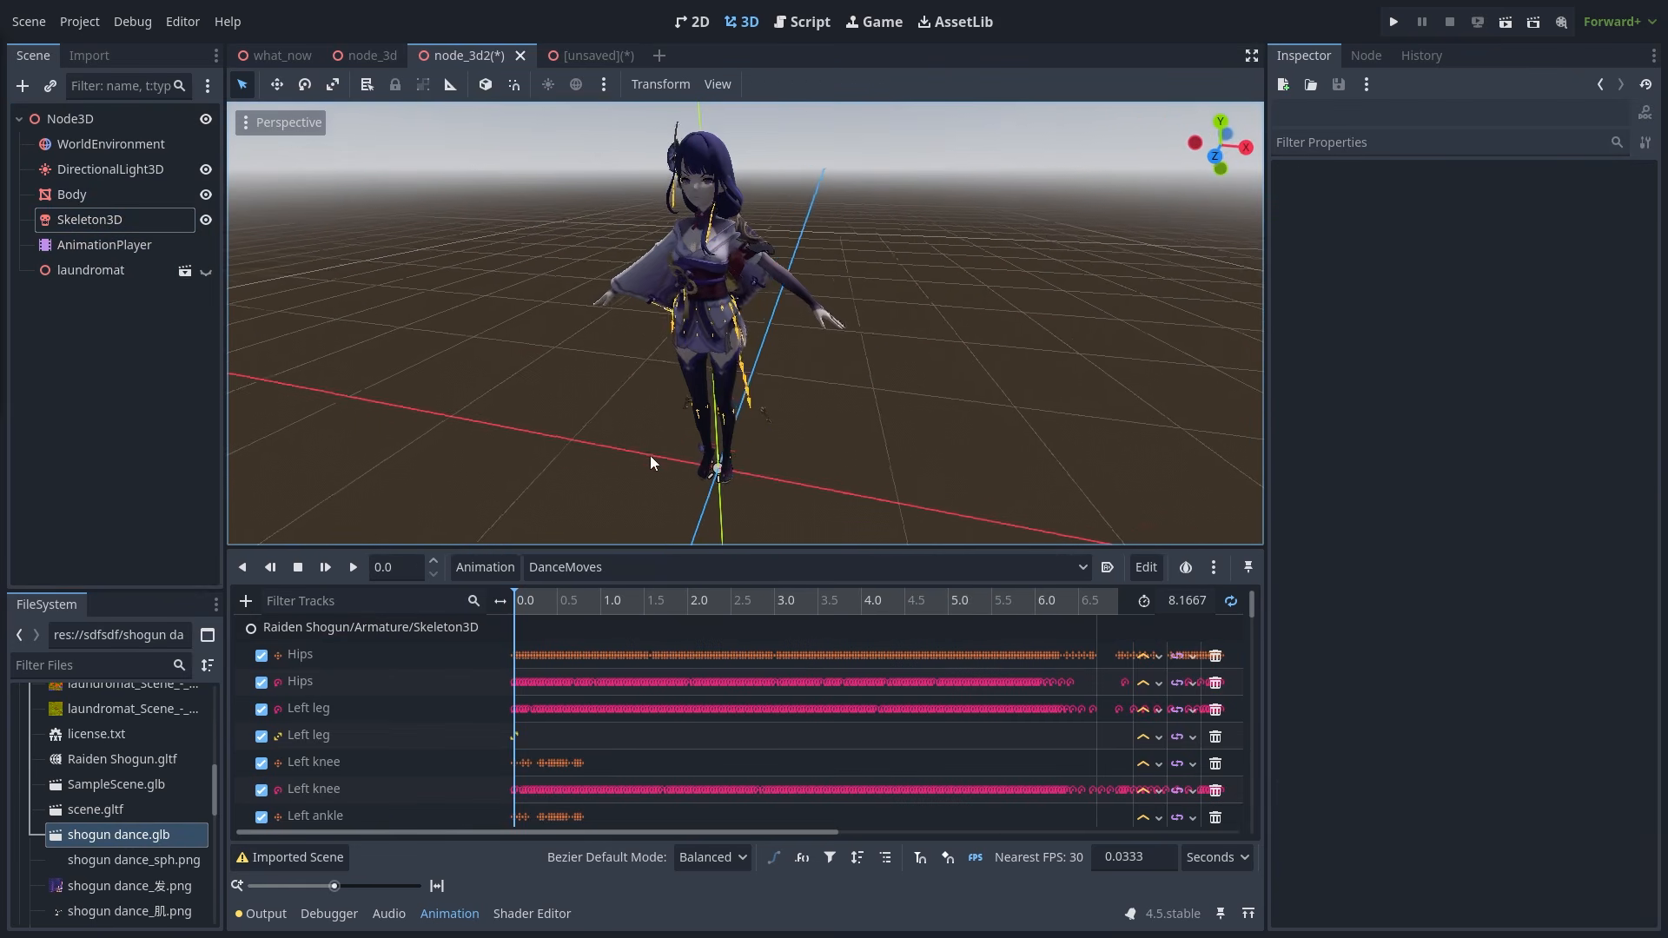
{"action": "left_click", "coordinate": [403, 660]}
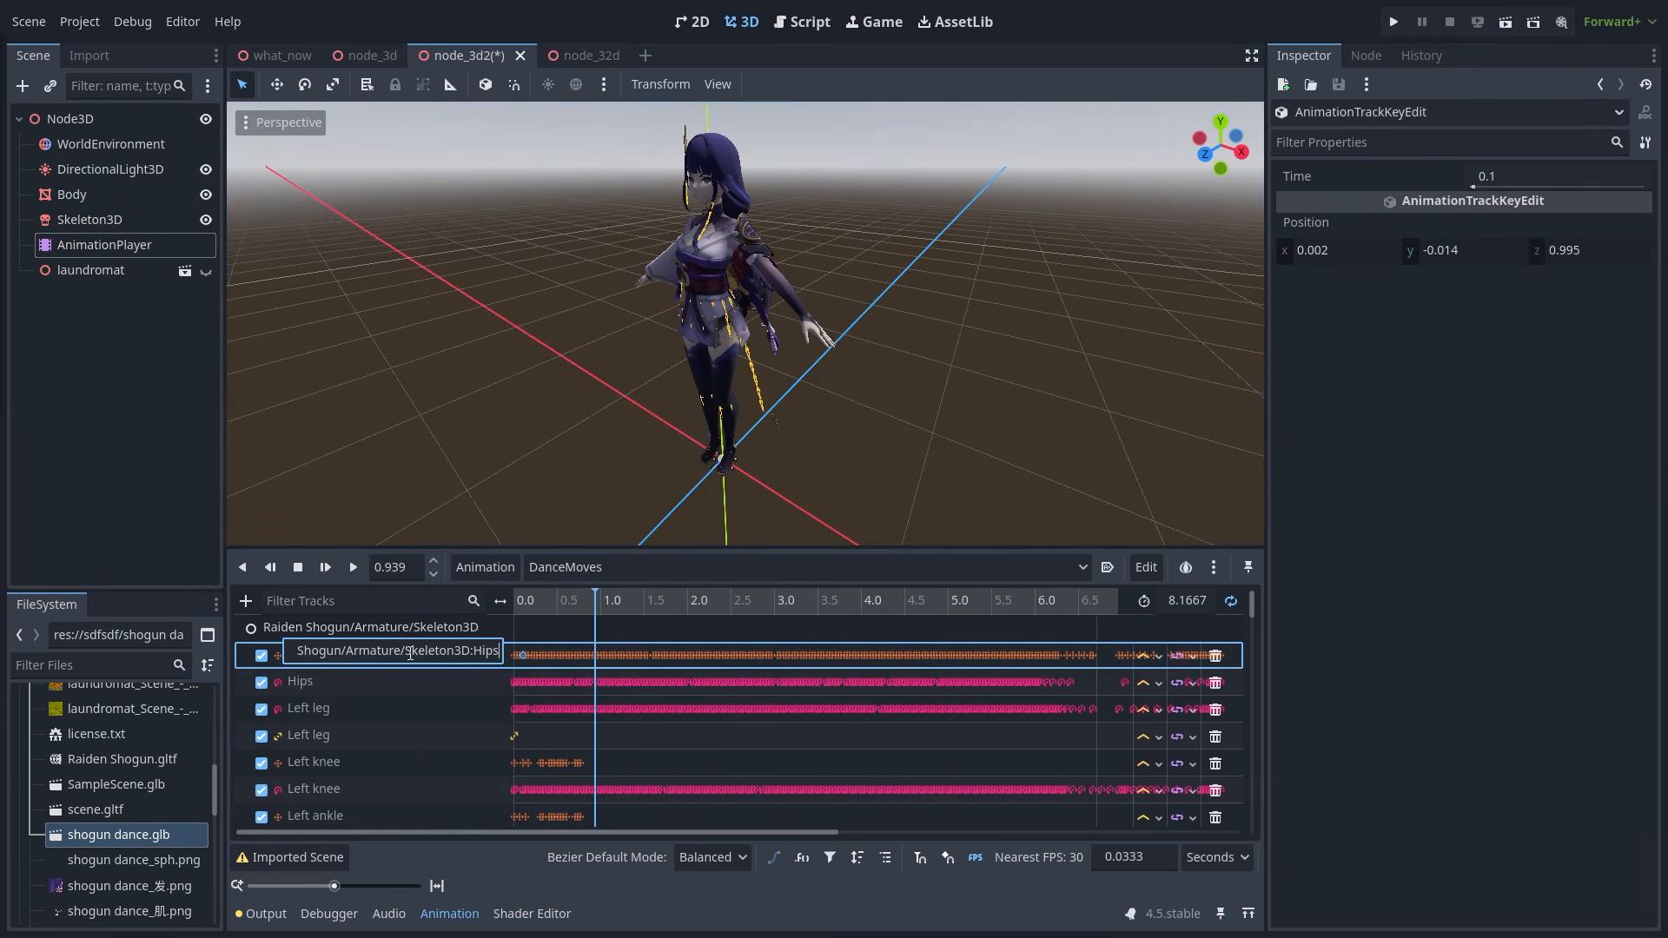
- Shorten the Hips track to Skeleton3D:Hips, set the root node to Node3D, and play DanceMoves
{"action": "left_click_drag", "start_coordinate": [299, 651], "coordinate": [260, 653]}
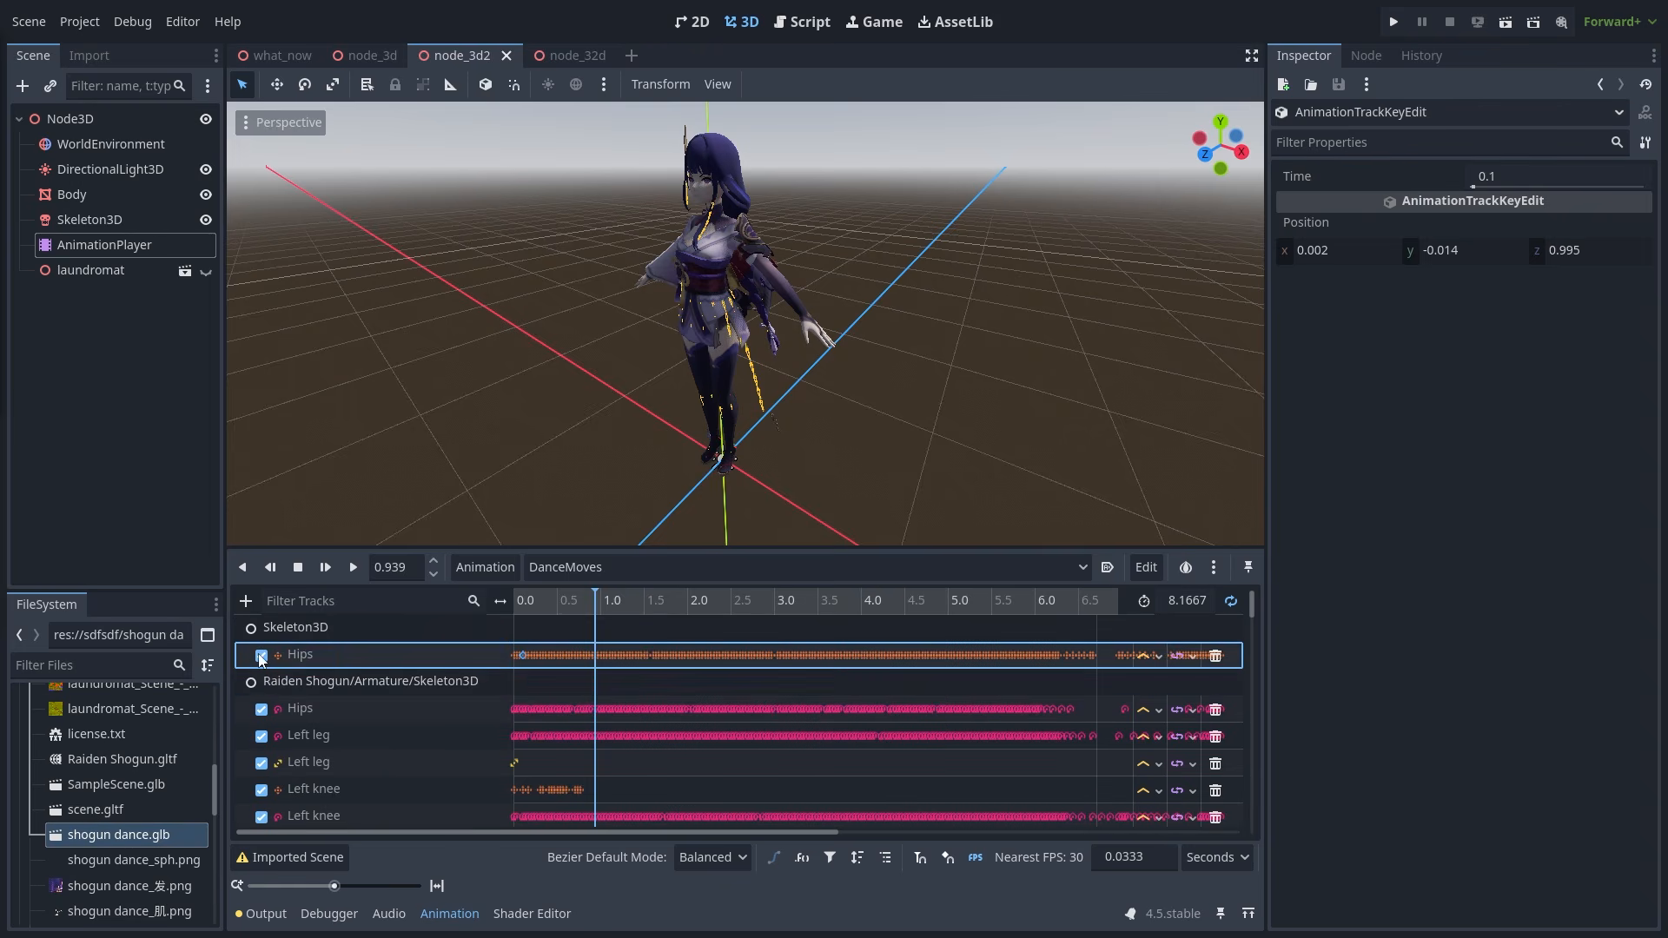
{"action": "left_click", "coordinate": [272, 469]}
{"action": "left_click", "coordinate": [119, 247]}
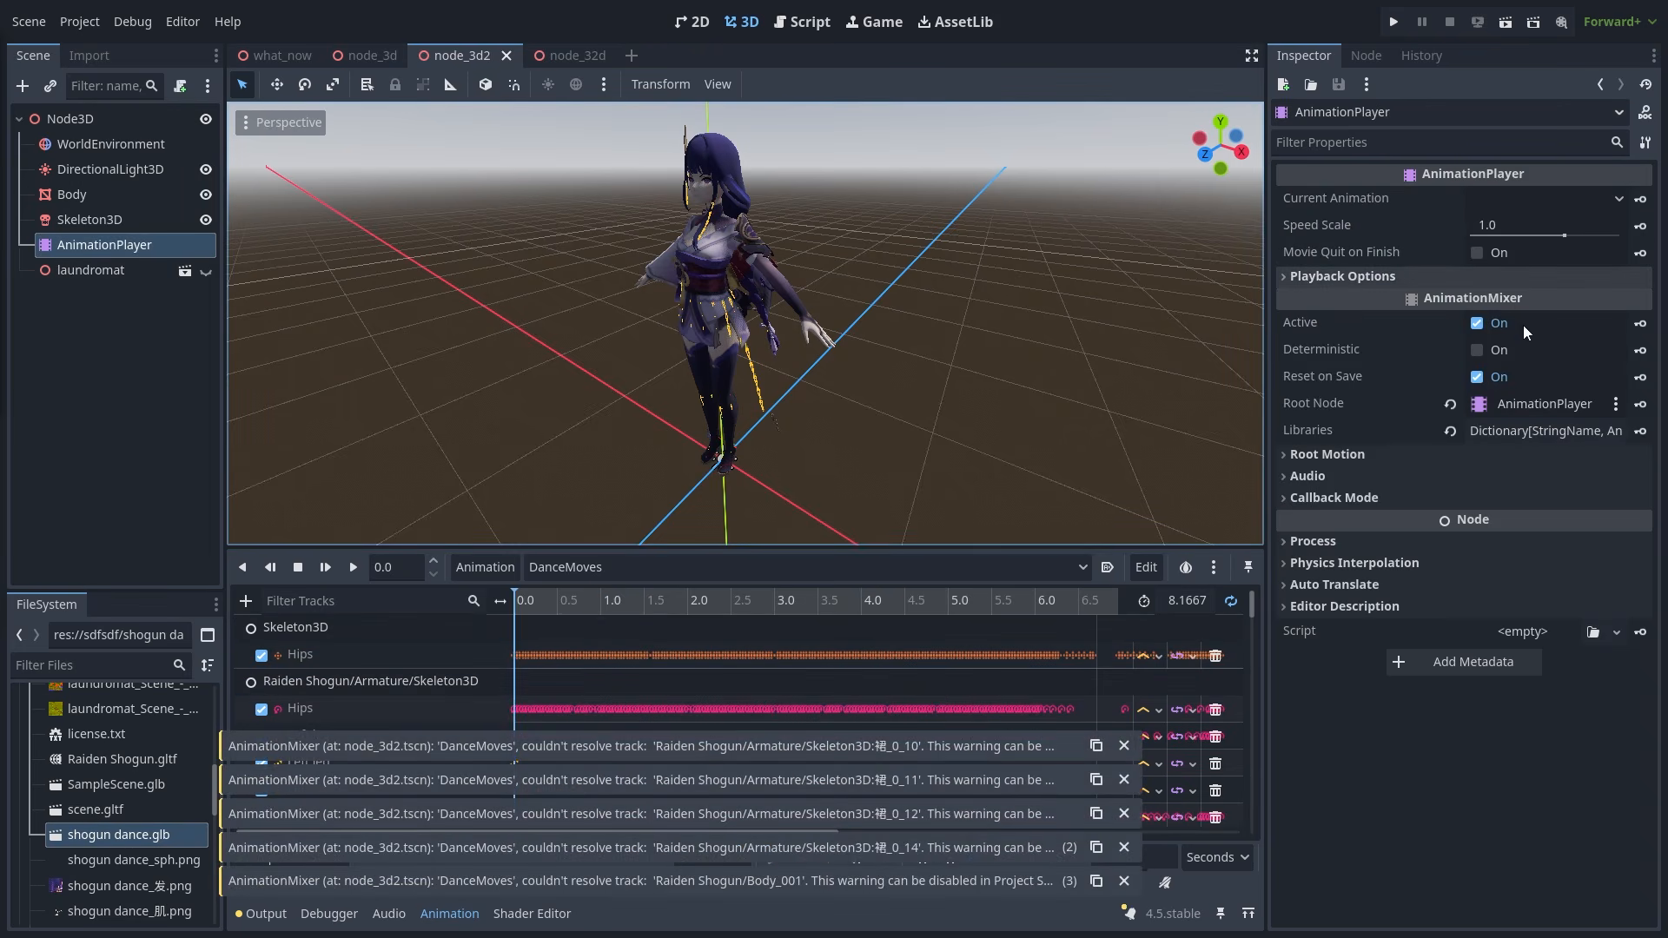
{"action": "left_click", "coordinate": [1523, 394]}
{"action": "double_click", "coordinate": [796, 221]}
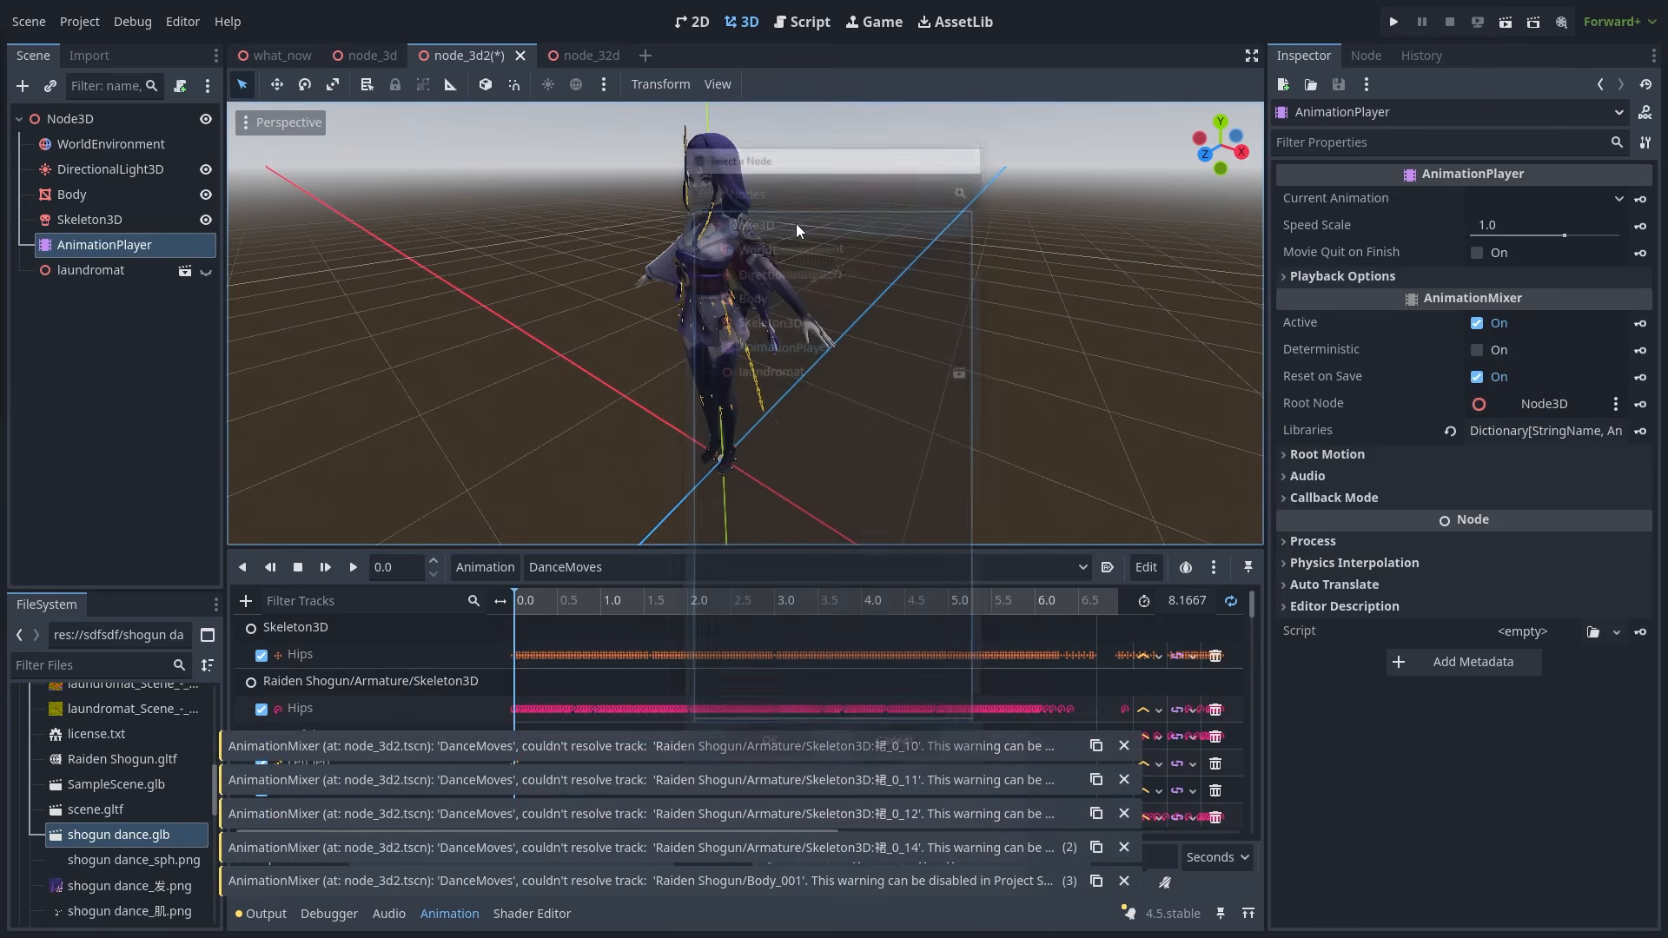
{"action": "left_click", "coordinate": [337, 568]}
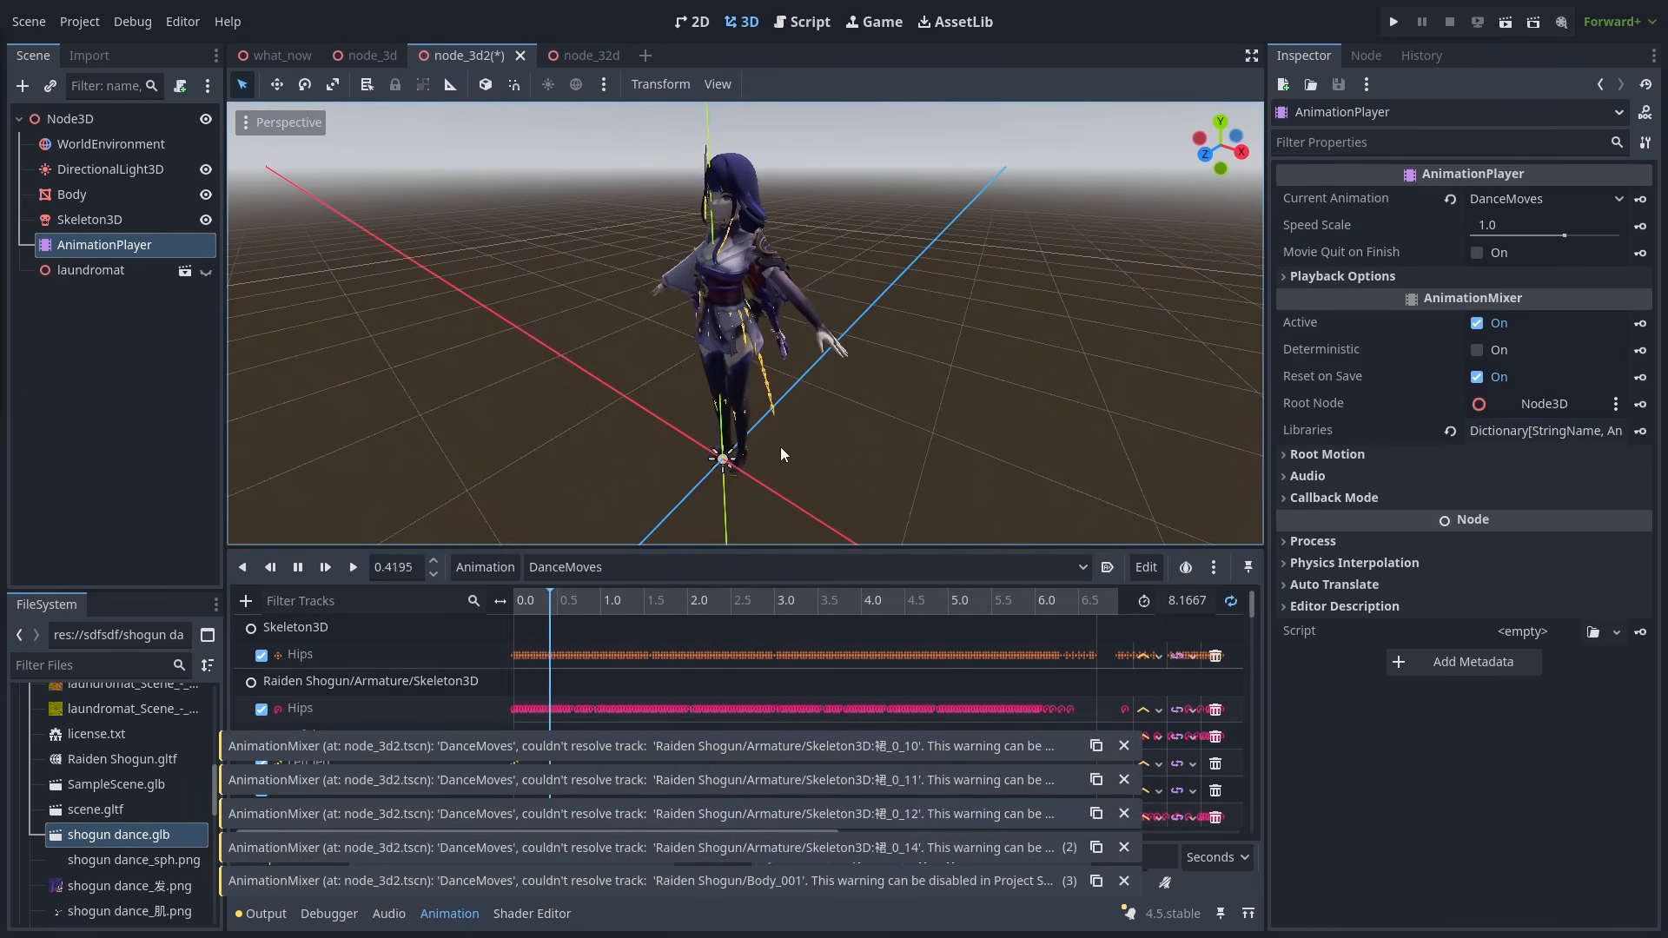
- Check the Skeleton3D:Hips, Raiden Shogun Hips and Left leg track paths
{"action": "middle_click_drag", "start_coordinate": [877, 429], "coordinate": [800, 404]}
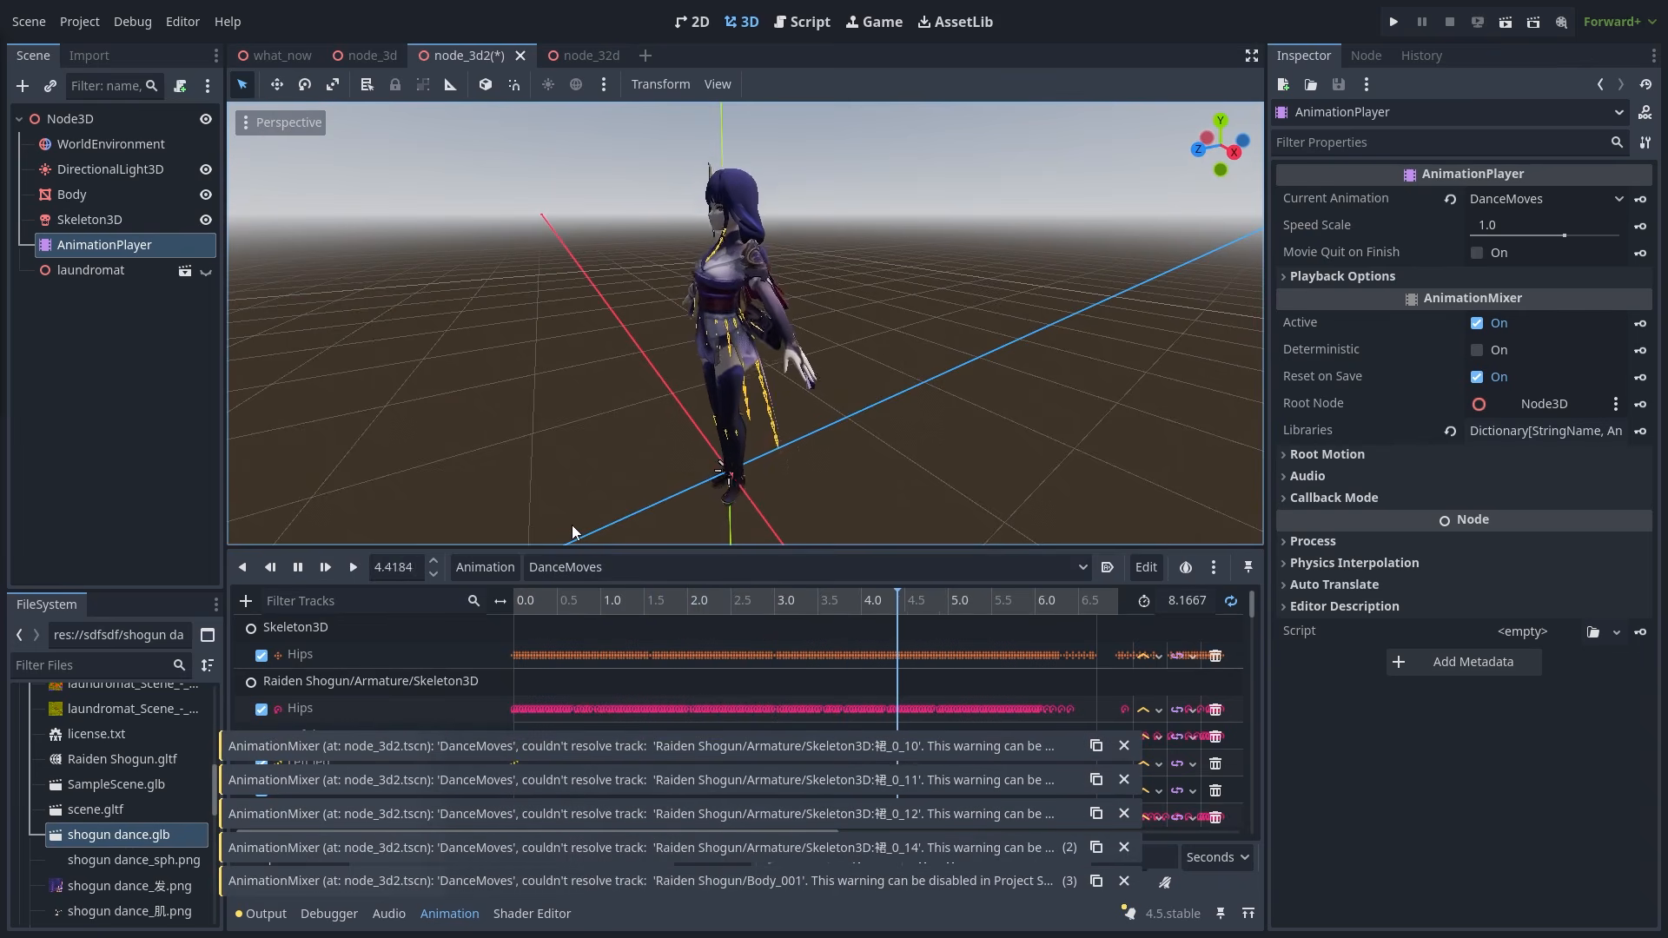
{"action": "double_click", "coordinate": [459, 654]}
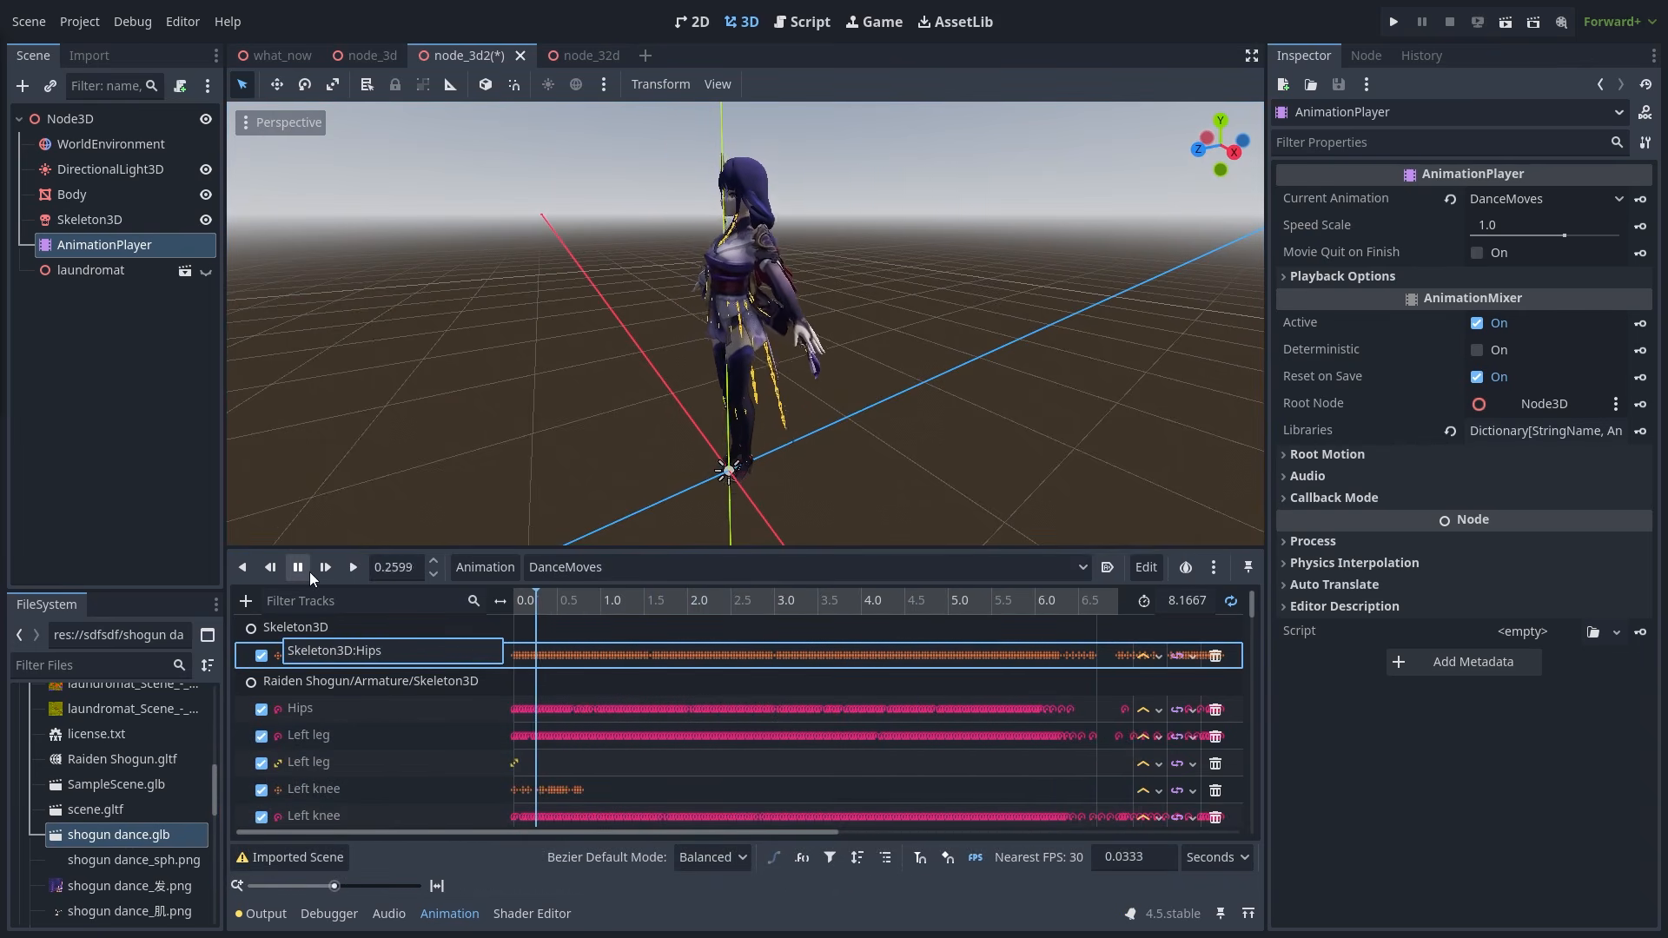
{"action": "double_click", "coordinate": [407, 711]}
{"action": "double_click", "coordinate": [444, 737]}
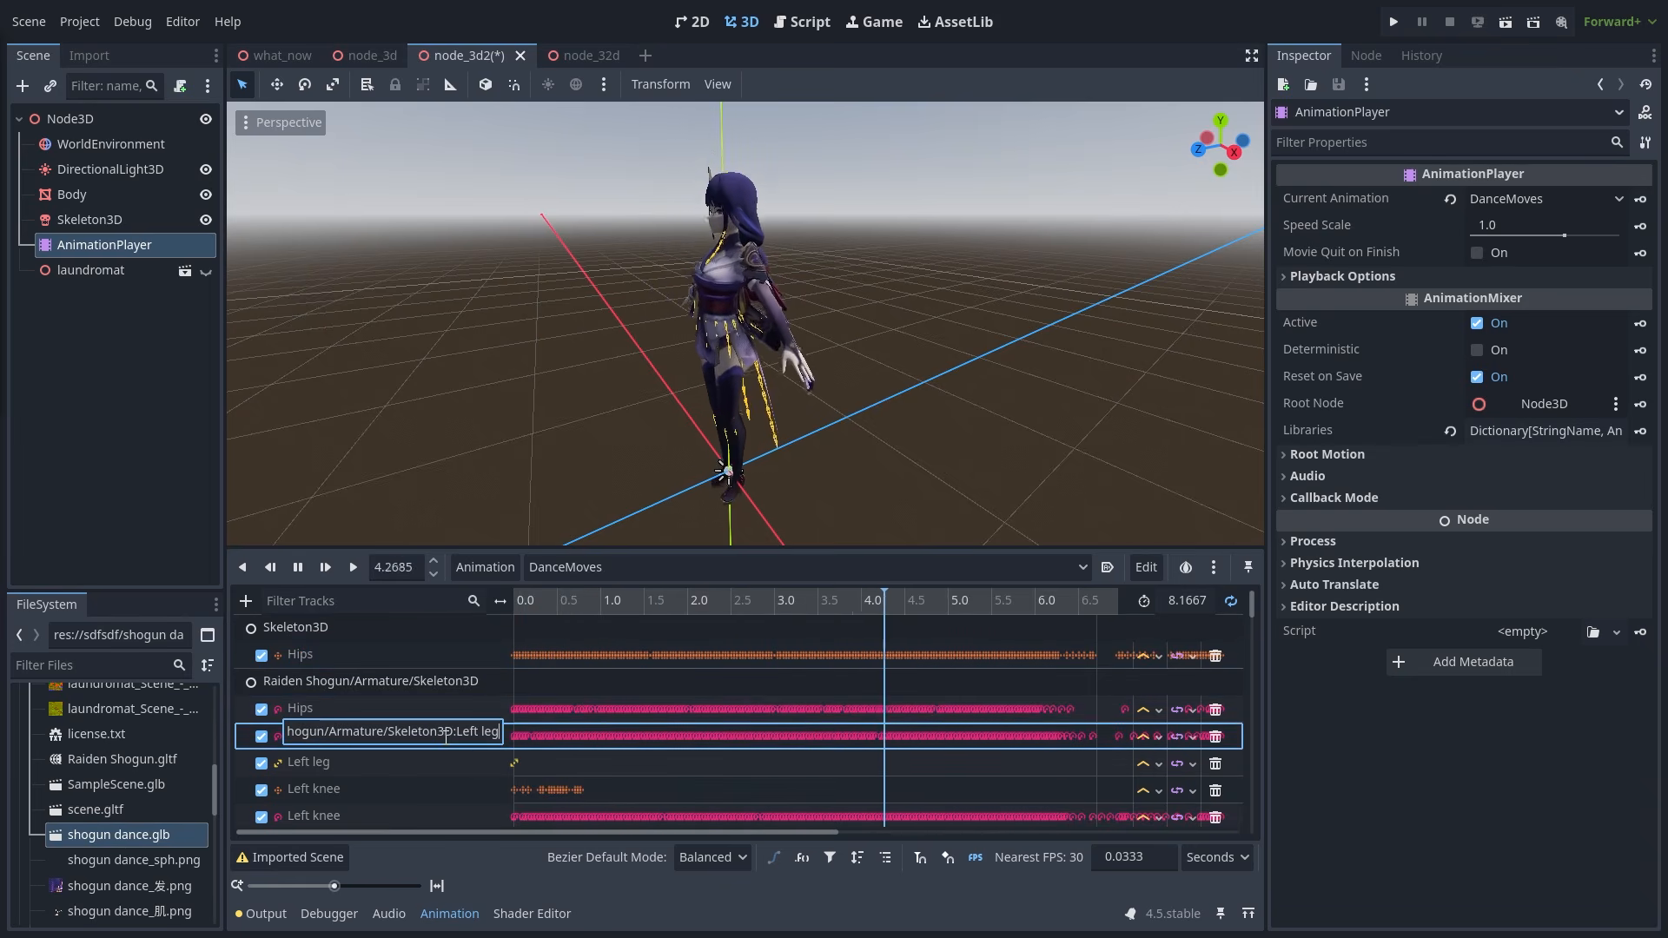
{"action": "double_click", "coordinate": [456, 763]}
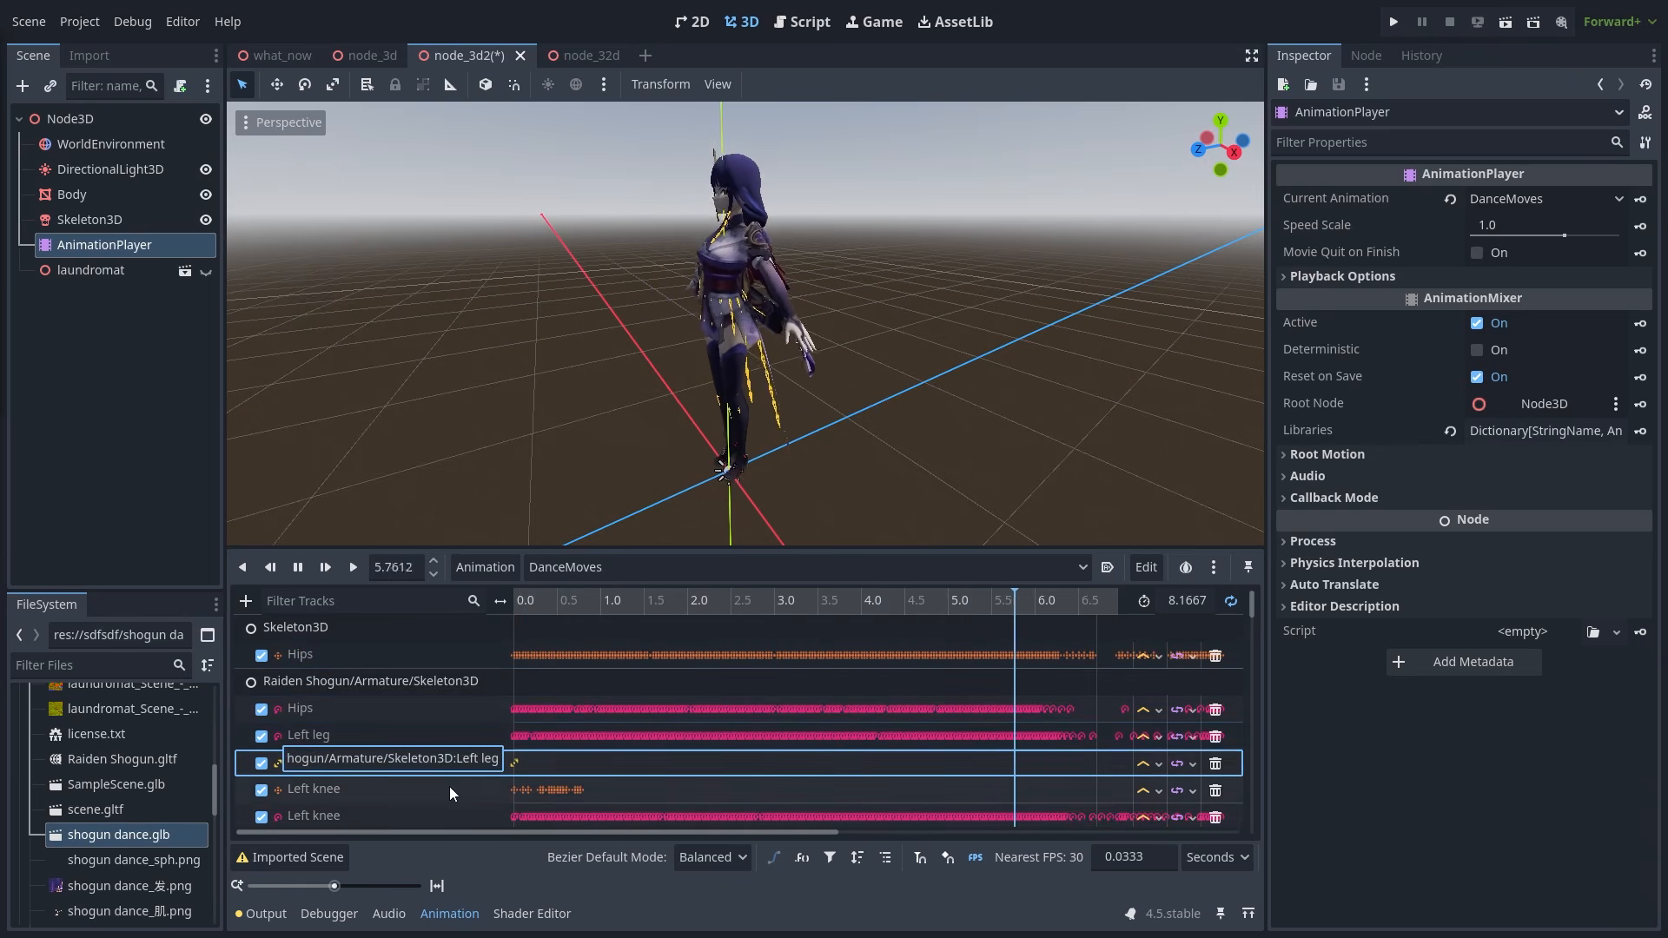
{"action": "left_click", "coordinate": [443, 788]}
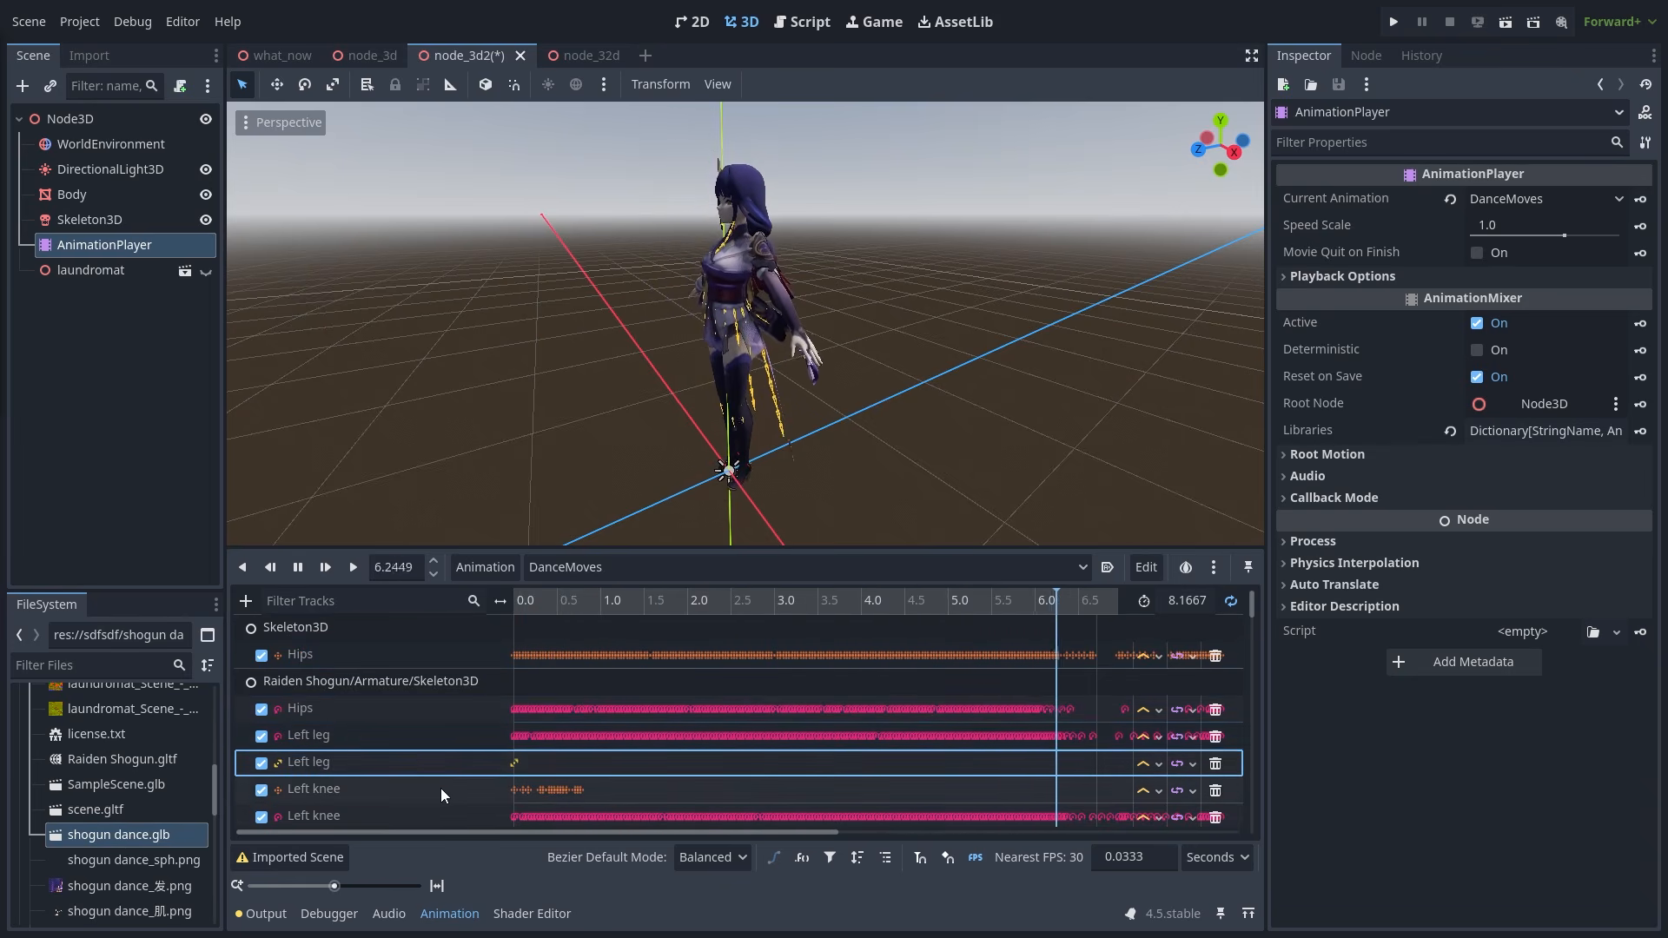
- Add a new node with a child Node3D in the scene tree and start renaming it
{"action": "right_click", "coordinate": [75, 305]}
{"action": "right_click", "coordinate": [112, 295]}
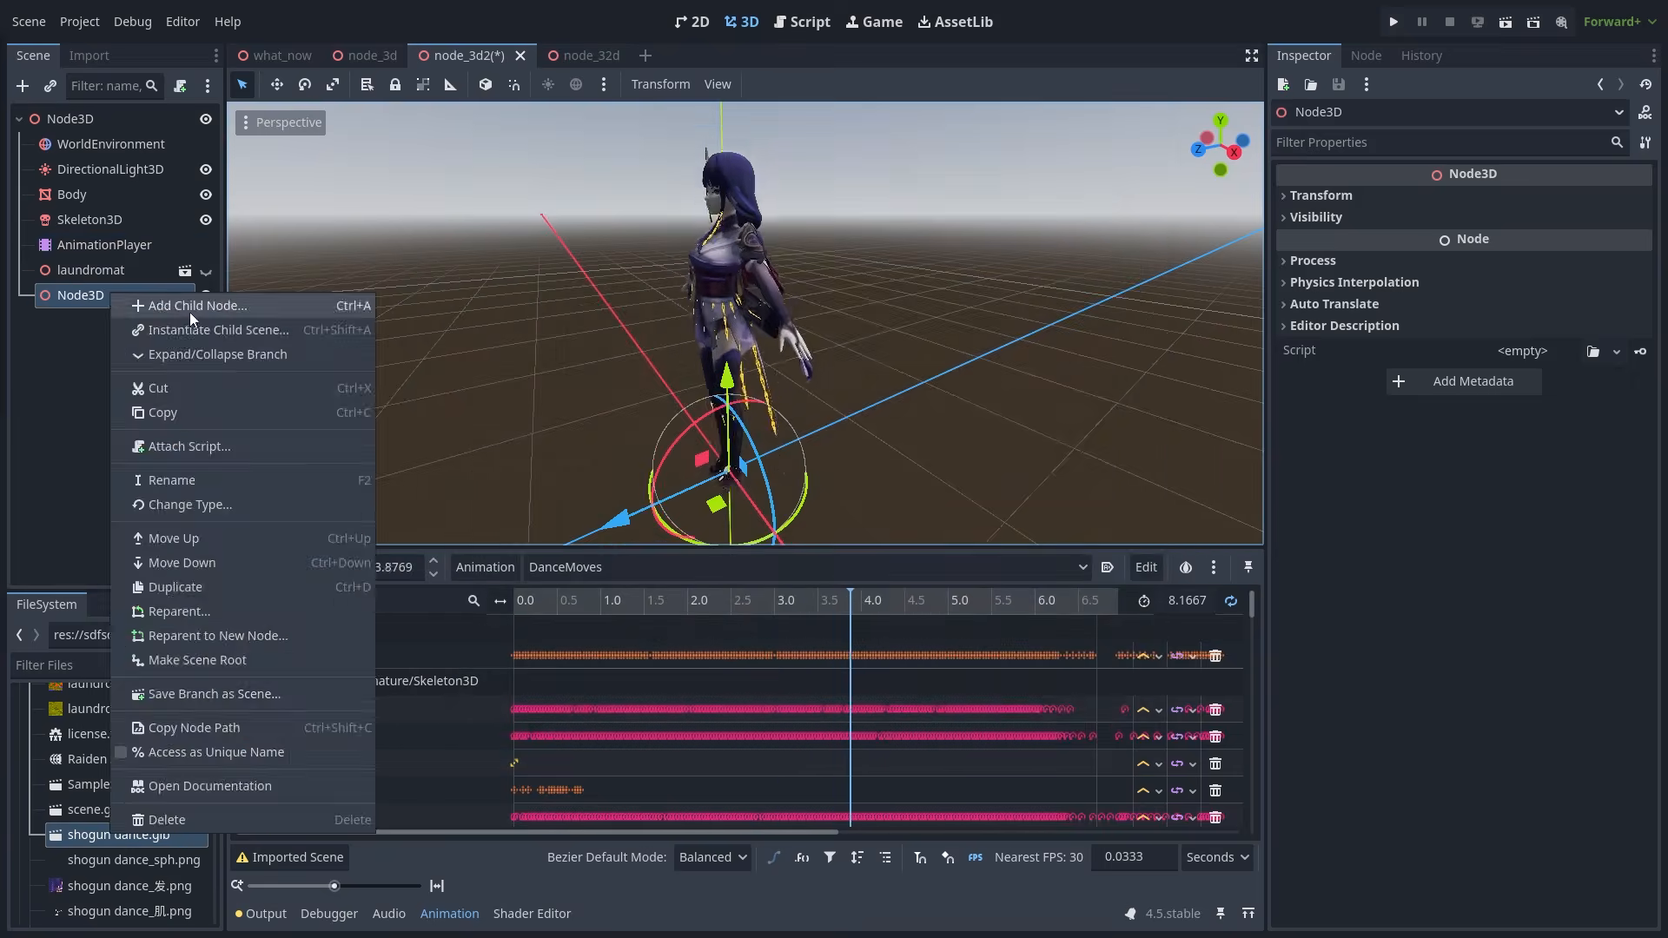
{"action": "left_click", "coordinate": [190, 311]}
{"action": "key", "text": "Return"}
{"action": "double_click", "coordinate": [92, 296]}
- Name the nodes 'Raiden Shougun' and 'Armature', then move Skeleton3D under Armature
{"action": "type", "text": "Raiden Shougun"}
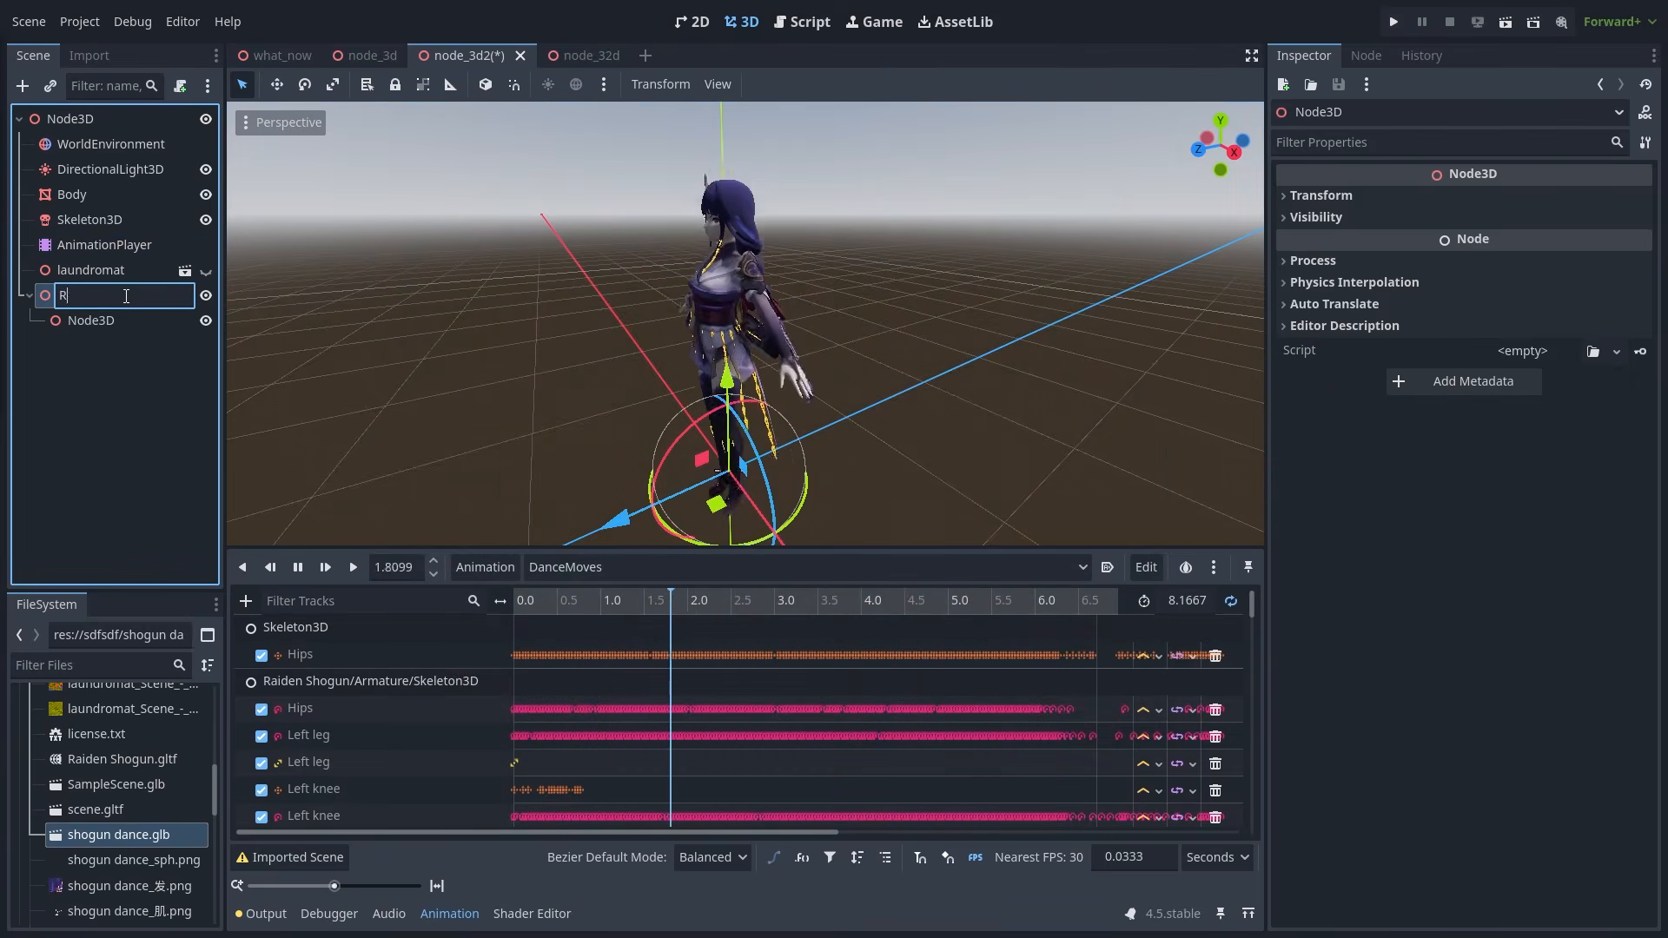
{"action": "key", "text": "Return"}
{"action": "double_click", "coordinate": [113, 320]}
{"action": "type", "text": "Armature"}
{"action": "key", "text": "Return"}
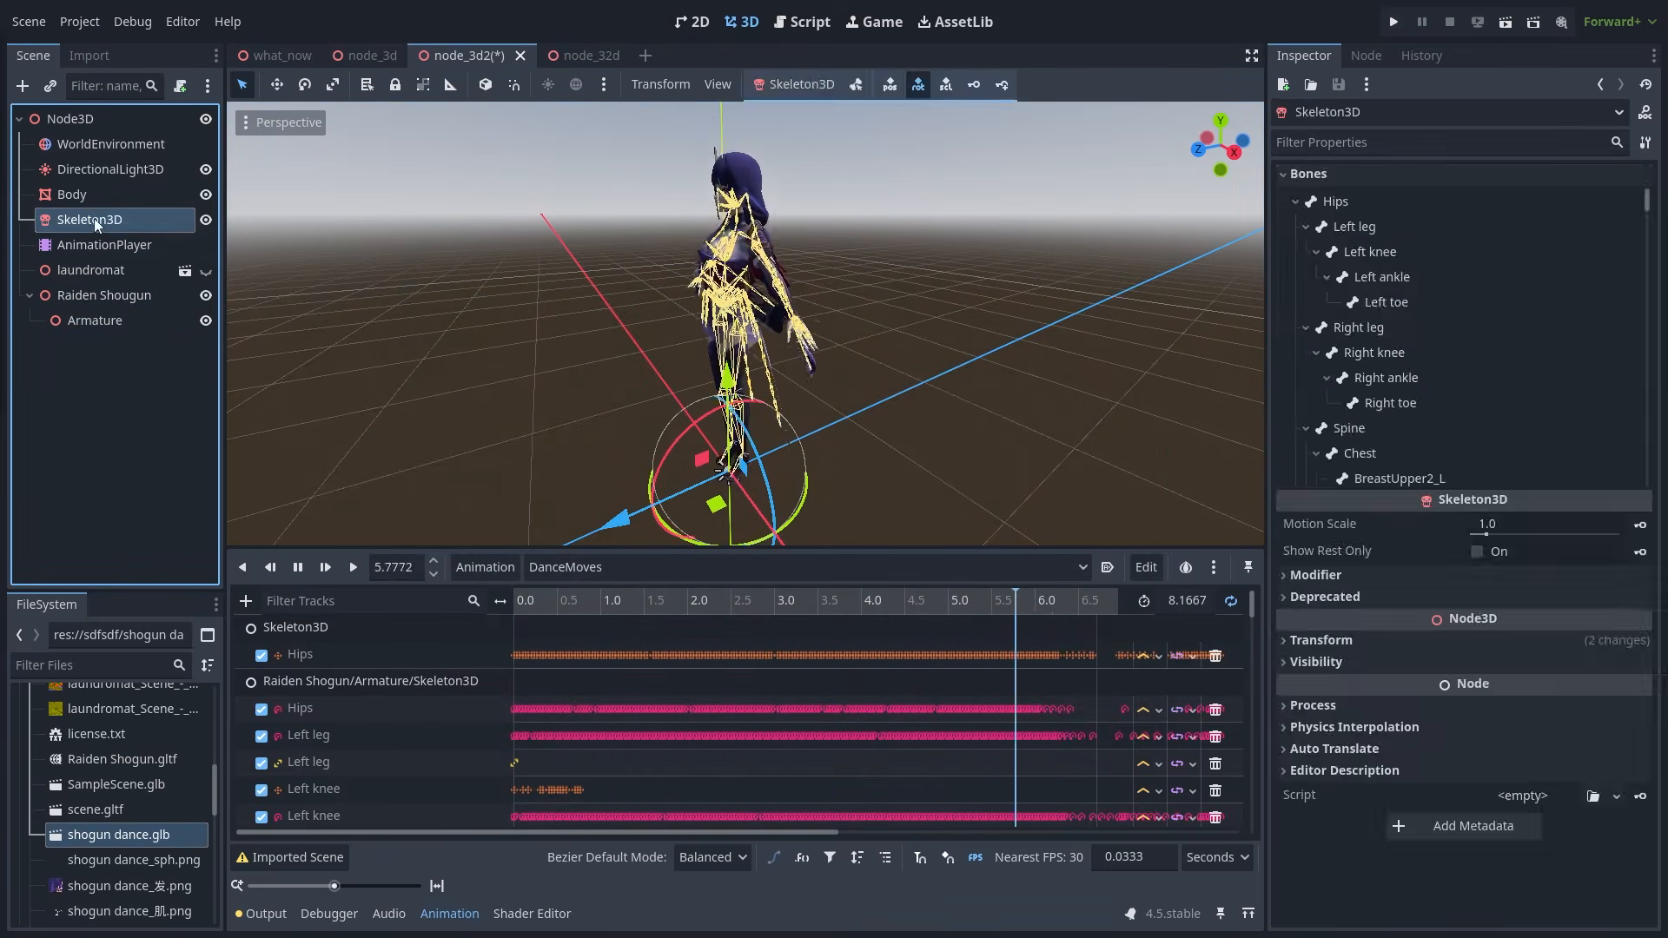
{"action": "left_click_drag", "start_coordinate": [94, 217], "coordinate": [91, 320]}
- Correct the first Hips track path to Raiden Shogun/Armature/Skeleton3D:Hips
{"action": "double_click", "coordinate": [406, 708]}
{"action": "key", "text": "ctrl+c"}
{"action": "left_click", "coordinate": [346, 653]}
{"action": "key", "text": "Home"}
{"action": "key", "text": "ctrl+v"}
{"action": "key", "text": "Return"}
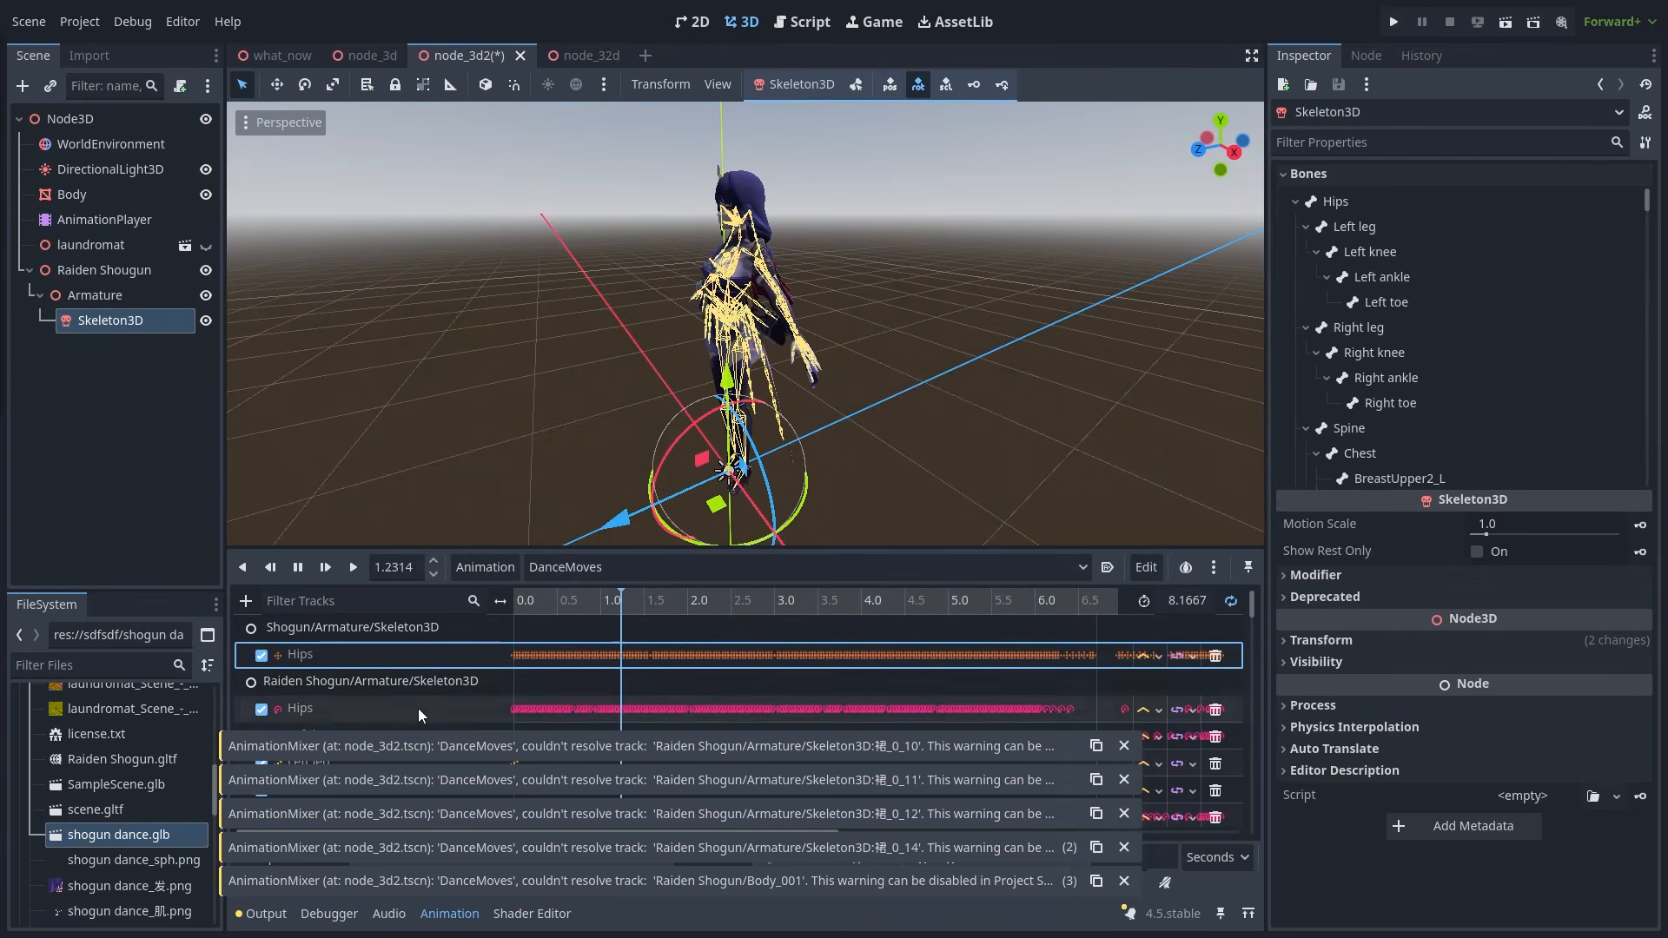
{"action": "left_click", "coordinate": [382, 708]}
{"action": "left_click_drag", "start_coordinate": [405, 705], "coordinate": [287, 702]}
{"action": "key", "text": "ctrl+c"}
{"action": "left_click", "coordinate": [338, 654]}
{"action": "key", "text": "ctrl+v"}
{"action": "key", "text": "Return"}
- Replay DanceMoves to watch the character dance, then stop it at 1.8714 s
{"action": "left_click", "coordinate": [73, 195]}
{"action": "left_click", "coordinate": [353, 567]}
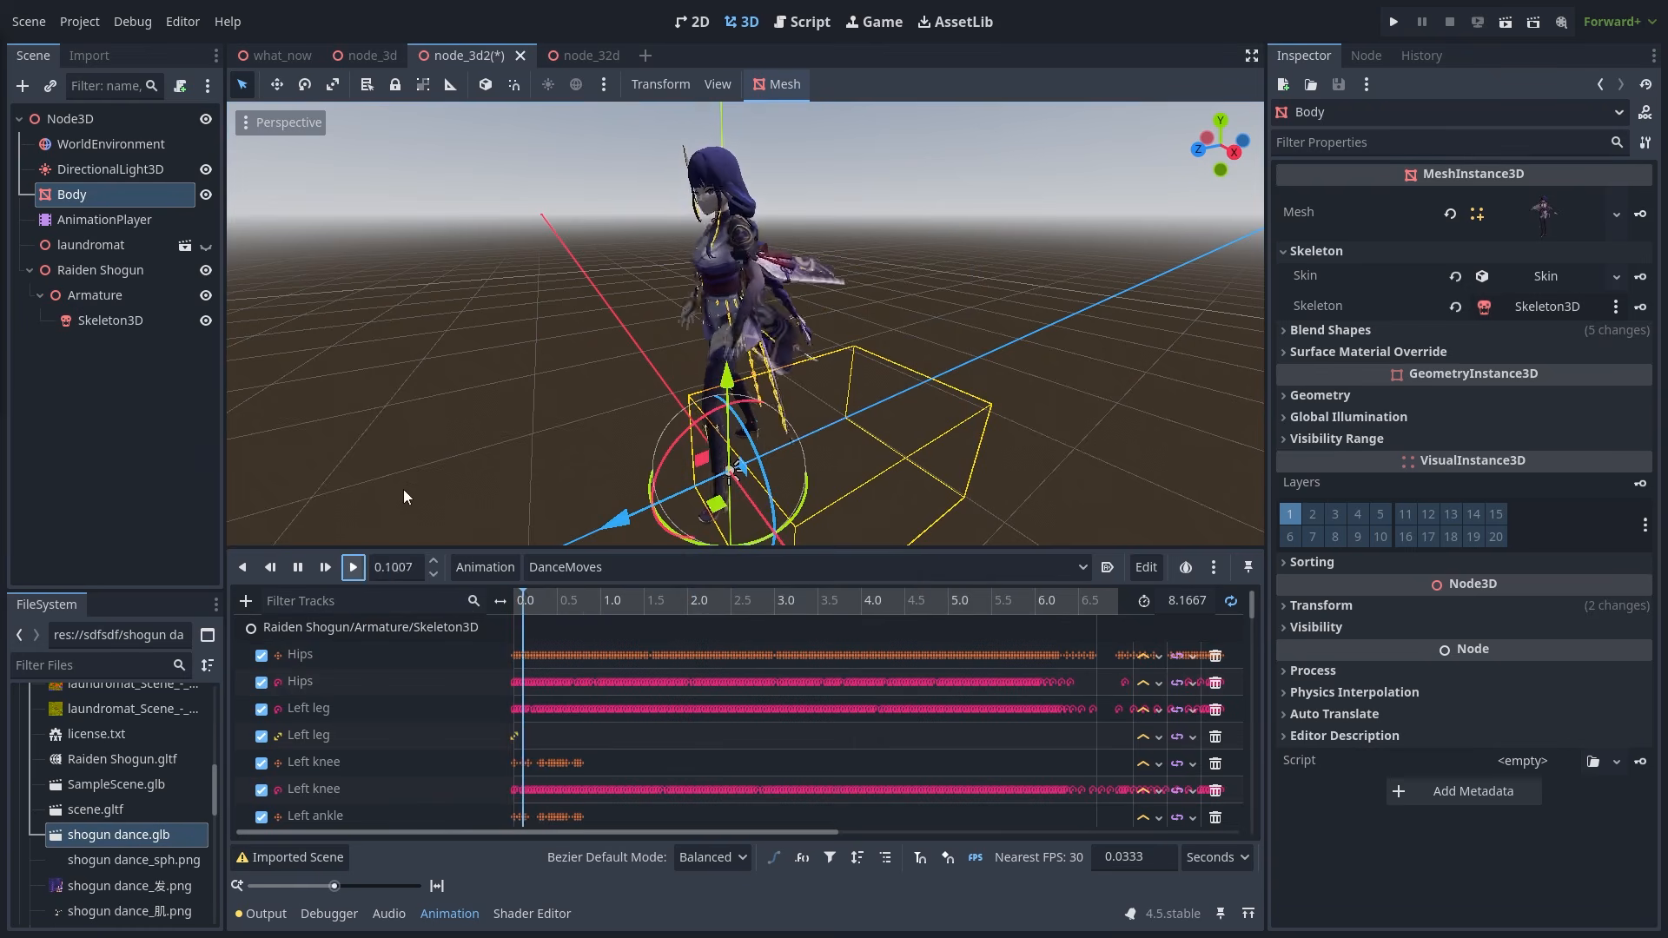
{"action": "left_click", "coordinate": [473, 389]}
{"action": "scroll", "coordinate": [474, 389], "scroll_direction": "down", "scroll_amount": 2}
{"action": "middle_click_drag", "start_coordinate": [473, 387], "coordinate": [627, 429]}
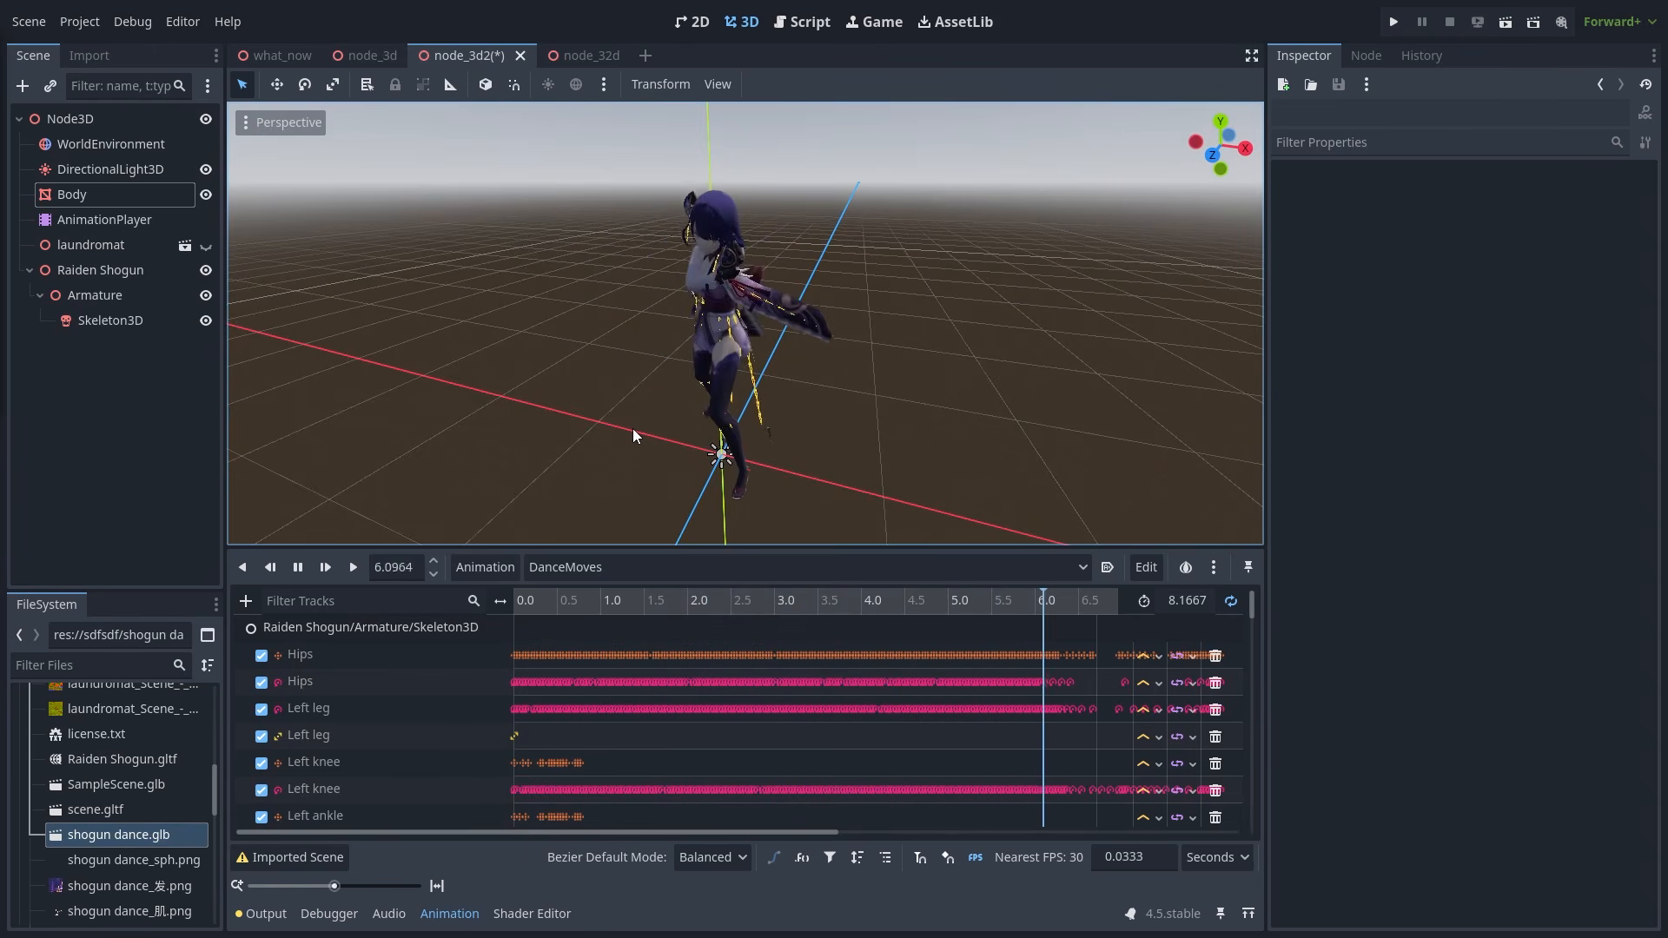
{"action": "left_click", "coordinate": [300, 567]}
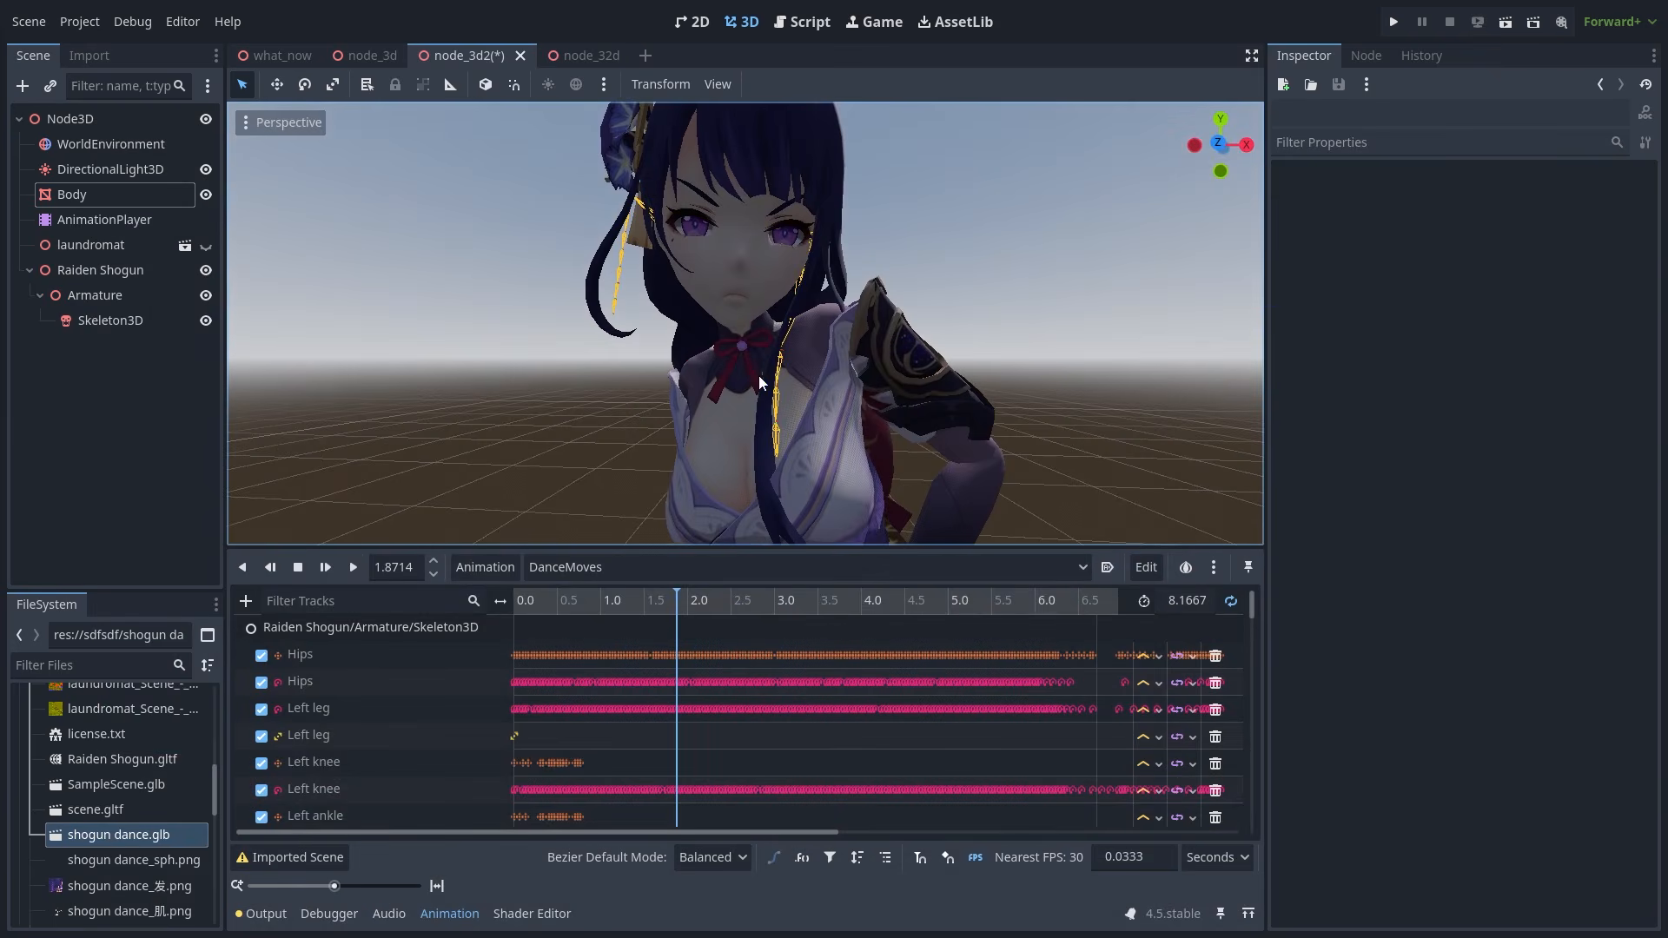
- Set Body blend shapes: Sadness 1.0, Upper -1.0, Serious Left, Anger Eye -0.16734, Pupil 0.8625
{"action": "left_click", "coordinate": [758, 376]}
{"action": "scroll", "coordinate": [1524, 425], "scroll_direction": "down", "scroll_amount": 5}
{"action": "scroll", "coordinate": [1520, 478], "scroll_direction": "down", "scroll_amount": 6}
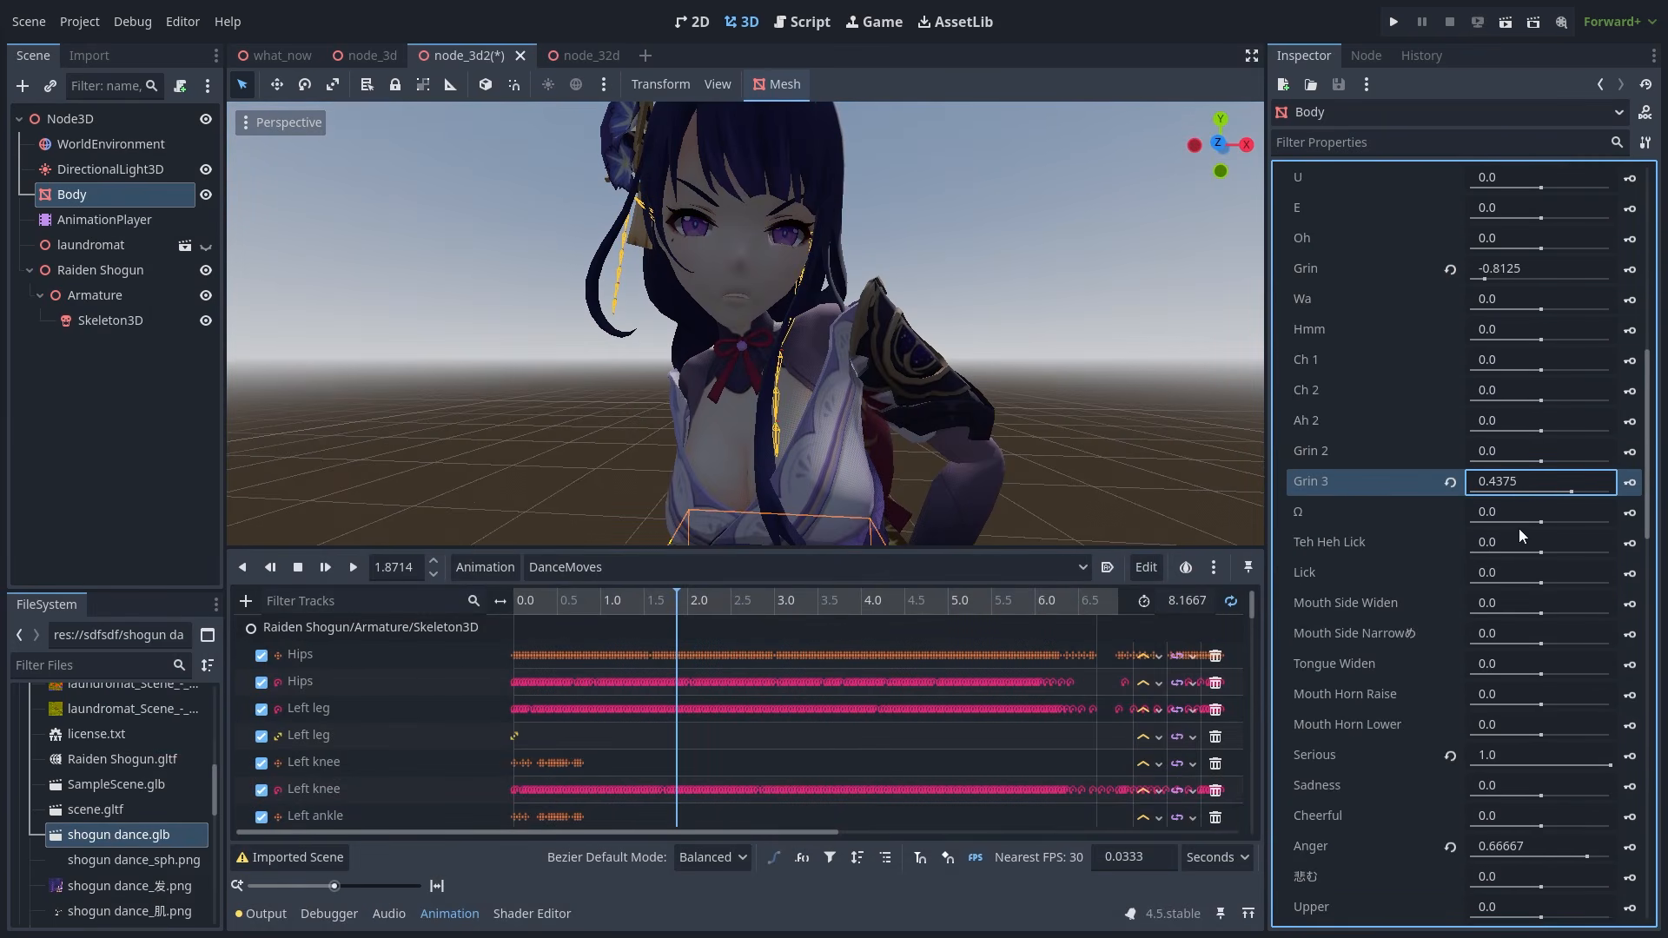
{"action": "left_click_drag", "start_coordinate": [1541, 512], "coordinate": [1614, 511]}
{"action": "left_click_drag", "start_coordinate": [1541, 633], "coordinate": [1468, 632]}
{"action": "scroll", "coordinate": [1507, 673], "scroll_direction": "down", "scroll_amount": 1}
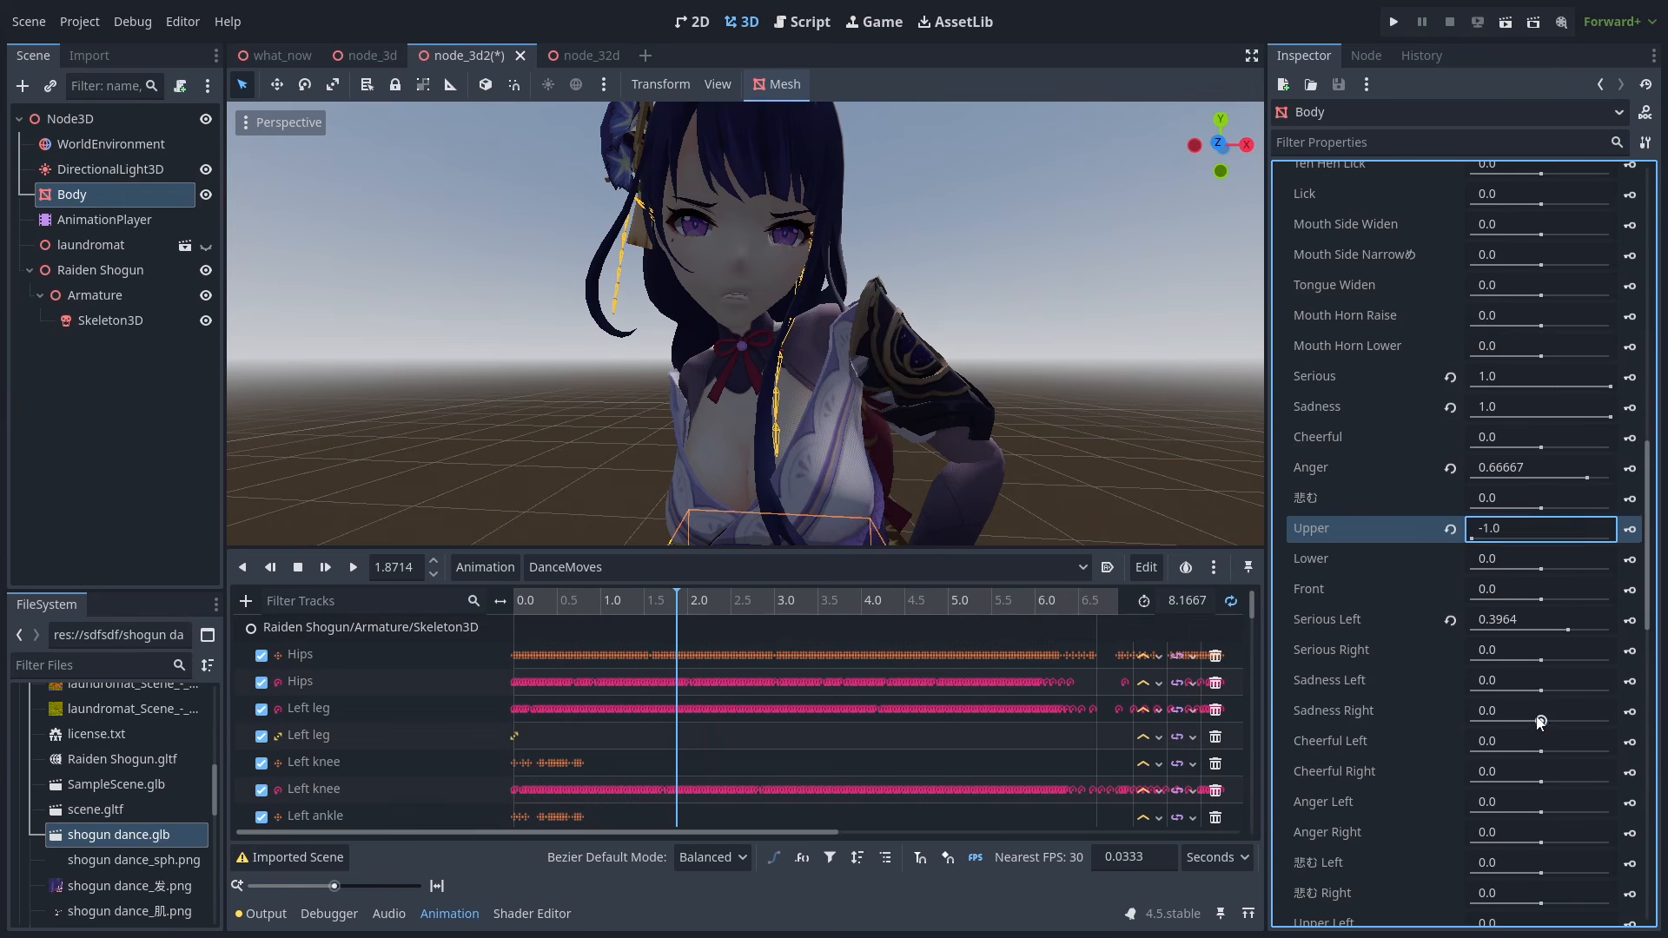
{"action": "left_click_drag", "start_coordinate": [1541, 720], "coordinate": [1596, 721]}
{"action": "left_click_drag", "start_coordinate": [1541, 691], "coordinate": [1600, 690]}
{"action": "left_click_drag", "start_coordinate": [1568, 629], "coordinate": [1582, 627]}
{"action": "scroll", "coordinate": [1536, 674], "scroll_direction": "down", "scroll_amount": 10}
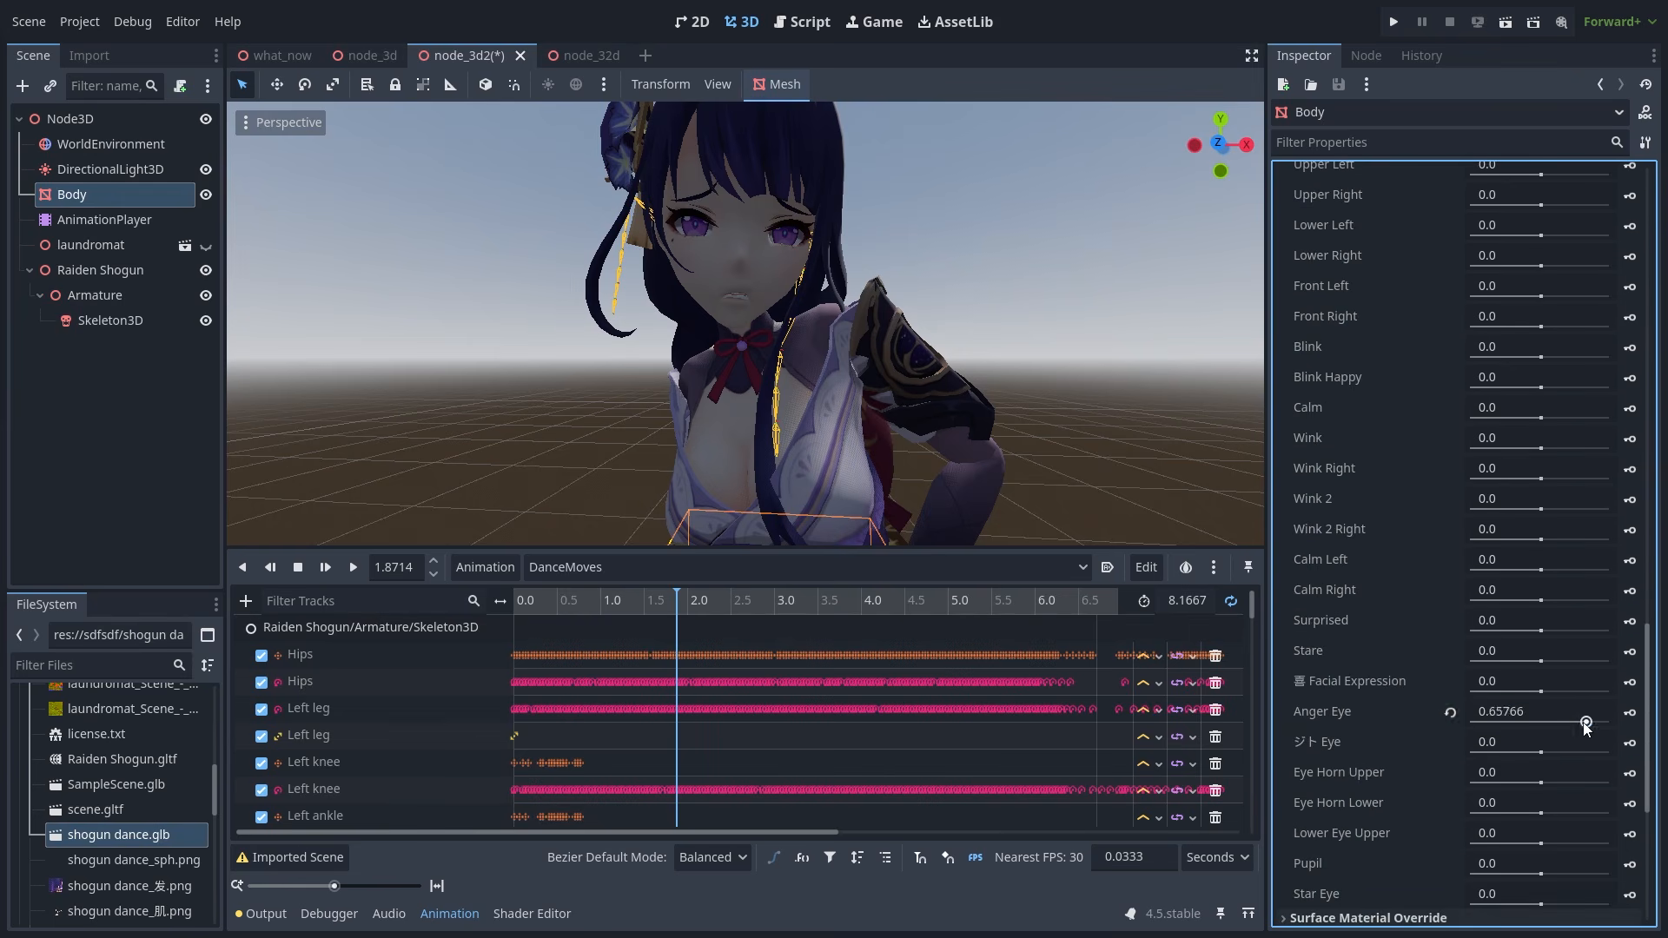
{"action": "left_click_drag", "start_coordinate": [1541, 873], "coordinate": [1601, 875]}
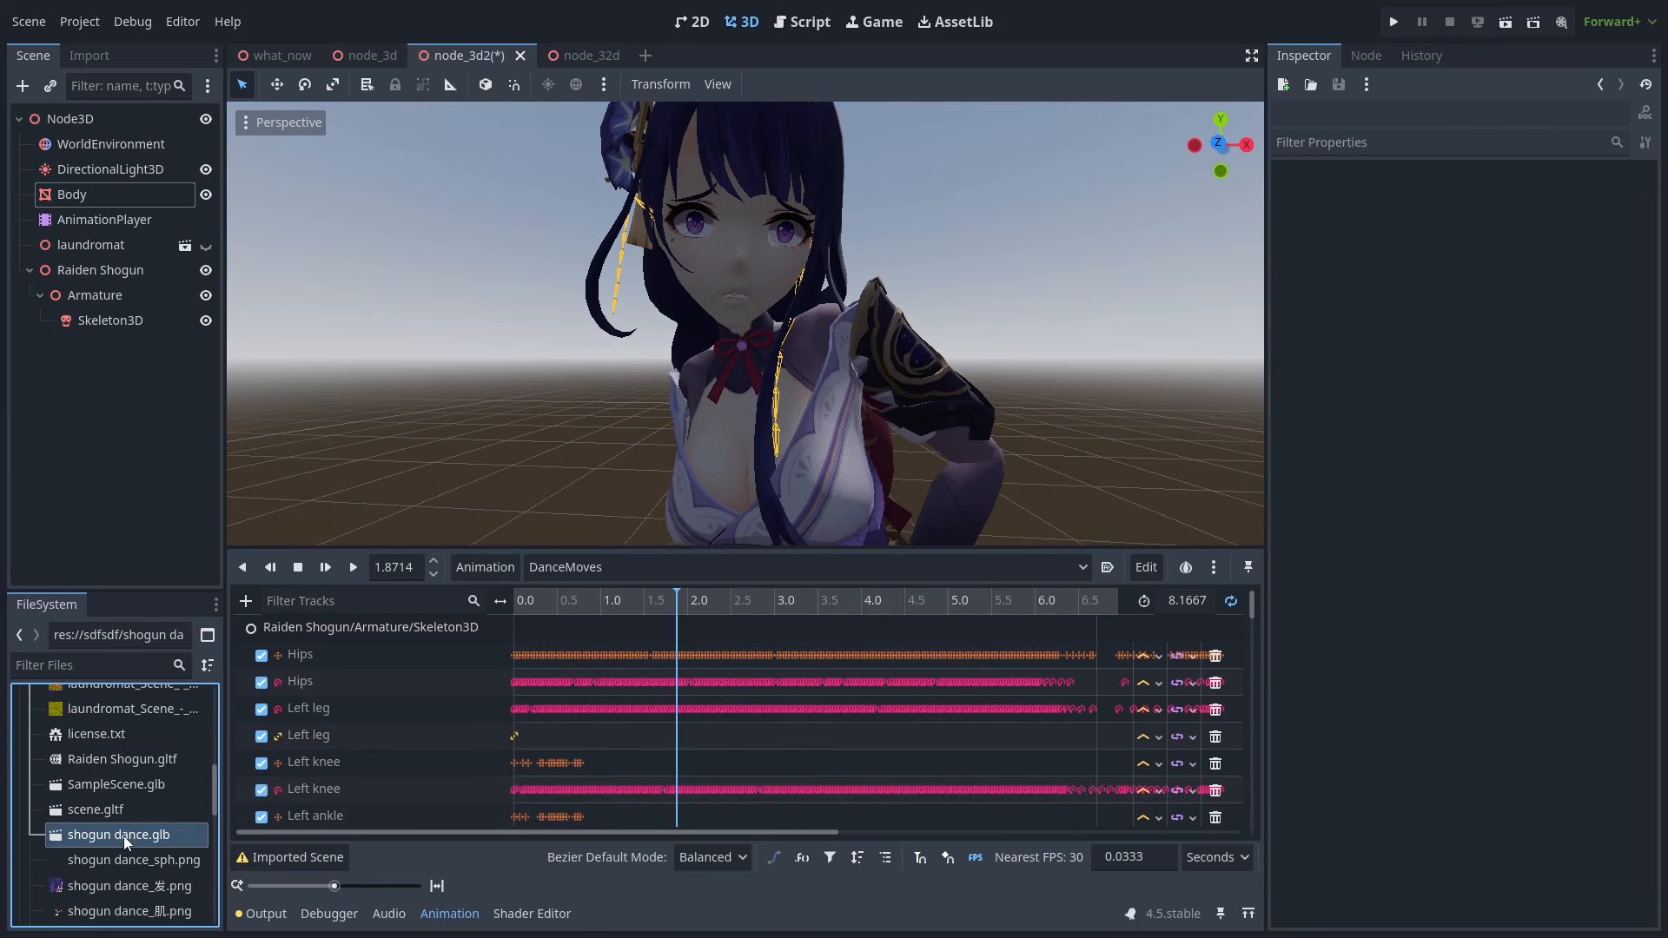
- Give the shogun dance.glb Skeleton3D a new BoneMap and unique name Skelewaifu, then reimport
{"action": "double_click", "coordinate": [123, 836]}
{"action": "left_click", "coordinate": [294, 258]}
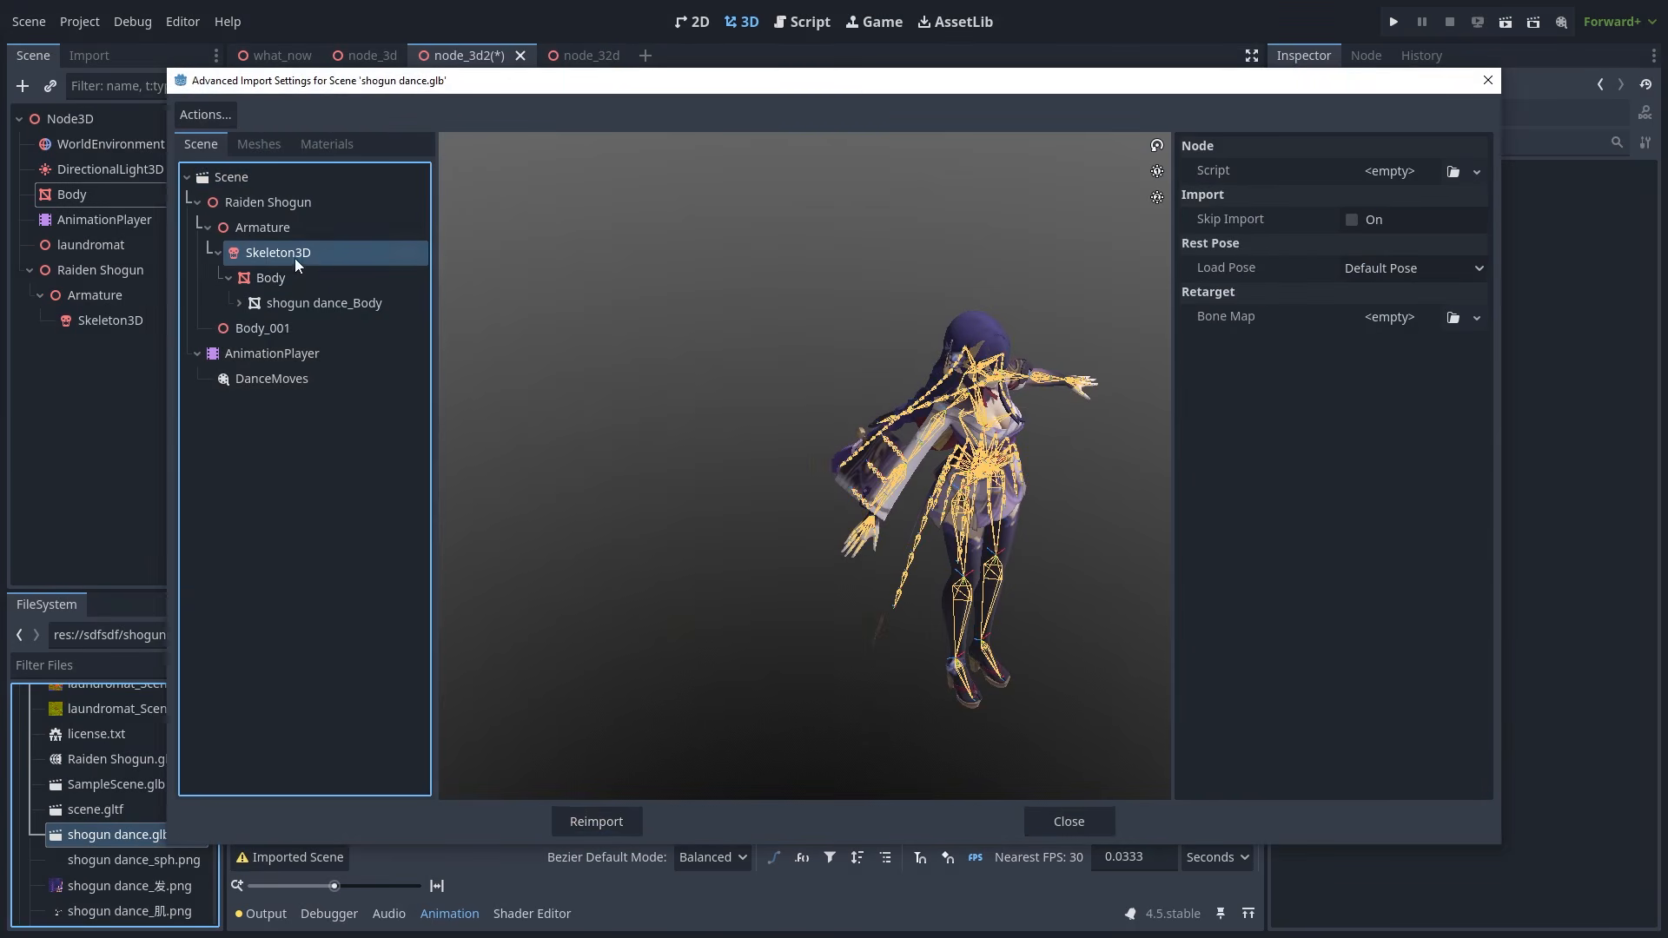
{"action": "left_click", "coordinate": [1417, 320]}
{"action": "left_click", "coordinate": [1425, 374]}
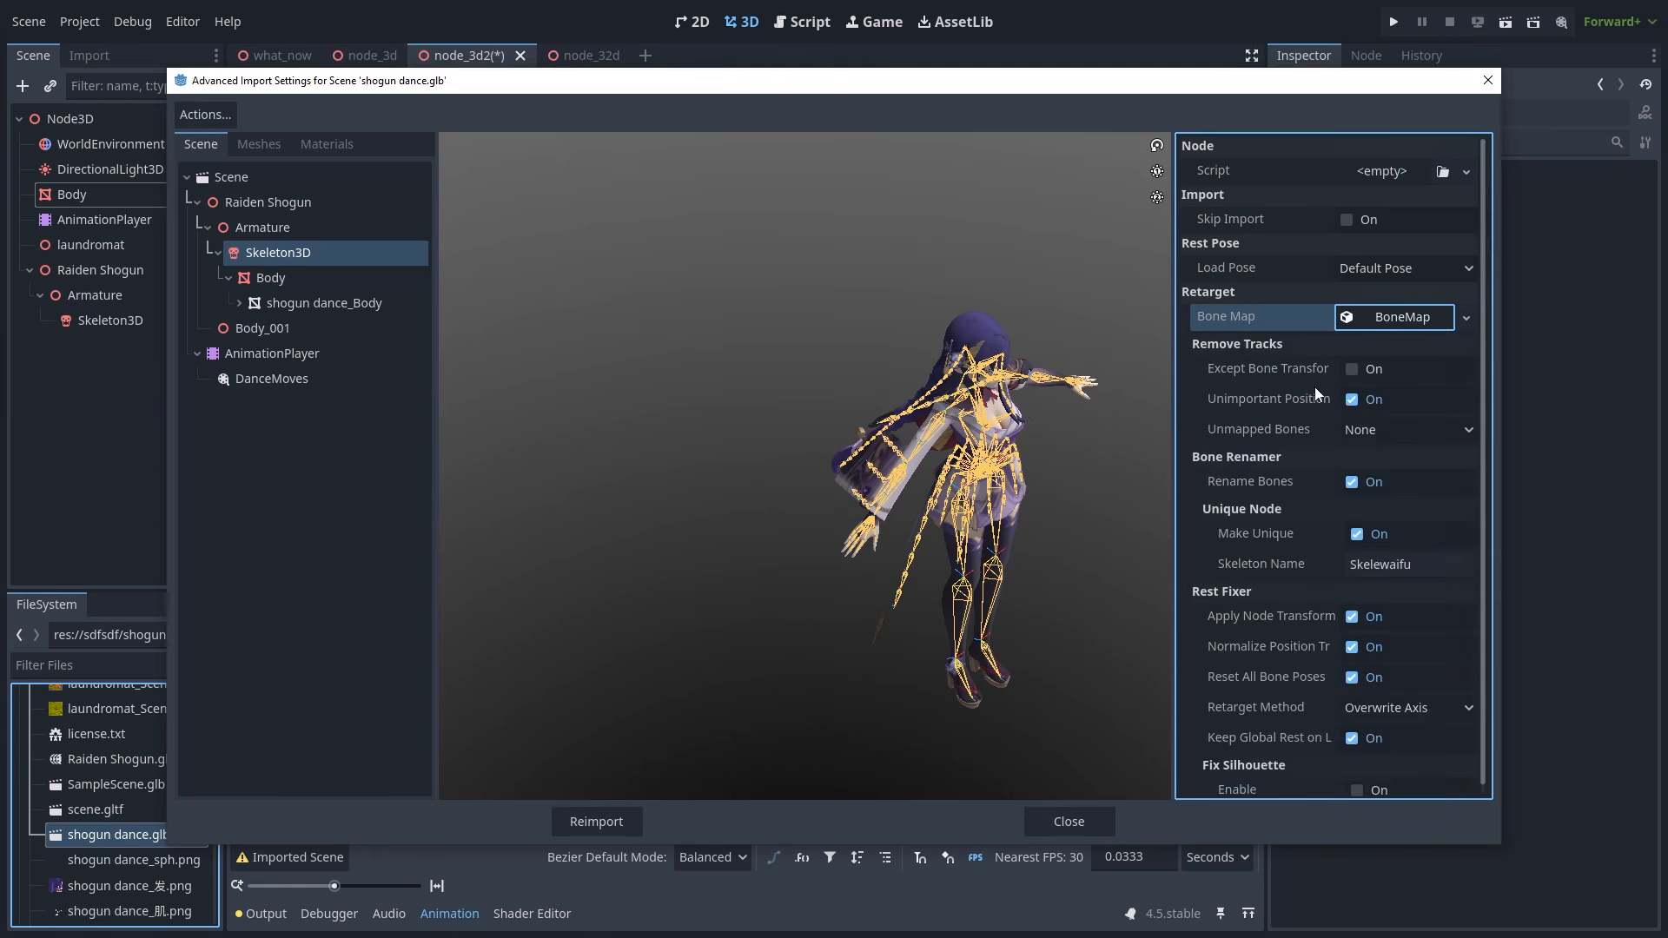
{"action": "left_click_drag", "start_coordinate": [1482, 375], "coordinate": [1483, 400]}
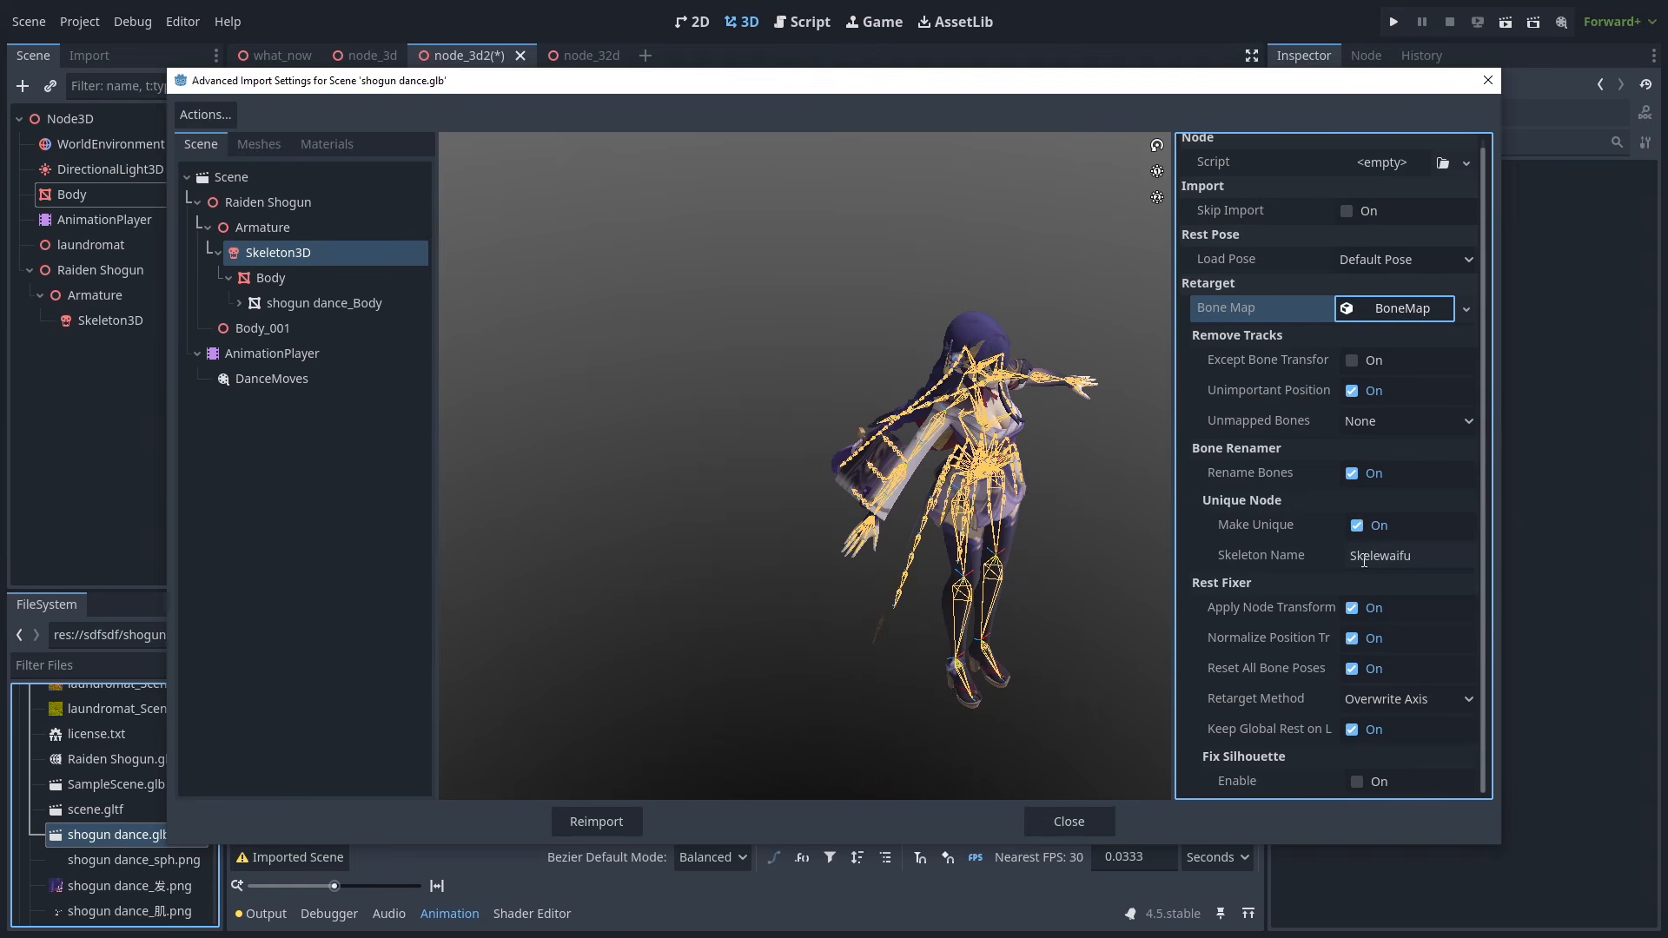
{"action": "left_click", "coordinate": [1459, 555]}
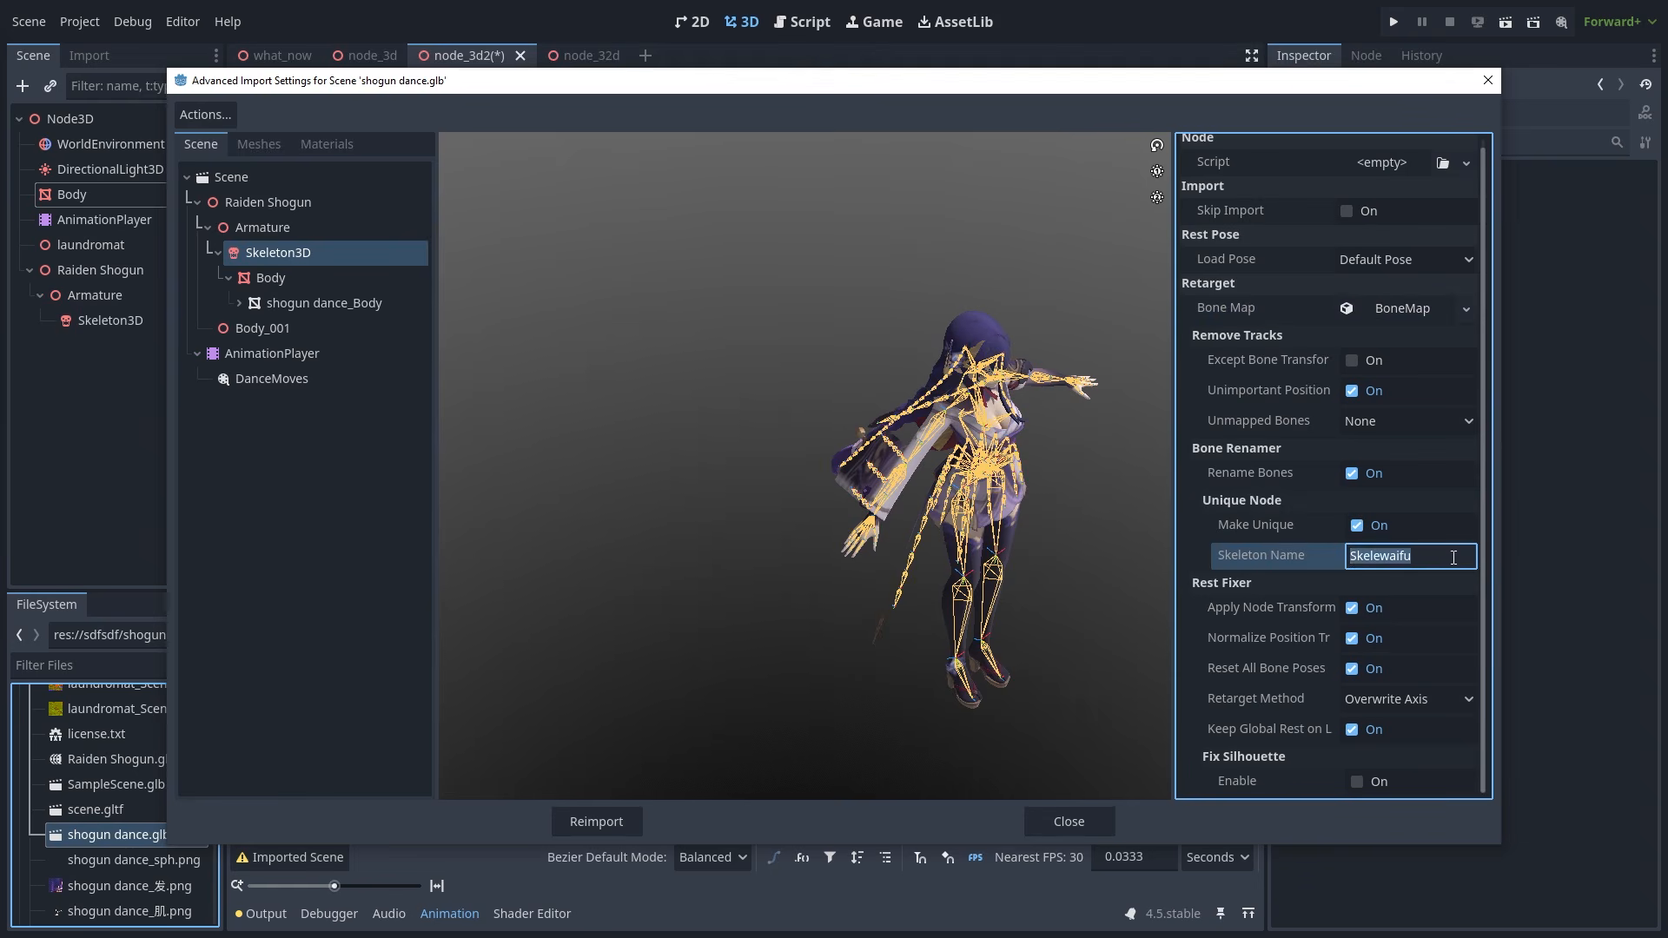
{"action": "left_click", "coordinate": [617, 820]}
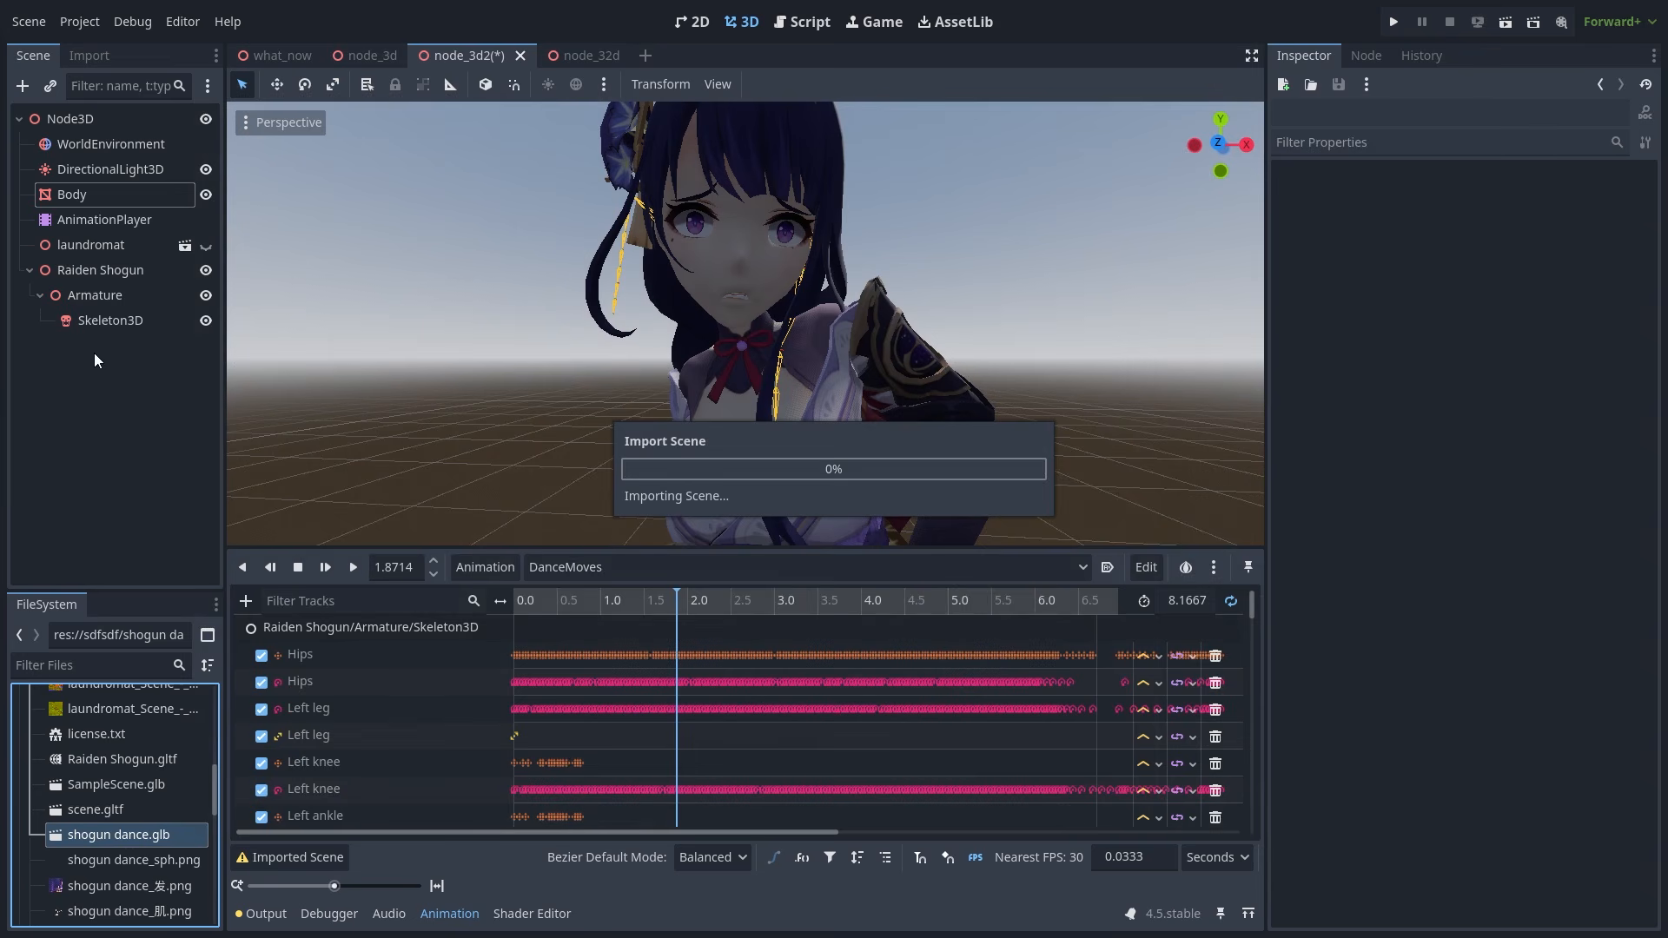
- Delete the old imported nodes and instance shogun dance.glb with Editable Children enabled
{"action": "left_click", "coordinate": [113, 326], "text": "shift"}
{"action": "key", "text": "Delete"}
{"action": "key", "text": "Return"}
{"action": "scroll", "coordinate": [721, 393], "scroll_direction": "down", "scroll_amount": 5}
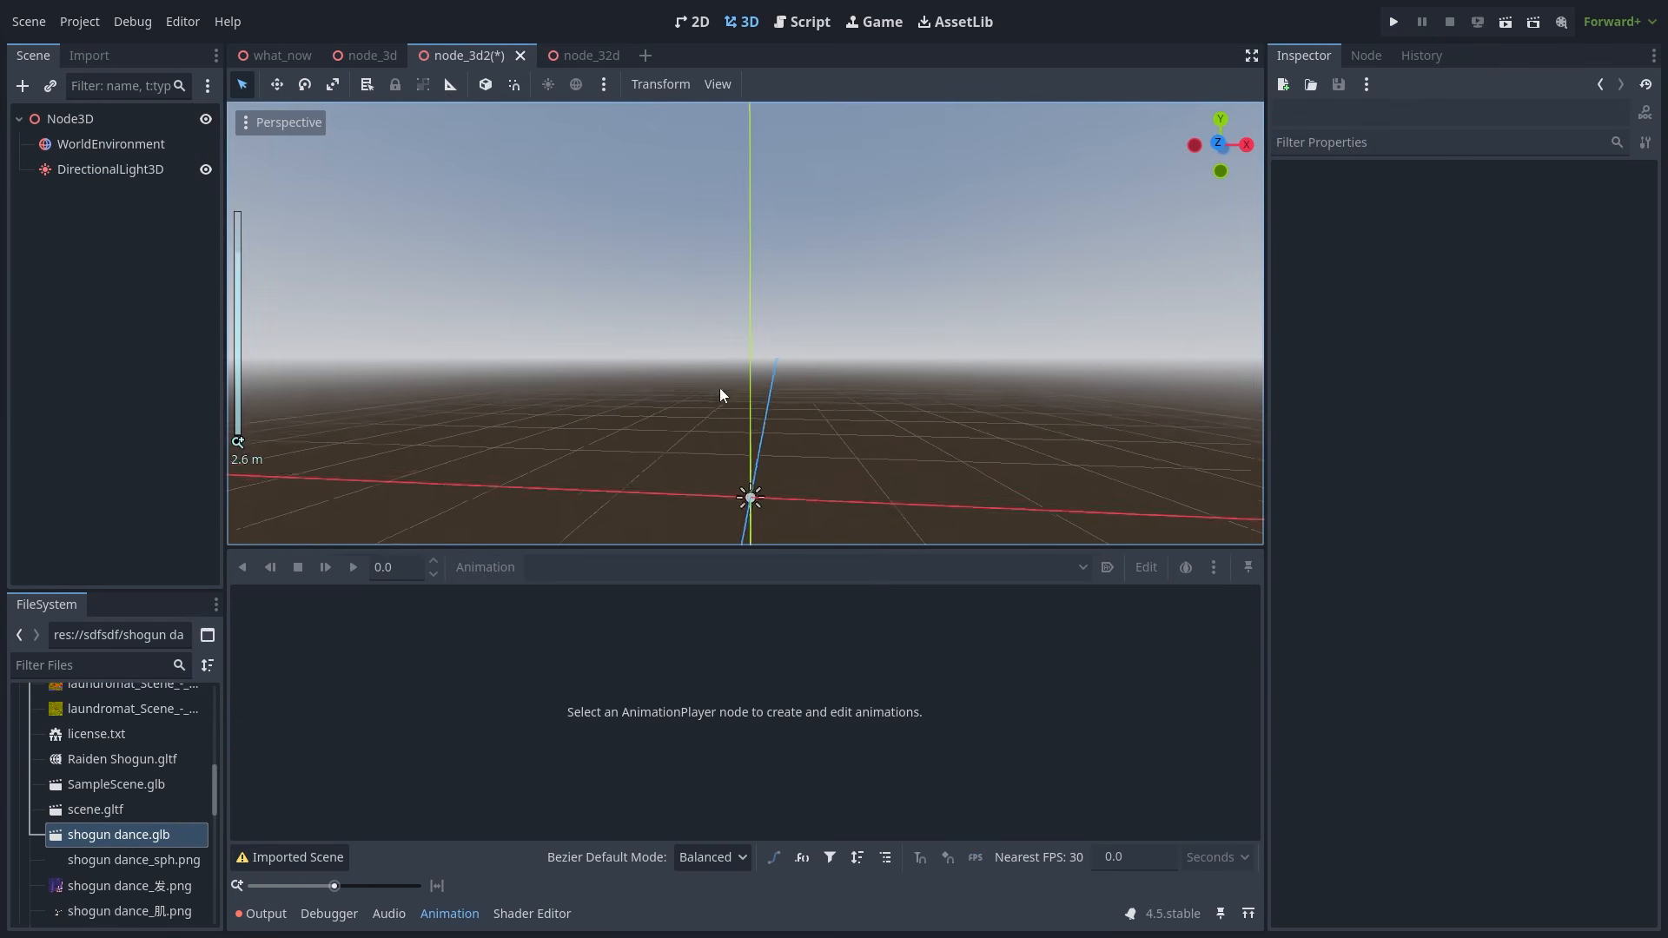
{"action": "middle_click_drag", "start_coordinate": [719, 387], "coordinate": [645, 470]}
{"action": "left_click_drag", "start_coordinate": [117, 835], "coordinate": [85, 120]}
{"action": "right_click", "coordinate": [109, 192]}
{"action": "left_click", "coordinate": [207, 634]}
{"action": "left_click", "coordinate": [102, 385]}
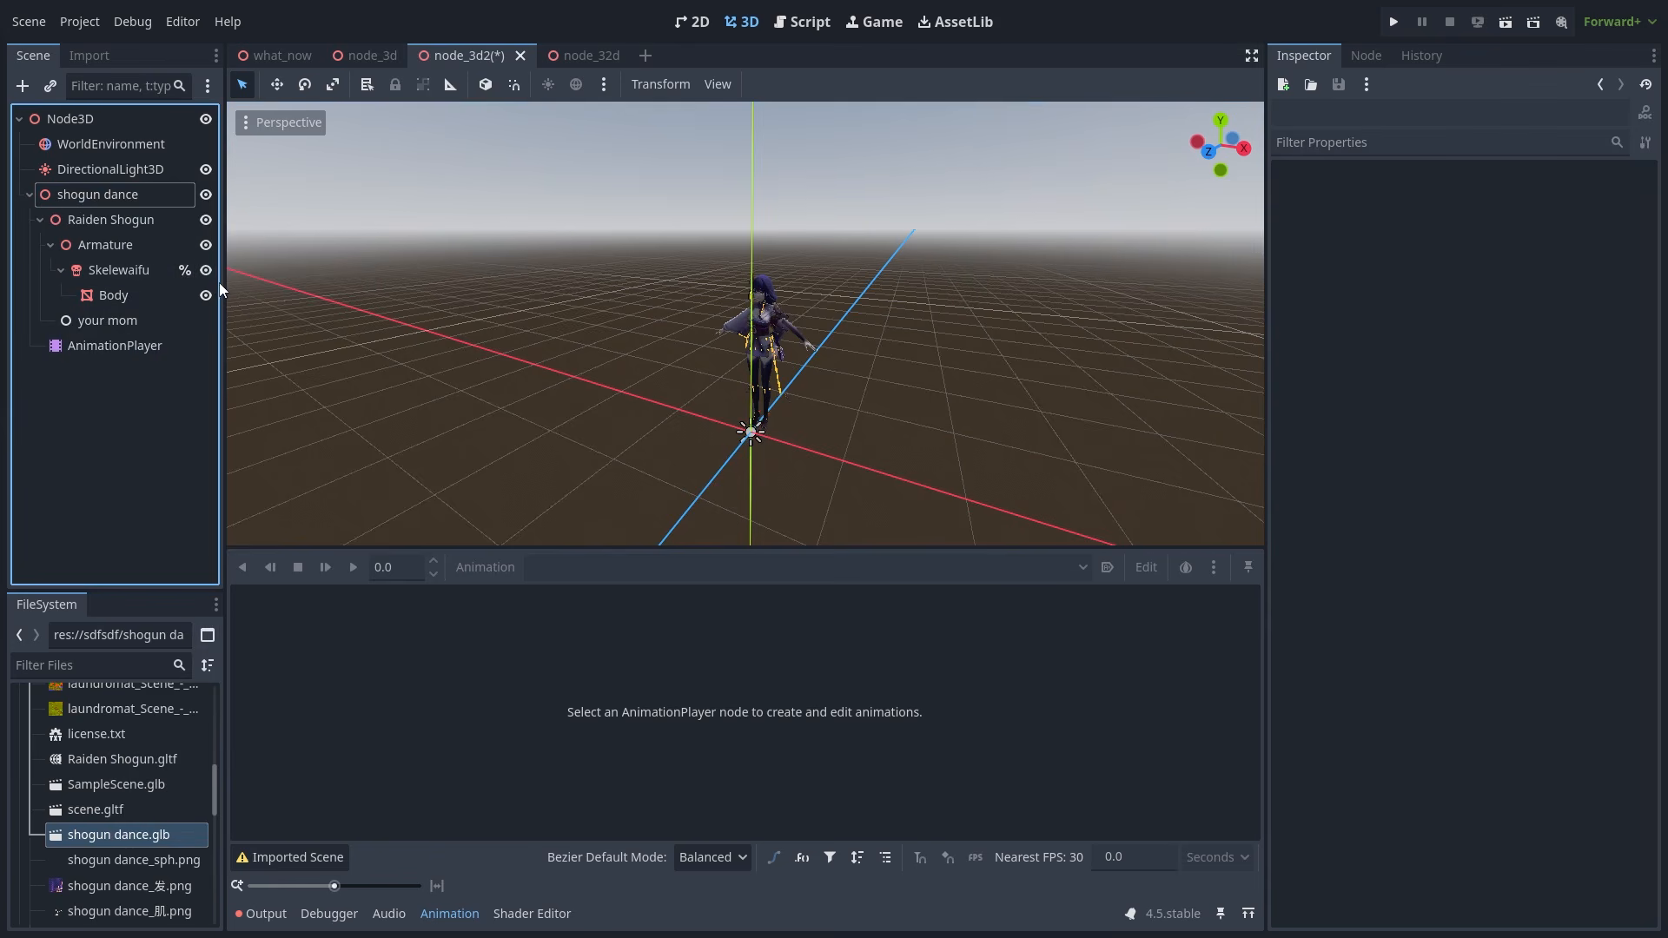
- Widen the scene tree and check the Skelewaifu skeleton's name, leaving it unchanged
{"action": "left_click_drag", "start_coordinate": [221, 283], "coordinate": [308, 278]}
{"action": "left_click", "coordinate": [195, 274]}
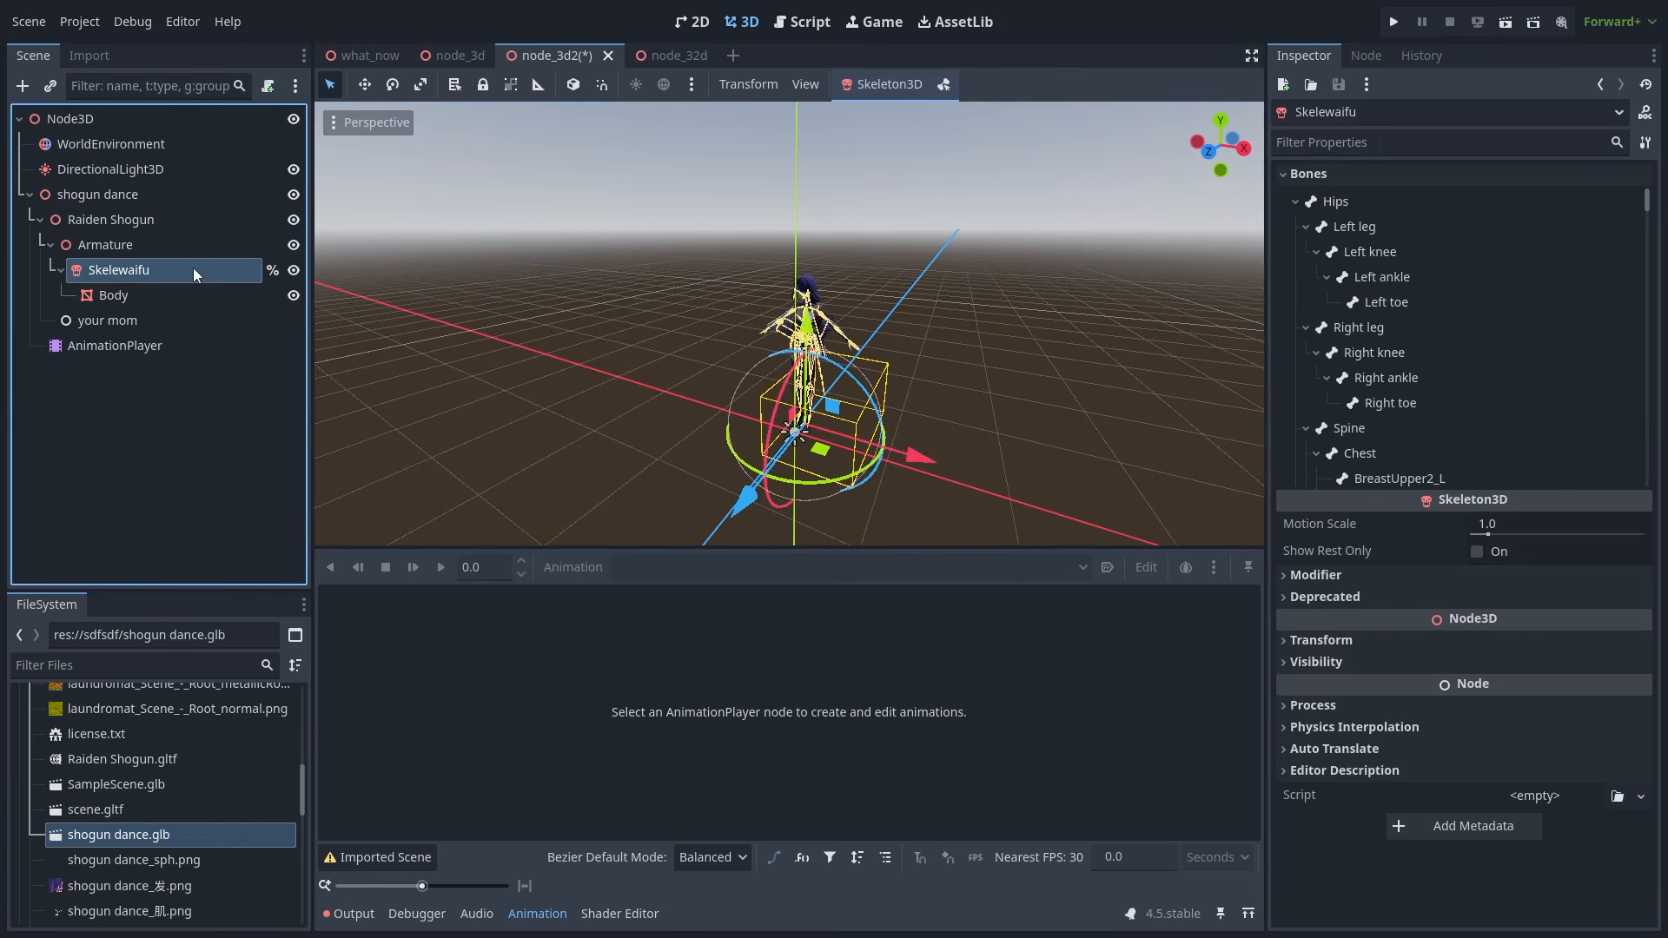
{"action": "double_click", "coordinate": [195, 270]}
{"action": "key", "text": "Return"}
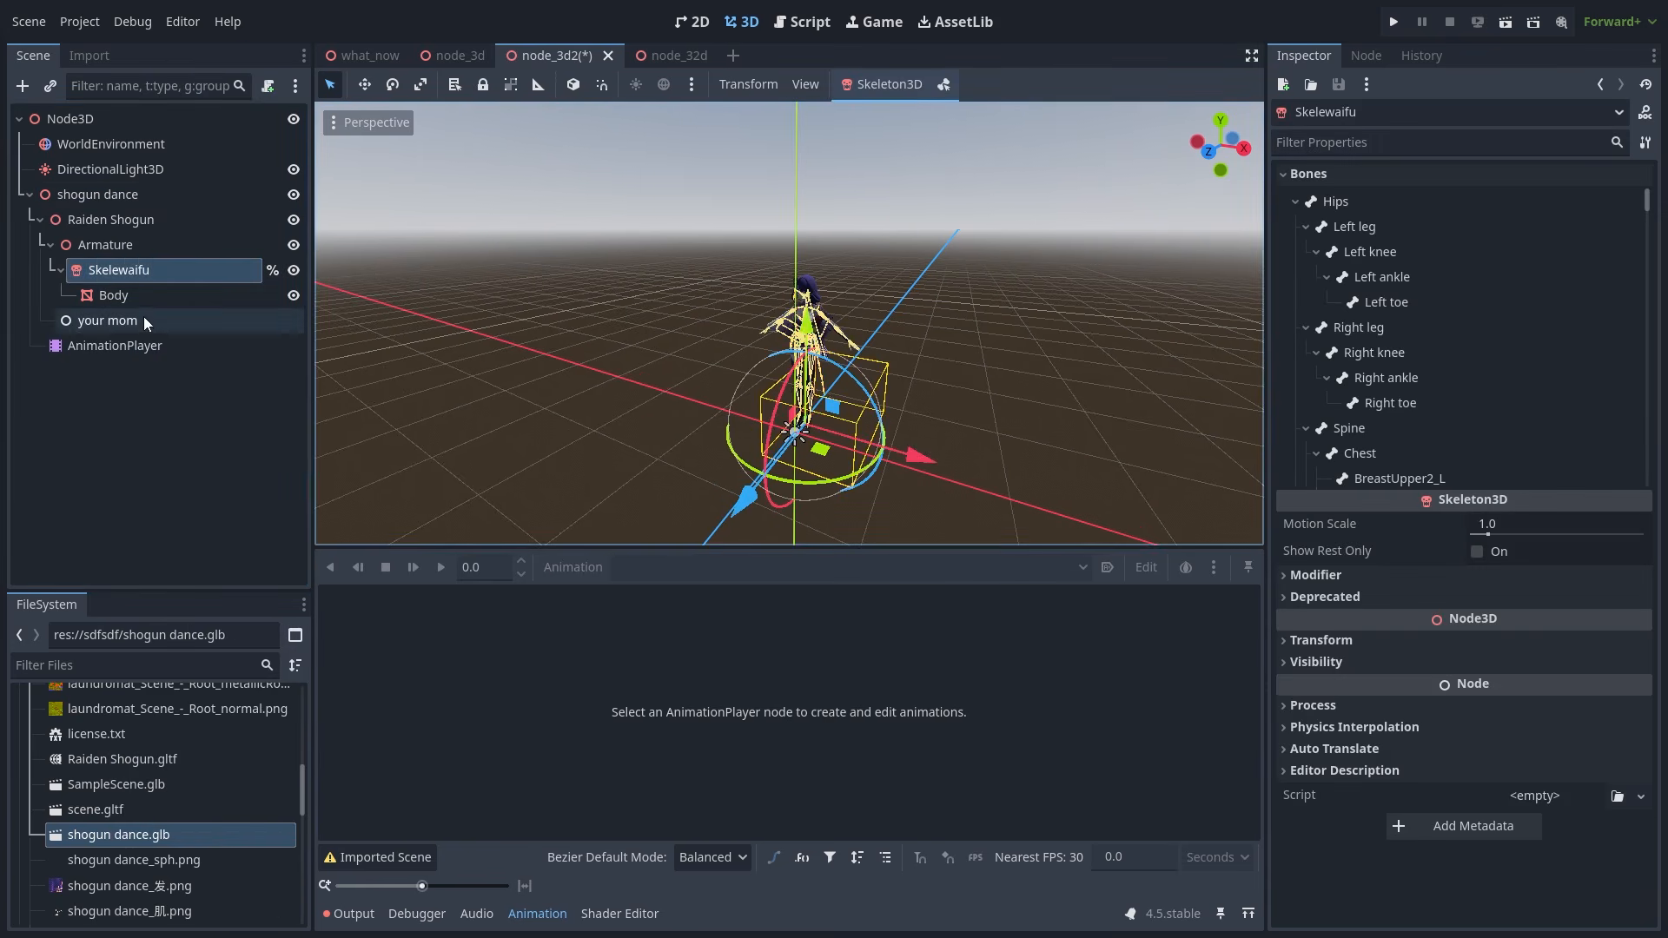
- Add a Node3D child under 'your mom' named %Skelewaifu, see the duplicate-name alert, then undo it
{"action": "left_click", "coordinate": [142, 321]}
{"action": "right_click", "coordinate": [142, 321]}
{"action": "left_click", "coordinate": [219, 344]}
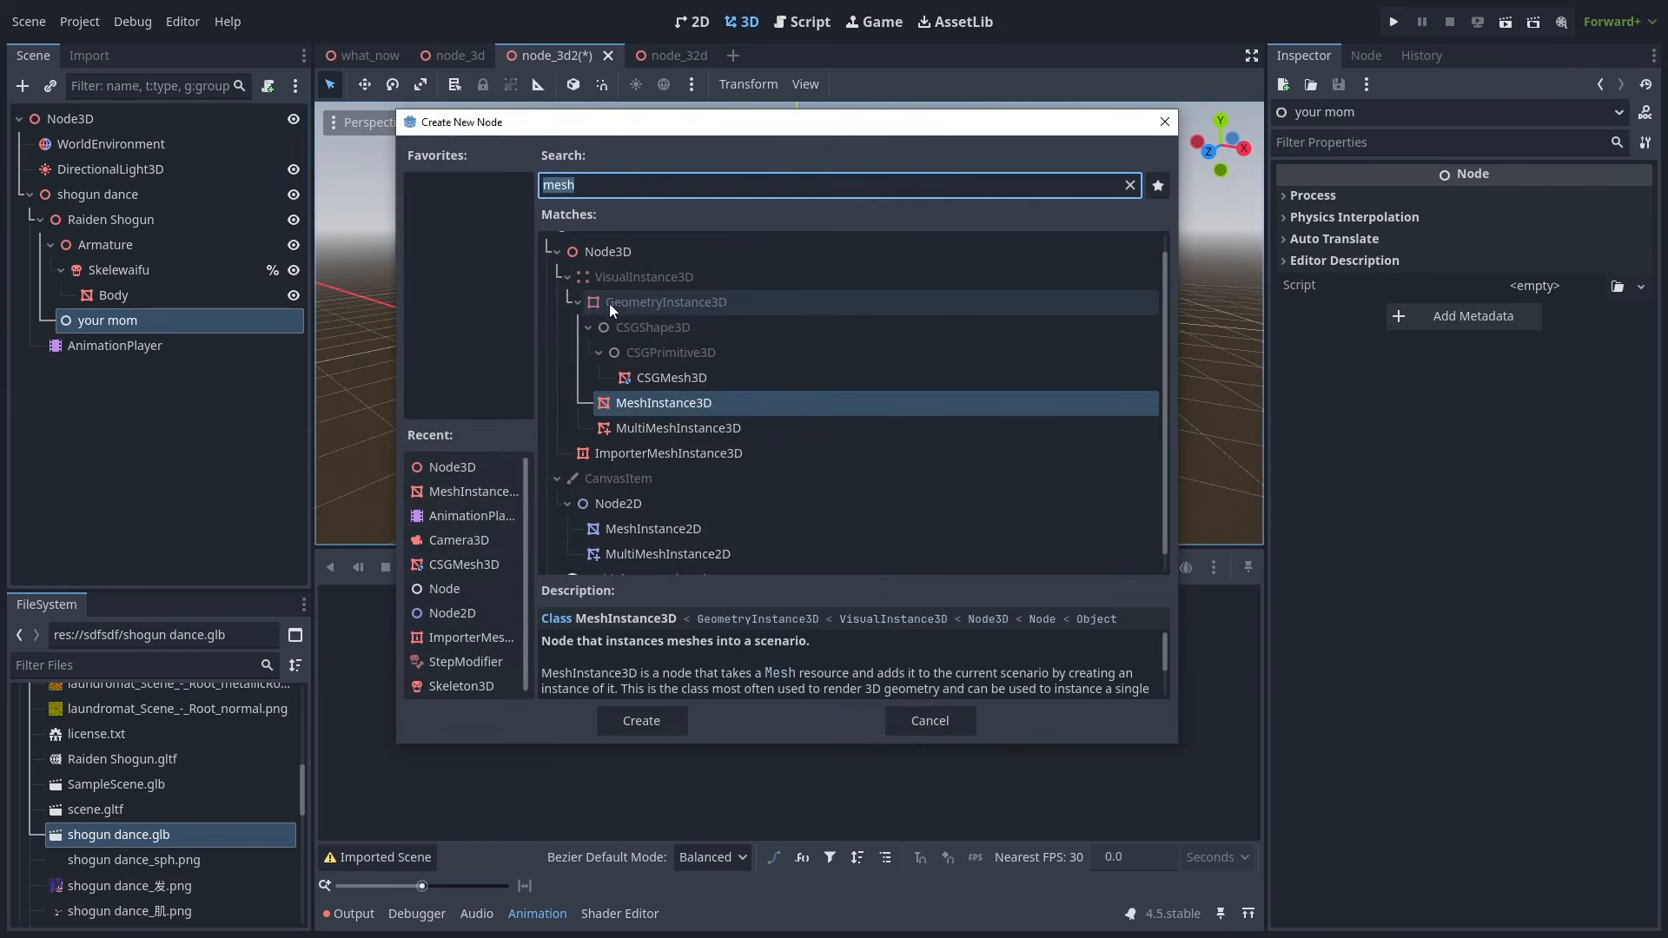
{"action": "left_click", "coordinate": [614, 254]}
{"action": "double_click", "coordinate": [613, 254]}
{"action": "left_click", "coordinate": [202, 351]}
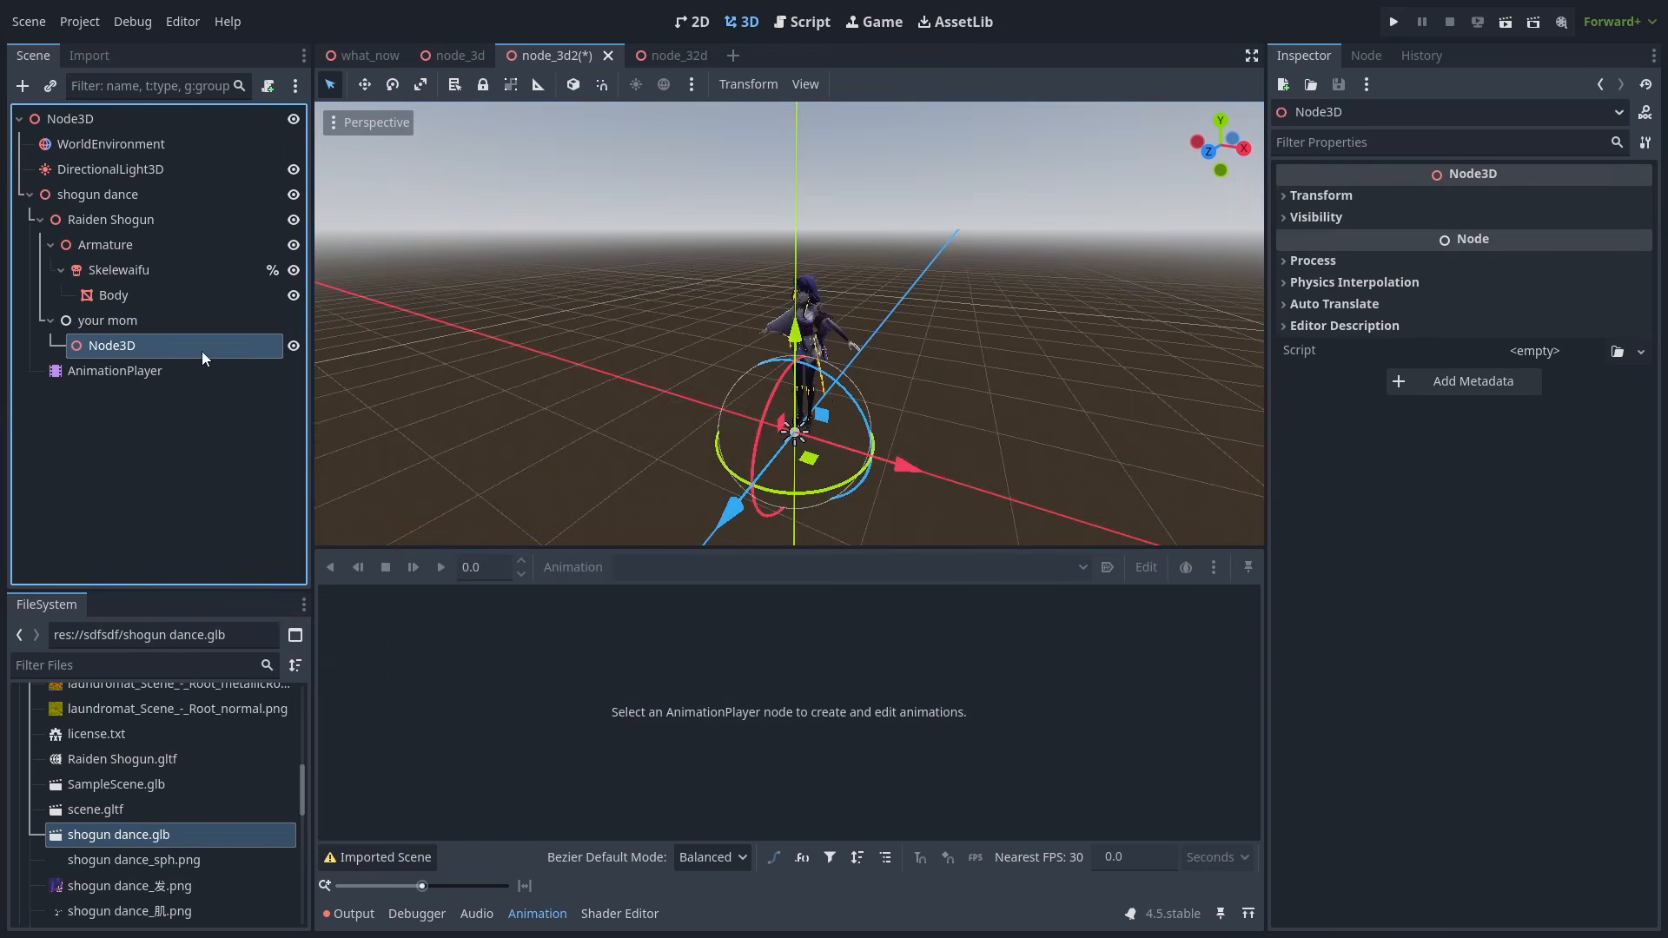
{"action": "left_click", "coordinate": [146, 344]}
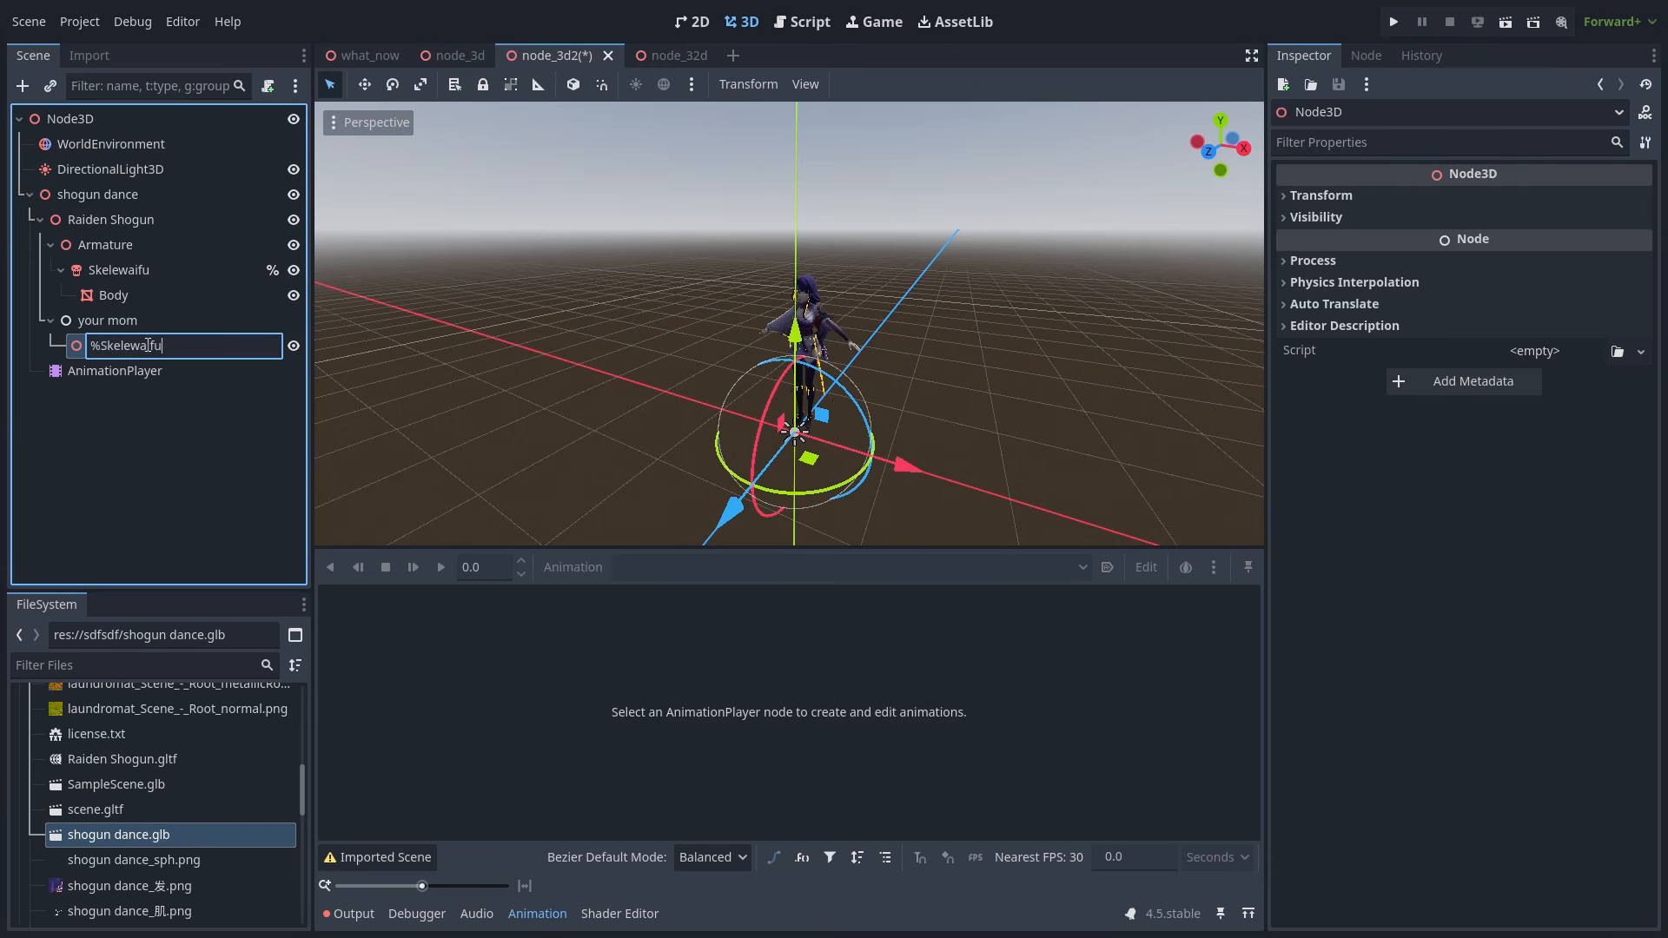
{"action": "type", "text": "%Skelewaifu"}
{"action": "key", "text": "Return"}
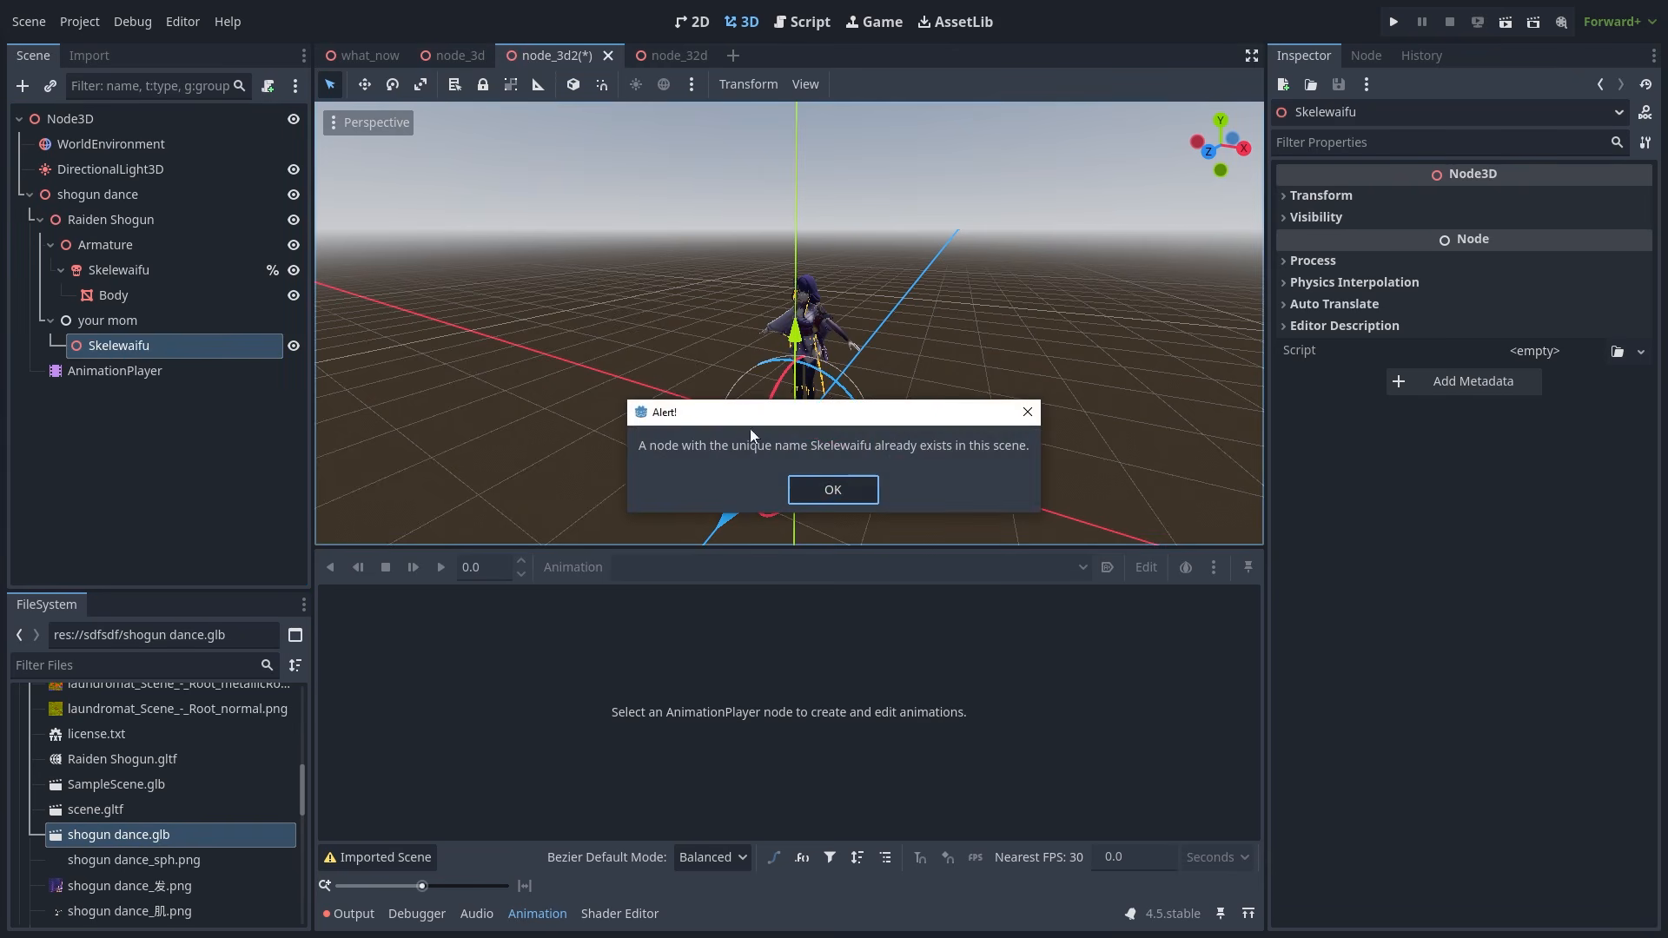
{"action": "left_click", "coordinate": [832, 490]}
{"action": "key", "text": "ctrl+z"}
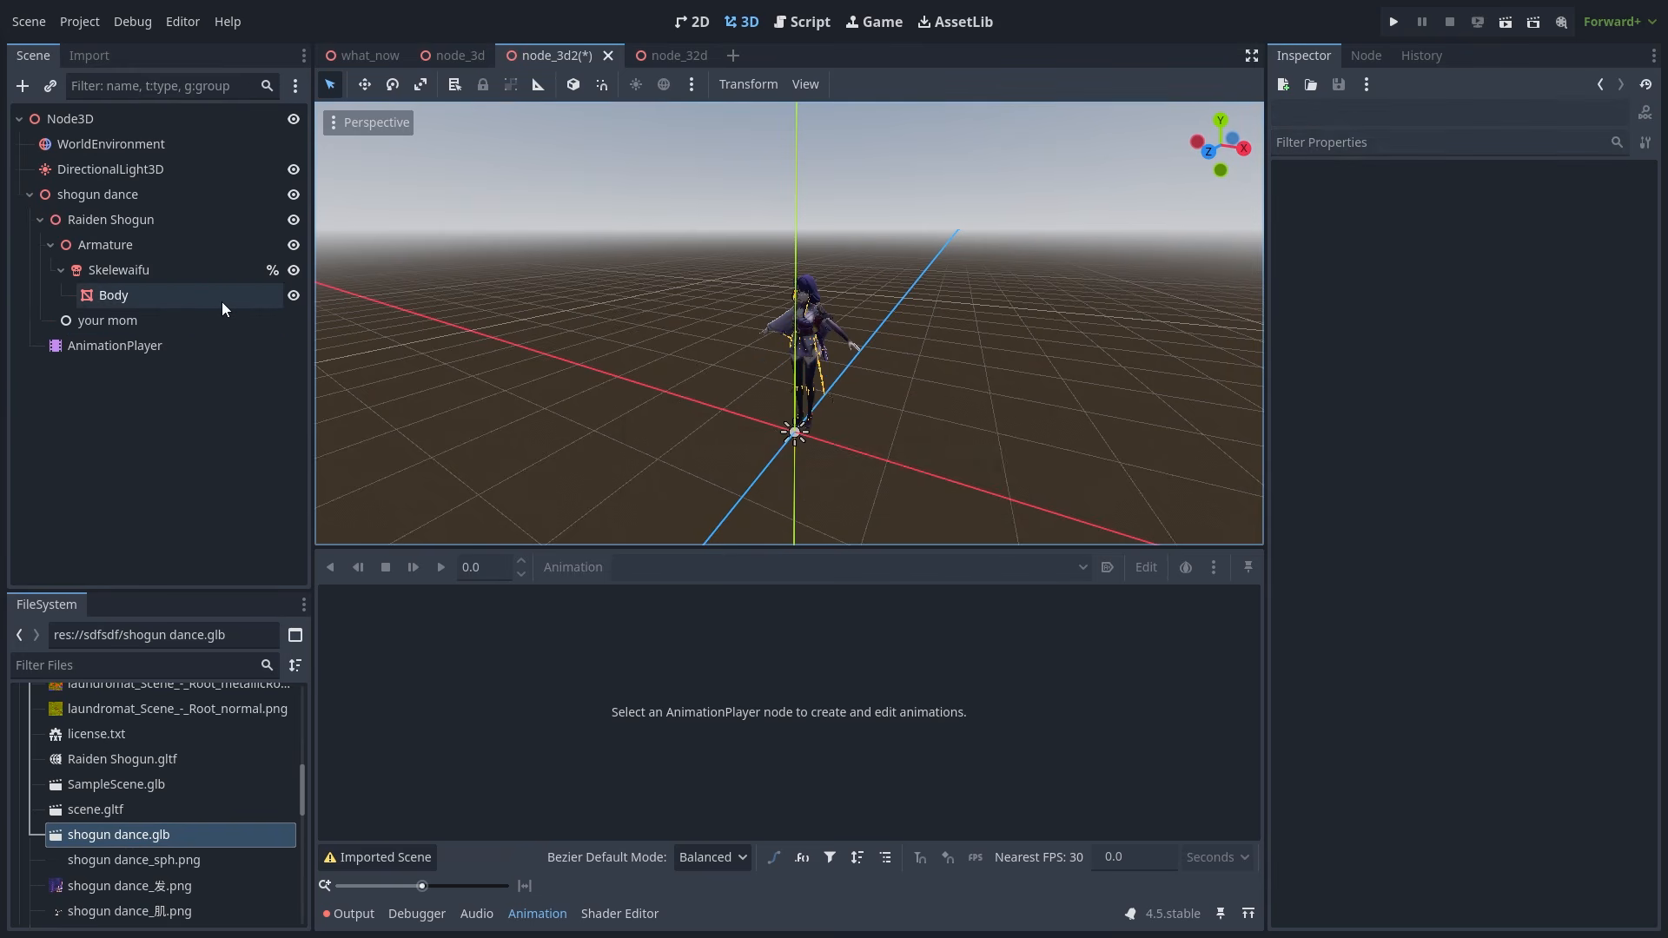
- Save the scene and inspect the DanceMoves Hips track paths, now shown as %Skelewaifu:Hips
{"action": "left_click", "coordinate": [179, 273]}
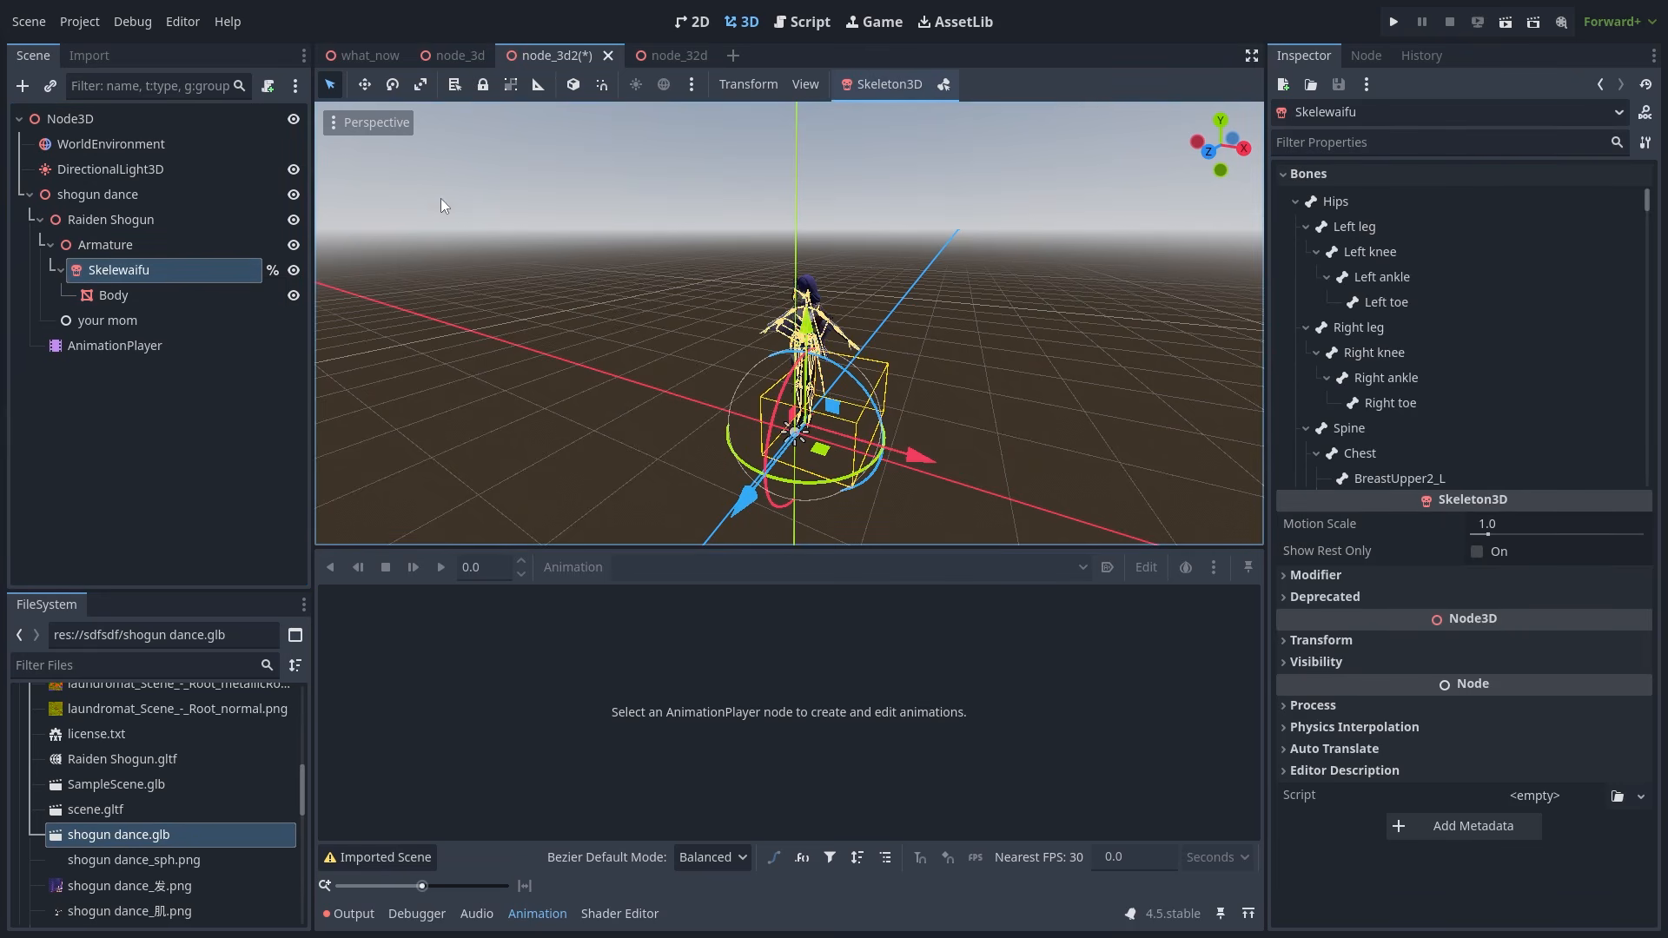
{"action": "left_click", "coordinate": [172, 343]}
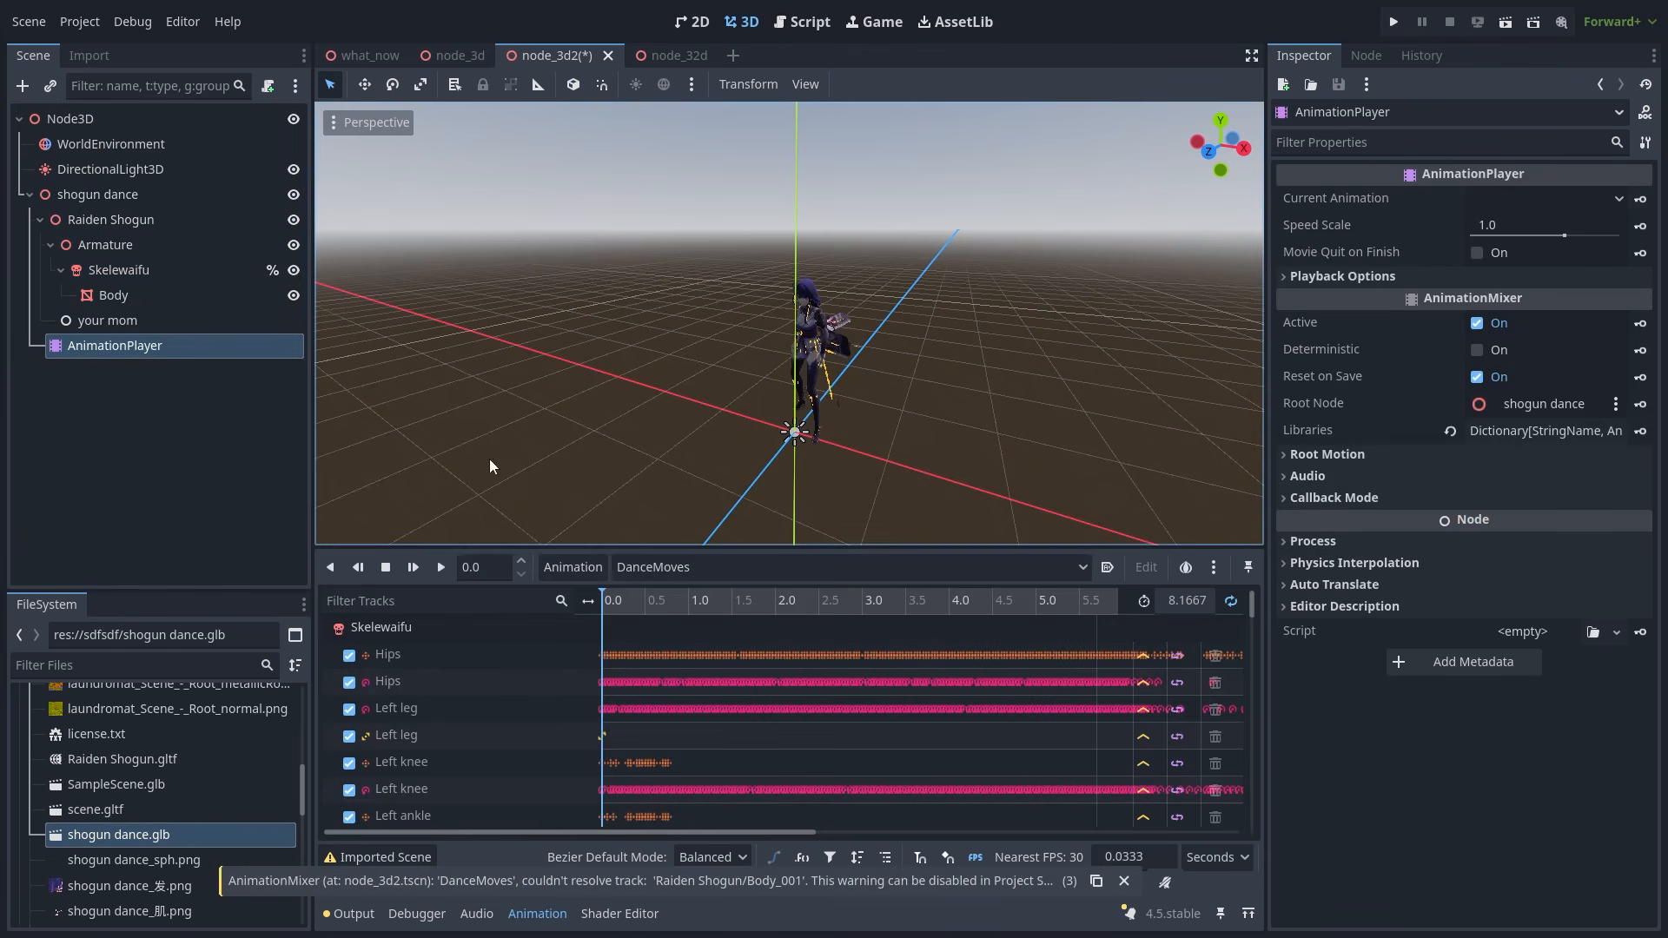
{"action": "key", "text": "ctrl+s"}
{"action": "double_click", "coordinate": [493, 653]}
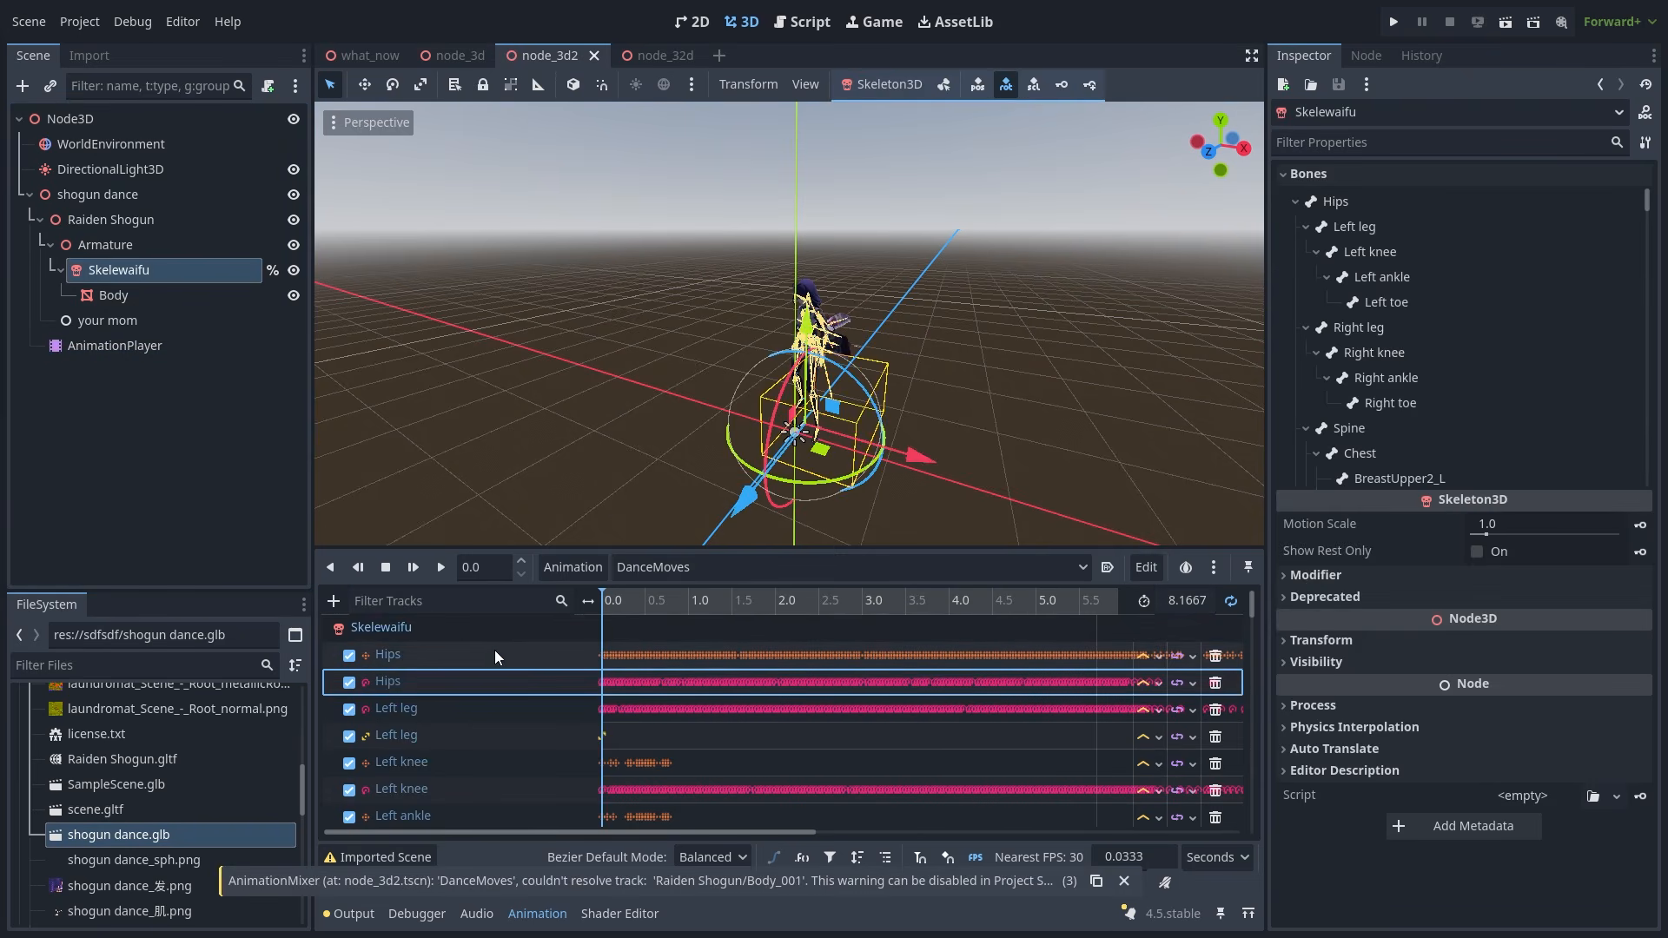
{"action": "key", "text": "ctrl+a"}
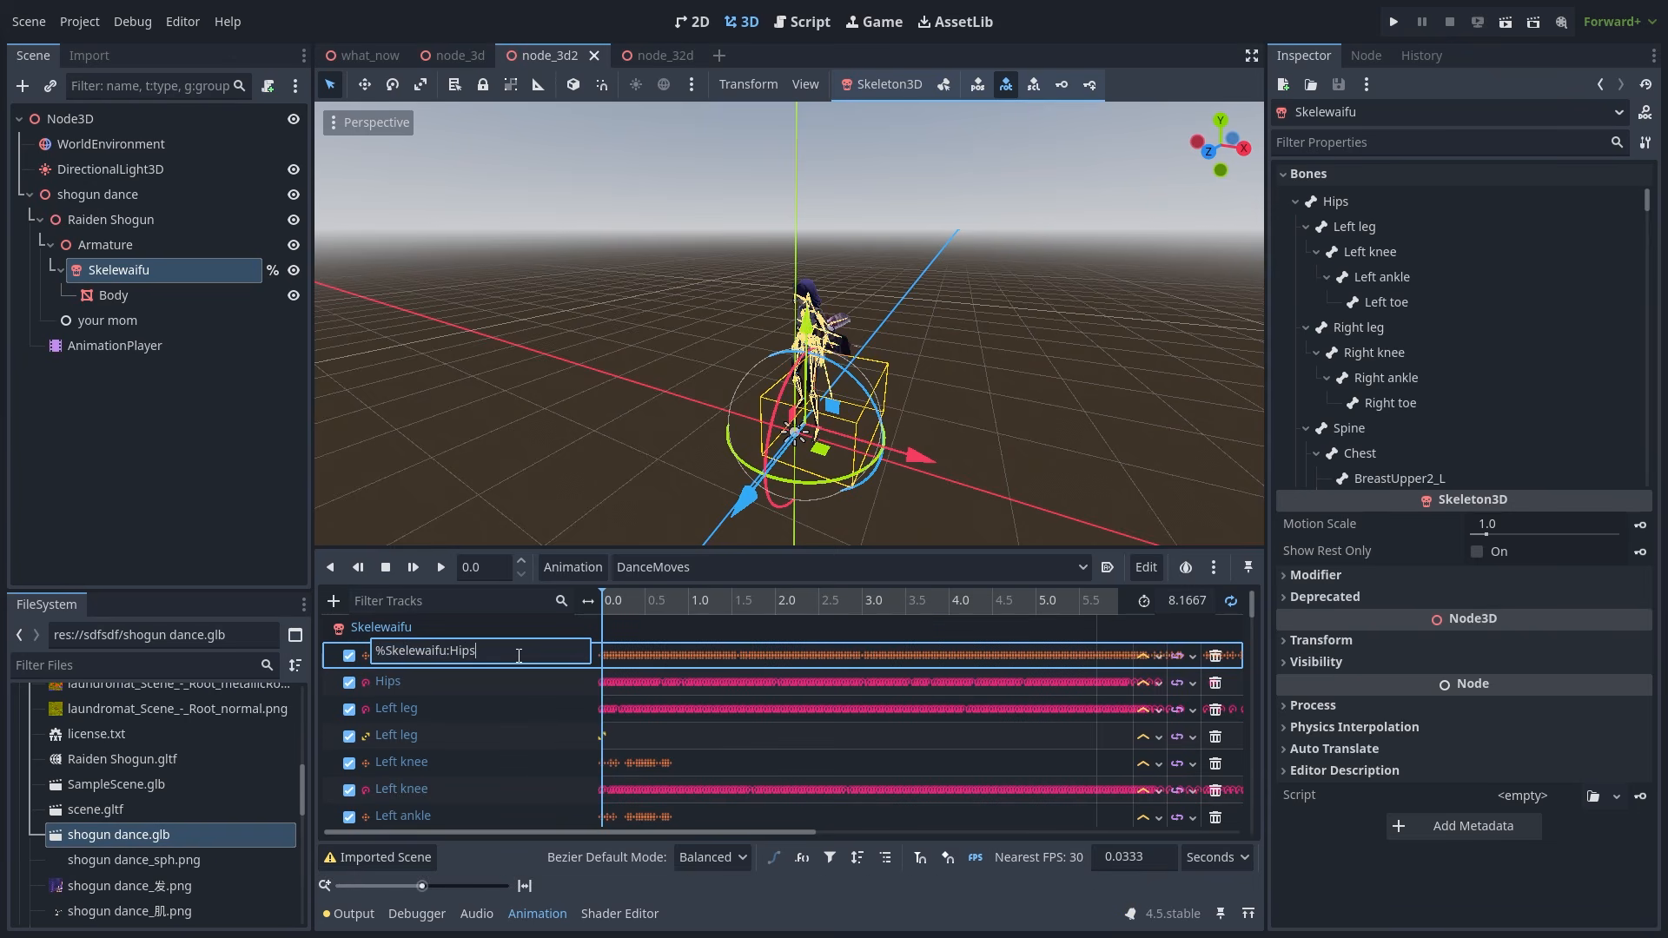
{"action": "left_click", "coordinate": [519, 688]}
{"action": "double_click", "coordinate": [510, 685]}
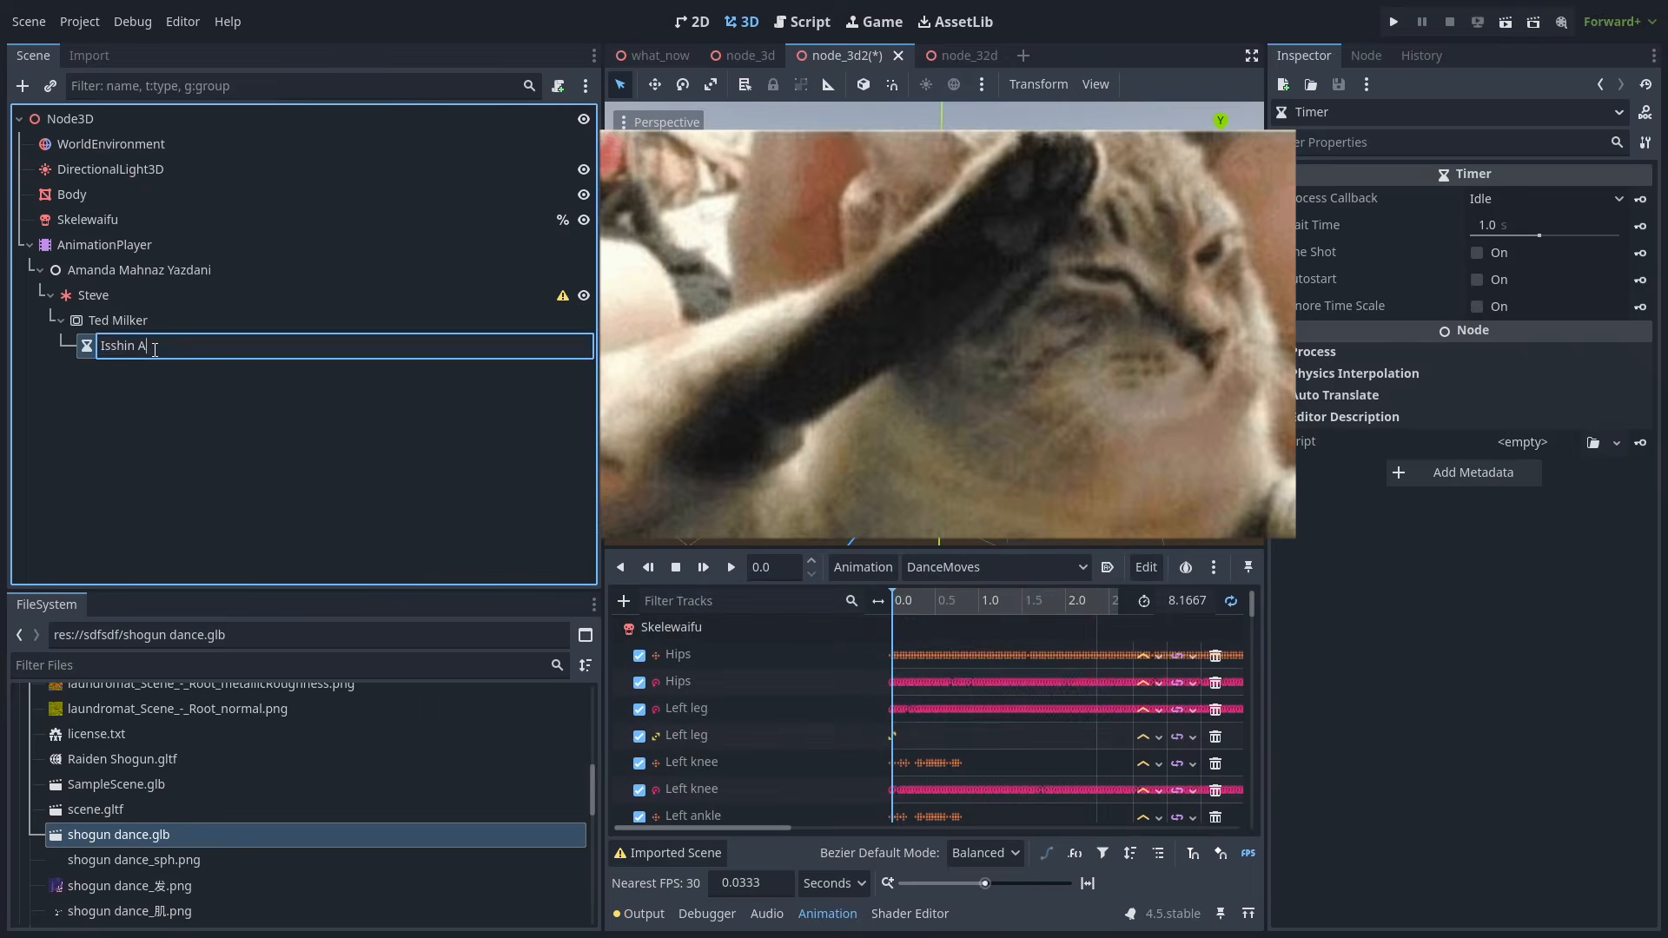
- Build a long chain of nested child nodes with typed names
{"action": "type", "text": "Vall"}
{"action": "right_click", "coordinate": [238, 472]}
{"action": "left_click", "coordinate": [338, 382]}
{"action": "type", "text": "MaJellin24"}
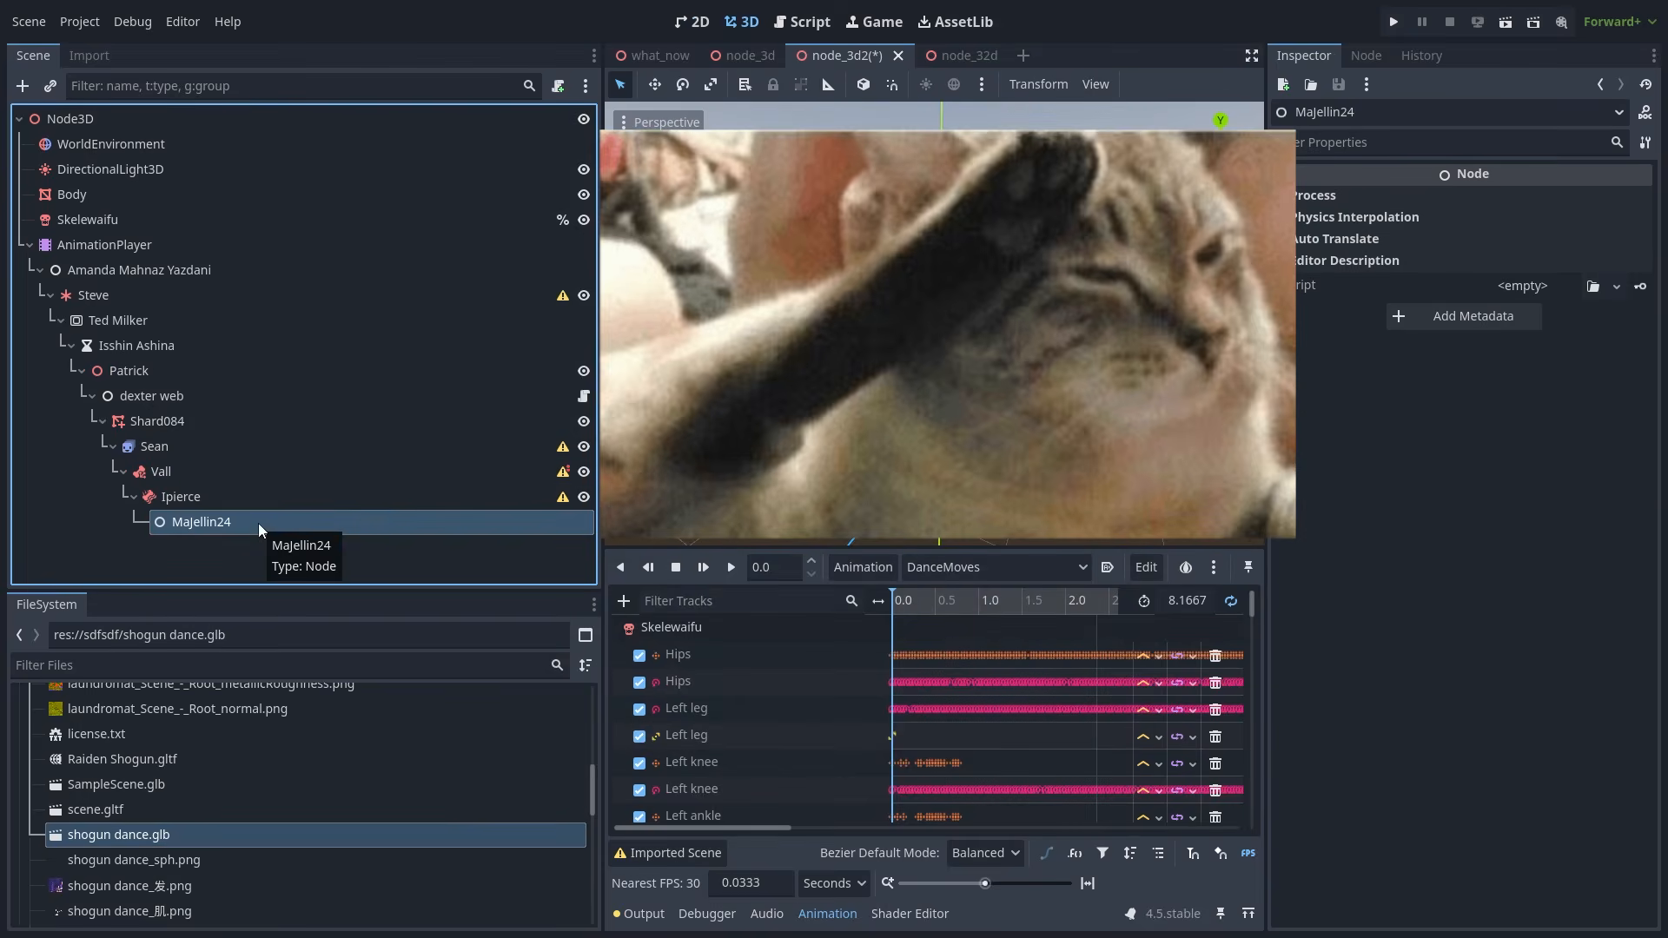
{"action": "key", "text": "Return"}
{"action": "left_click", "coordinate": [111, 166]}
- Move Skelewaifu under the deepest nested node and play DanceMoves to confirm it still animates
{"action": "left_click_drag", "start_coordinate": [111, 165], "coordinate": [288, 568]}
{"action": "left_click", "coordinate": [730, 567]}
{"action": "left_click", "coordinate": [722, 462]}
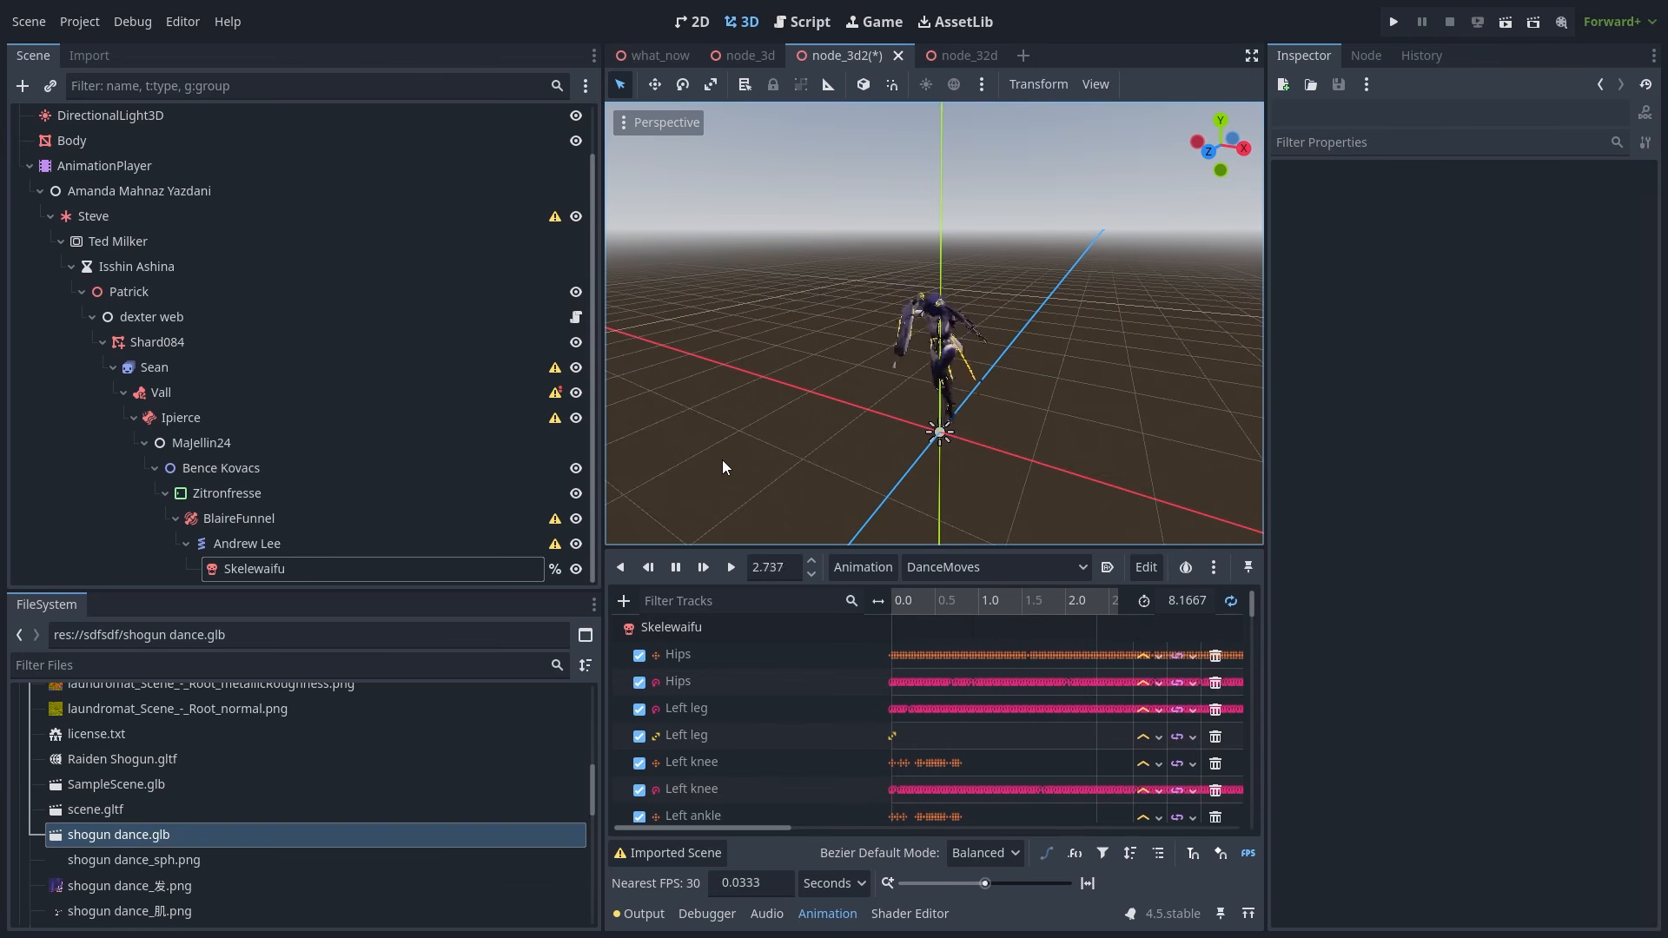
{"action": "left_click", "coordinate": [576, 569]}
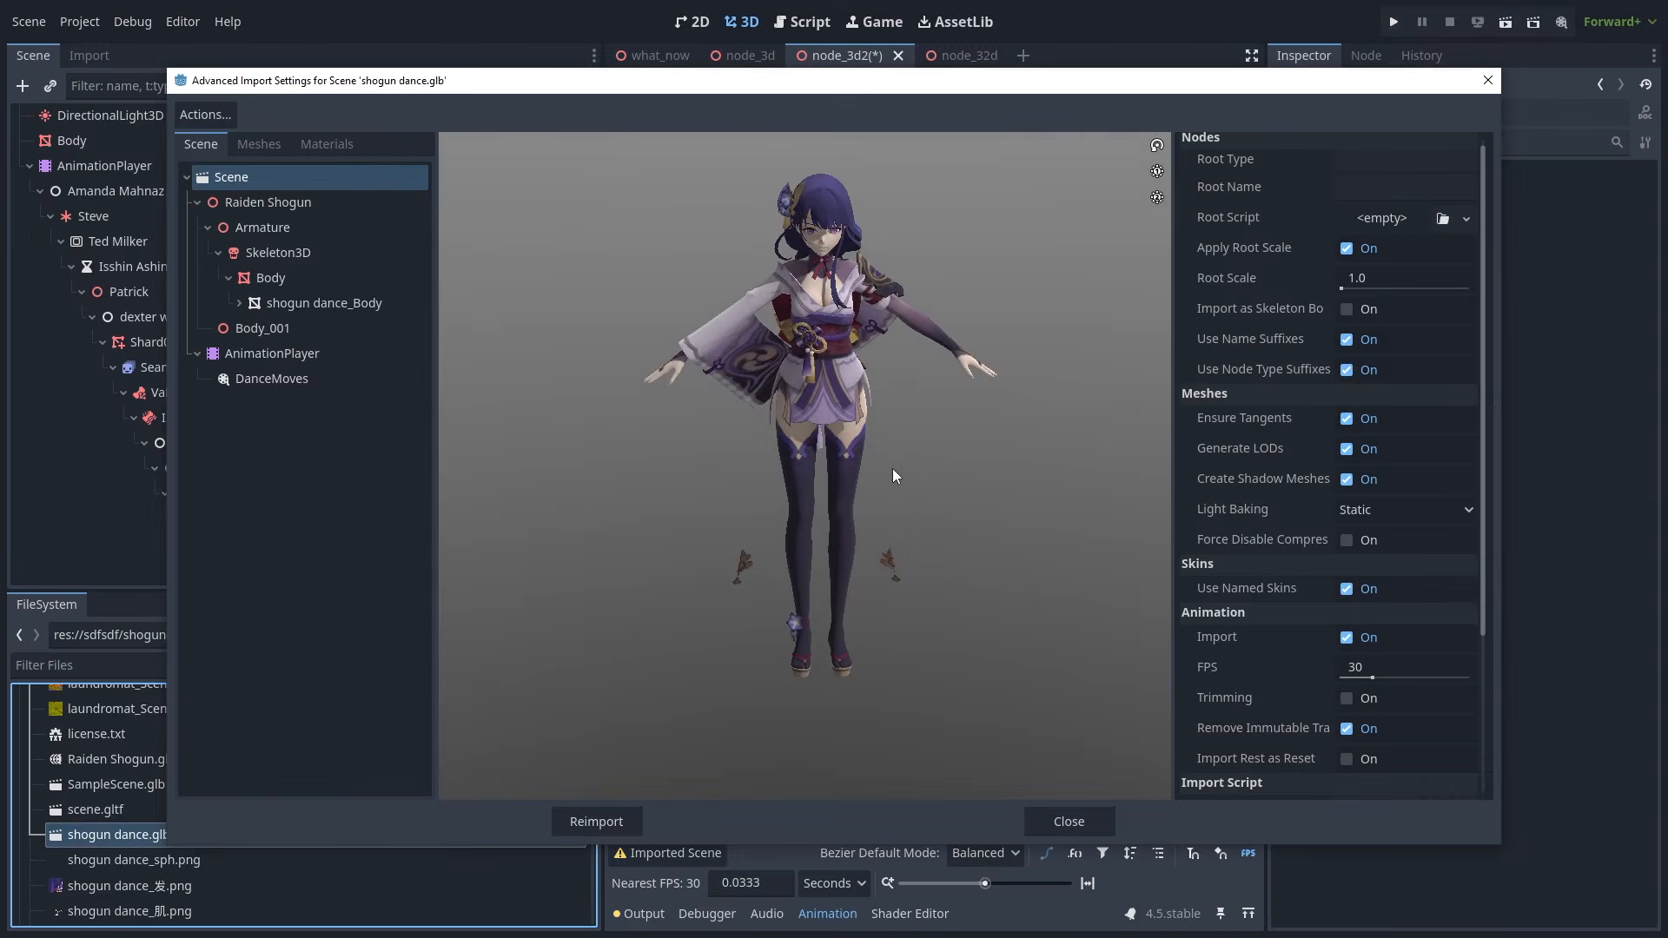
{"action": "left_click_drag", "start_coordinate": [895, 476], "coordinate": [895, 455]}
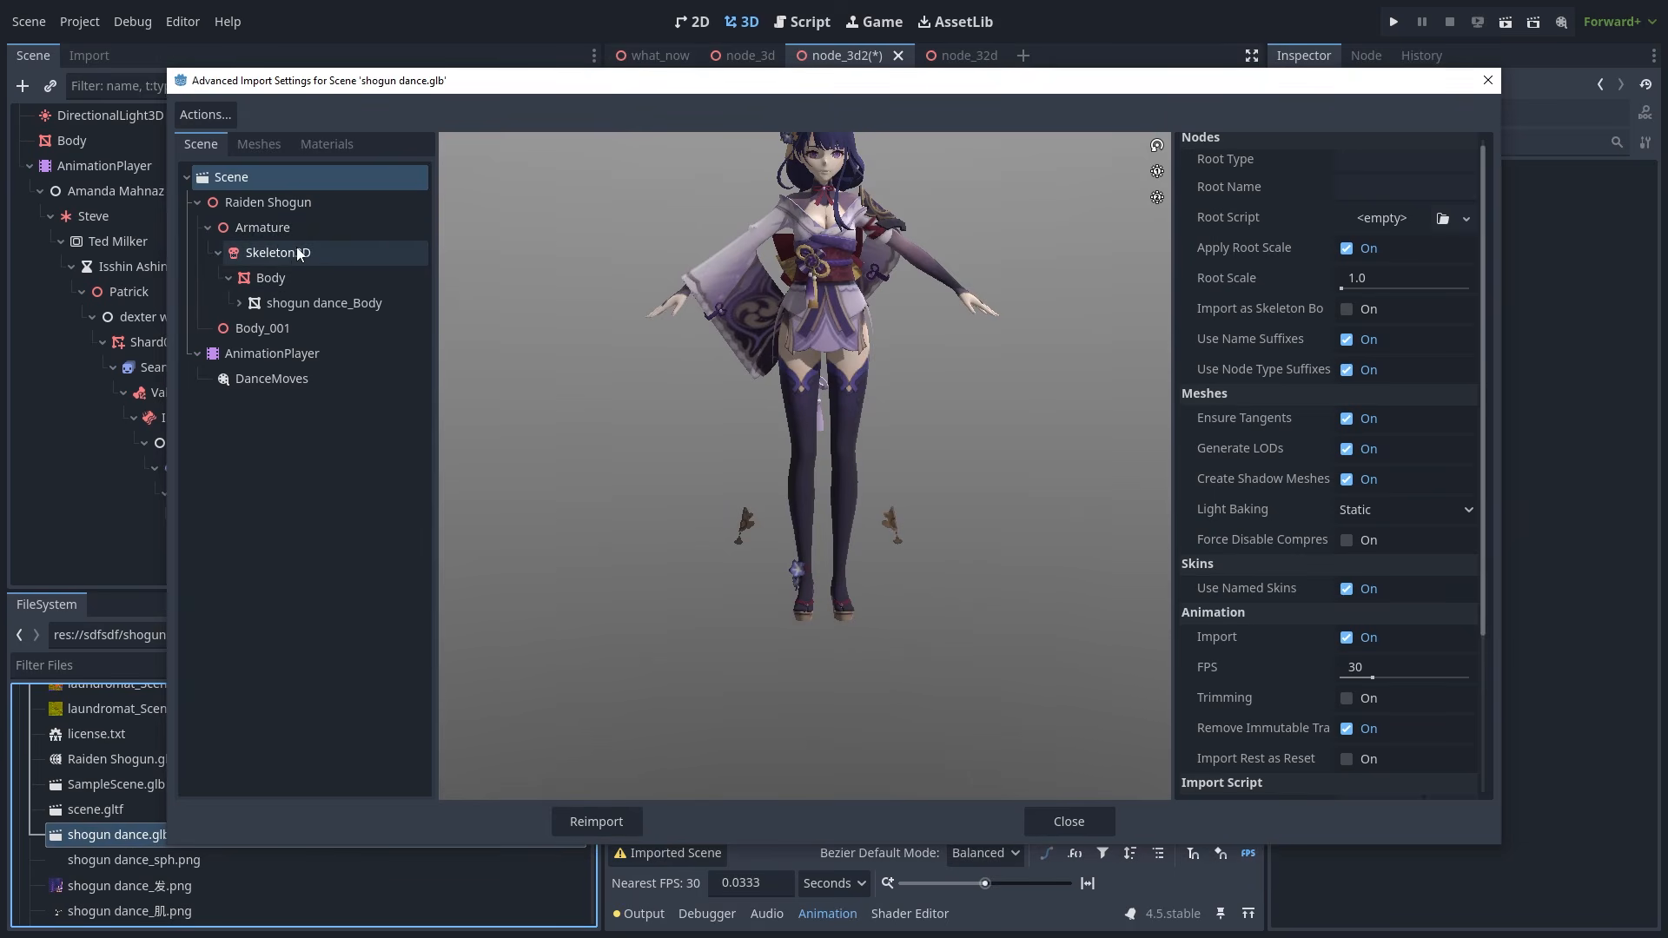
- Preview the DanceMoves animation in shogun dance.glb's Advanced Import Settings, orbiting the dancing model
{"action": "left_click", "coordinate": [287, 278]}
{"action": "left_click", "coordinate": [373, 253]}
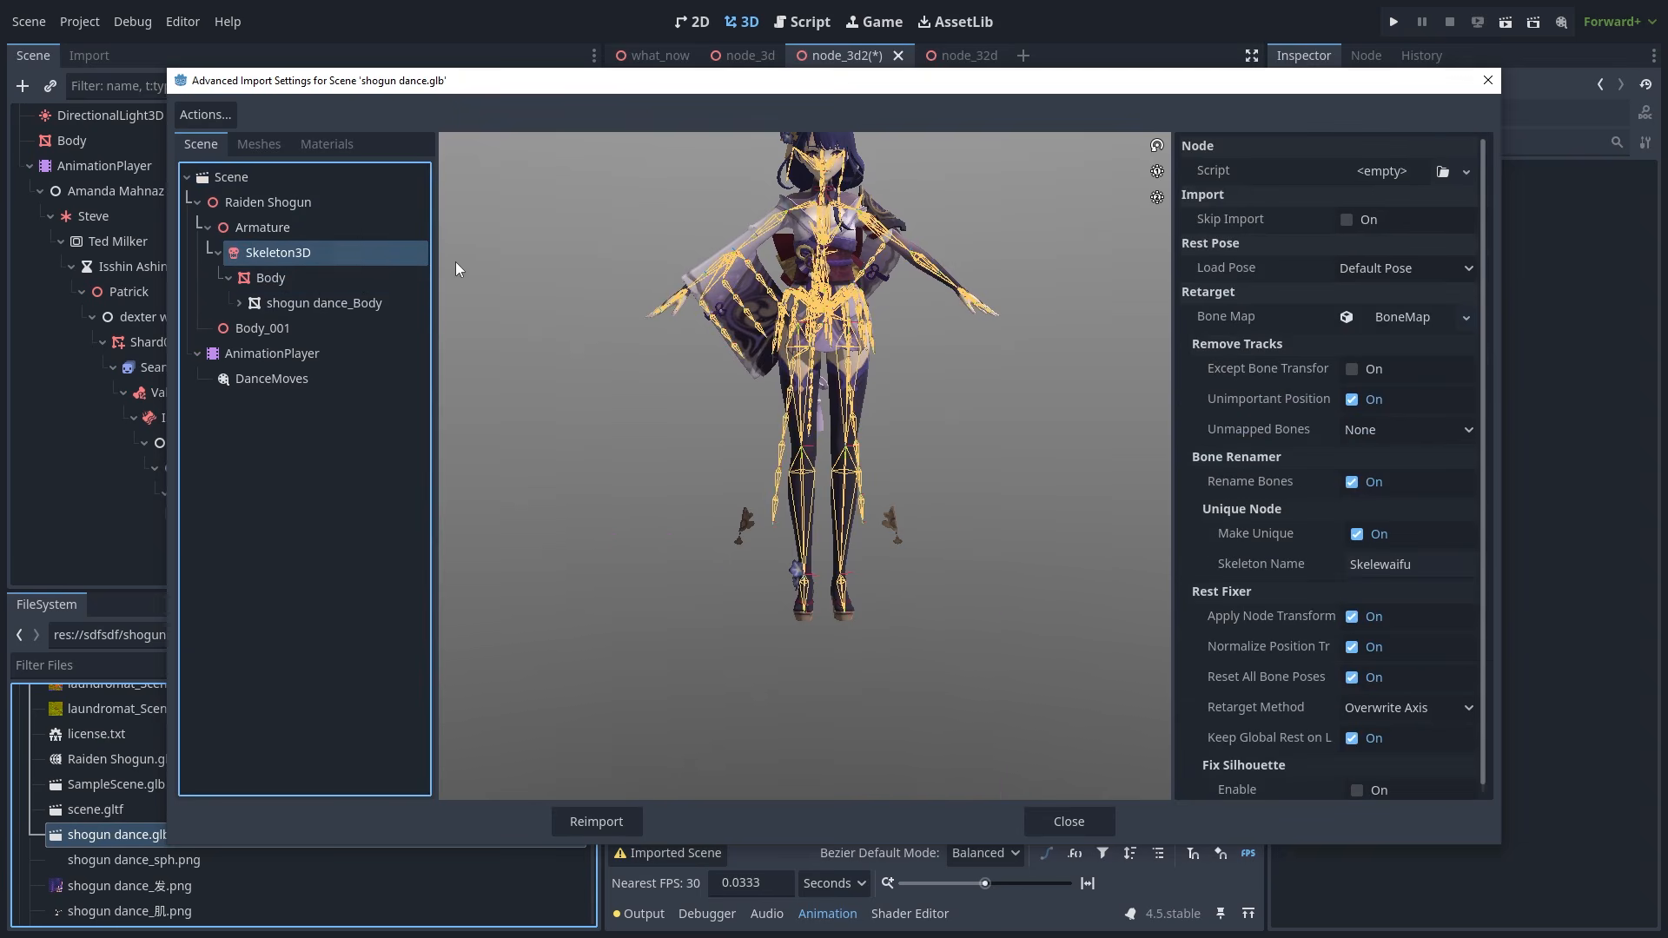
{"action": "left_click", "coordinate": [299, 383]}
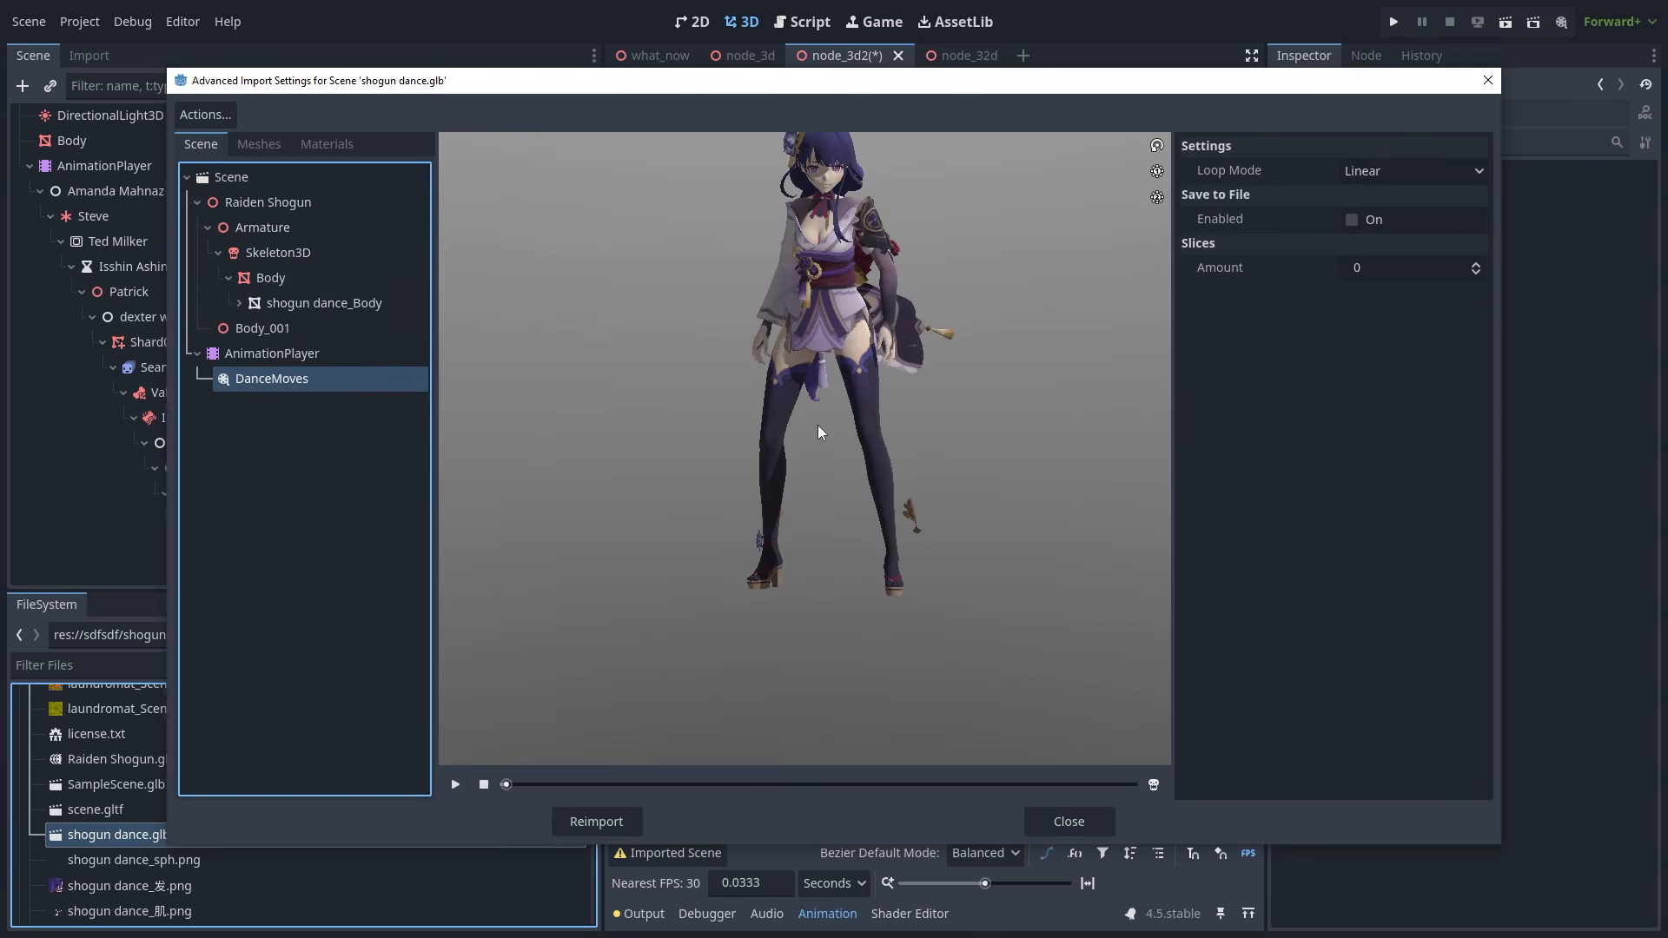
{"action": "left_click", "coordinate": [455, 784]}
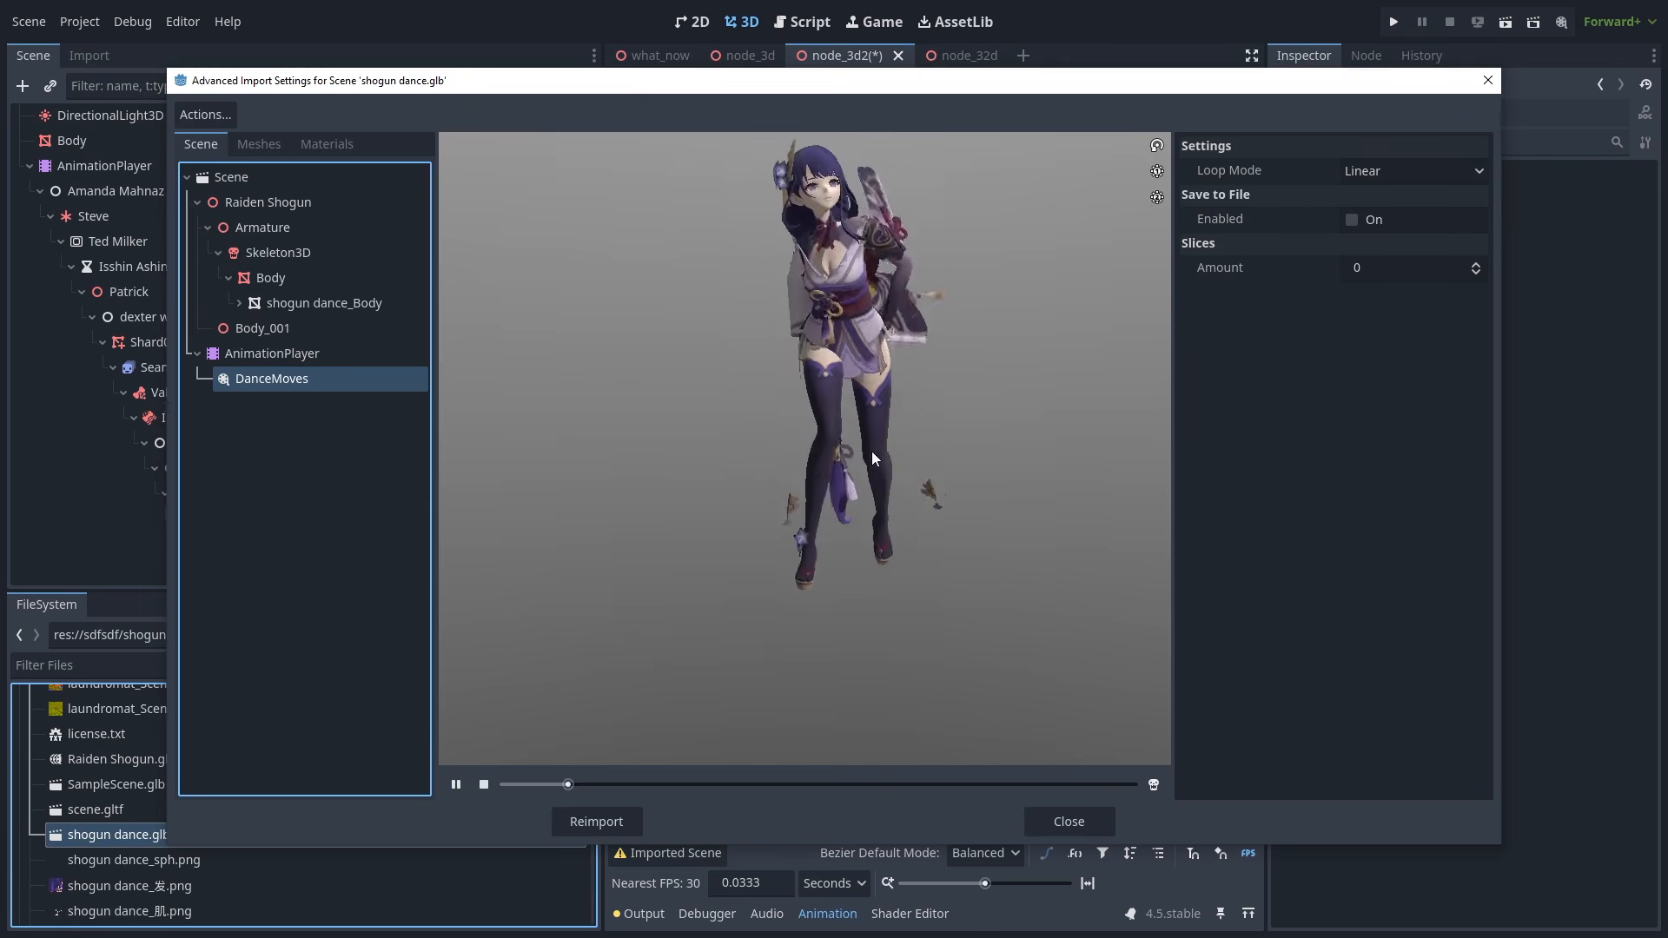
{"action": "left_click_drag", "start_coordinate": [872, 441], "coordinate": [999, 498]}
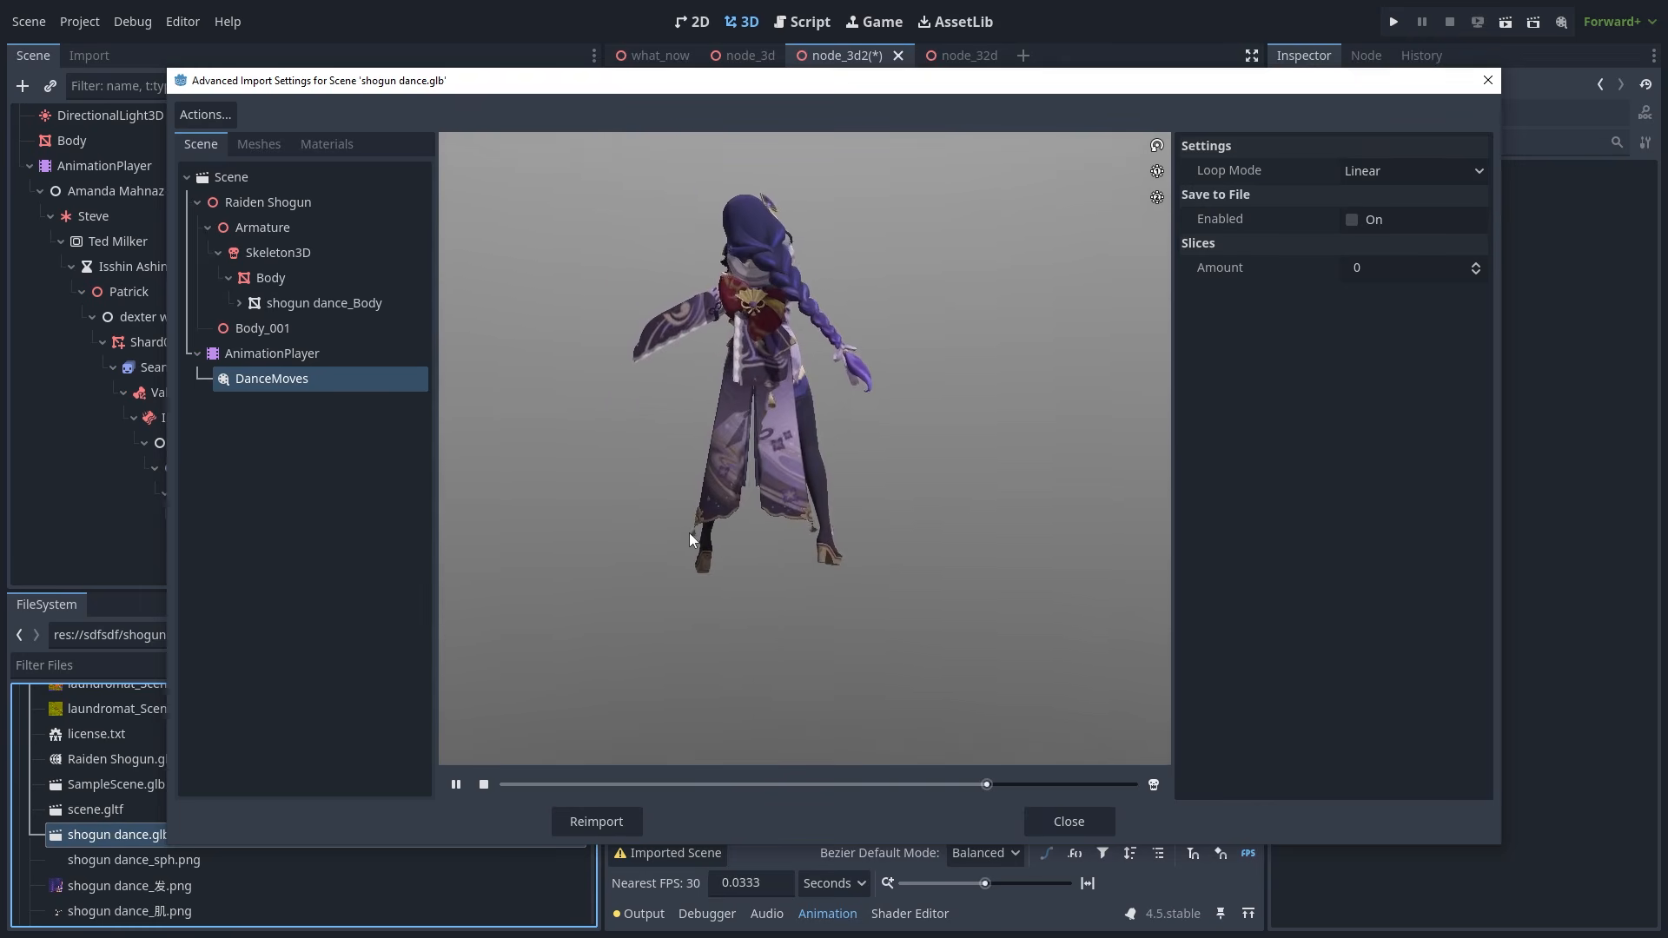
- Instance a second shogun dance.glb and enable its Editable Children
{"action": "left_click_drag", "start_coordinate": [119, 834], "coordinate": [795, 439]}
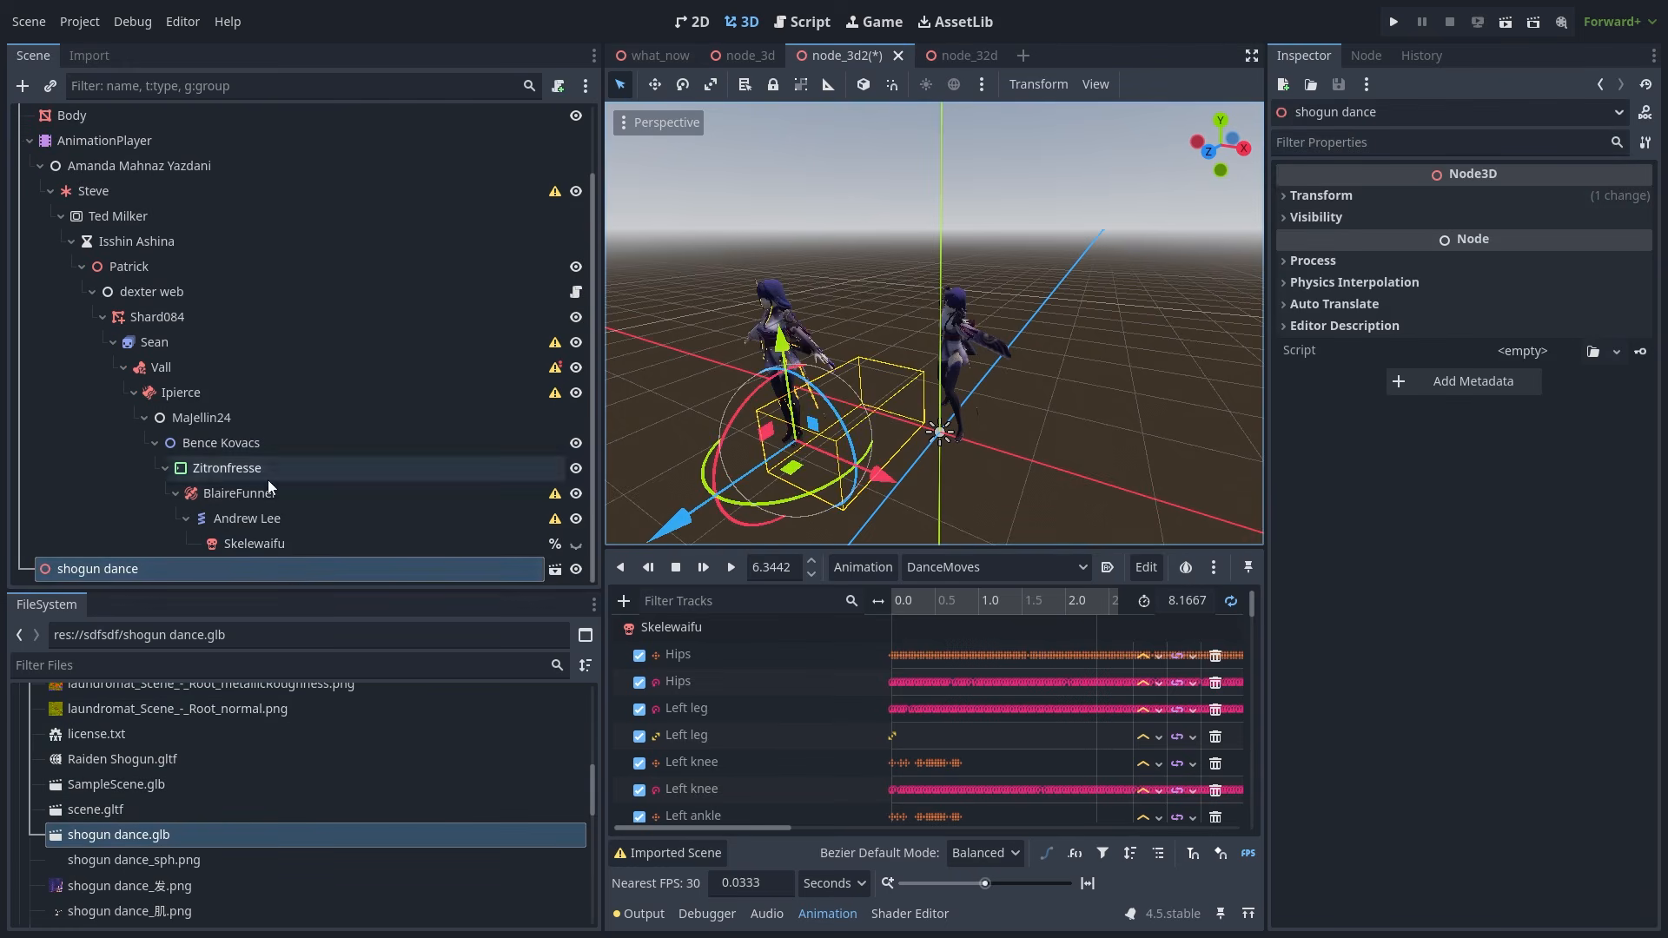
{"action": "right_click", "coordinate": [289, 569]}
{"action": "left_click", "coordinate": [408, 732]}
{"action": "scroll", "coordinate": [451, 529], "scroll_direction": "down", "scroll_amount": 3}
{"action": "left_click", "coordinate": [469, 519]}
- Check the Body mesh's Skin and Skeleton (Skelewaifu) in the Inspector, leaving the skeleton unchanged
{"action": "left_click", "coordinate": [1357, 259]}
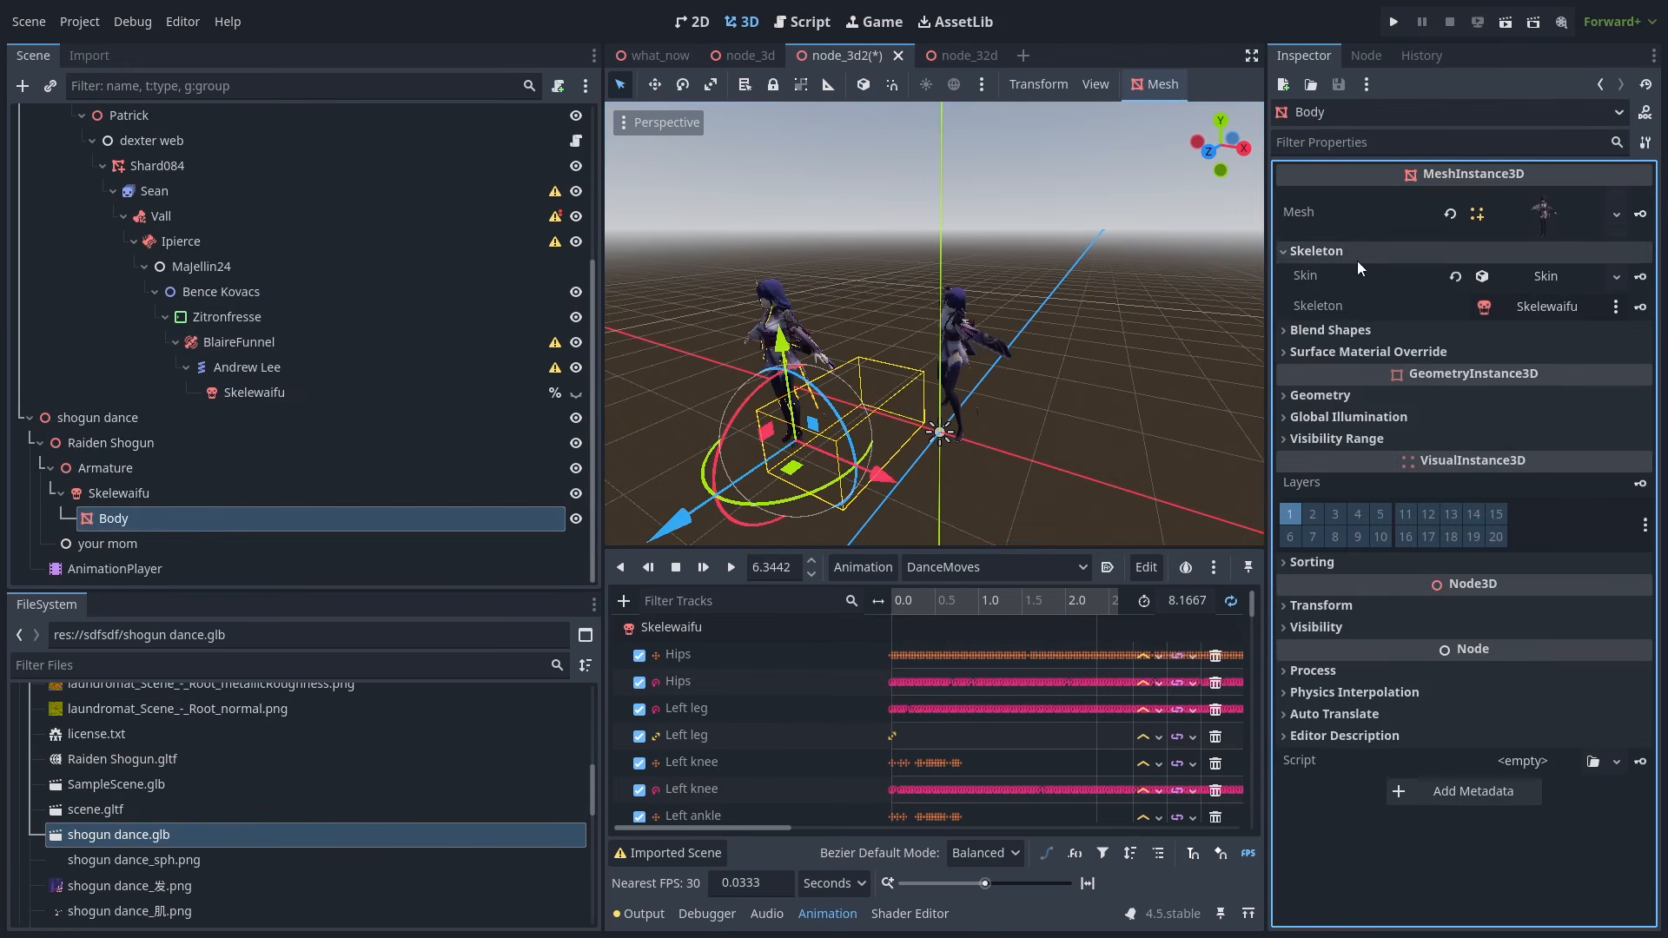
{"action": "left_click", "coordinate": [1520, 275]}
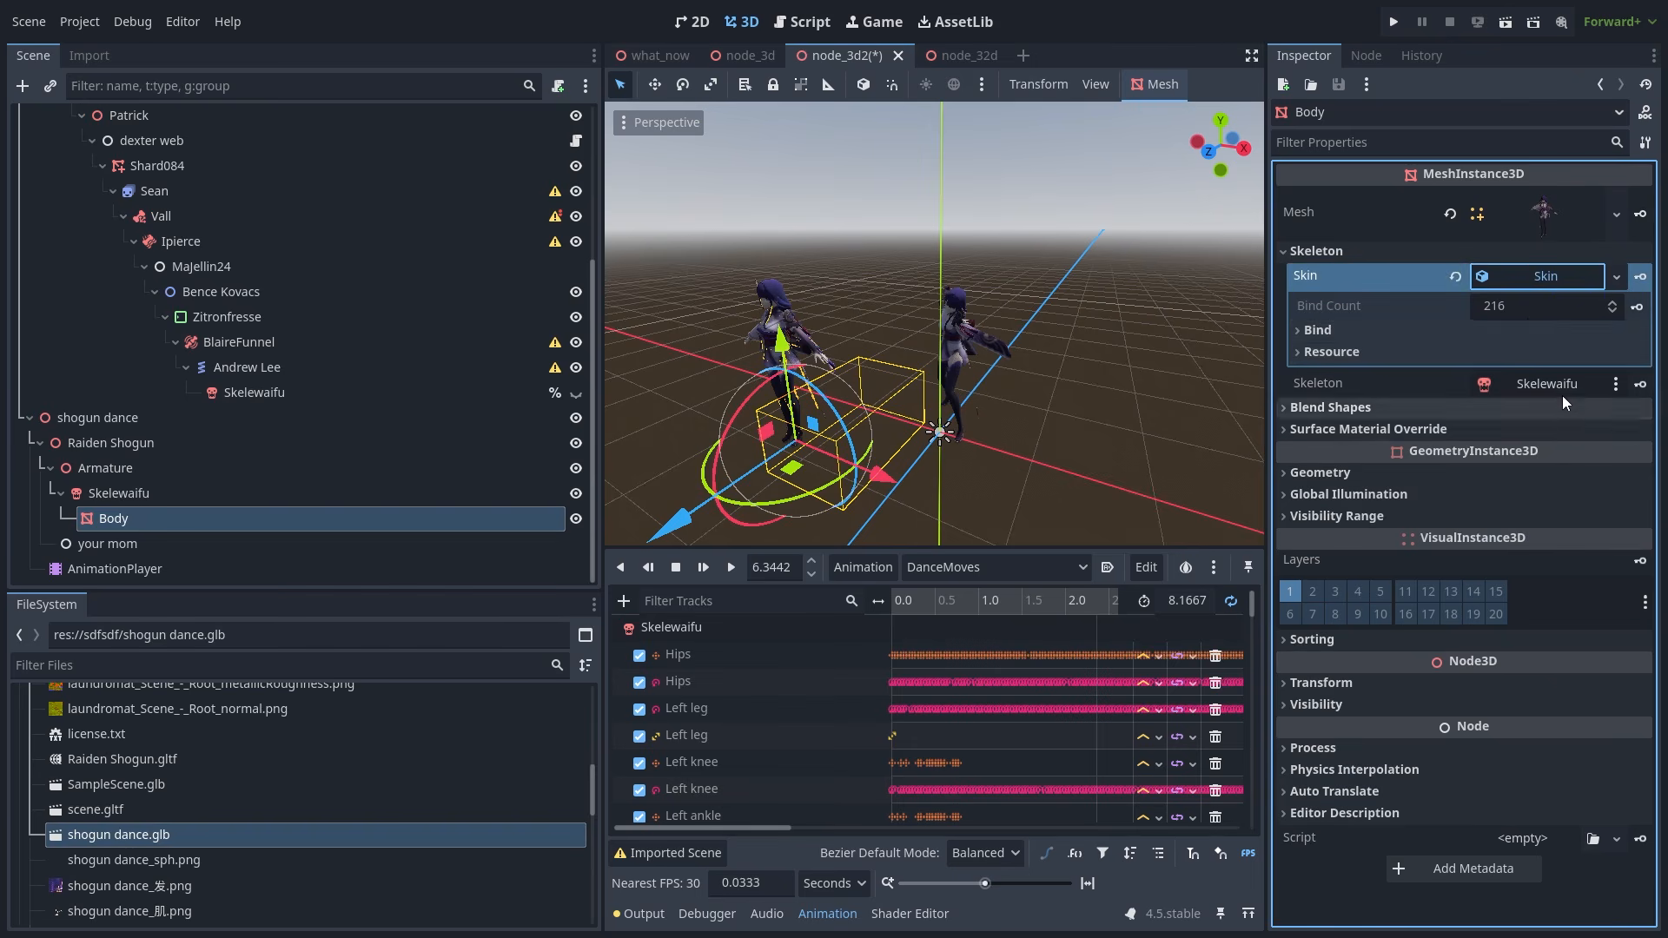
{"action": "left_click", "coordinate": [1520, 274]}
{"action": "left_click", "coordinate": [1533, 305]}
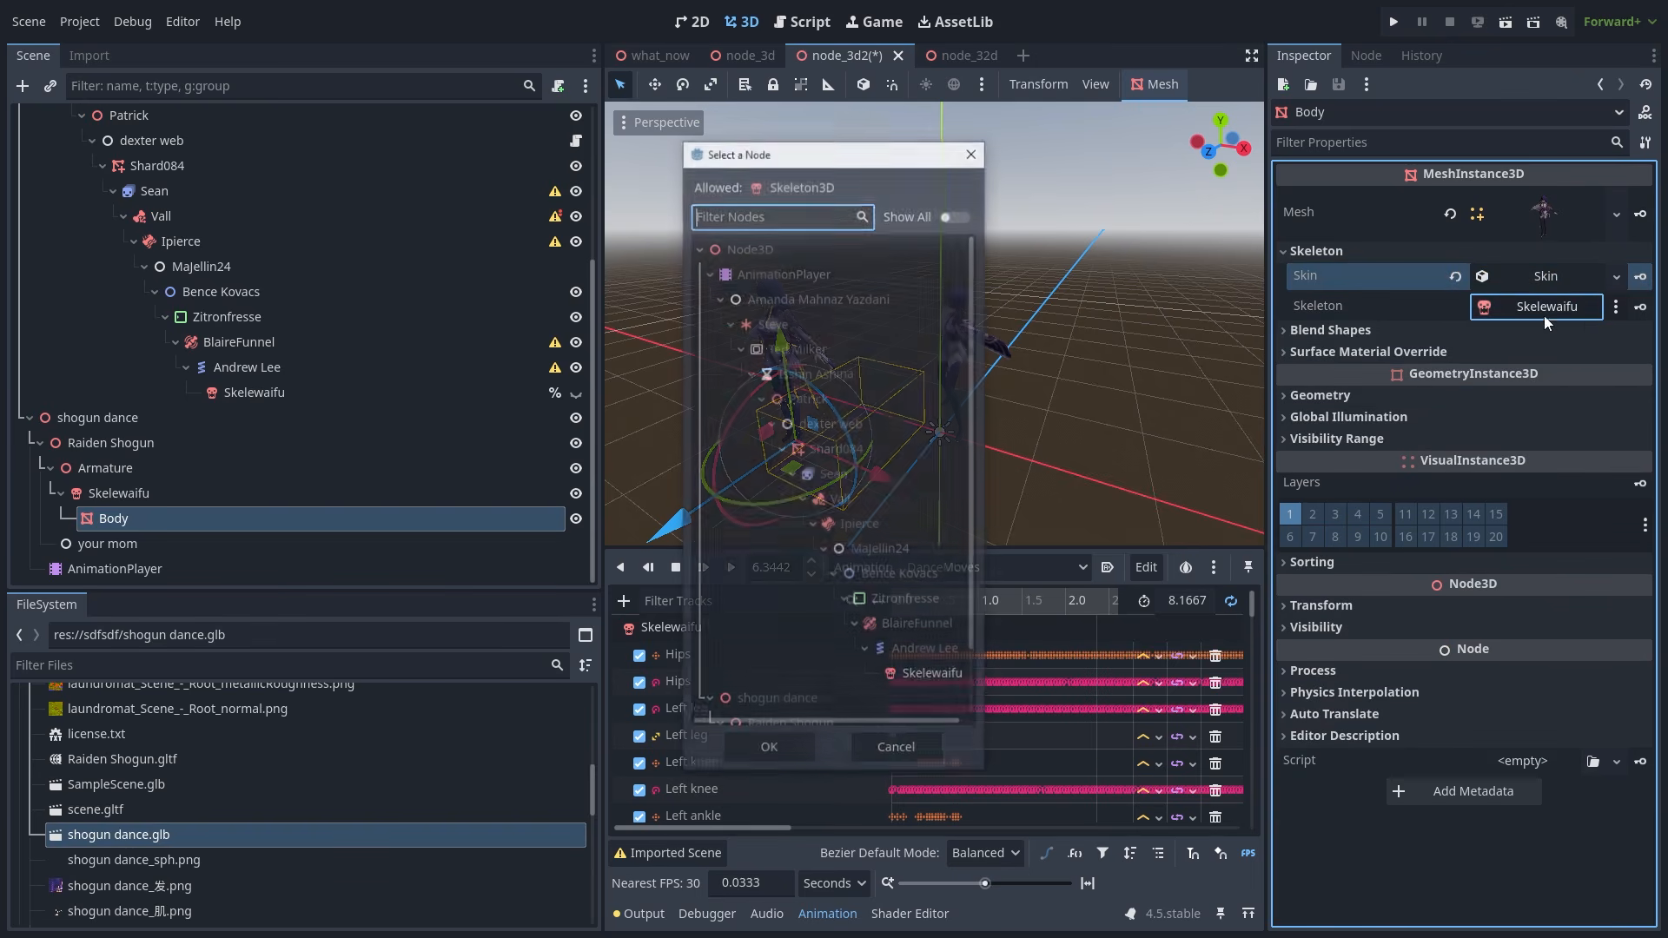
{"action": "left_click", "coordinate": [896, 750]}
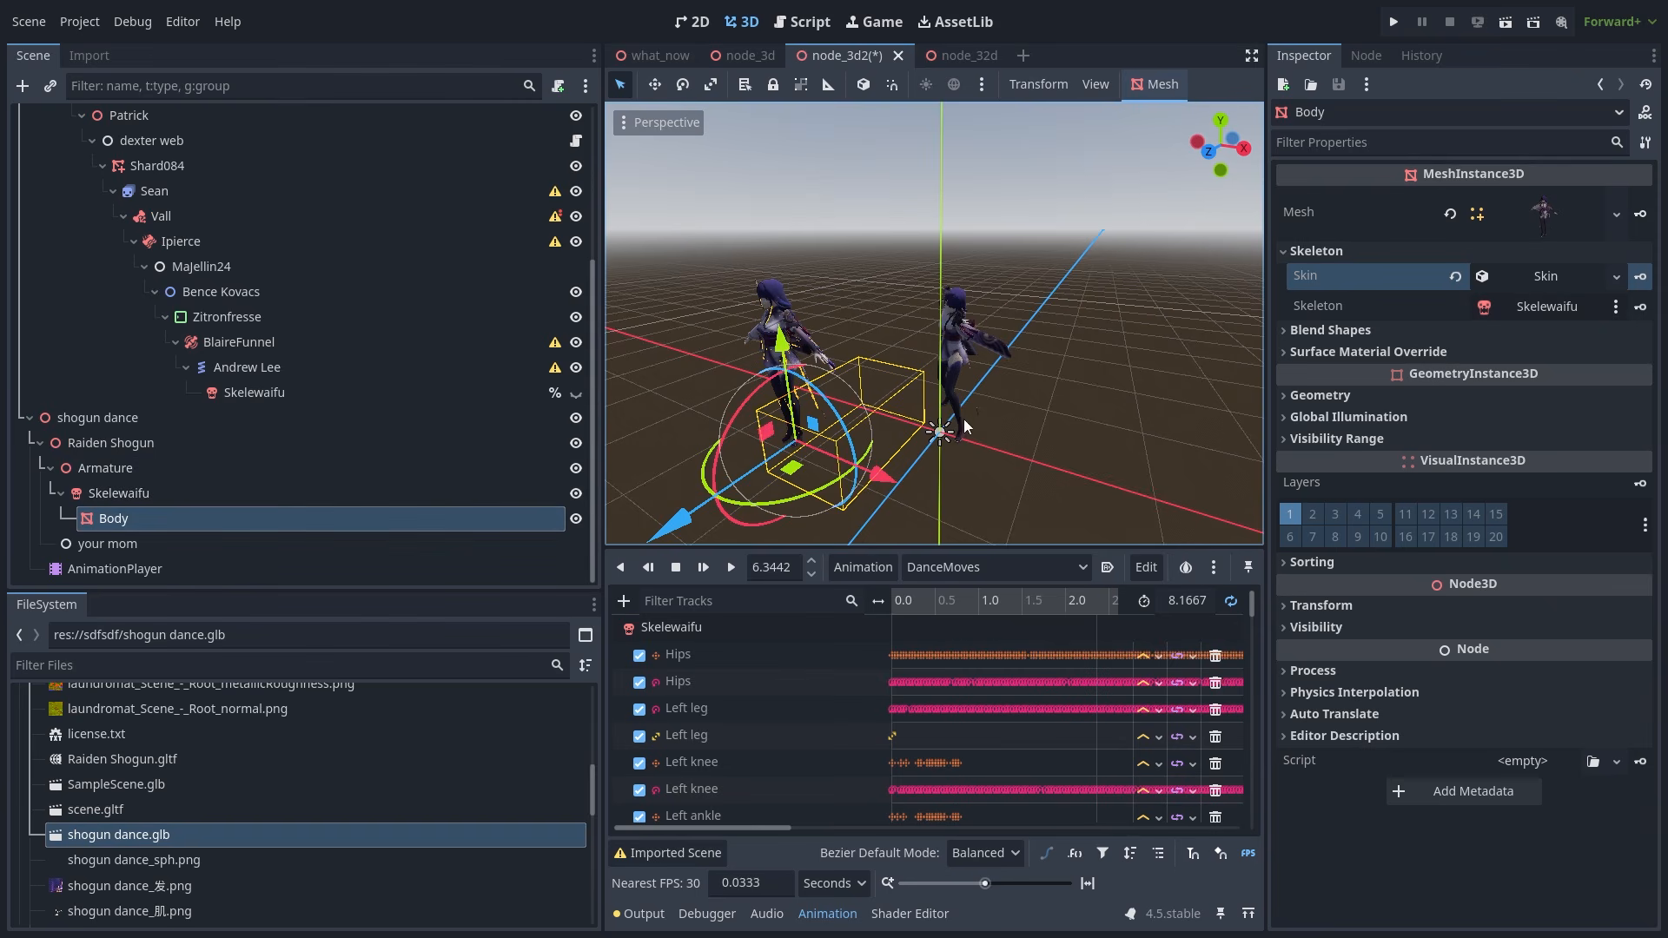
{"action": "left_click", "coordinate": [146, 493]}
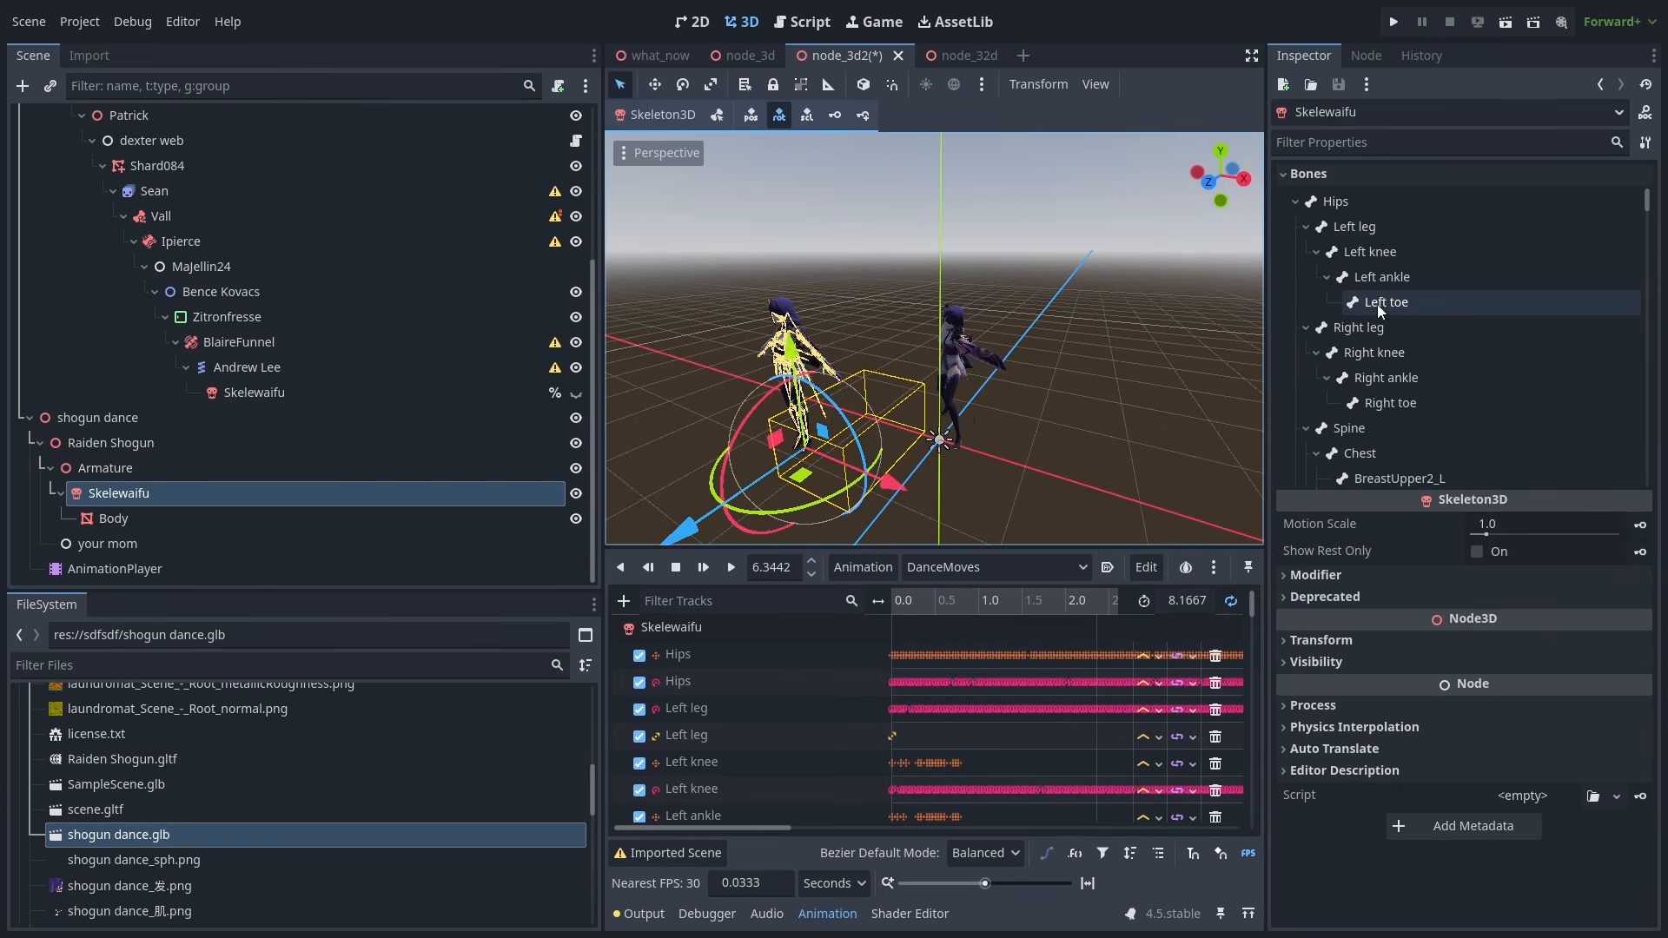
- Raise Skelewaifu's Spine bone position y to lift the skeleton
{"action": "left_click", "coordinate": [1366, 431]}
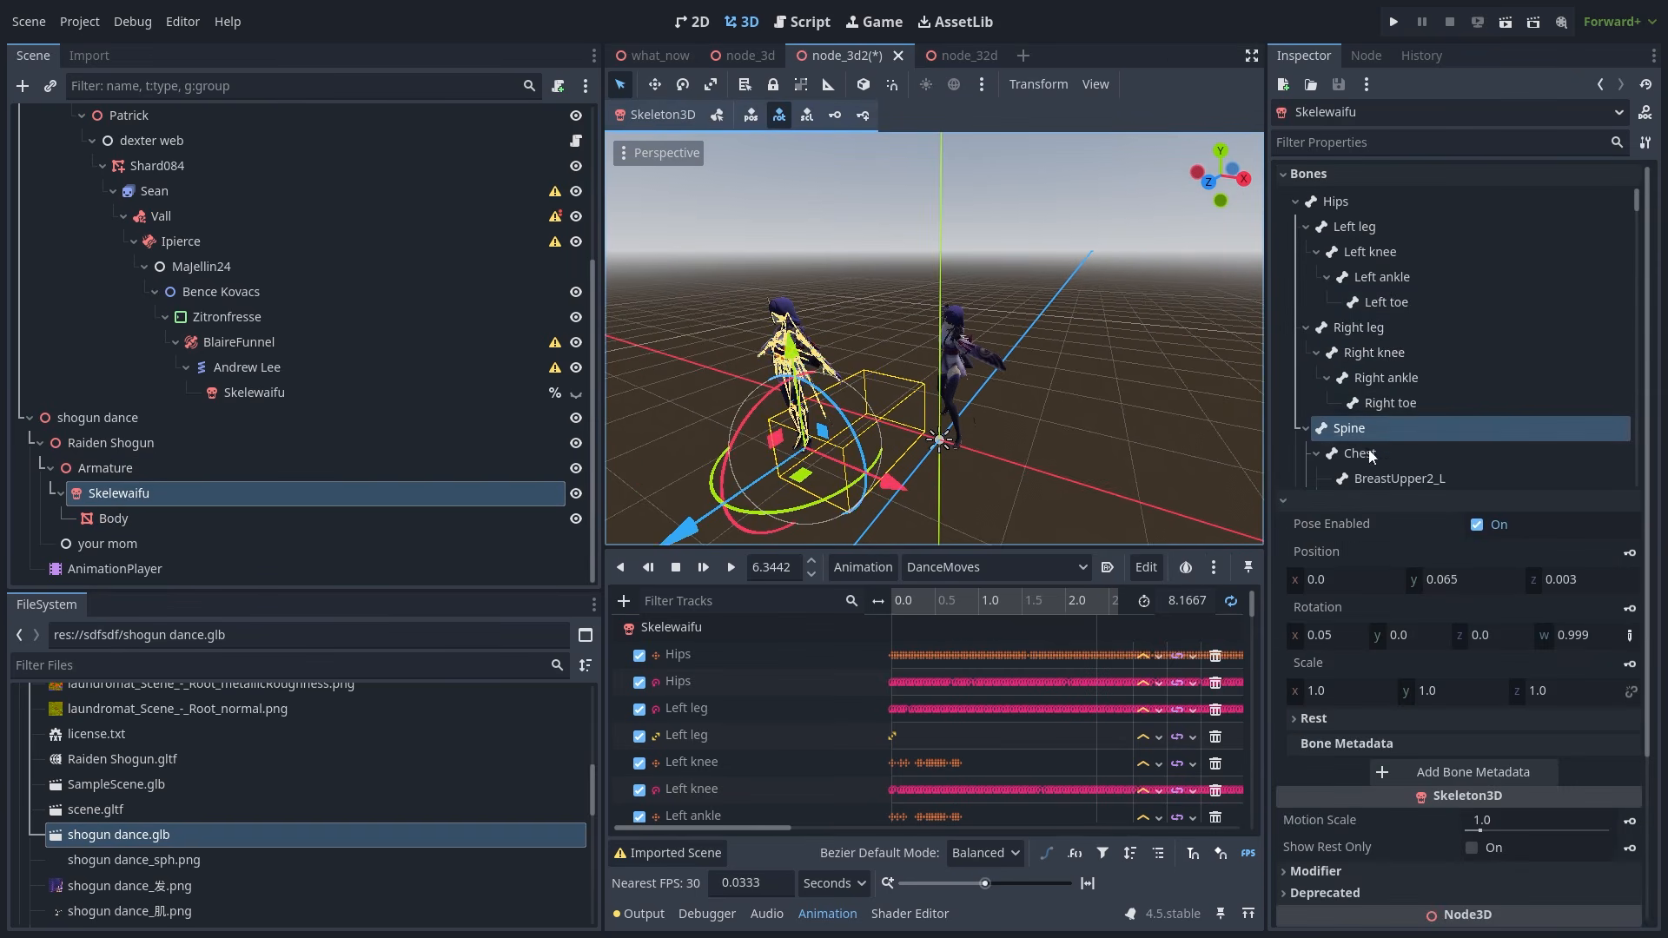
{"action": "mouse_move", "coordinate": [1442, 582]}
{"action": "left_mouse_down"}
{"action": "mouse_move", "coordinate": [1494, 582]}
{"action": "mouse_move", "coordinate": [1442, 582]}
{"action": "left_mouse_up"}
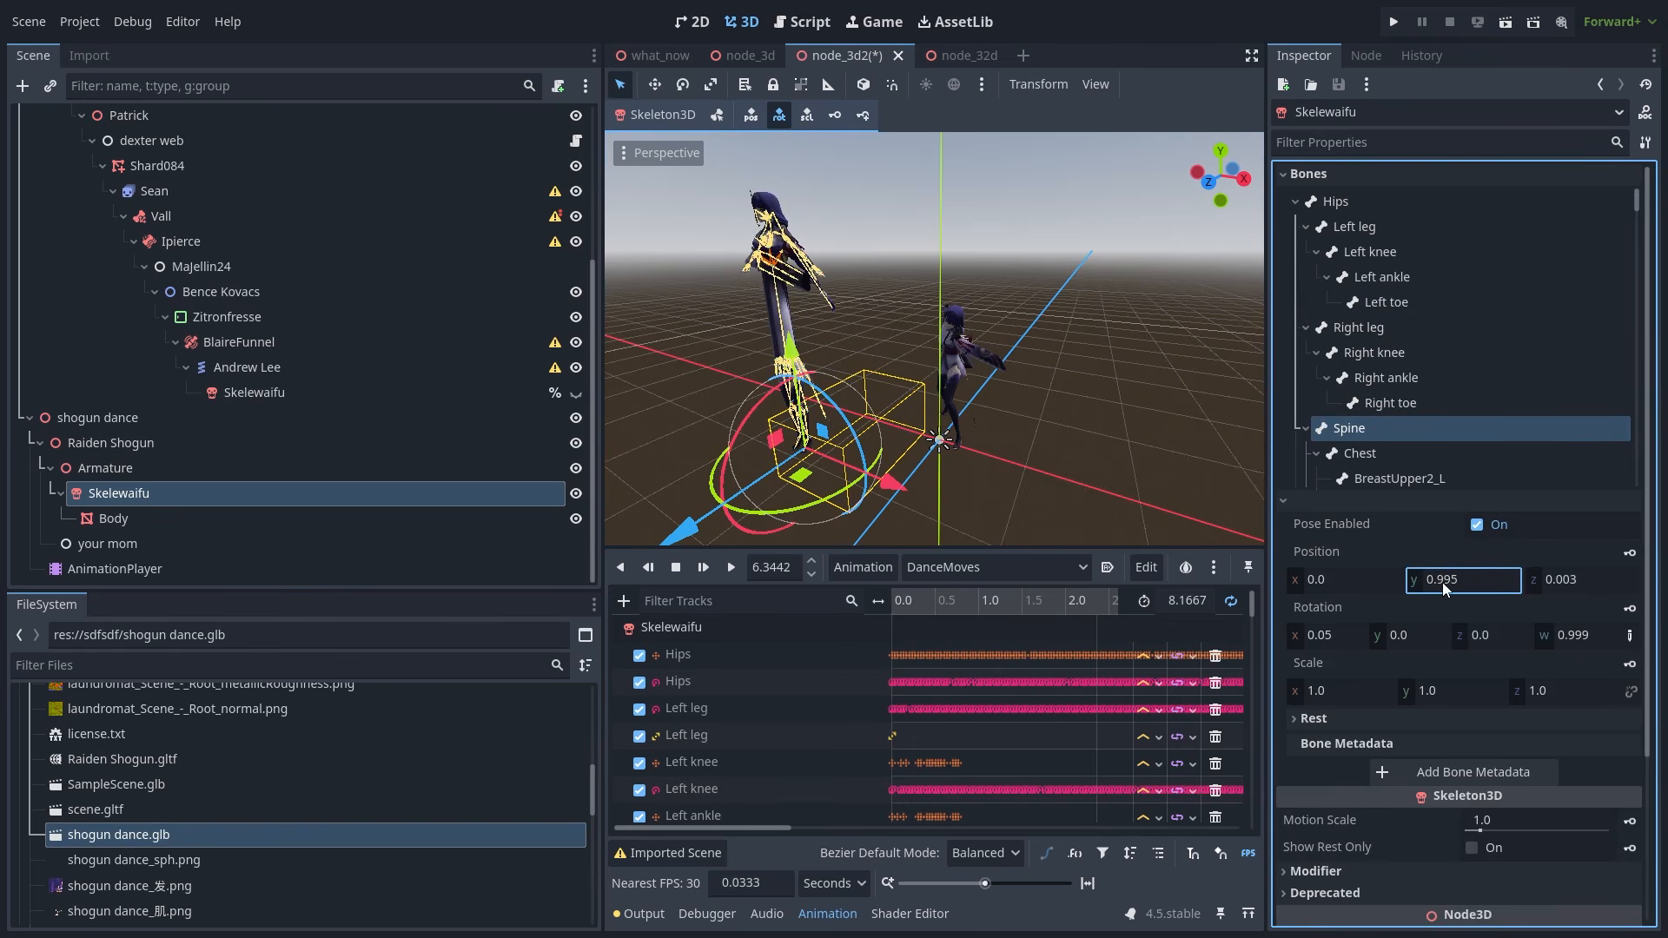
{"action": "left_click", "coordinate": [1107, 445]}
{"action": "middle_click_drag", "start_coordinate": [945, 375], "coordinate": [963, 545]}
- Play, pause and replay DanceMoves to watch the lifted skeleton dance
{"action": "left_click", "coordinate": [726, 568]}
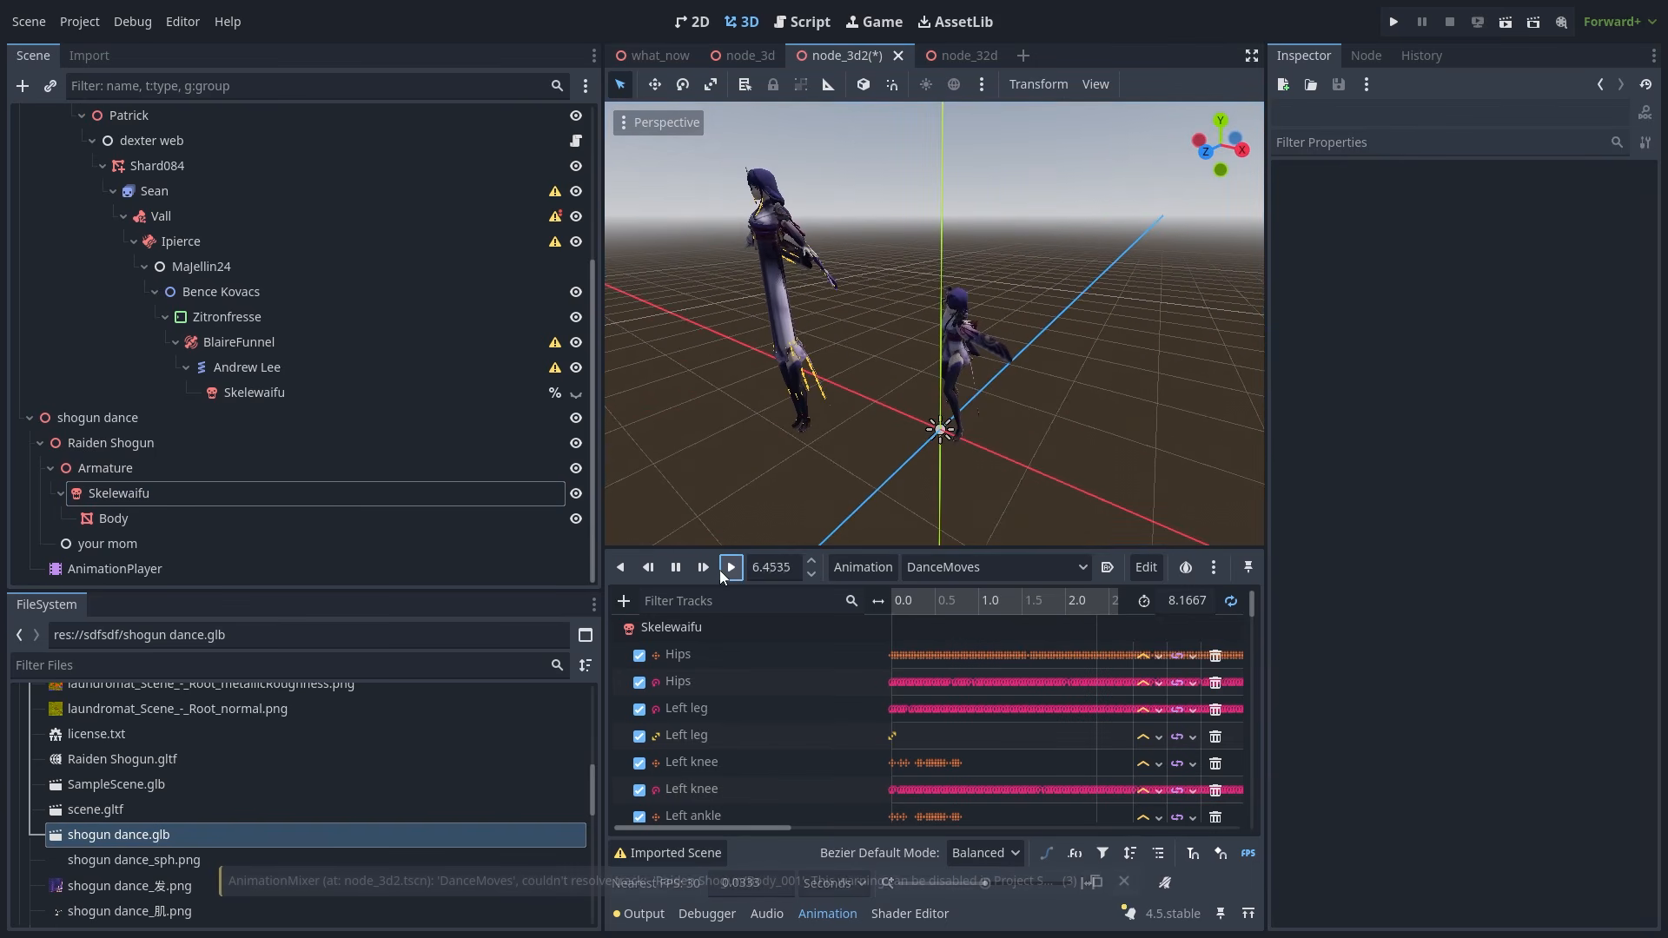
{"action": "left_click", "coordinate": [674, 569]}
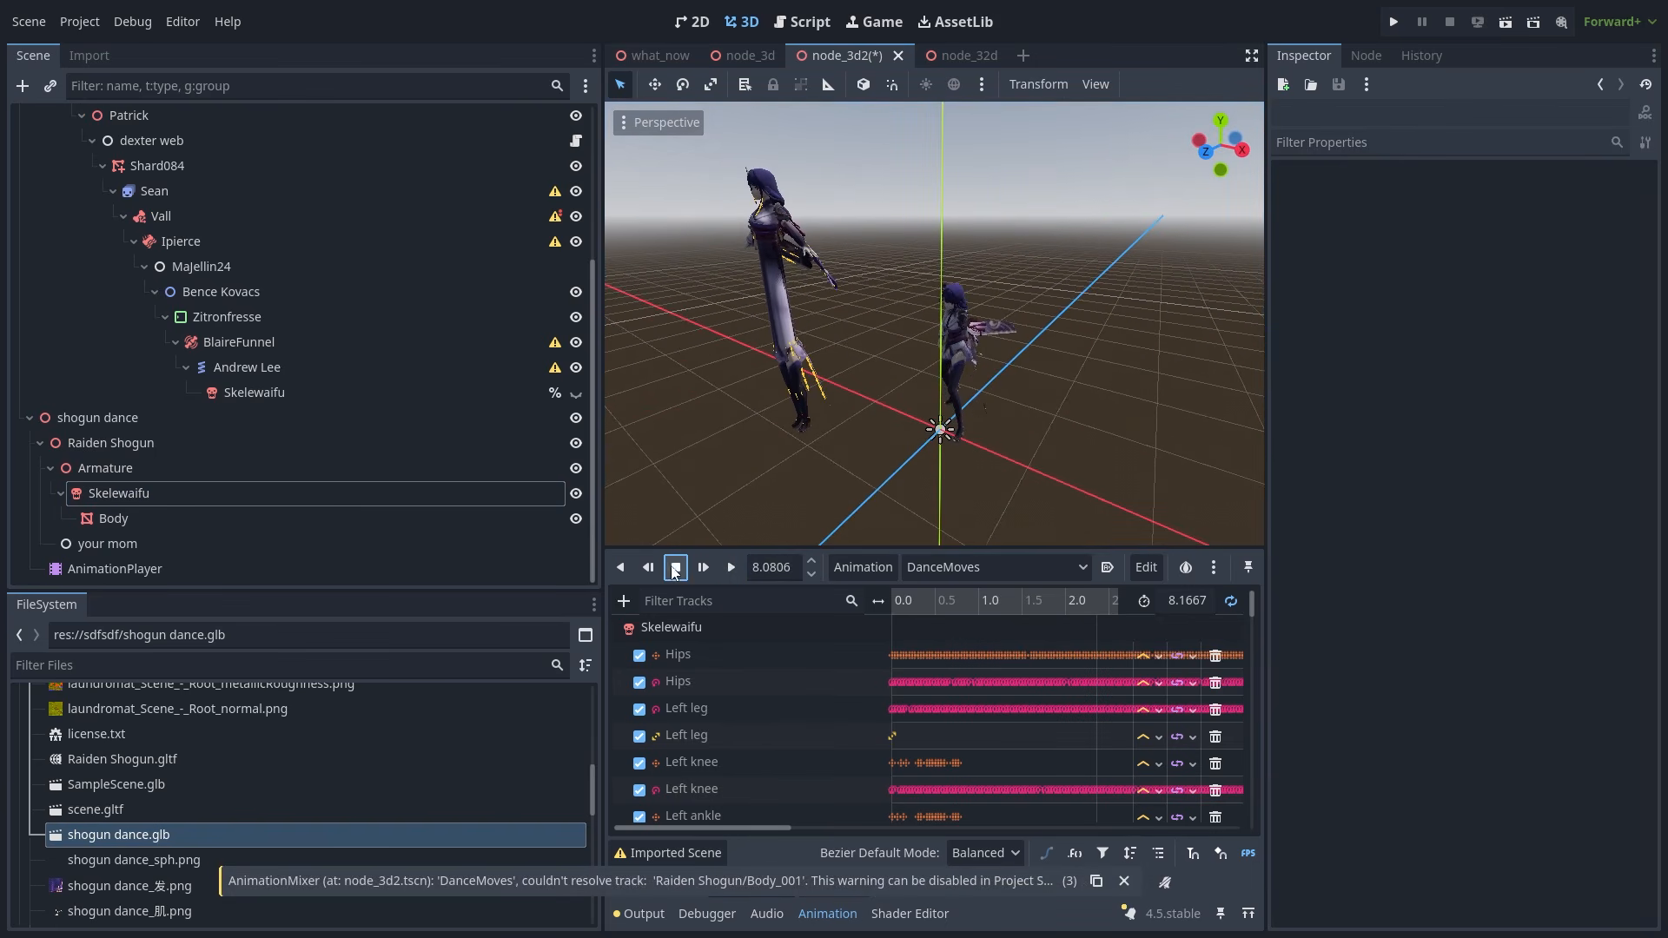
{"action": "left_click", "coordinate": [726, 567]}
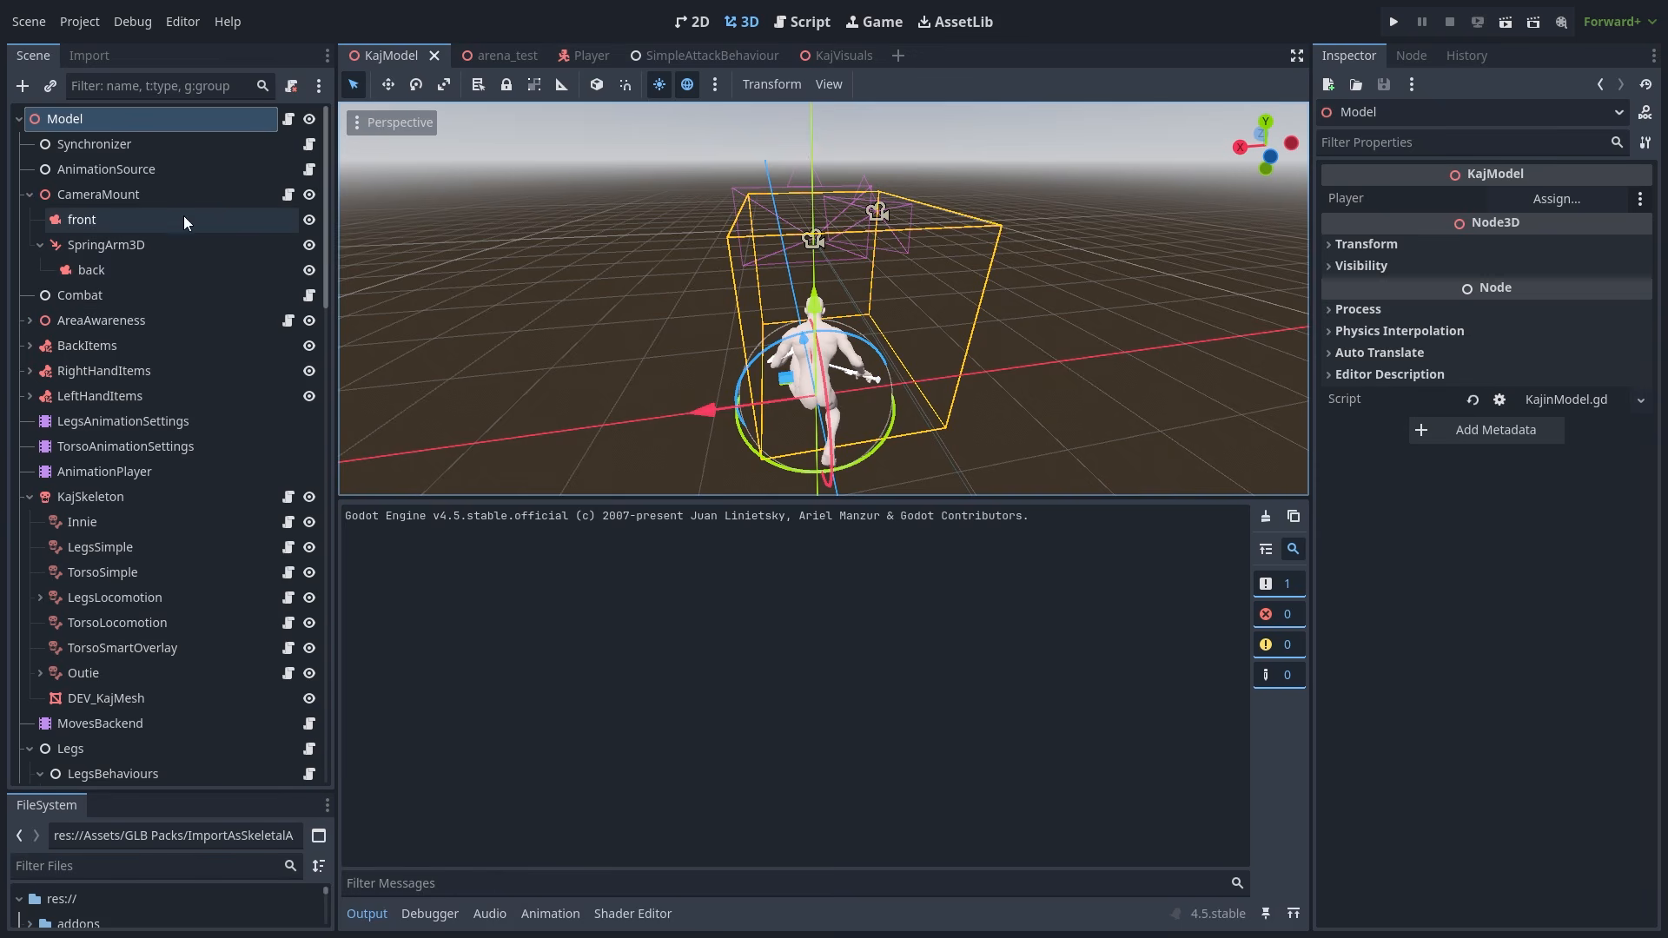
- Select the KajModel AnimationPlayer and browse its animation list, showing ActionsKnelt/Big_Healing
{"action": "left_click", "coordinate": [158, 469]}
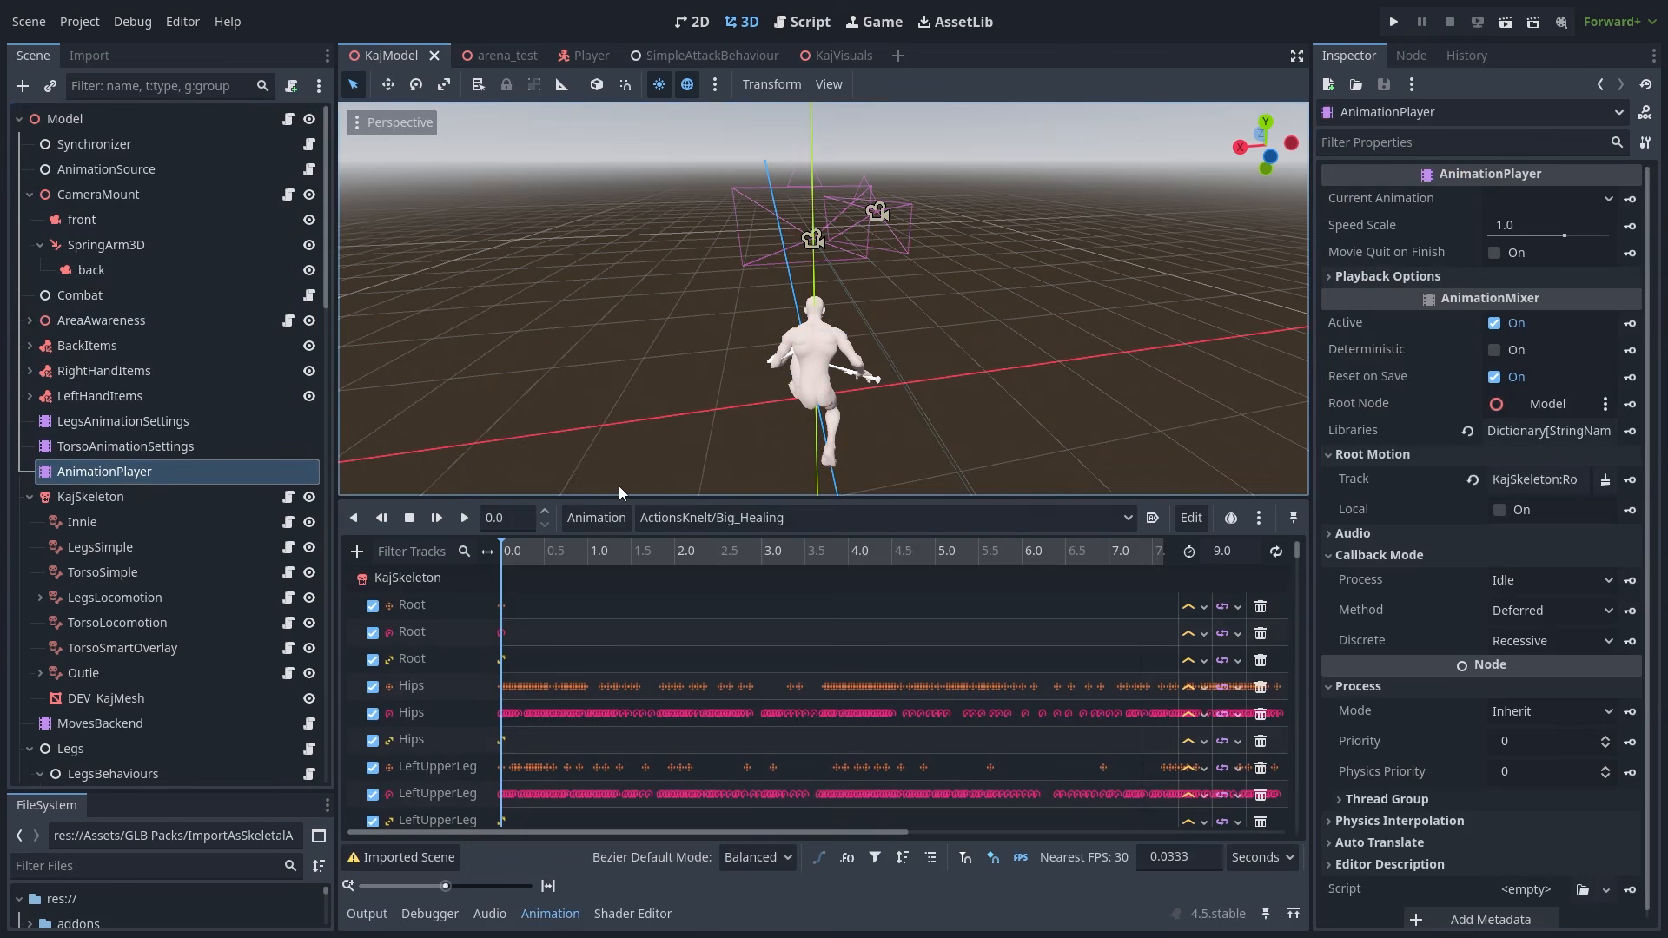
{"action": "left_click", "coordinate": [761, 520]}
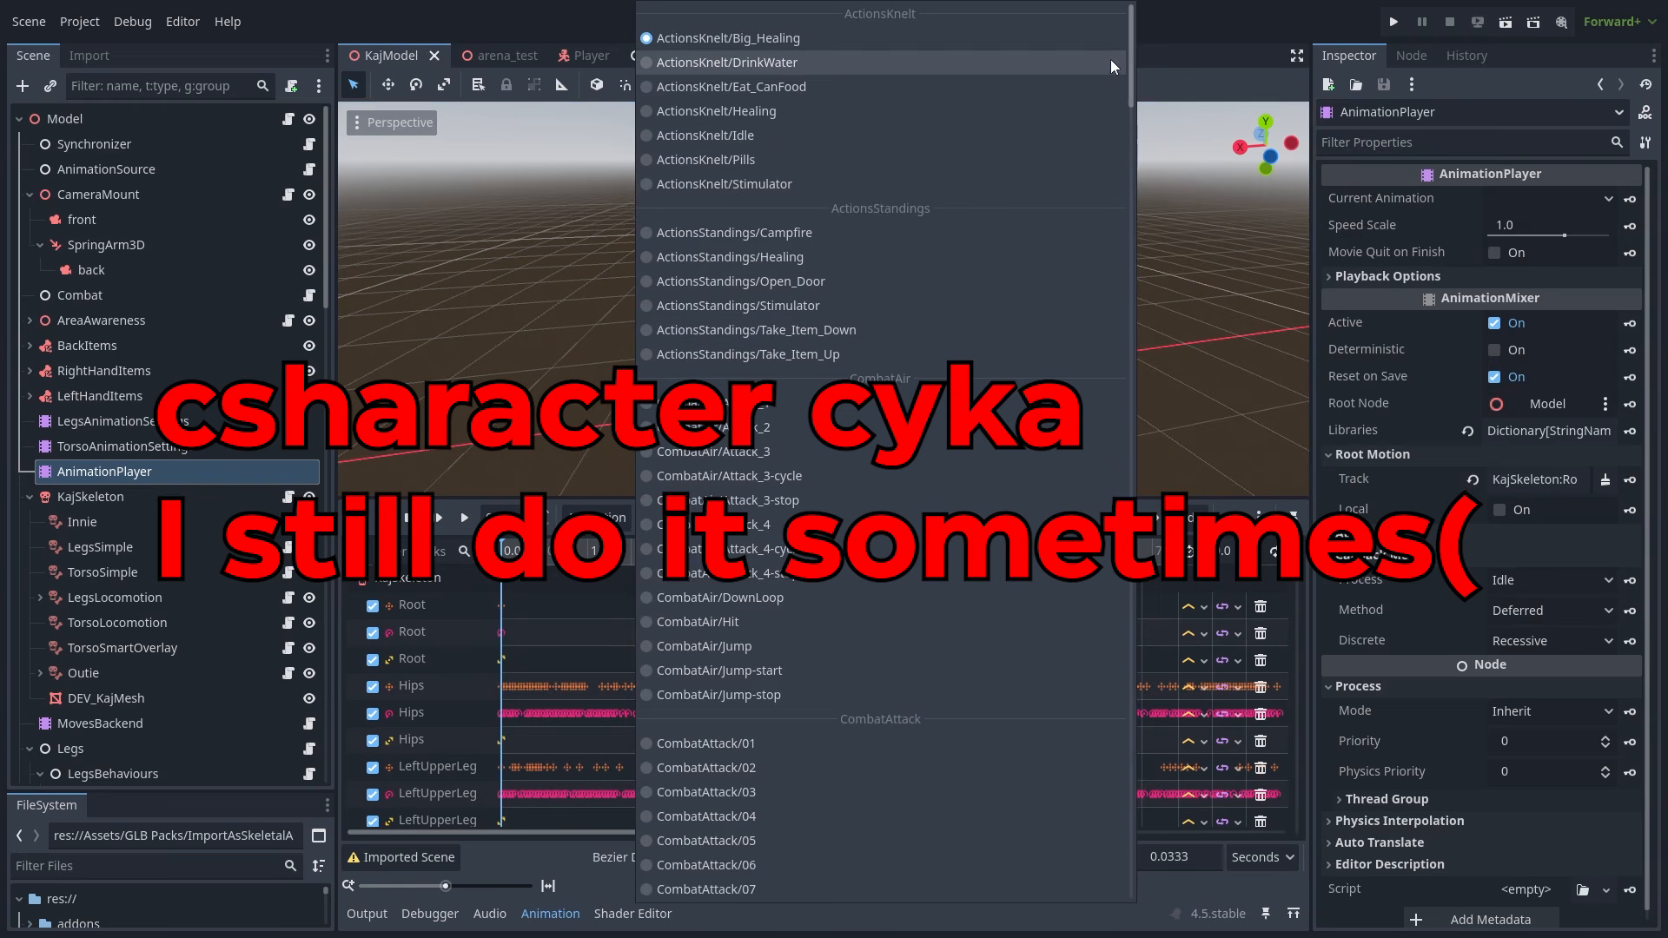
{"action": "left_click_drag", "start_coordinate": [1132, 96], "coordinate": [1133, 349]}
{"action": "left_click", "coordinate": [1176, 337]}
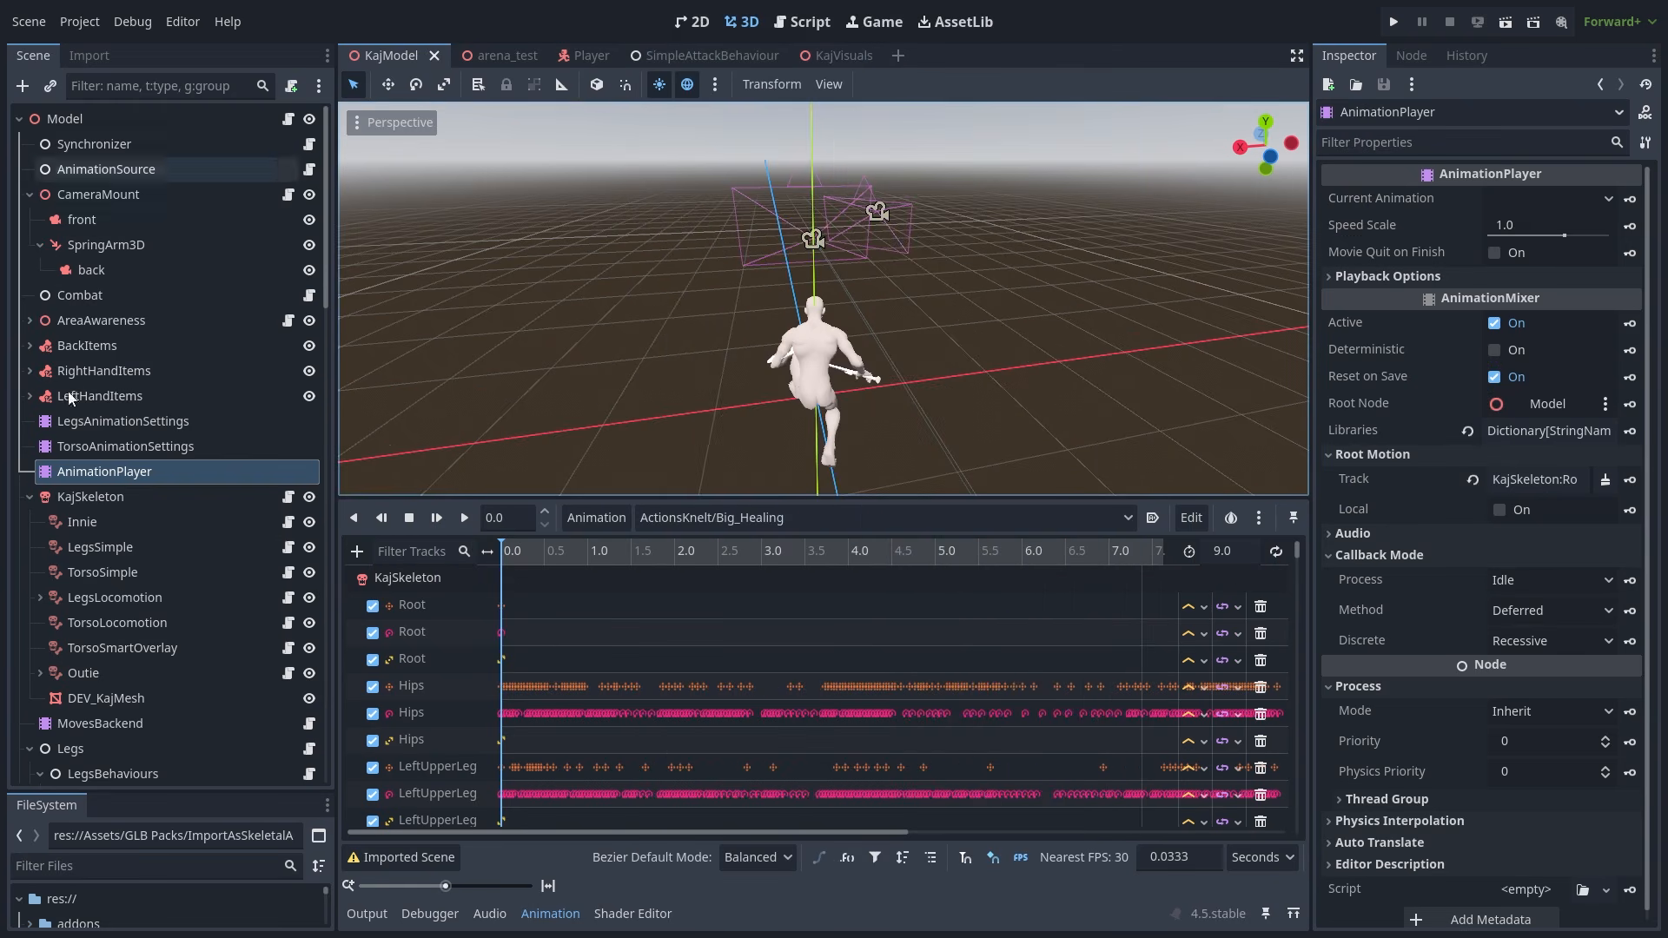
- Browse libraries in Manage Animations, cancel Load Library, and enlarge the file browser to show GLB Packs/Animations
{"action": "left_click", "coordinate": [622, 517]}
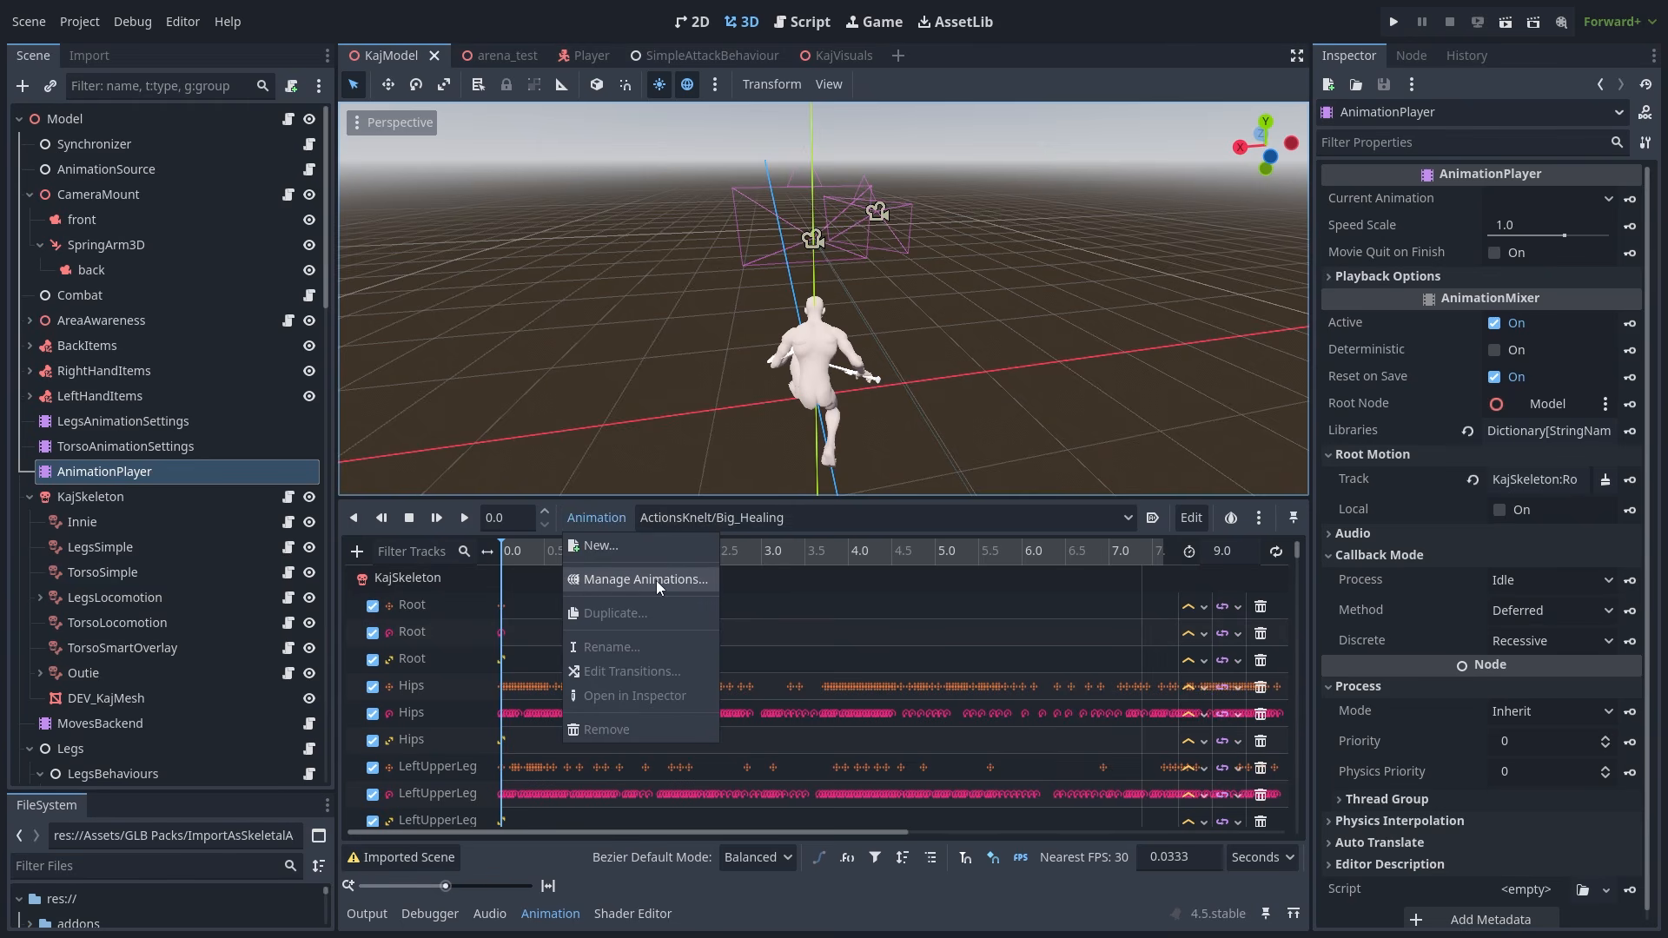
{"action": "left_click", "coordinate": [591, 580]}
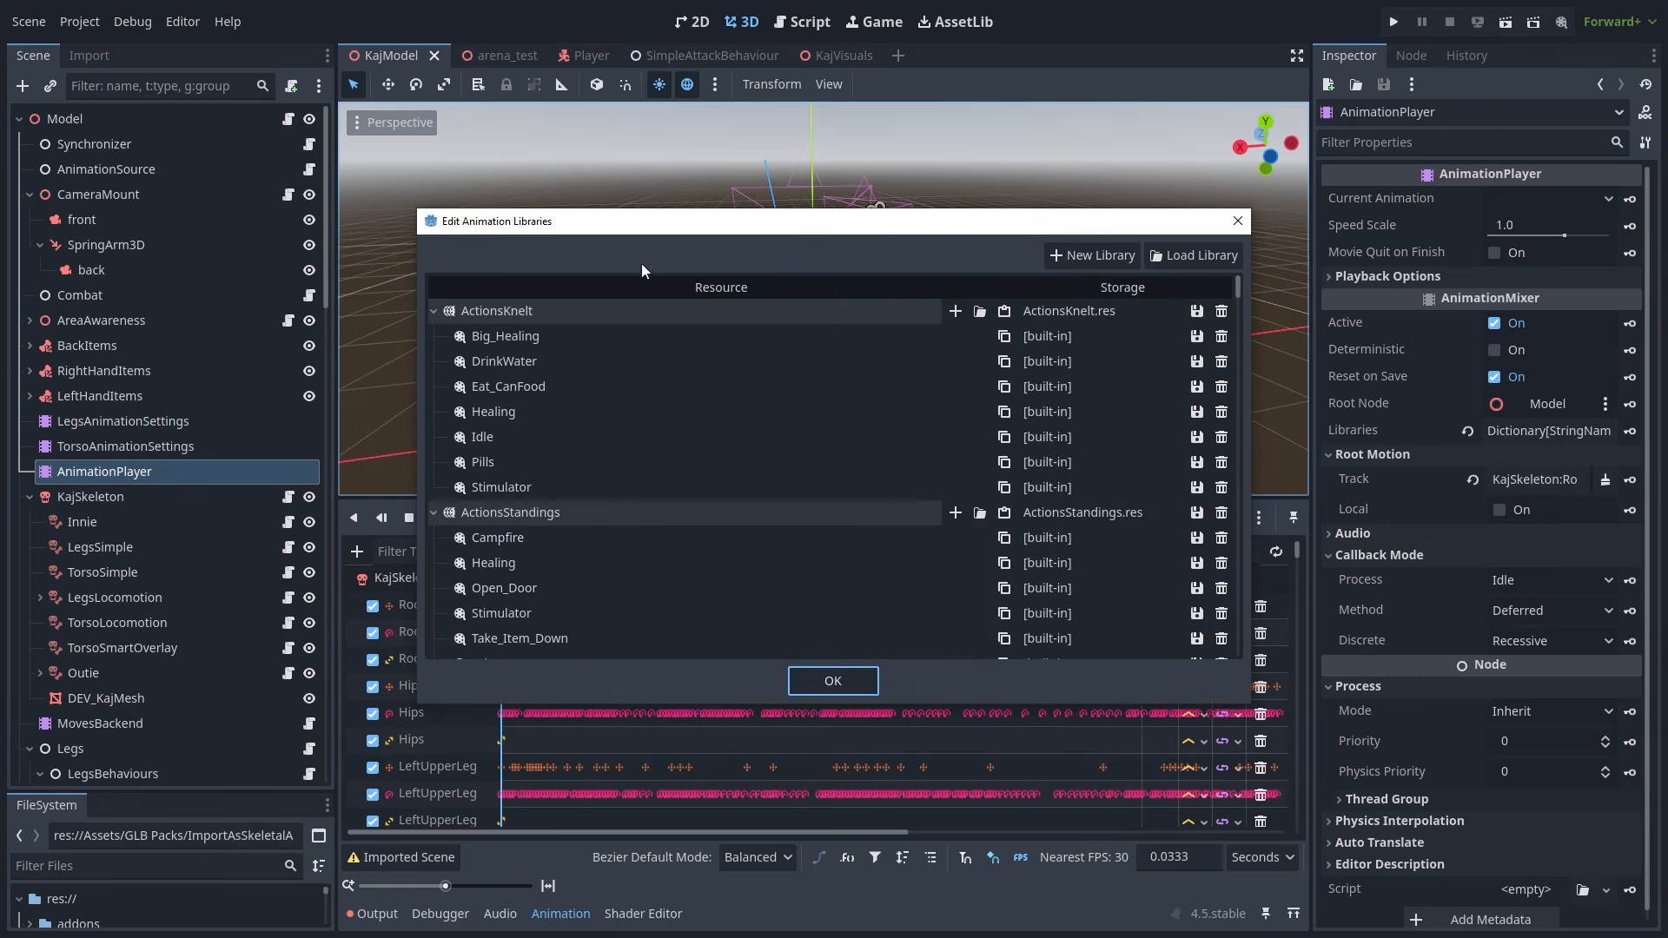
{"action": "left_click_drag", "start_coordinate": [1239, 293], "coordinate": [1234, 340]}
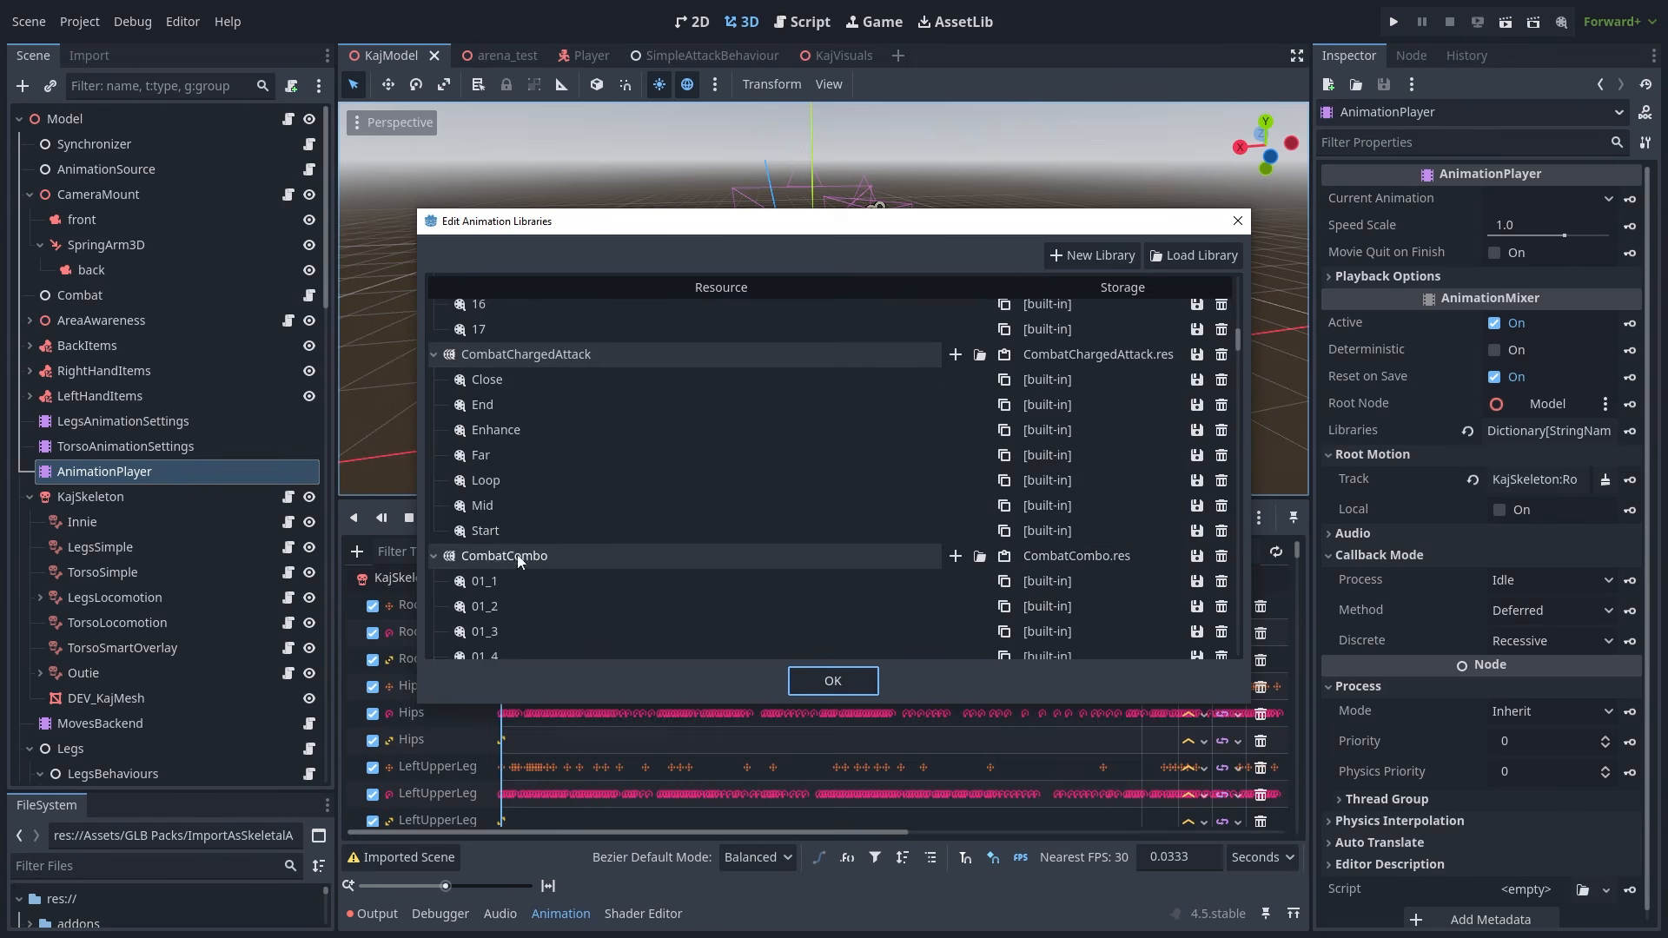
{"action": "scroll", "coordinate": [1086, 461], "scroll_direction": "up", "scroll_amount": 2}
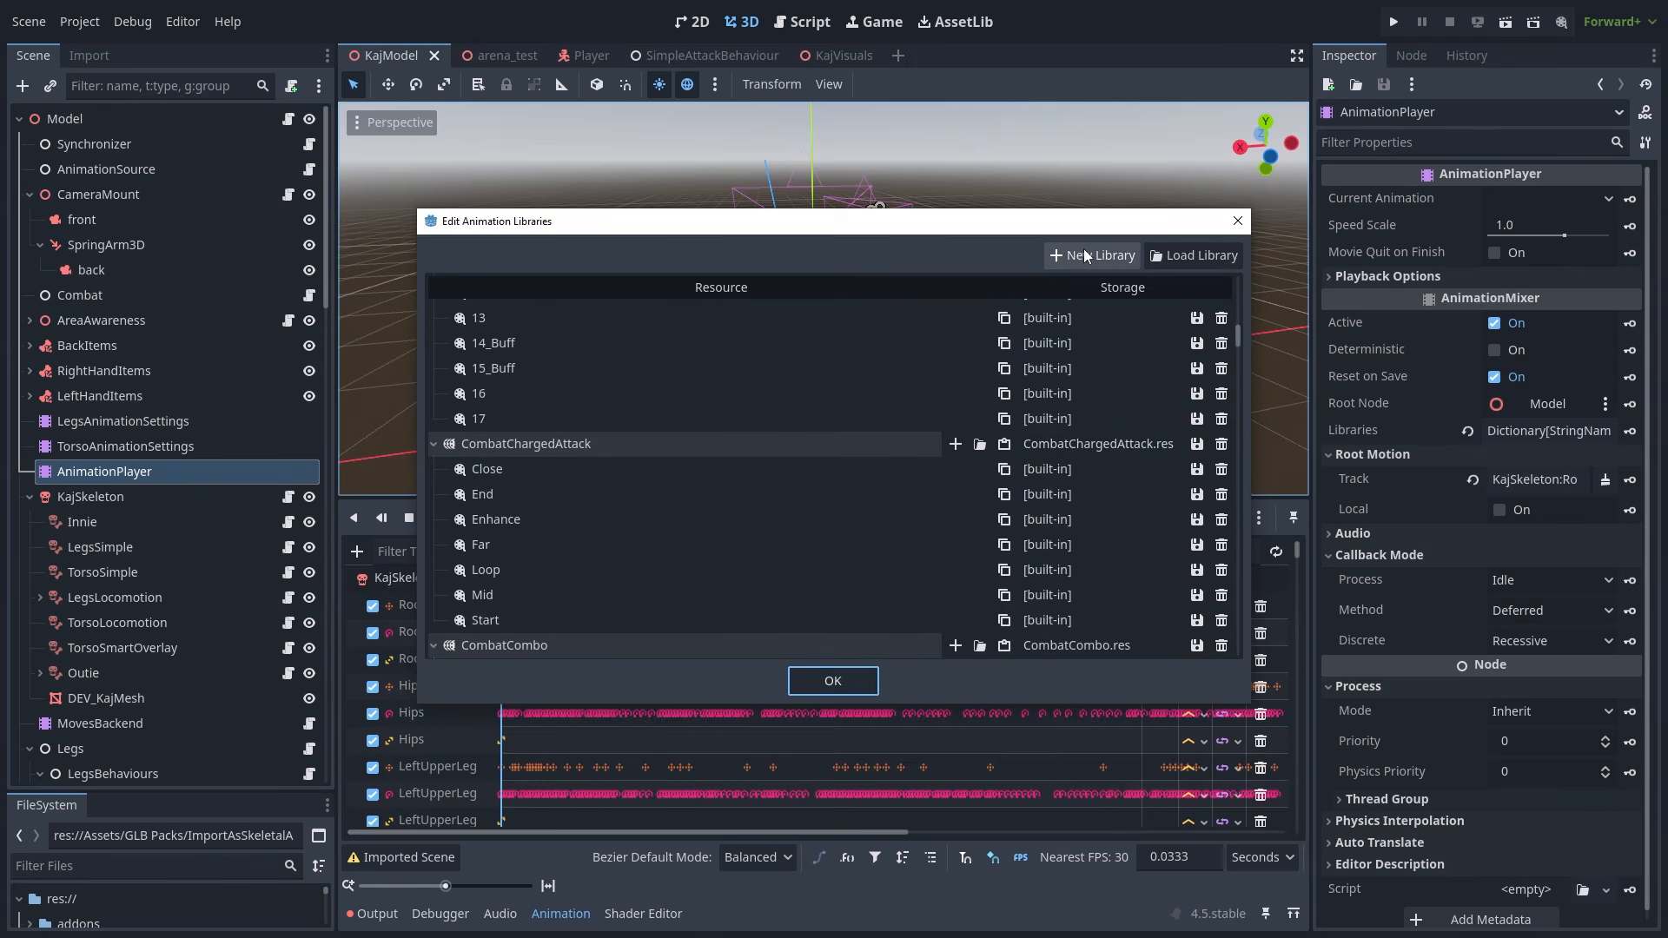
{"action": "left_click", "coordinate": [1181, 253]}
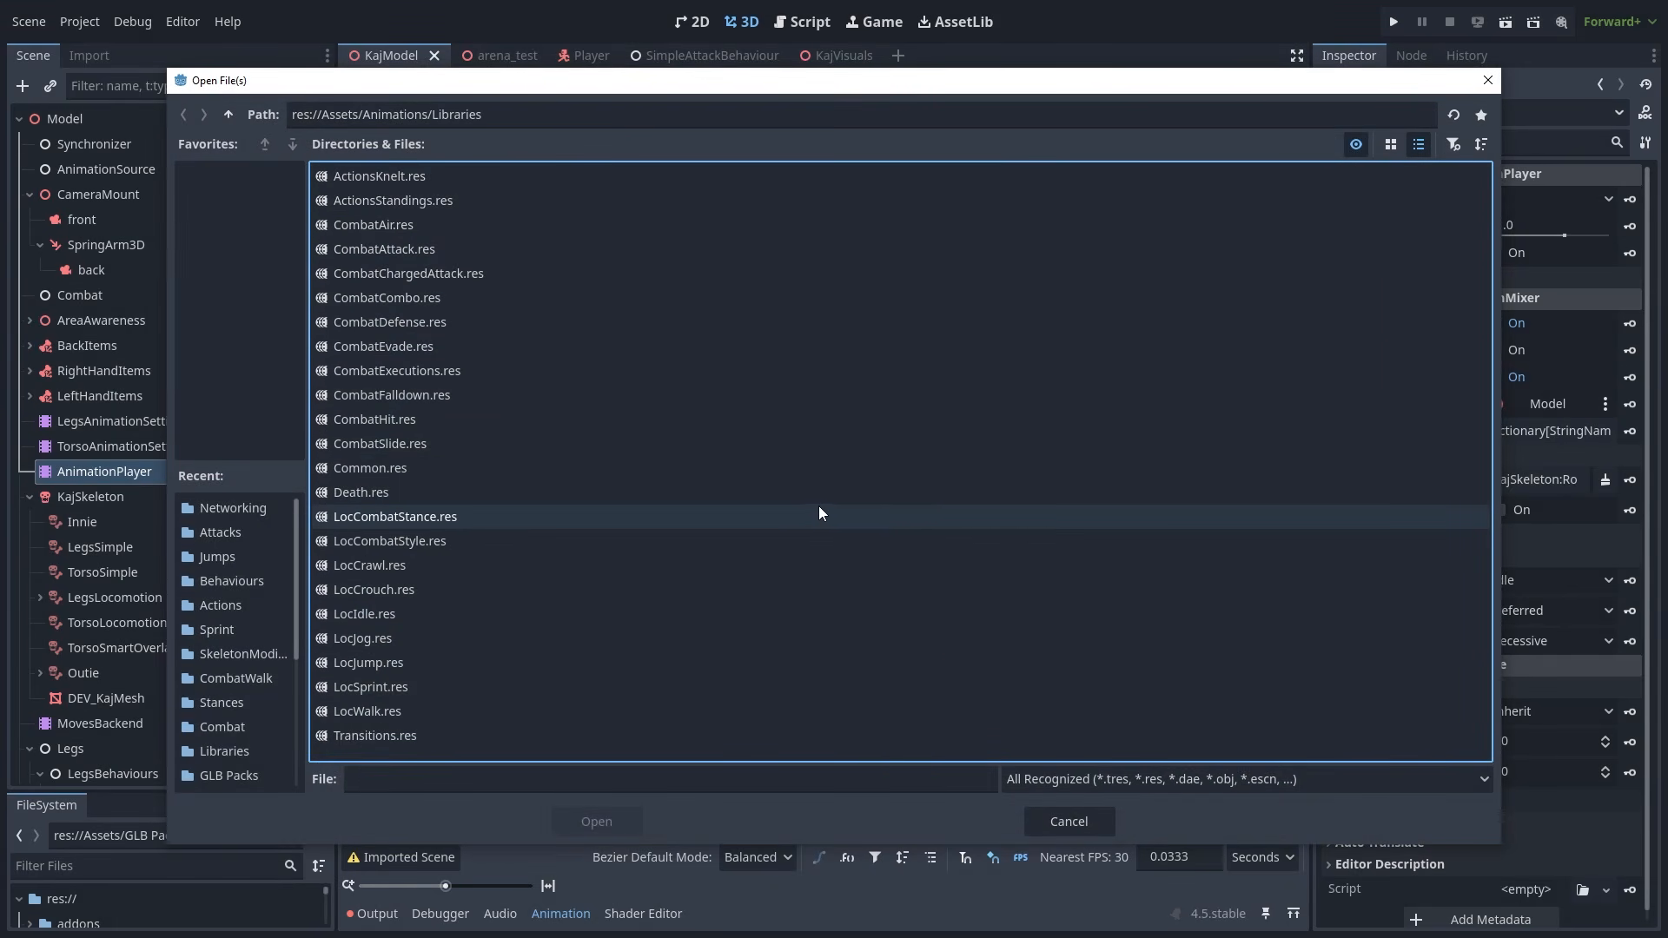
{"action": "left_click", "coordinate": [1069, 820]}
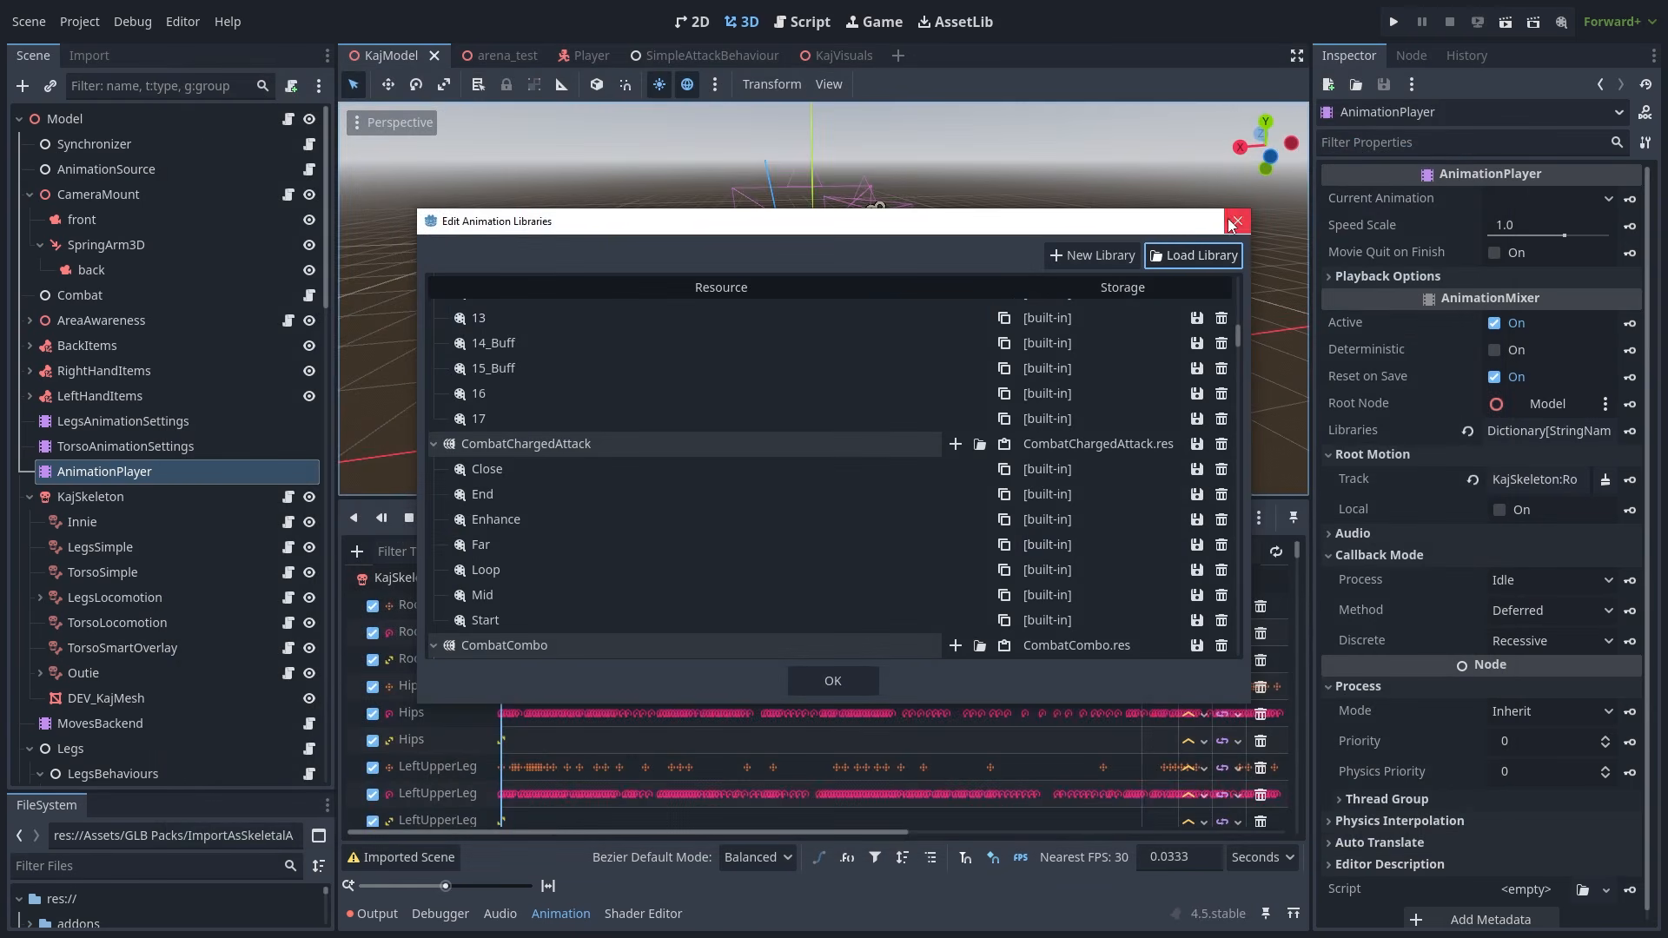
{"action": "left_click", "coordinate": [1237, 220]}
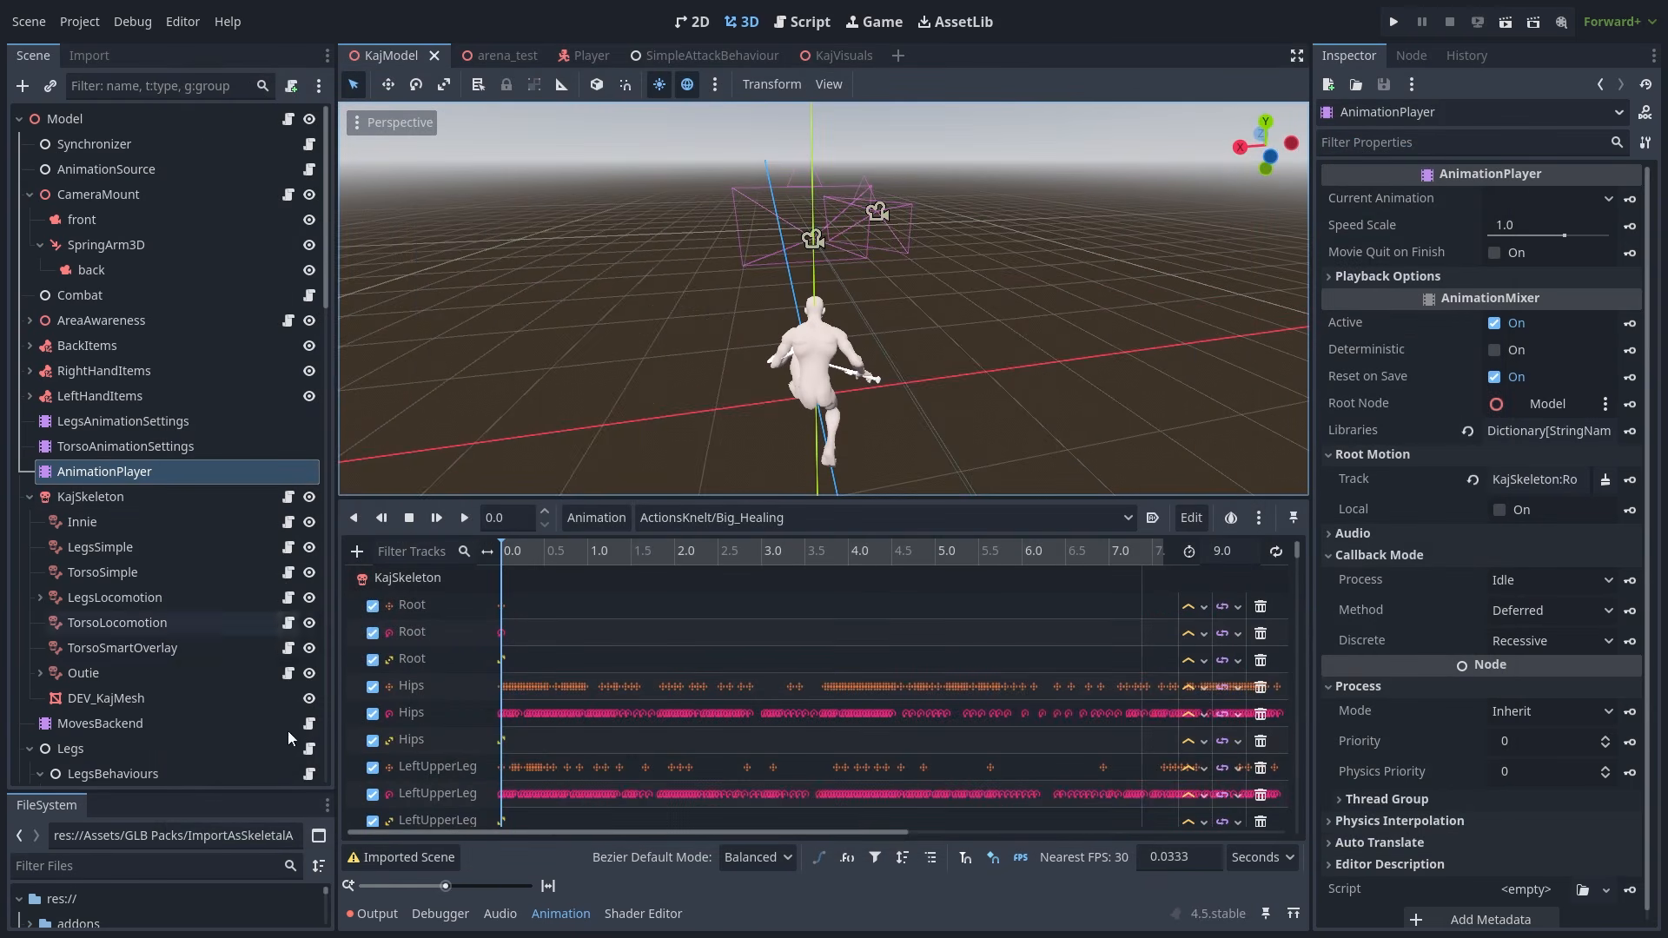
{"action": "left_click_drag", "start_coordinate": [233, 793], "coordinate": [233, 289]}
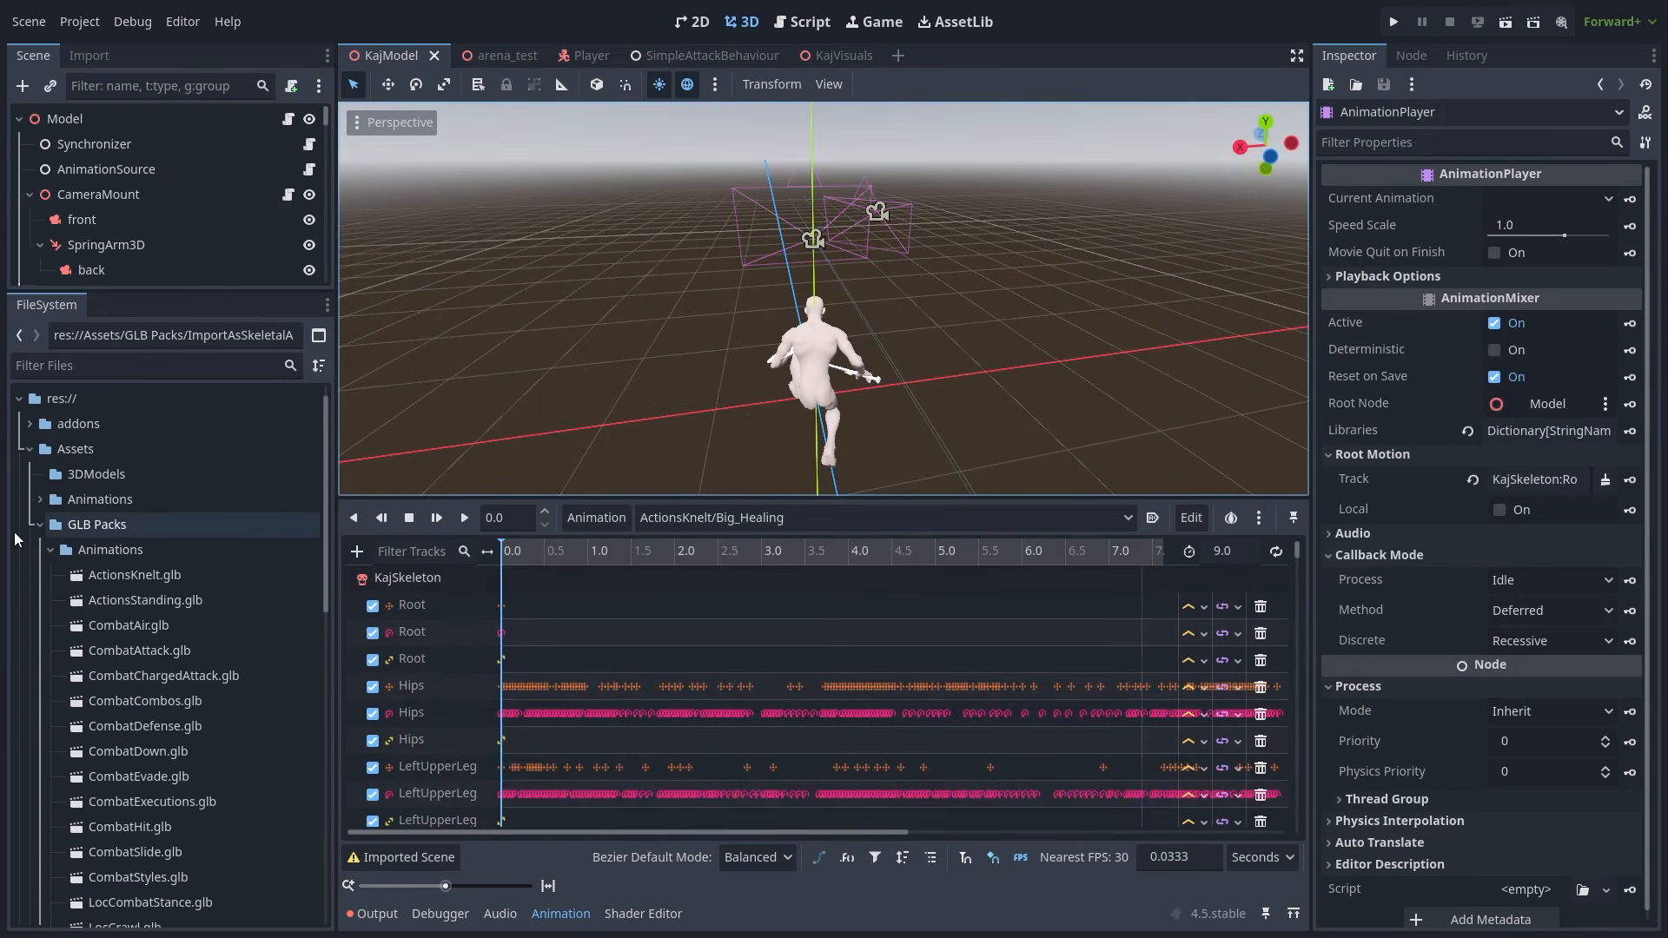
- Set ActionsStanding.glb to import as Animation Library and review its advanced settings
{"action": "left_click", "coordinate": [172, 601]}
{"action": "left_click", "coordinate": [89, 54]}
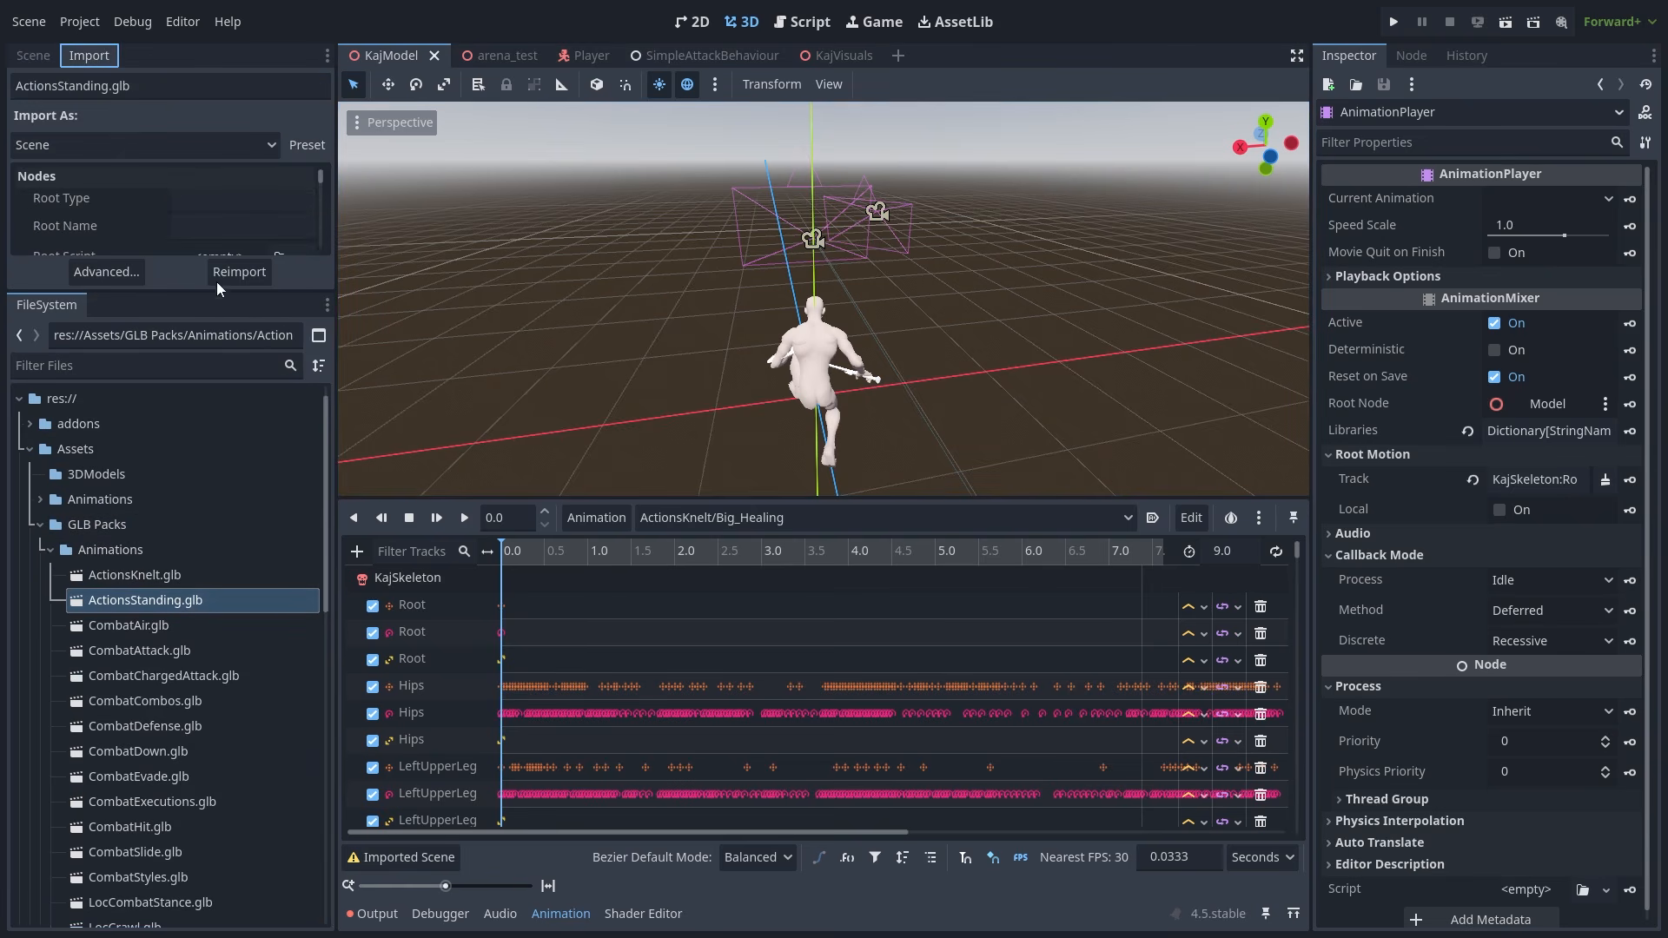
{"action": "left_click_drag", "start_coordinate": [217, 292], "coordinate": [216, 624]}
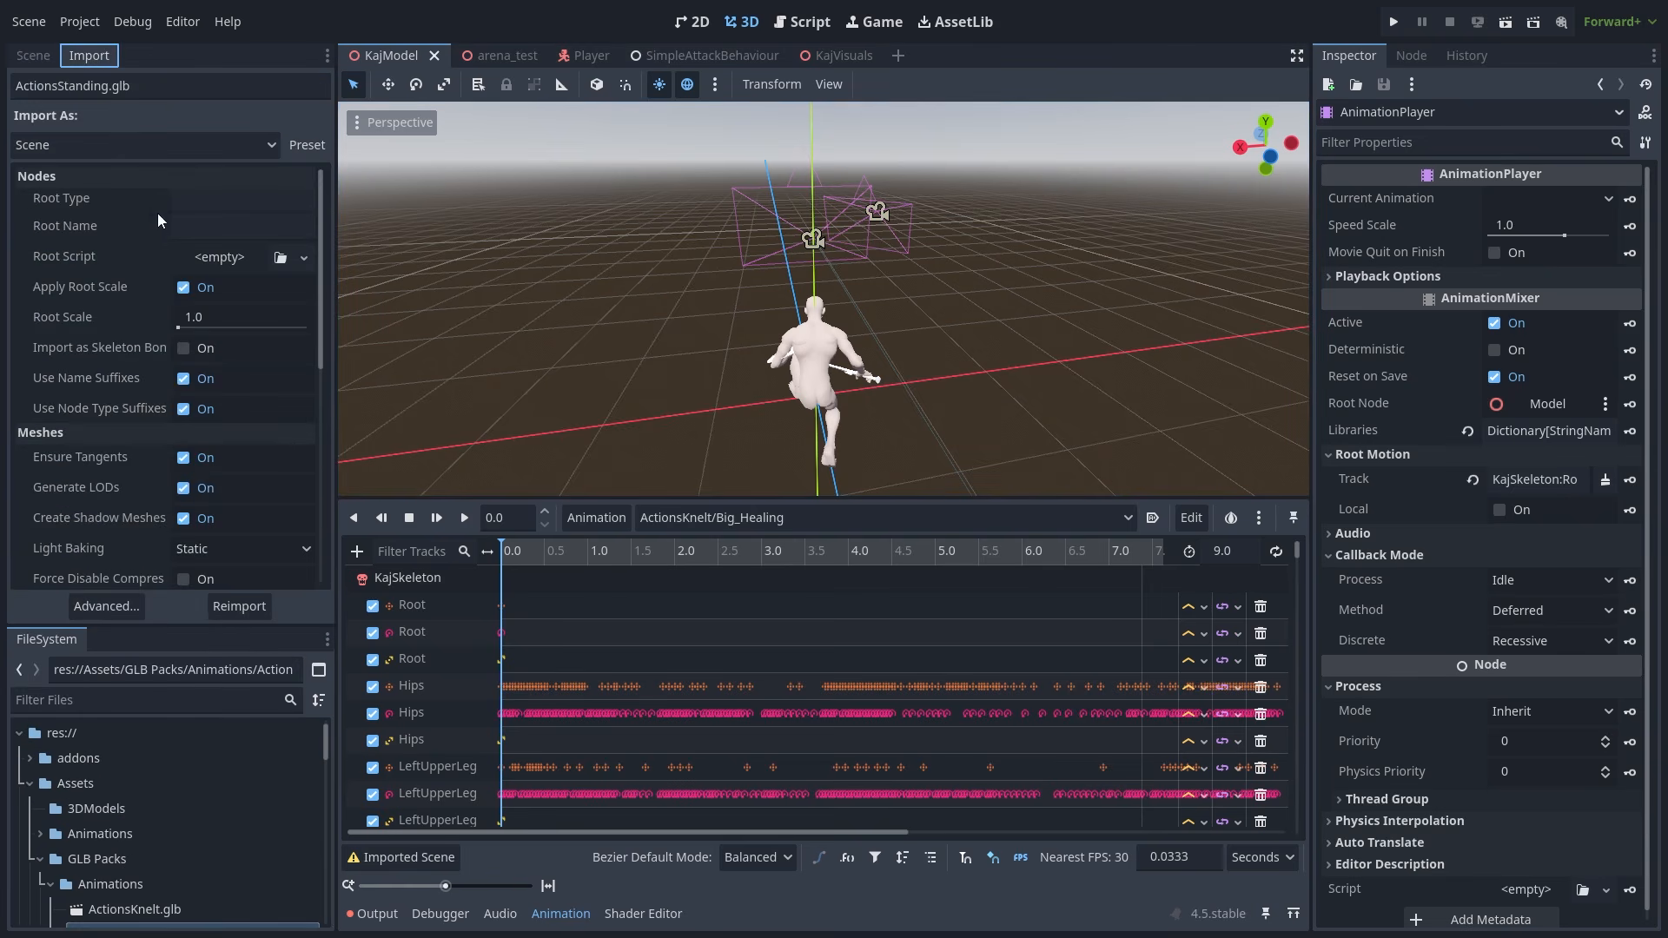
{"action": "left_click", "coordinate": [215, 146]}
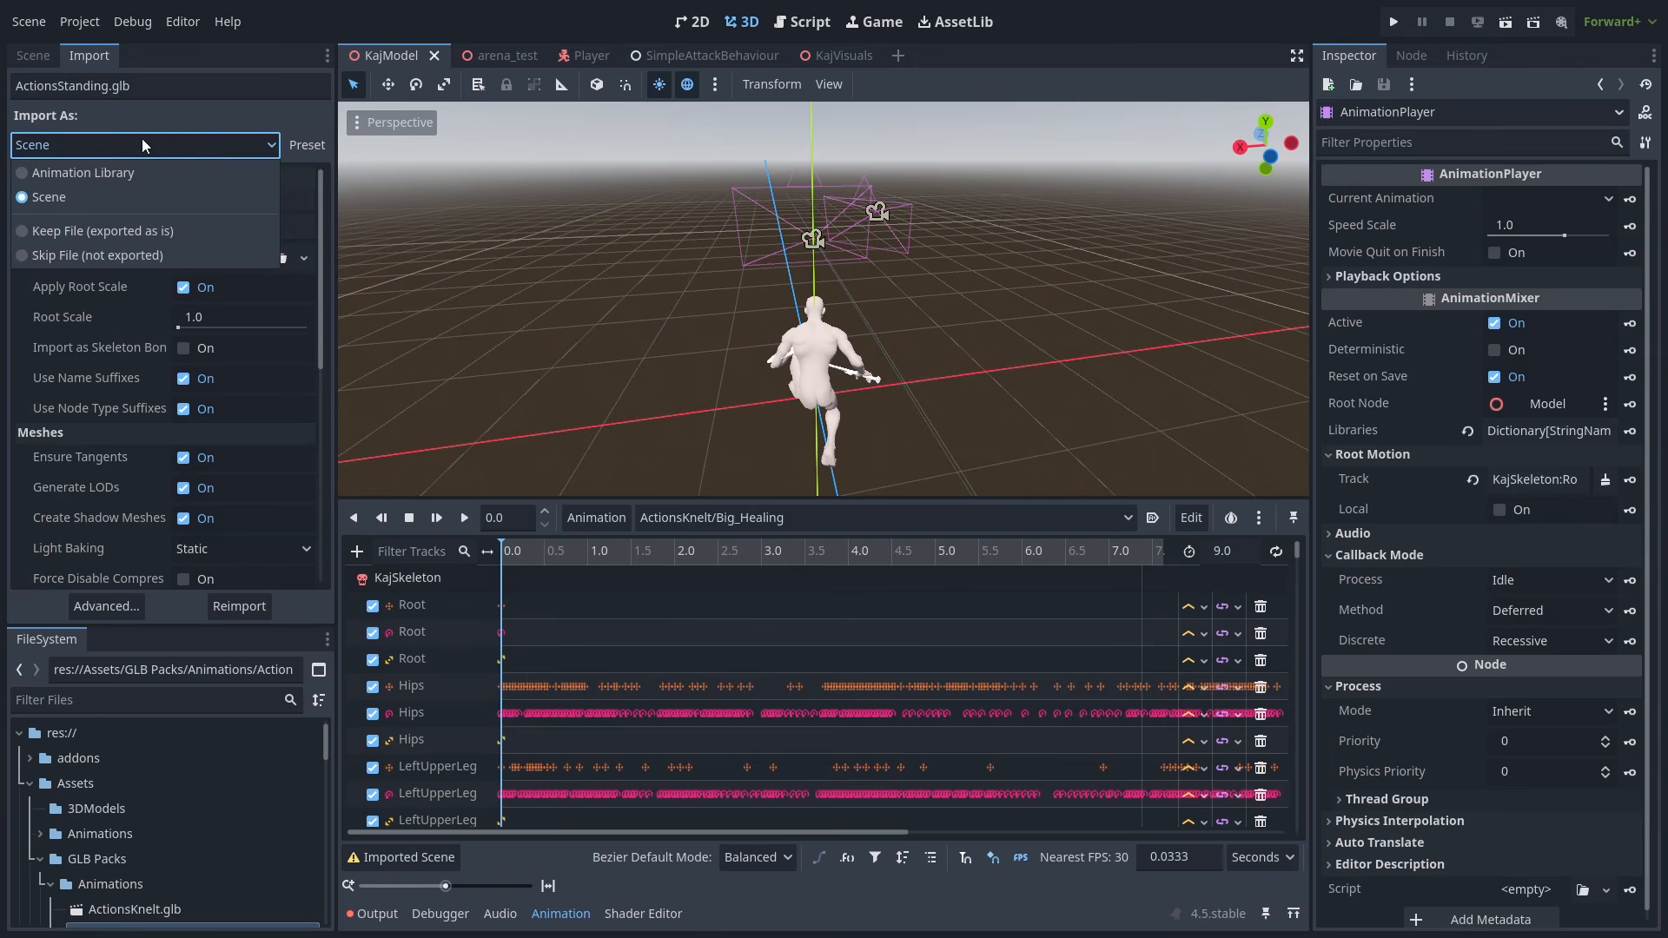
{"action": "left_click", "coordinate": [81, 172]}
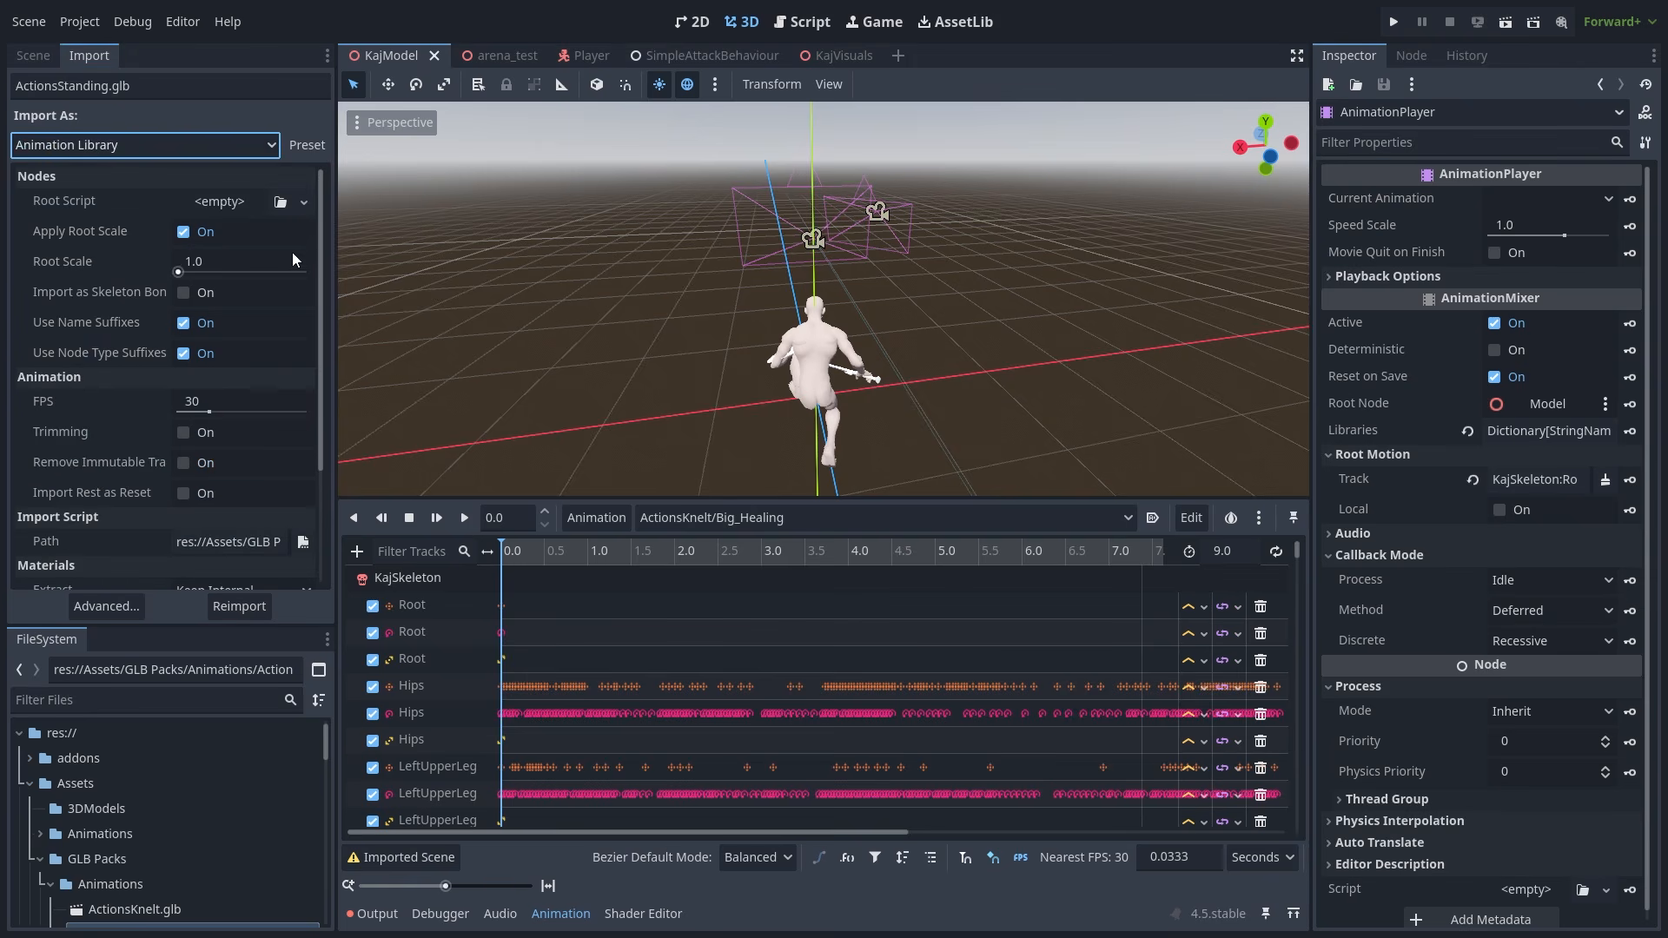
{"action": "left_click", "coordinate": [108, 606]}
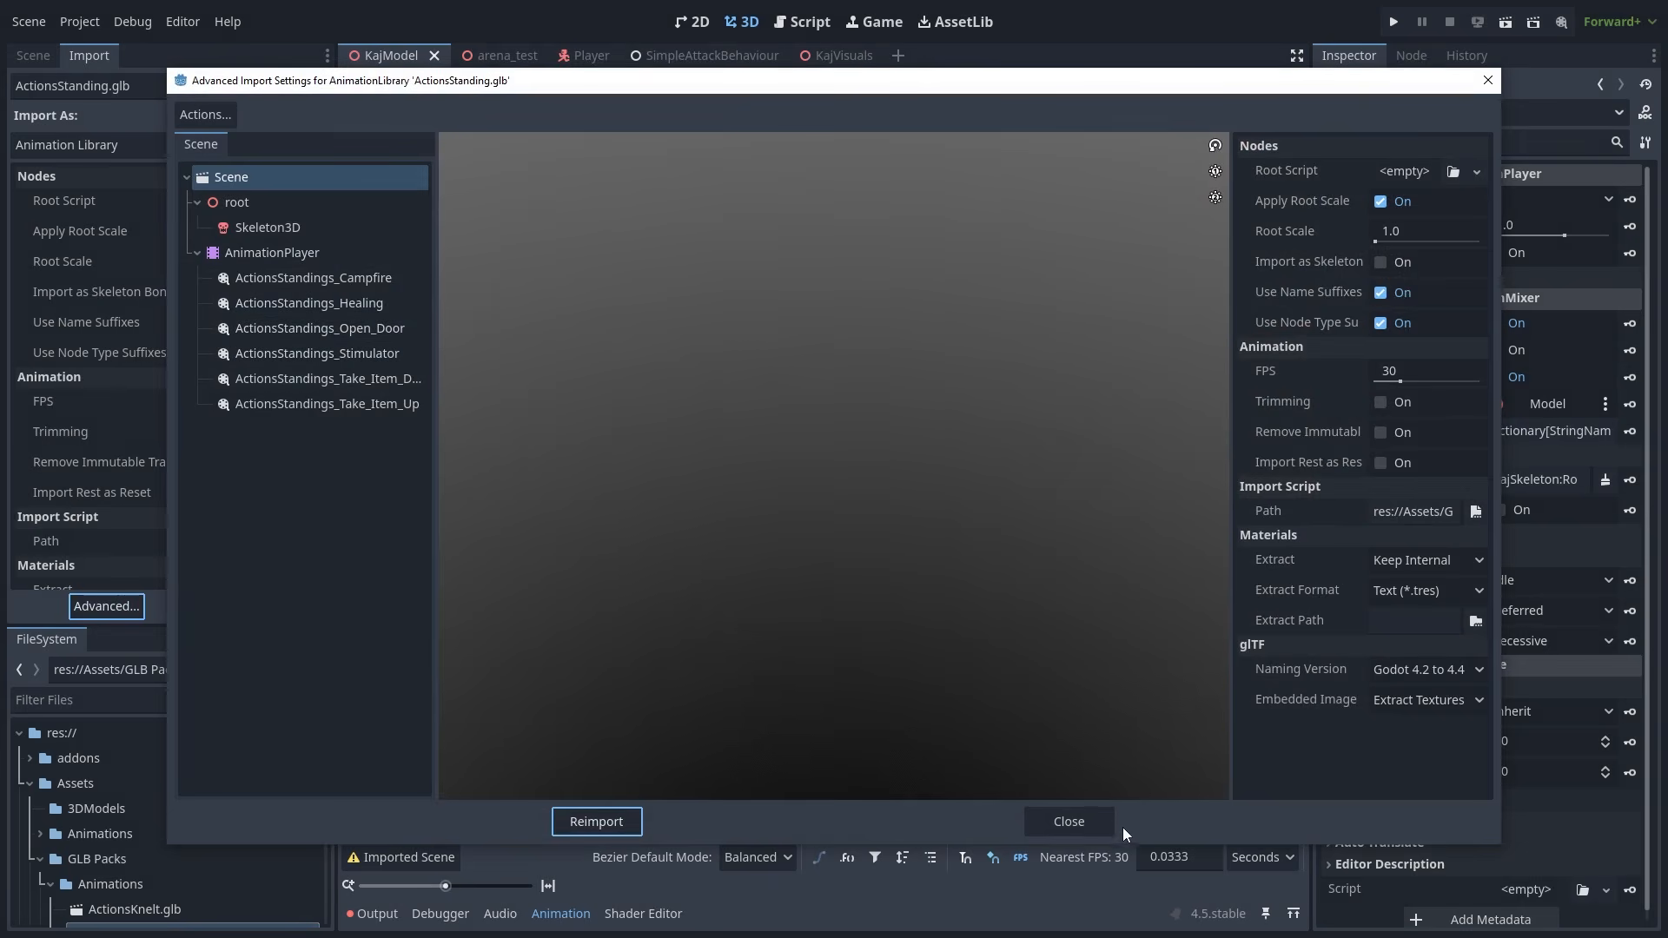
{"action": "left_click", "coordinate": [1068, 821]}
- Collapse the Animations folder and check Manage Animations > Load Library, then cancel
{"action": "scroll", "coordinate": [323, 241], "scroll_direction": "down", "scroll_amount": 4}
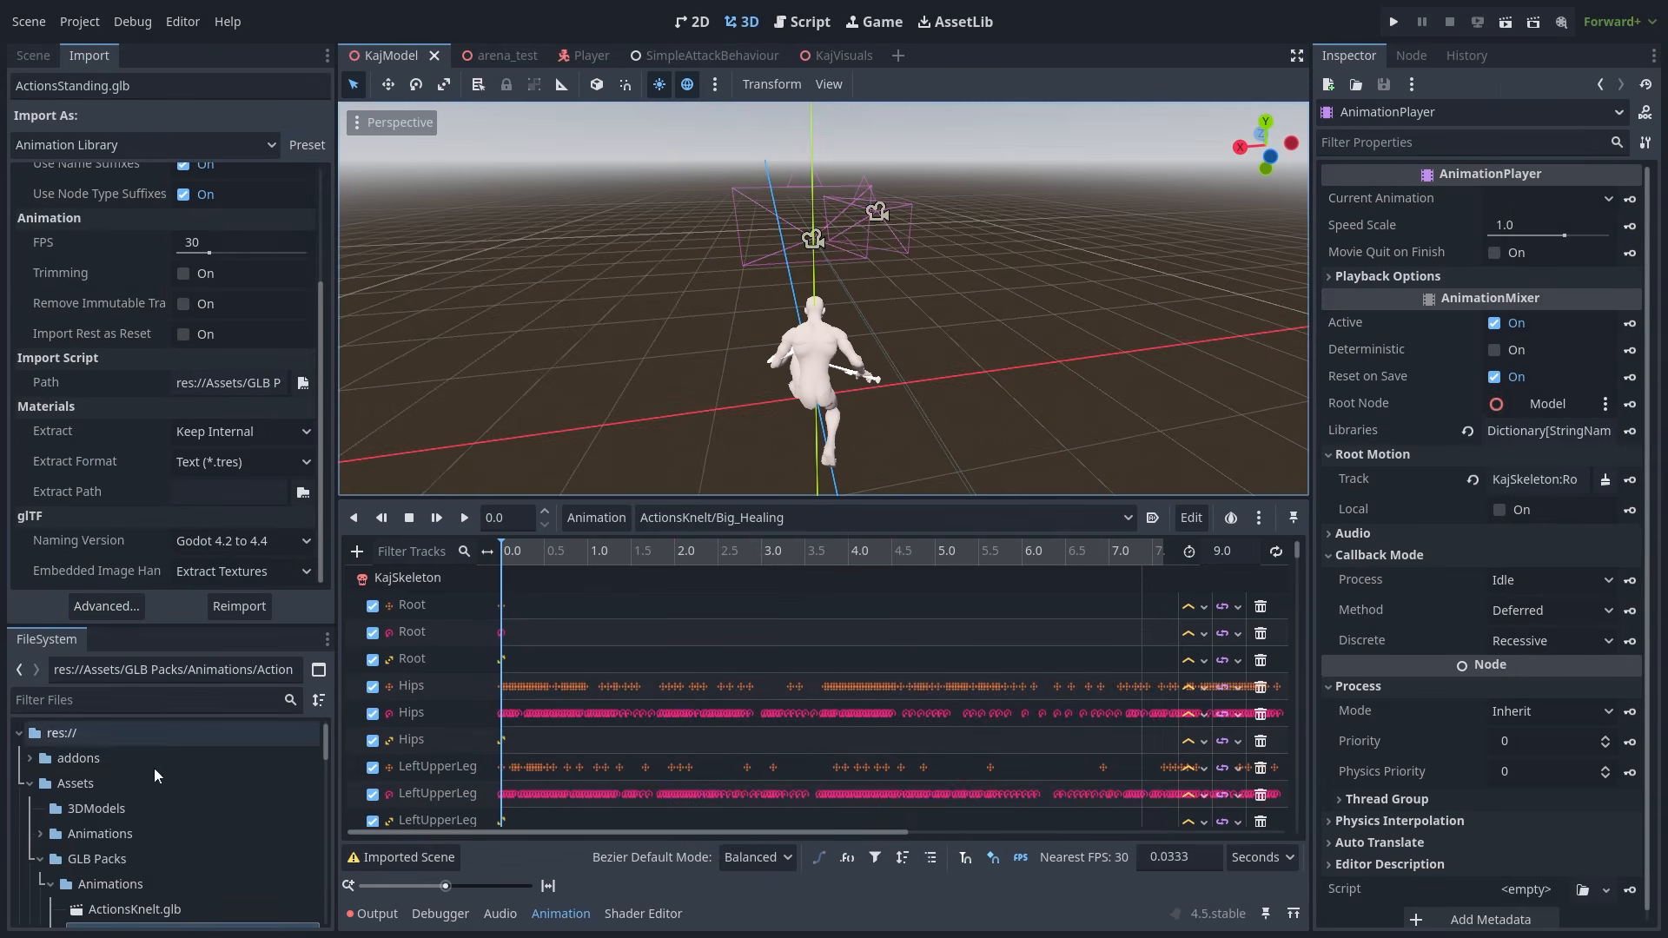
{"action": "left_click", "coordinate": [48, 884]}
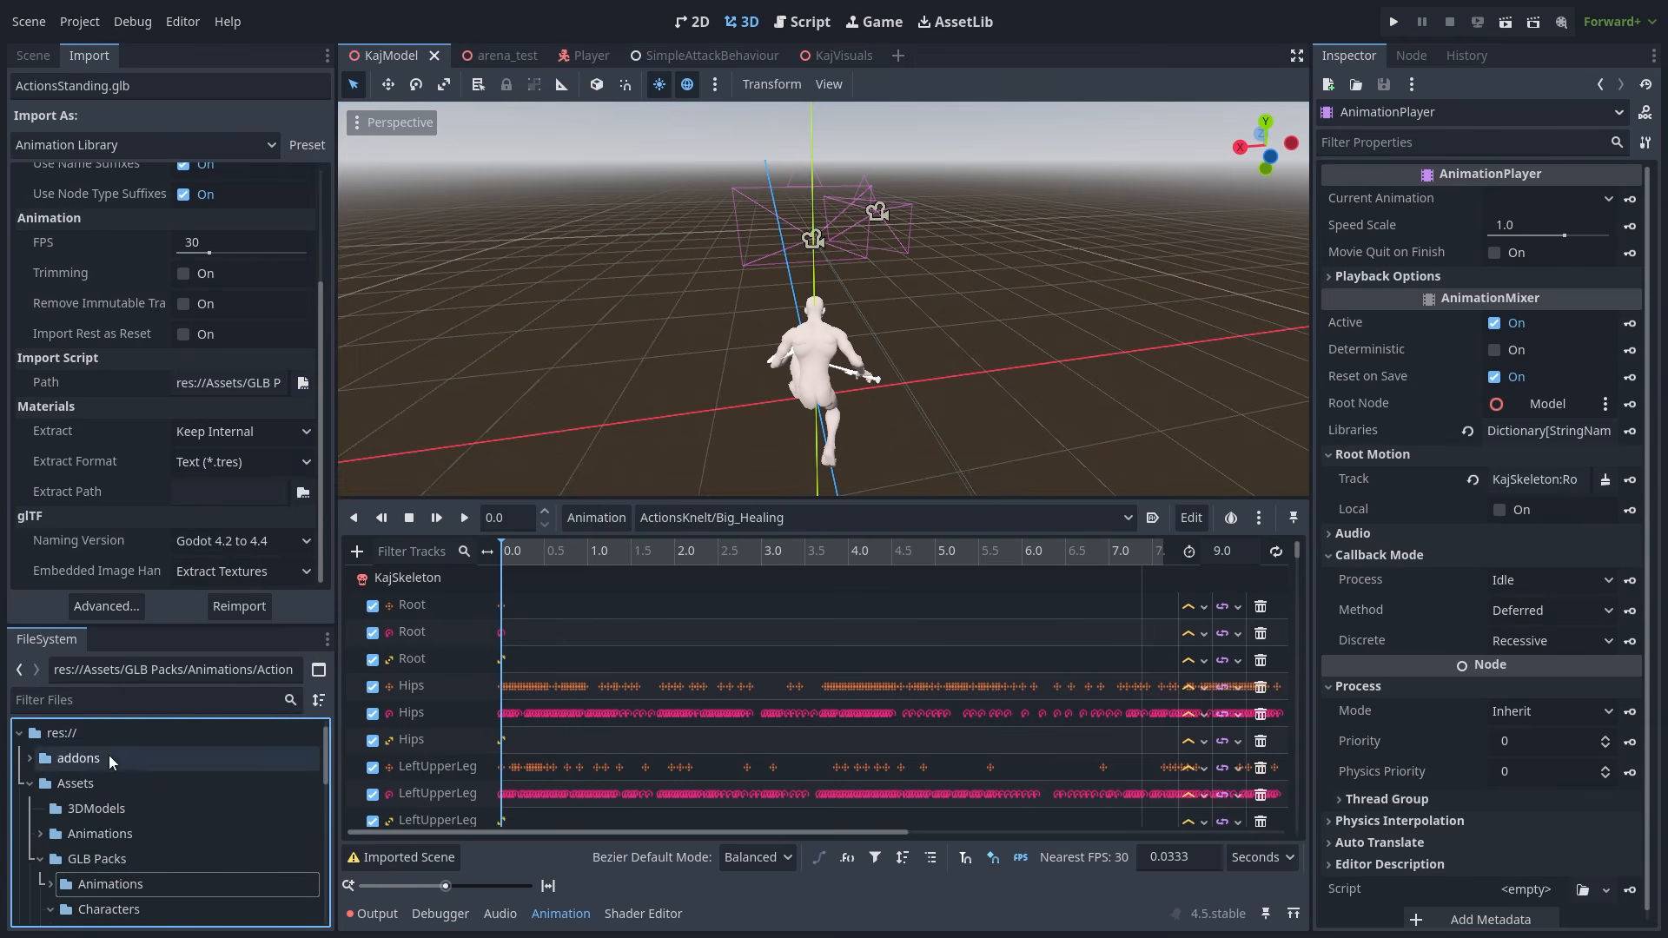
{"action": "left_click", "coordinate": [594, 518]}
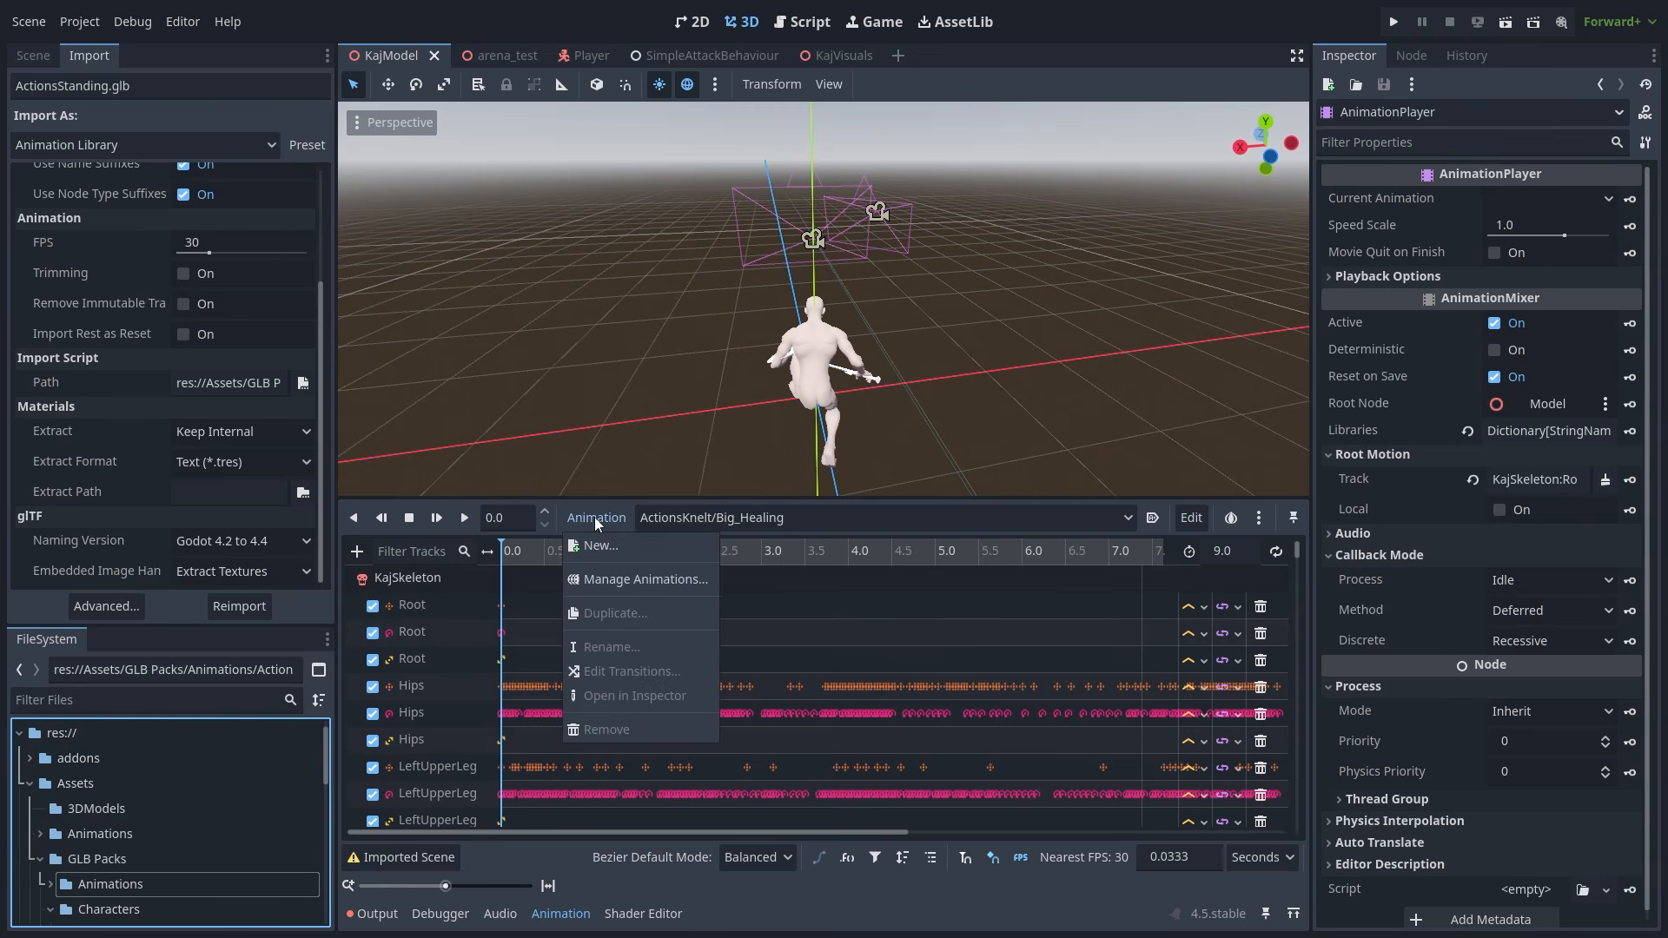
{"action": "left_click", "coordinate": [612, 577]}
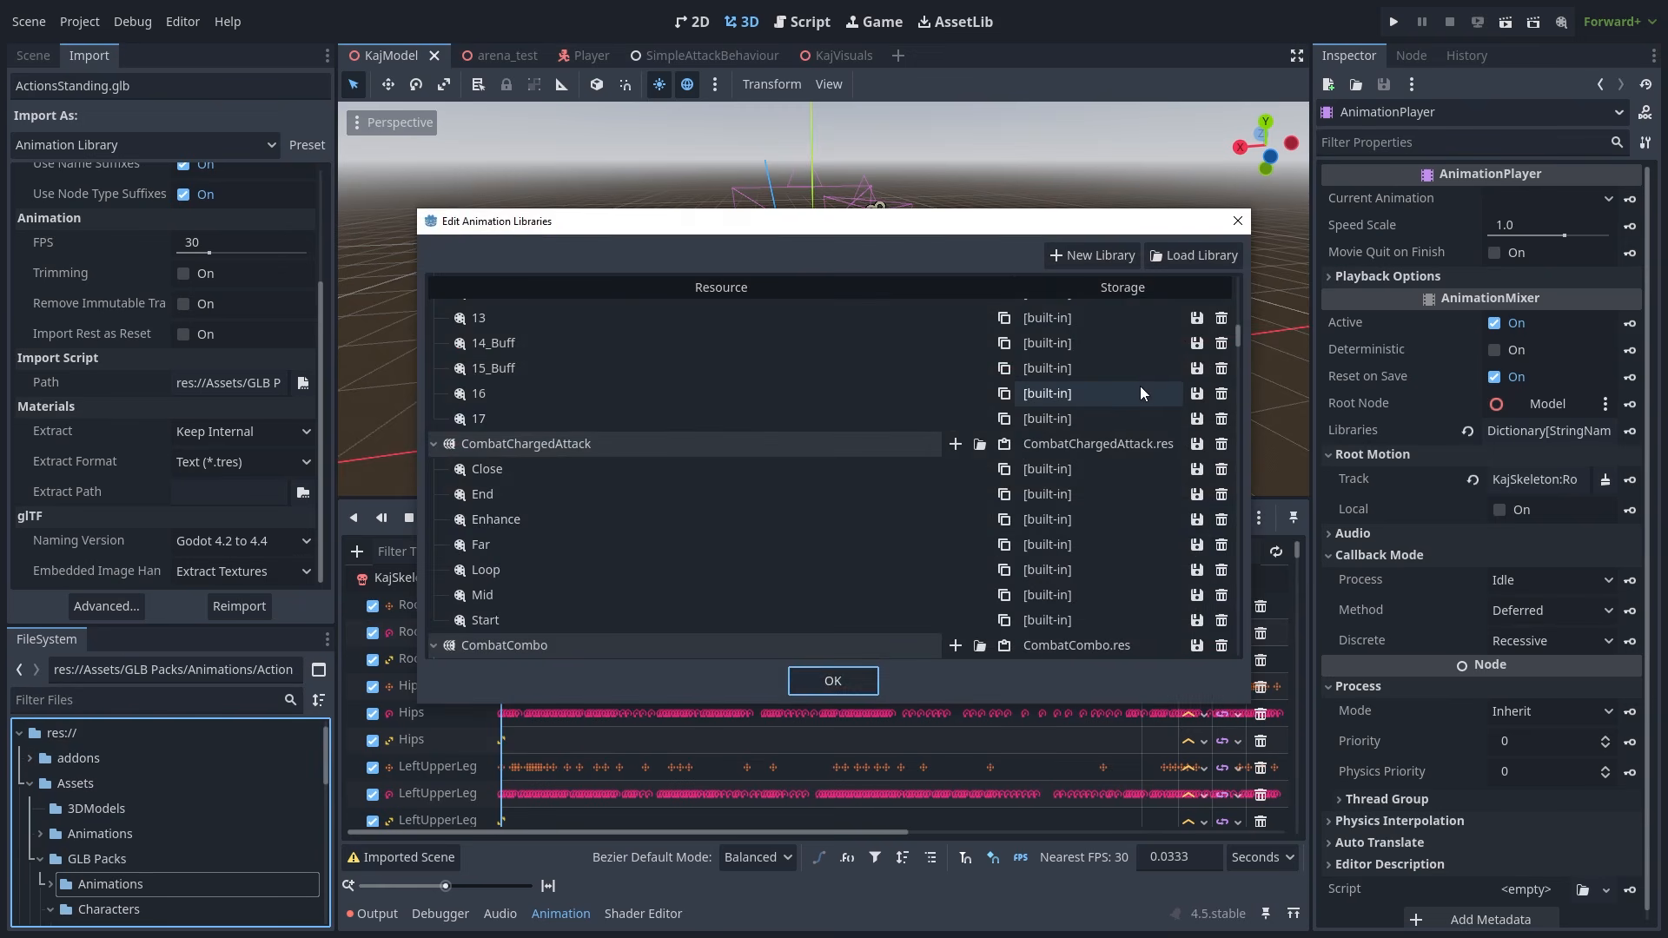
{"action": "left_click", "coordinate": [1164, 253]}
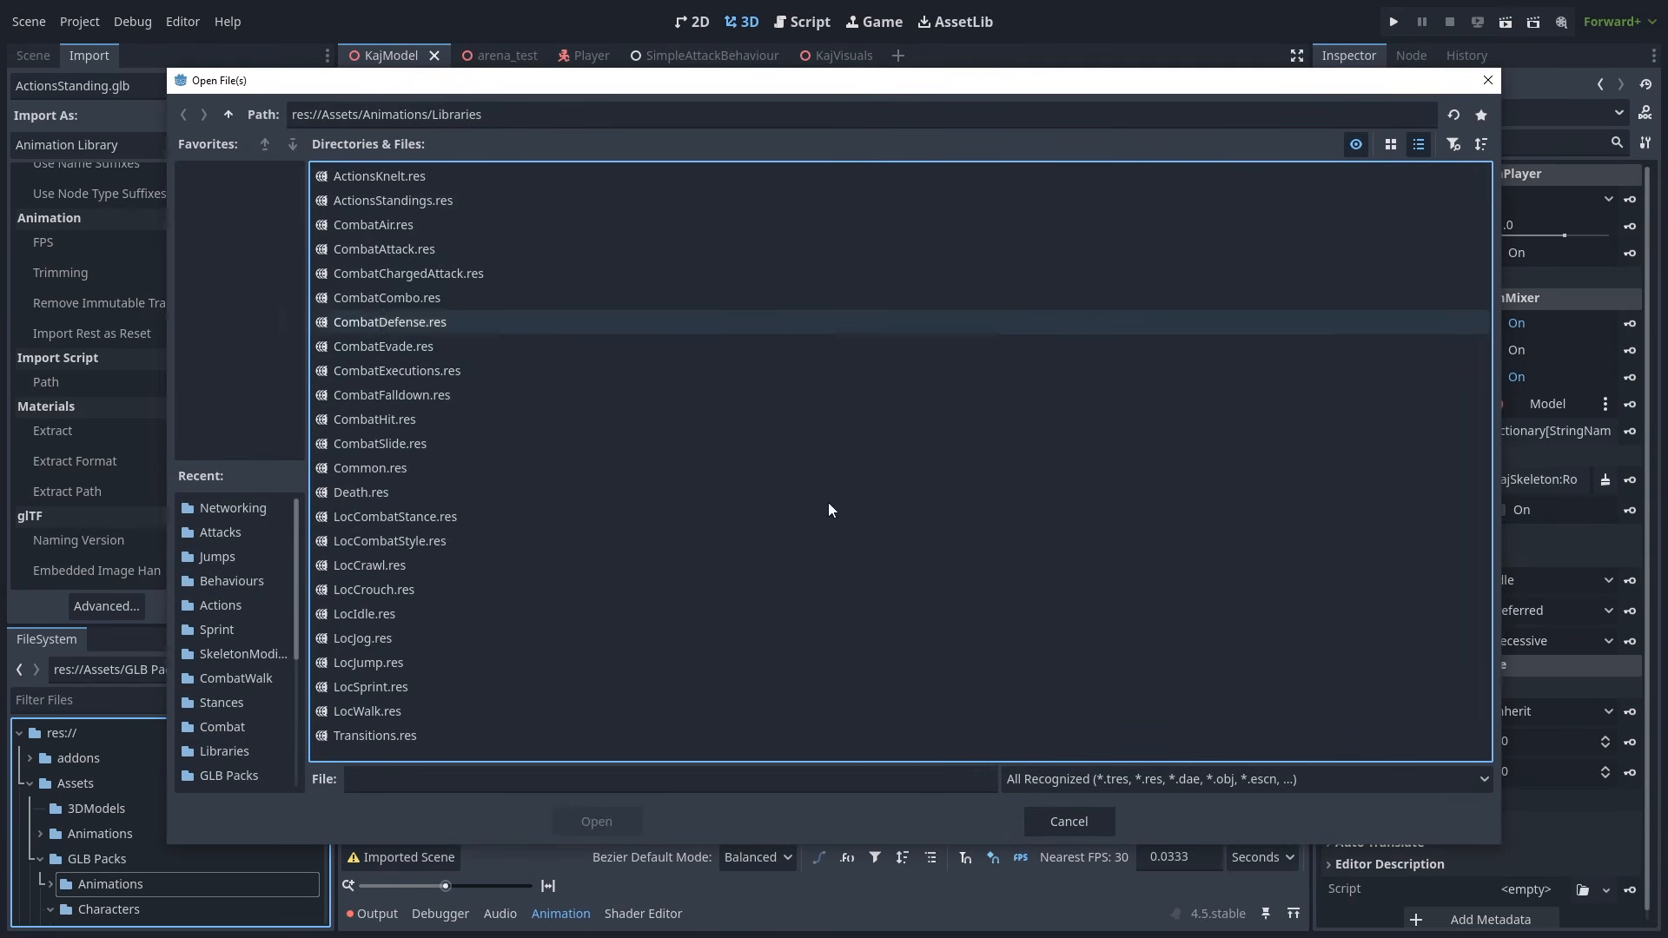
{"action": "left_click", "coordinate": [1488, 80]}
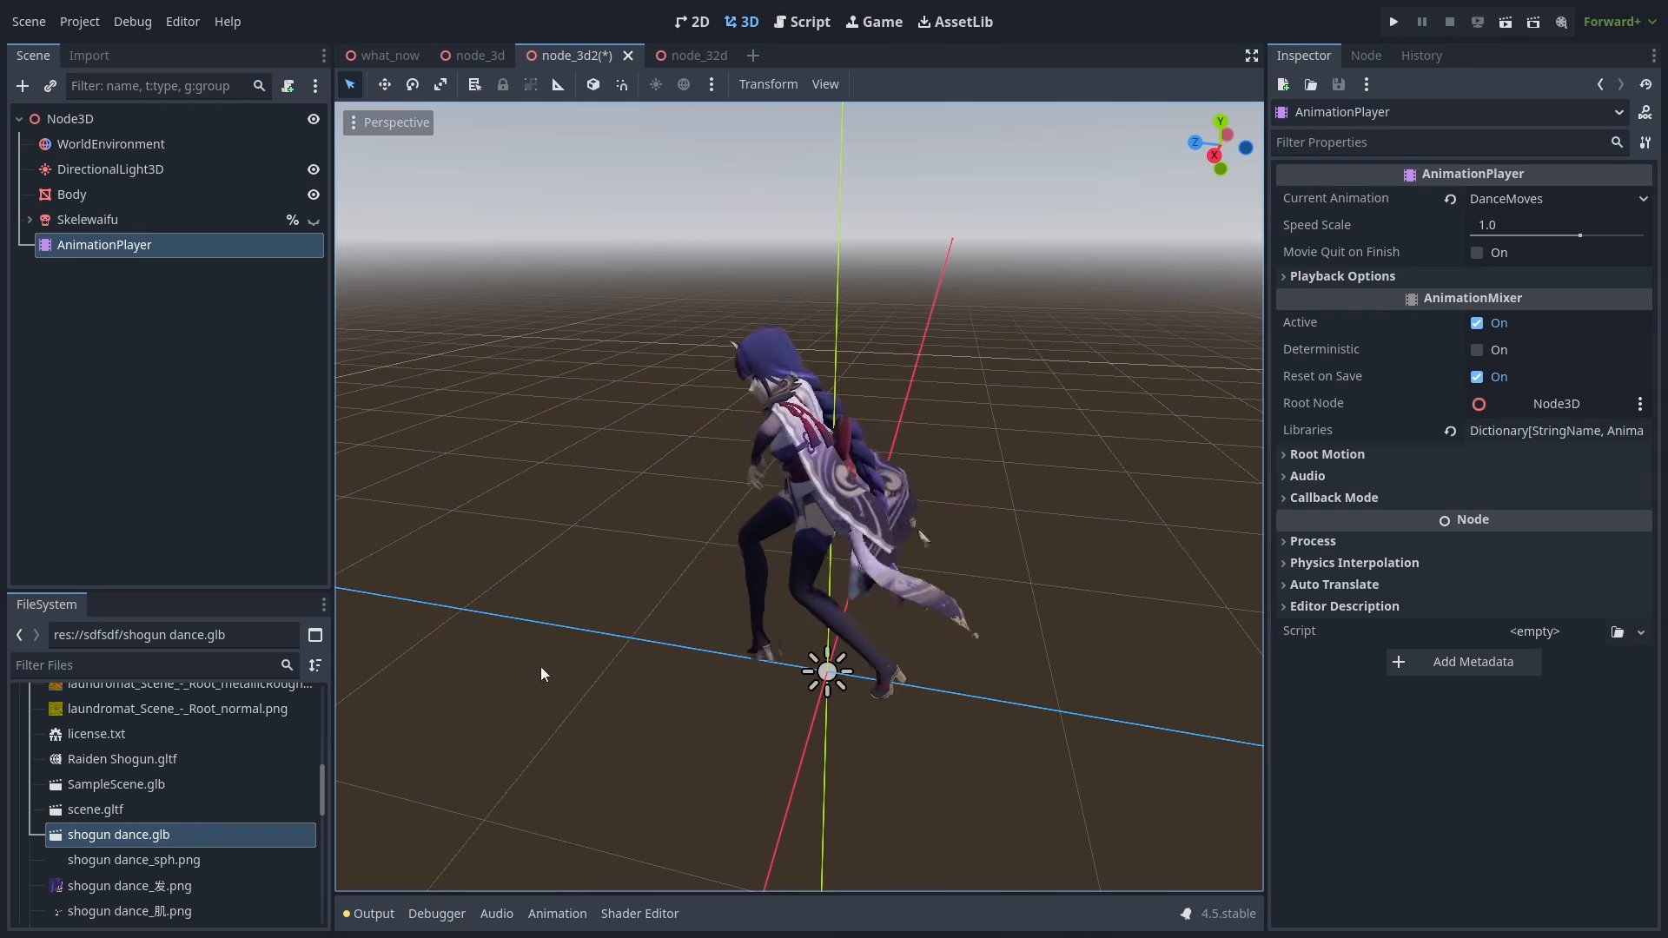
- Zoom and orbit around the dancing character, then widen the Scene and FileSystem docks
{"action": "scroll", "coordinate": [548, 595], "scroll_direction": "down", "scroll_amount": 4}
{"action": "middle_click_drag", "start_coordinate": [560, 574], "coordinate": [527, 575]}
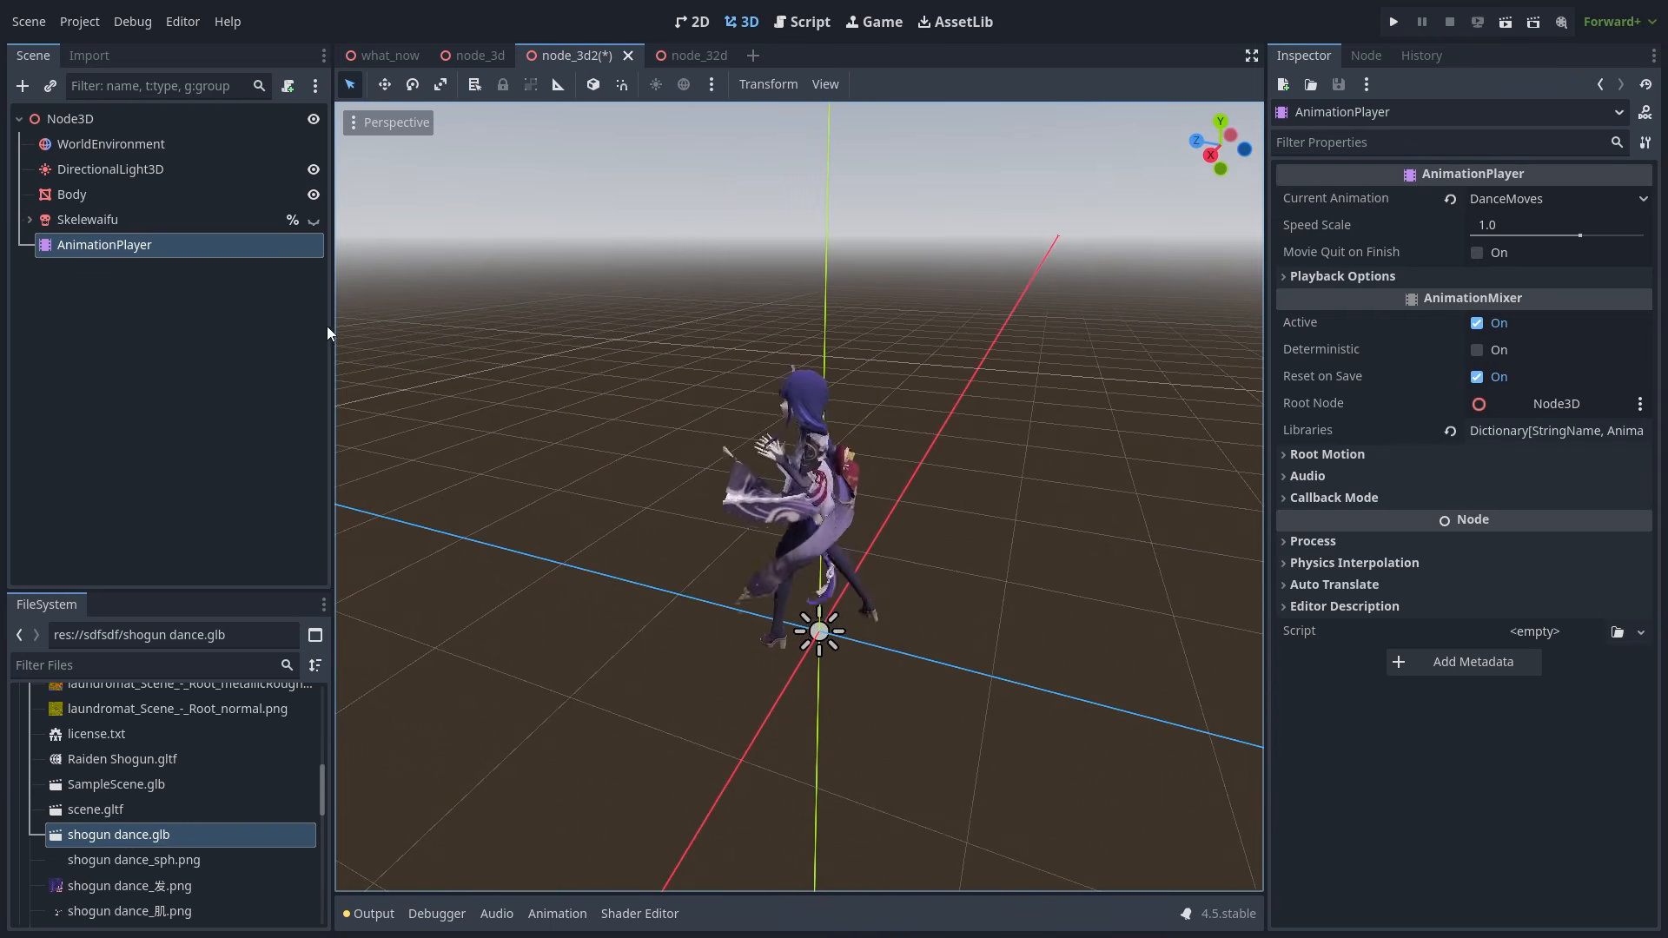
{"action": "left_click_drag", "start_coordinate": [350, 324], "coordinate": [570, 330]}
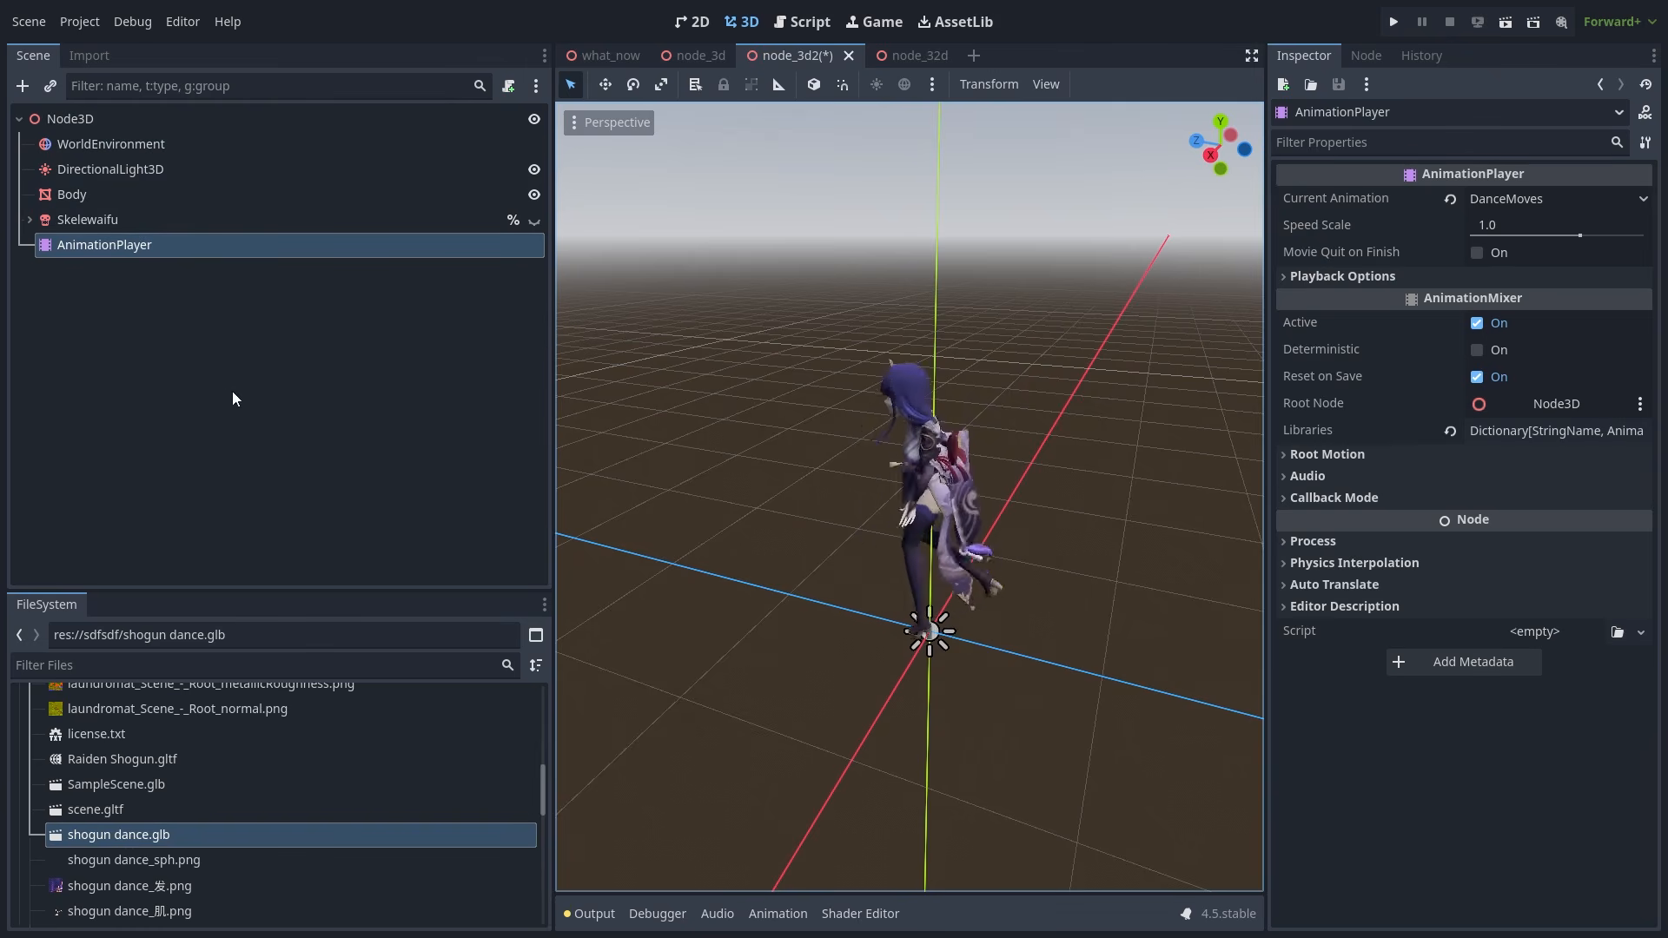
{"action": "left_click", "coordinate": [263, 307]}
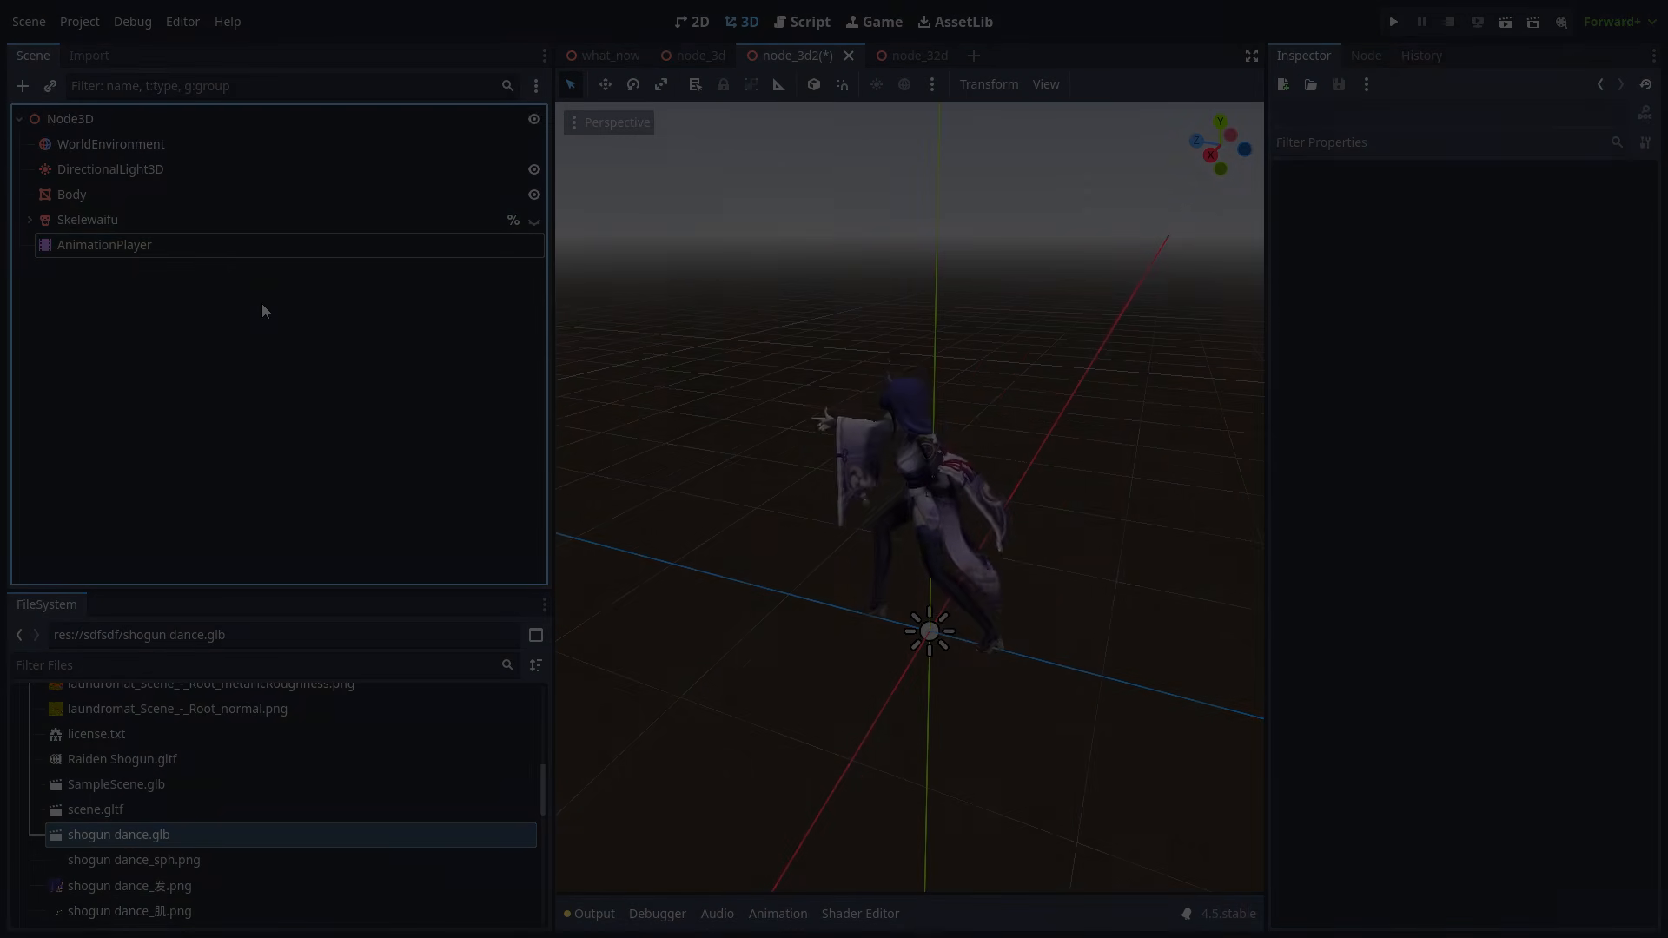